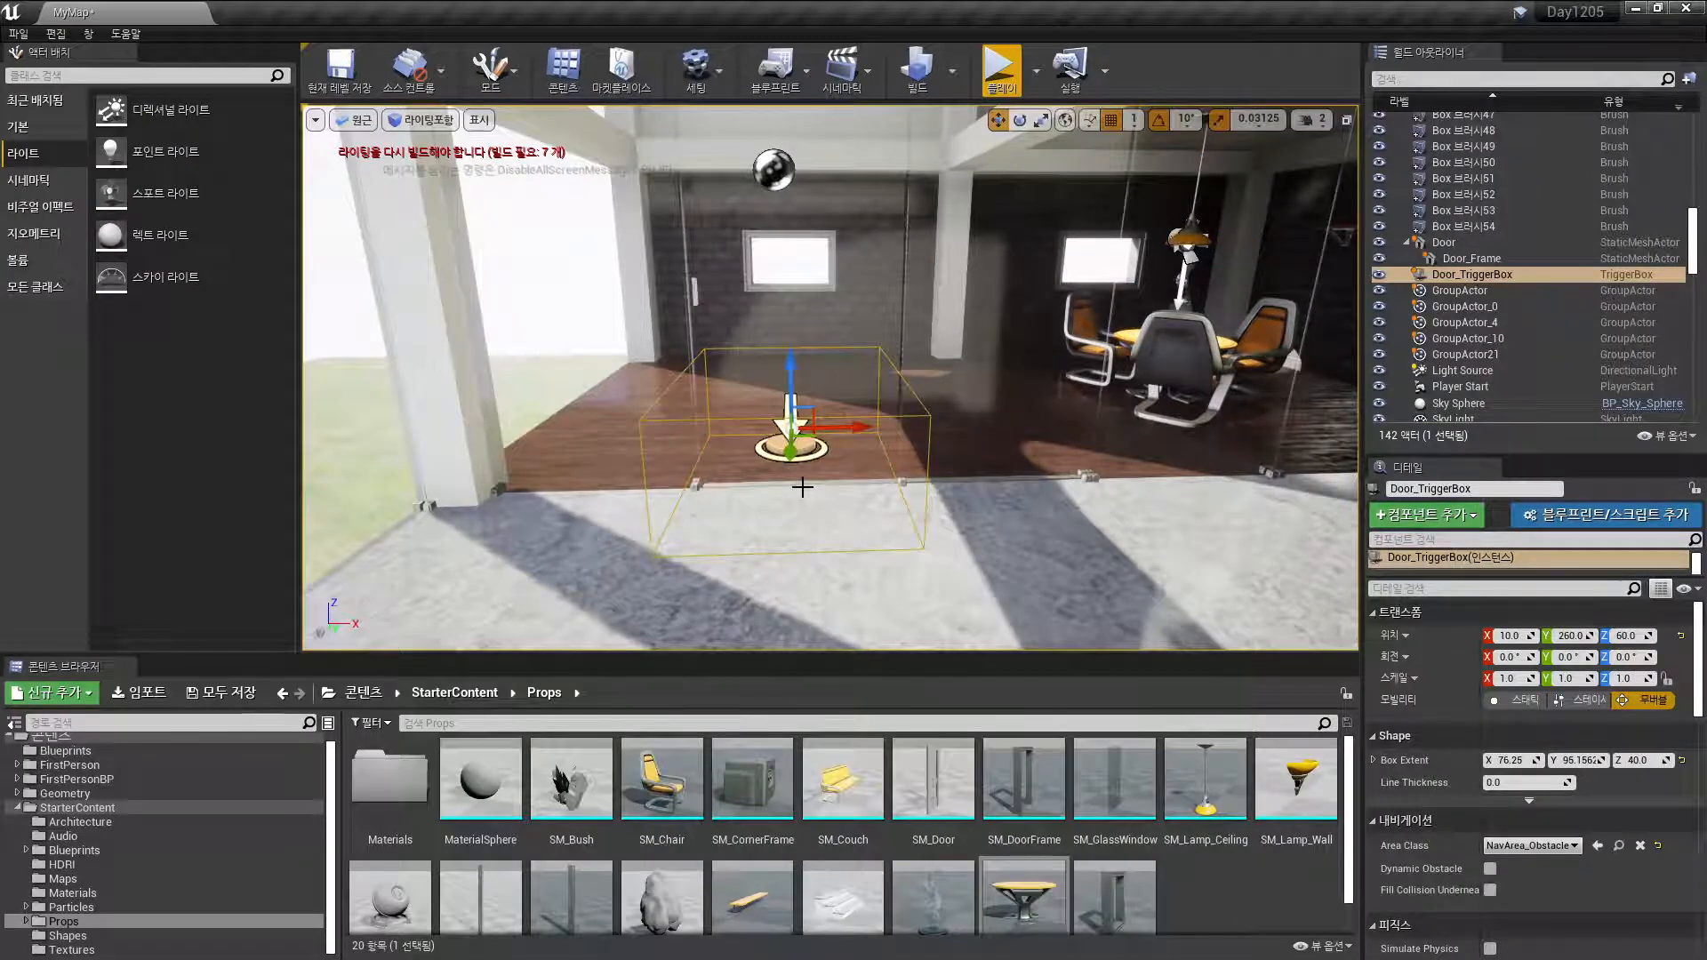
# Open the Level Blueprint and bring the Door_TriggerBox overlap events into view
pyautogui.click(775, 69)
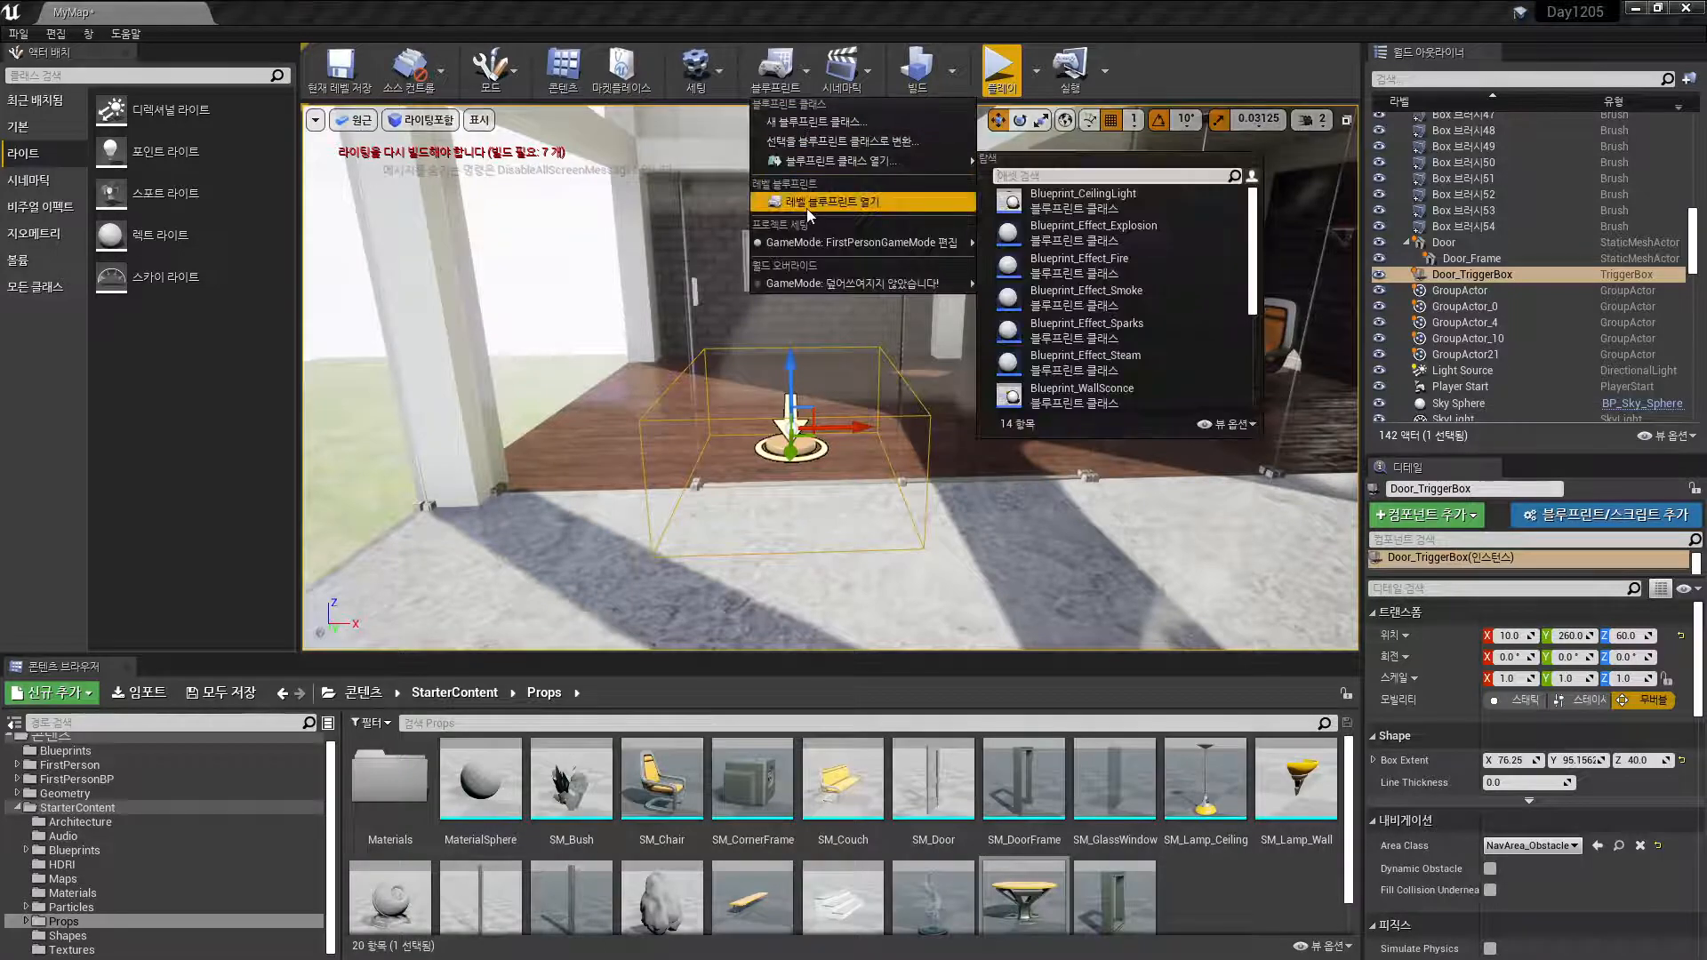
pyautogui.click(807, 208)
pyautogui.moveTo(568, 708); pyautogui.dragTo(384, 537)
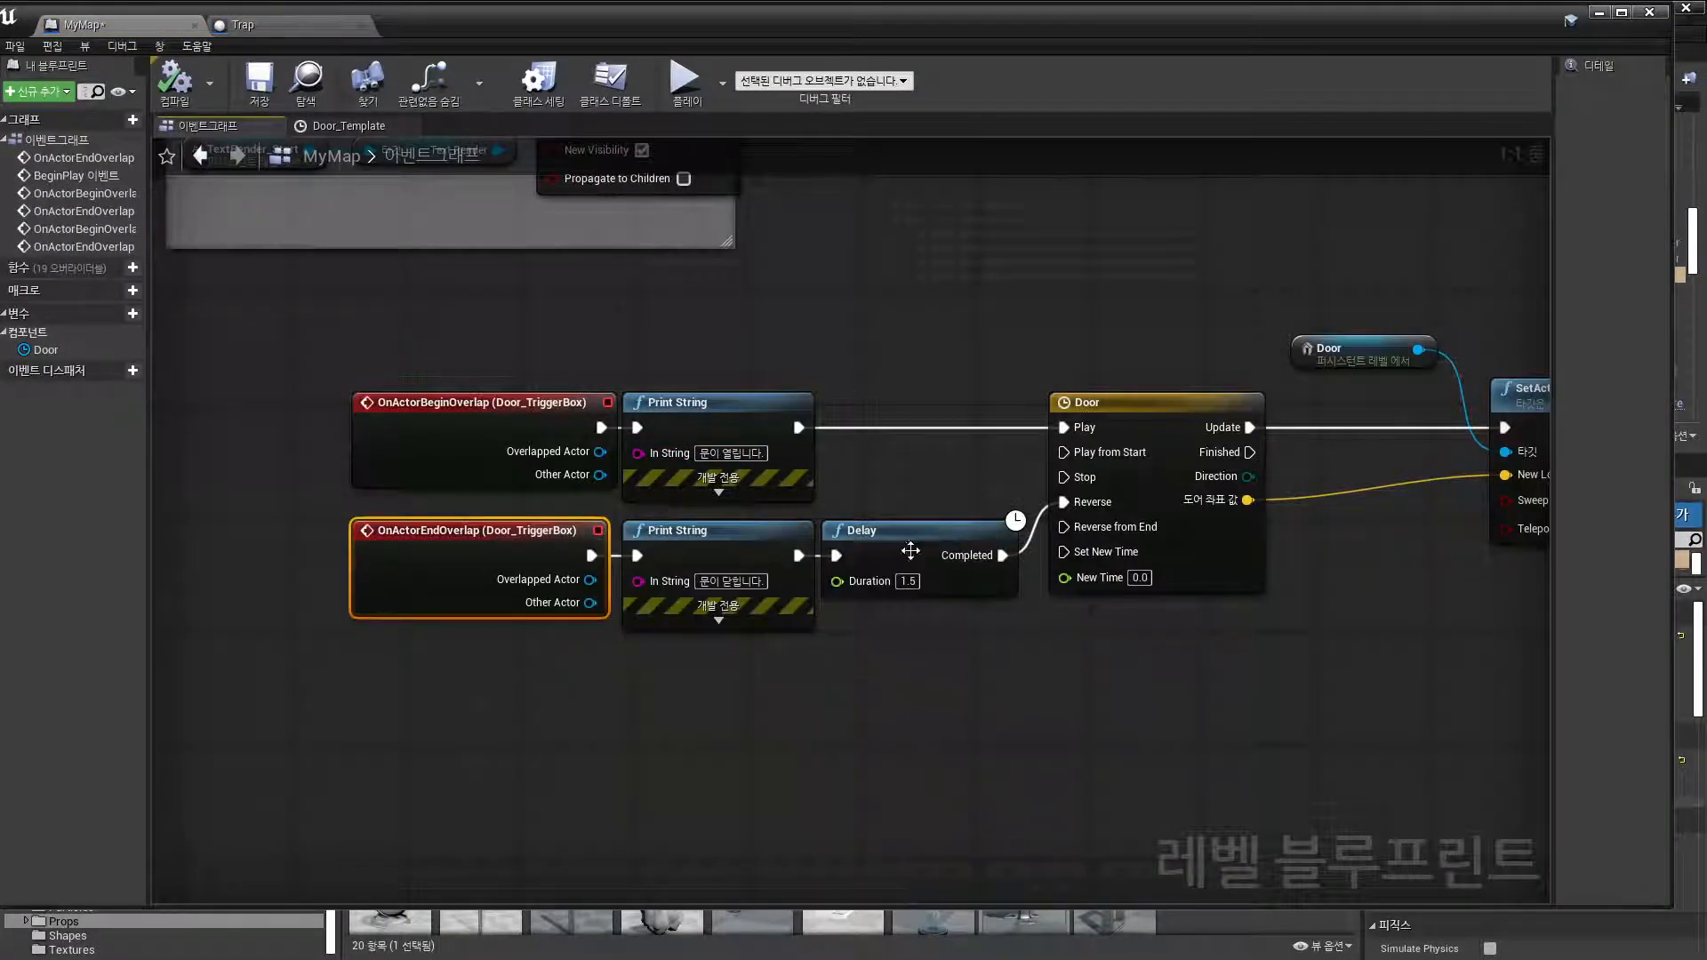
# Detach the Delay node and connect the OnActorEndOverlap Print String directly to the Door timeline's Reverse input
pyautogui.moveTo(910, 551); pyautogui.dragTo(925, 735)
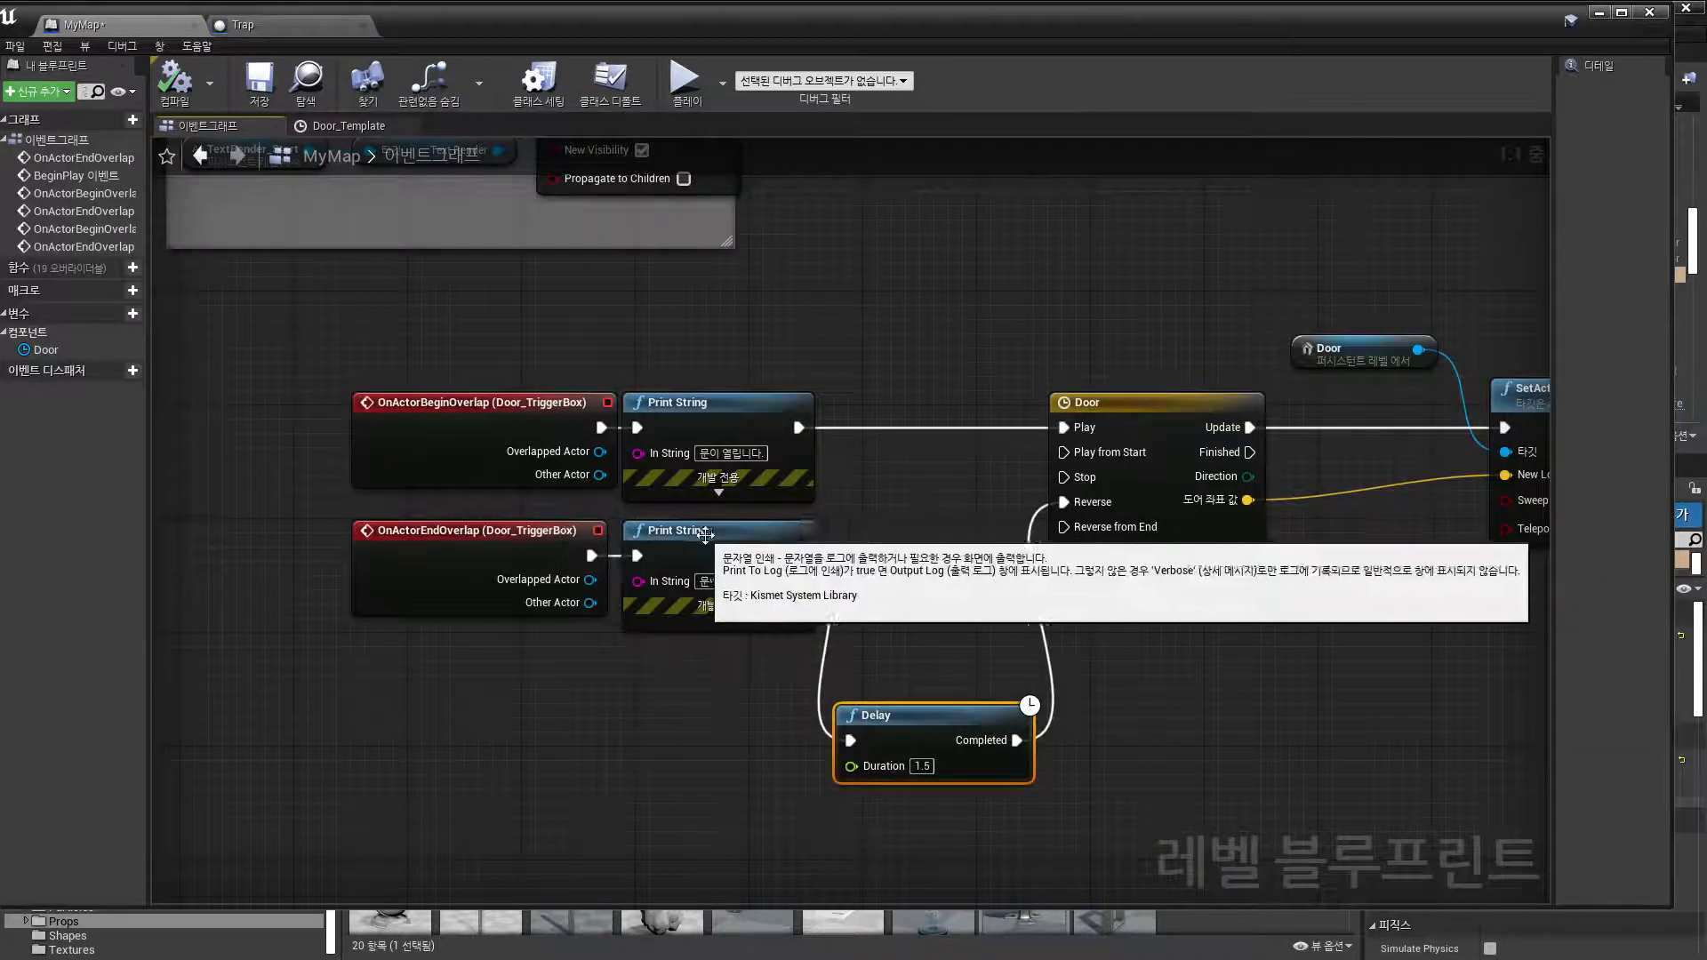
pyautogui.keyDown('alt'); pyautogui.click(814, 648); pyautogui.keyUp('alt')
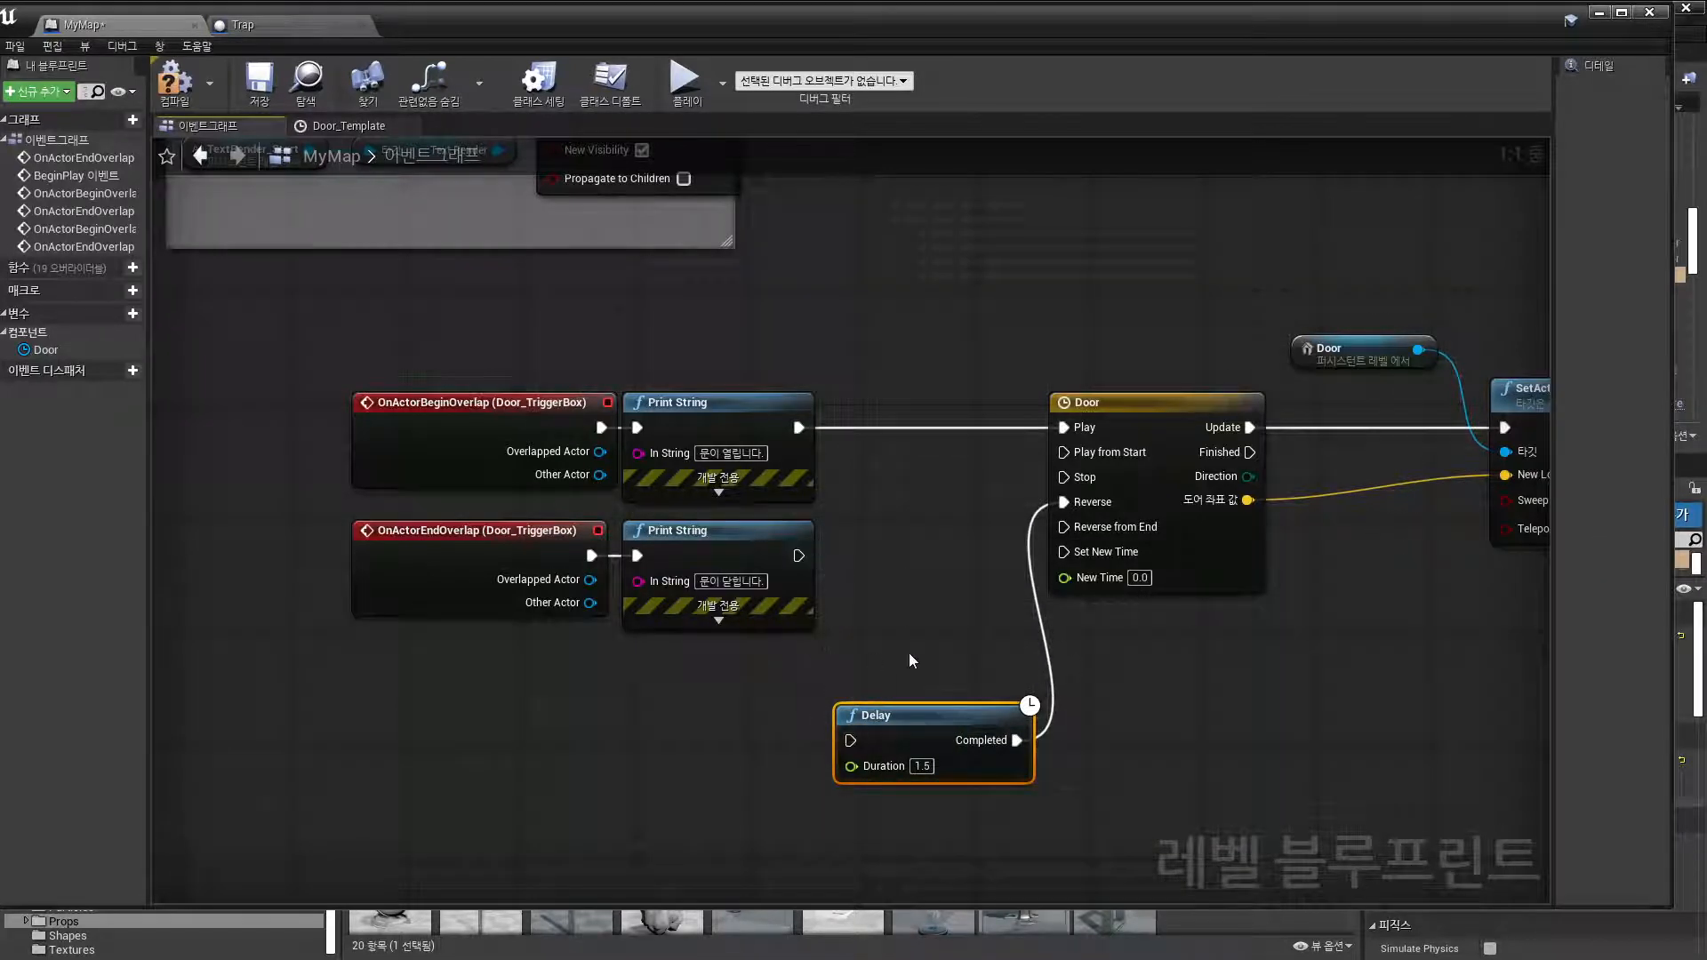
pyautogui.keyDown('alt'); pyautogui.click(1048, 642); pyautogui.keyUp('alt')
pyautogui.moveTo(942, 716); pyautogui.dragTo(1169, 717)
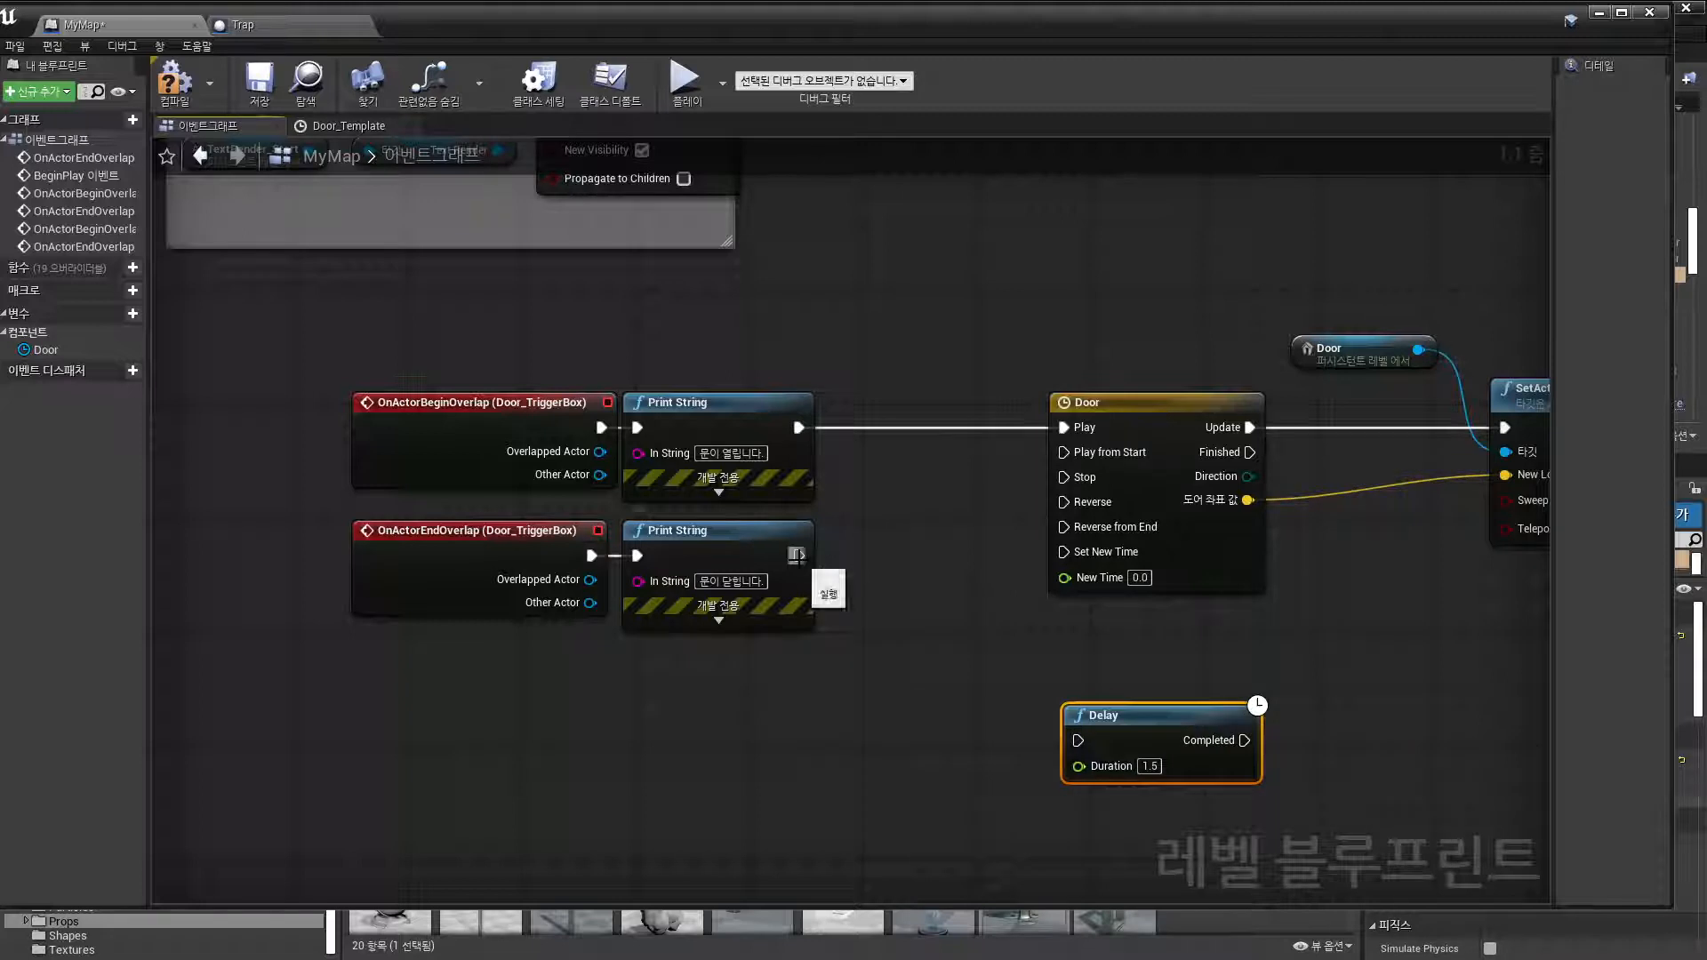
pyautogui.moveTo(796, 555); pyautogui.dragTo(1063, 499)
pyautogui.moveTo(1063, 499); pyautogui.dragTo(861, 491, button='right')
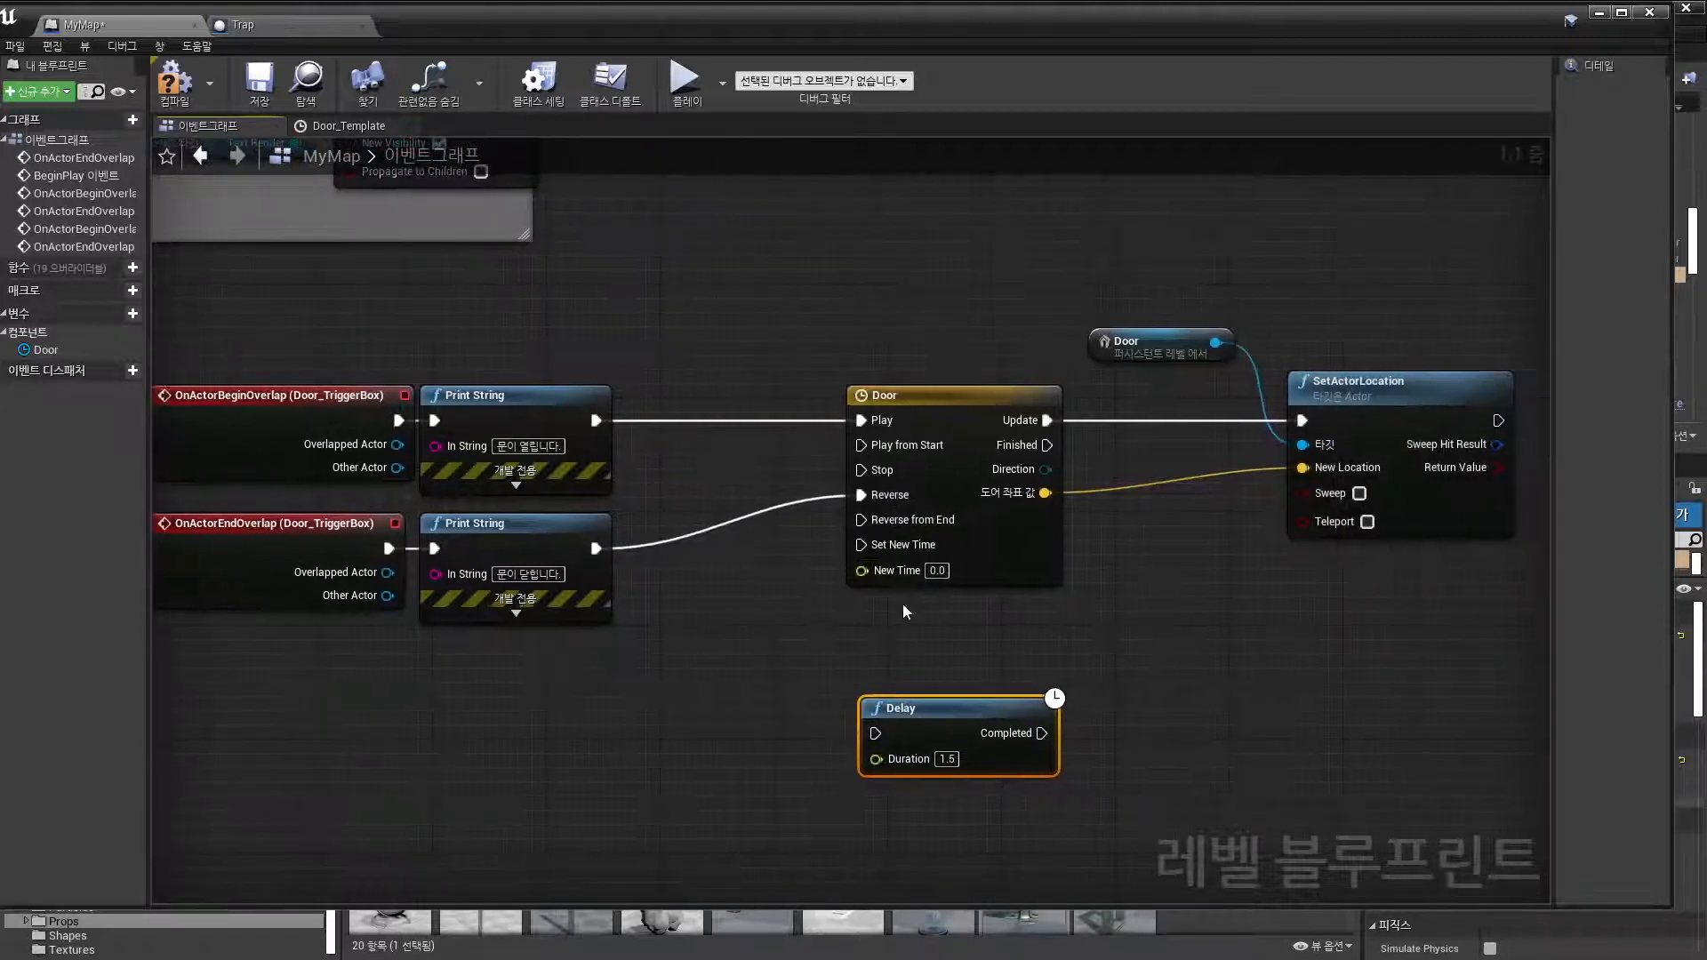
# Place the Delay node between the OnActorEndOverlap Print String and the Door timeline, wiring its Completed output to Reverse
pyautogui.moveTo(379, 329); pyautogui.dragTo(1325, 619)
pyautogui.moveTo(1325, 619); pyautogui.dragTo(1348, 565, button='right')
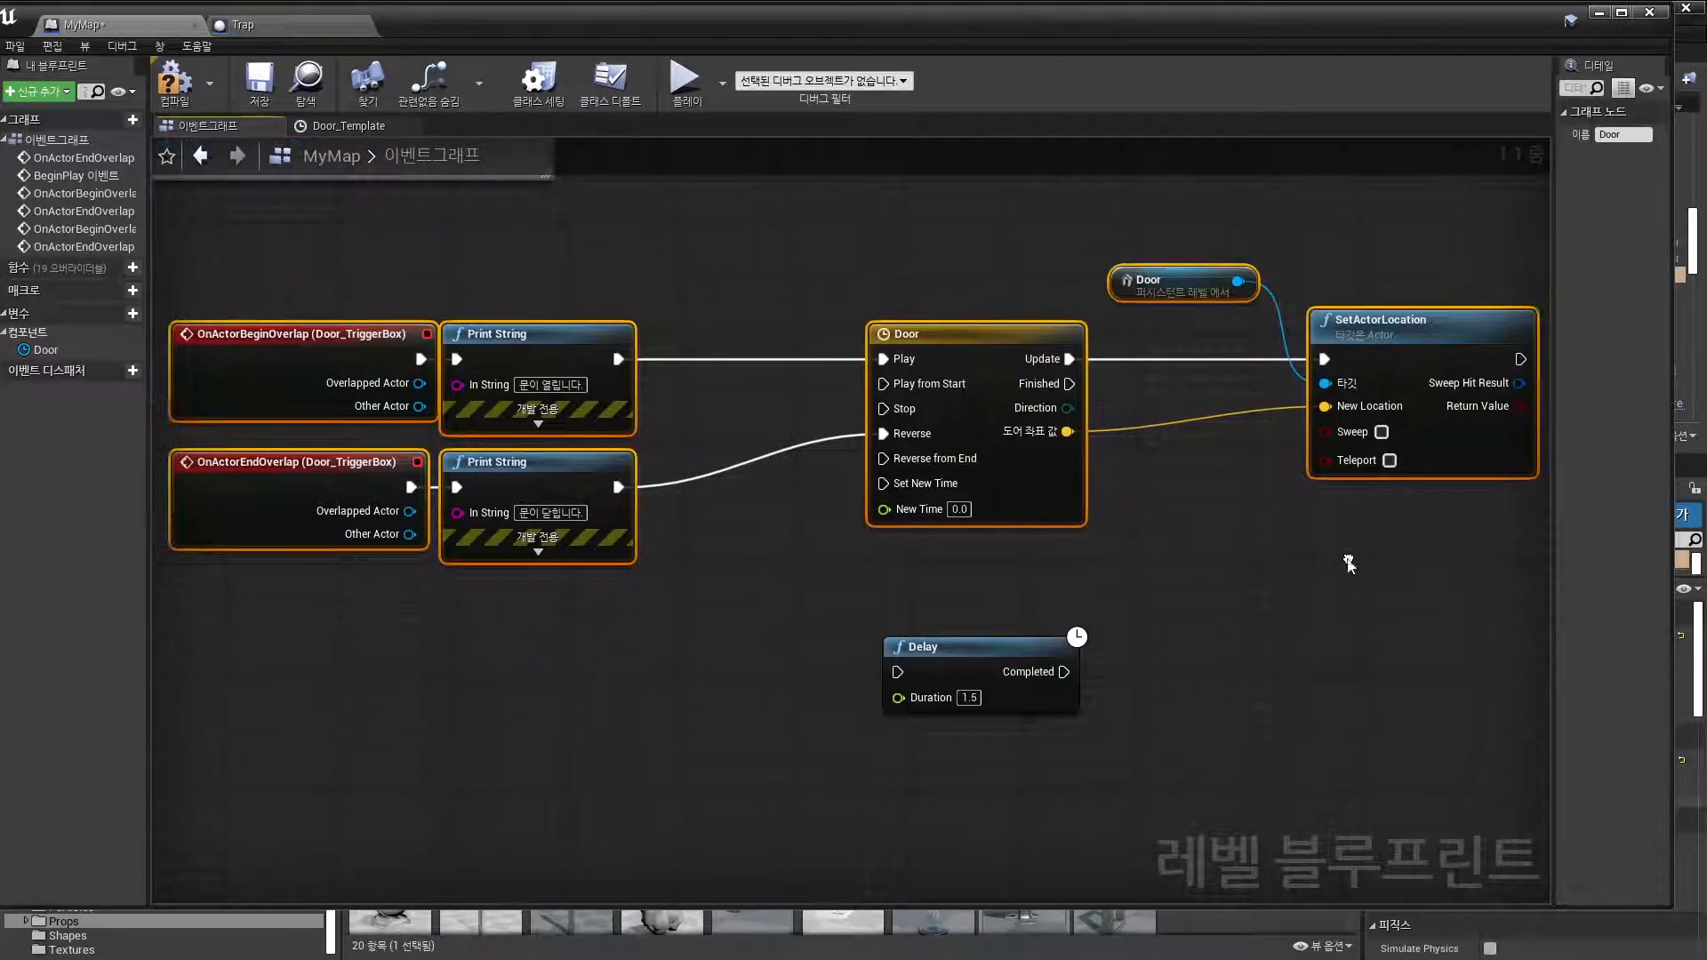
pyautogui.moveTo(1554, 553); pyautogui.dragTo(1632, 555)
pyautogui.moveTo(1381, 578); pyautogui.dragTo(1381, 566, button='right')
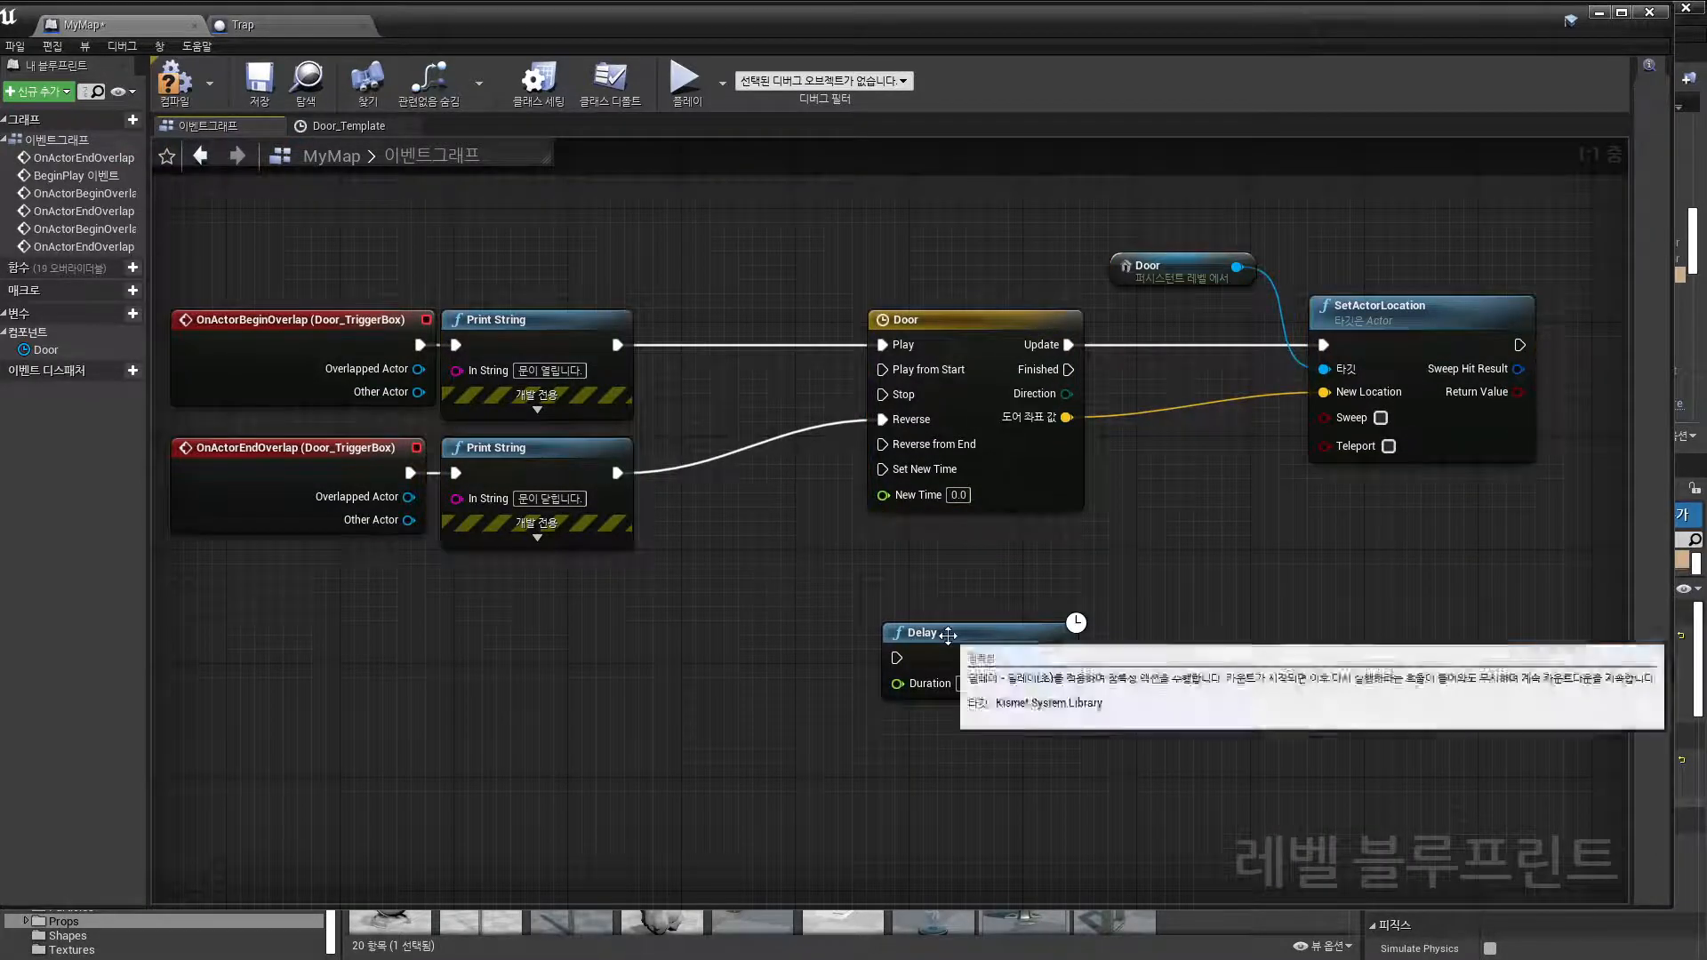
pyautogui.moveTo(933, 628); pyautogui.dragTo(616, 472)
pyautogui.keyDown('alt'); pyautogui.click(733, 455); pyautogui.keyUp('alt')
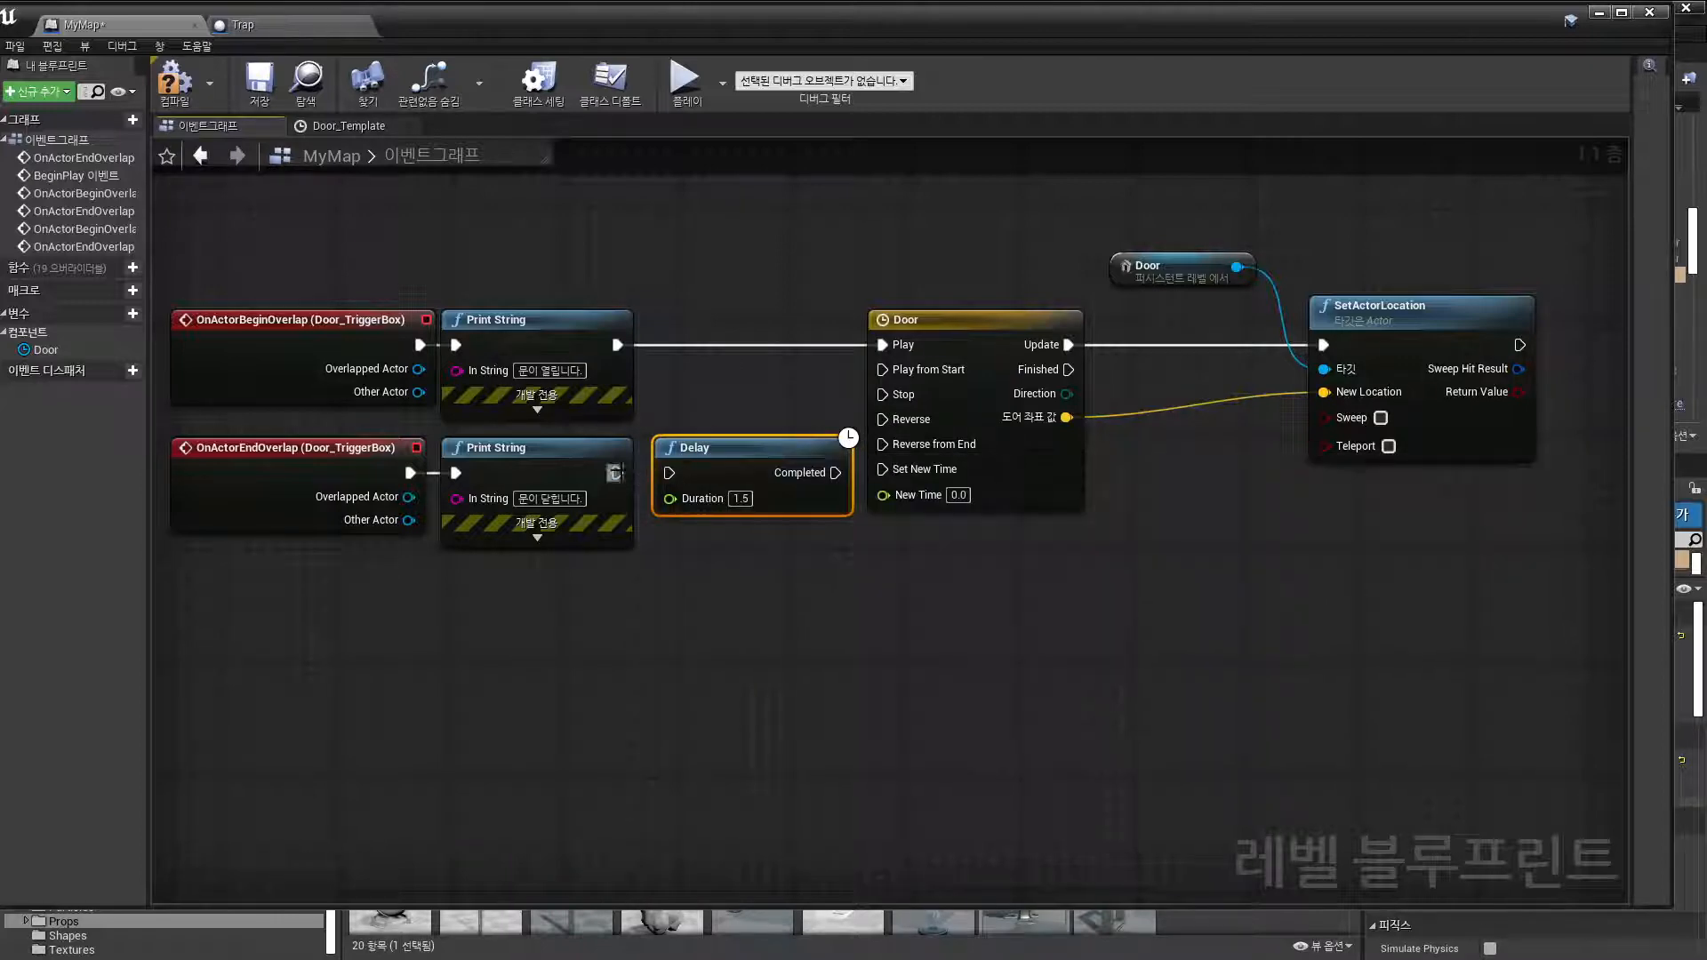
pyautogui.moveTo(836, 472); pyautogui.dragTo(883, 419)
pyautogui.moveTo(937, 330); pyautogui.dragTo(966, 331)
pyautogui.click(823, 606)
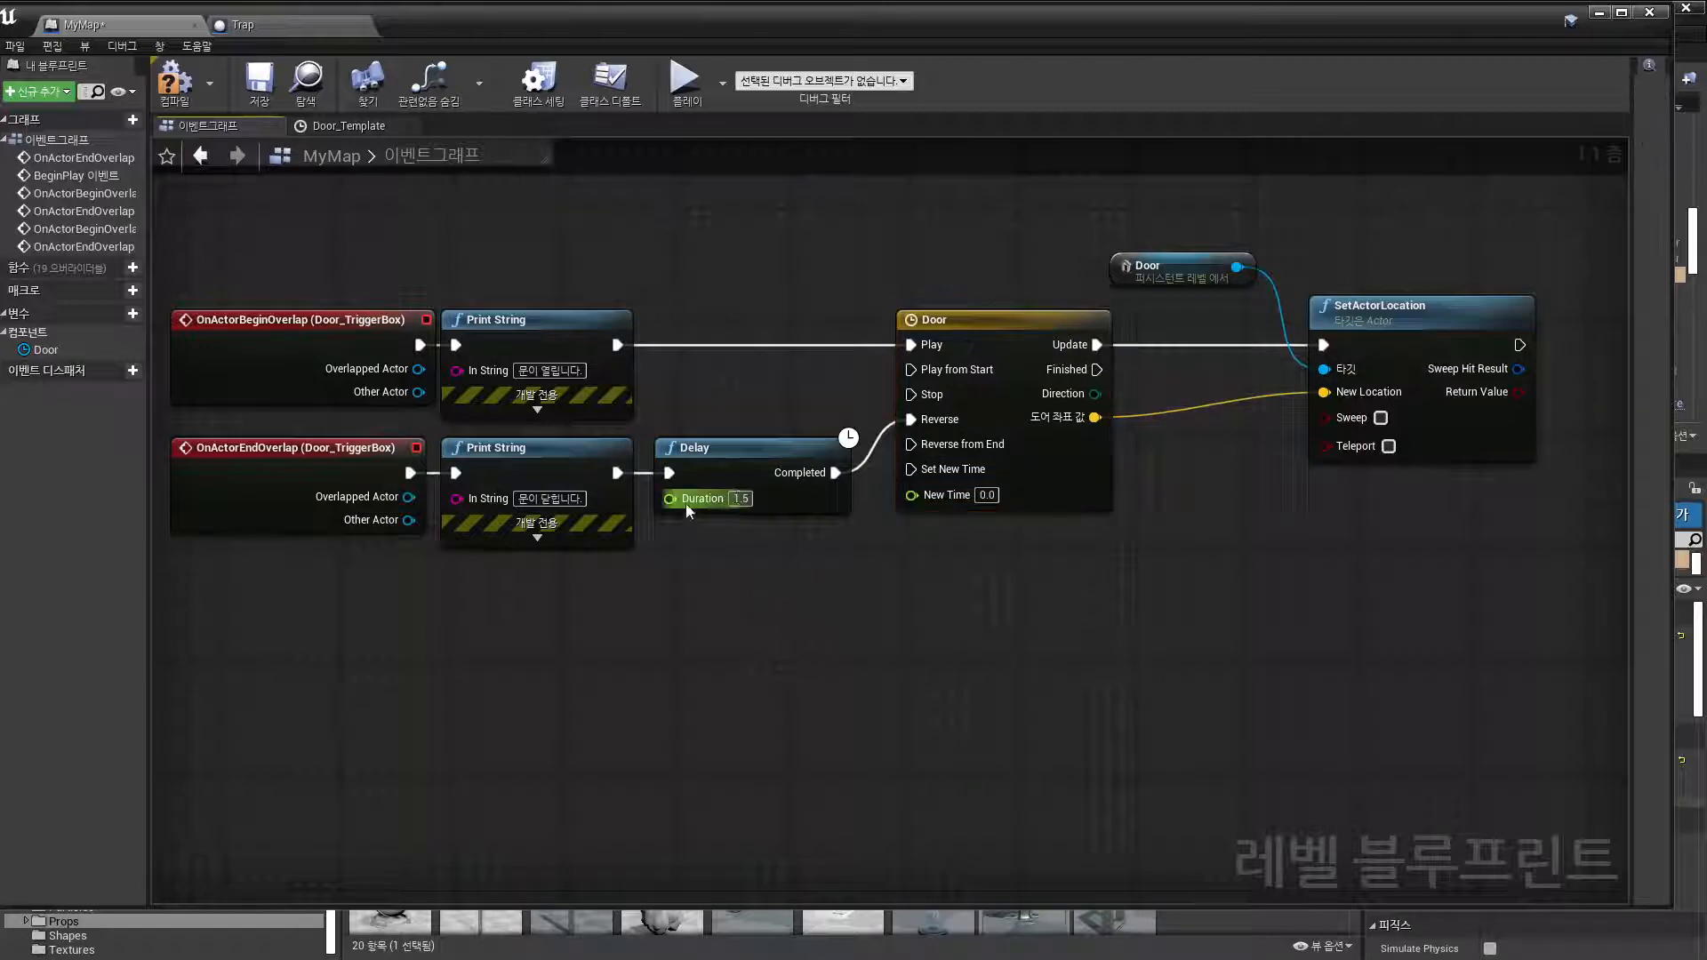
# Review the Delay duration and Door timeline nodes, save the Level Blueprint, and return to the level viewport
pyautogui.click(736, 498)
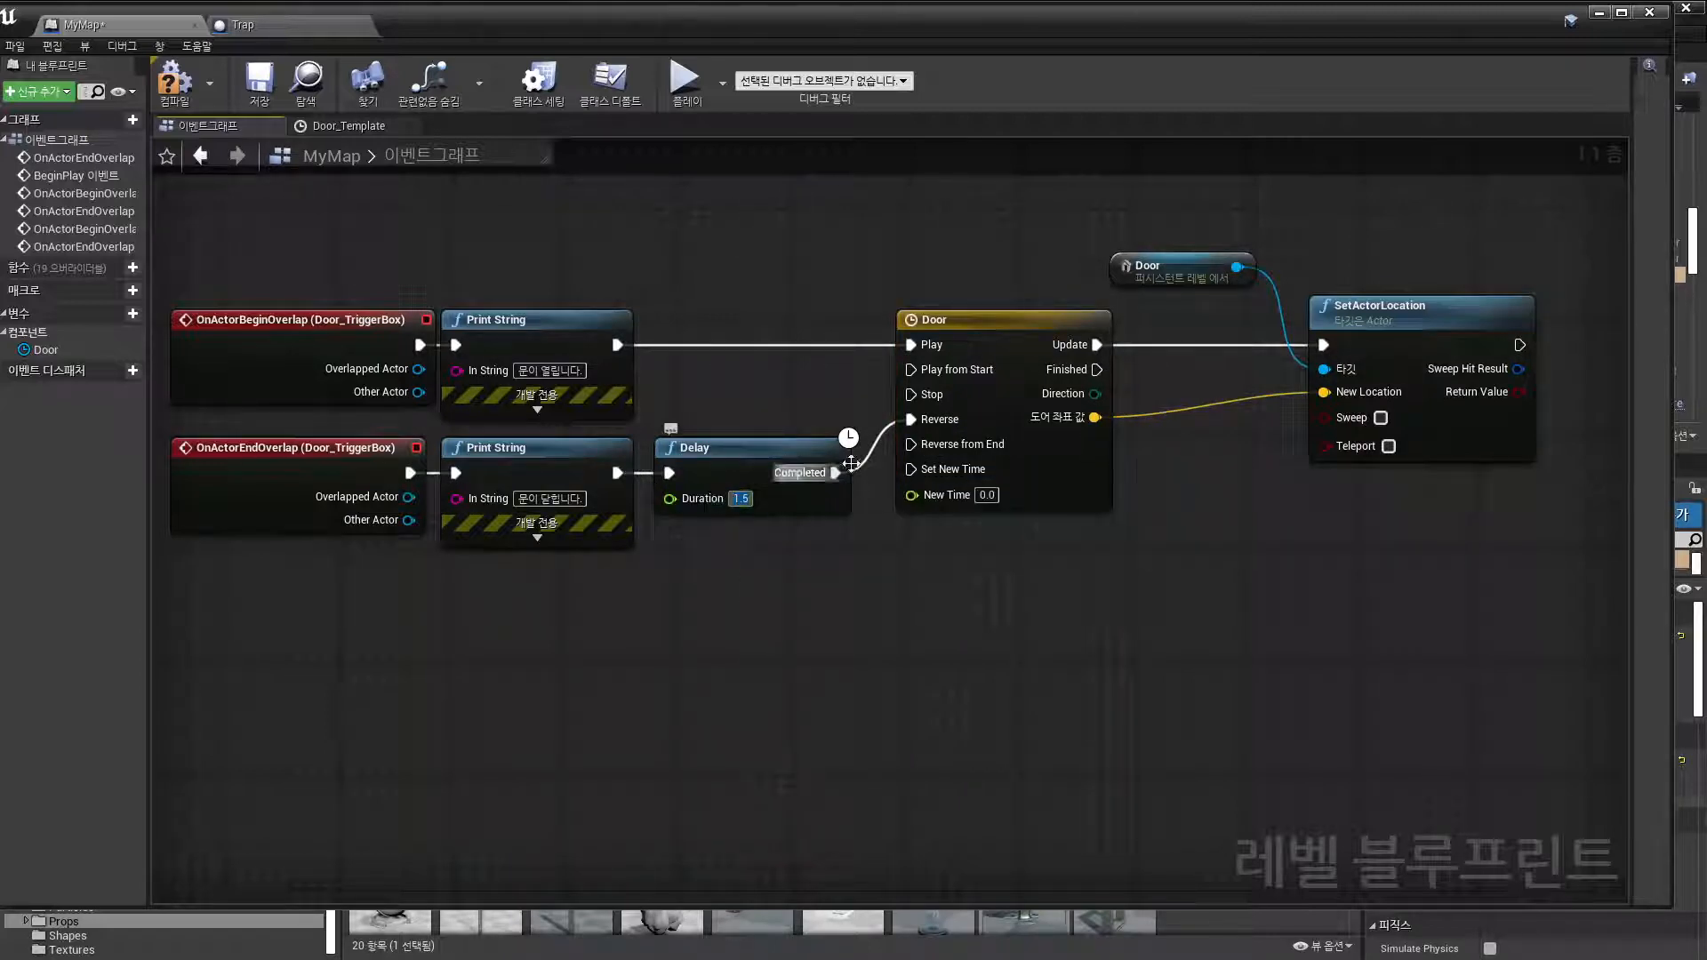
pyautogui.moveTo(704, 394); pyautogui.dragTo(793, 574)
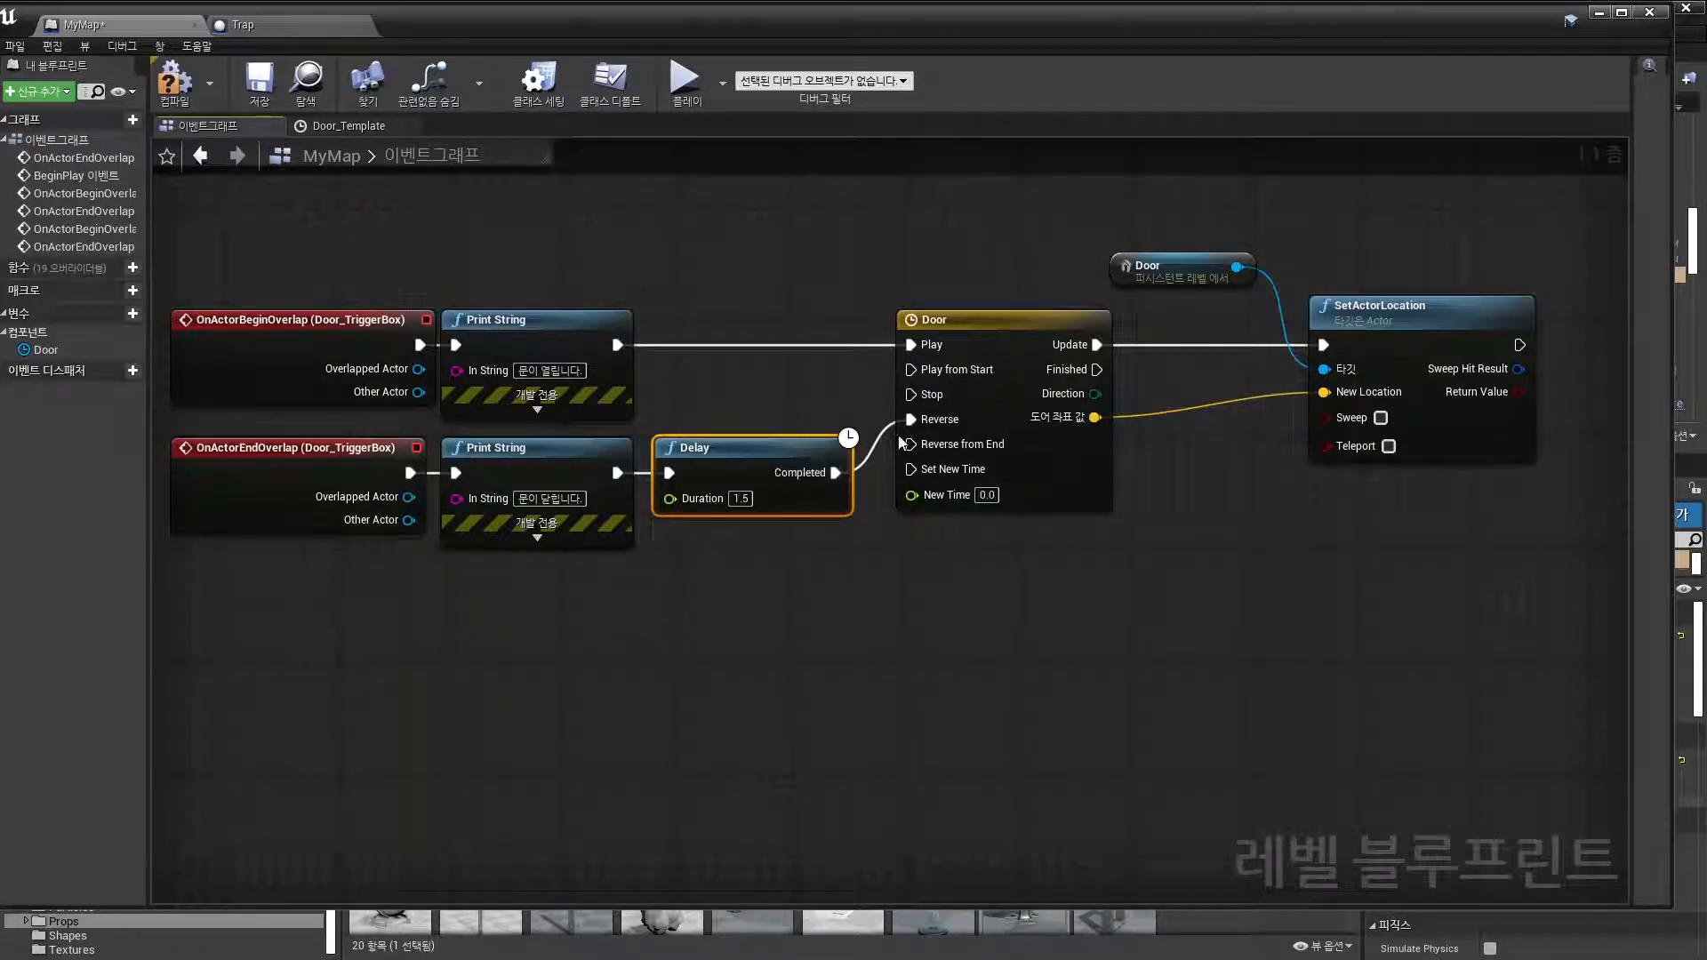
pyautogui.click(955, 319)
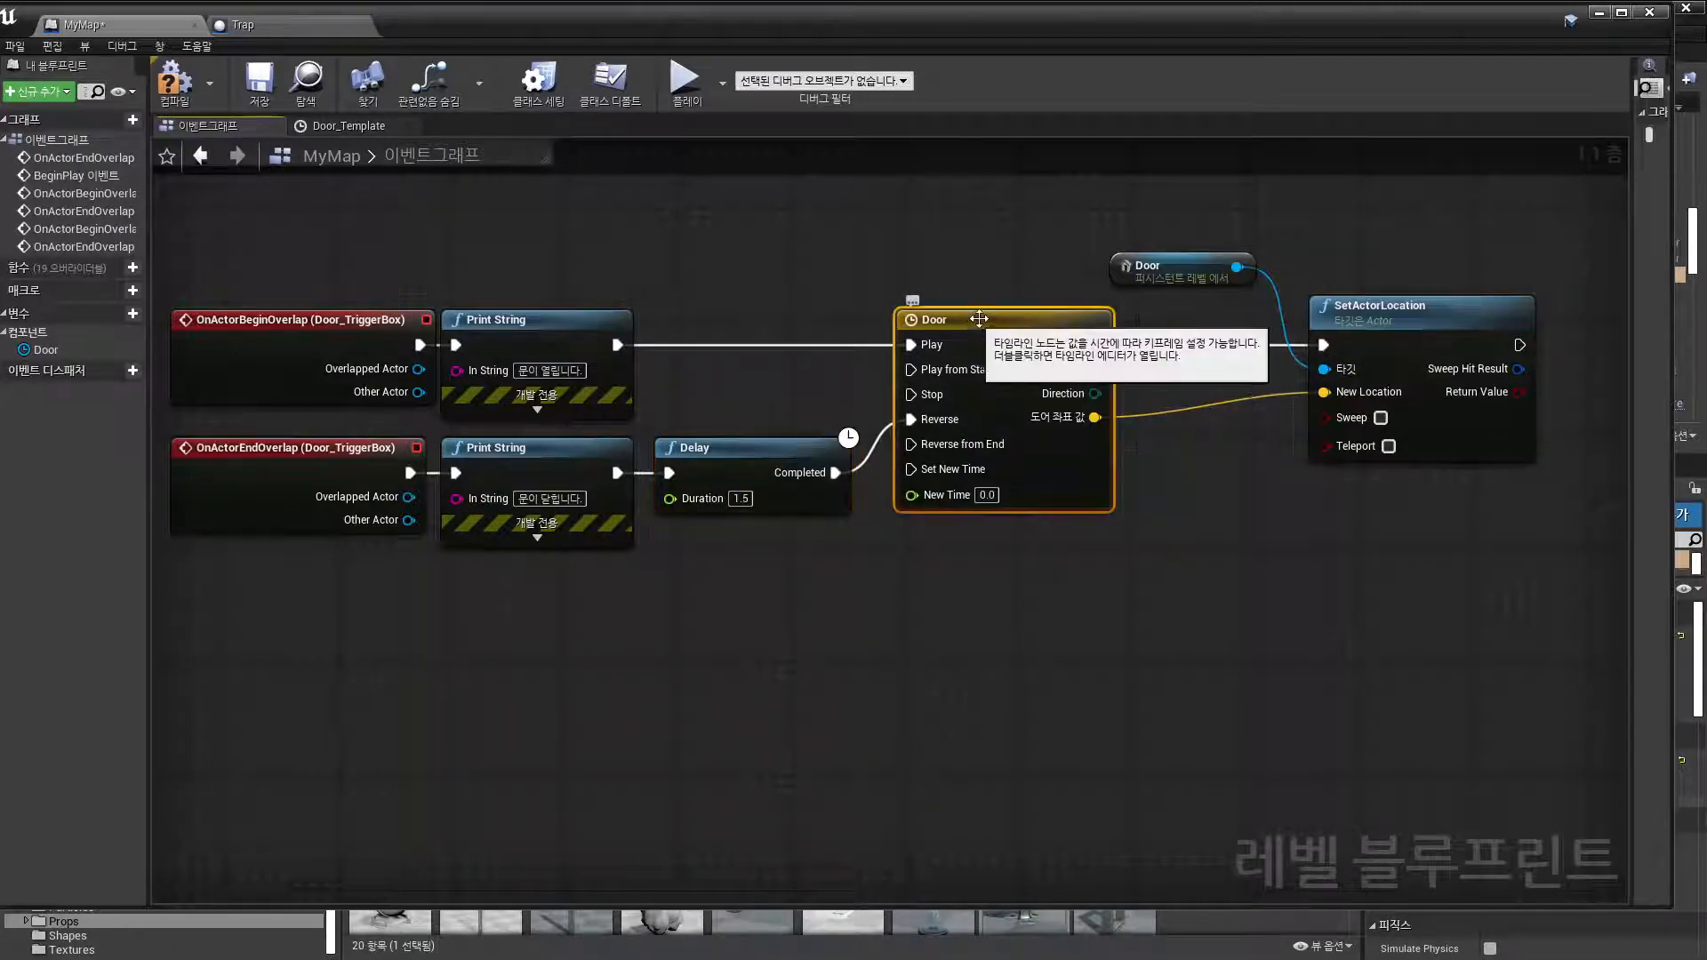
pyautogui.click(277, 82)
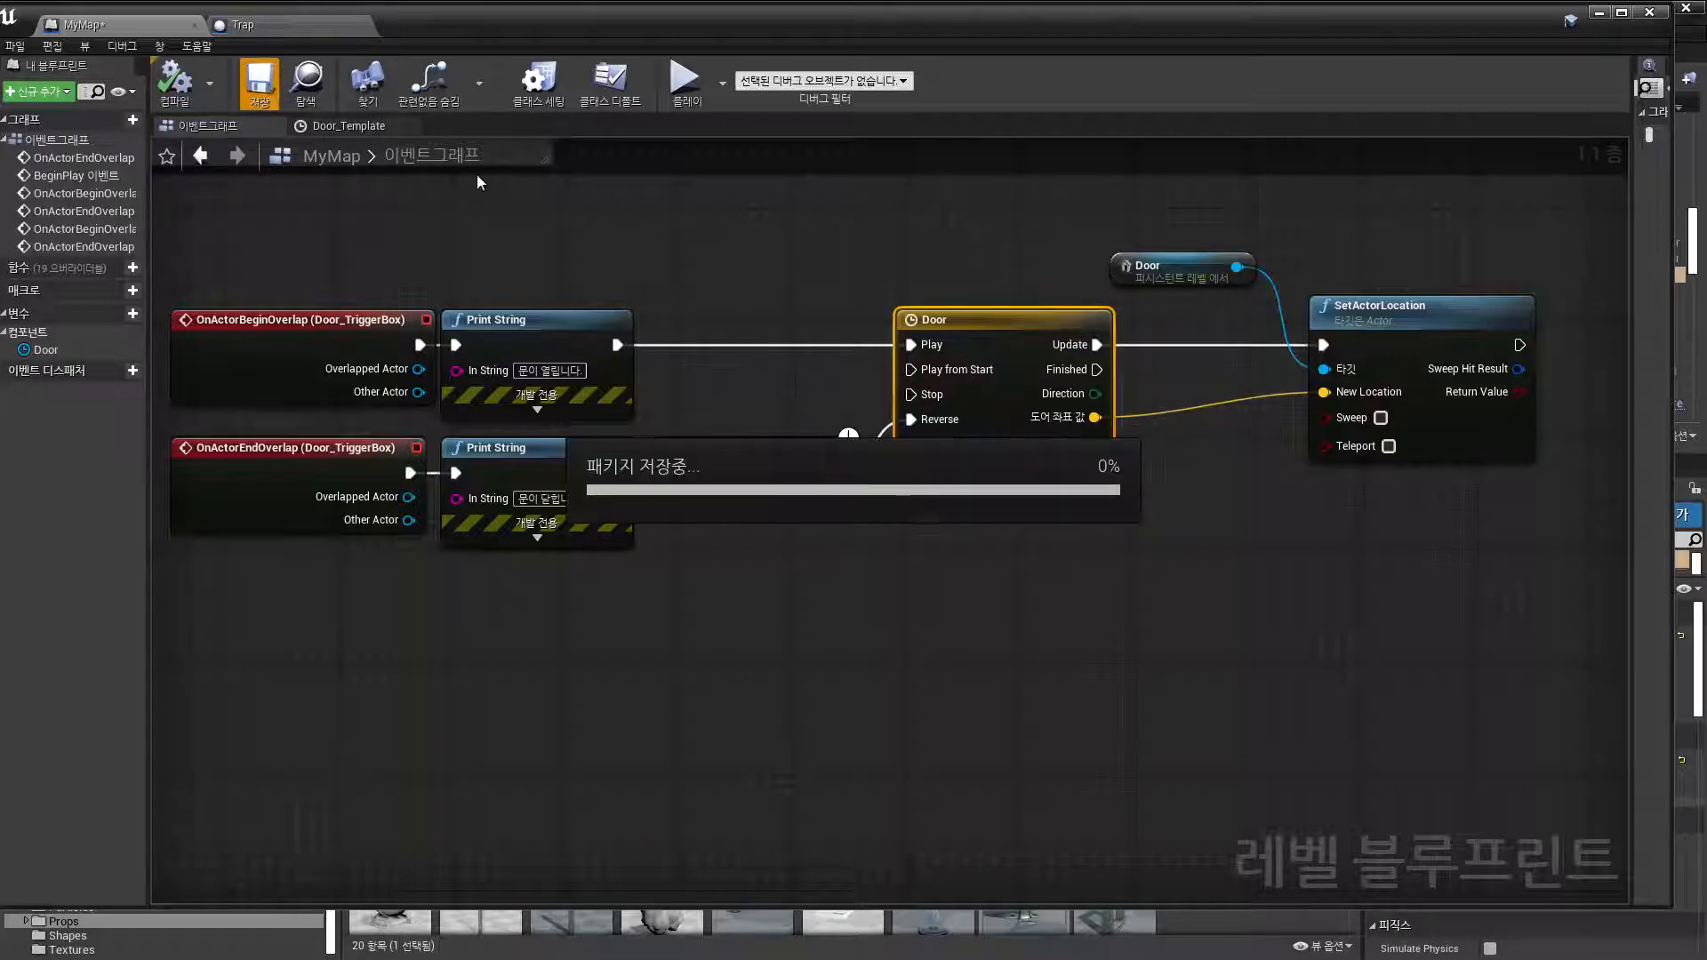
pyautogui.click(1597, 12)
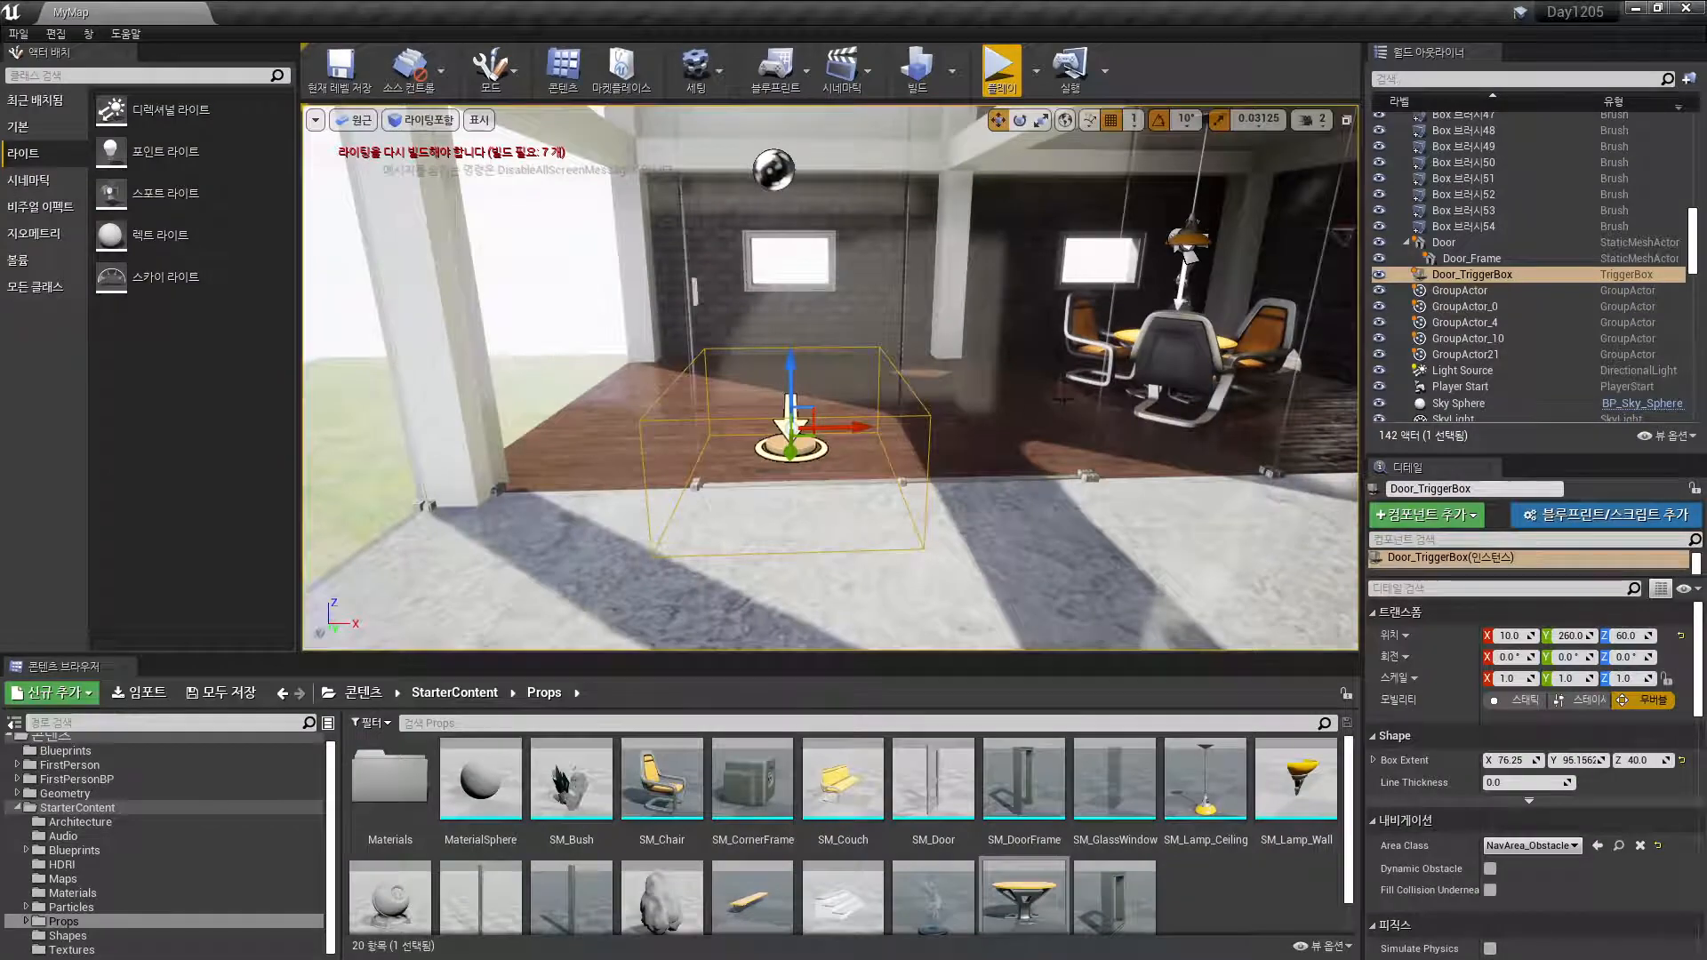
# Select the SpotLight inside the ceiling lamp above the round table
pyautogui.moveTo(887, 386); pyautogui.dragTo(1013, 400, button='right')
pyautogui.moveTo(735, 530); pyautogui.dragTo(880, 507, button='right')
pyautogui.moveTo(1035, 464); pyautogui.dragTo(956, 461, button='right')
pyautogui.moveTo(926, 240); pyautogui.dragTo(818, 229, button='right')
pyautogui.moveTo(930, 283); pyautogui.dragTo(929, 264, button='right')
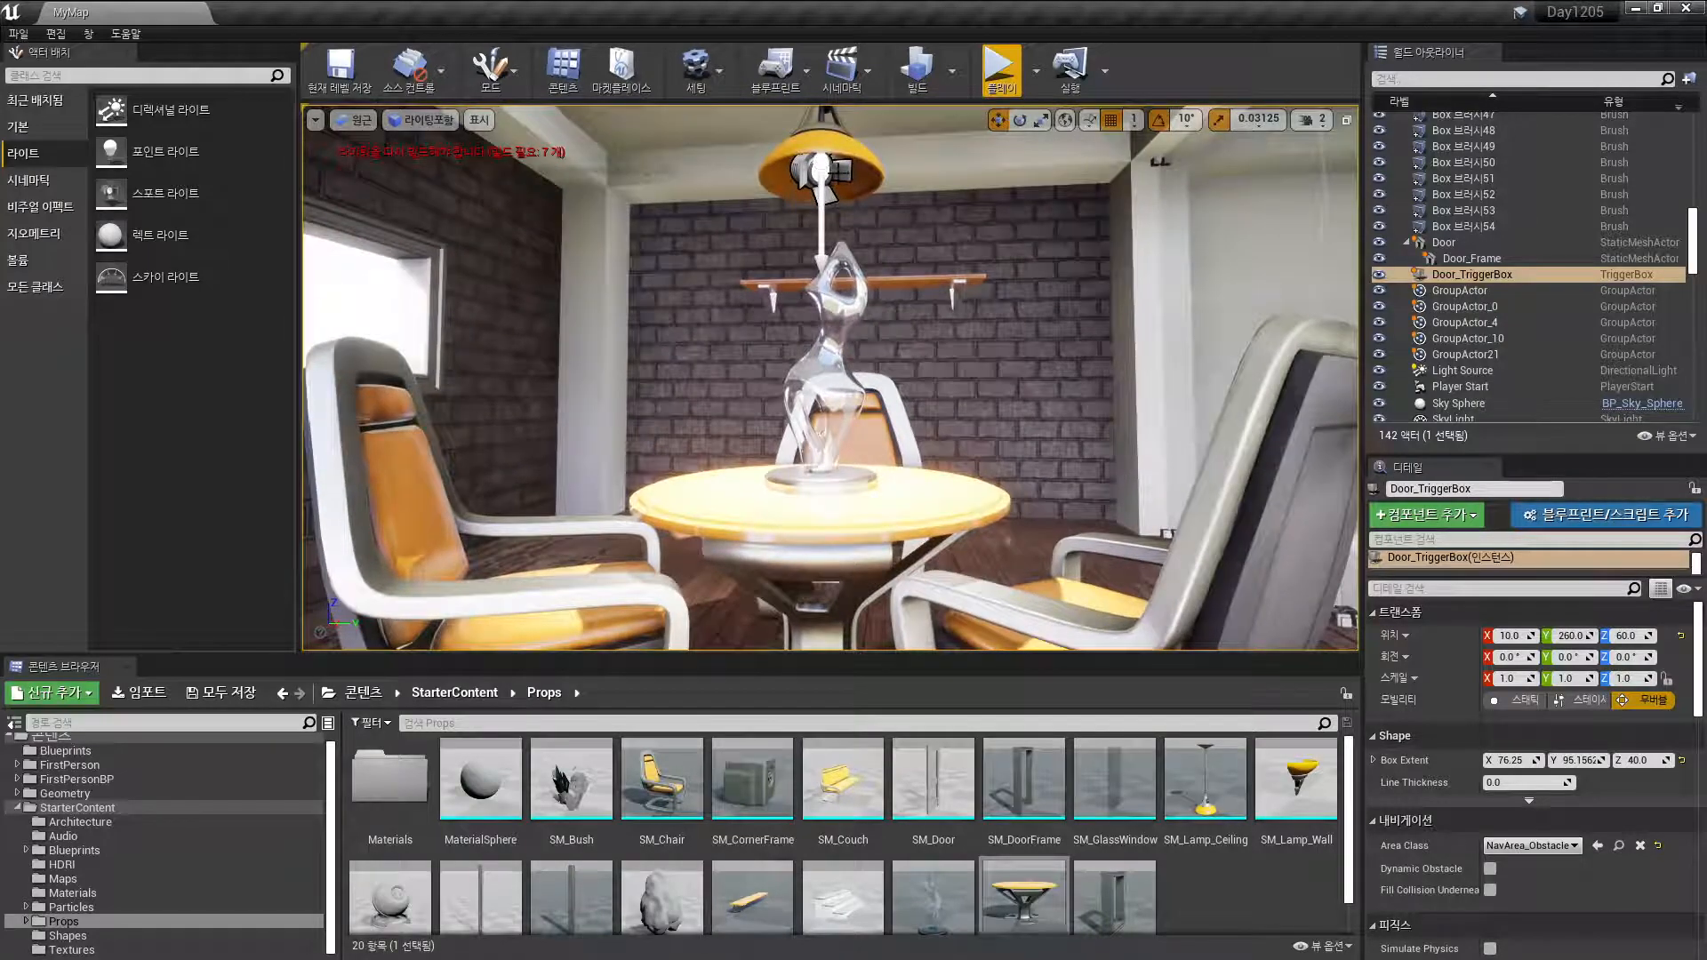
pyautogui.click(820, 178)
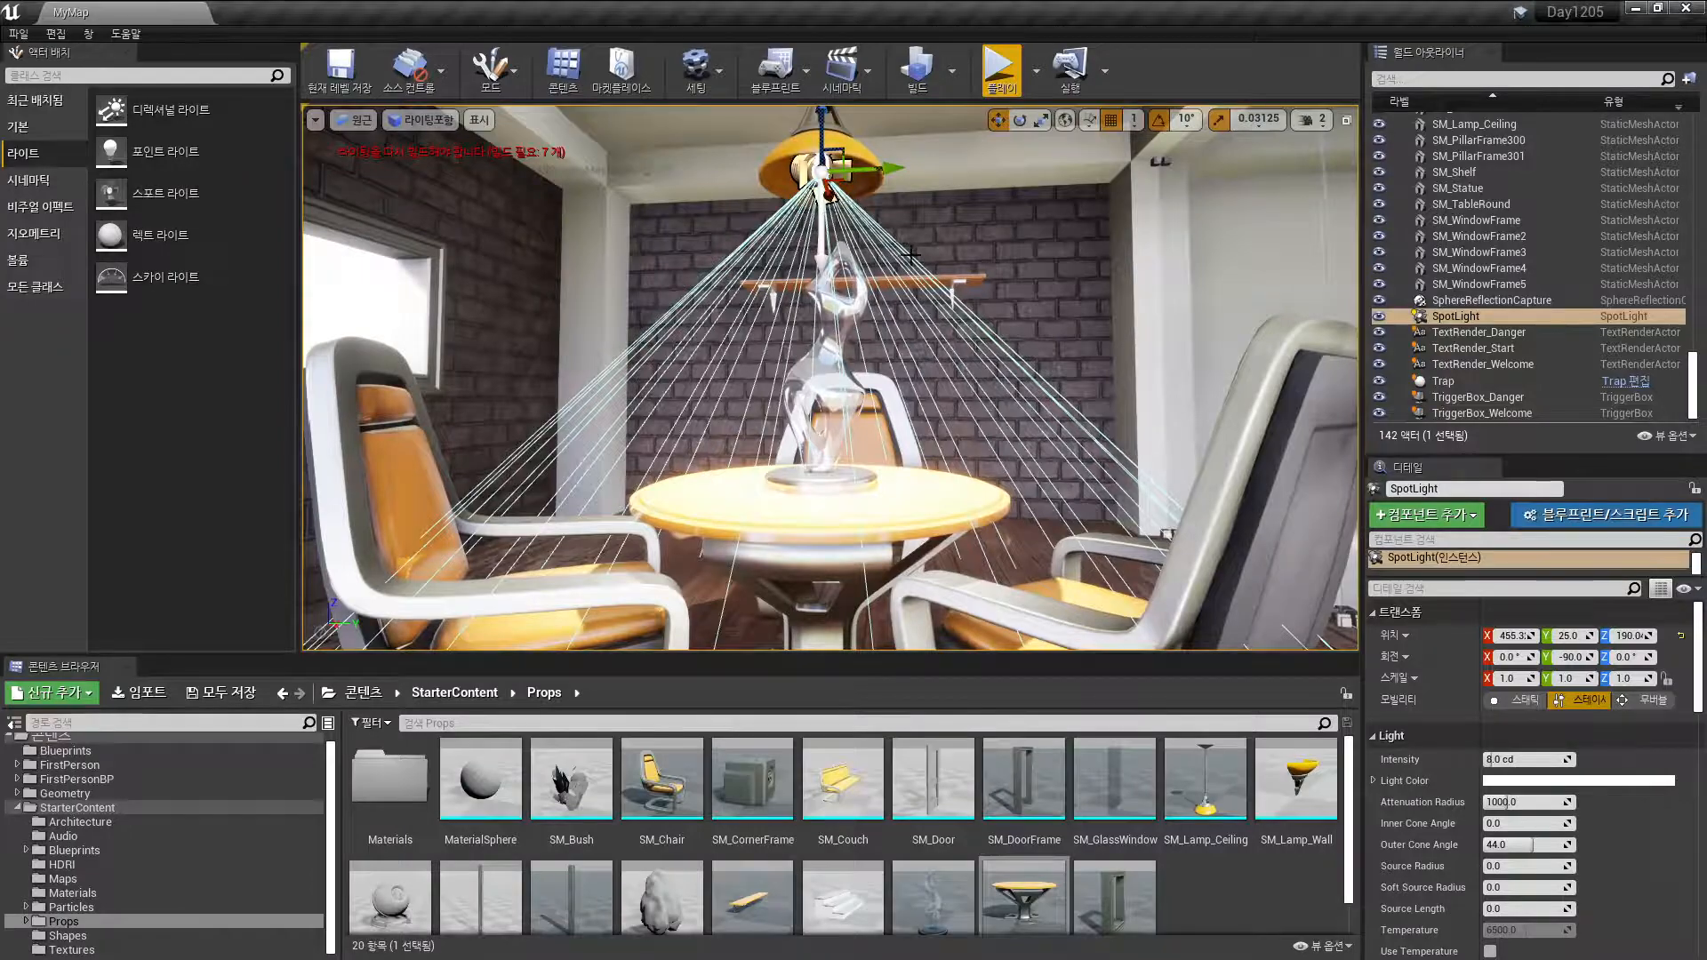
# Inspect the SpotLight's position inside the ceiling lamp and its light cone over the table and chairs
pyautogui.moveTo(910, 255); pyautogui.dragTo(791, 336, button='right')
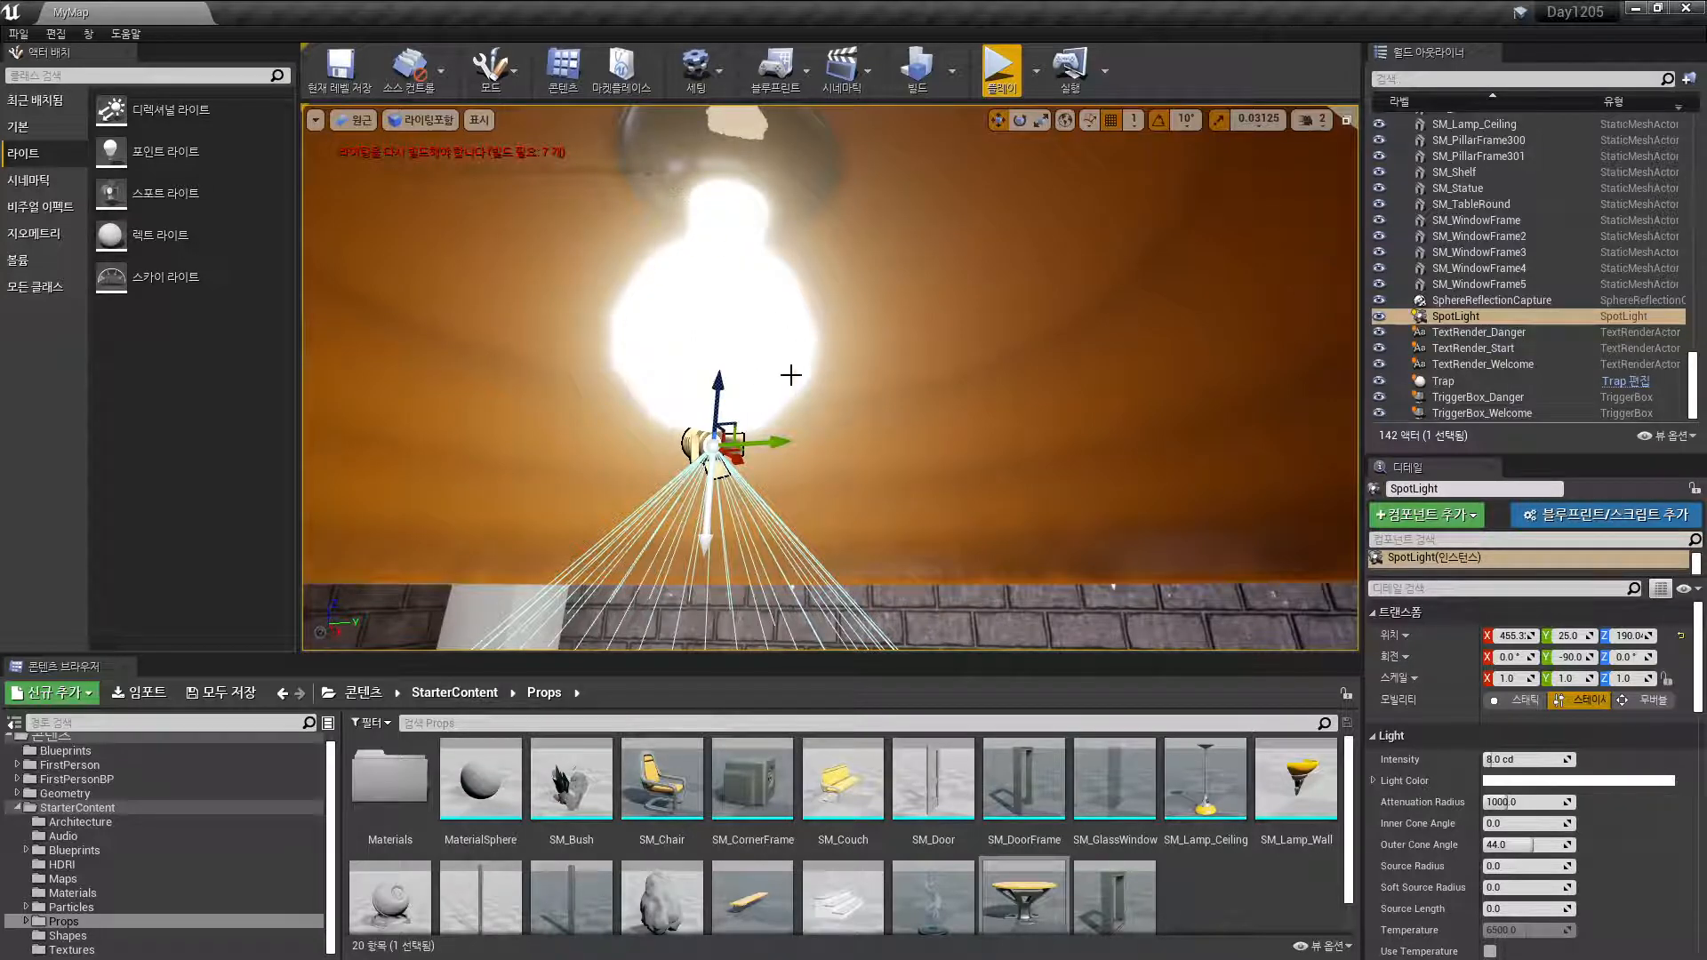
pyautogui.moveTo(849, 426); pyautogui.dragTo(871, 556, button='right')
pyautogui.moveTo(876, 489)
pyautogui.mouseDown(button='right')
pyautogui.moveTo(878, 538)
pyautogui.moveTo(848, 471)
pyautogui.mouseUp(button='right')
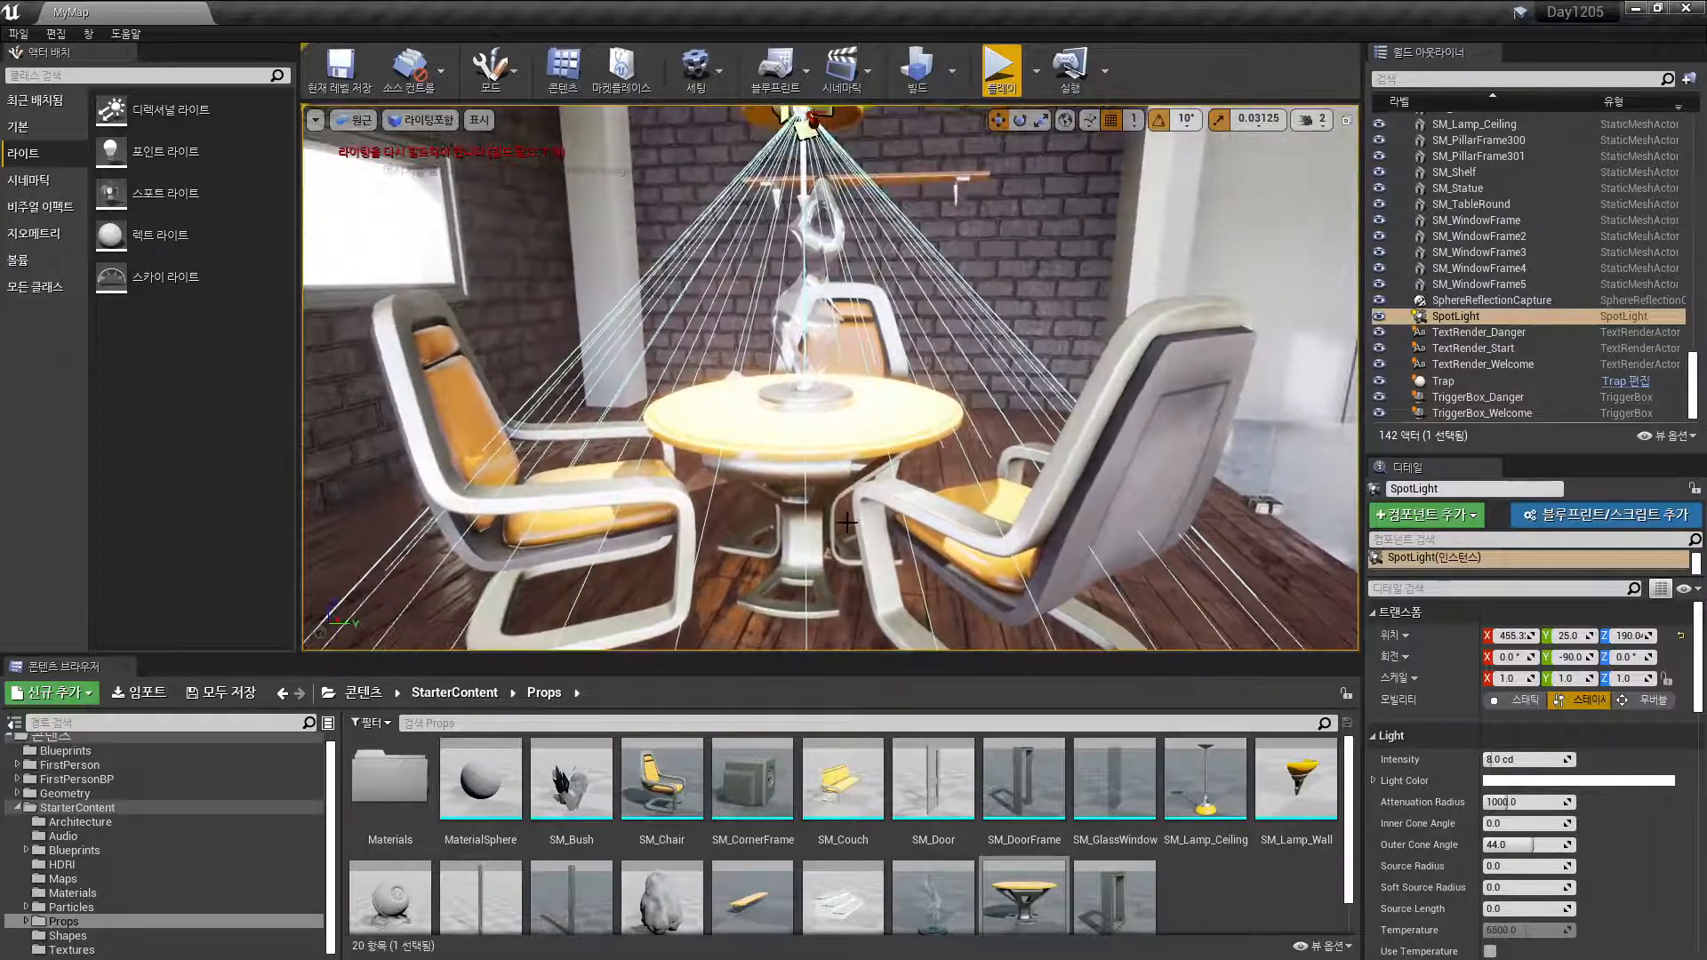
pyautogui.scroll(-4, 847, 523)
pyautogui.moveTo(846, 571)
pyautogui.mouseDown(button='right')
pyautogui.moveTo(858, 618)
pyautogui.moveTo(871, 576)
pyautogui.mouseUp(button='right')
pyautogui.press('a')
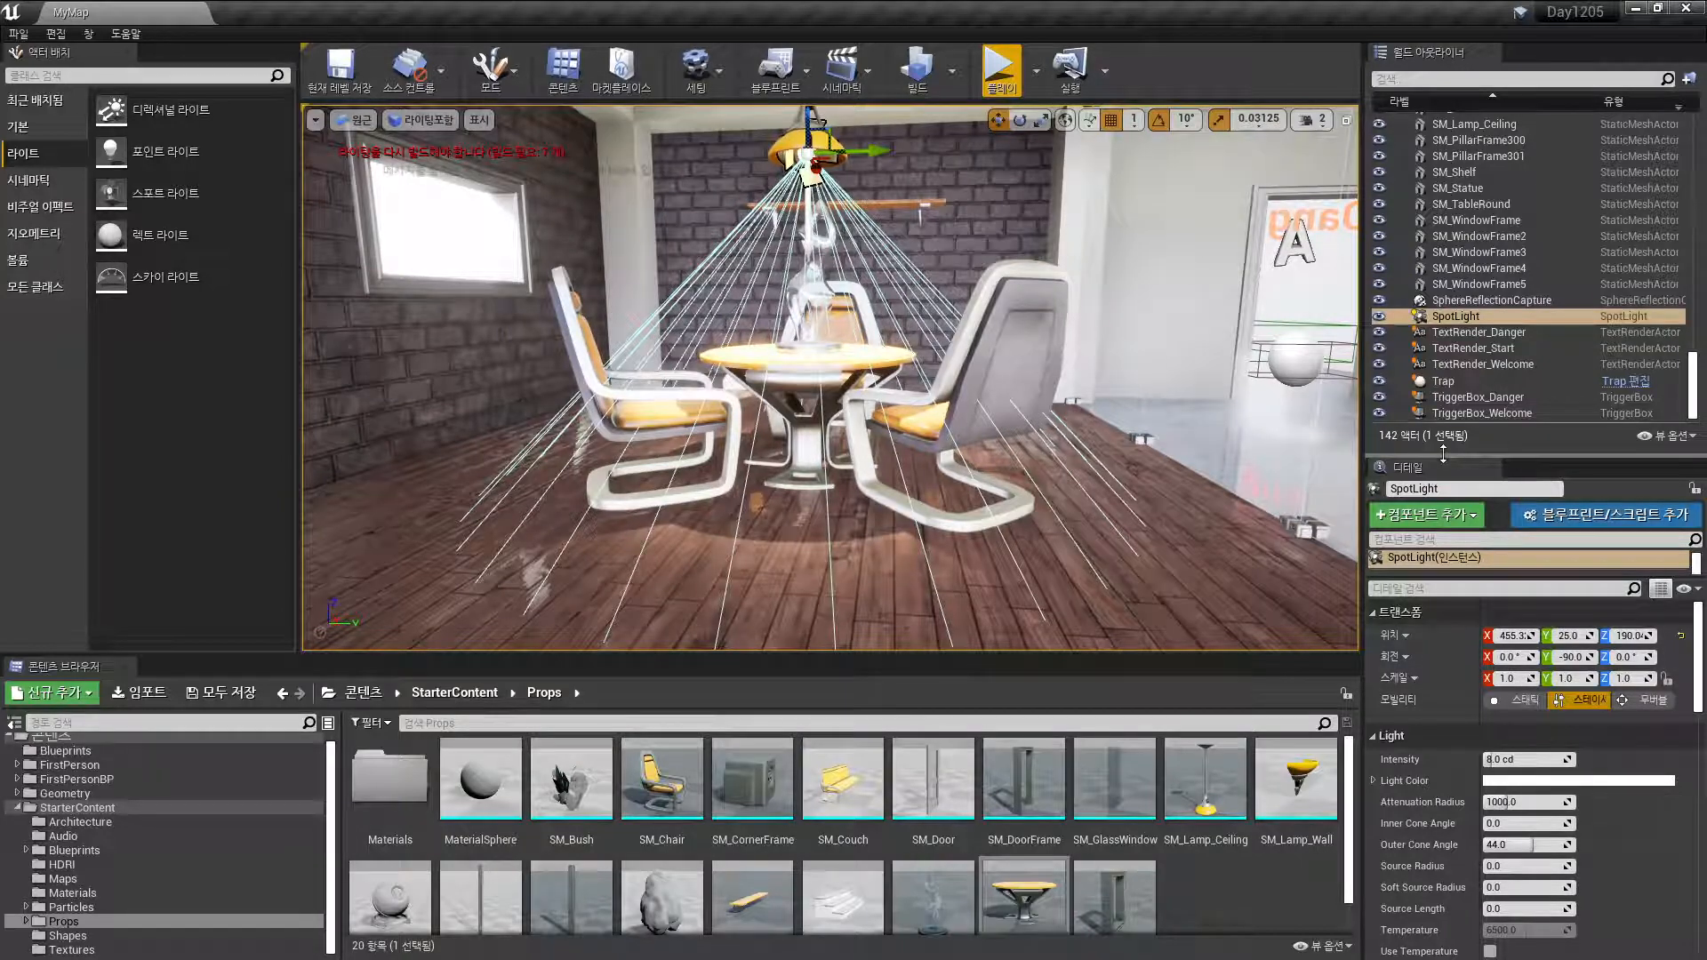
# Enlarge the details area and show the SpotLight's Light properties alongside the lit table
pyautogui.moveTo(1443, 453); pyautogui.dragTo(1506, 160)
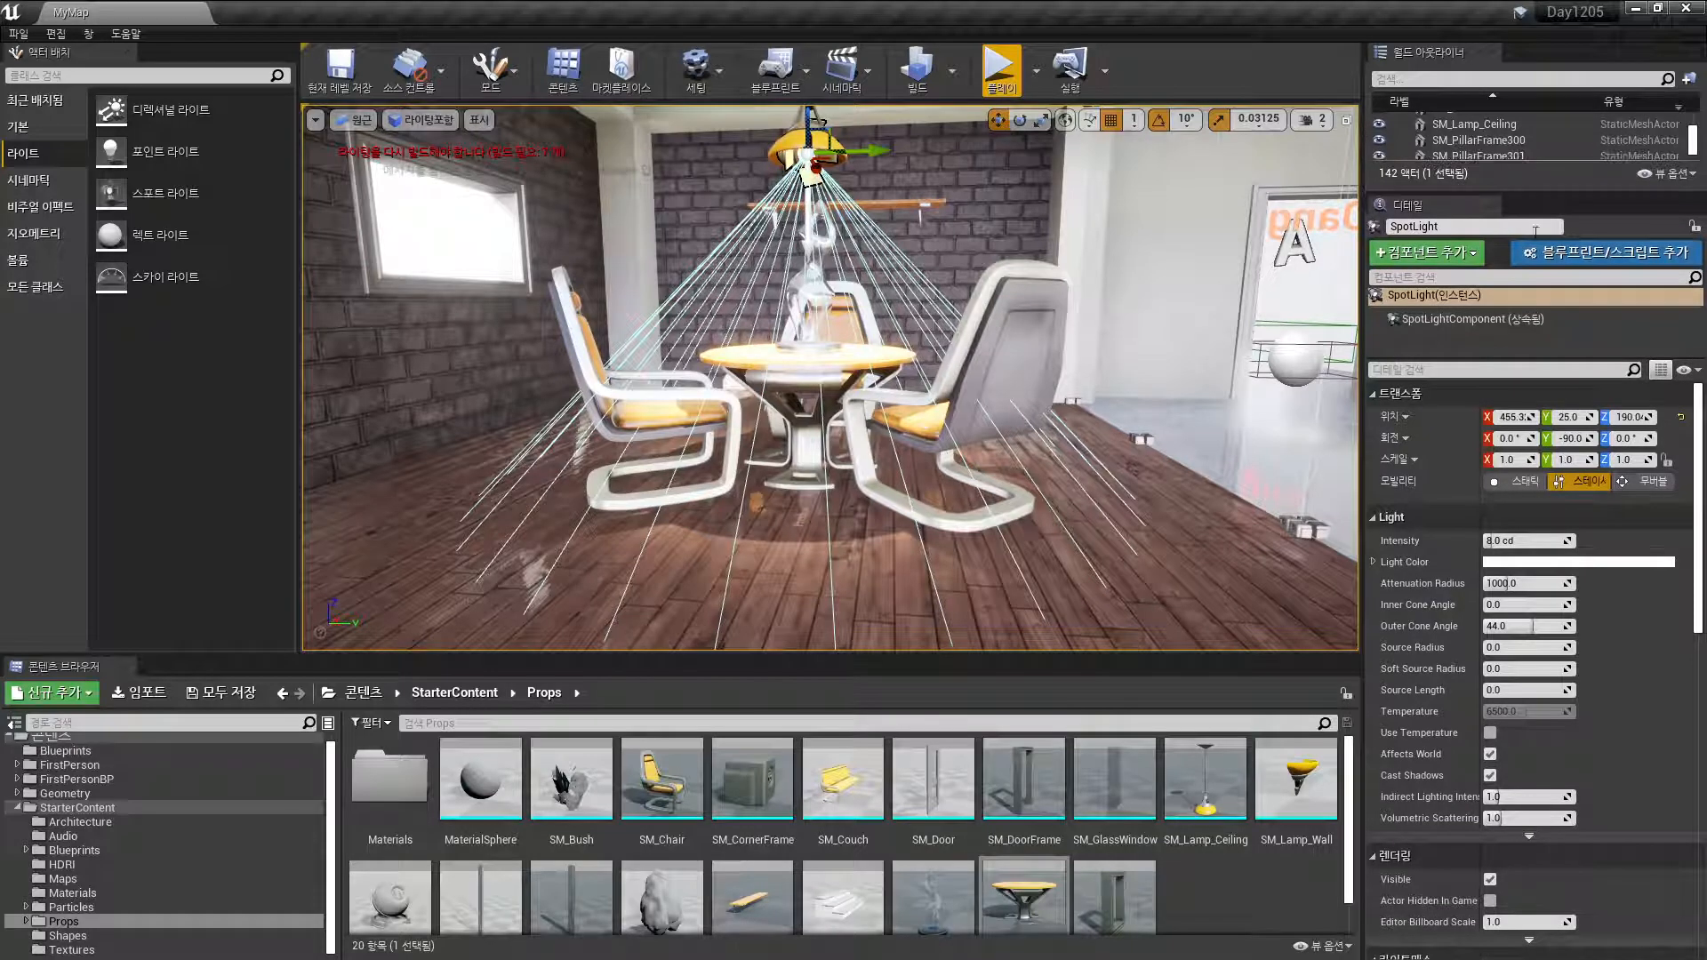
pyautogui.moveTo(1699, 425); pyautogui.dragTo(1700, 462)
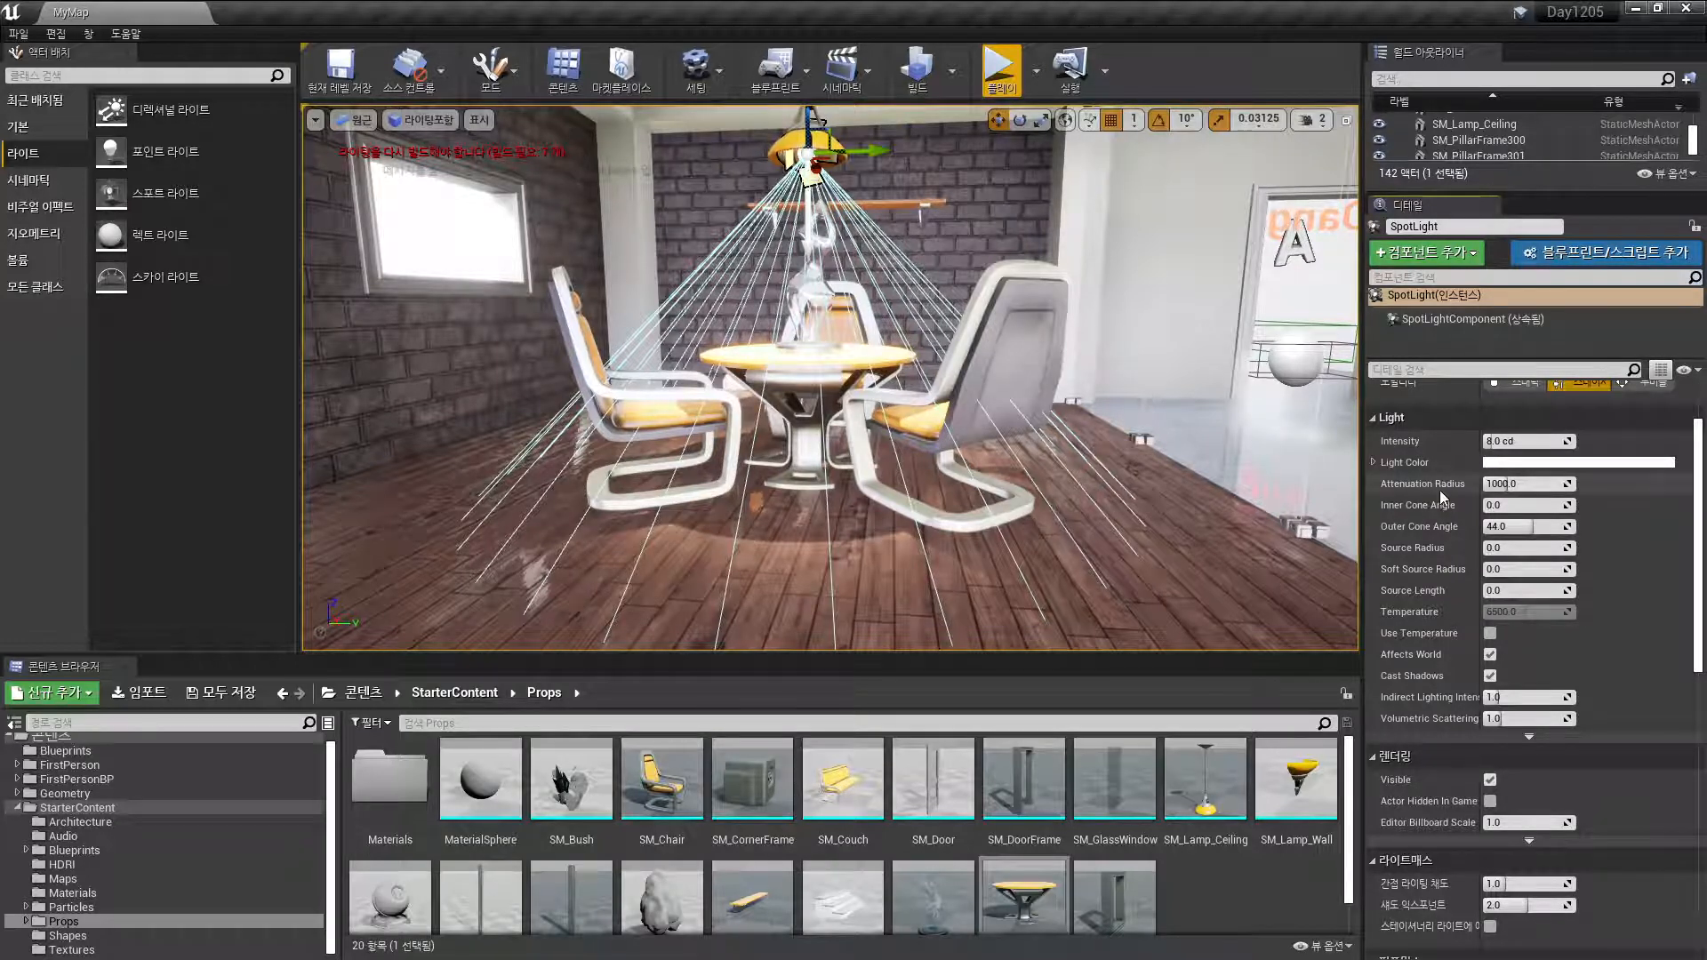
pyautogui.moveTo(1017, 452); pyautogui.dragTo(1021, 436, button='right')
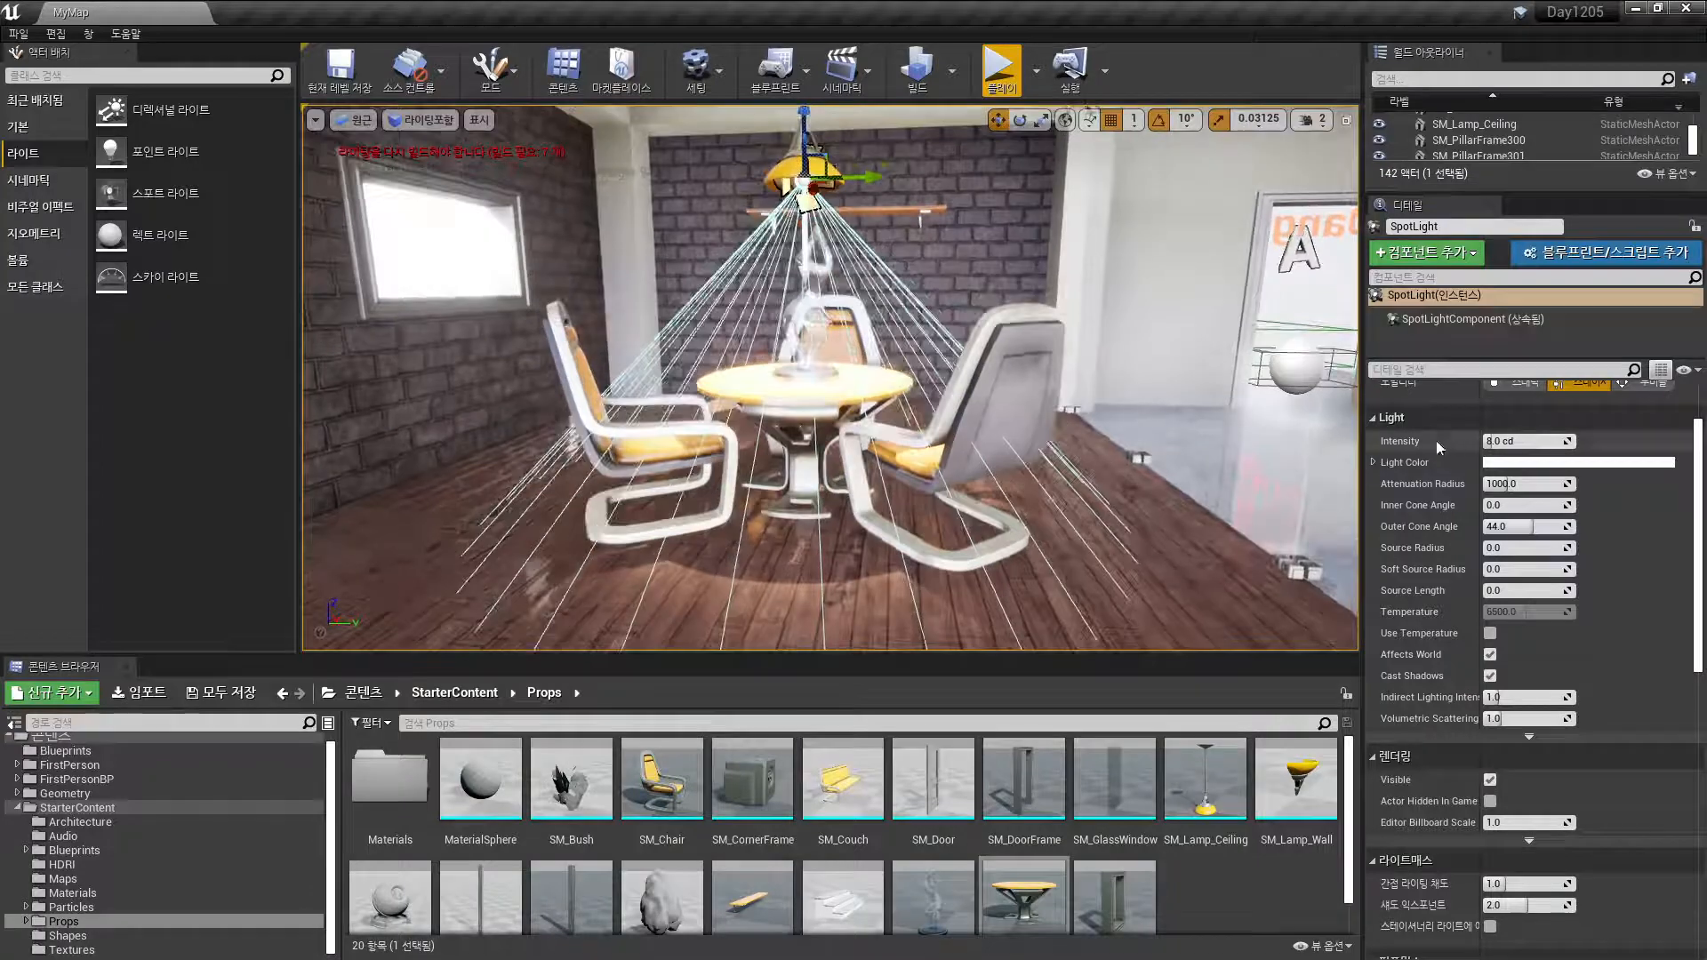
pyautogui.moveTo(1155, 452); pyautogui.dragTo(1156, 498, button='right')
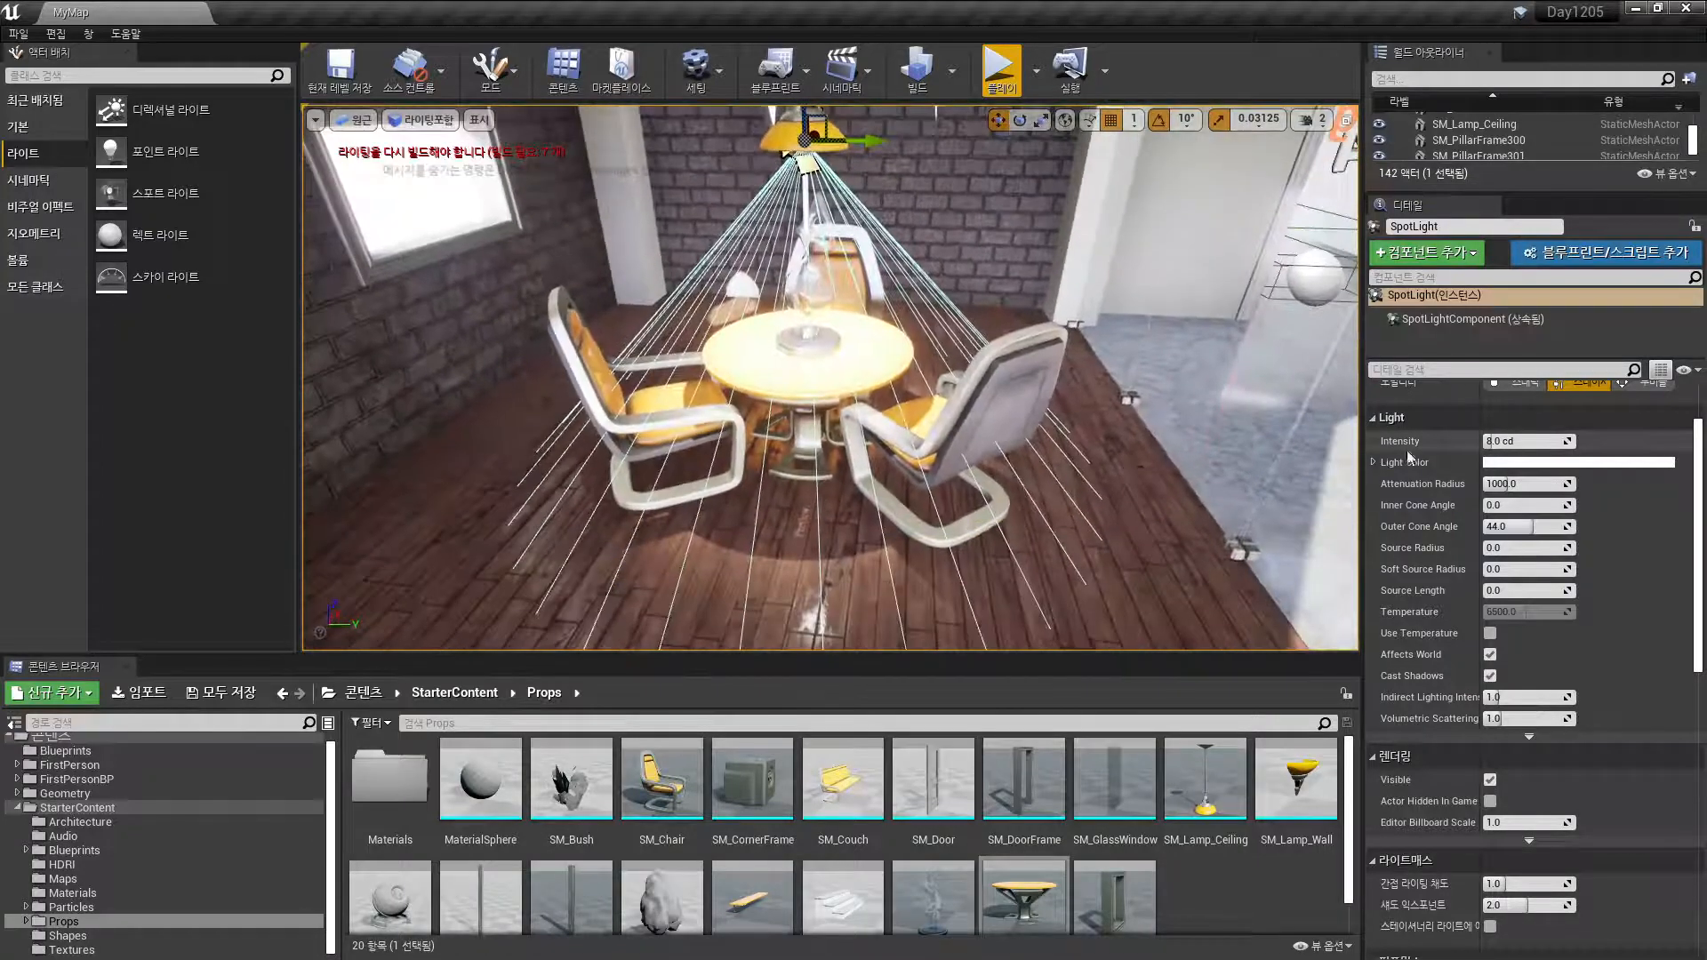
# Try a much stronger intensity on the SpotLight and set it back to 8 cd
pyautogui.moveTo(1487, 442)
pyautogui.mouseDown()
pyautogui.moveTo(1565, 442)
pyautogui.moveTo(1487, 442)
pyautogui.moveTo(1556, 442)
pyautogui.moveTo(1503, 442)
pyautogui.mouseUp()
pyautogui.click(1493, 443)
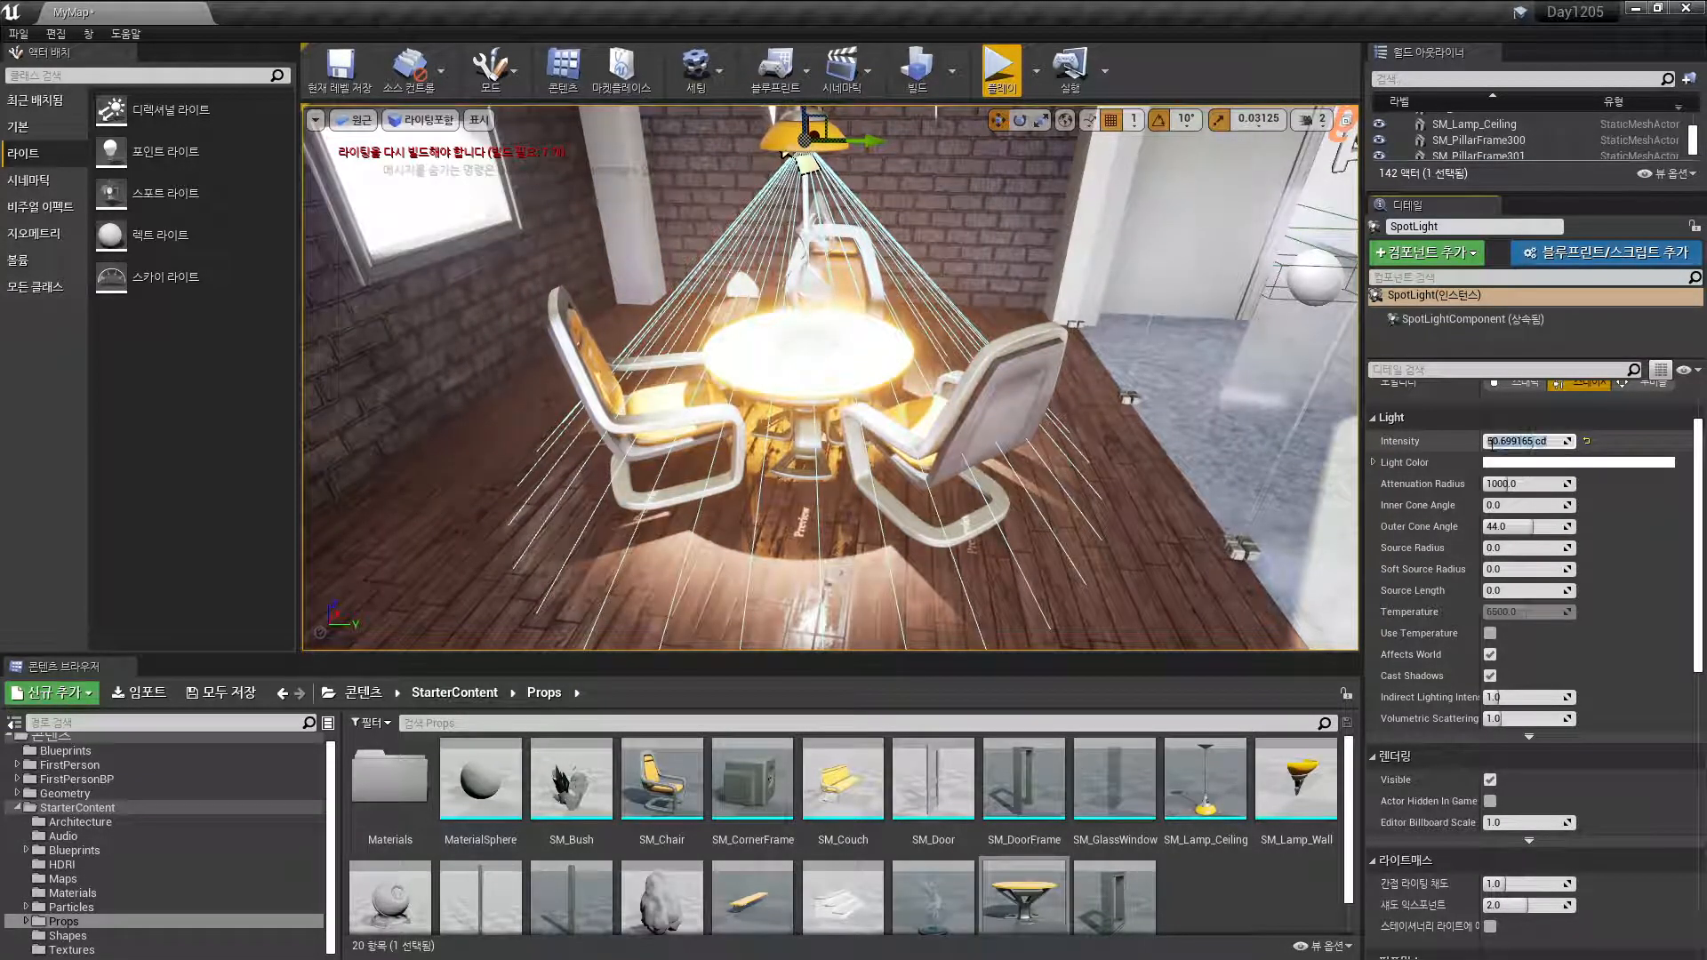
pyautogui.write('8')
pyautogui.press('Return')
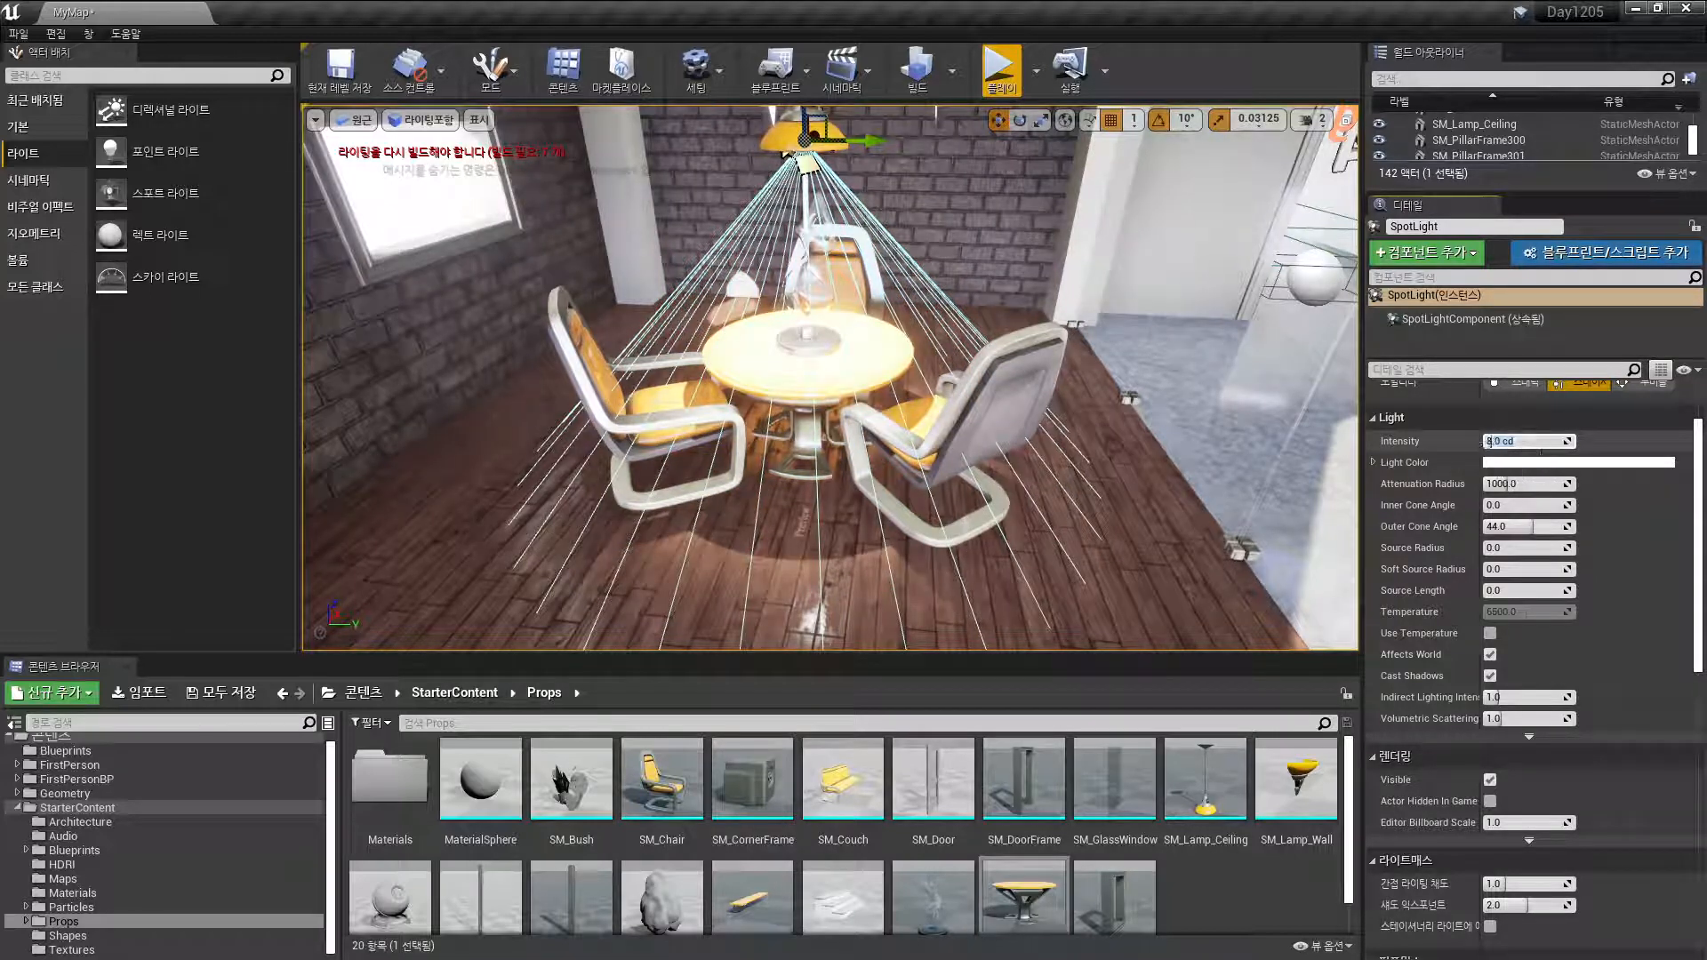
# Set the SpotLight's intensity to 10 cd and check the lighting on the table from different angles
pyautogui.moveTo(1481, 442); pyautogui.dragTo(1494, 441)
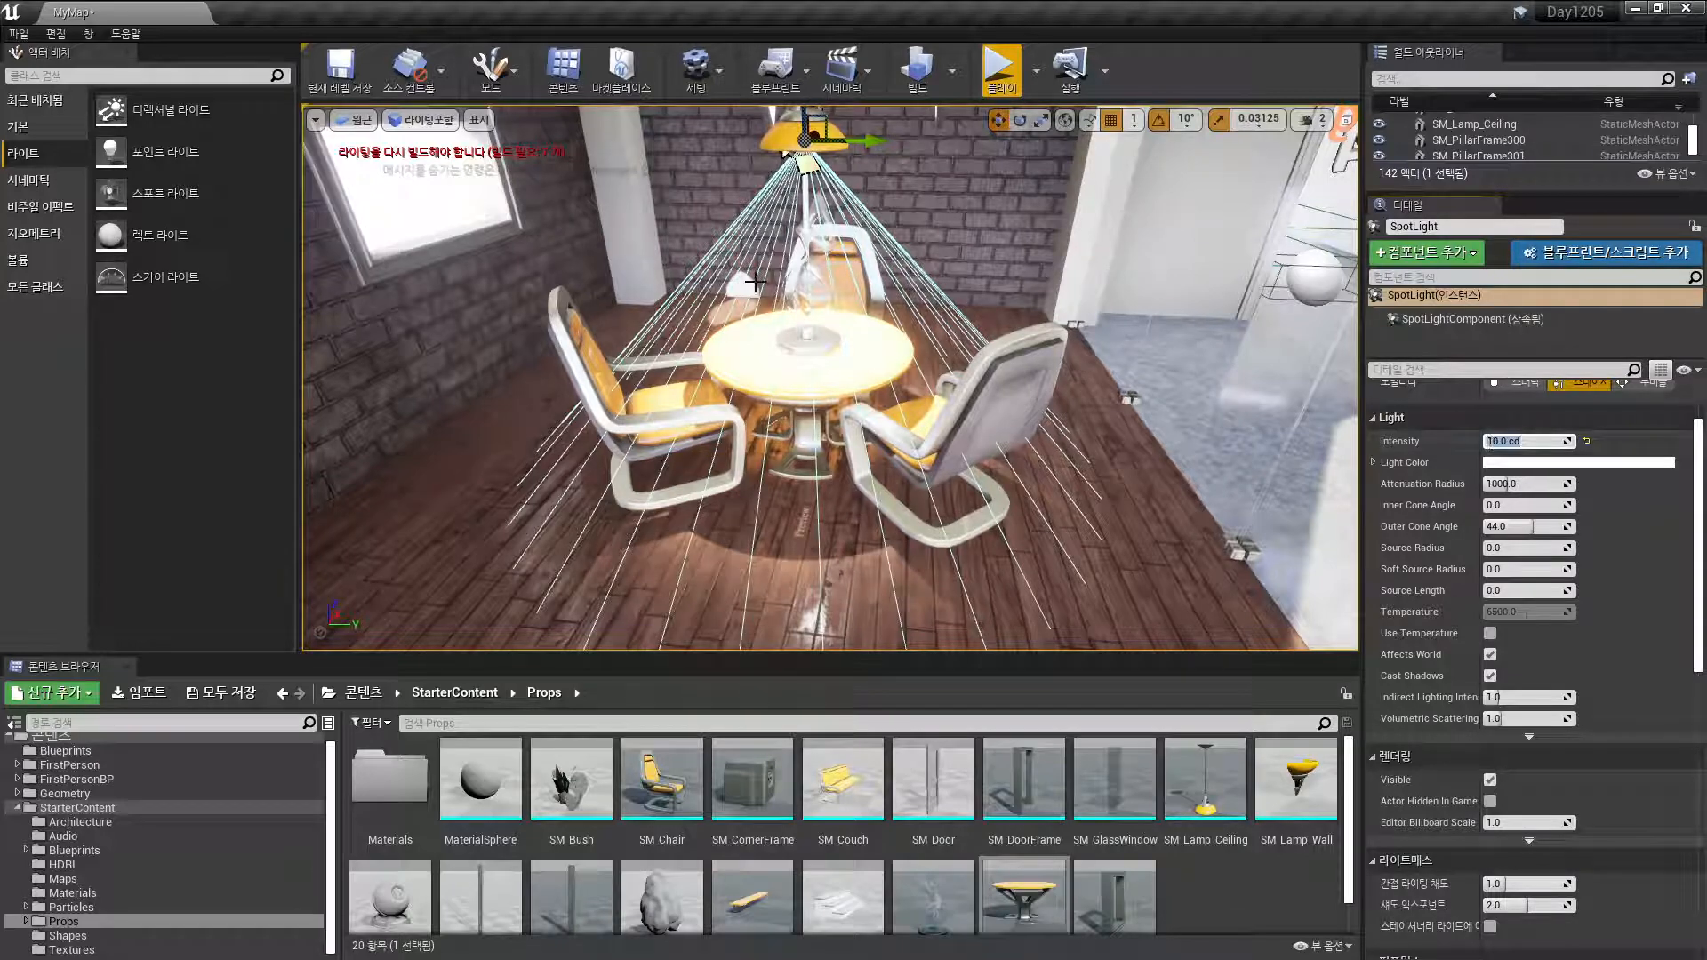
pyautogui.moveTo(803, 459)
pyautogui.mouseDown(button='right')
pyautogui.moveTo(804, 498)
pyautogui.moveTo(804, 459)
pyautogui.mouseUp(button='right')
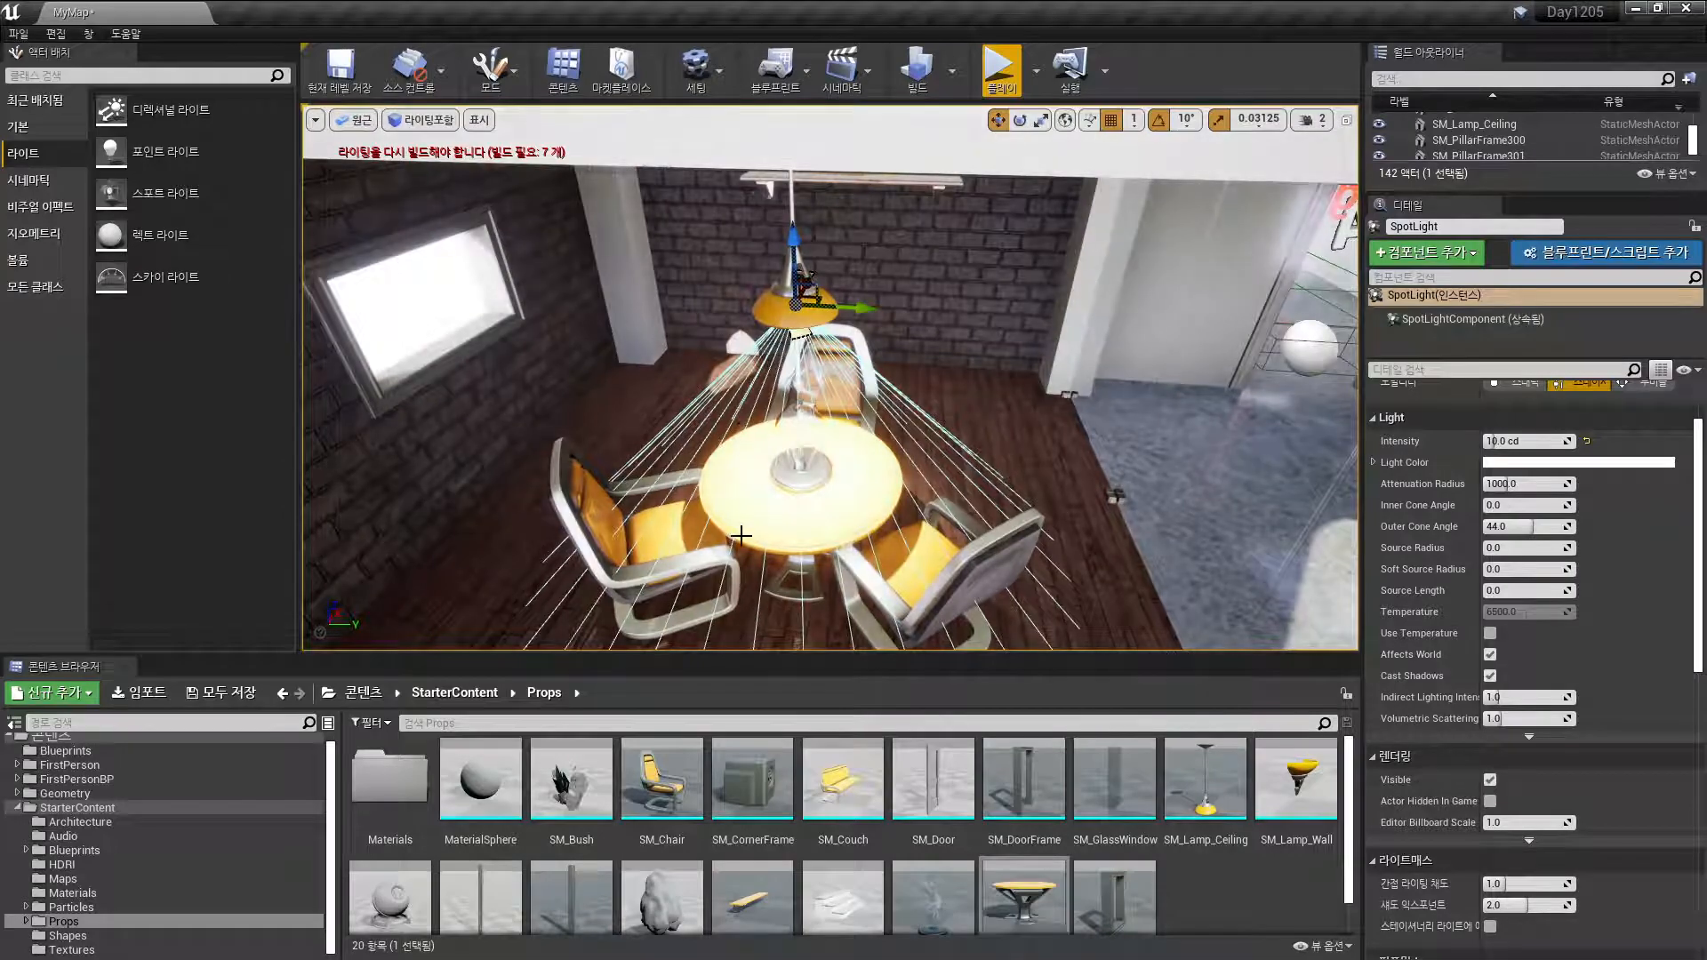
pyautogui.moveTo(741, 535); pyautogui.dragTo(799, 520, button='right')
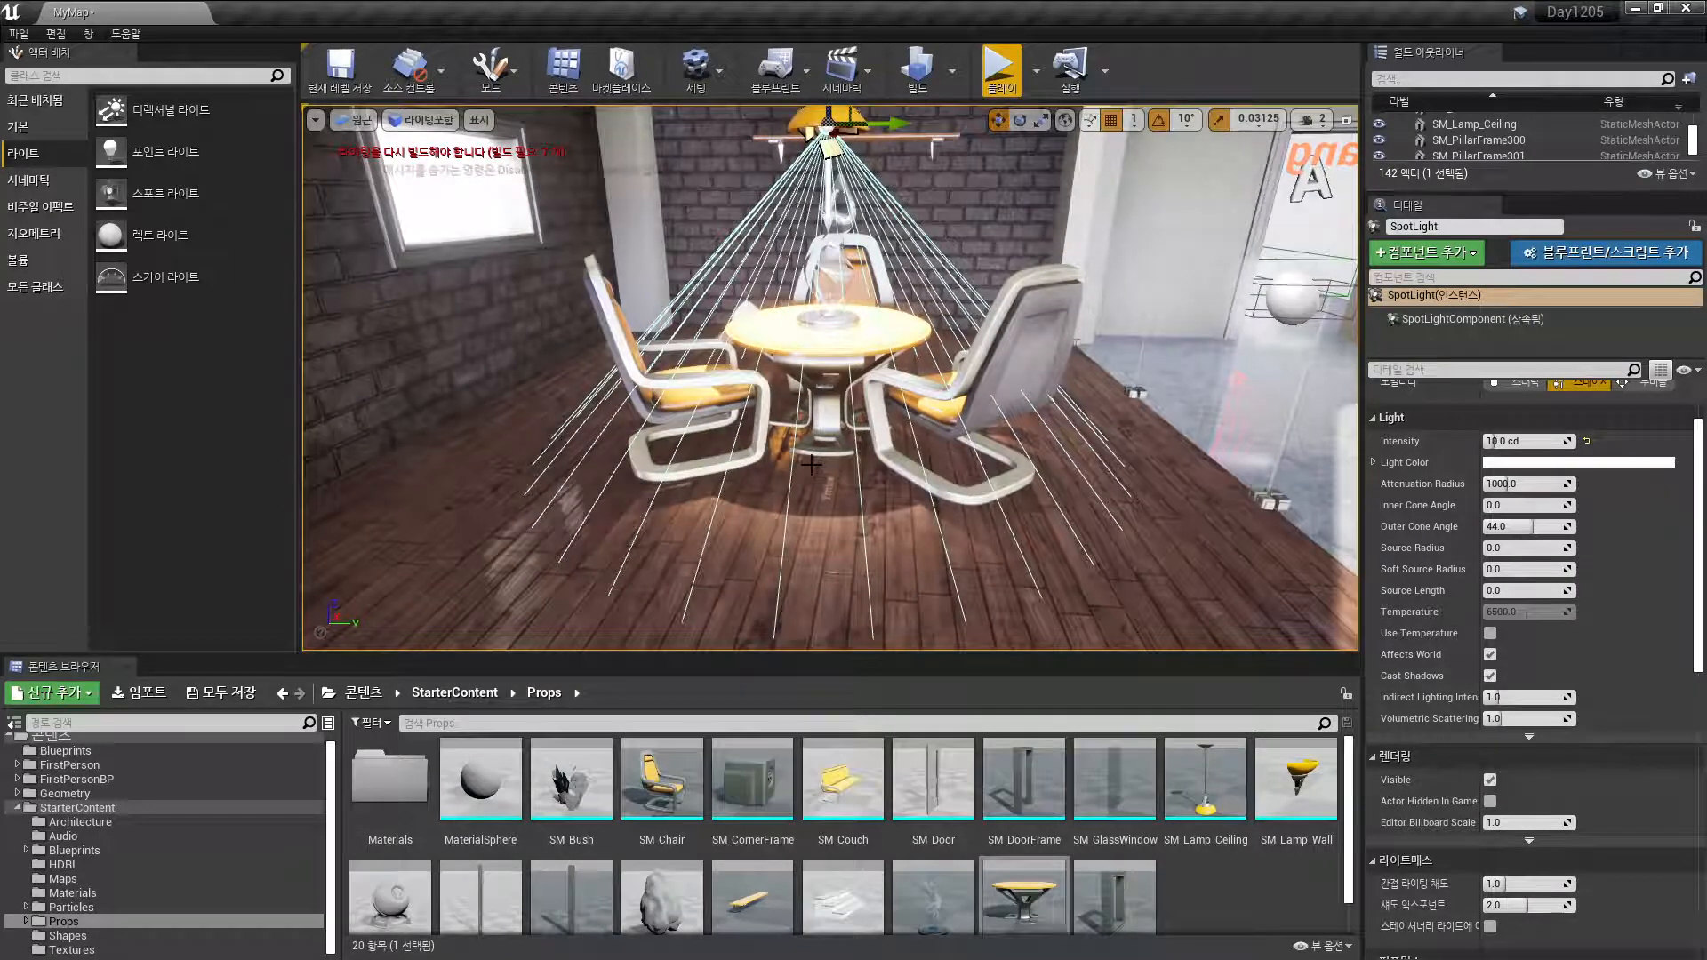
pyautogui.moveTo(811, 462); pyautogui.dragTo(810, 466, button='right')
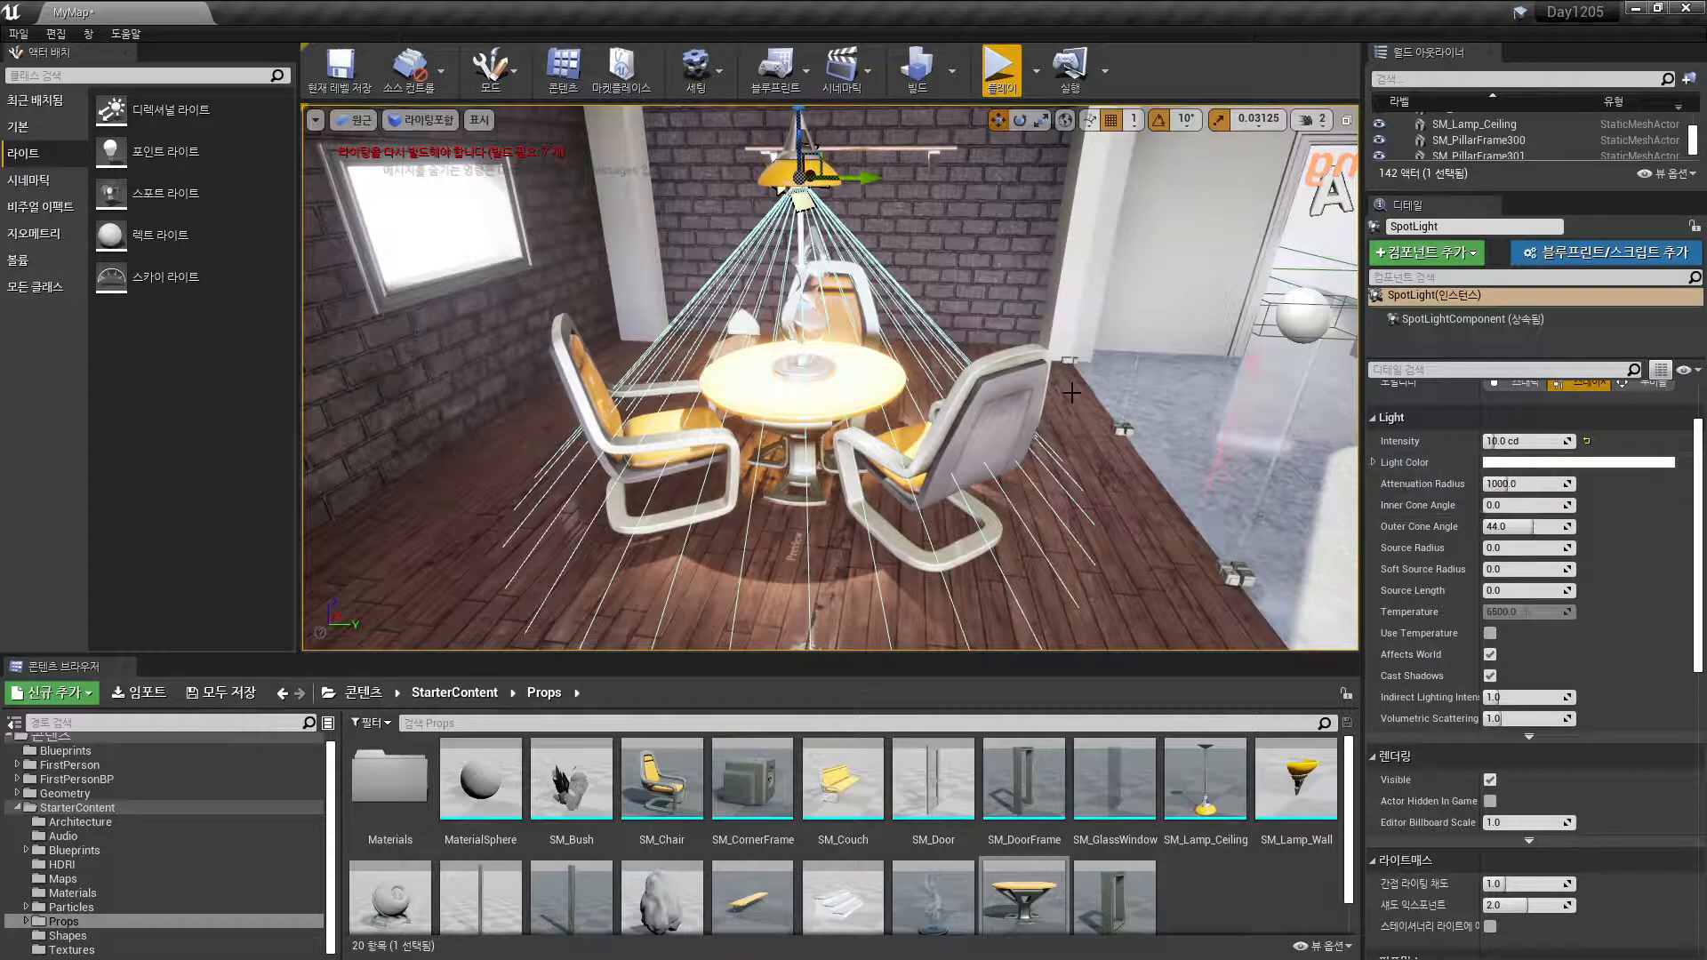
# Open the SpotLight's light color for editing and tint it a pale warm white with about 0.10 saturation
pyautogui.click(1374, 462)
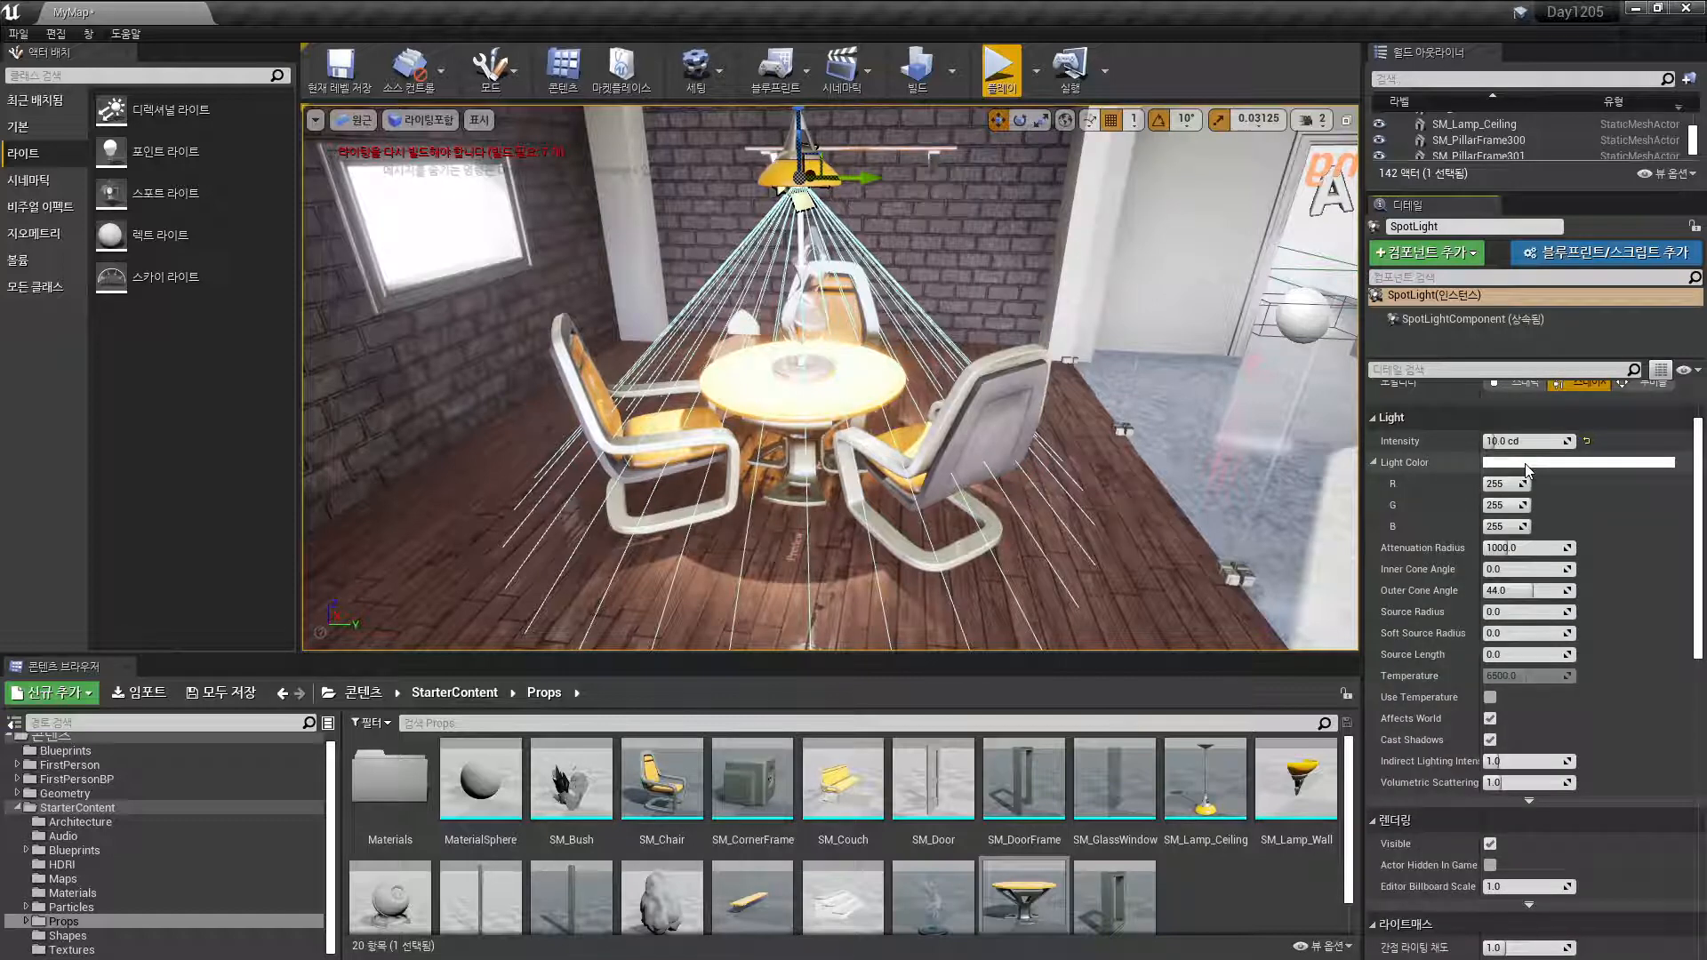
pyautogui.click(1523, 462)
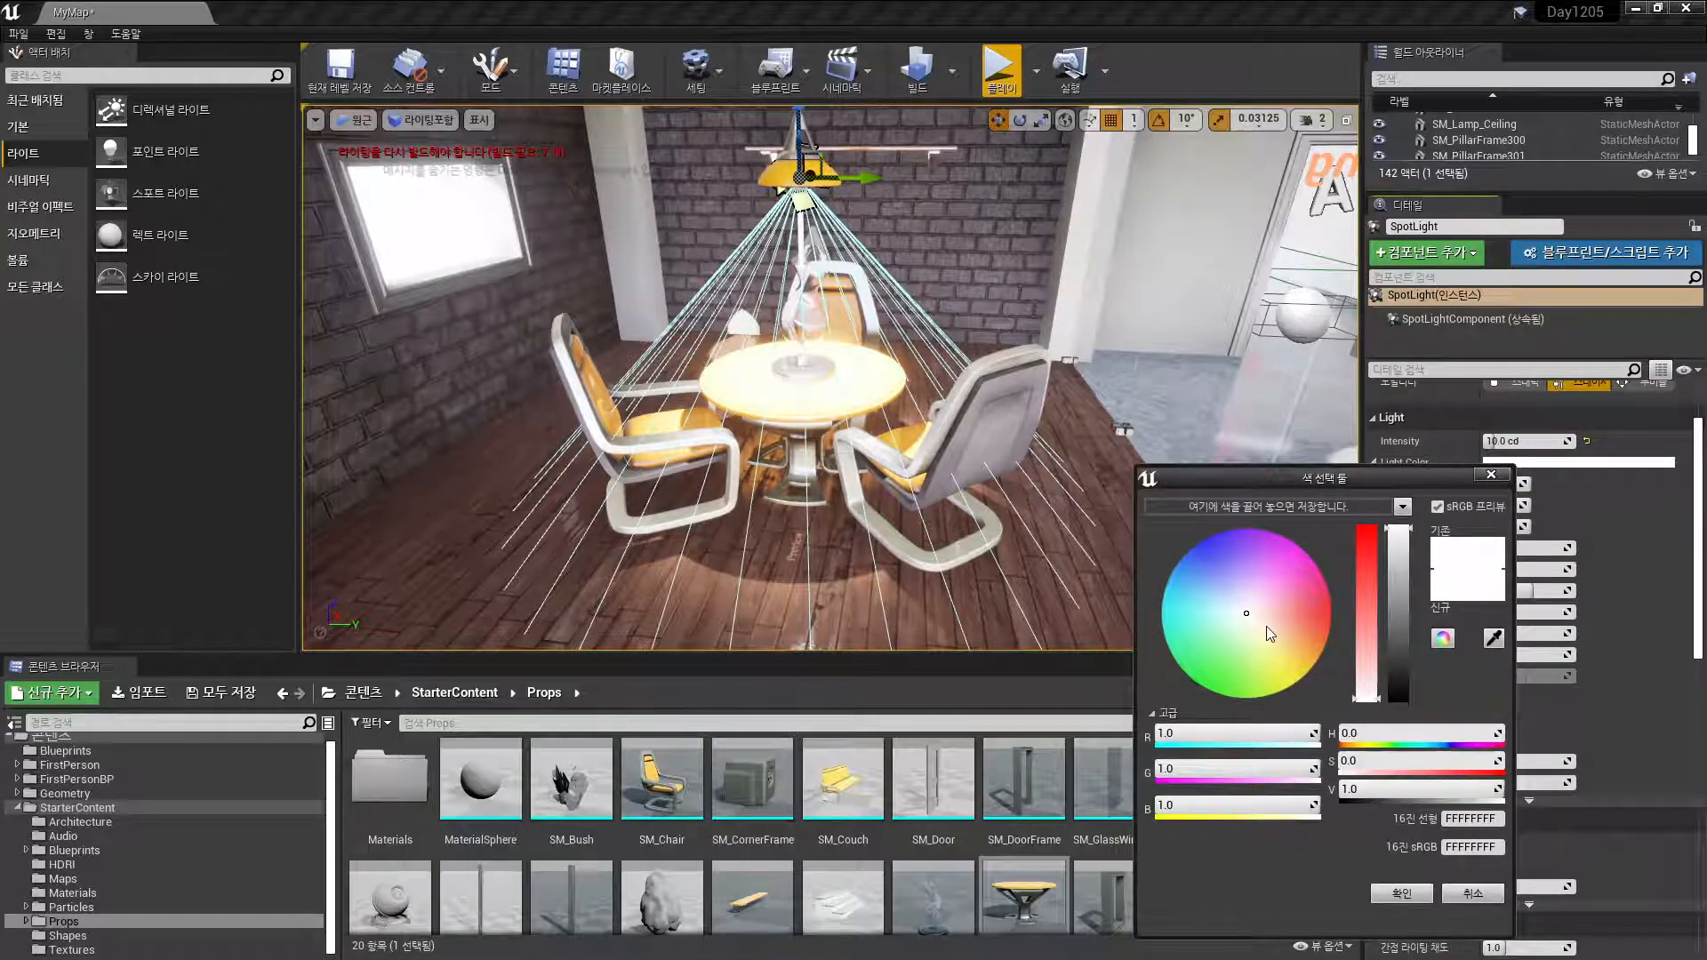
pyautogui.click(1267, 627)
pyautogui.moveTo(1266, 620); pyautogui.dragTo(1256, 622)
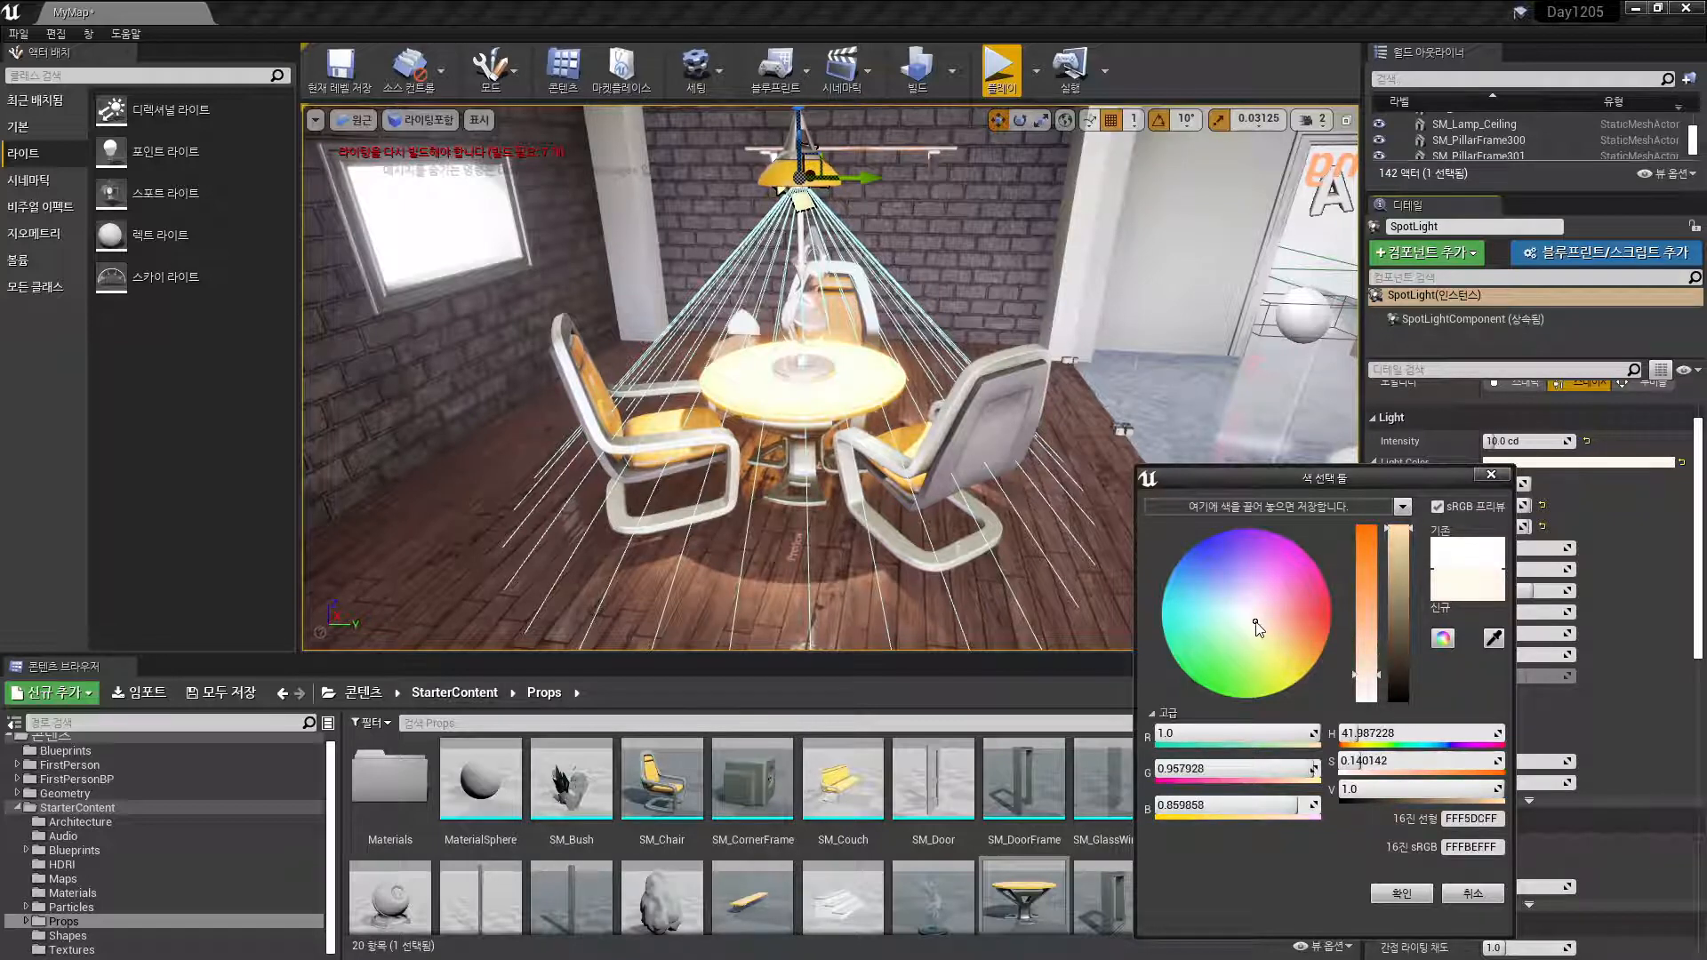
pyautogui.click(1372, 681)
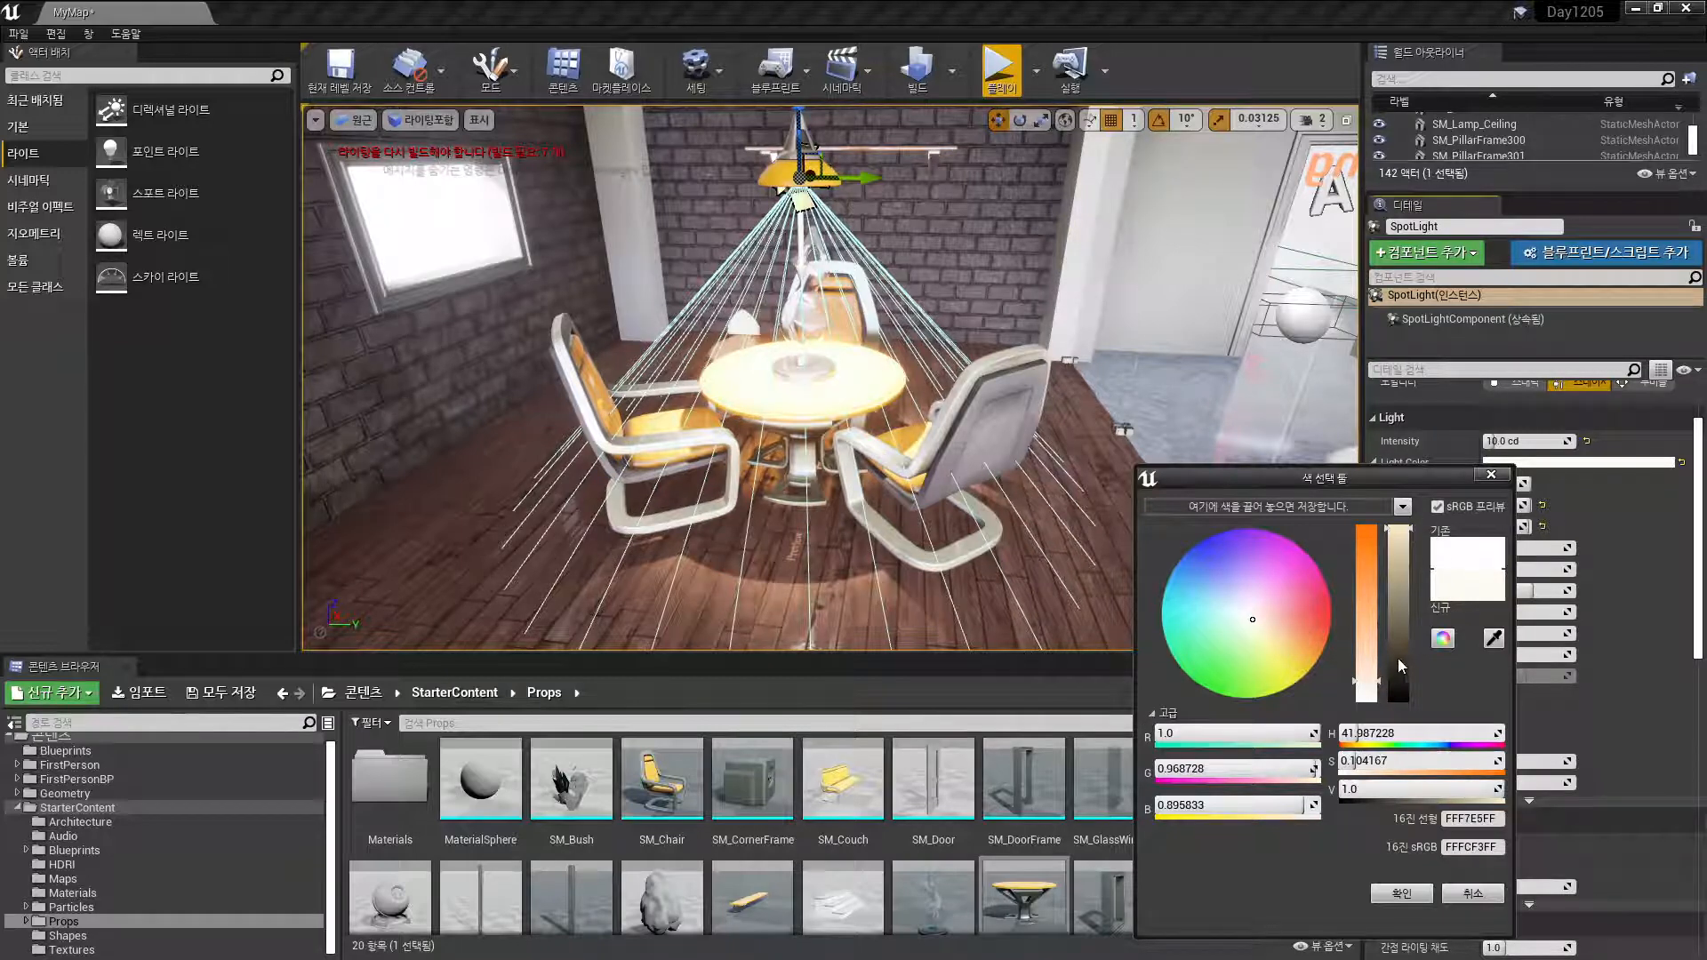
# Try saturated orange and blue light colors, and settle on a pale warm white of R 255, G 254, B 243
pyautogui.moveTo(1366, 680); pyautogui.dragTo(1366, 535)
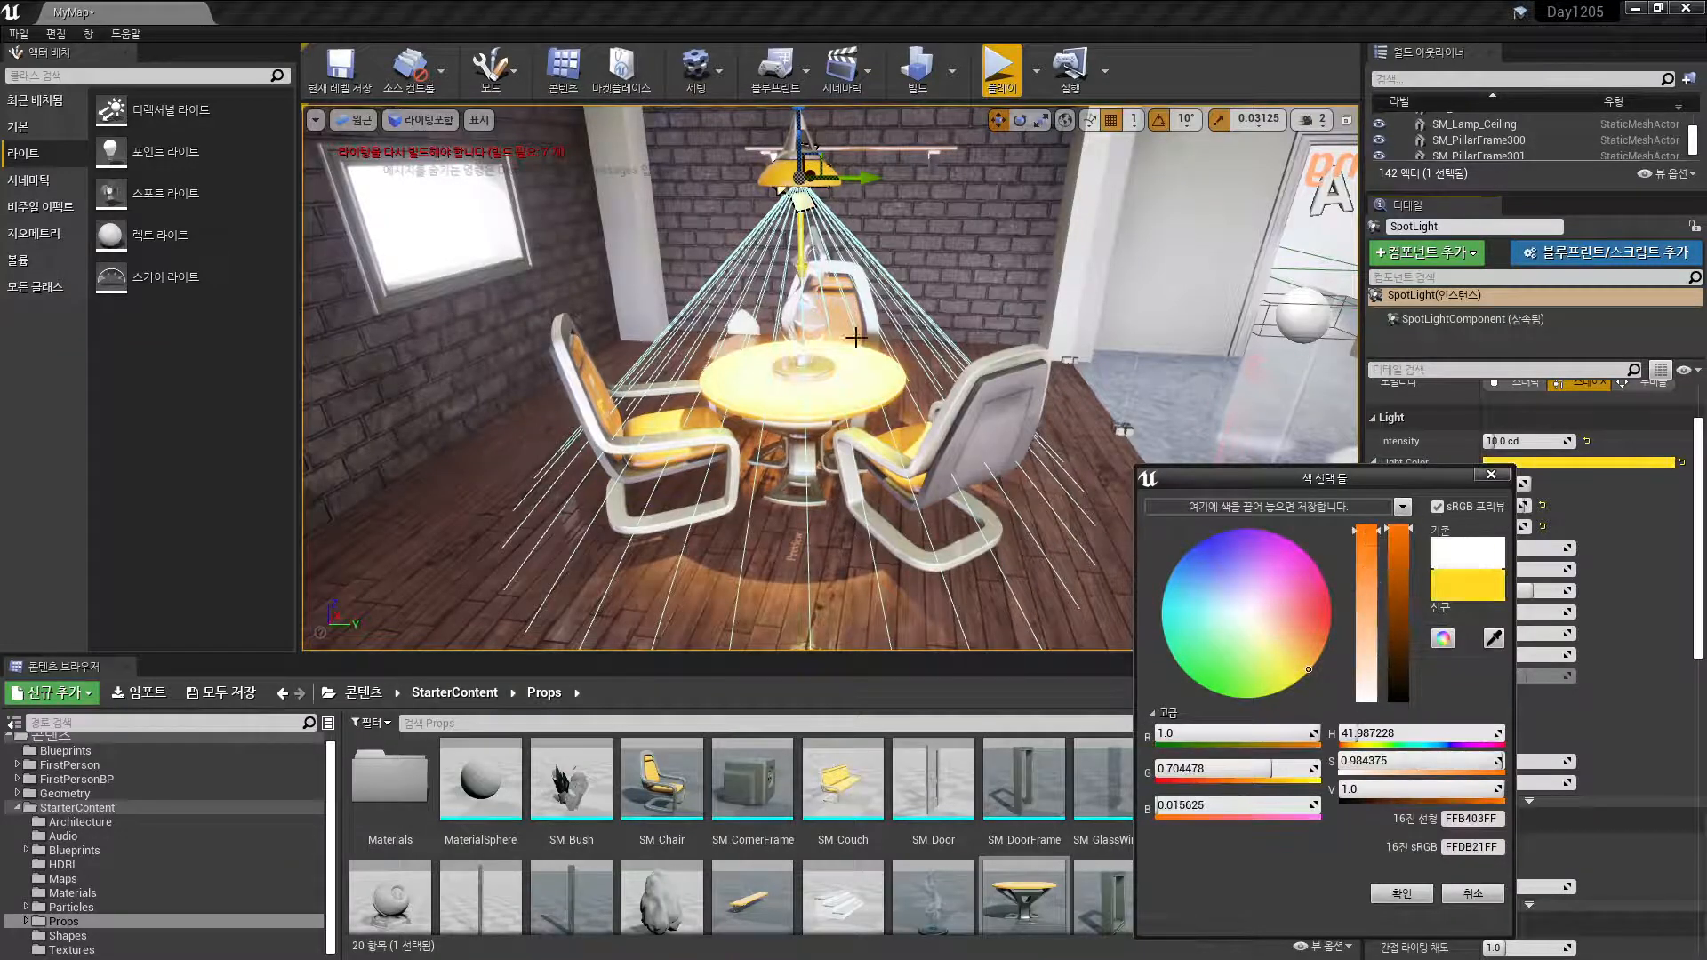
pyautogui.click(1203, 540)
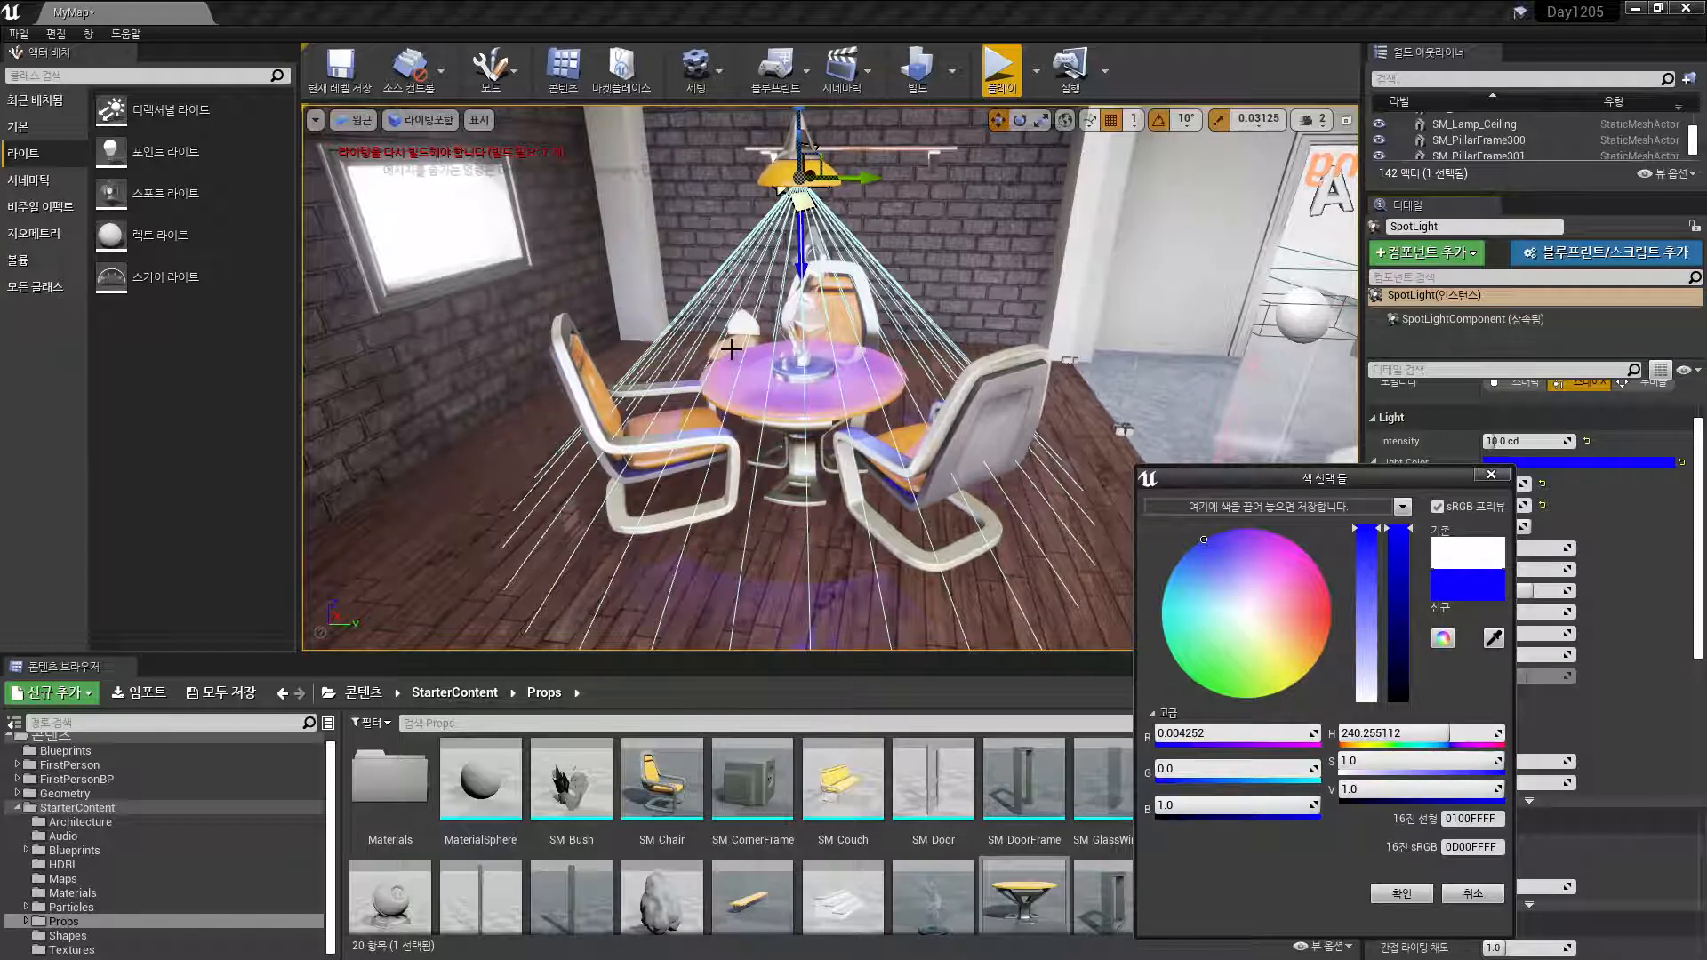
pyautogui.moveTo(1252, 601); pyautogui.dragTo(1262, 636)
pyautogui.moveTo(1368, 646); pyautogui.dragTo(1368, 681)
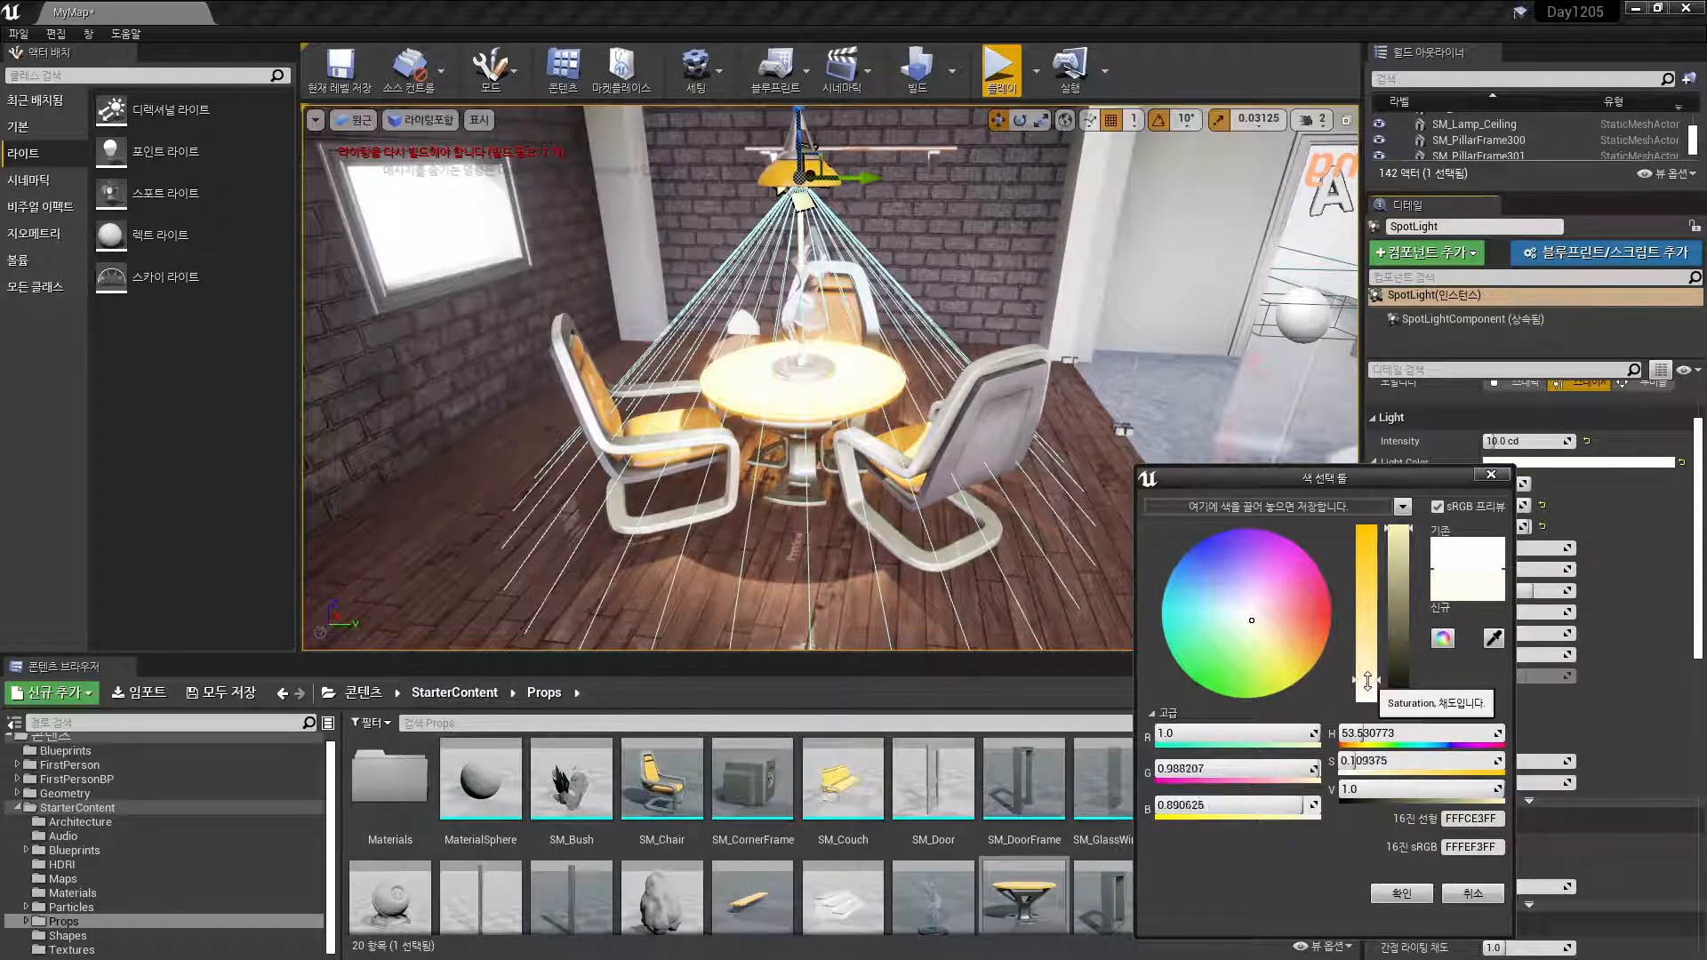
pyautogui.click(1401, 893)
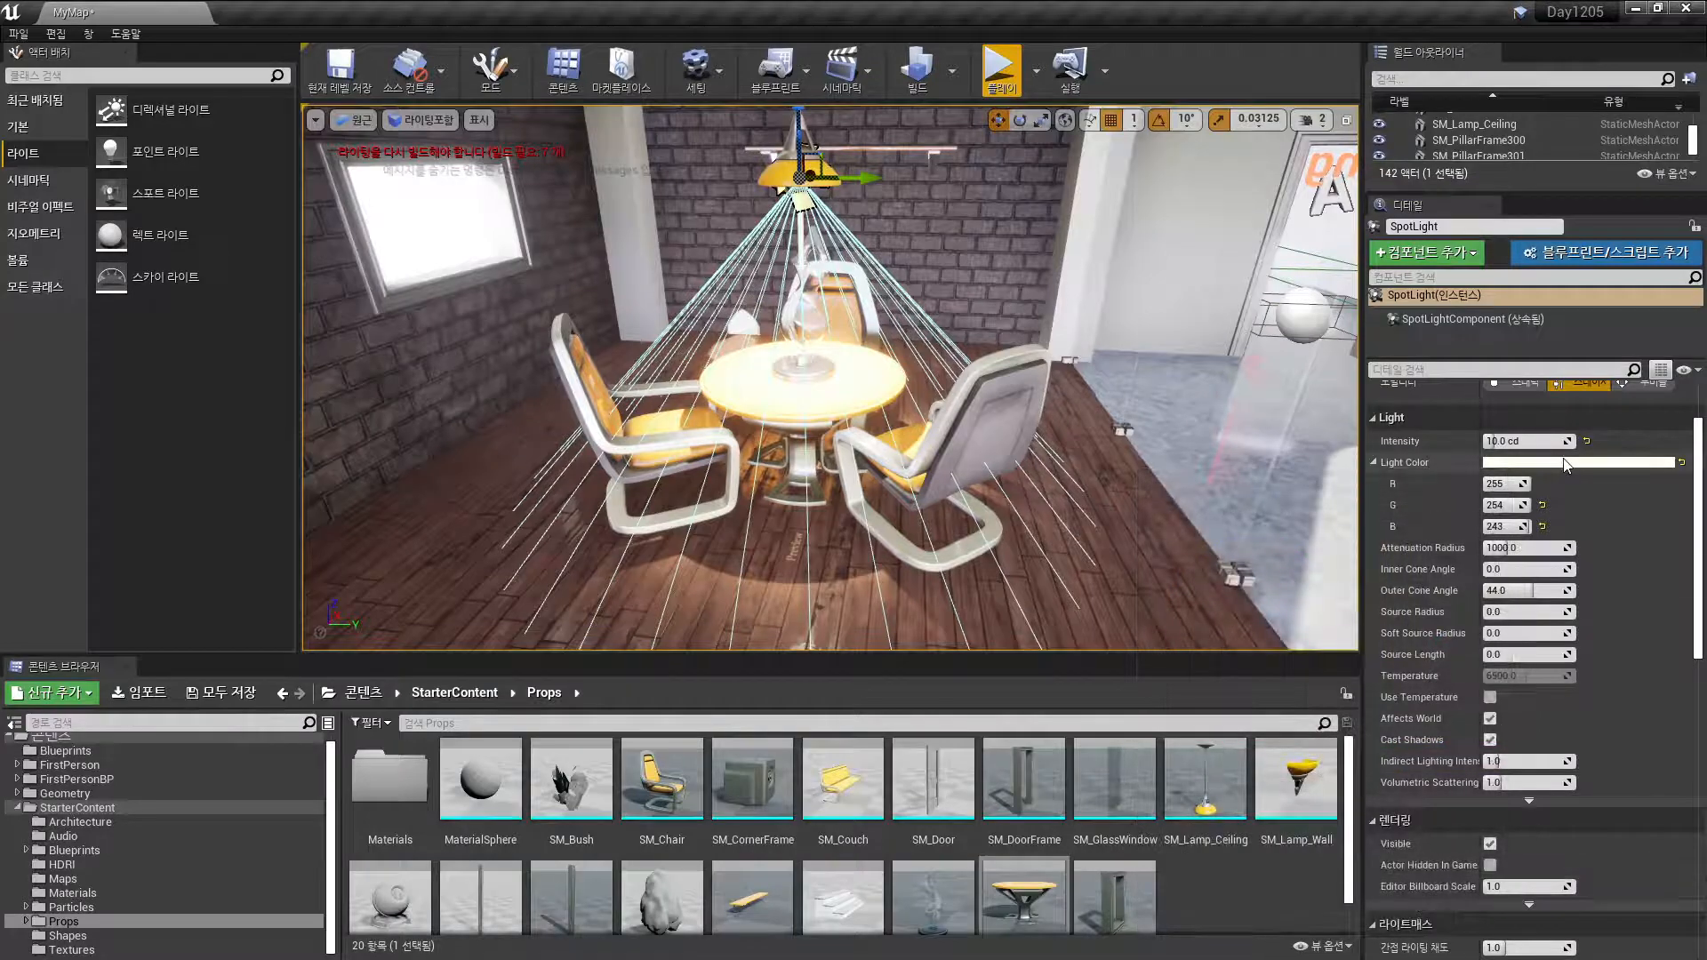
pyautogui.click(1373, 462)
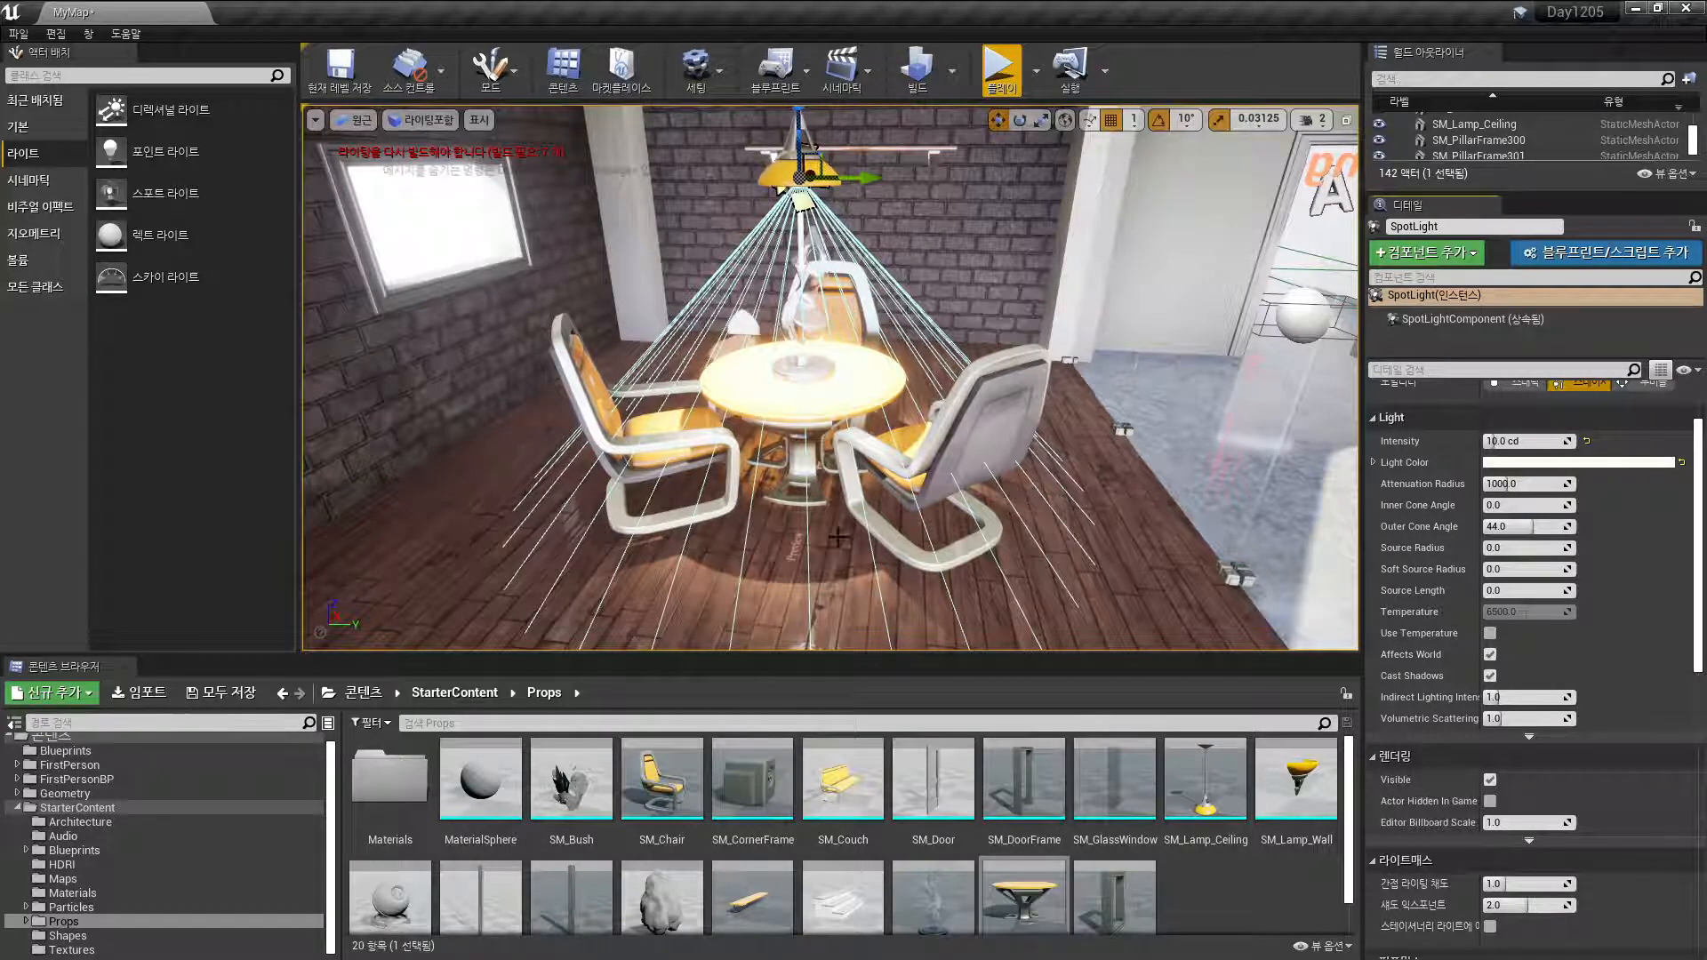
# Try the SpotLight's outer cone angle, ending at about 44, while viewing the light cone on the floor
pyautogui.moveTo(837, 537); pyautogui.dragTo(836, 640, button='right')
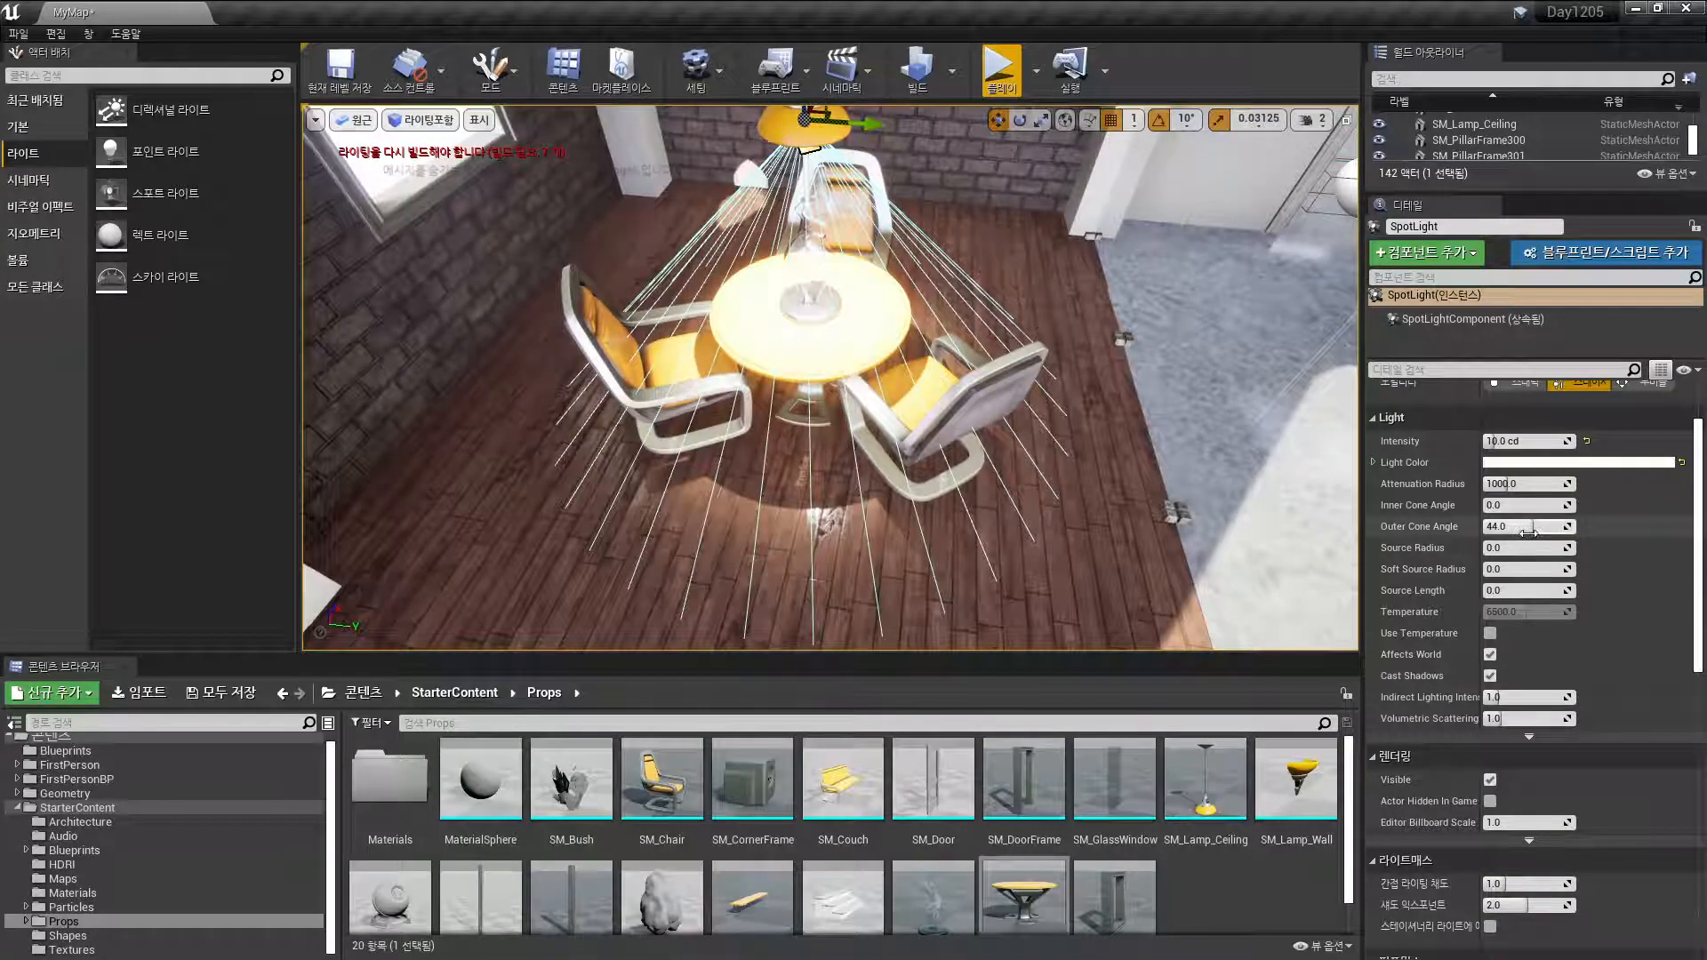
pyautogui.moveTo(1522, 527)
pyautogui.mouseDown()
pyautogui.moveTo(1564, 526)
pyautogui.moveTo(1531, 527)
pyautogui.mouseUp()
pyautogui.moveTo(1045, 587); pyautogui.dragTo(1051, 593, button='right')
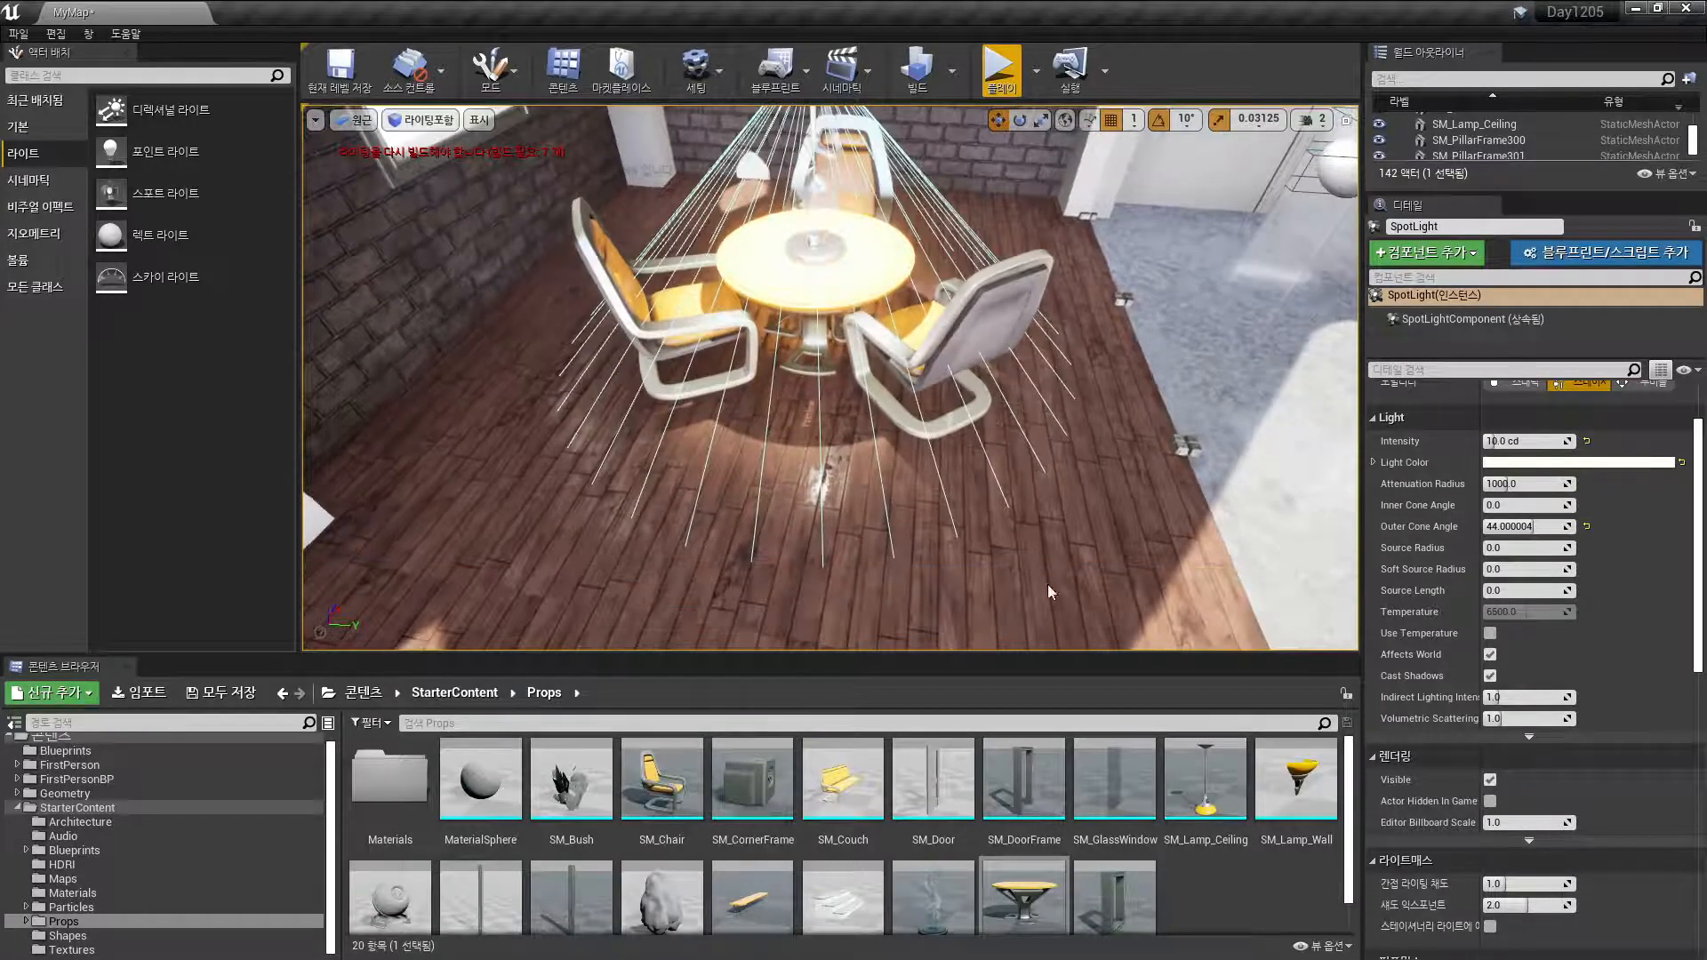
pyautogui.moveTo(1231, 529)
pyautogui.mouseDown(button='right')
pyautogui.moveTo(1221, 571)
pyautogui.moveTo(1231, 529)
pyautogui.mouseUp(button='right')
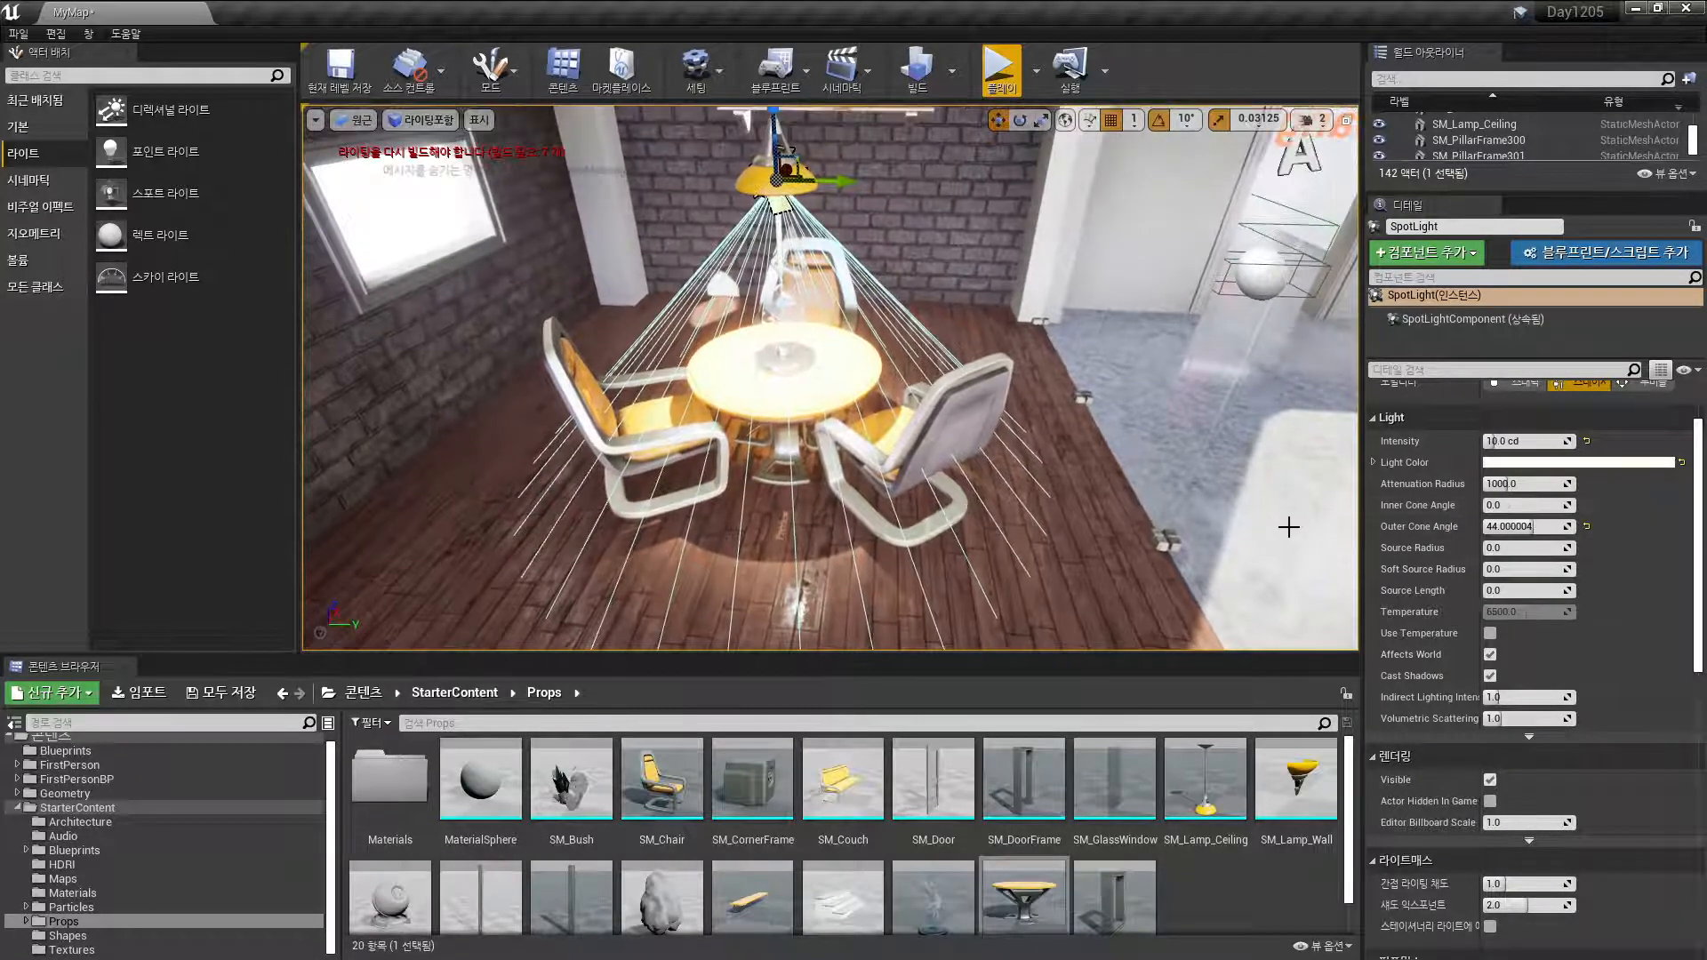
# Raise the SpotLight's inner cone angle to about 23.57 and examine the inner and outer cones around the table
pyautogui.click(1493, 505)
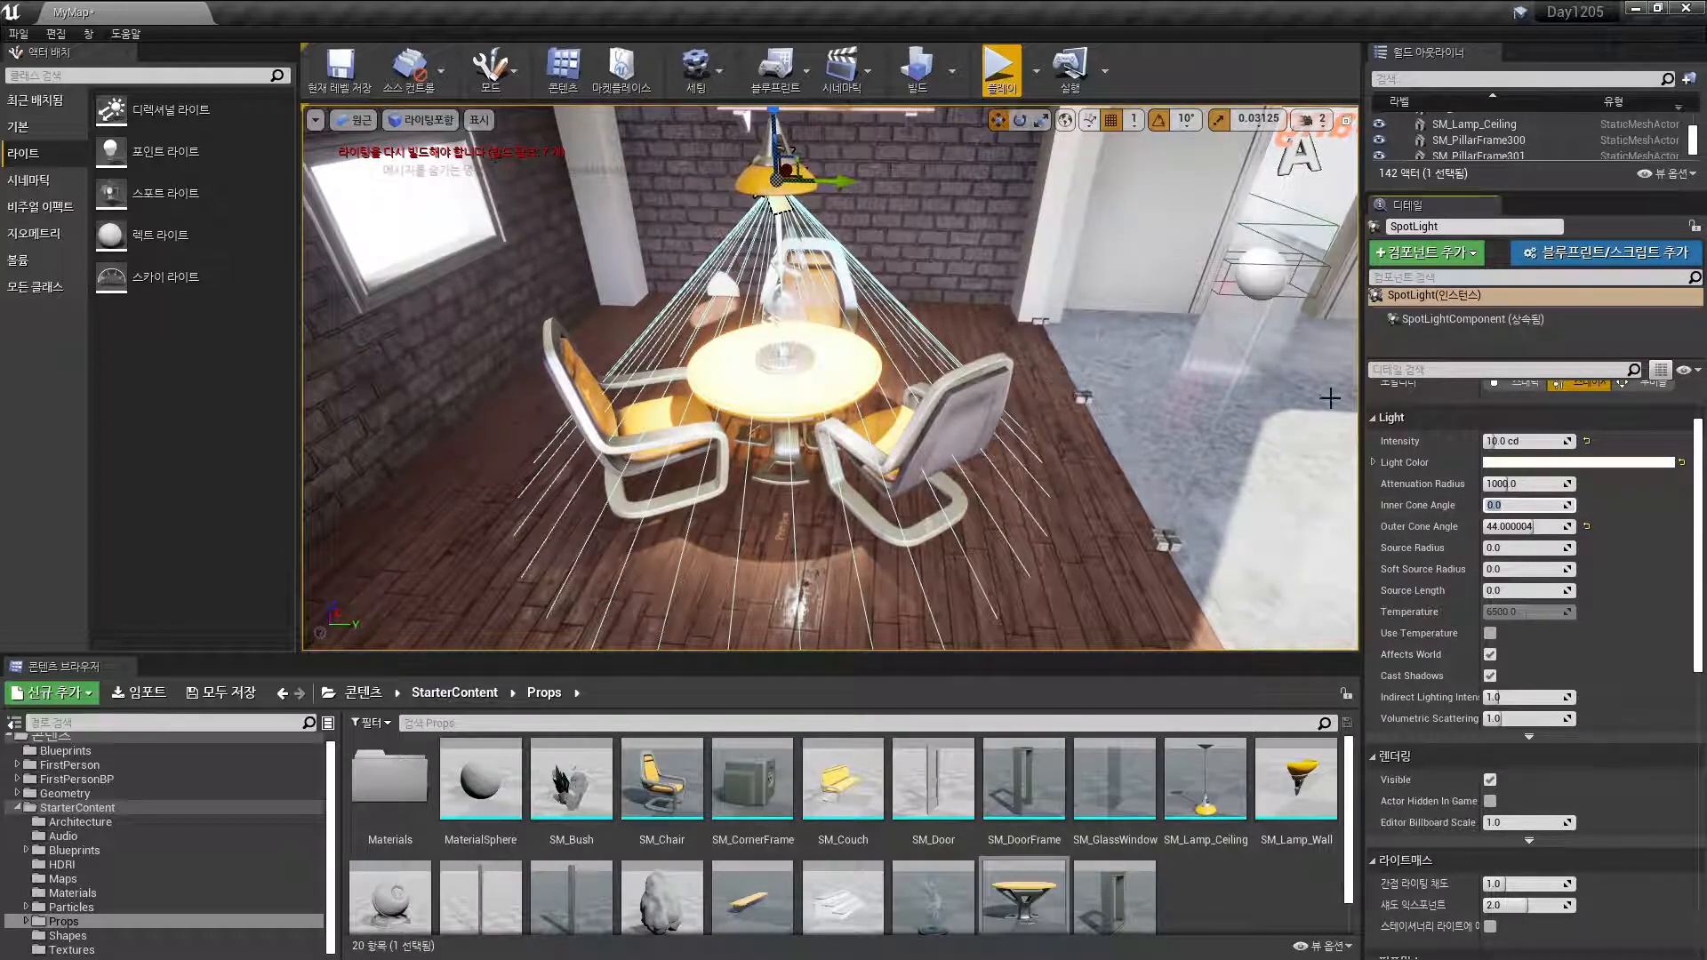
pyautogui.moveTo(1489, 506); pyautogui.dragTo(1508, 504)
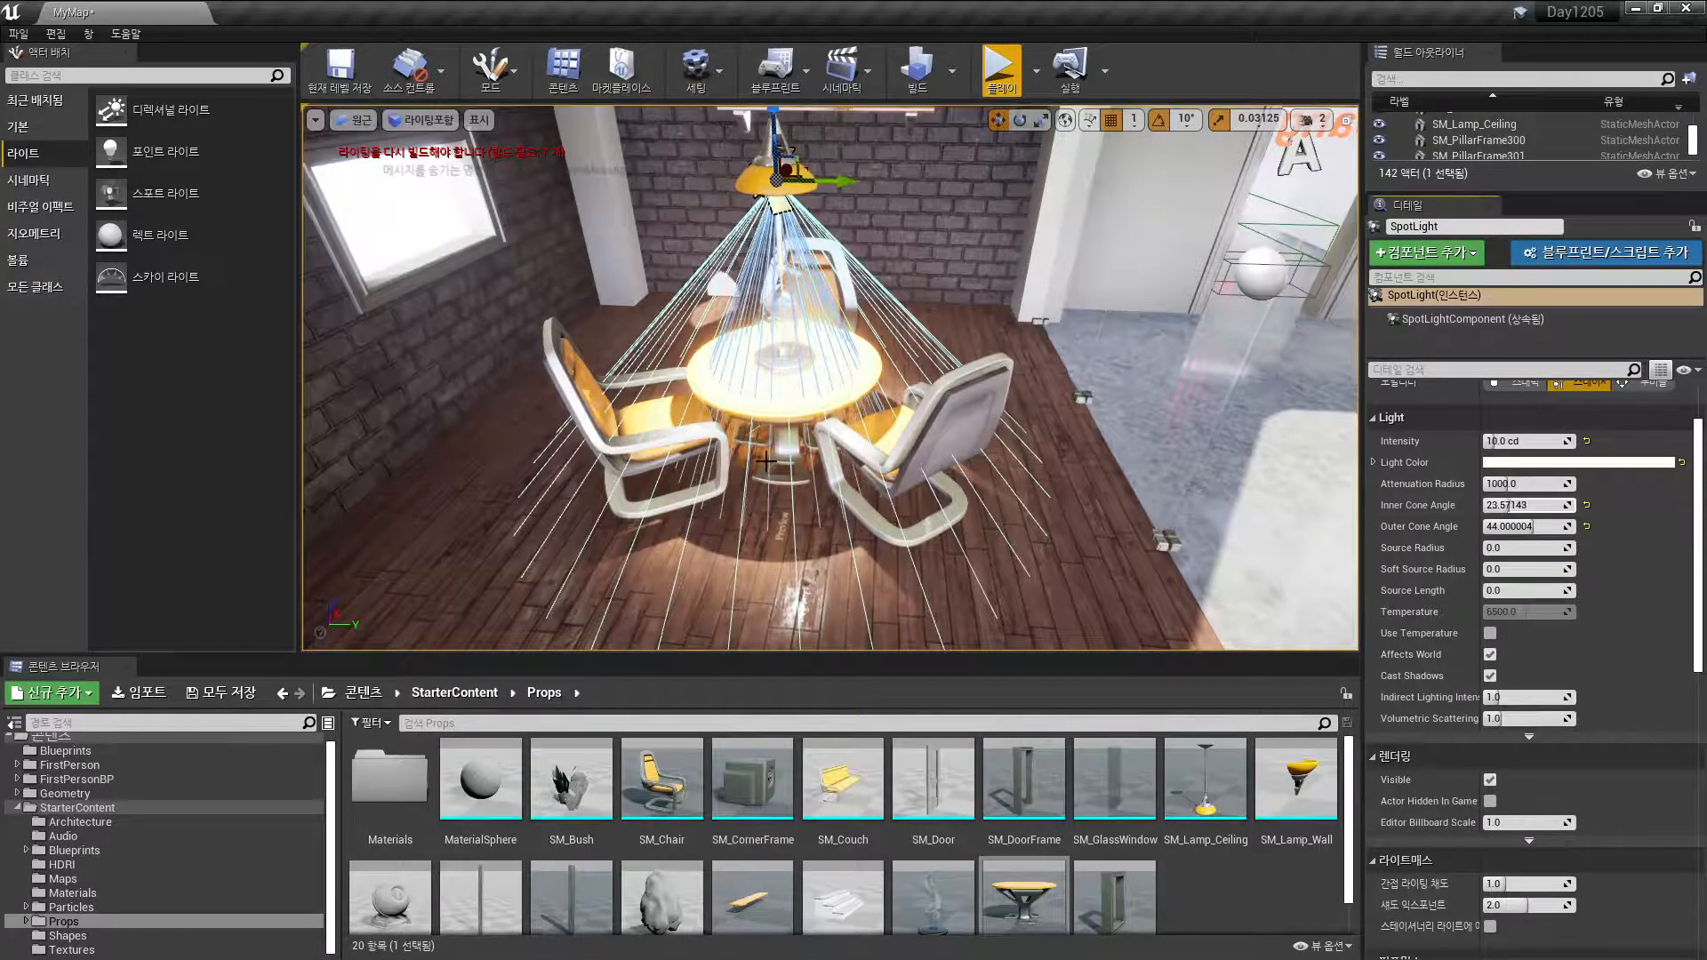
pyautogui.scroll(3, 766, 461)
pyautogui.moveTo(767, 461); pyautogui.dragTo(901, 358, button='right')
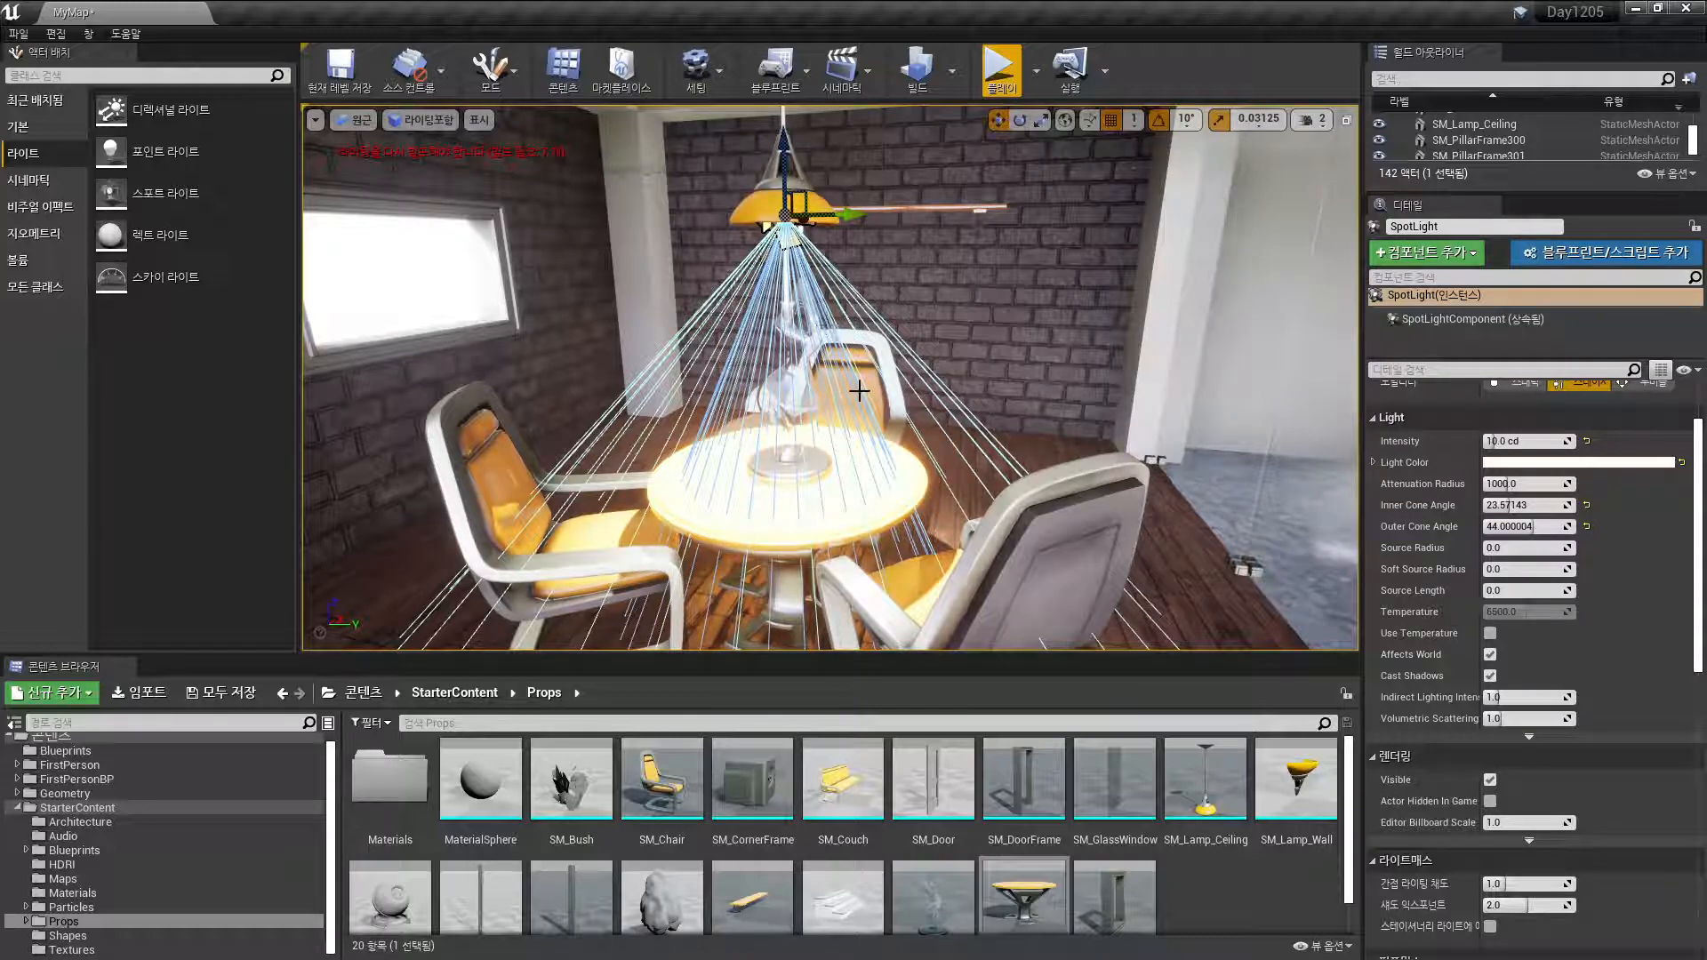
pyautogui.moveTo(861, 388); pyautogui.dragTo(861, 333, button='right')
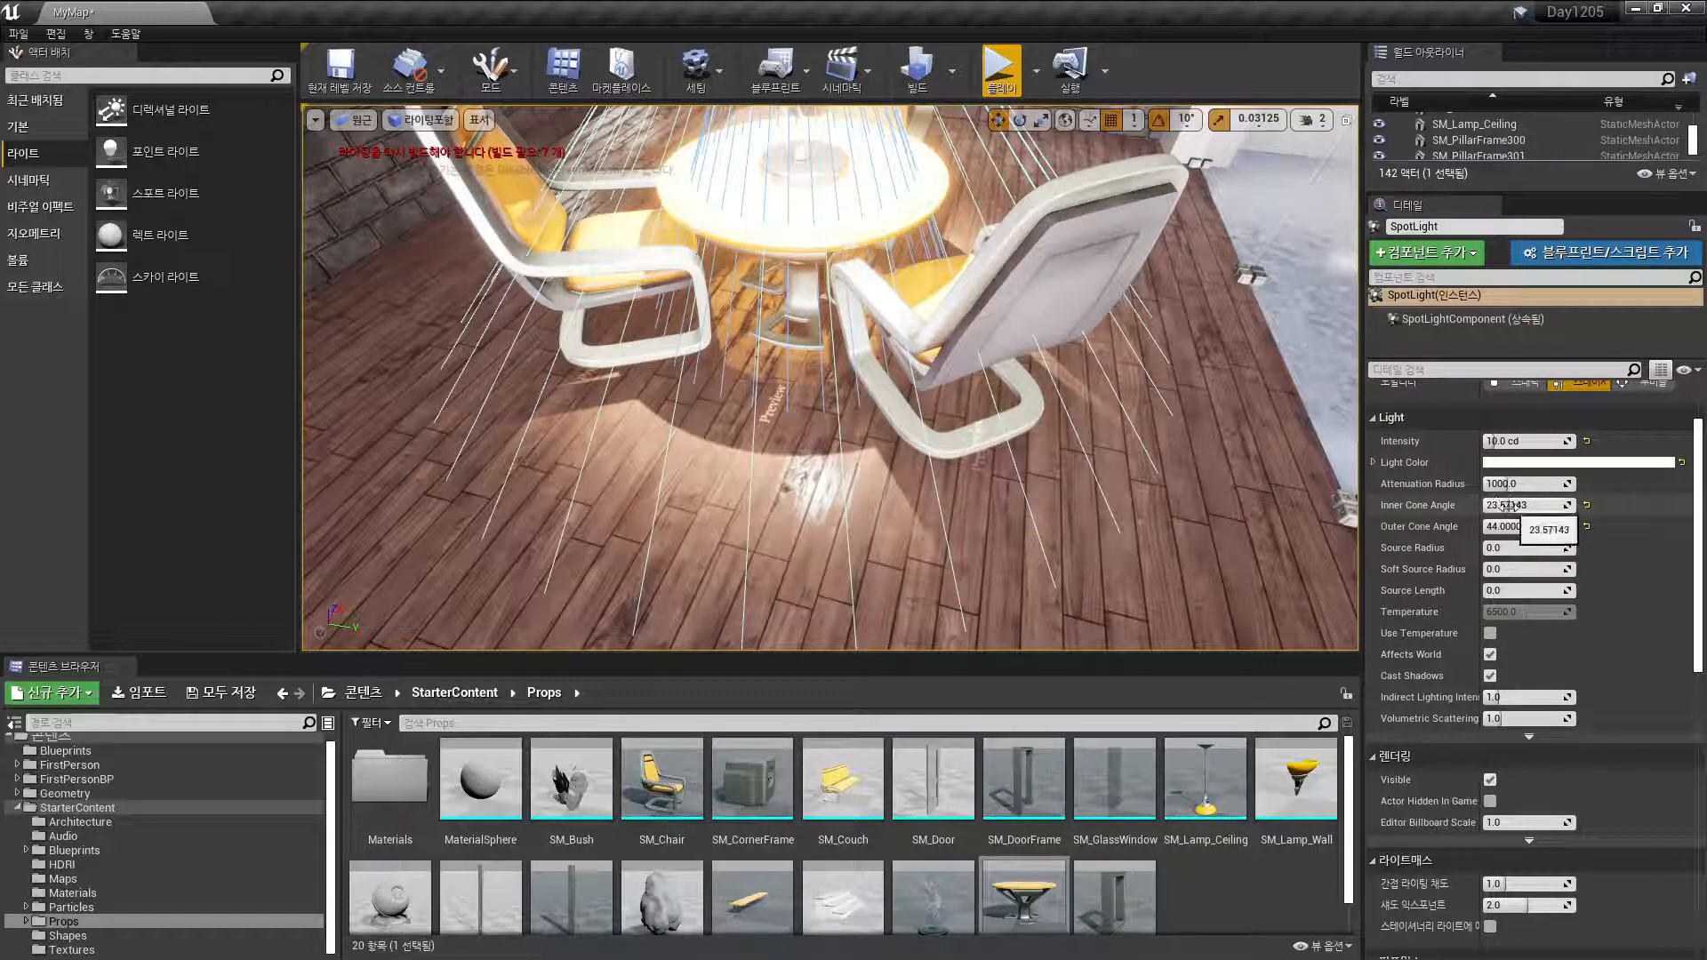
# Widen the inner cone angle in stages while watching the light's edge on the floor, and set it to 44
pyautogui.moveTo(1508, 506); pyautogui.dragTo(1529, 505)
pyautogui.moveTo(780, 475); pyautogui.dragTo(769, 498, button='right')
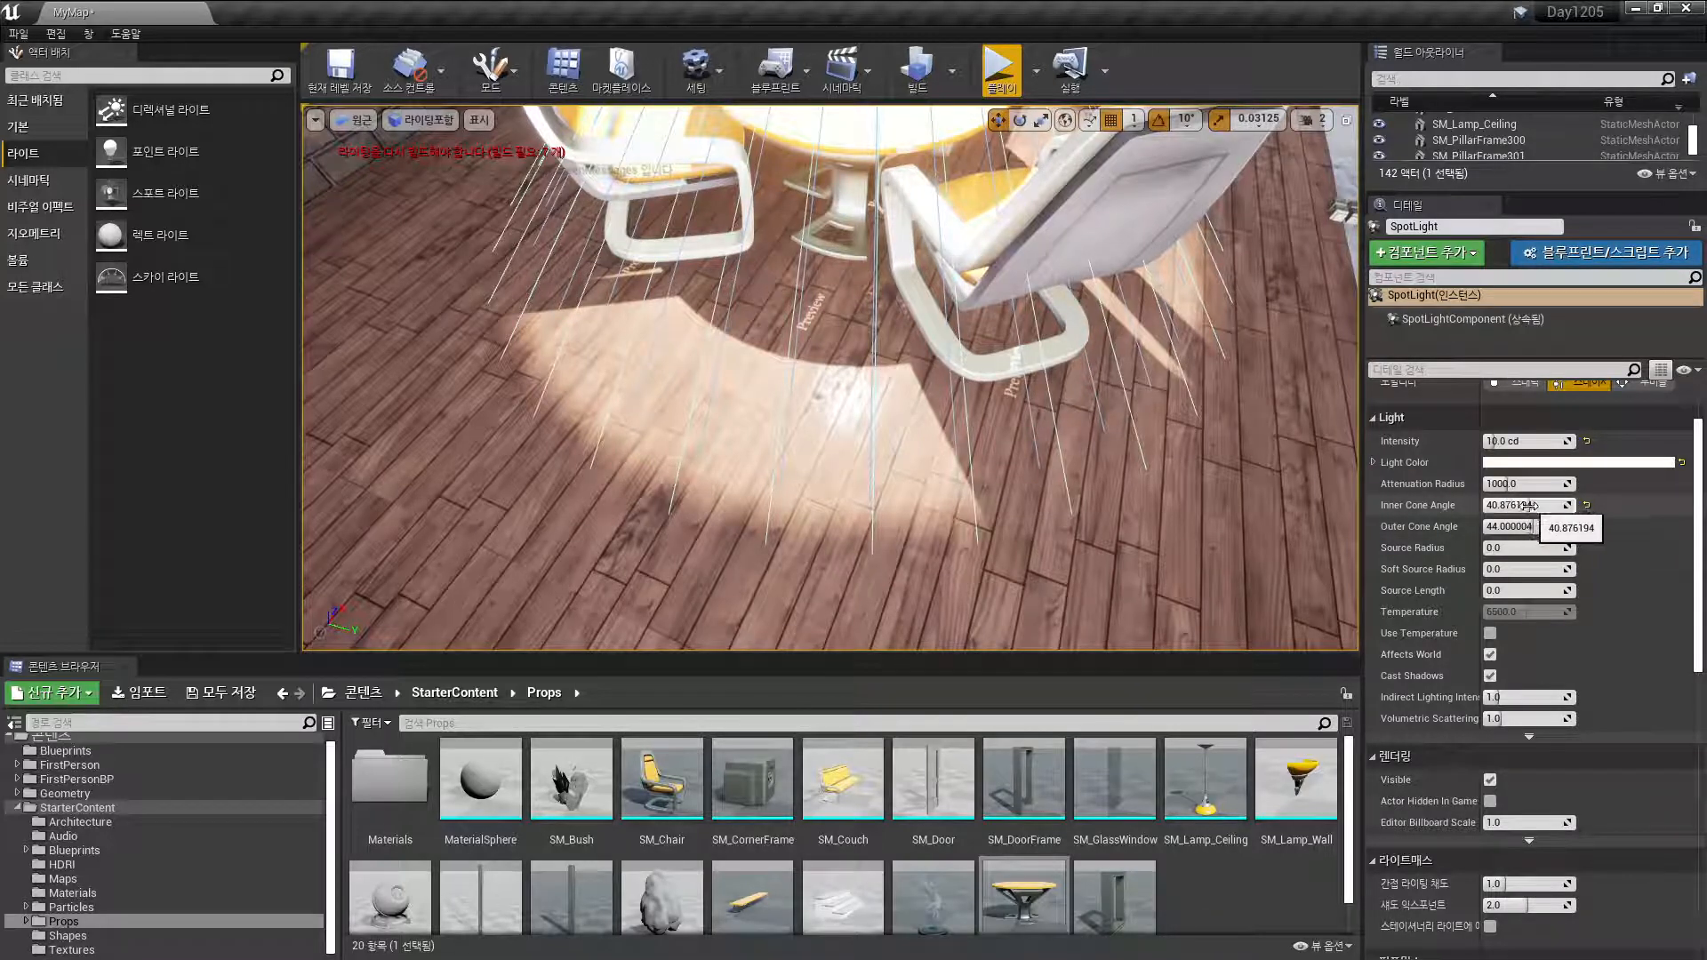
pyautogui.moveTo(1529, 504); pyautogui.dragTo(1551, 505)
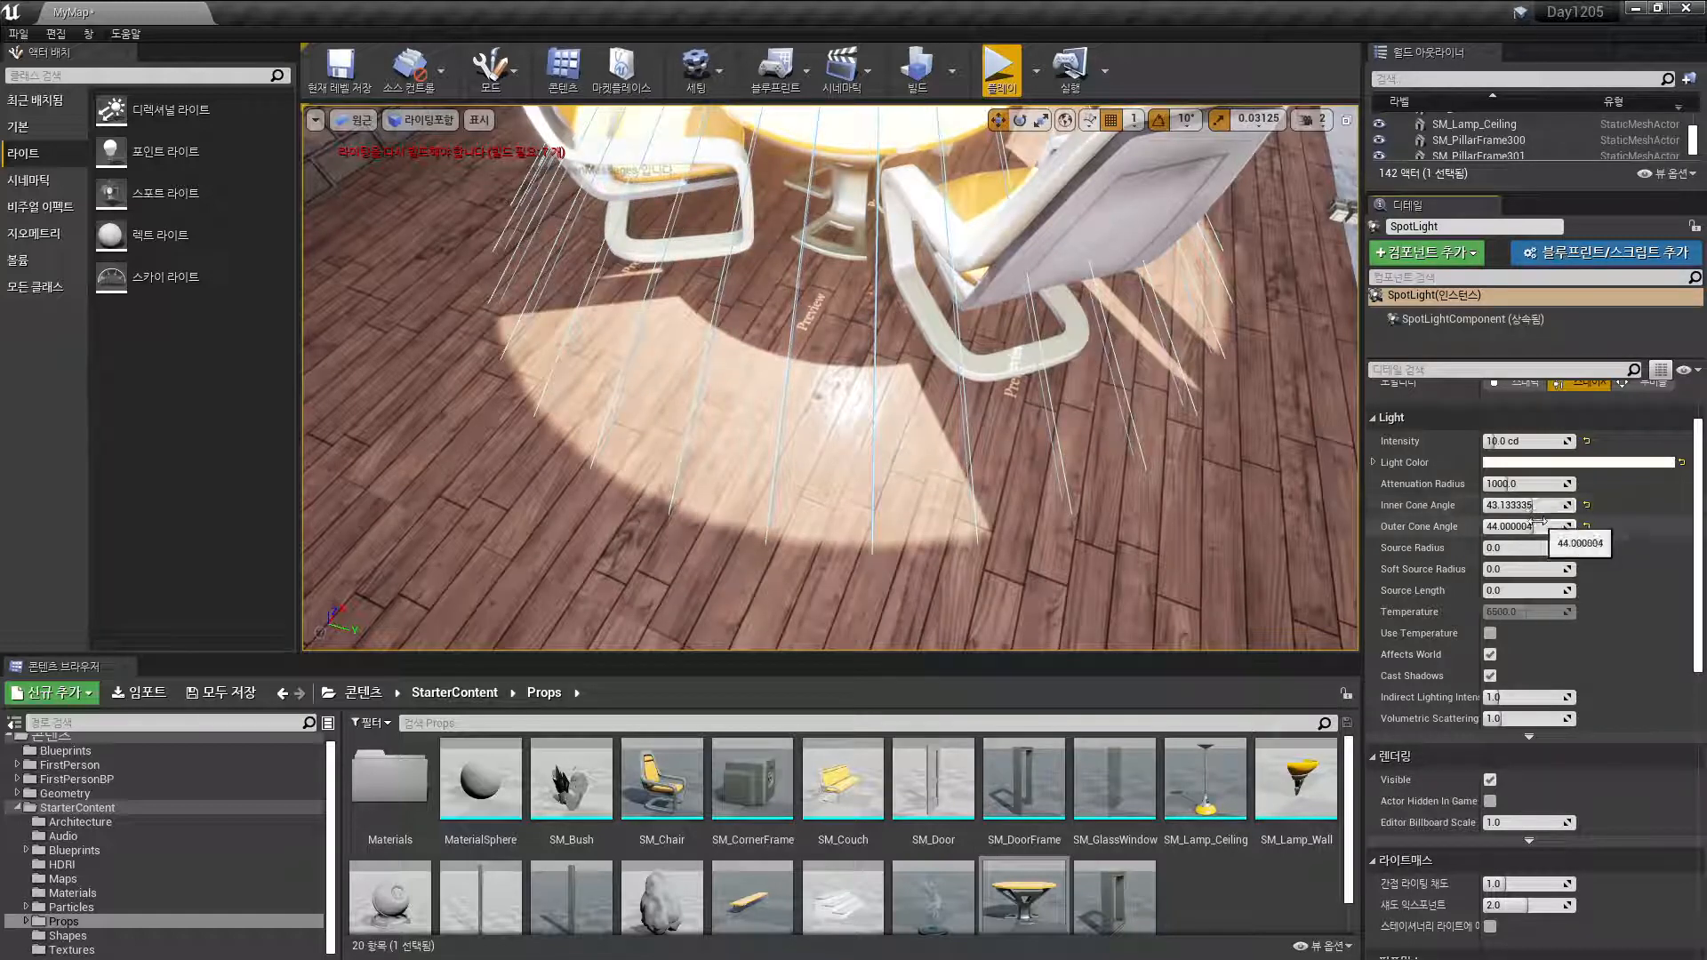
pyautogui.click(1533, 504)
pyautogui.write('44')
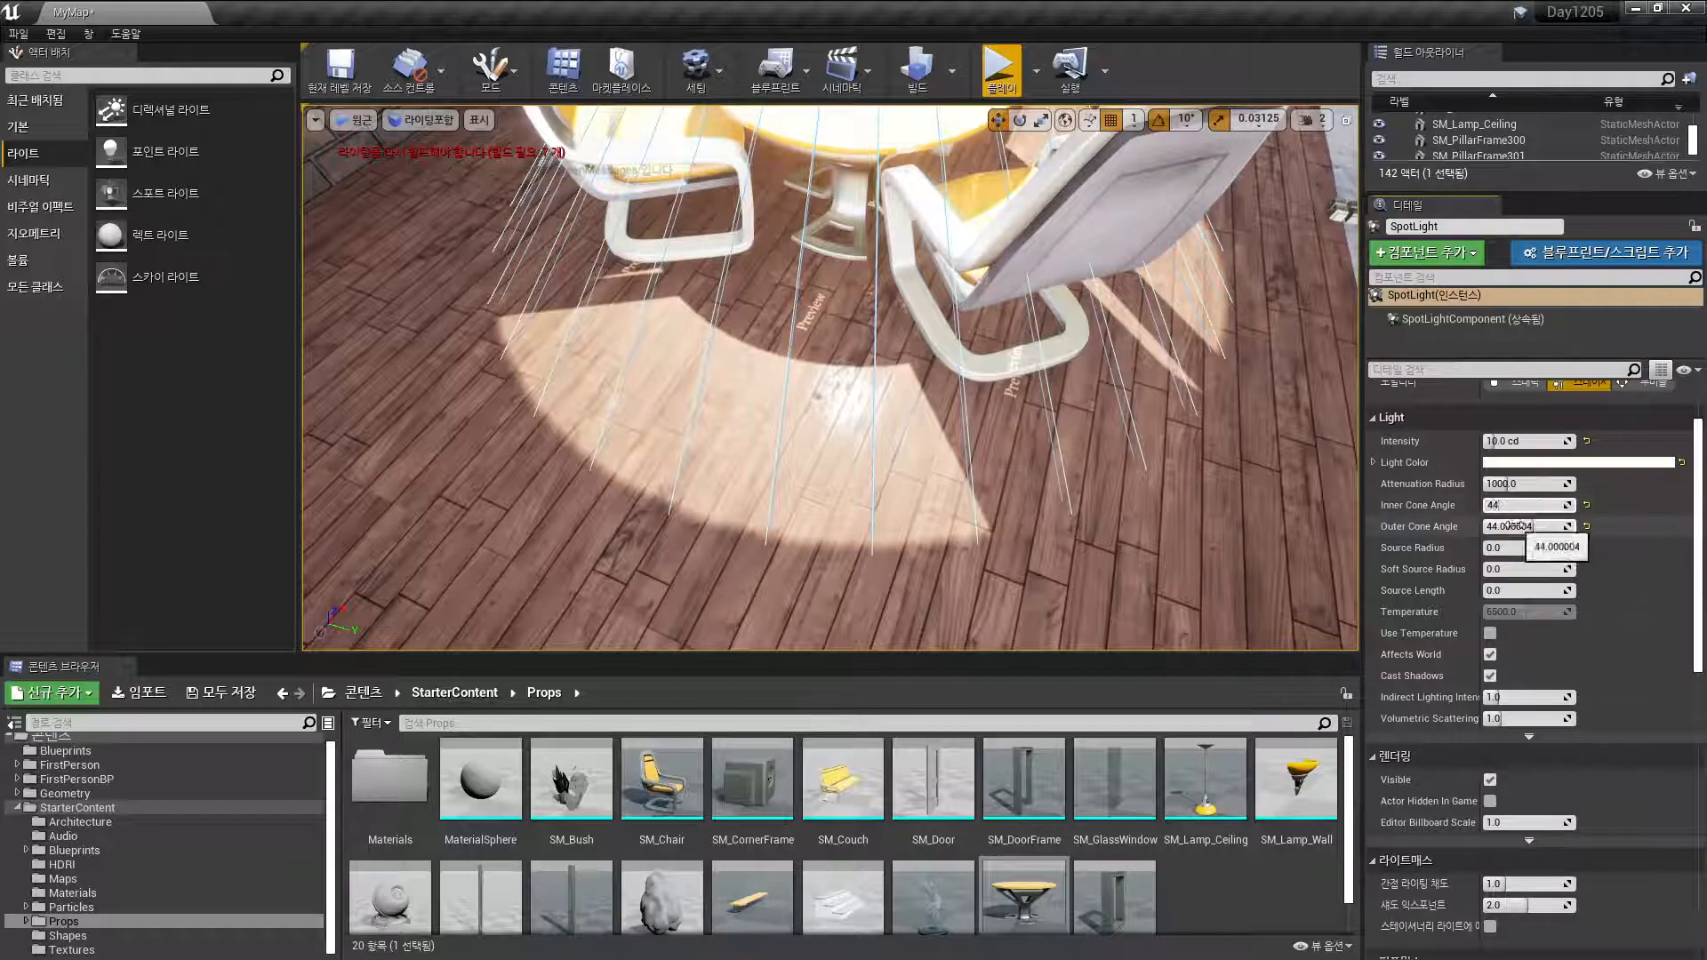
pyautogui.press('Return')
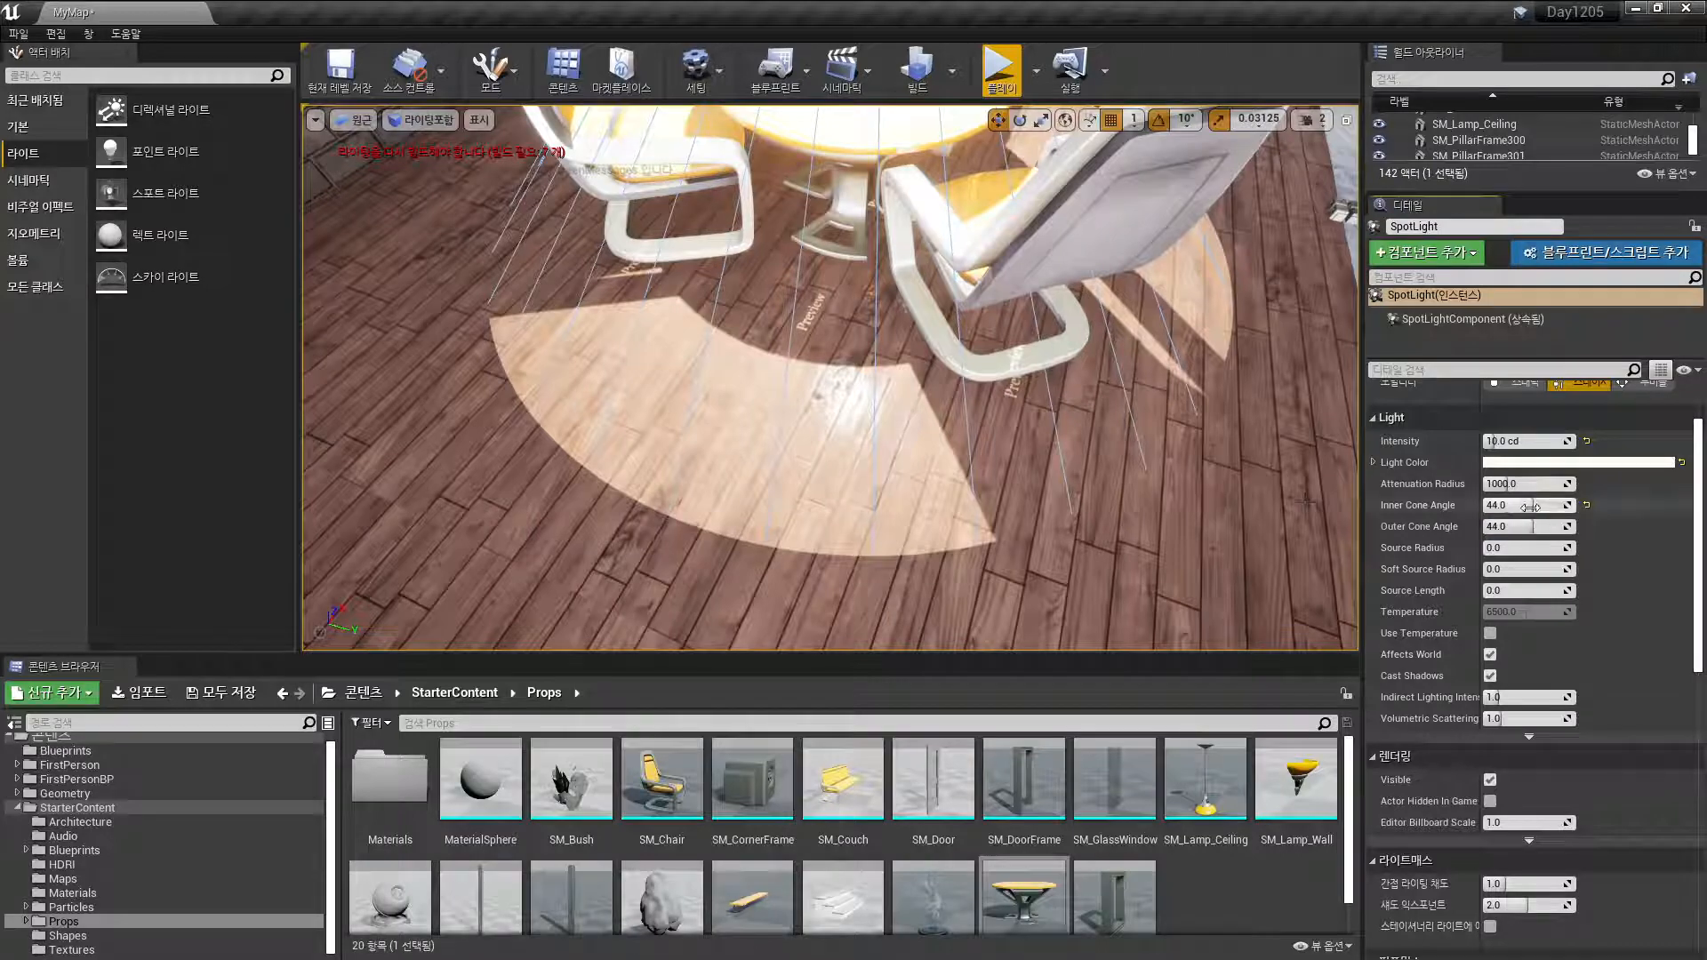
# Reduce the inner cone angle to about 38 to soften the light's edge, and set it to 40
pyautogui.moveTo(1529, 505); pyautogui.dragTo(1510, 505)
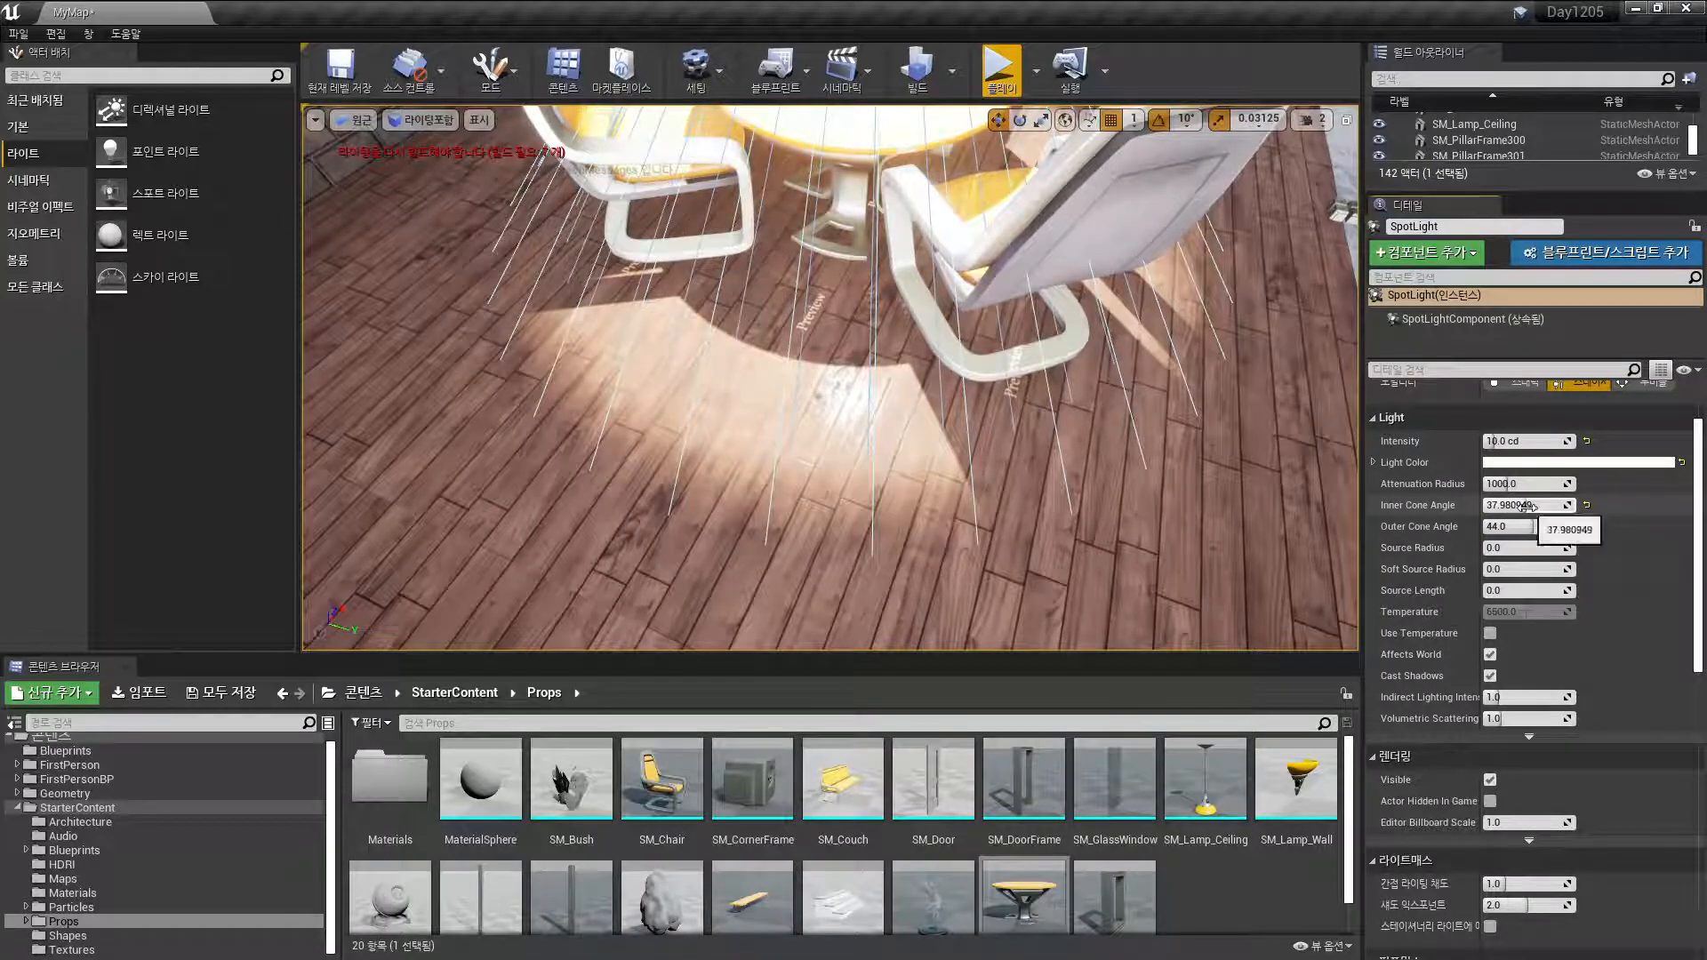
pyautogui.click(1535, 505)
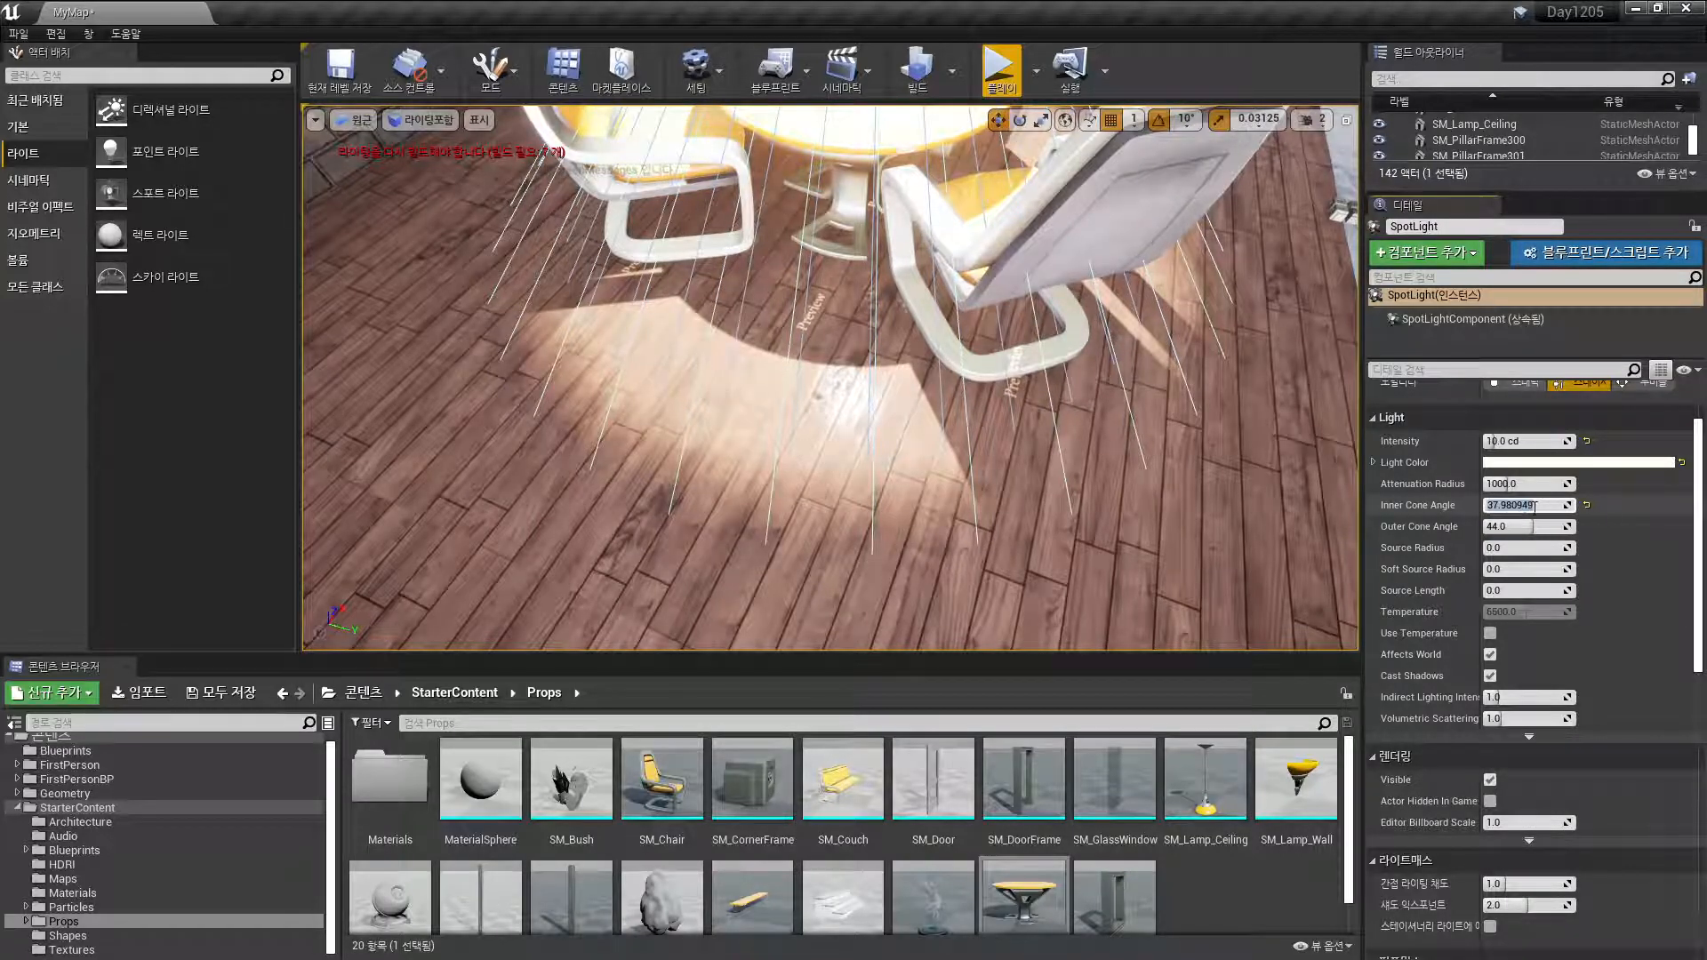
pyautogui.write('40')
pyautogui.press('Return')
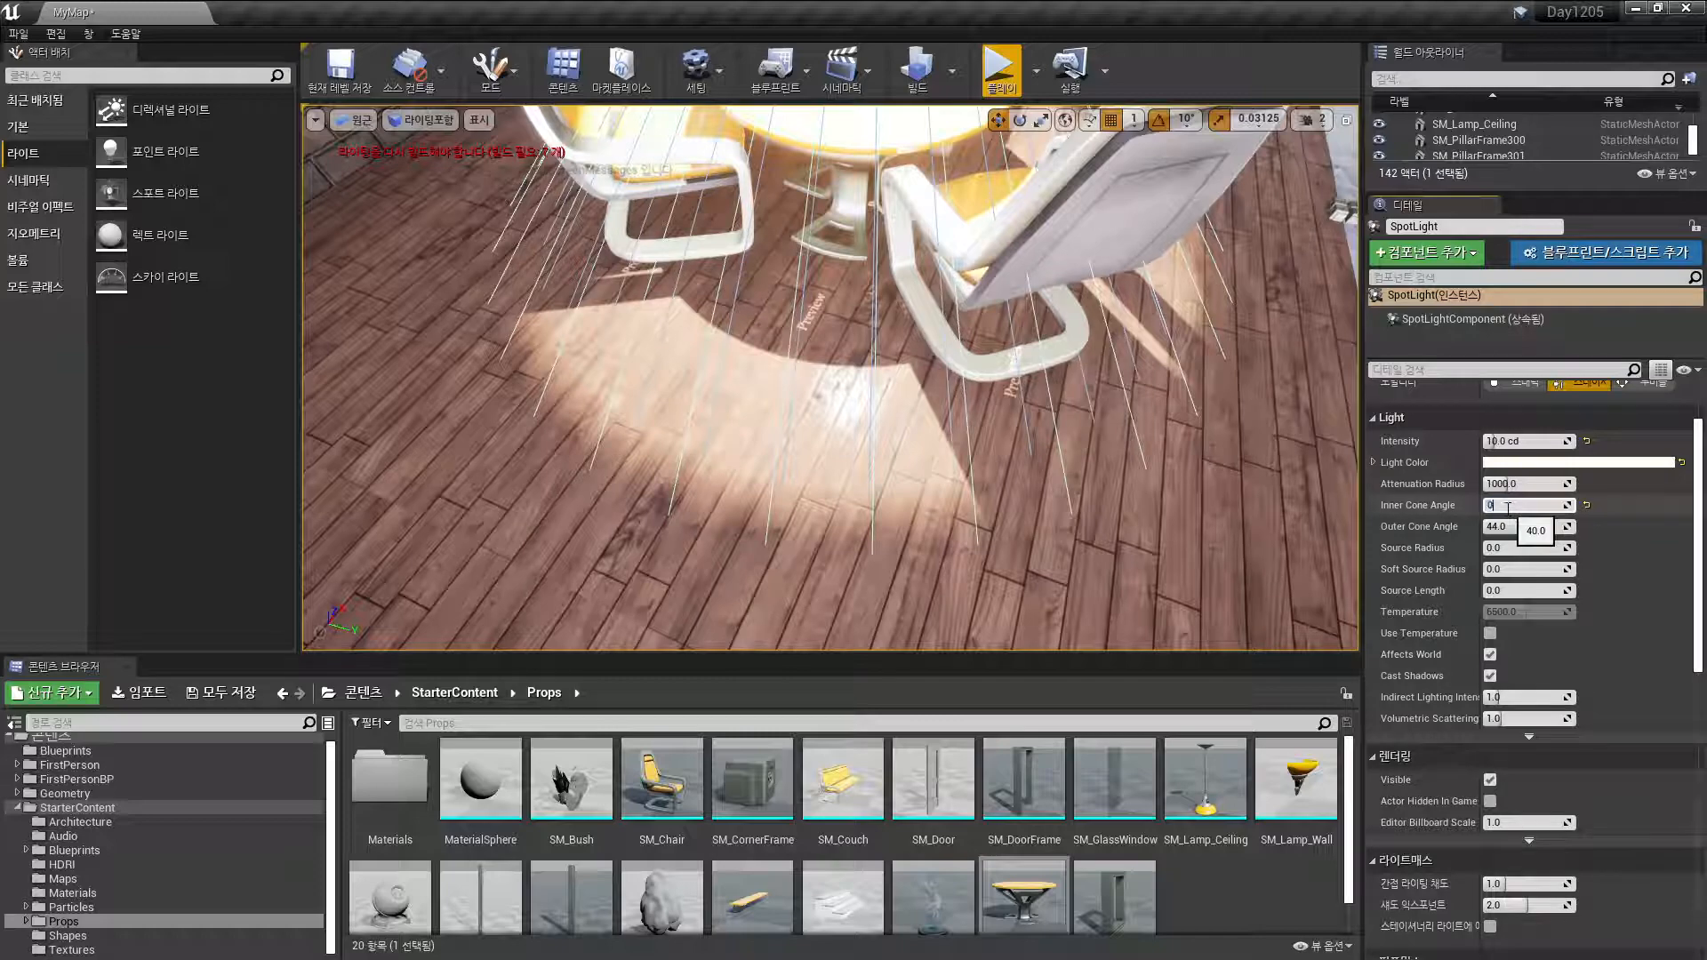
# Set the inner cone angle to 0 and check the light falloff on the table and floor
pyautogui.press('Return')
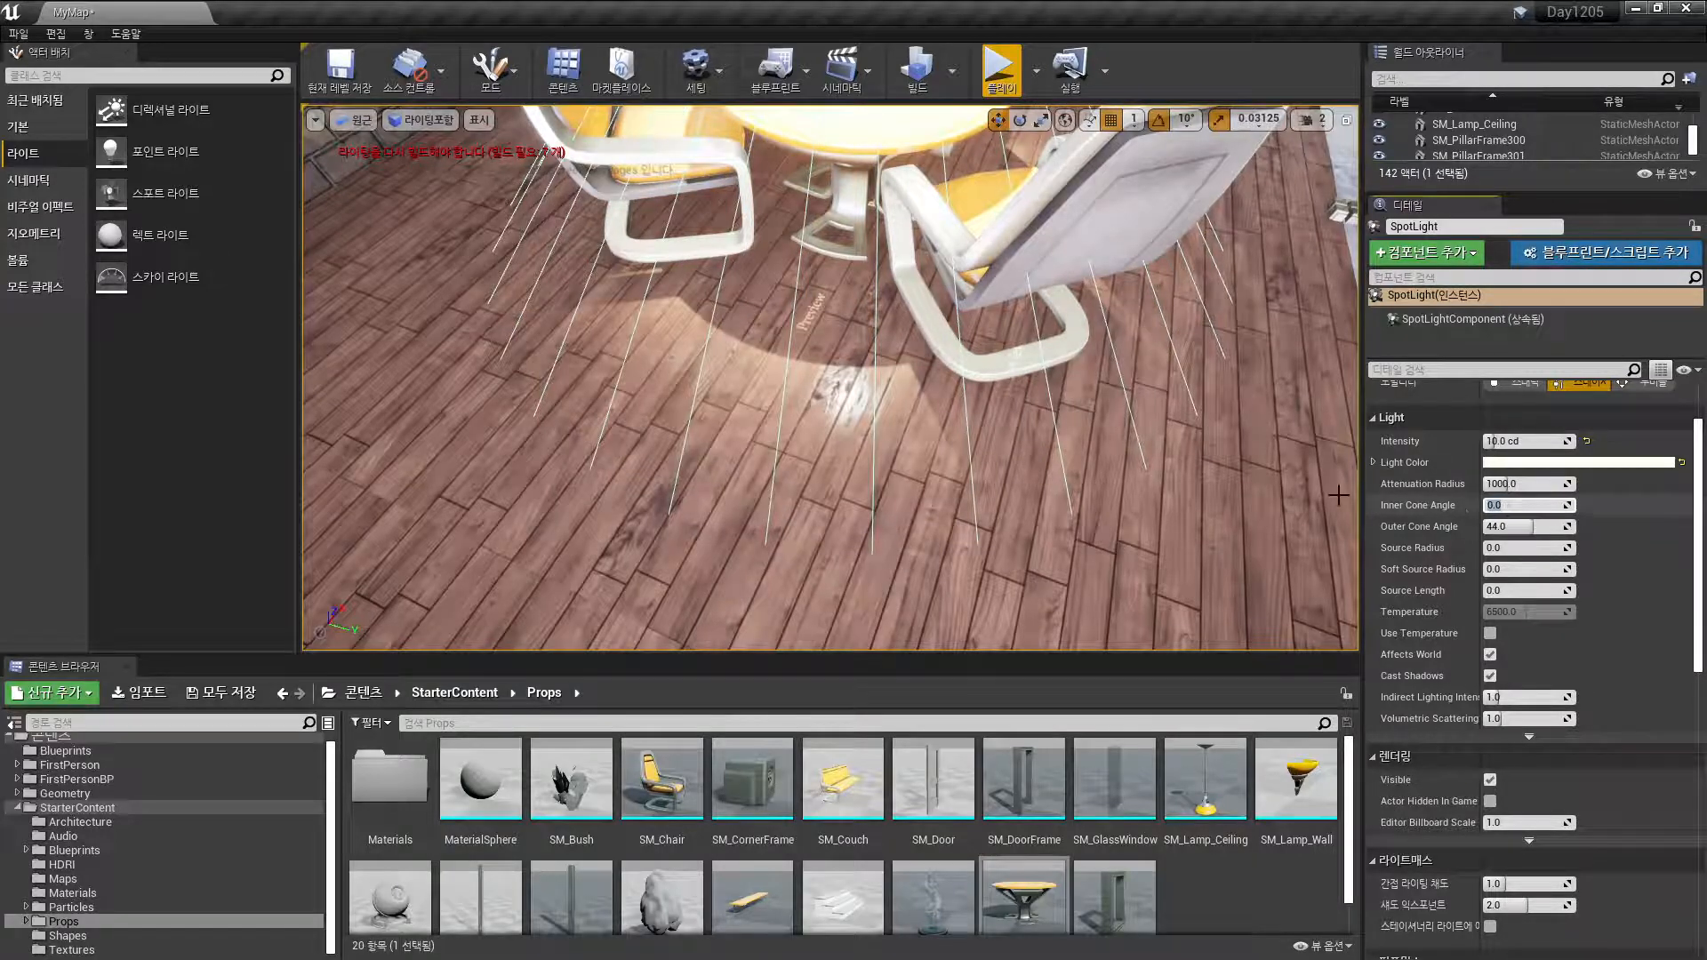
pyautogui.moveTo(1122, 519); pyautogui.dragTo(1120, 453, button='right')
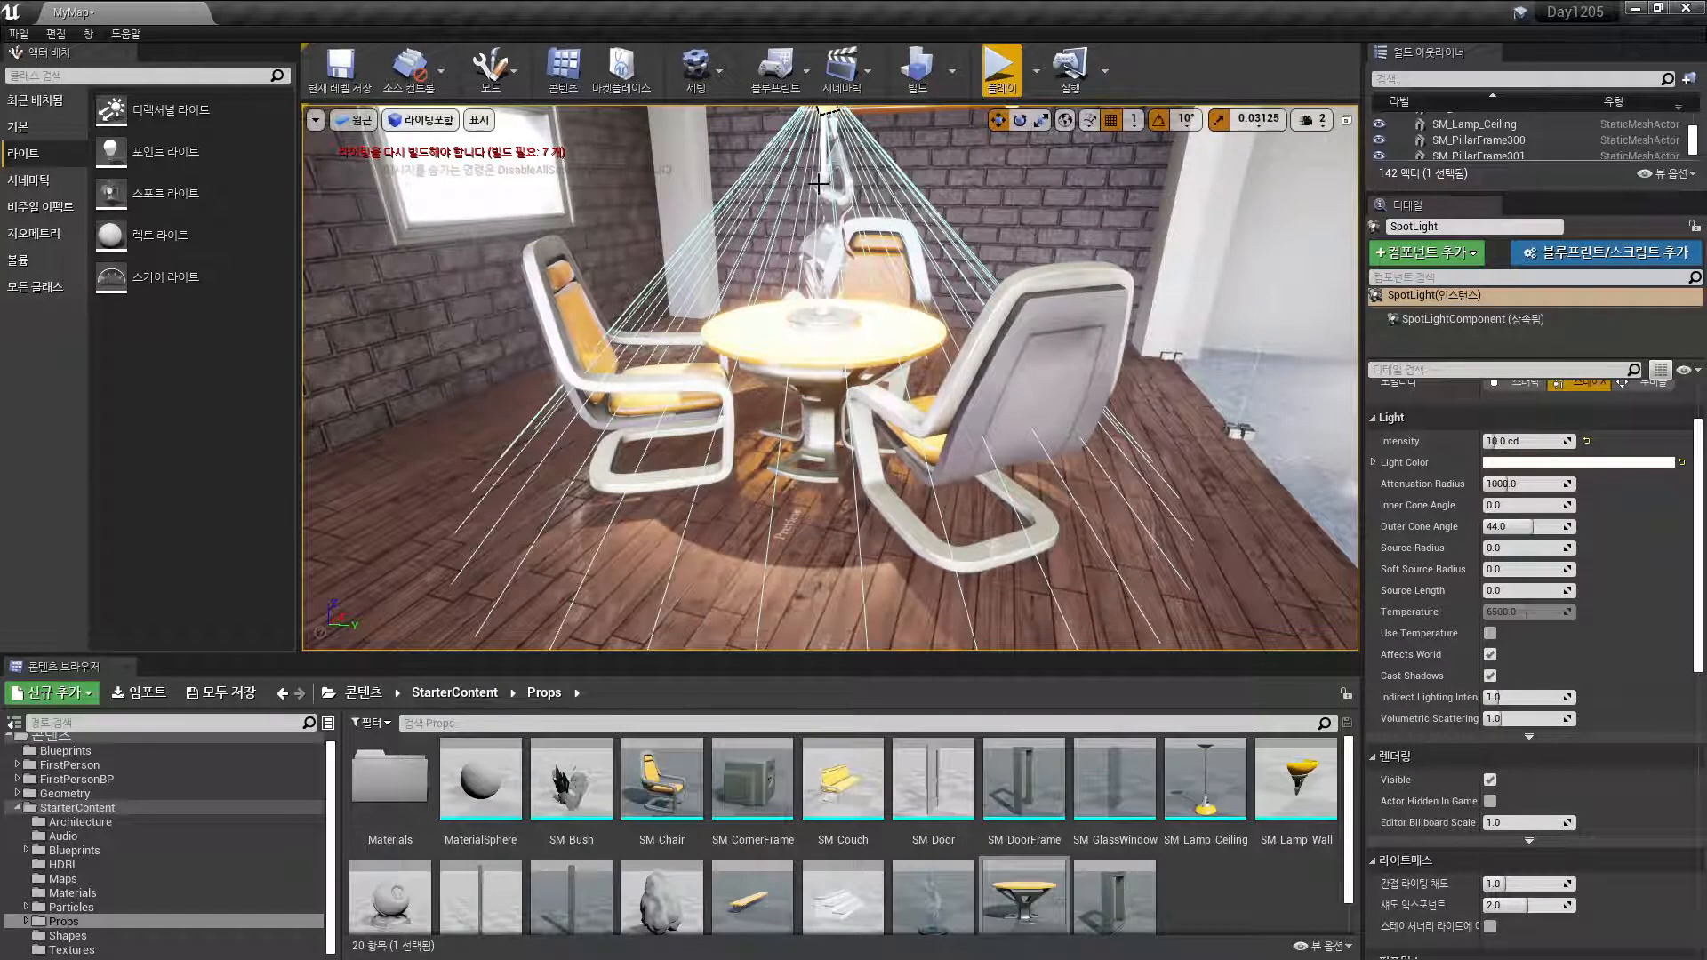
pyautogui.moveTo(850, 364); pyautogui.dragTo(853, 318, button='right')
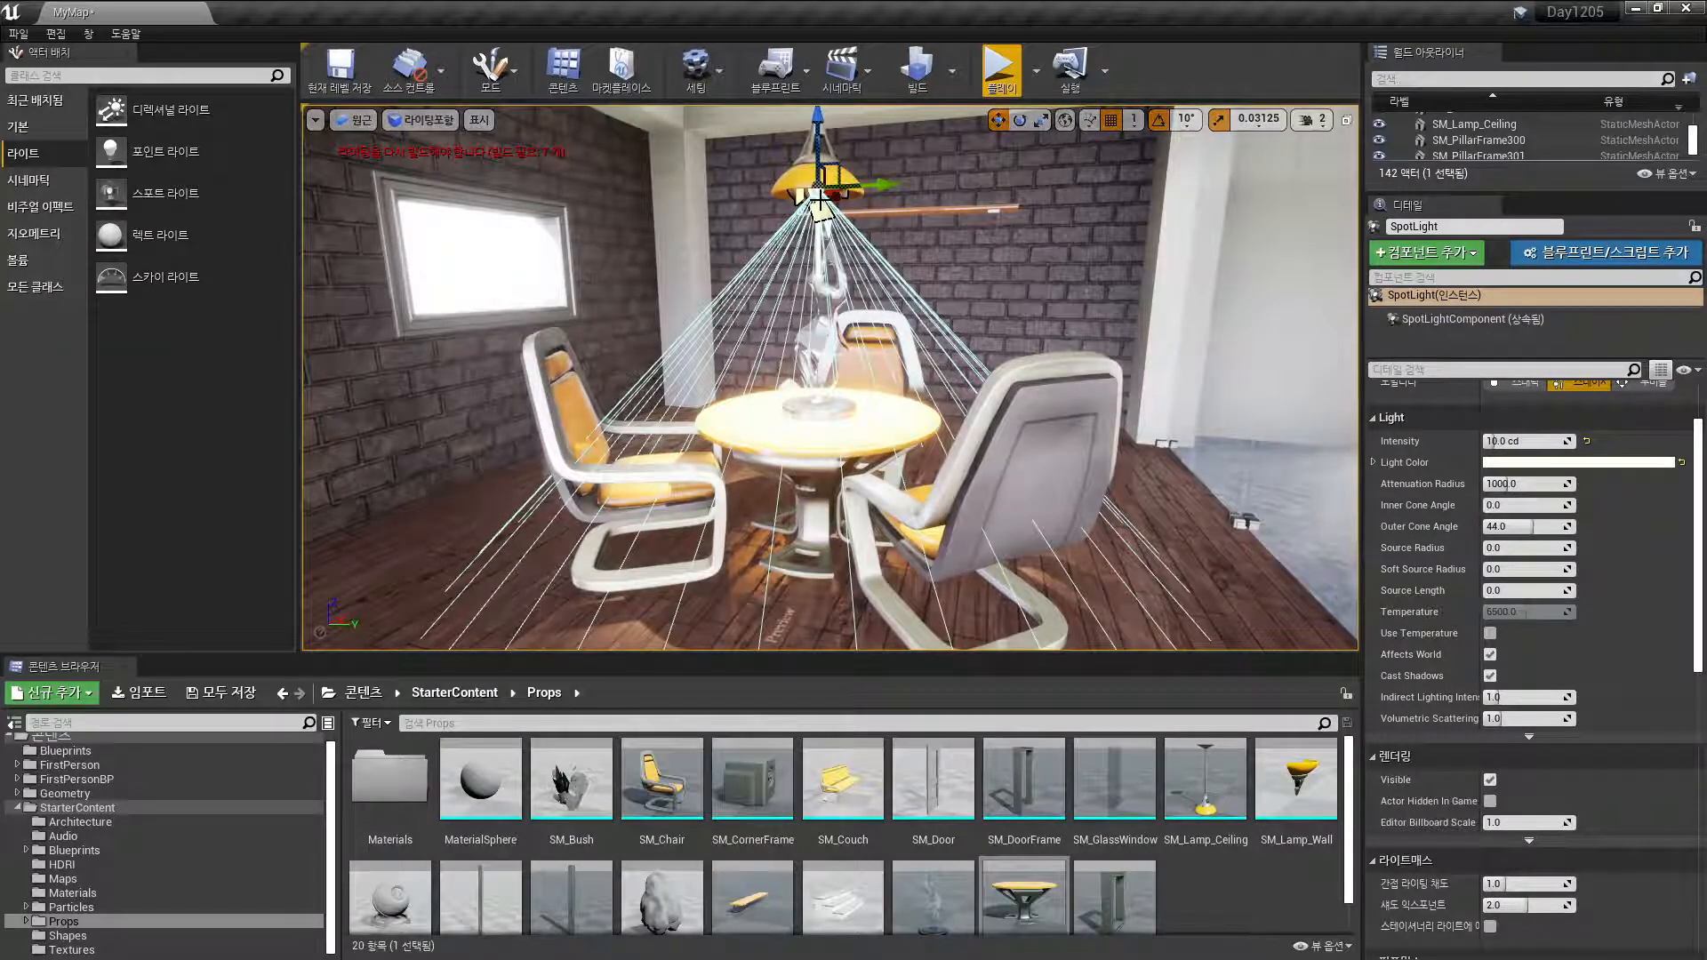
pyautogui.moveTo(841, 414); pyautogui.dragTo(839, 471, button='right')
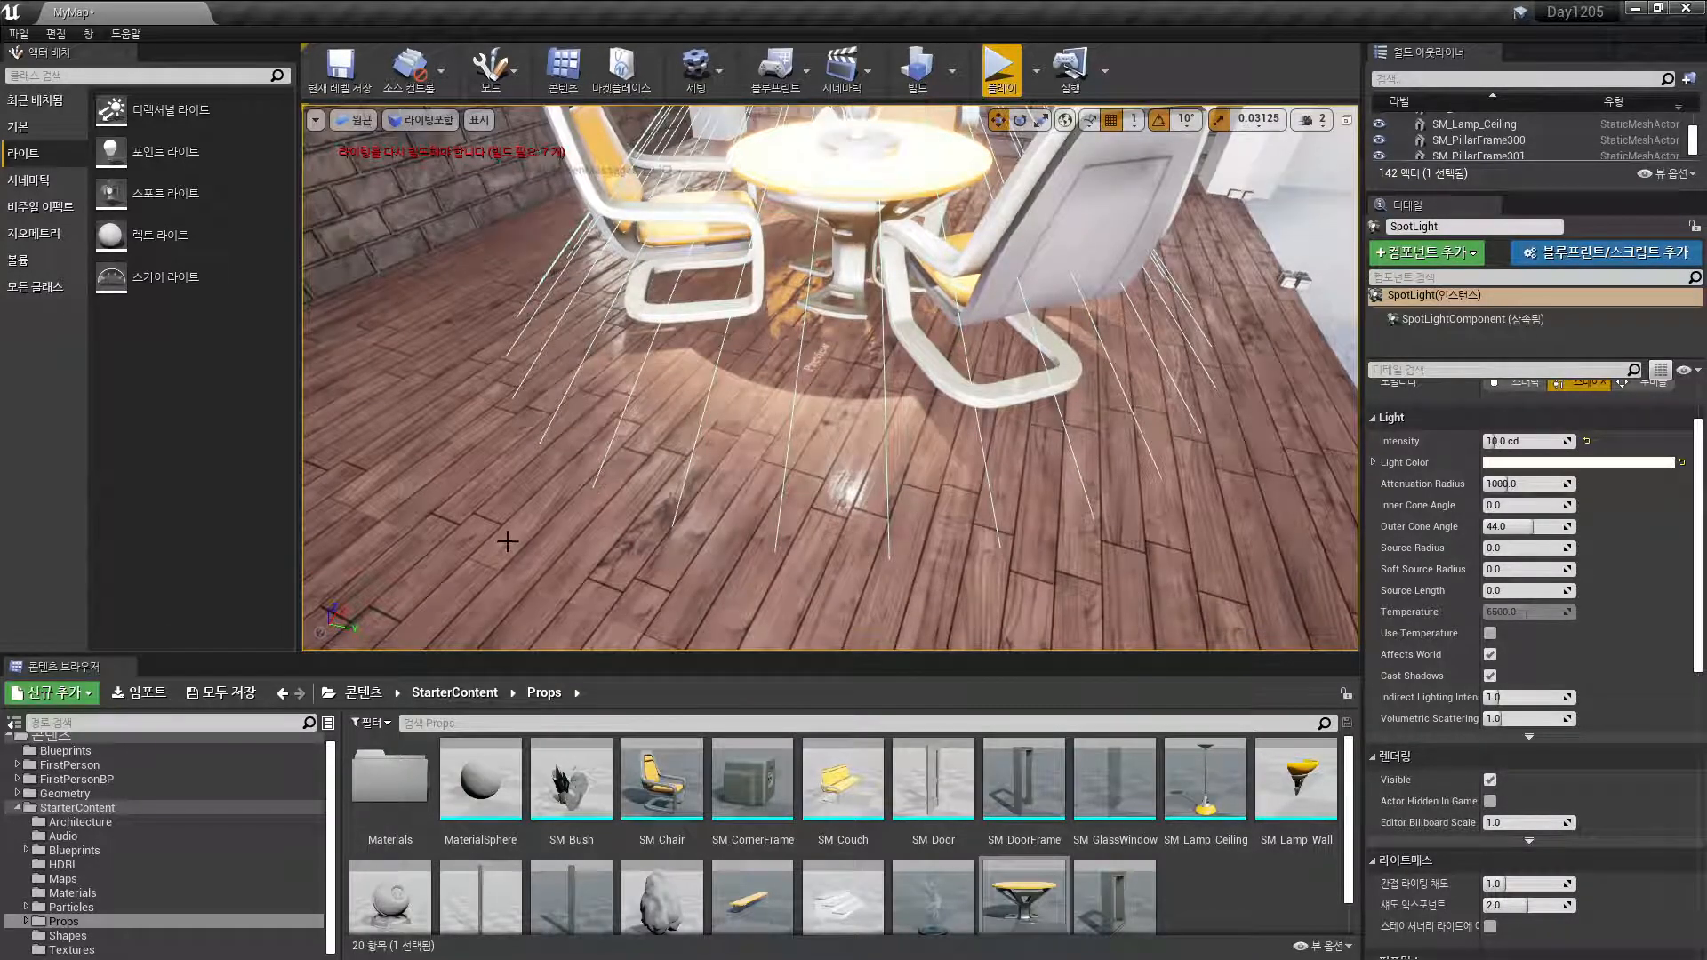
# Set the inner cone angle back to 40 and compare the lighting on the table, chairs and floor
pyautogui.moveTo(1524, 505)
pyautogui.mouseDown()
pyautogui.moveTo(1640, 505)
pyautogui.moveTo(1526, 505)
pyautogui.mouseUp()
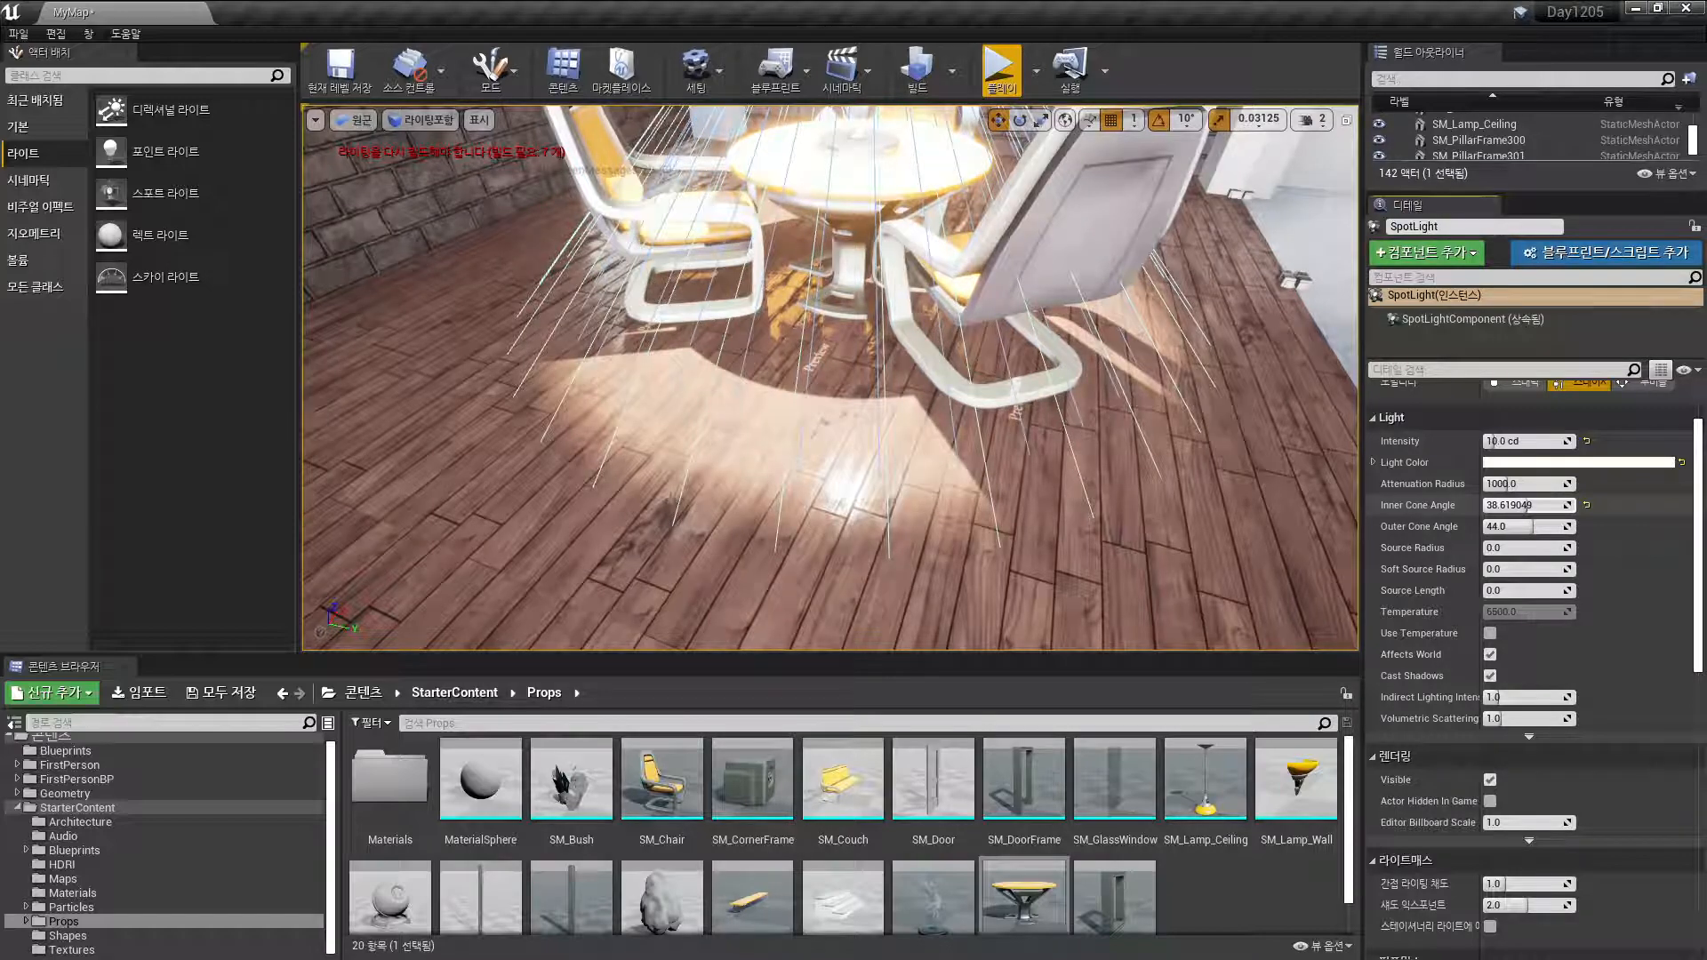
pyautogui.click(1494, 504)
pyautogui.write('40')
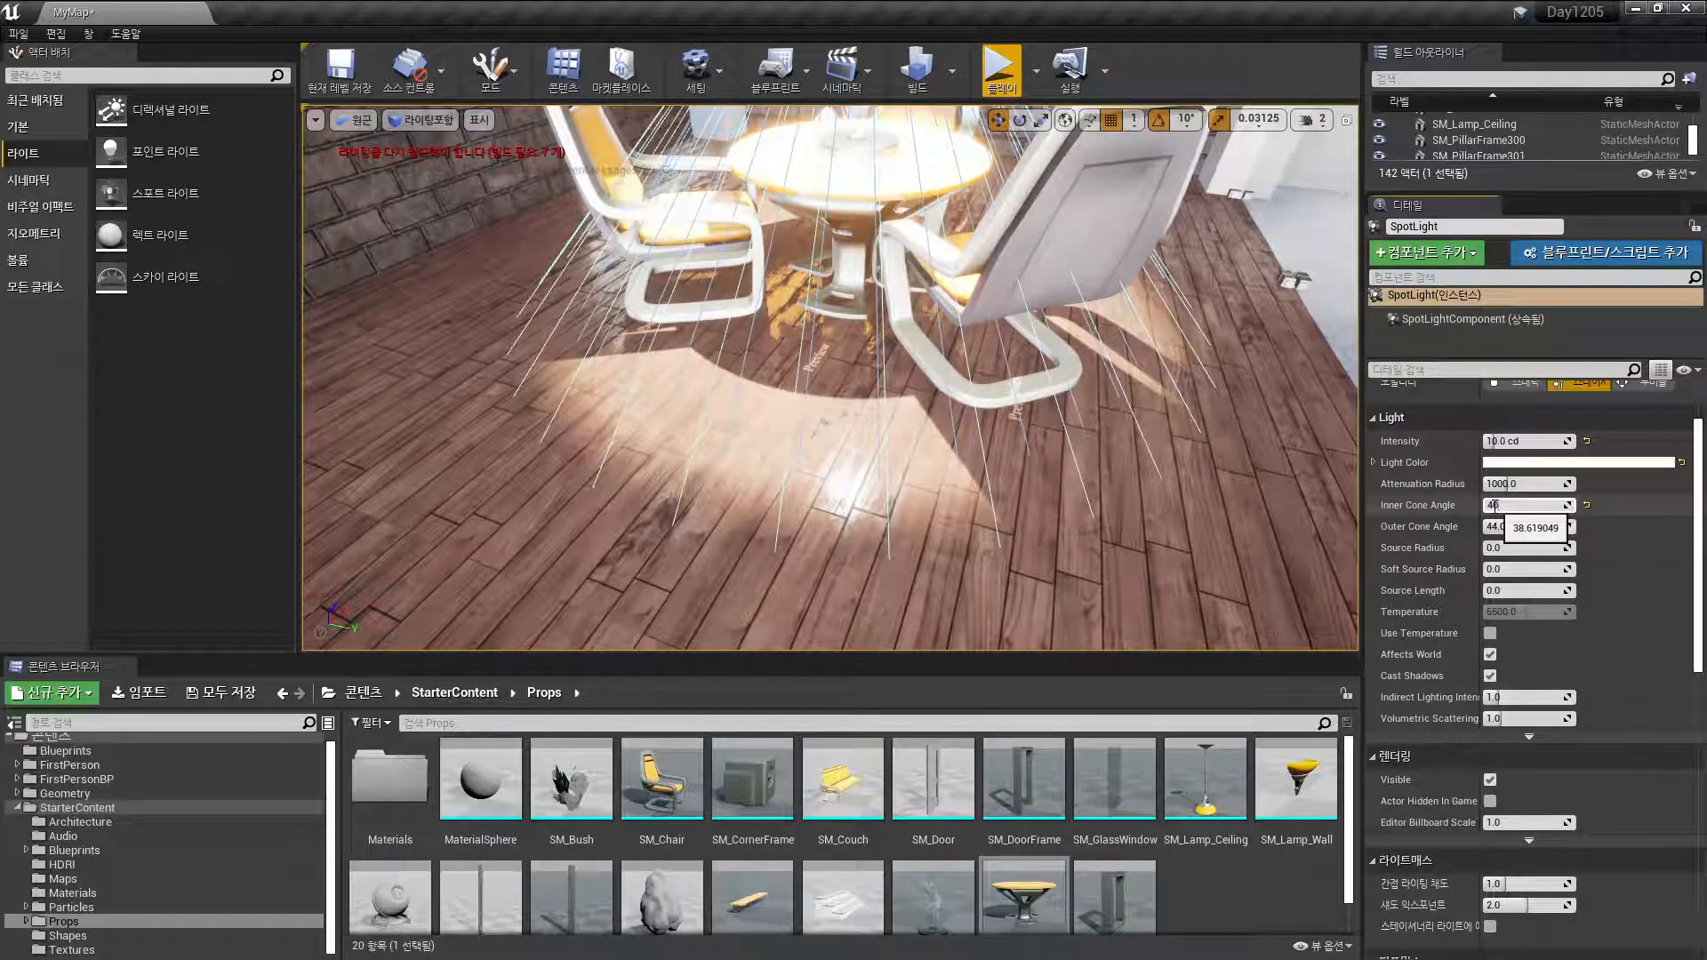
pyautogui.press('Return')
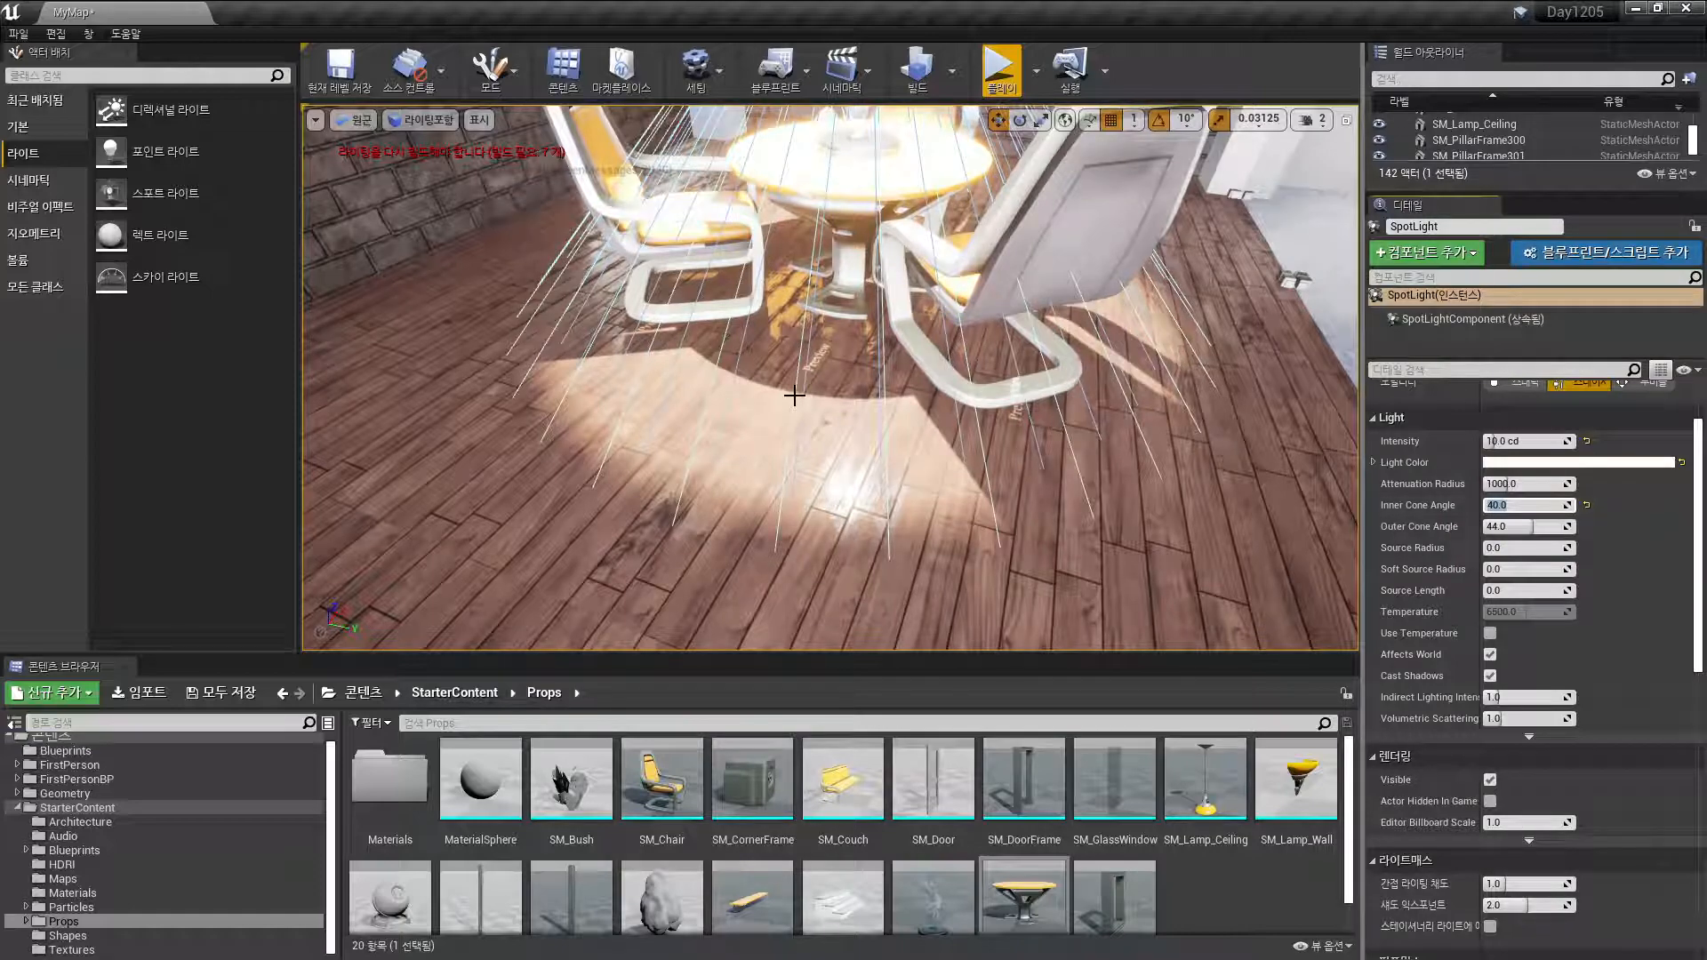
pyautogui.moveTo(794, 488); pyautogui.dragTo(794, 418, button='right')
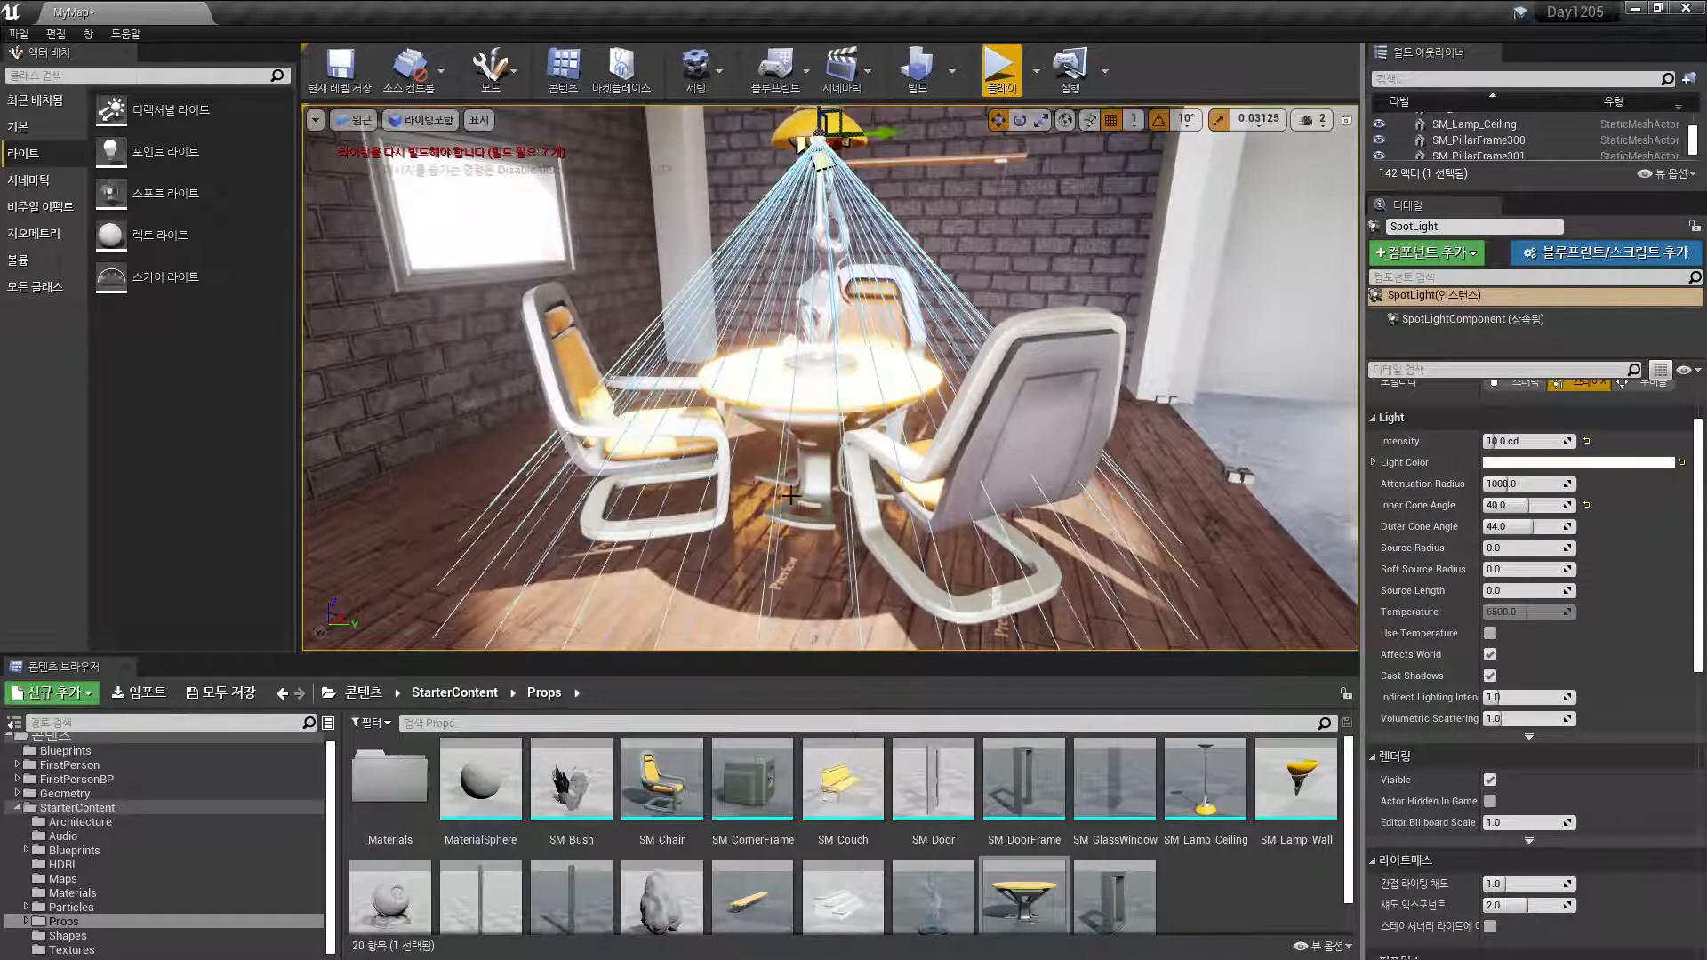
pyautogui.moveTo(742, 498)
pyautogui.mouseDown(button='right')
pyautogui.moveTo(743, 533)
pyautogui.moveTo(729, 498)
pyautogui.mouseUp(button='right')
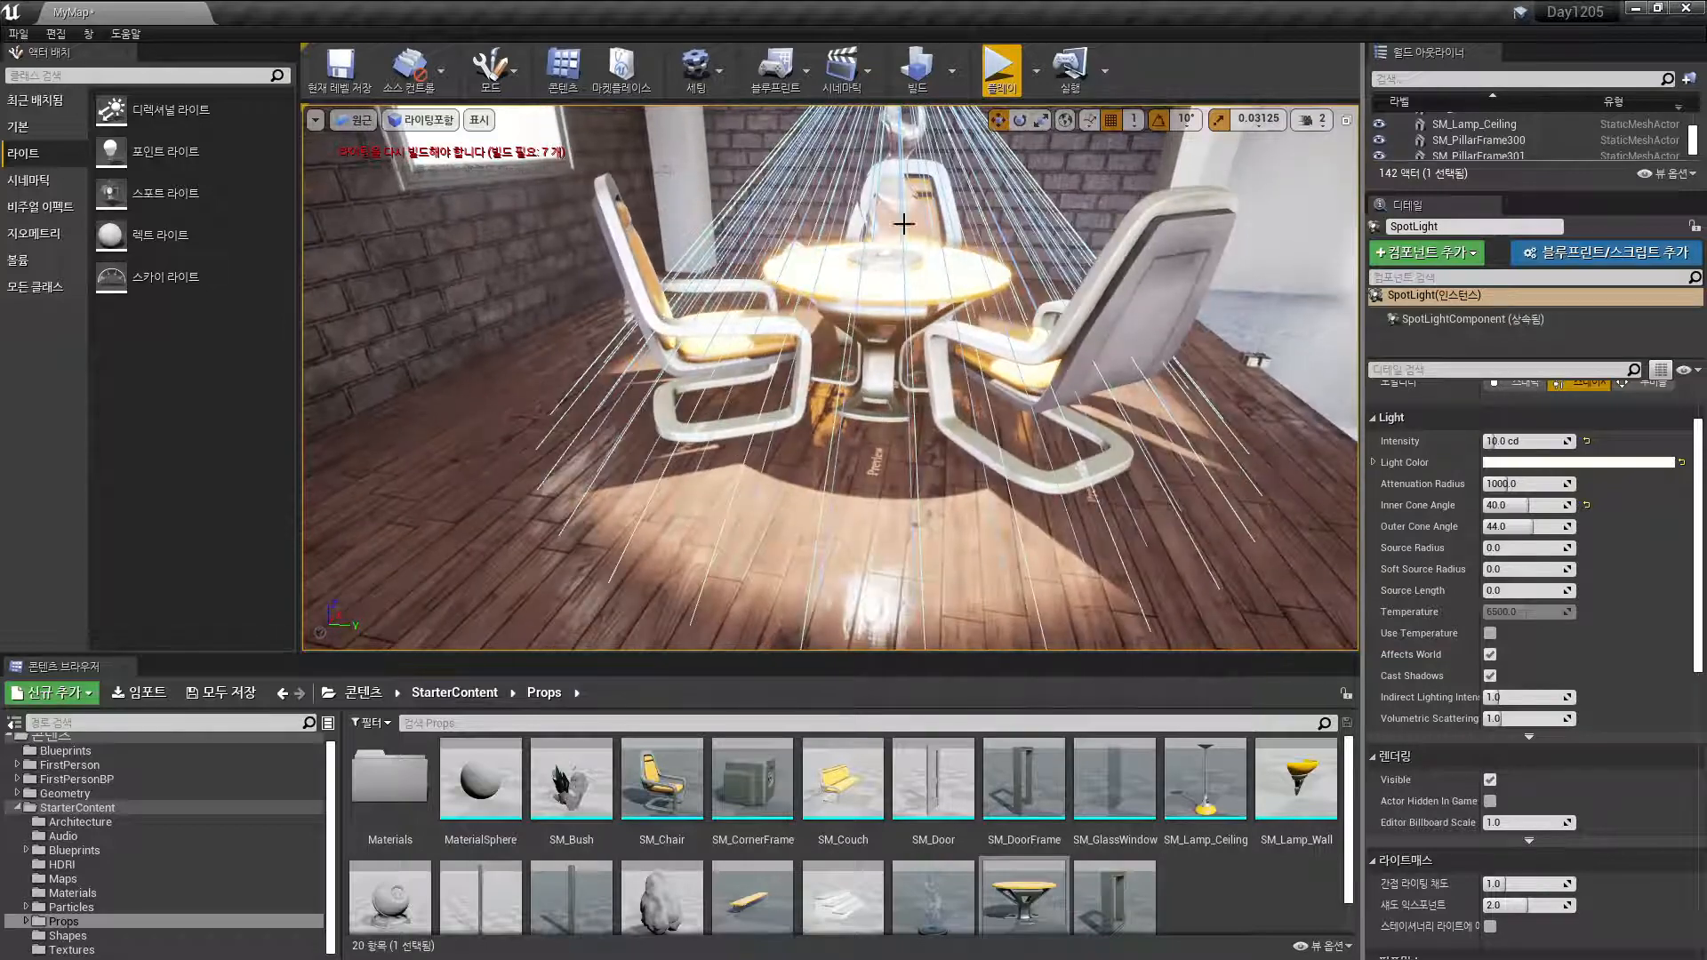
# Widen the light cone with an inner cone angle of about 52 and an outer cone angle of 55
pyautogui.moveTo(1523, 526)
pyautogui.mouseDown()
pyautogui.moveTo(1576, 526)
pyautogui.moveTo(1530, 507)
pyautogui.moveTo(1548, 505)
pyautogui.mouseUp()
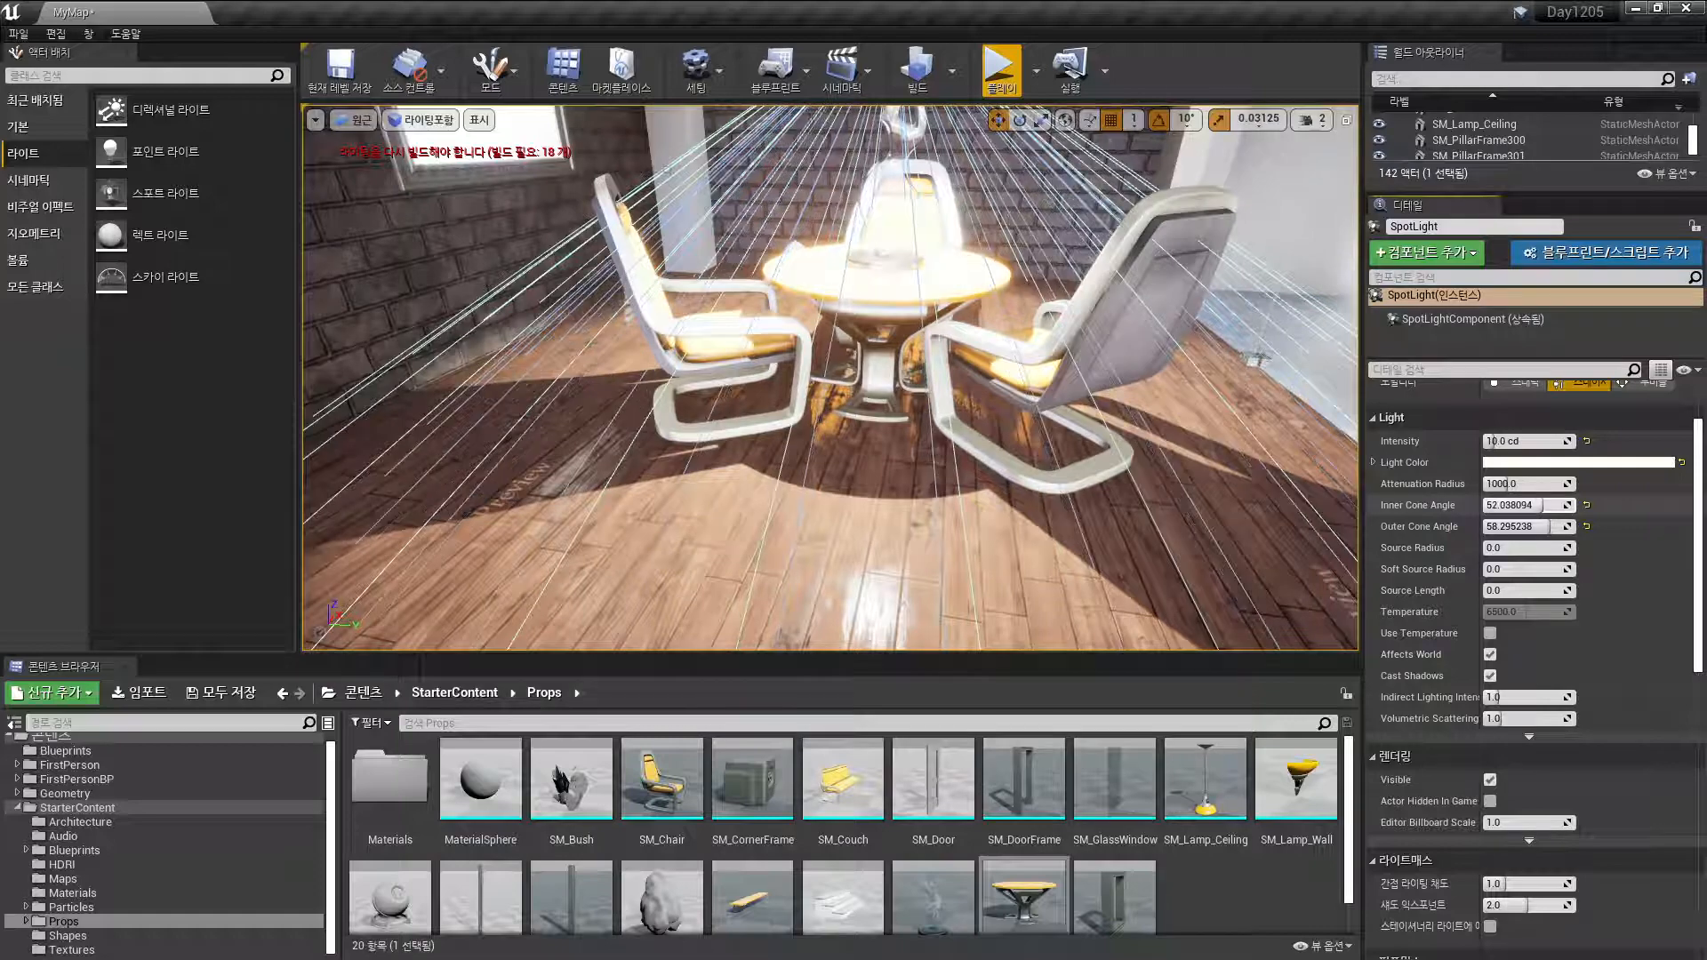
pyautogui.click(1511, 526)
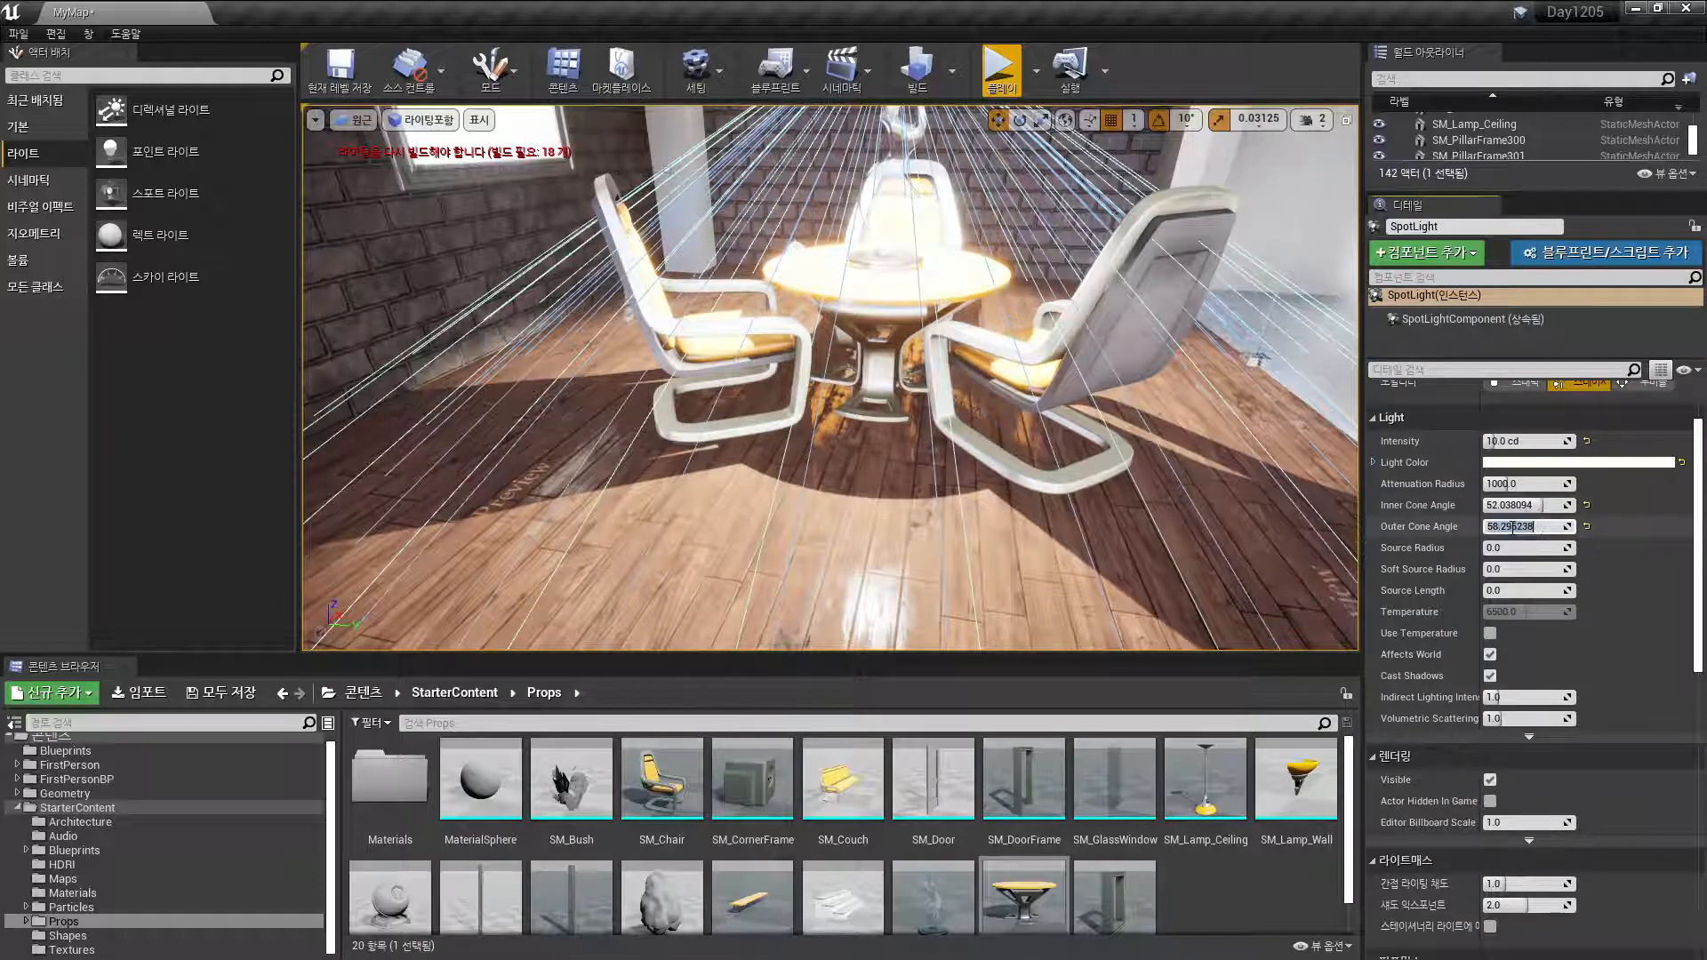
pyautogui.write('55')
pyautogui.press('Return')
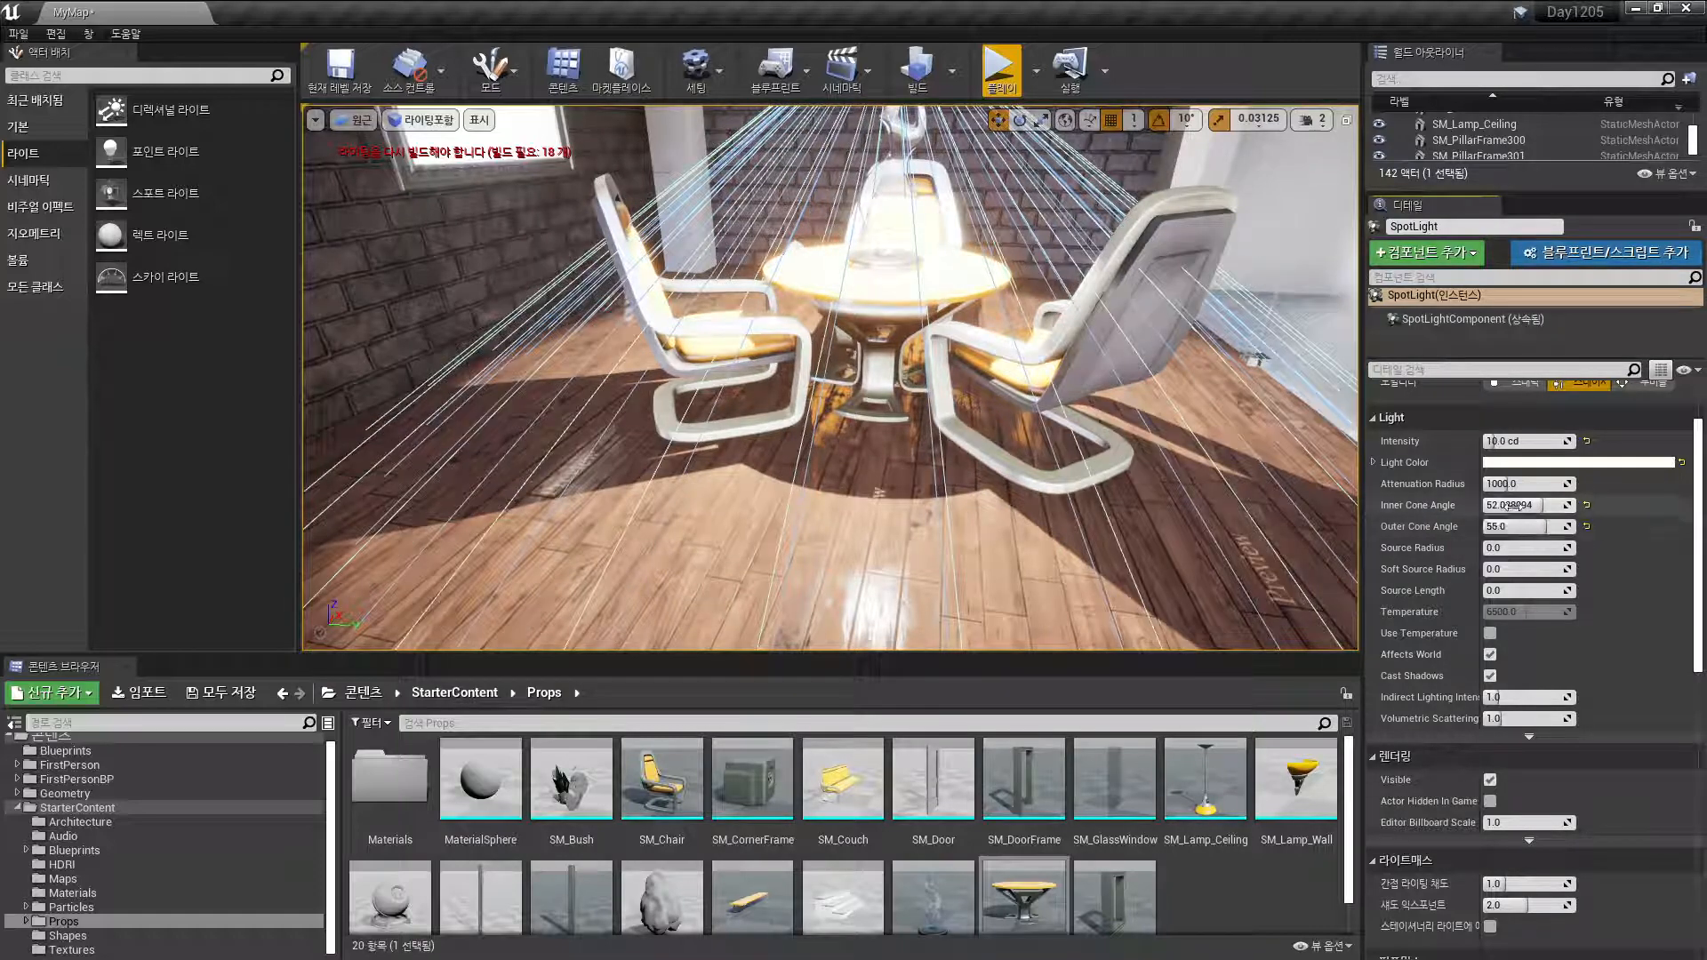
# Set the SpotLight's inner cone angle to 50 and check the light on the table and floor
pyautogui.click(1515, 506)
pyautogui.write('50')
pyautogui.press('Return')
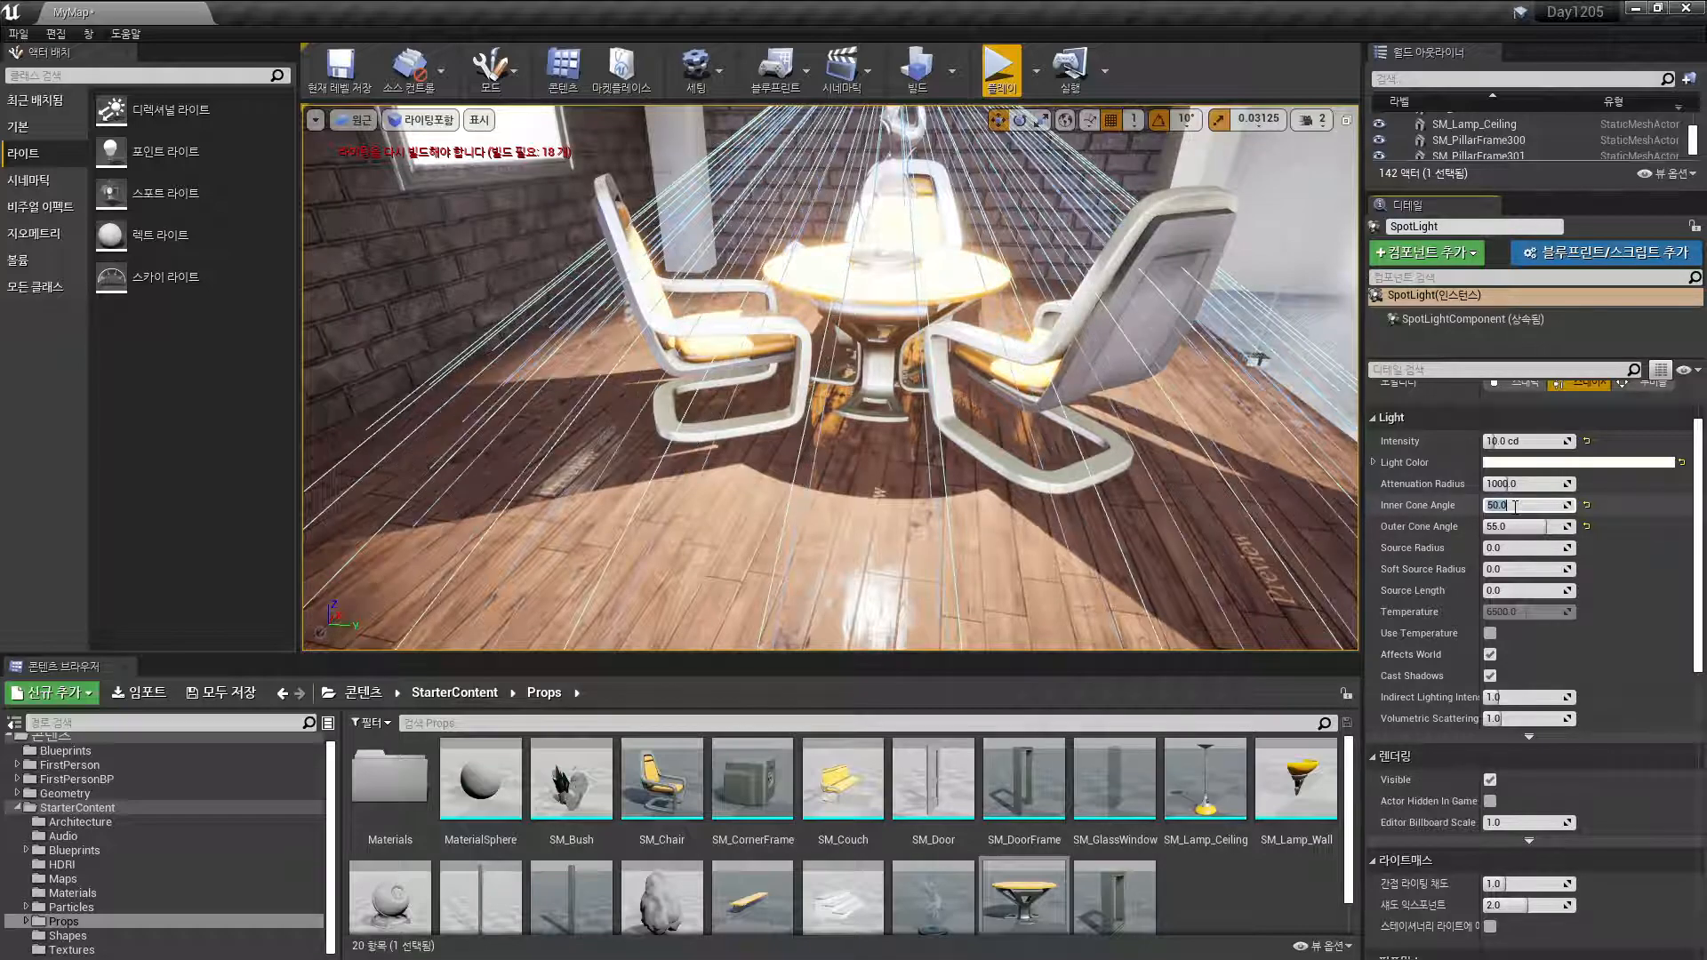
pyautogui.moveTo(1000, 435); pyautogui.dragTo(1067, 528, button='right')
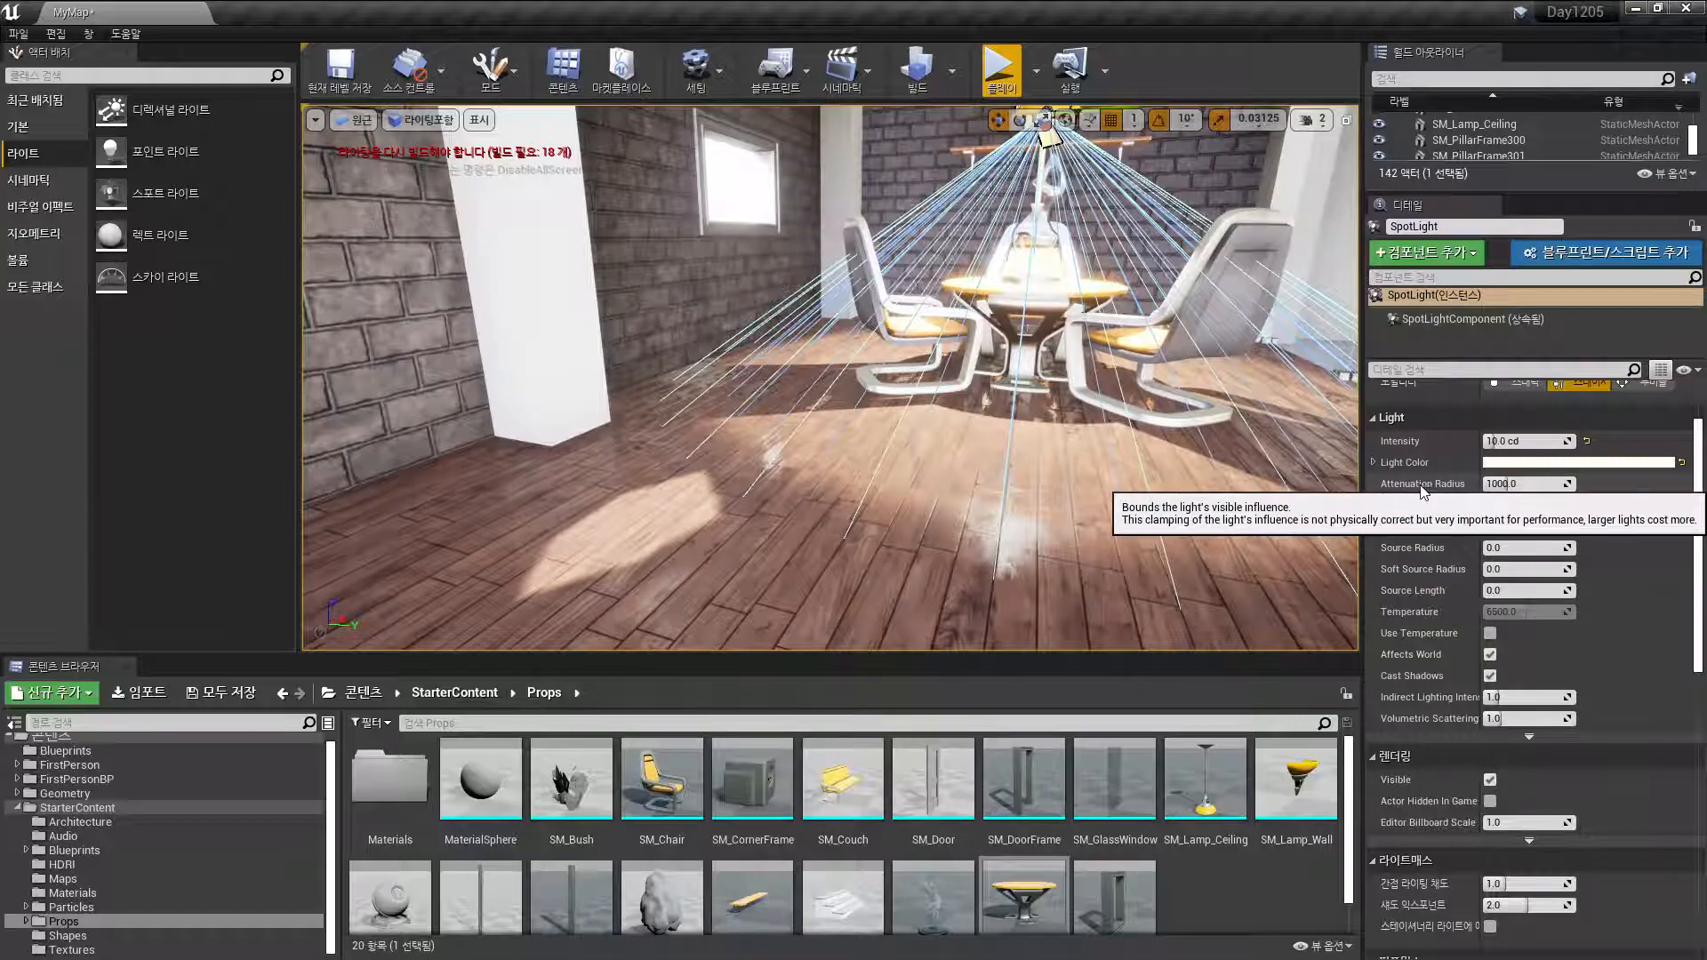
# Examine the SpotLight's cone and attenuation radius wireframe from beneath the floor on several sides
pyautogui.moveTo(1138, 464); pyautogui.dragTo(1106, 530, button='right')
pyautogui.scroll(-5, 1101, 530)
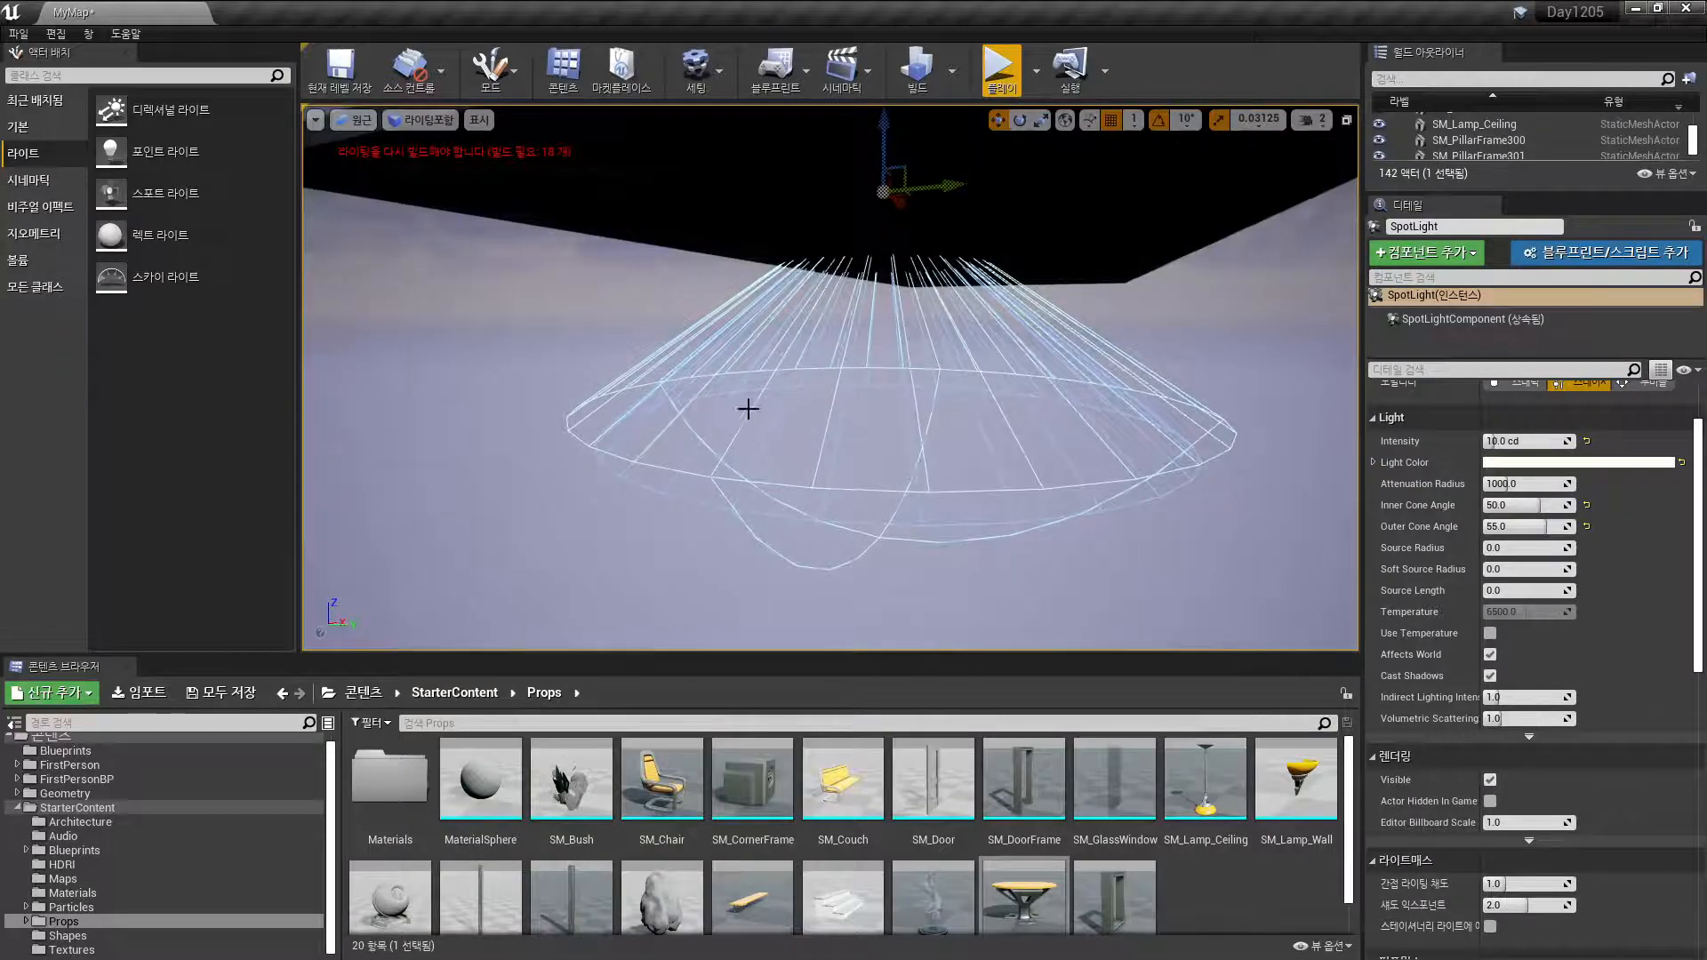
pyautogui.scroll(2, 633, 415)
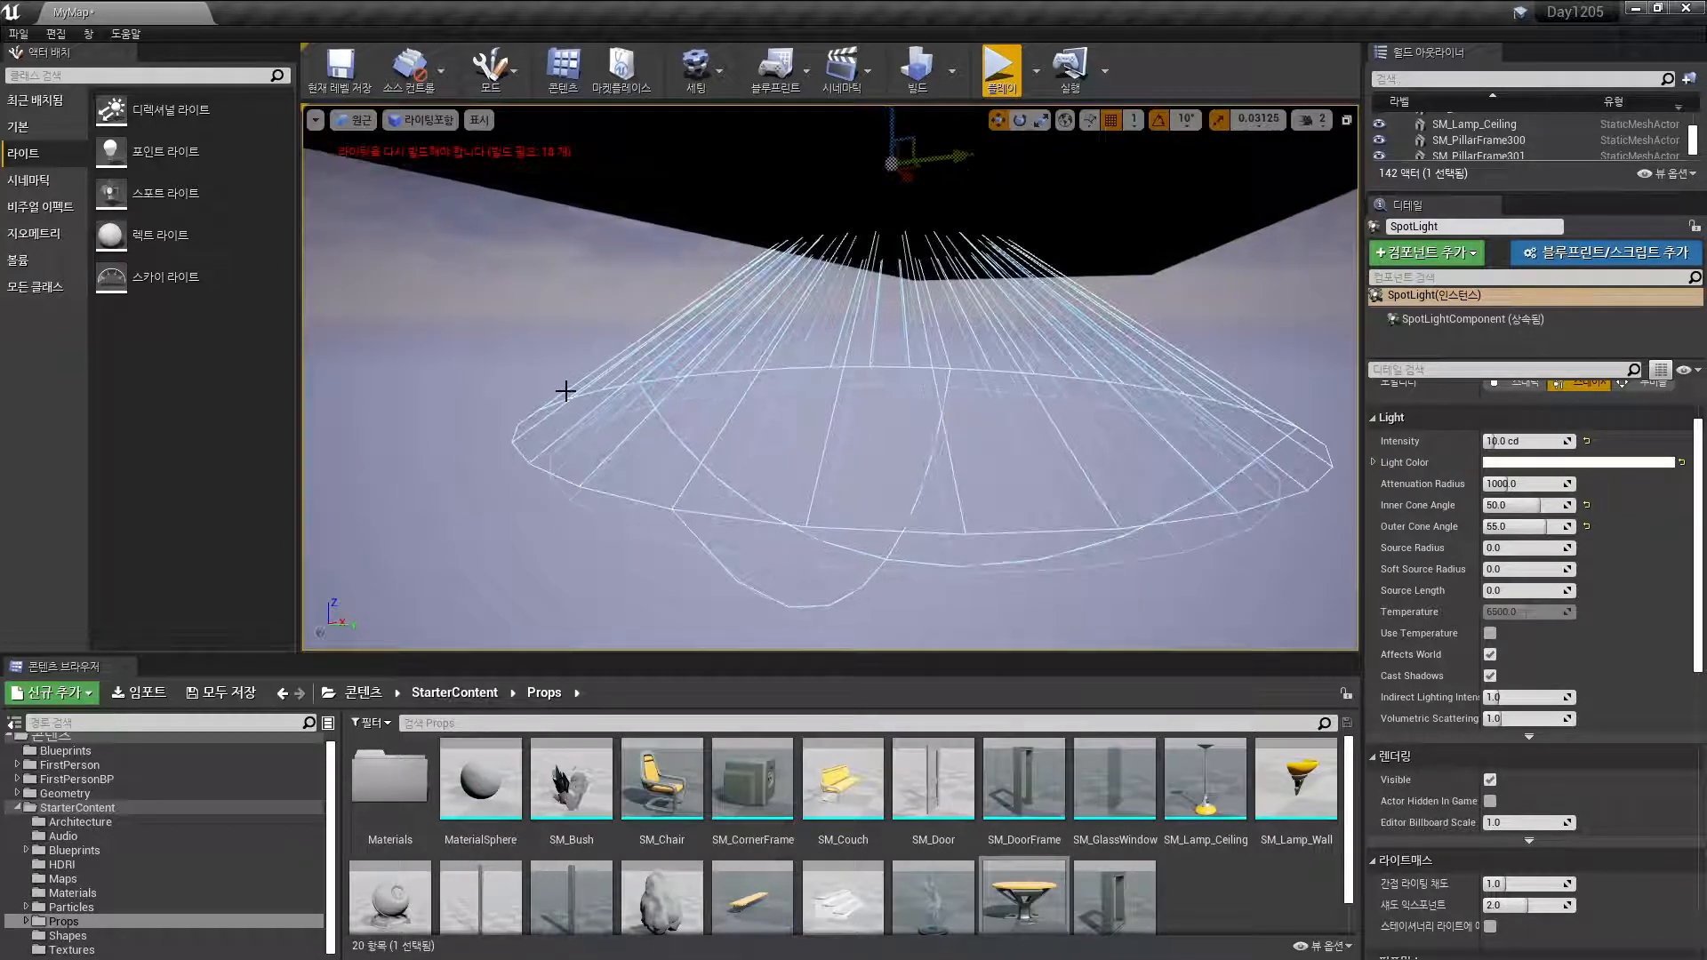
pyautogui.moveTo(596, 513); pyautogui.dragTo(598, 506, button='right')
pyautogui.moveTo(599, 508); pyautogui.dragTo(598, 507, button='right')
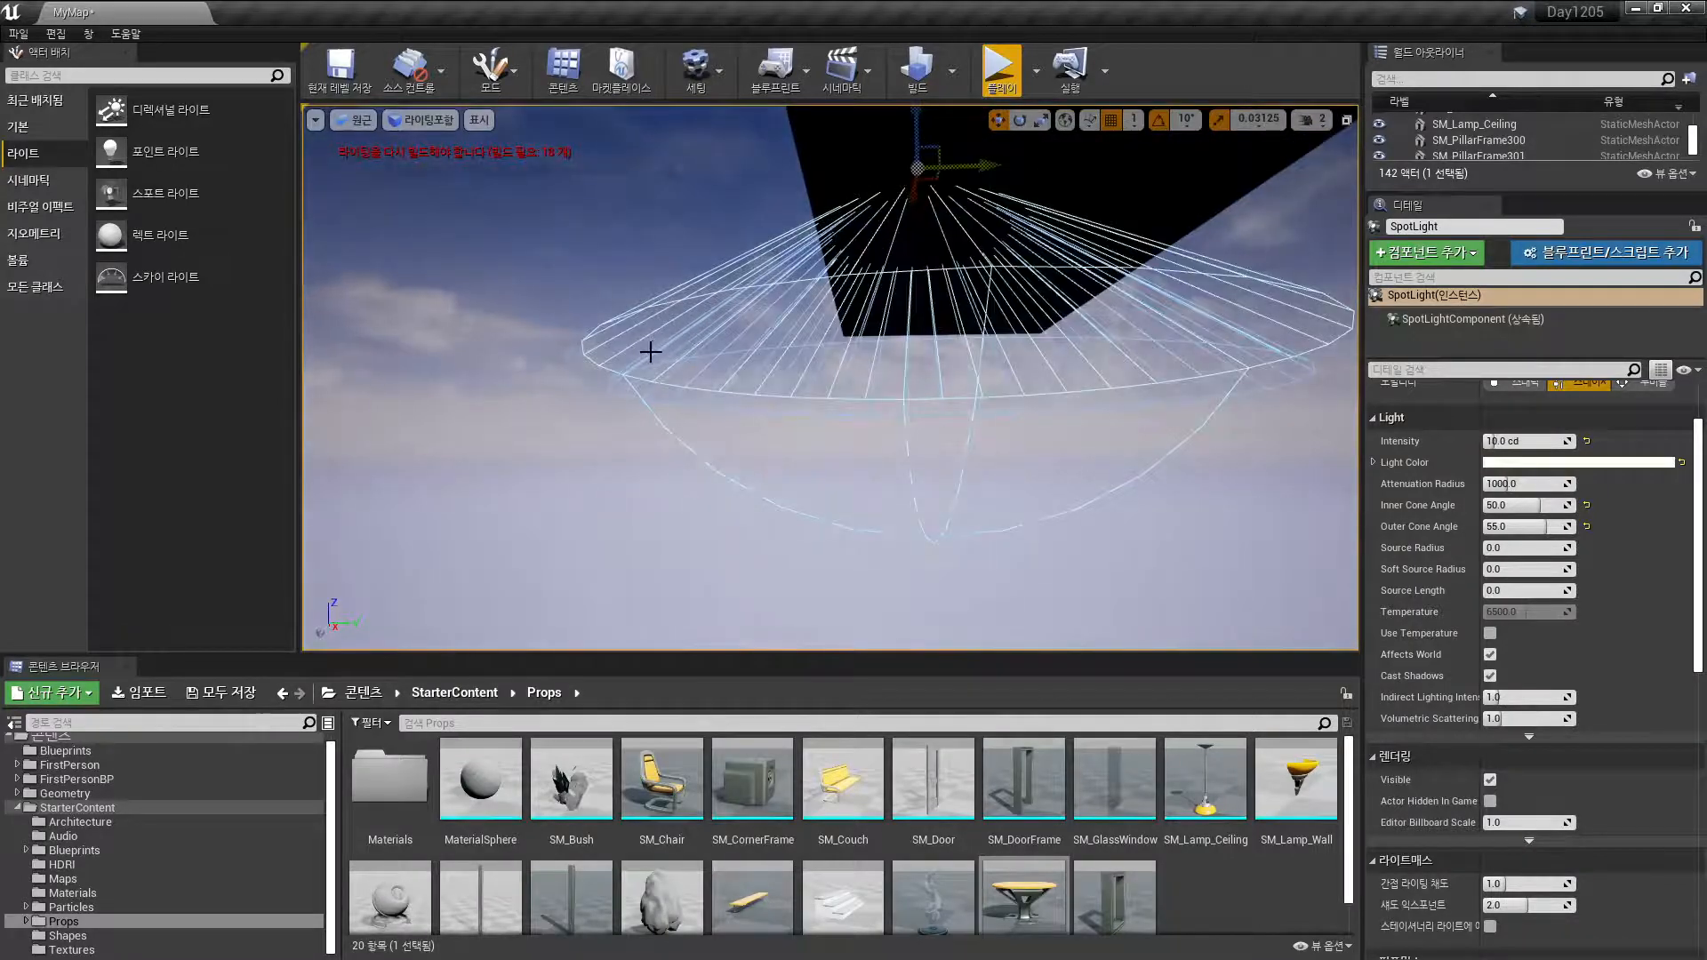
pyautogui.moveTo(650, 352); pyautogui.dragTo(650, 352, button='right')
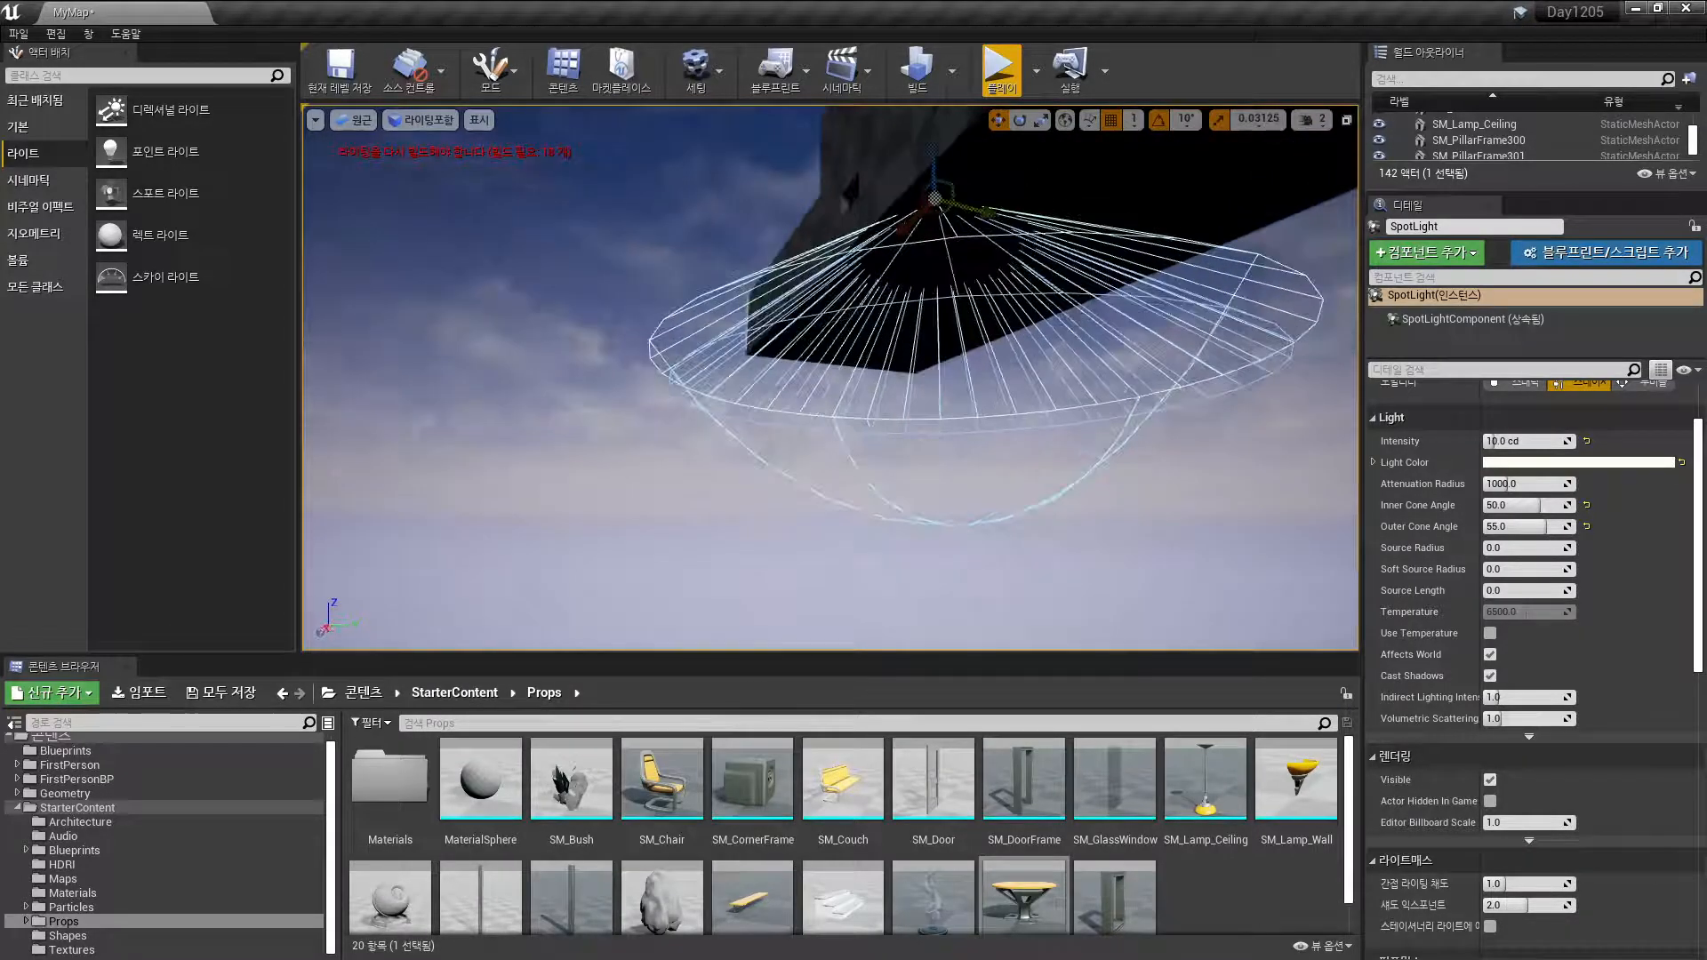
pyautogui.moveTo(610, 438); pyautogui.dragTo(610, 438, button='right')
pyautogui.moveTo(1165, 509); pyautogui.dragTo(1164, 509, button='right')
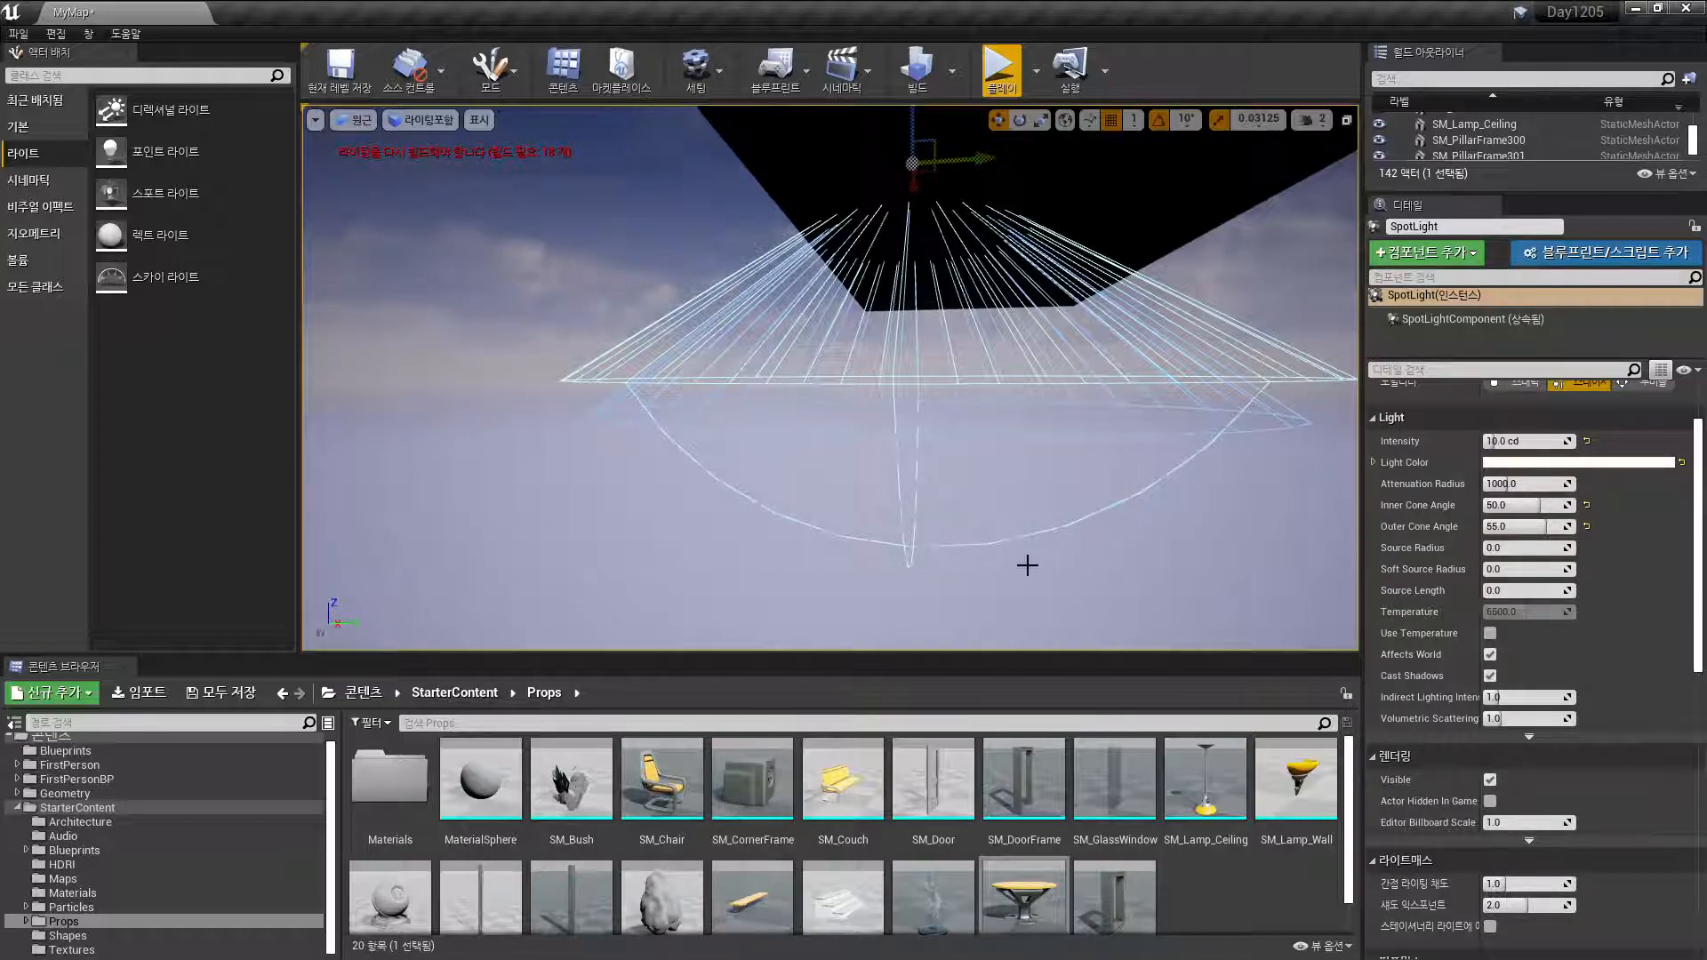
pyautogui.moveTo(889, 383); pyautogui.dragTo(806, 415, button='right')
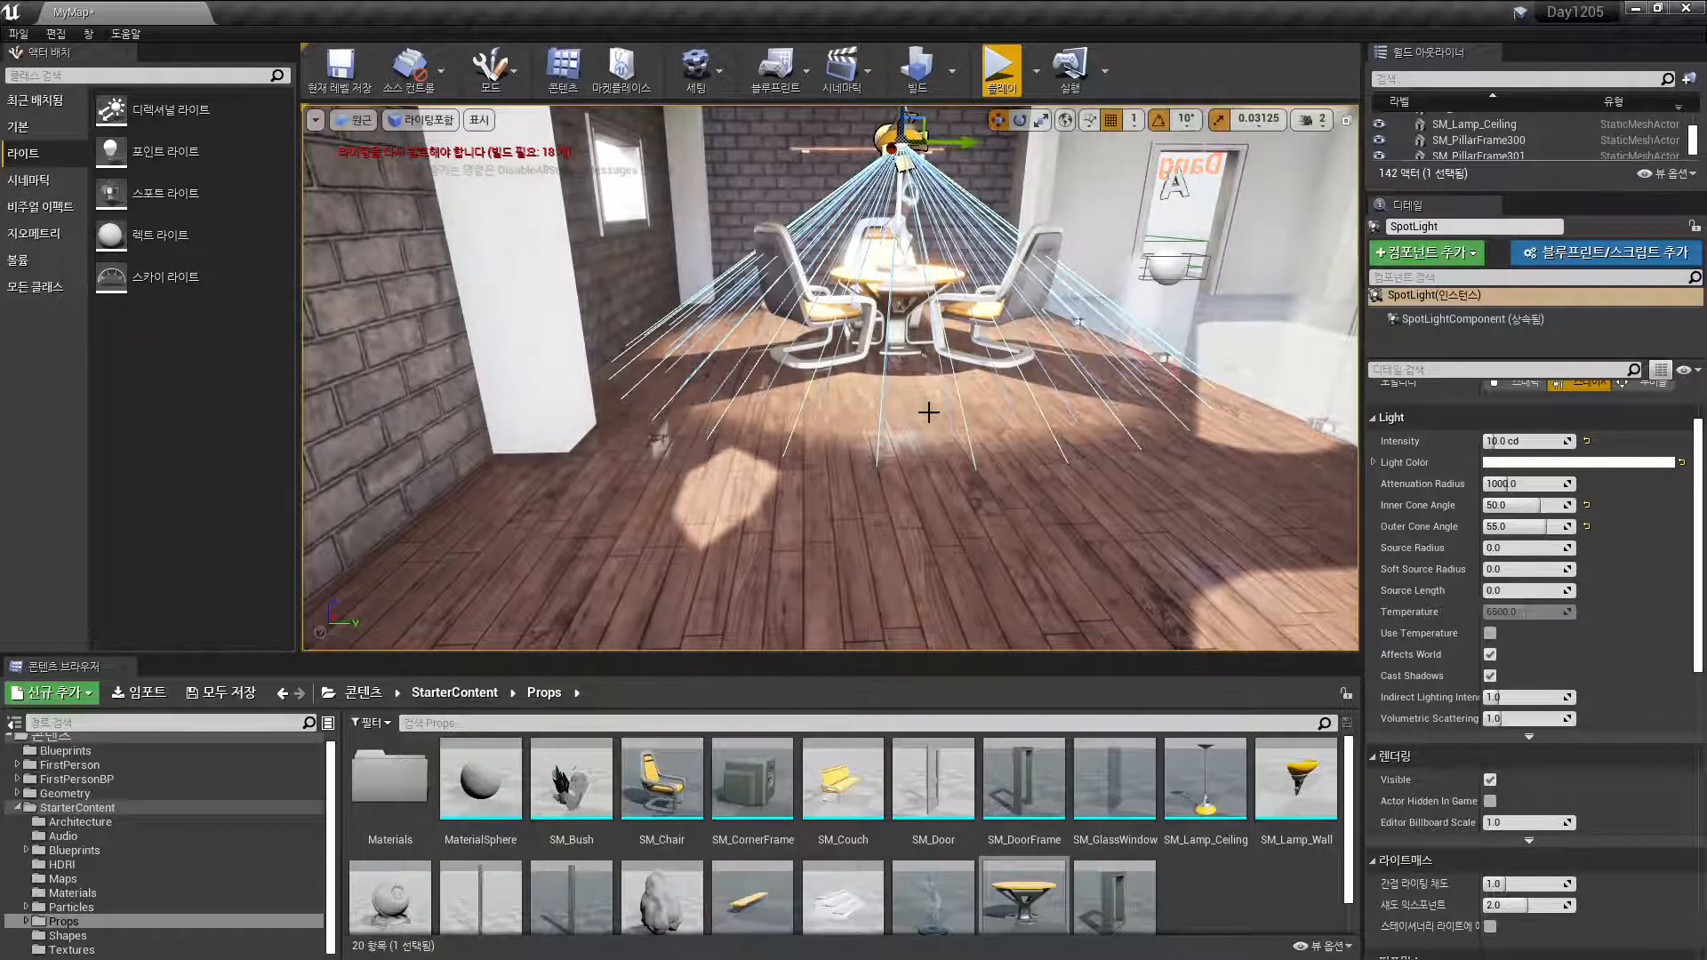
# Inspect how far the SpotLight's attenuation boundary extends below the room's floor
pyautogui.moveTo(1074, 507); pyautogui.dragTo(1075, 396, button='right')
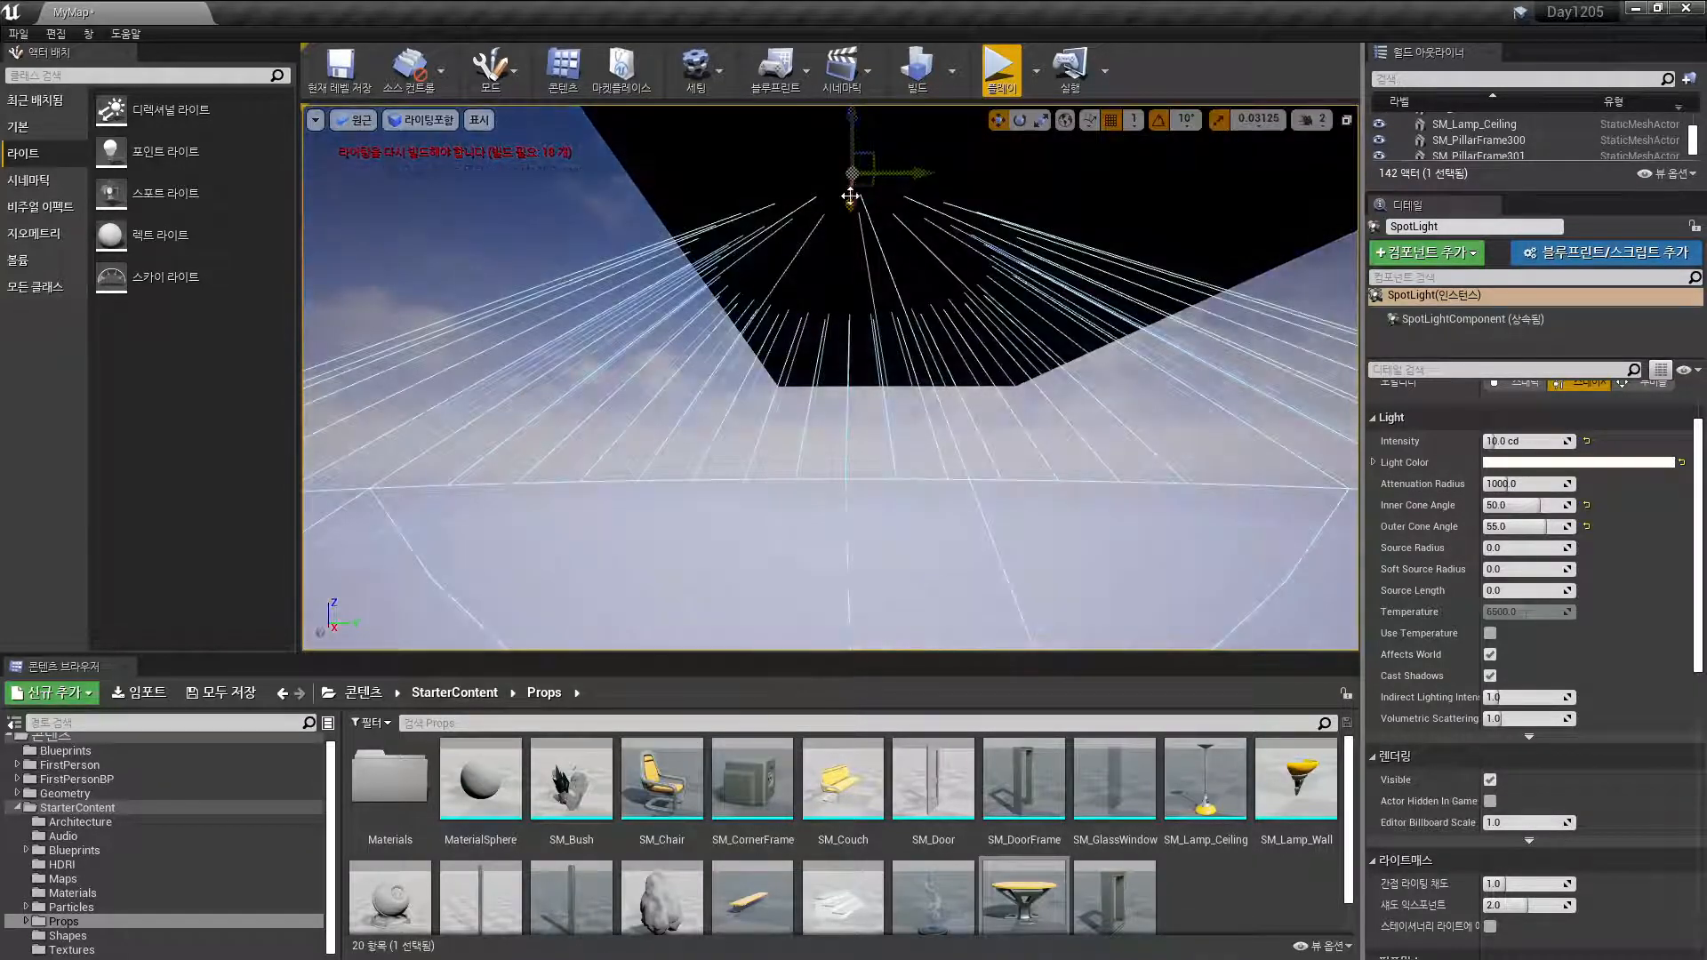
pyautogui.moveTo(918, 382); pyautogui.dragTo(918, 498, button='right')
pyautogui.scroll(-4, 918, 382)
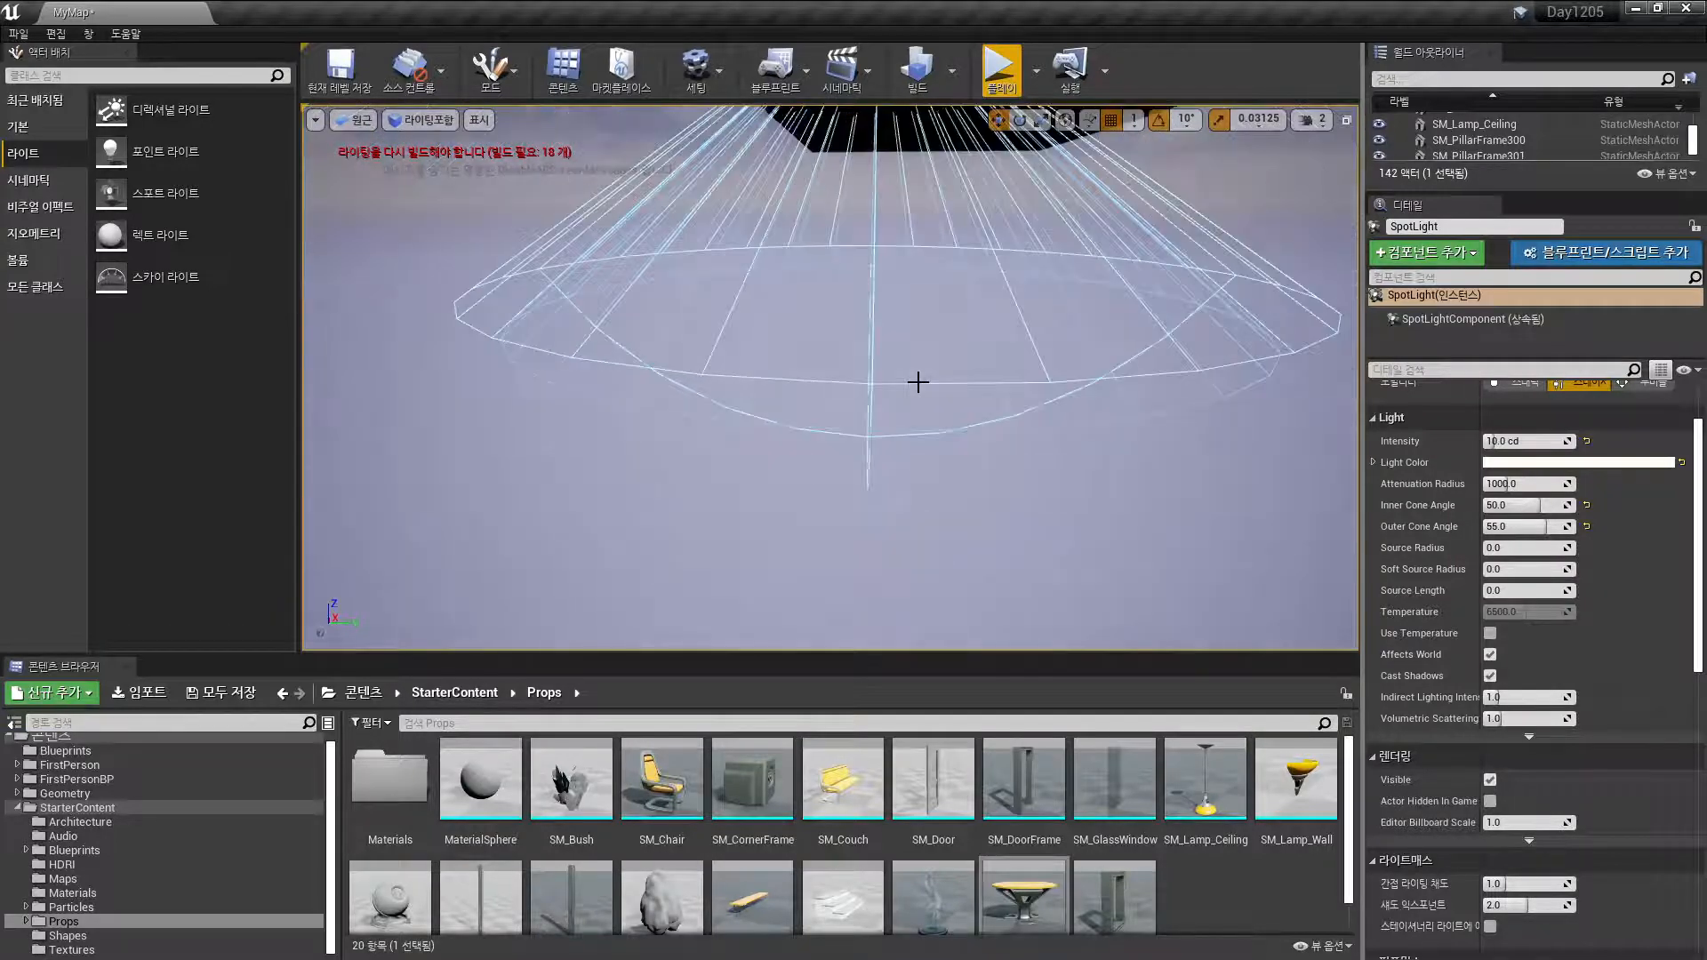
pyautogui.scroll(-3, 918, 382)
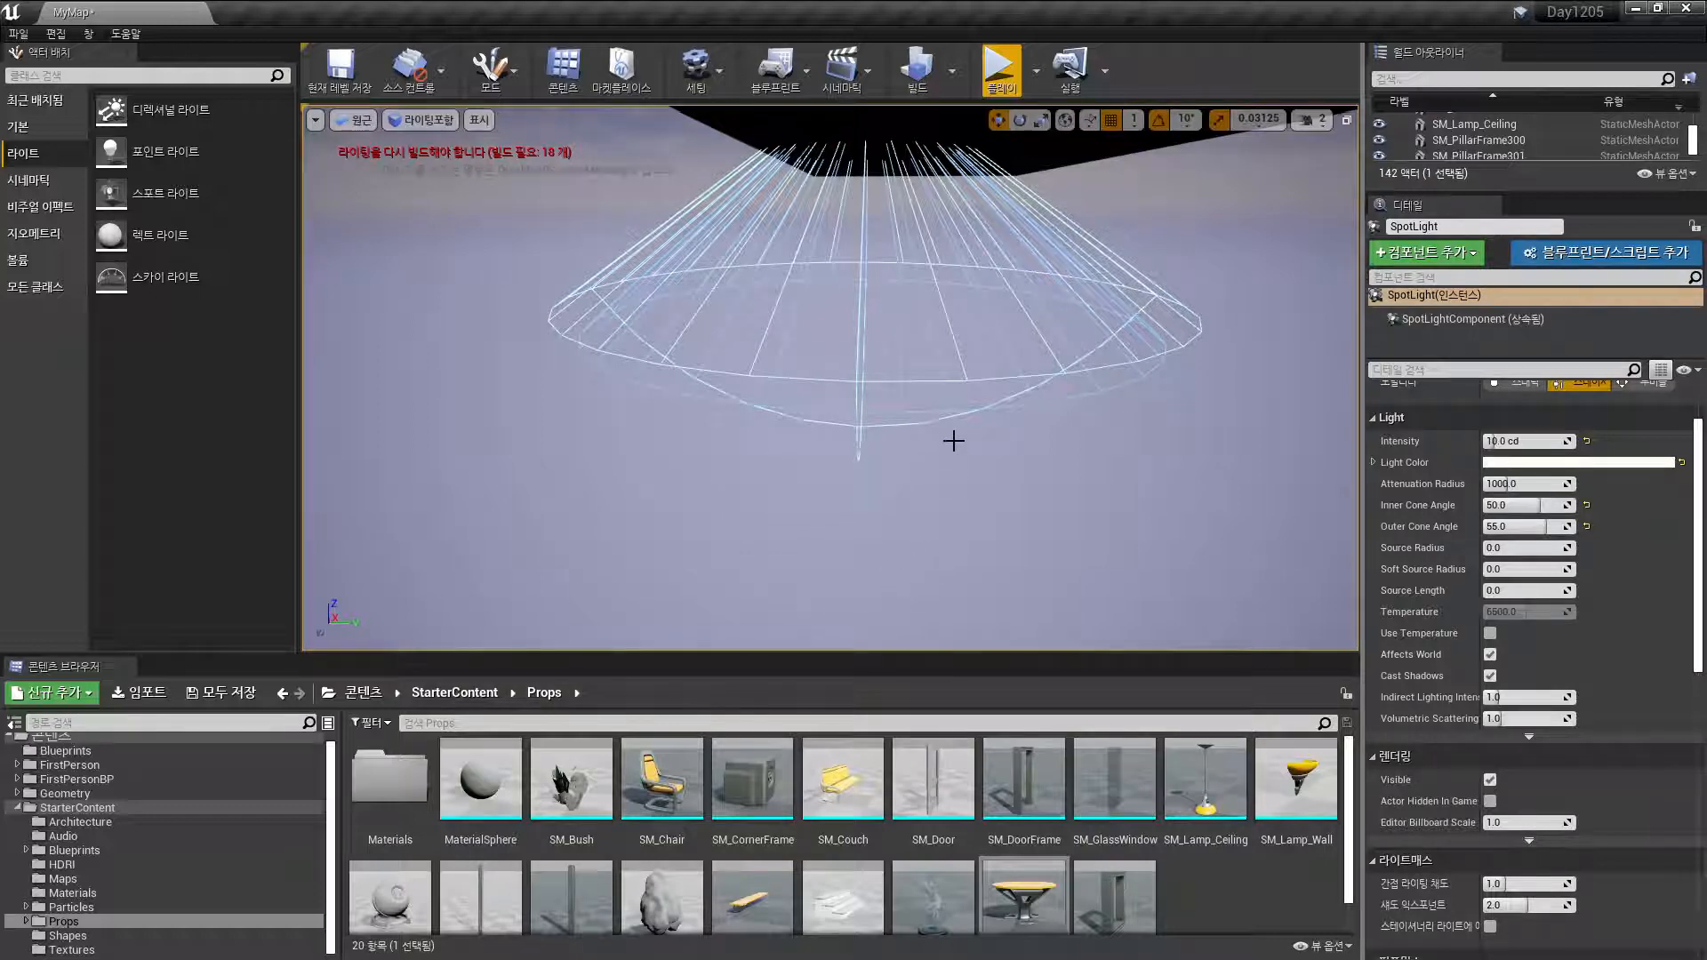
pyautogui.moveTo(1444, 495)
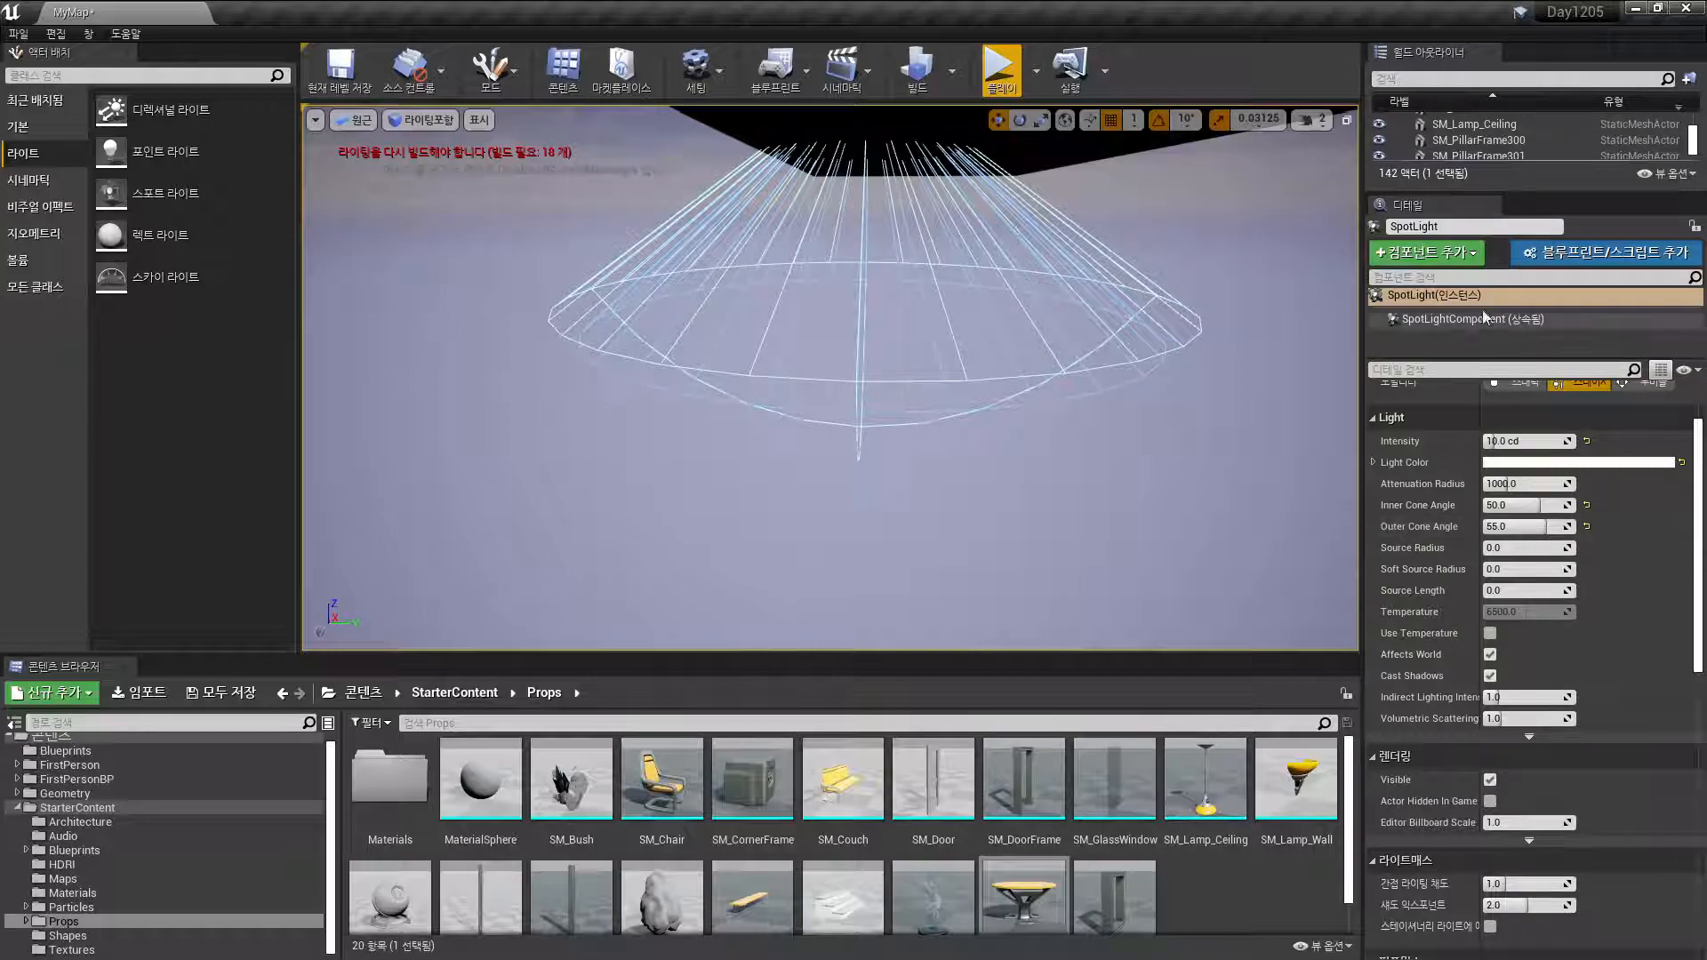
# Reduce the SpotLight's attenuation radius to about 140 and compare the light on the table, chairs and floor
pyautogui.moveTo(1041, 281)
pyautogui.mouseDown(button='right')
pyautogui.moveTo(1036, 355)
pyautogui.moveTo(1041, 280)
pyautogui.moveTo(1053, 341)
pyautogui.moveTo(1049, 276)
pyautogui.mouseUp(button='right')
pyautogui.press('w')
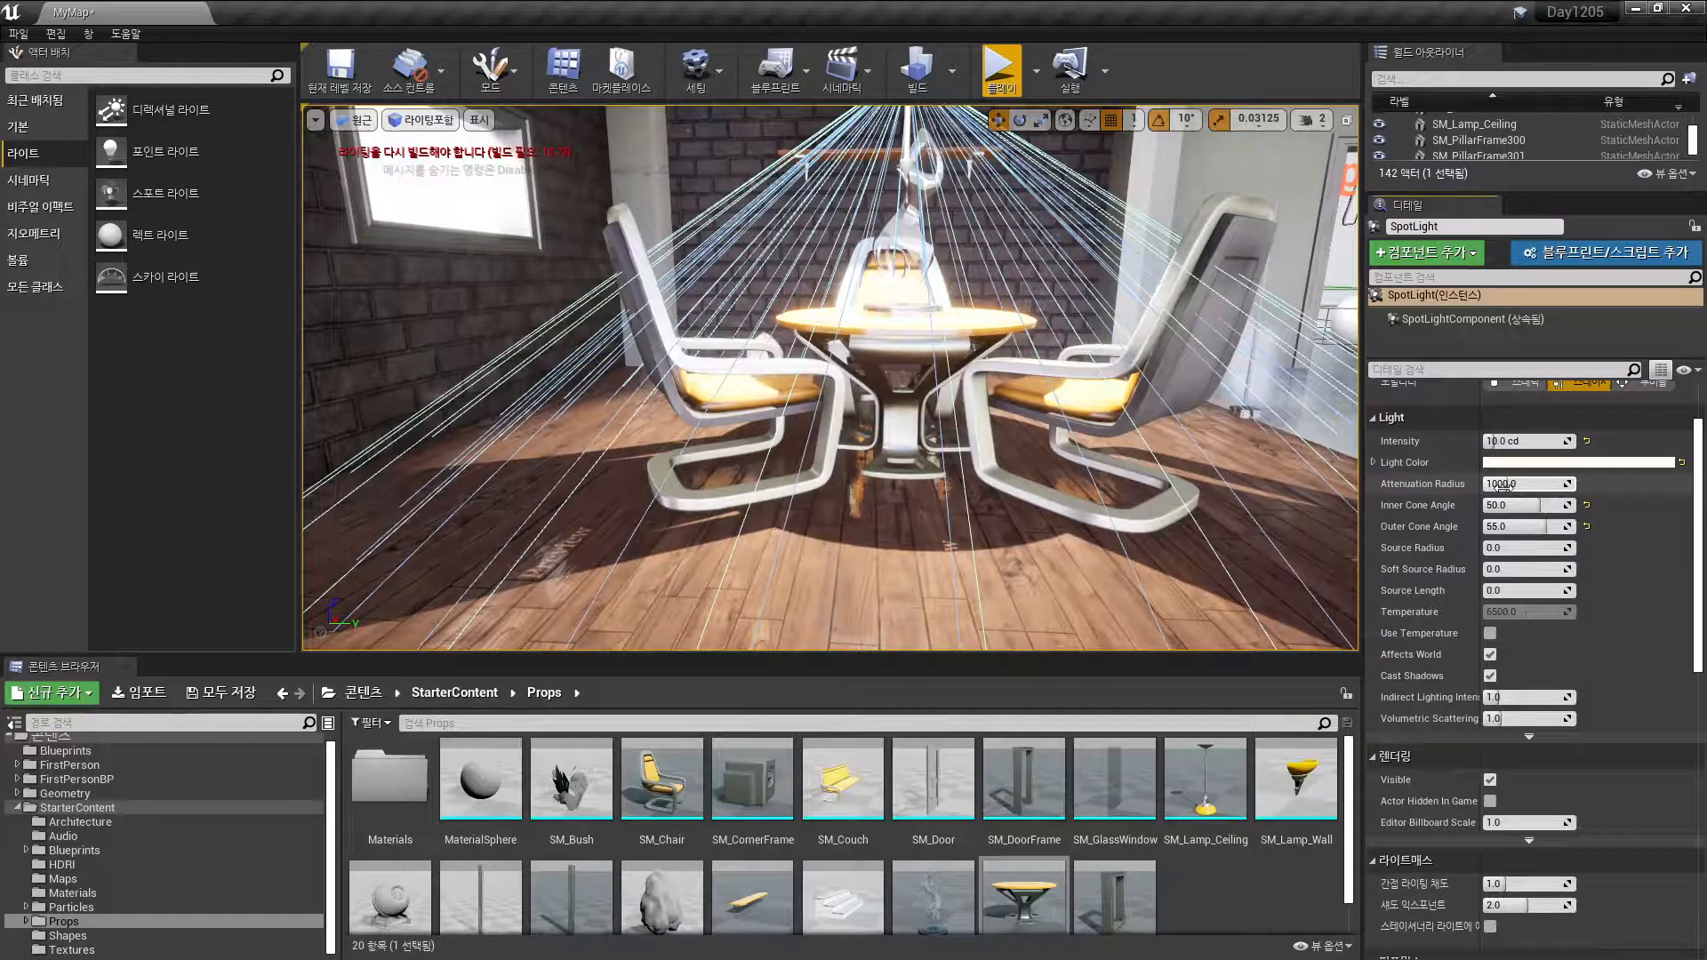
pyautogui.moveTo(1505, 483); pyautogui.dragTo(1487, 484)
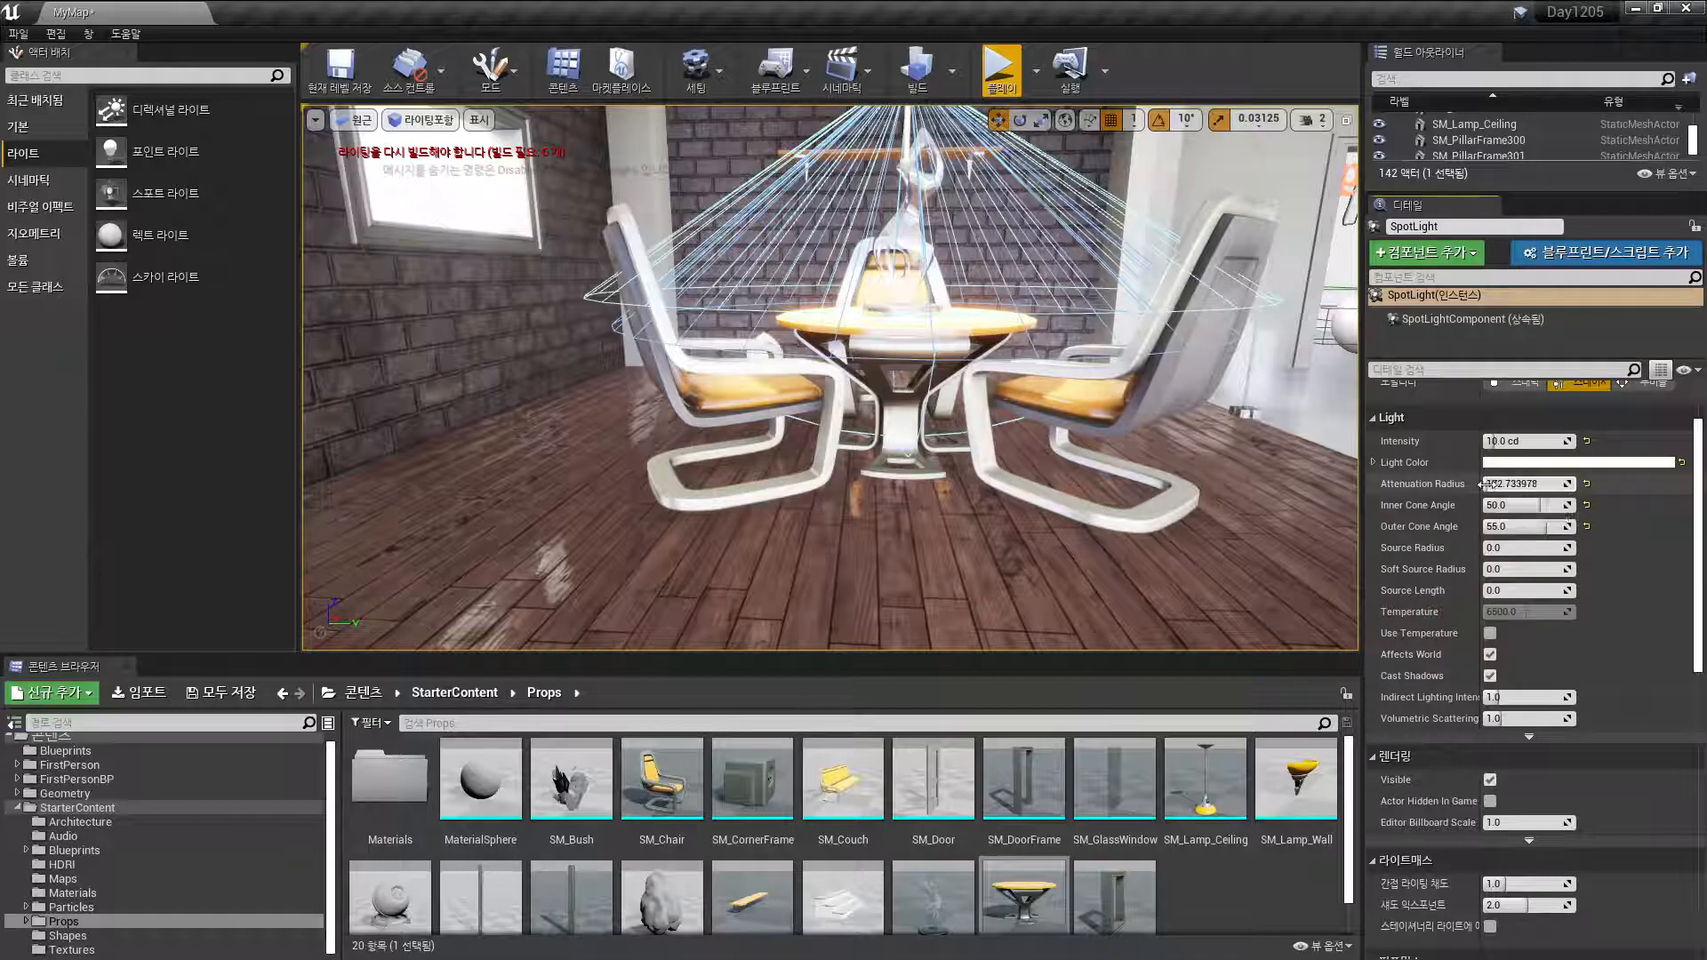
pyautogui.moveTo(1487, 485); pyautogui.dragTo(1479, 485)
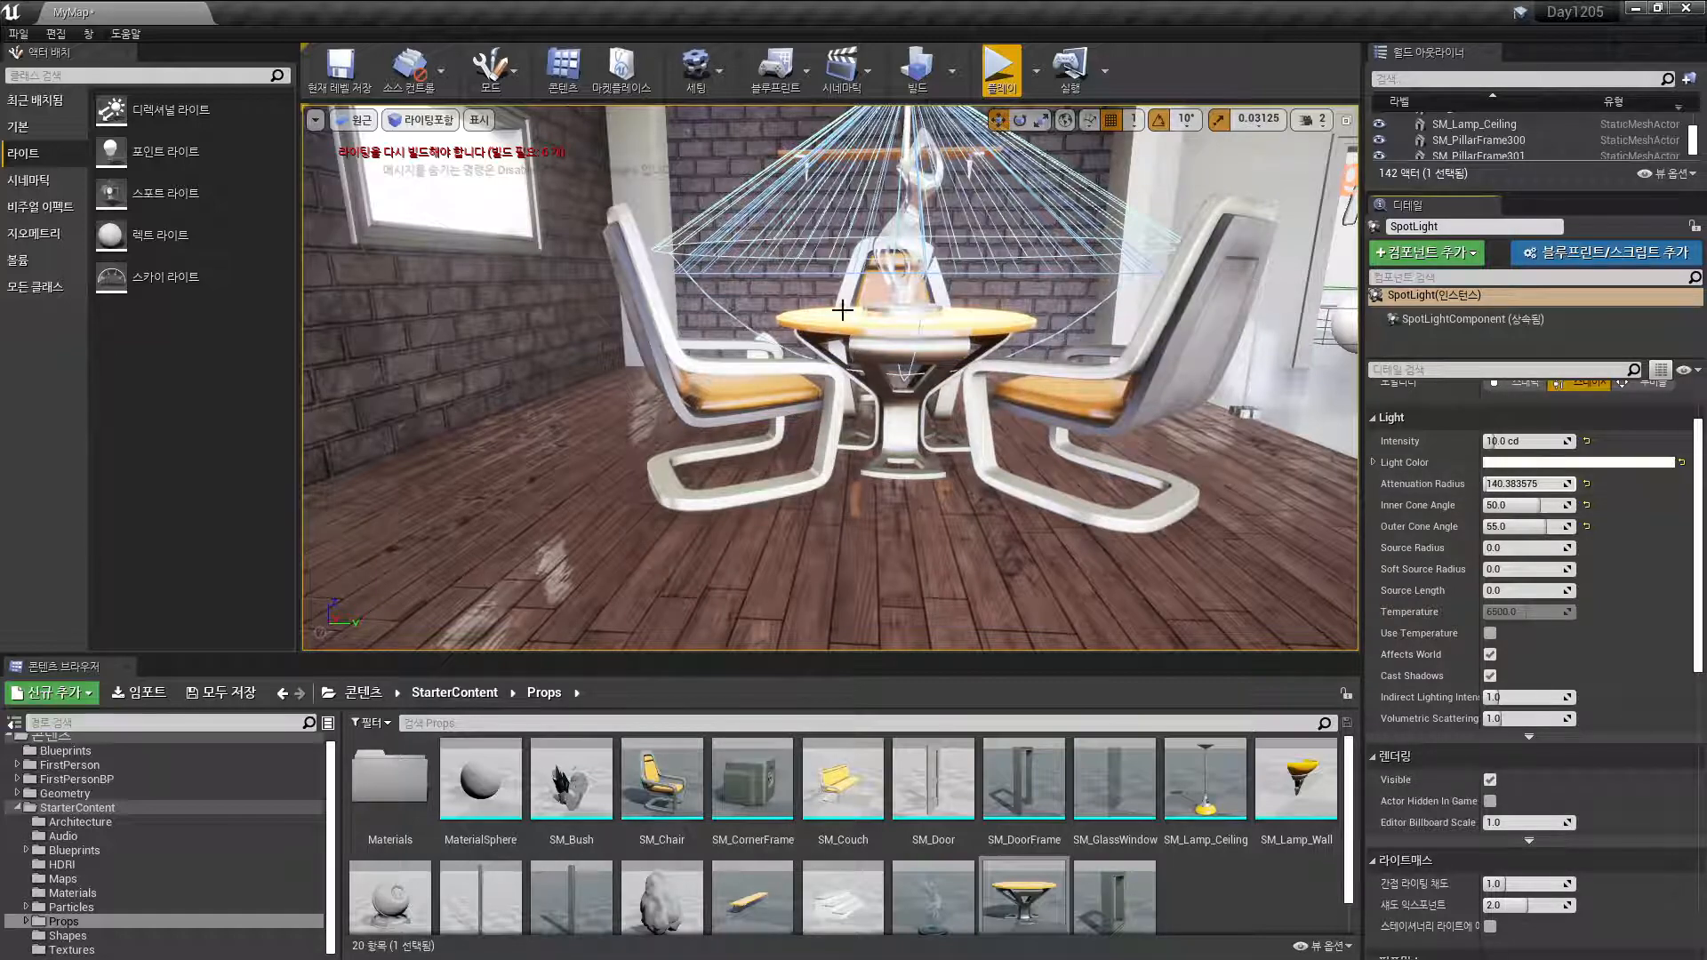
pyautogui.press('f')
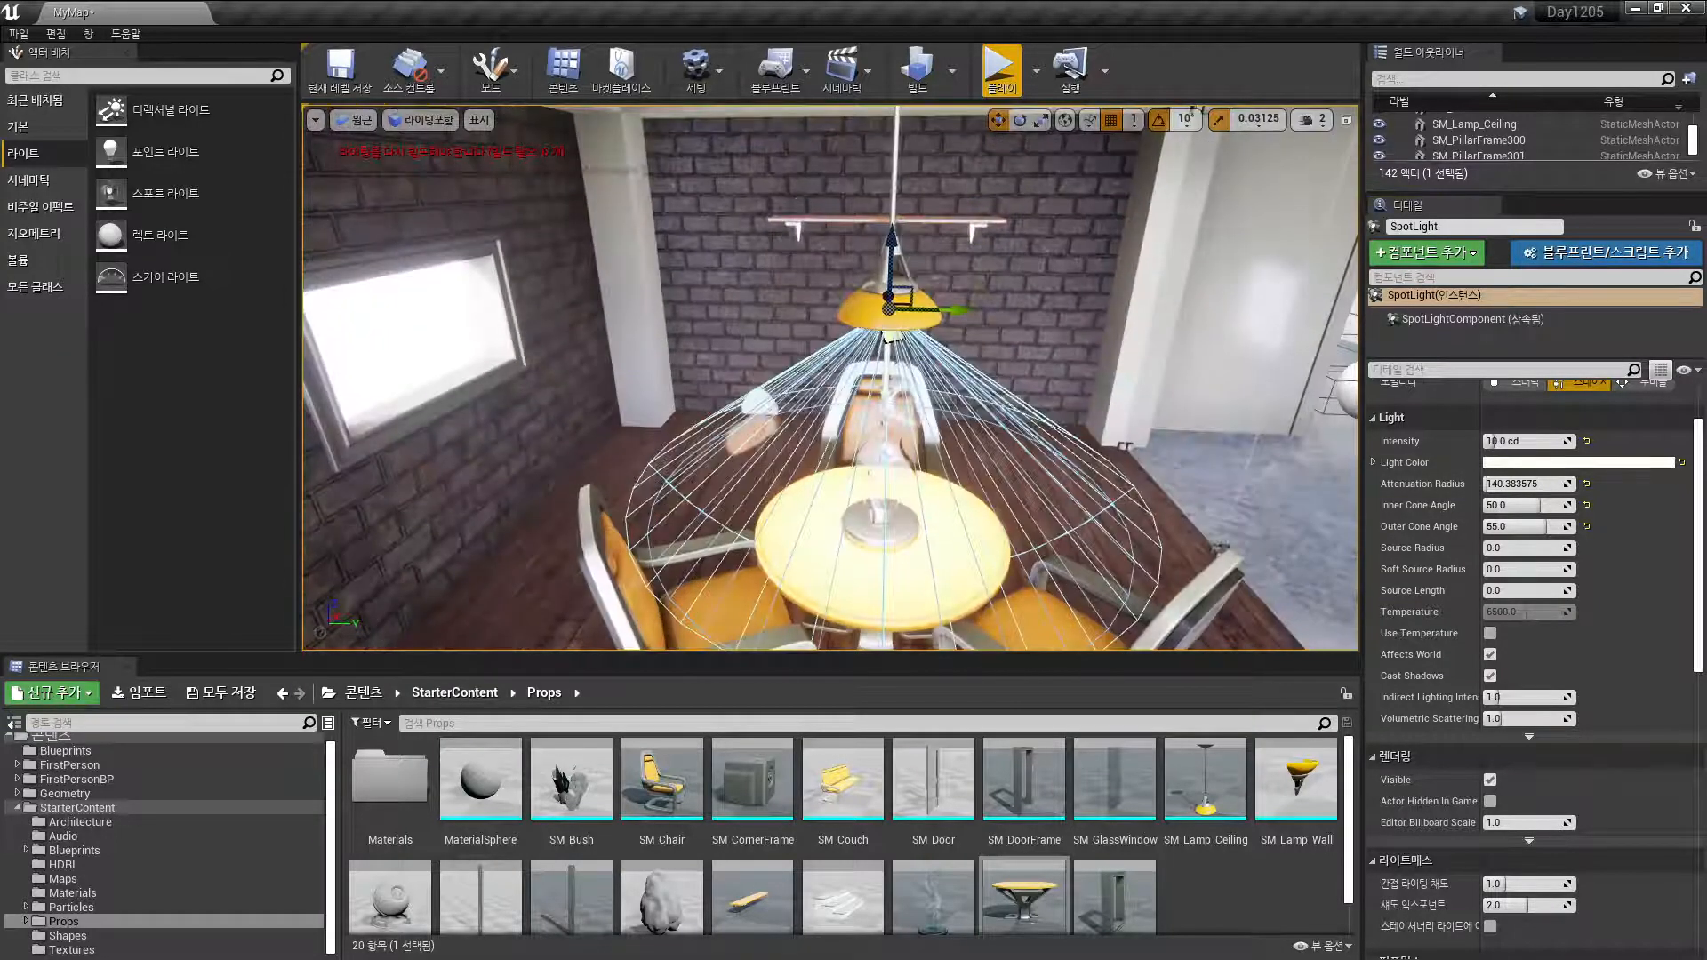
pyautogui.moveTo(859, 538); pyautogui.dragTo(851, 439, button='right')
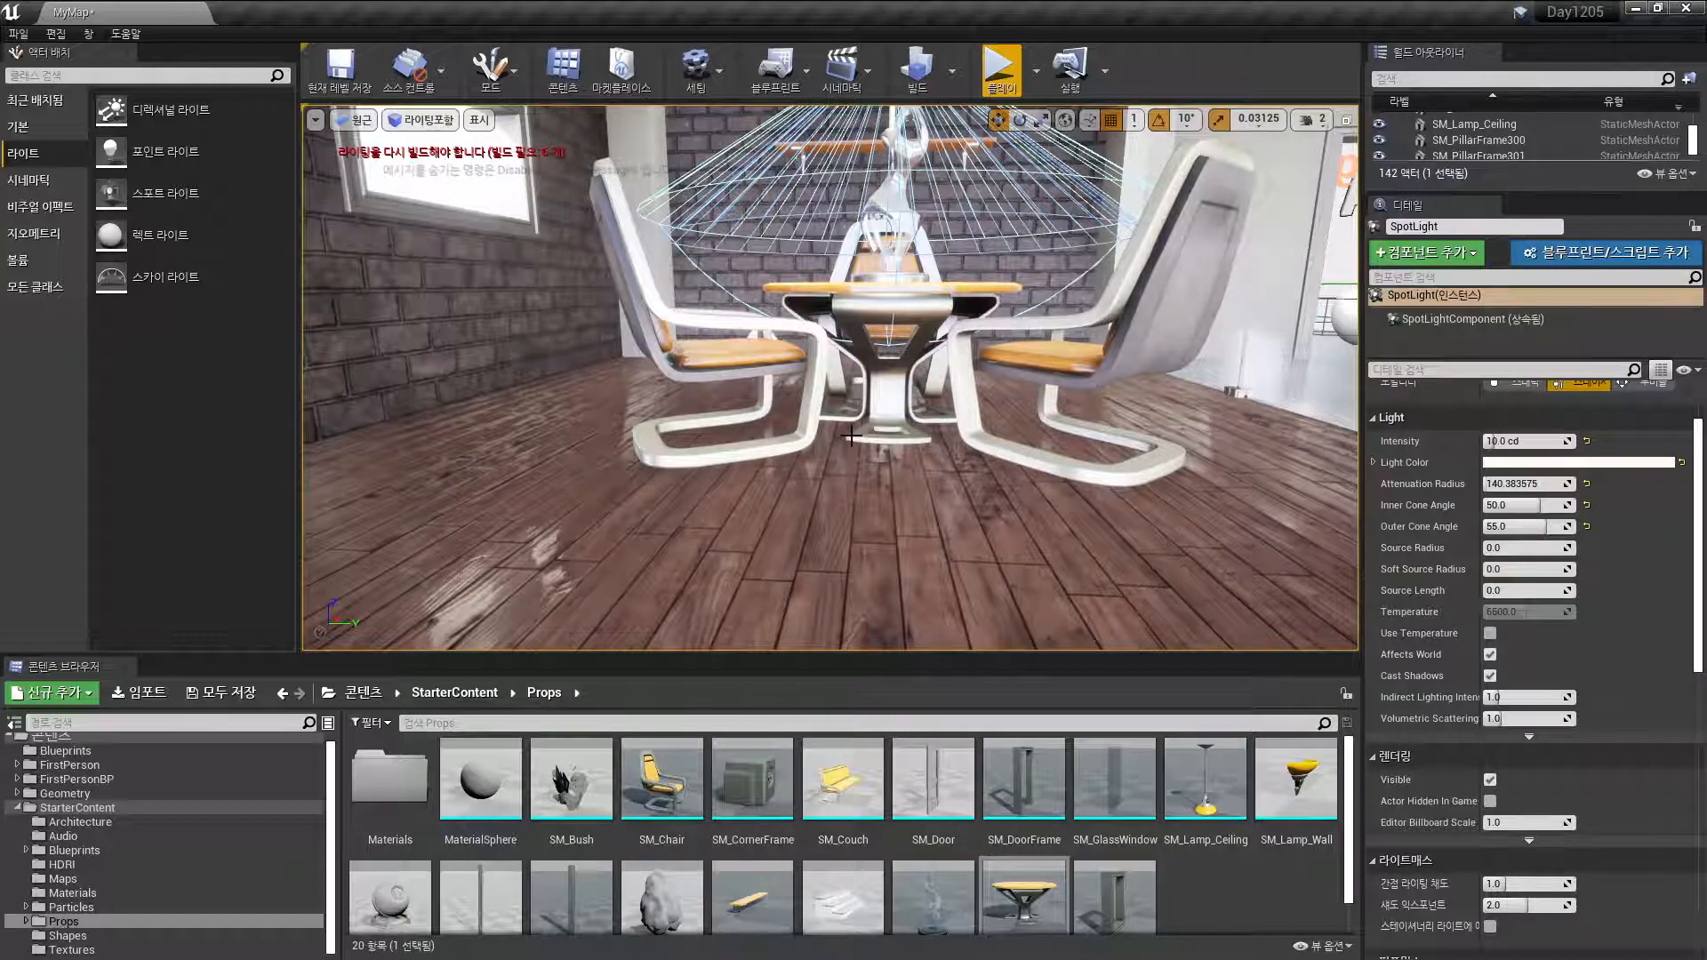
pyautogui.press('f')
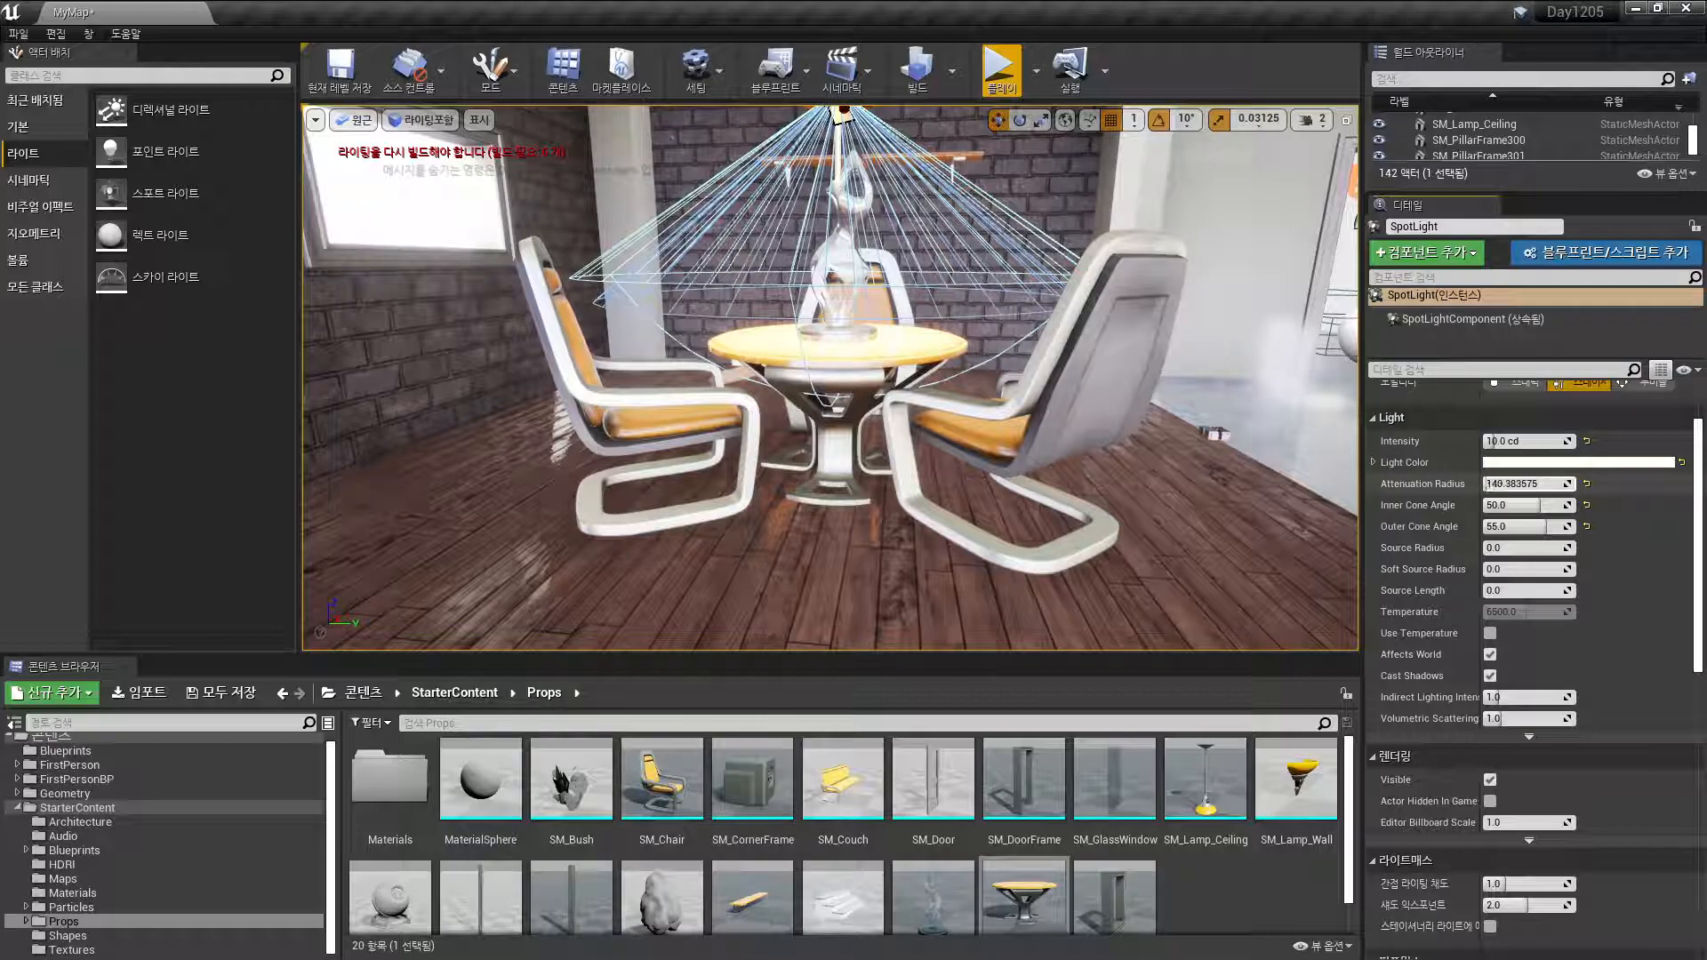
# Extend the SpotLight's attenuation radius past the floor and set it to 500
pyautogui.moveTo(1486, 484); pyautogui.dragTo(1565, 486)
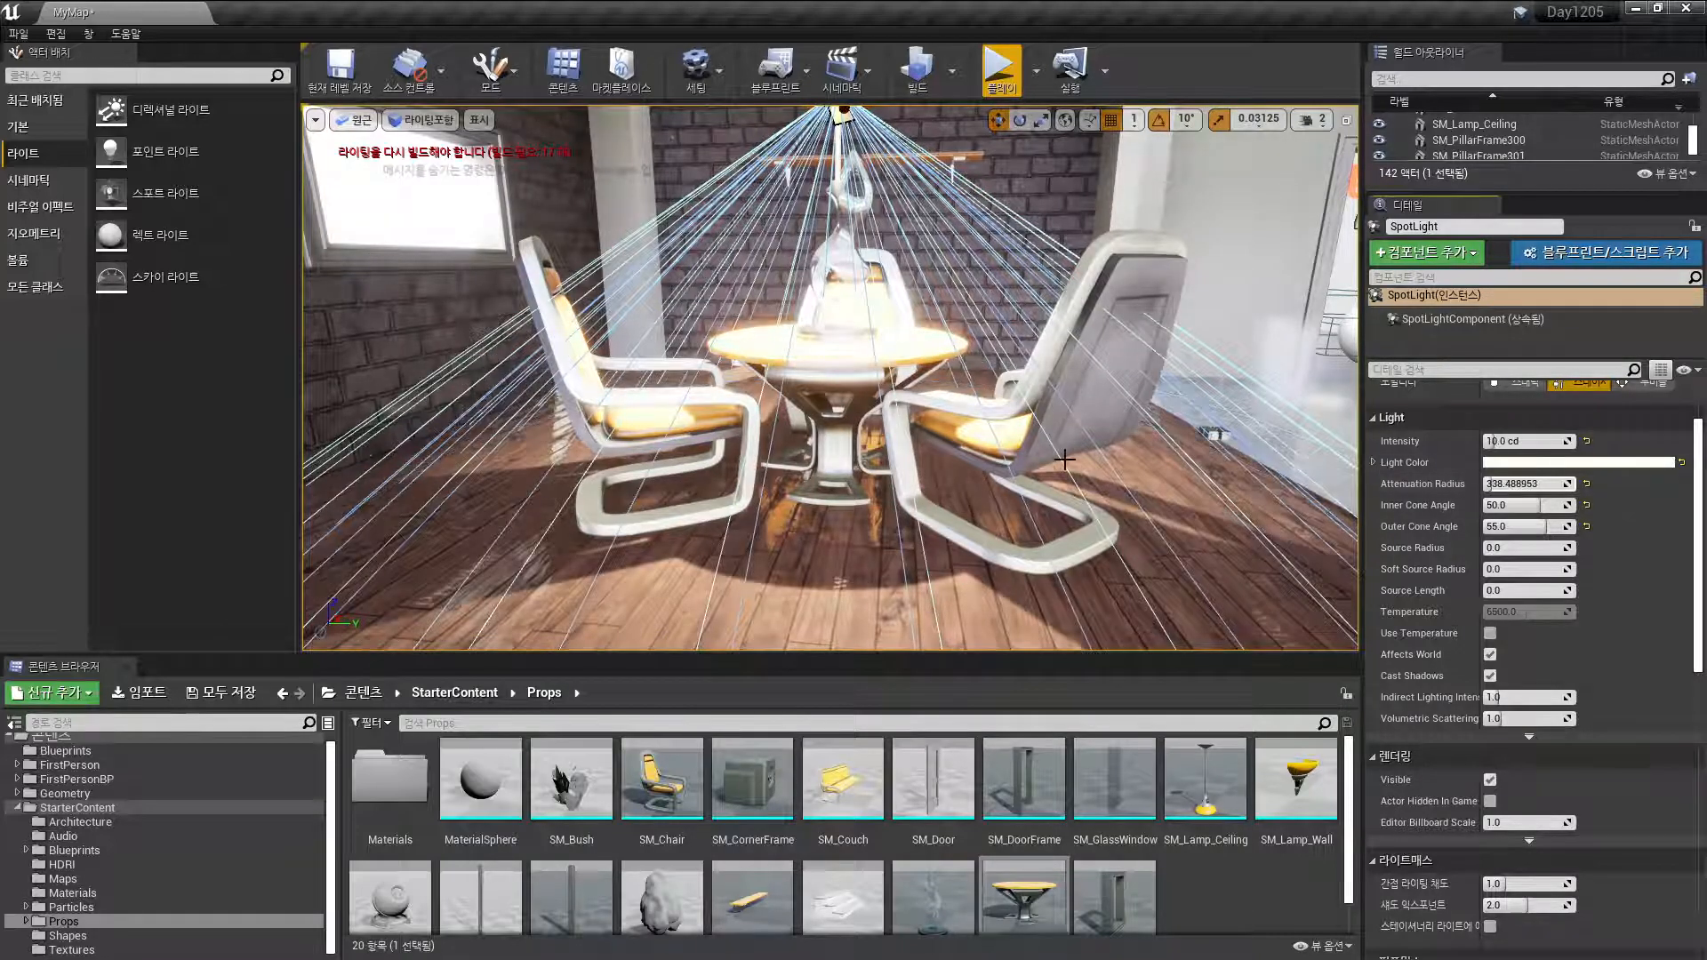
pyautogui.scroll(2, 1064, 460)
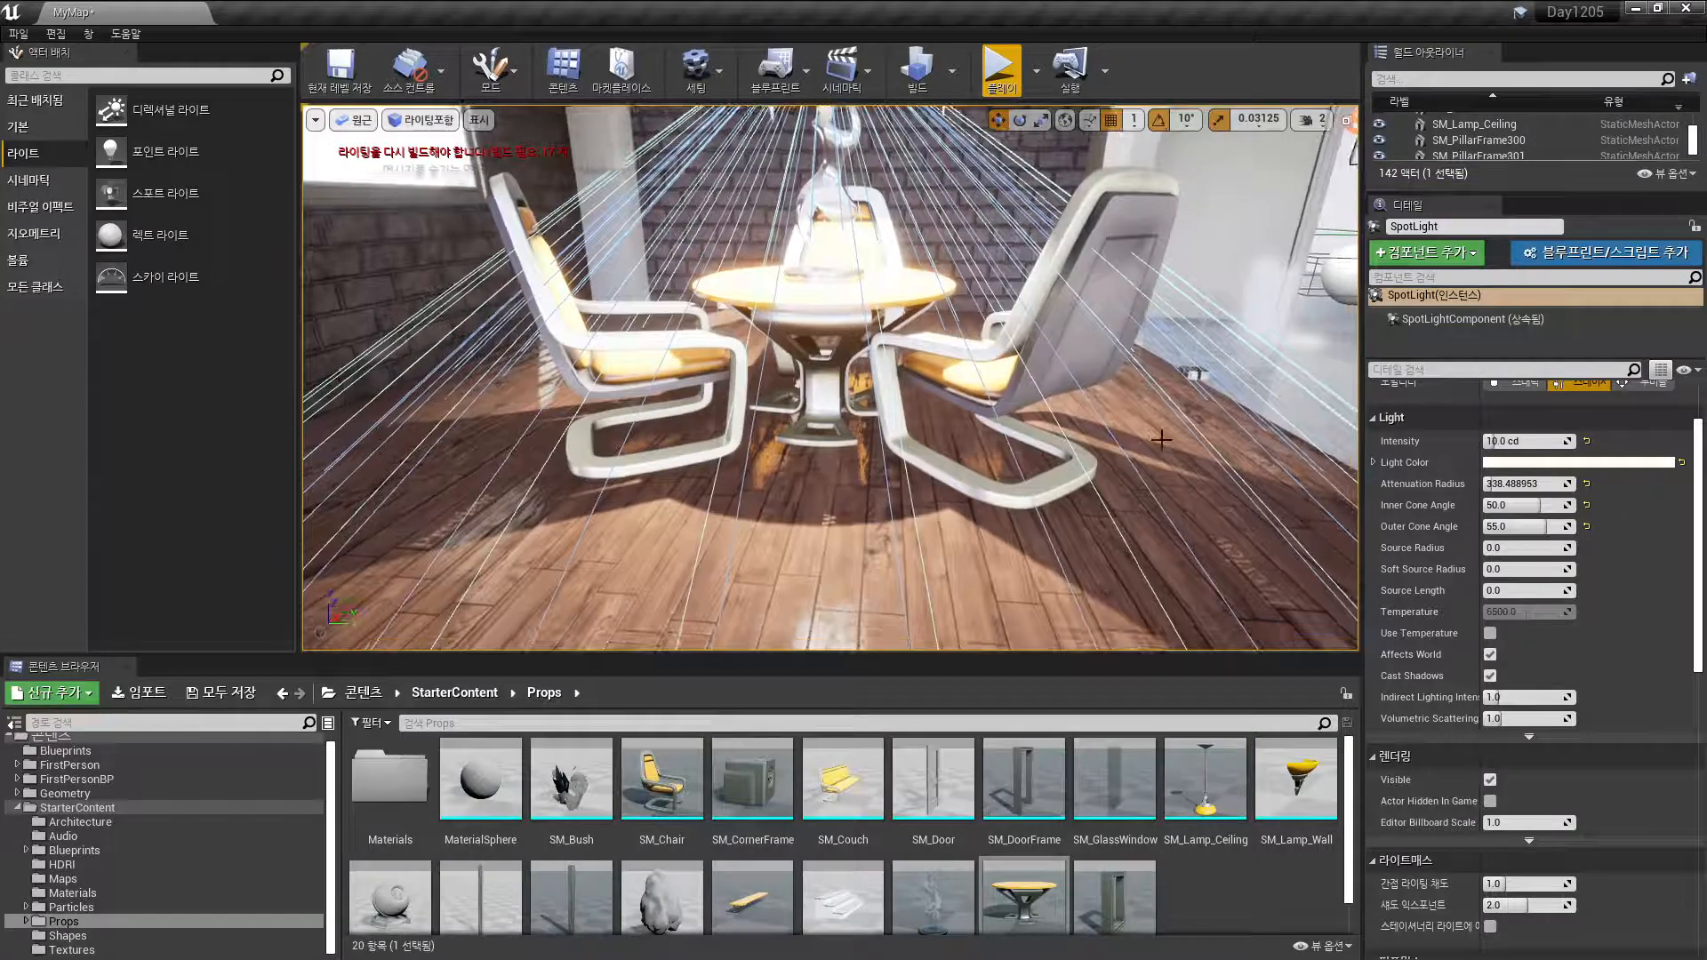
pyautogui.moveTo(1487, 485); pyautogui.dragTo(1511, 484)
pyautogui.click(1502, 485)
pyautogui.write('50')
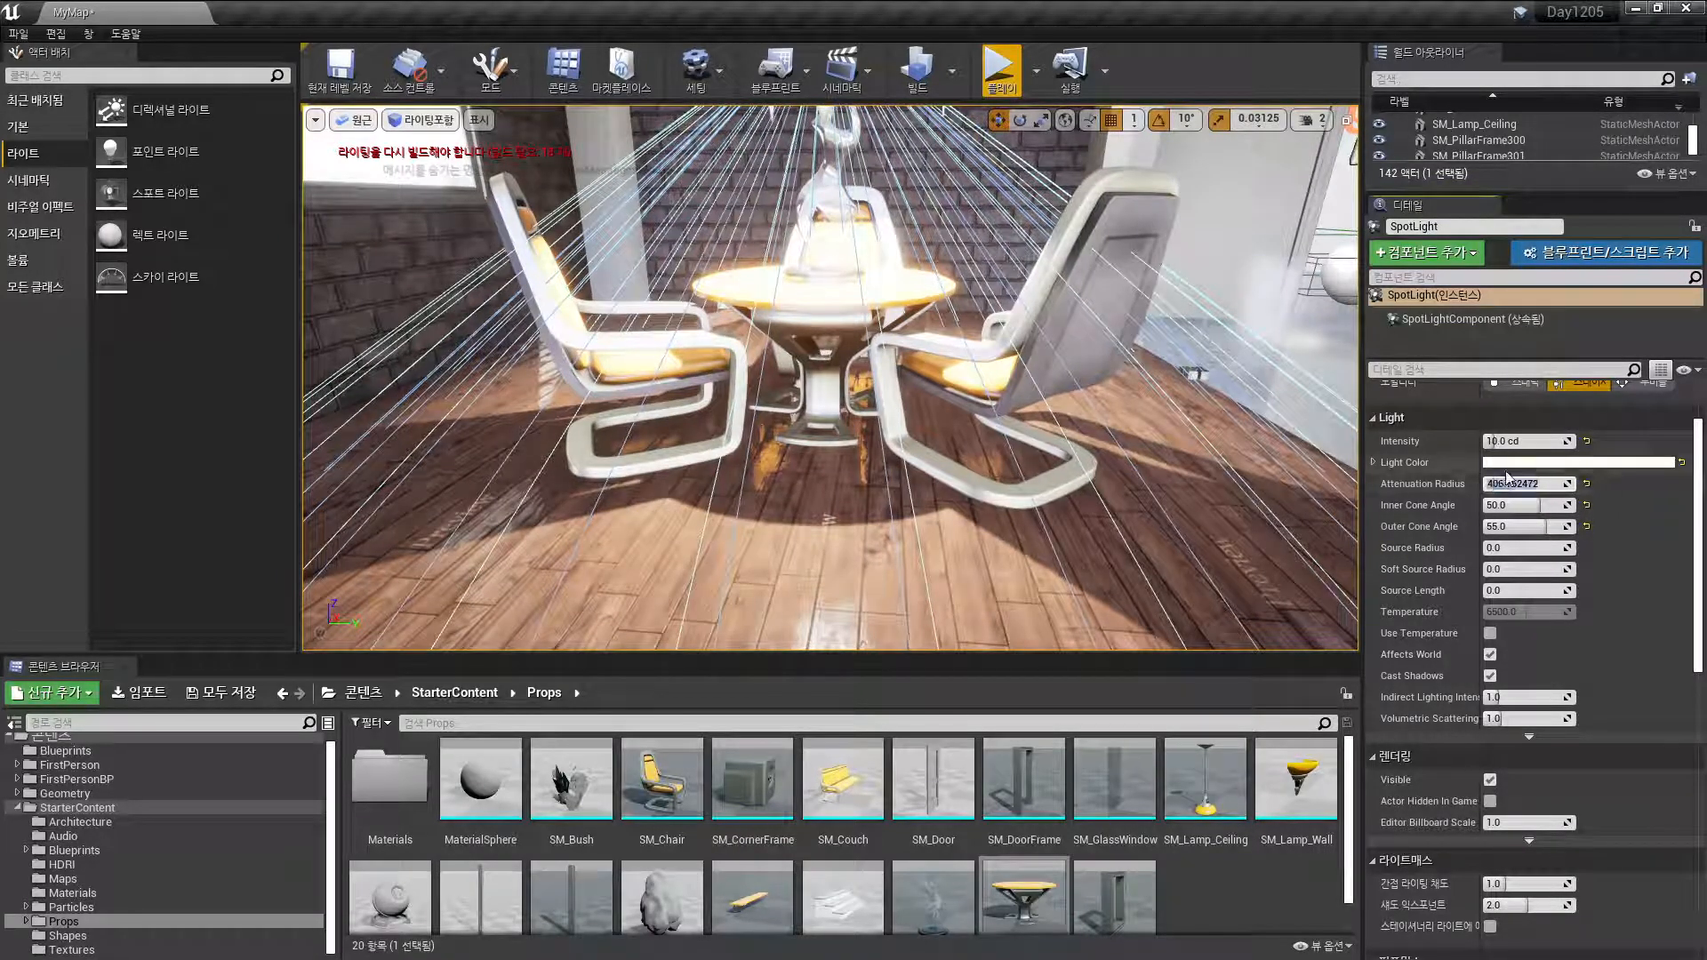
pyautogui.write('0')
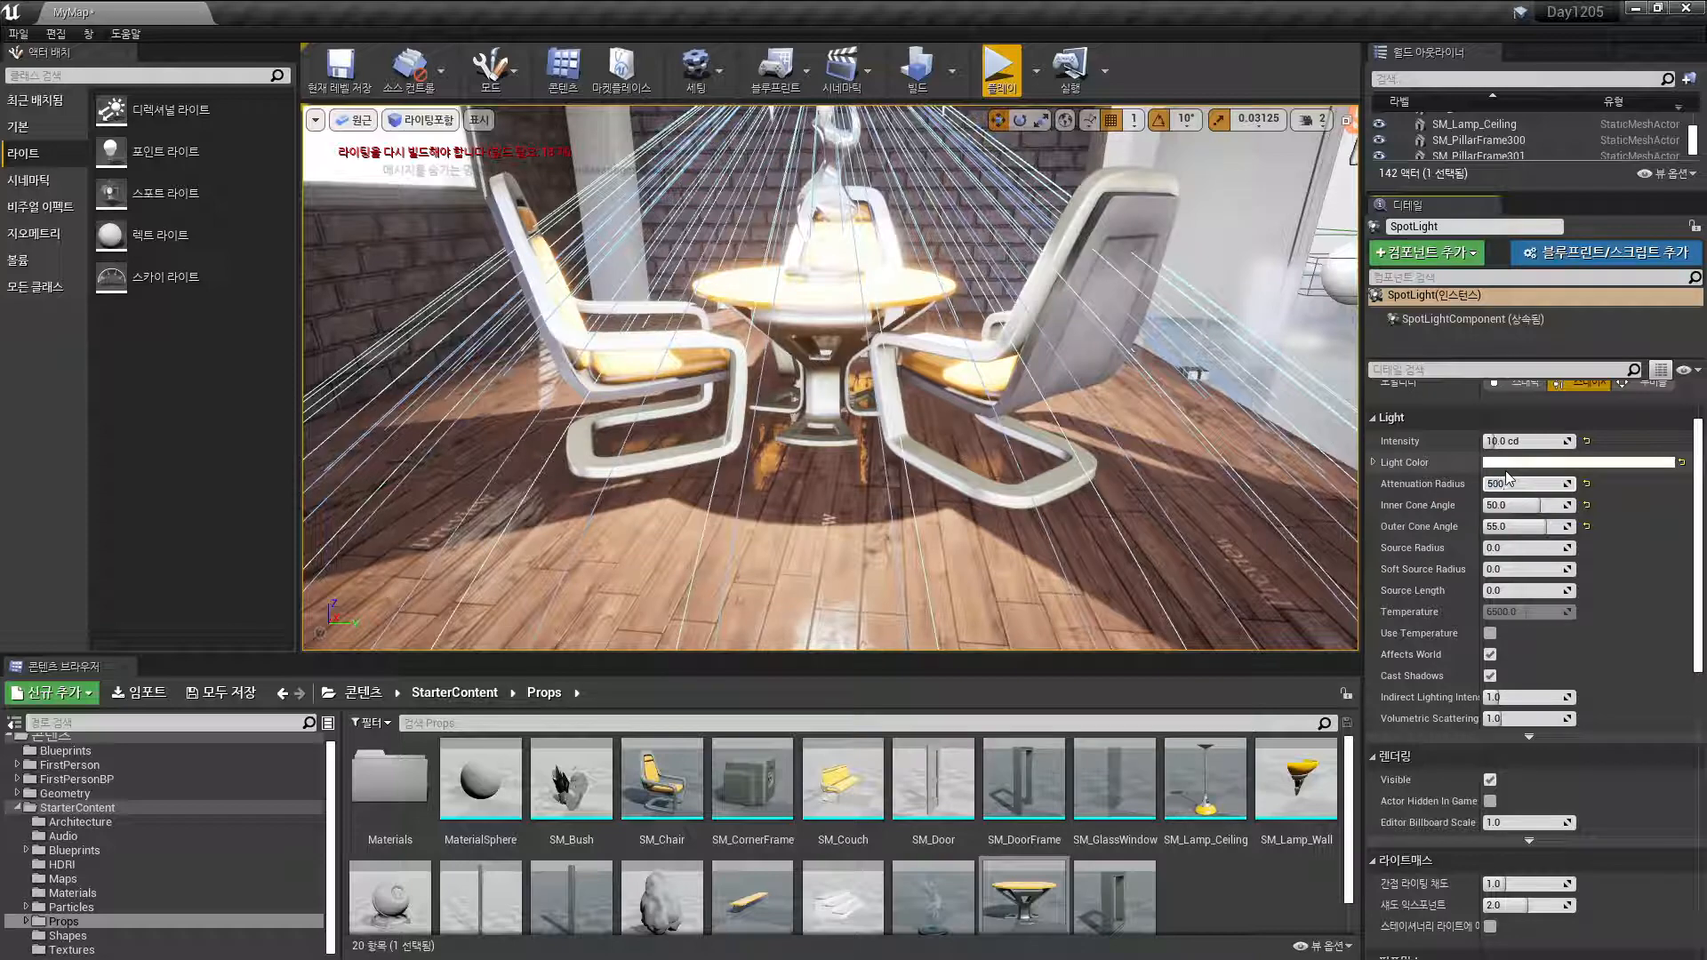
pyautogui.press('Return')
# Examine the lighting and shadows around the table and chairs from above and from floor level
pyautogui.moveTo(942, 360); pyautogui.dragTo(938, 400, button='right')
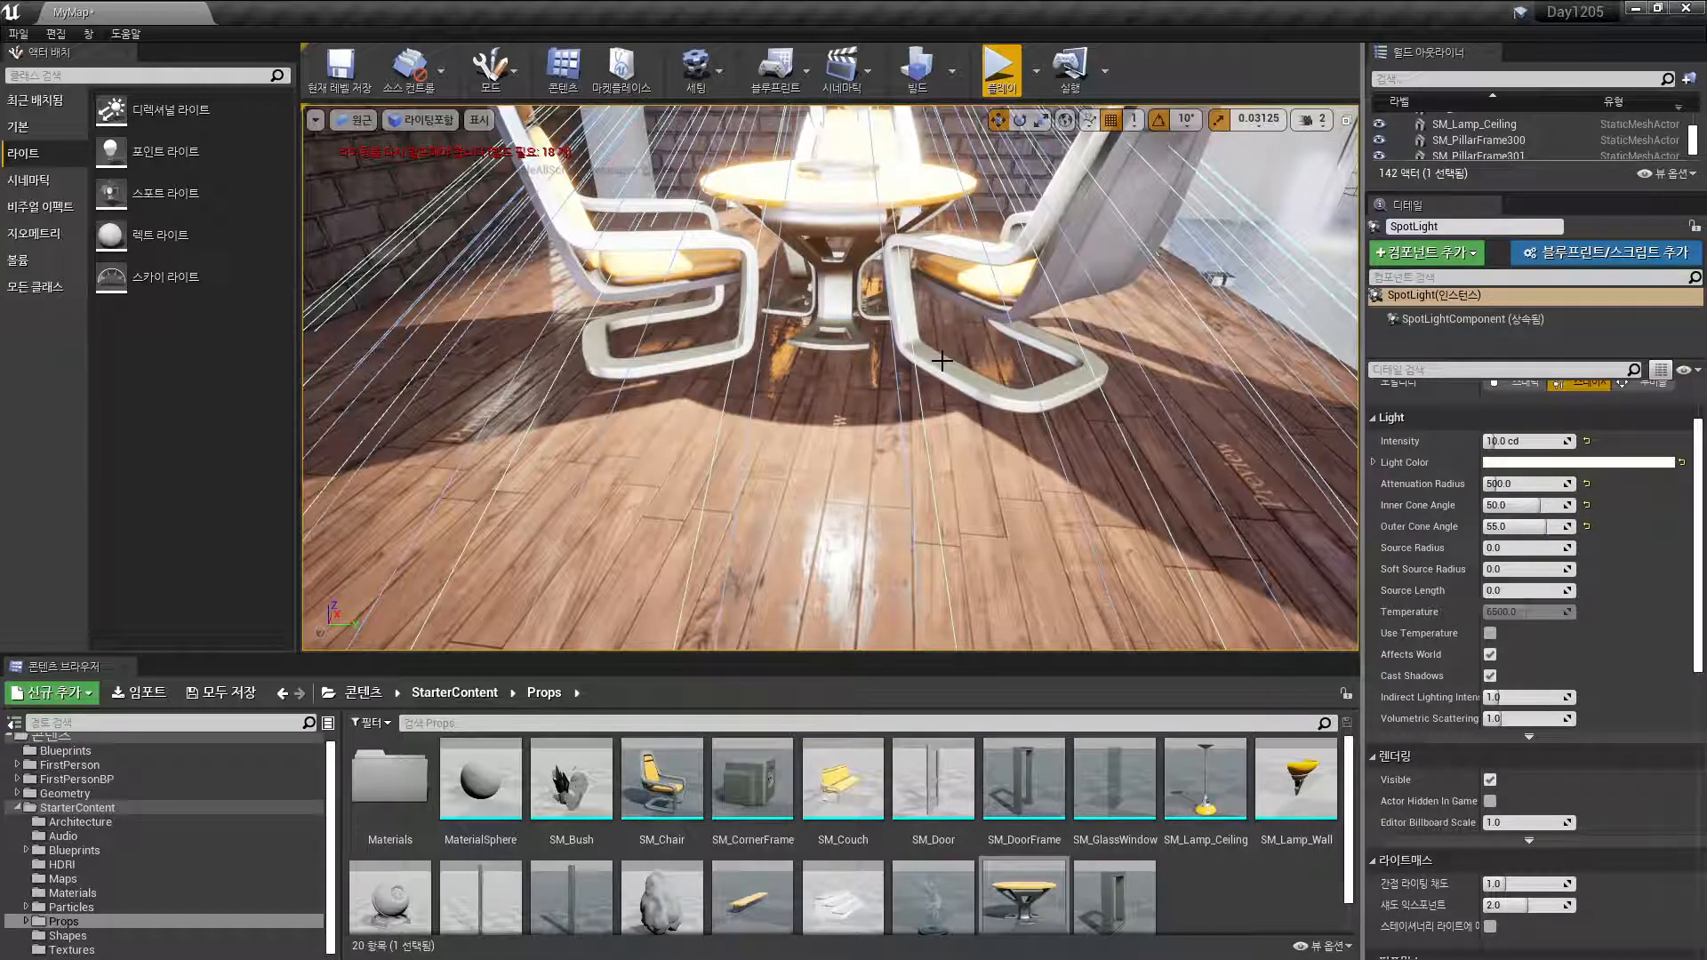
pyautogui.scroll(-3, 868, 345)
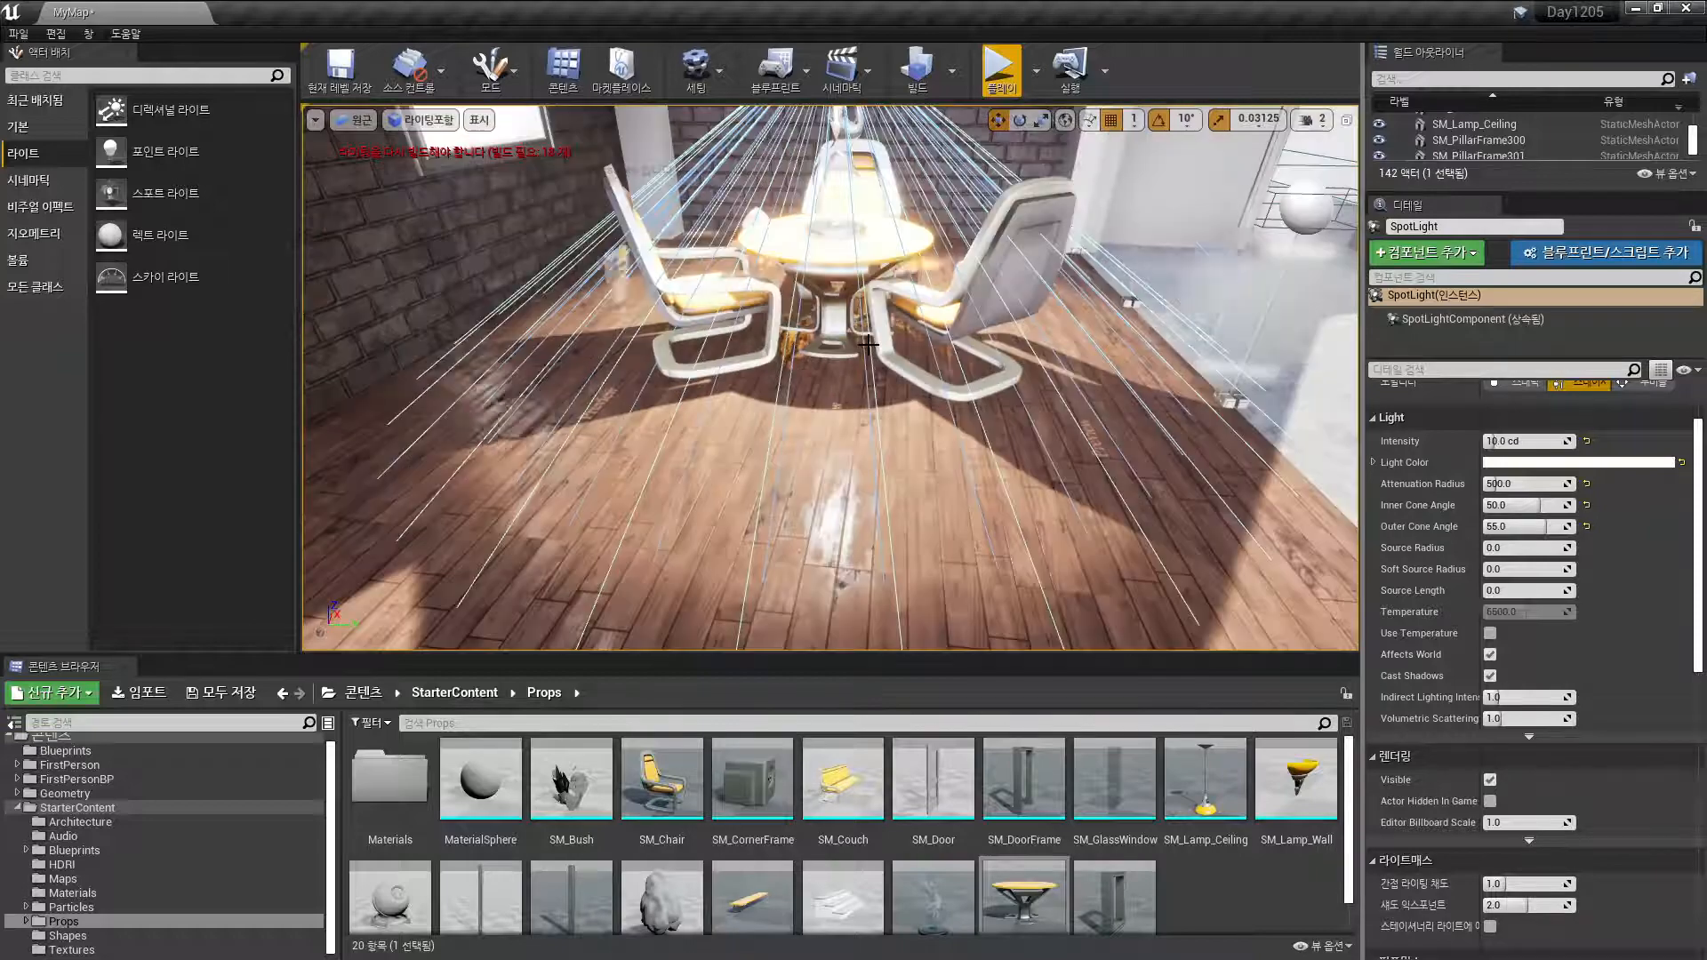
pyautogui.scroll(-2, 856, 379)
pyautogui.moveTo(856, 380); pyautogui.dragTo(856, 405, button='right')
pyautogui.press('e')
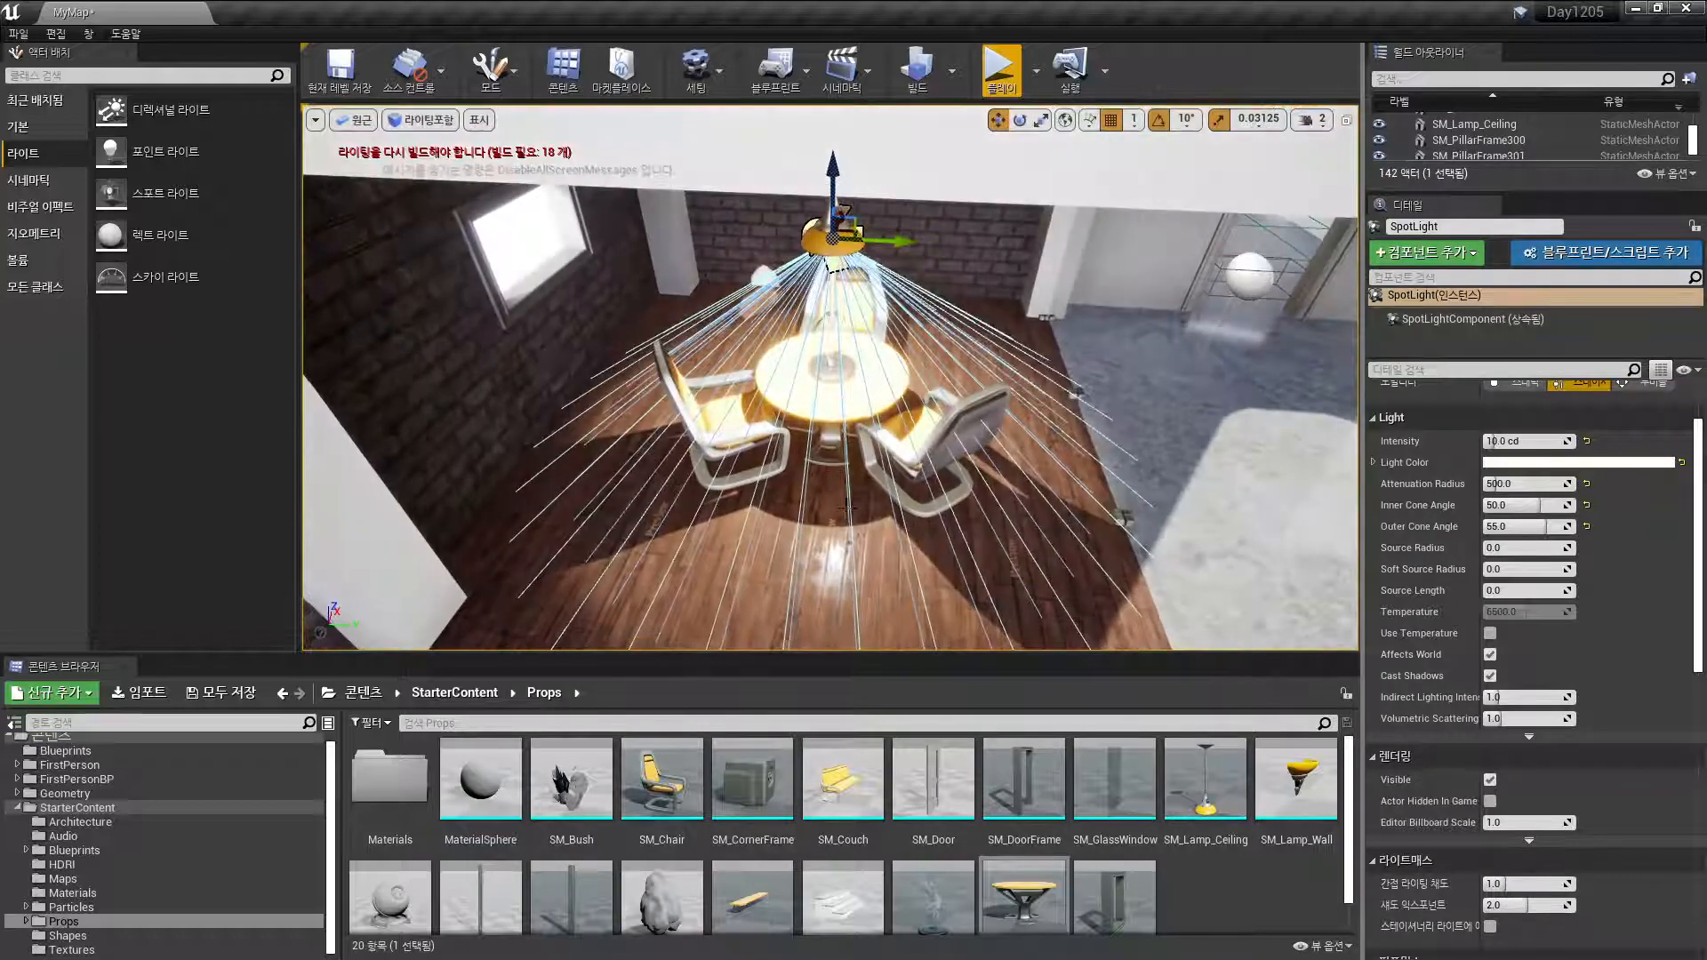
pyautogui.press('q')
pyautogui.moveTo(868, 491)
pyautogui.mouseDown(button='right')
pyautogui.moveTo(868, 462)
pyautogui.moveTo(868, 491)
pyautogui.mouseUp(button='right')
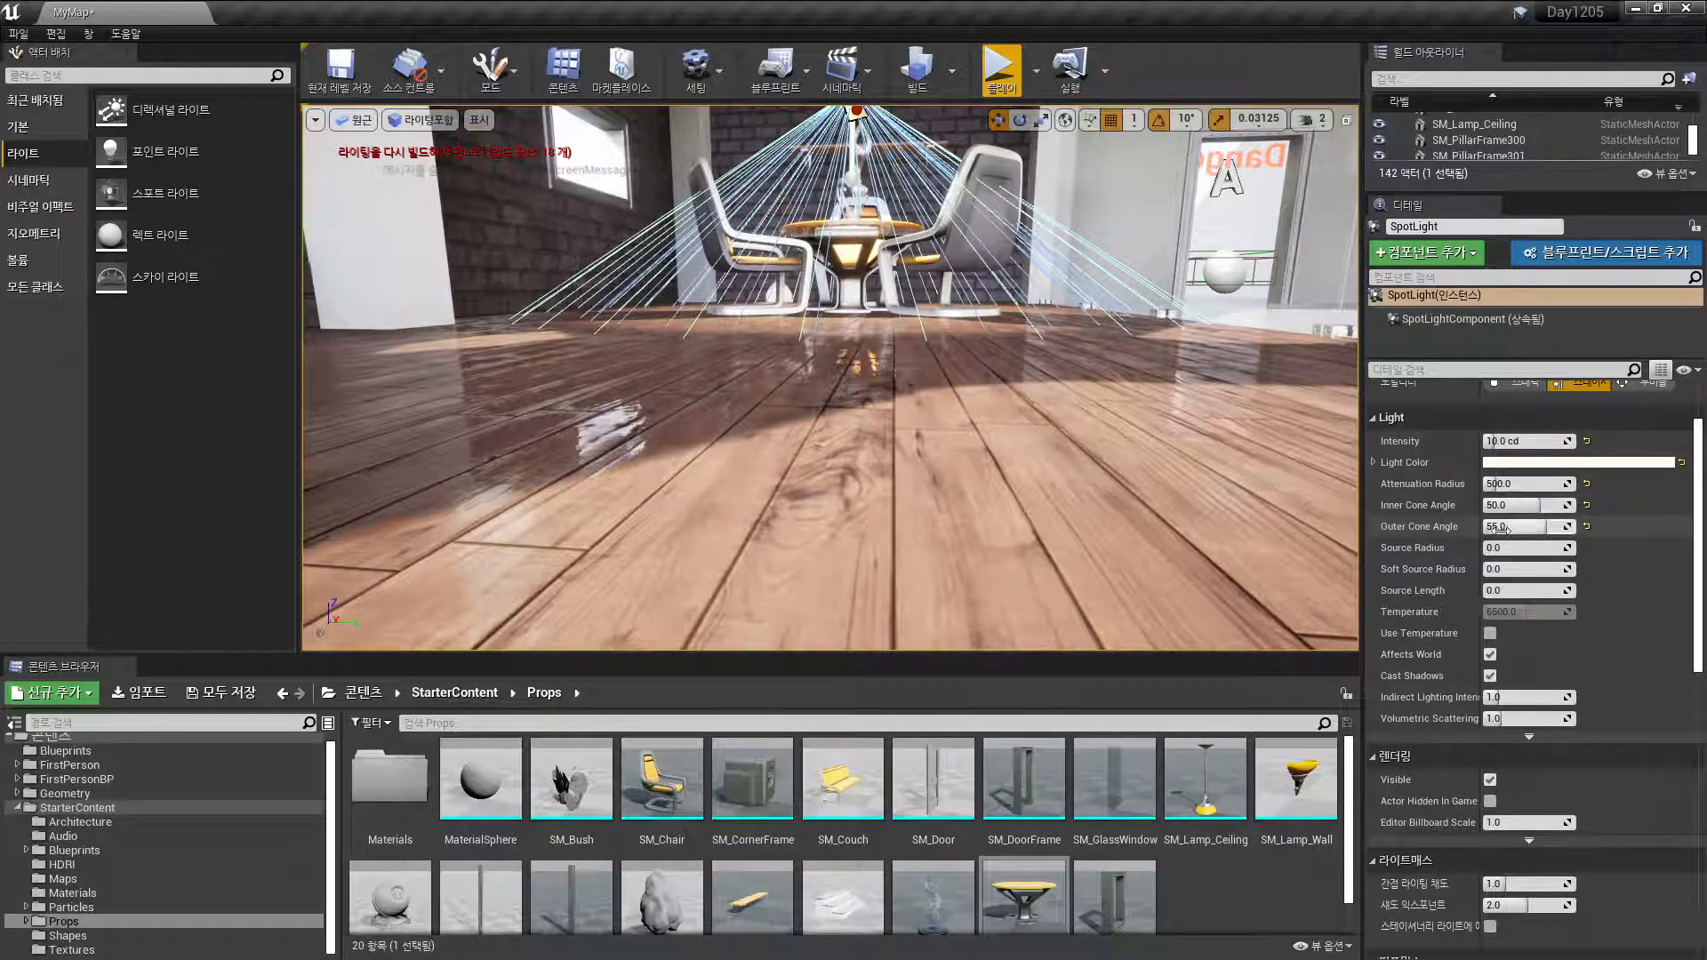
pyautogui.moveTo(1032, 445); pyautogui.dragTo(978, 419, button='right')
pyautogui.press('e')
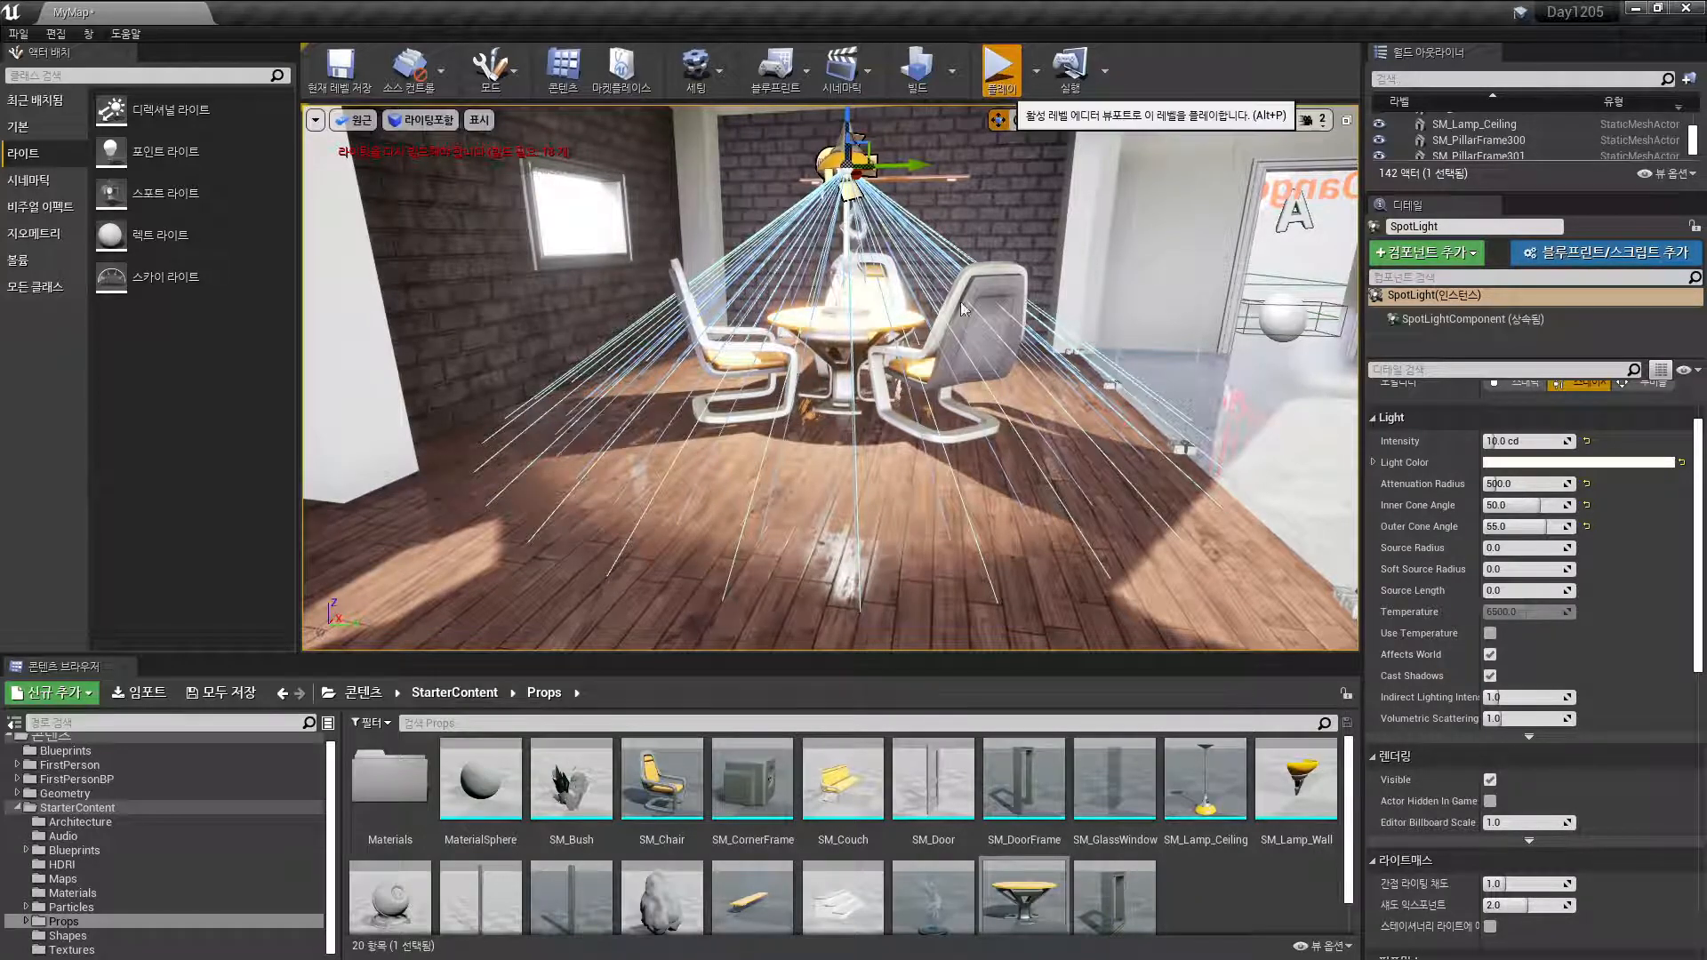
# Play the level and walk through the Danger doorway to the room with the table to view the lamp's lighting
pyautogui.click(999, 69)
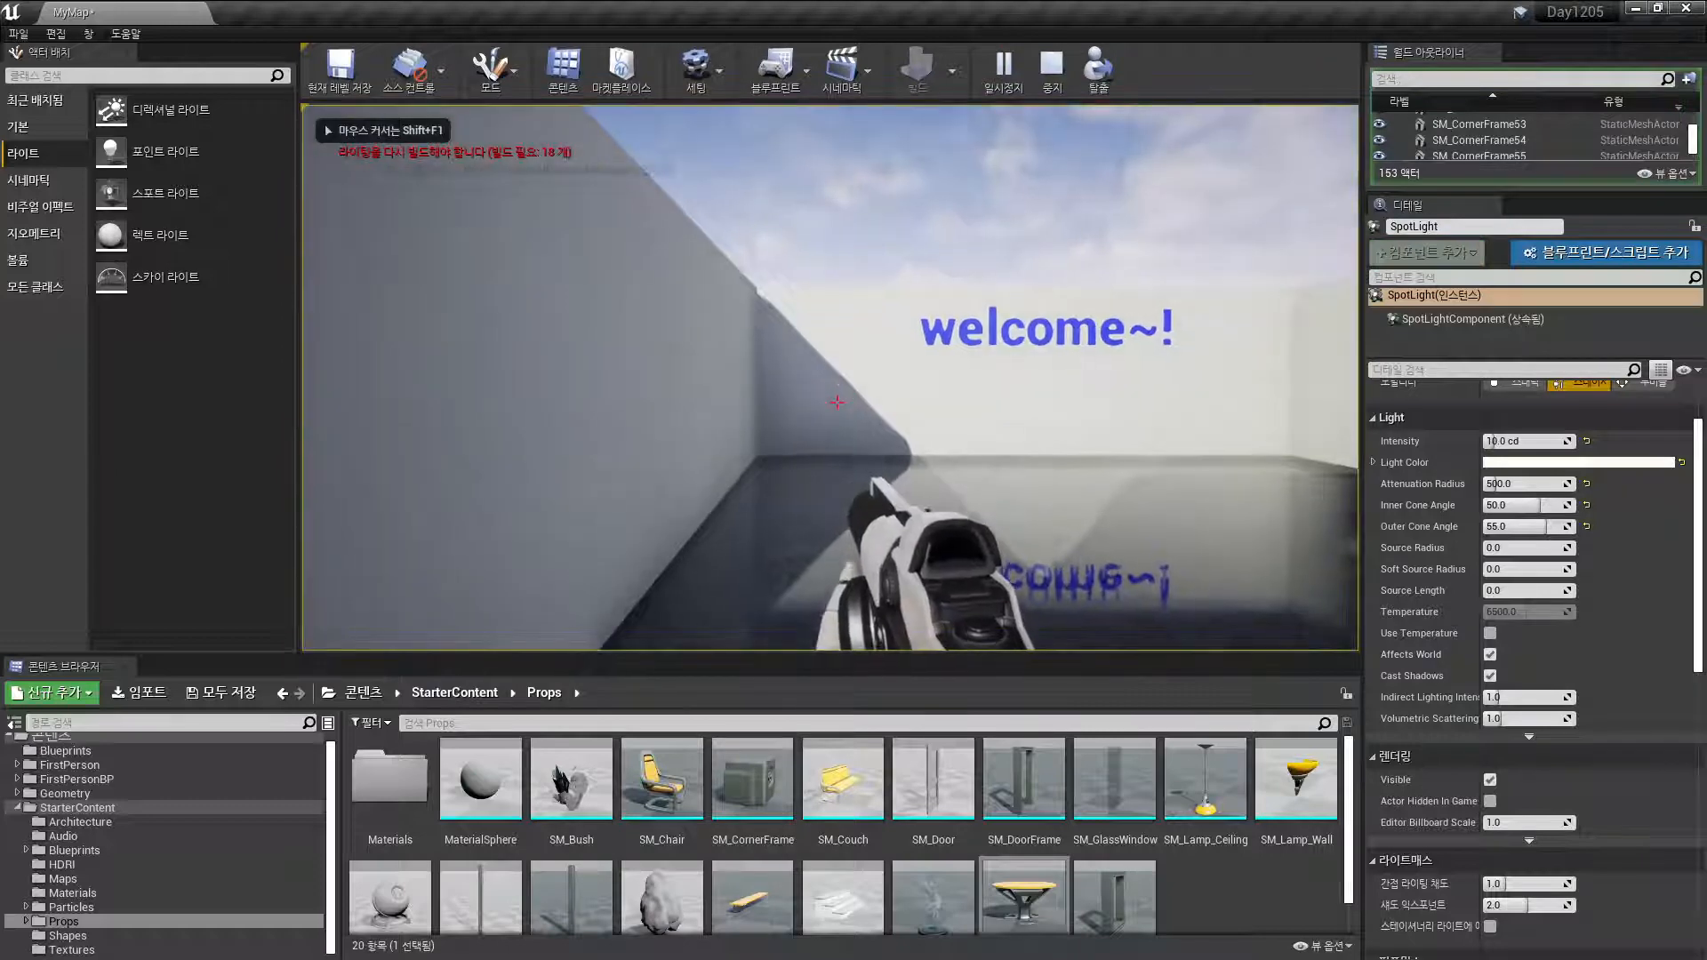
pyautogui.press('w')
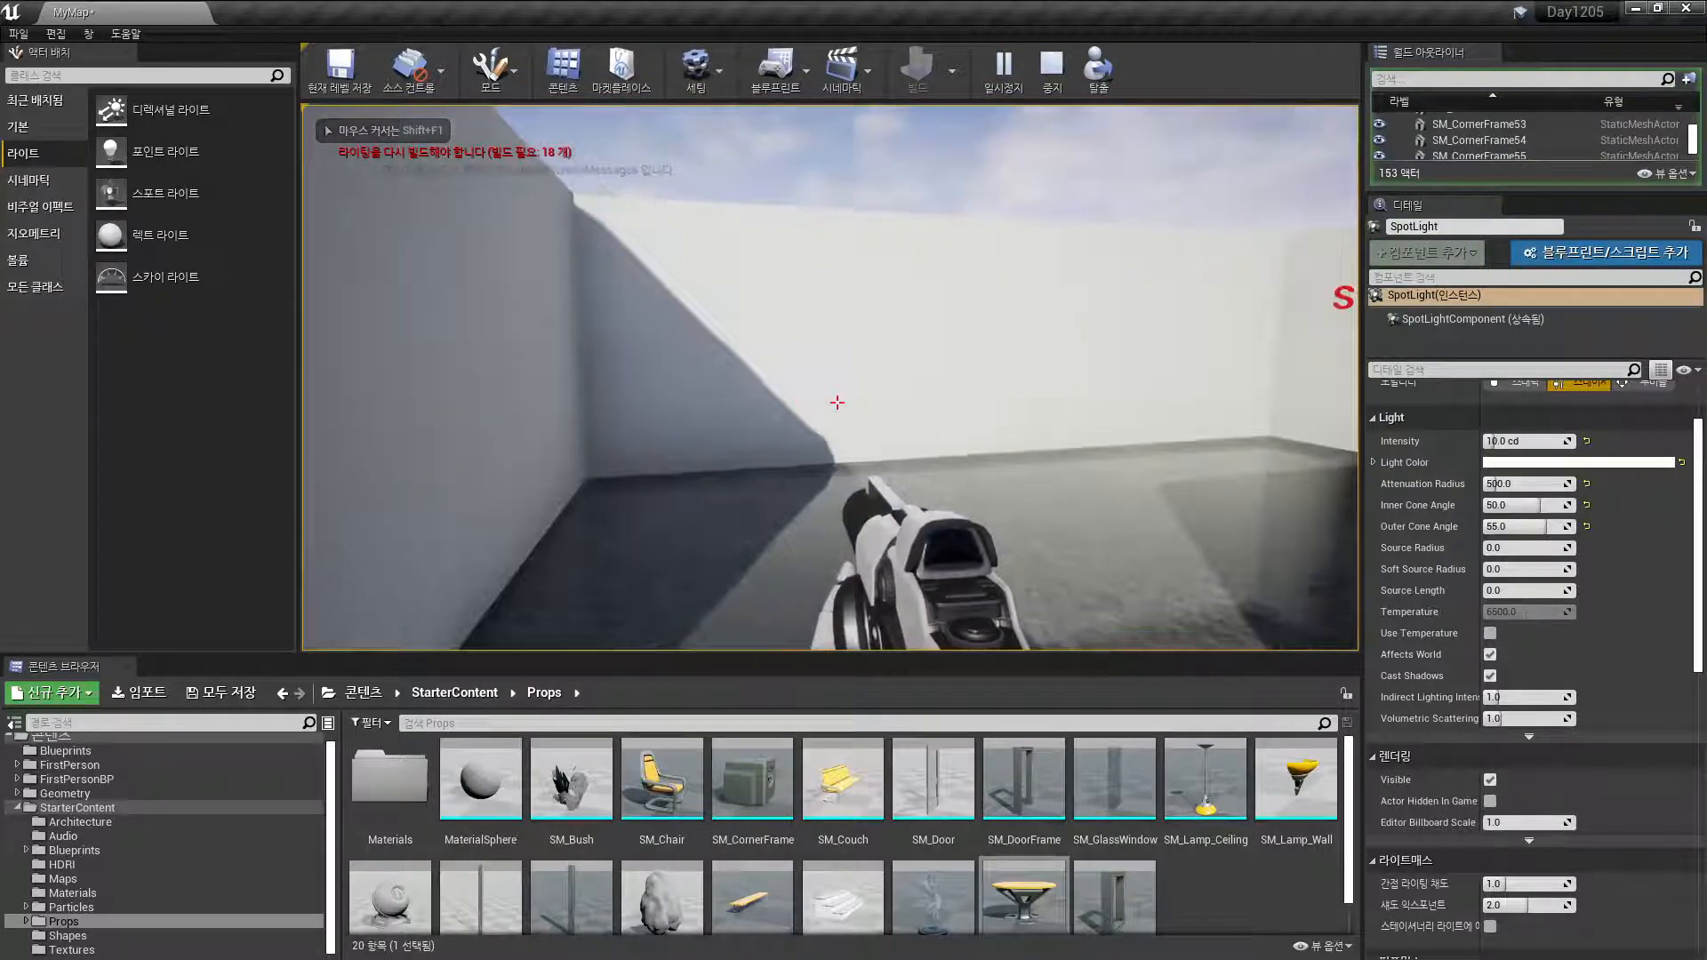
pyautogui.press('w')
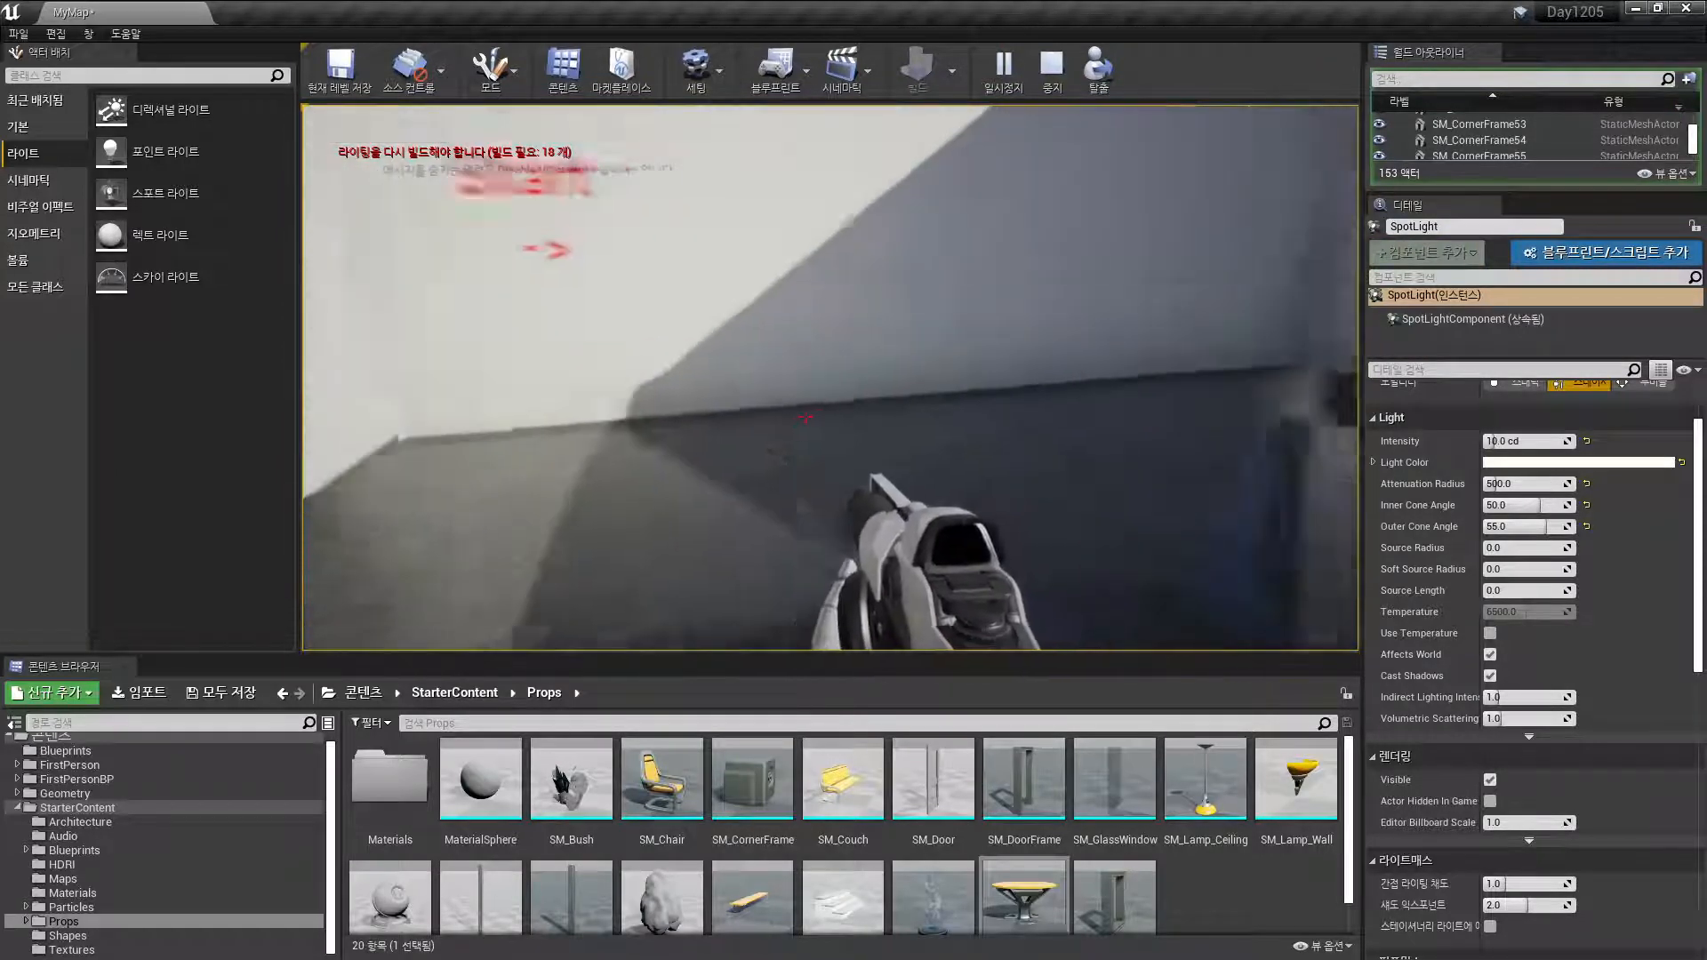
pyautogui.press('w')
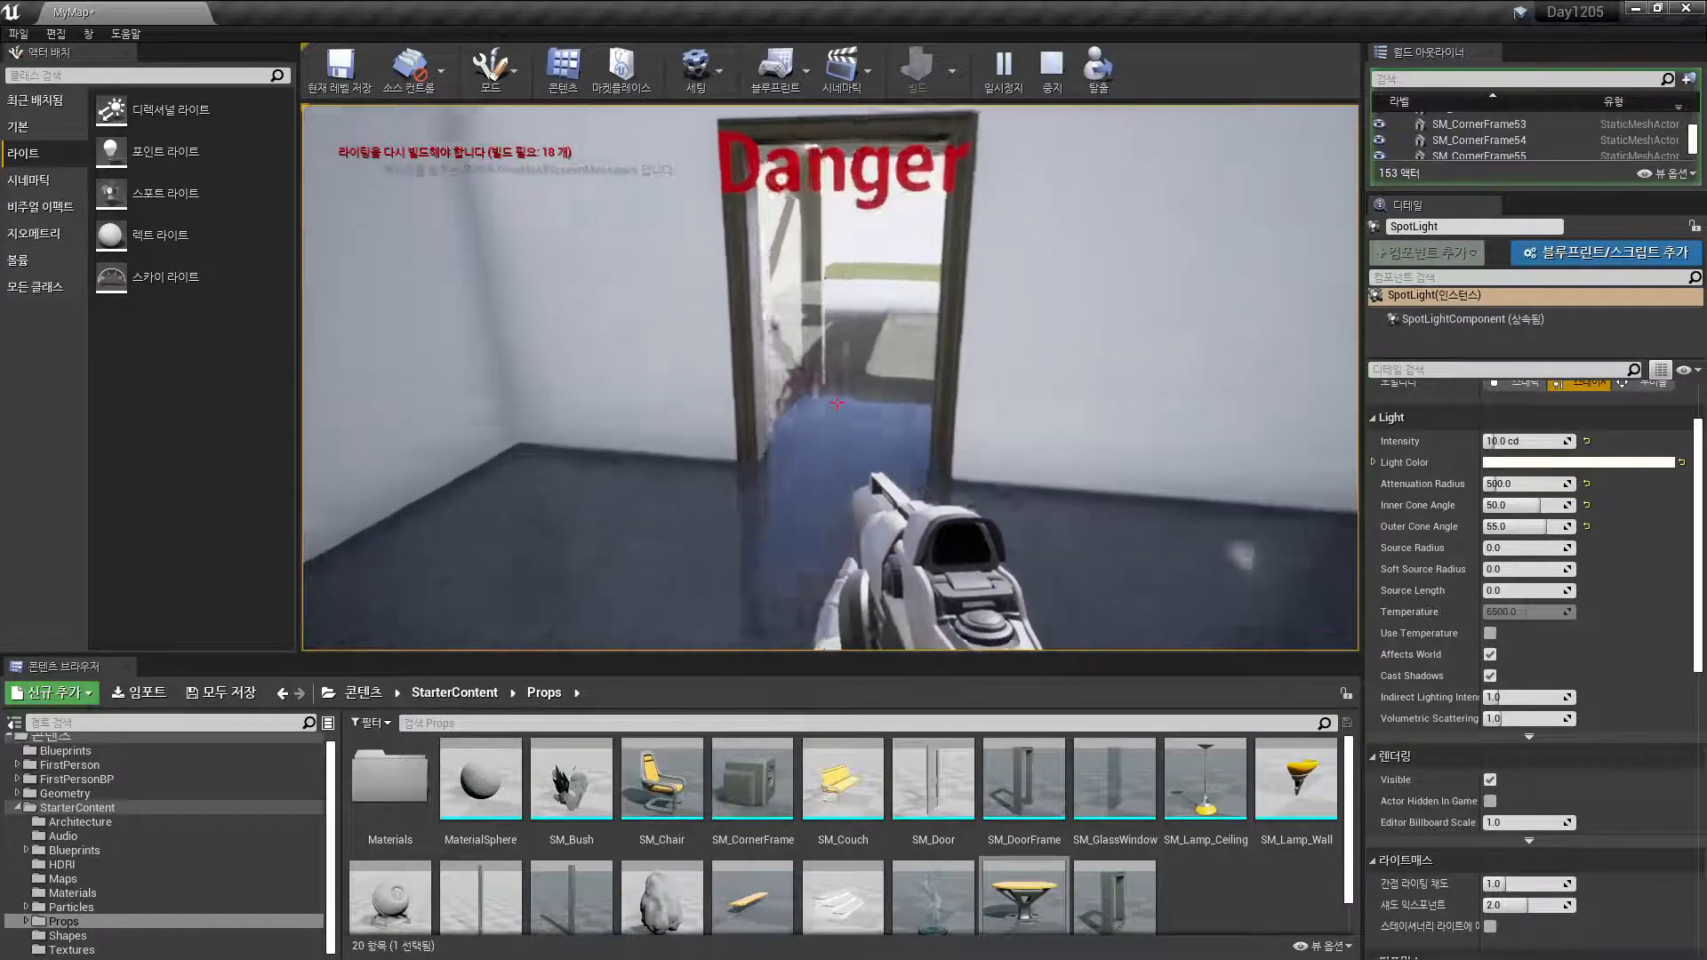
pyautogui.press('w')
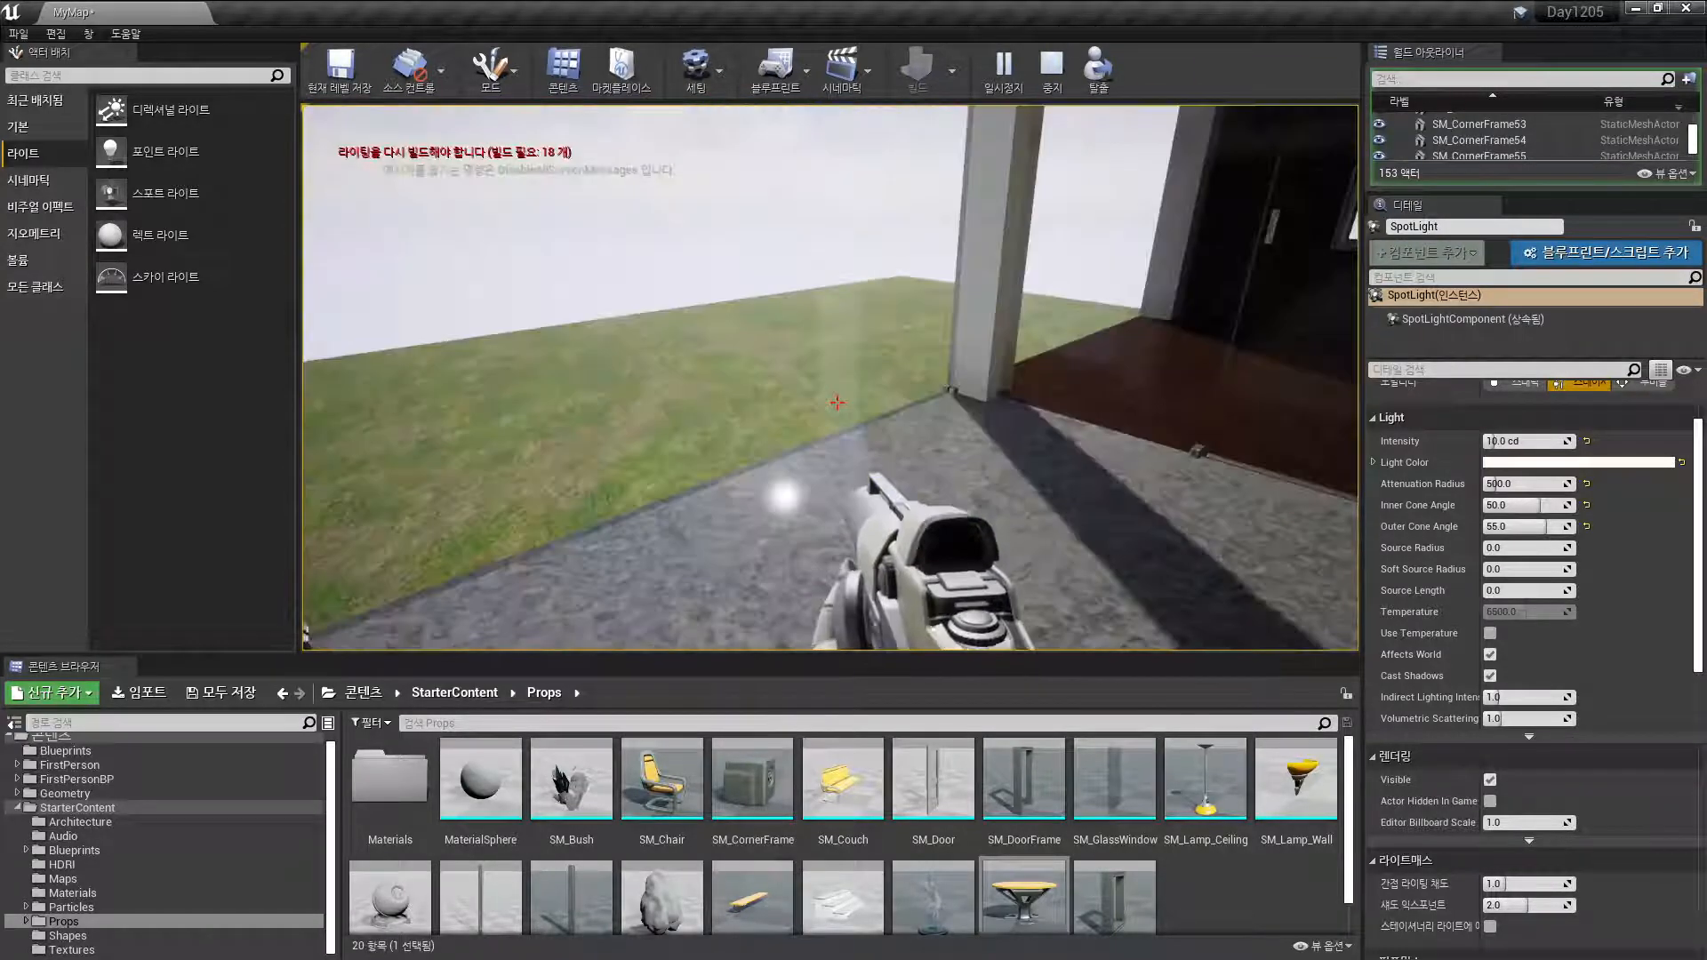
pyautogui.press('w')
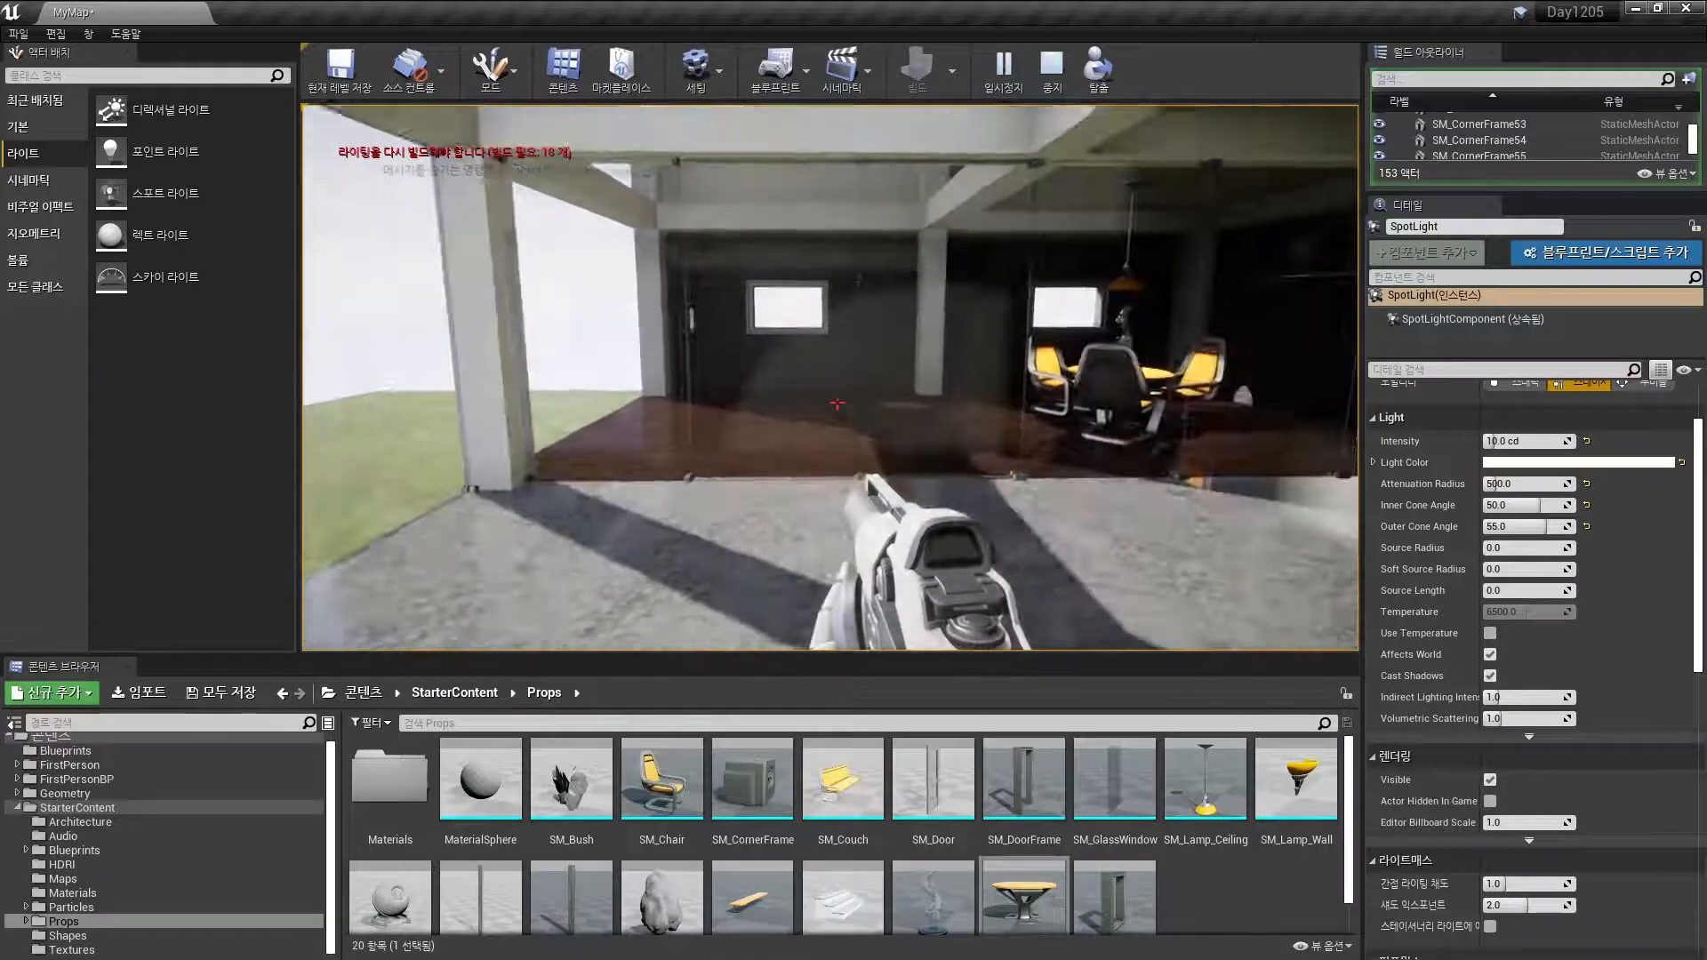
pyautogui.press('w')
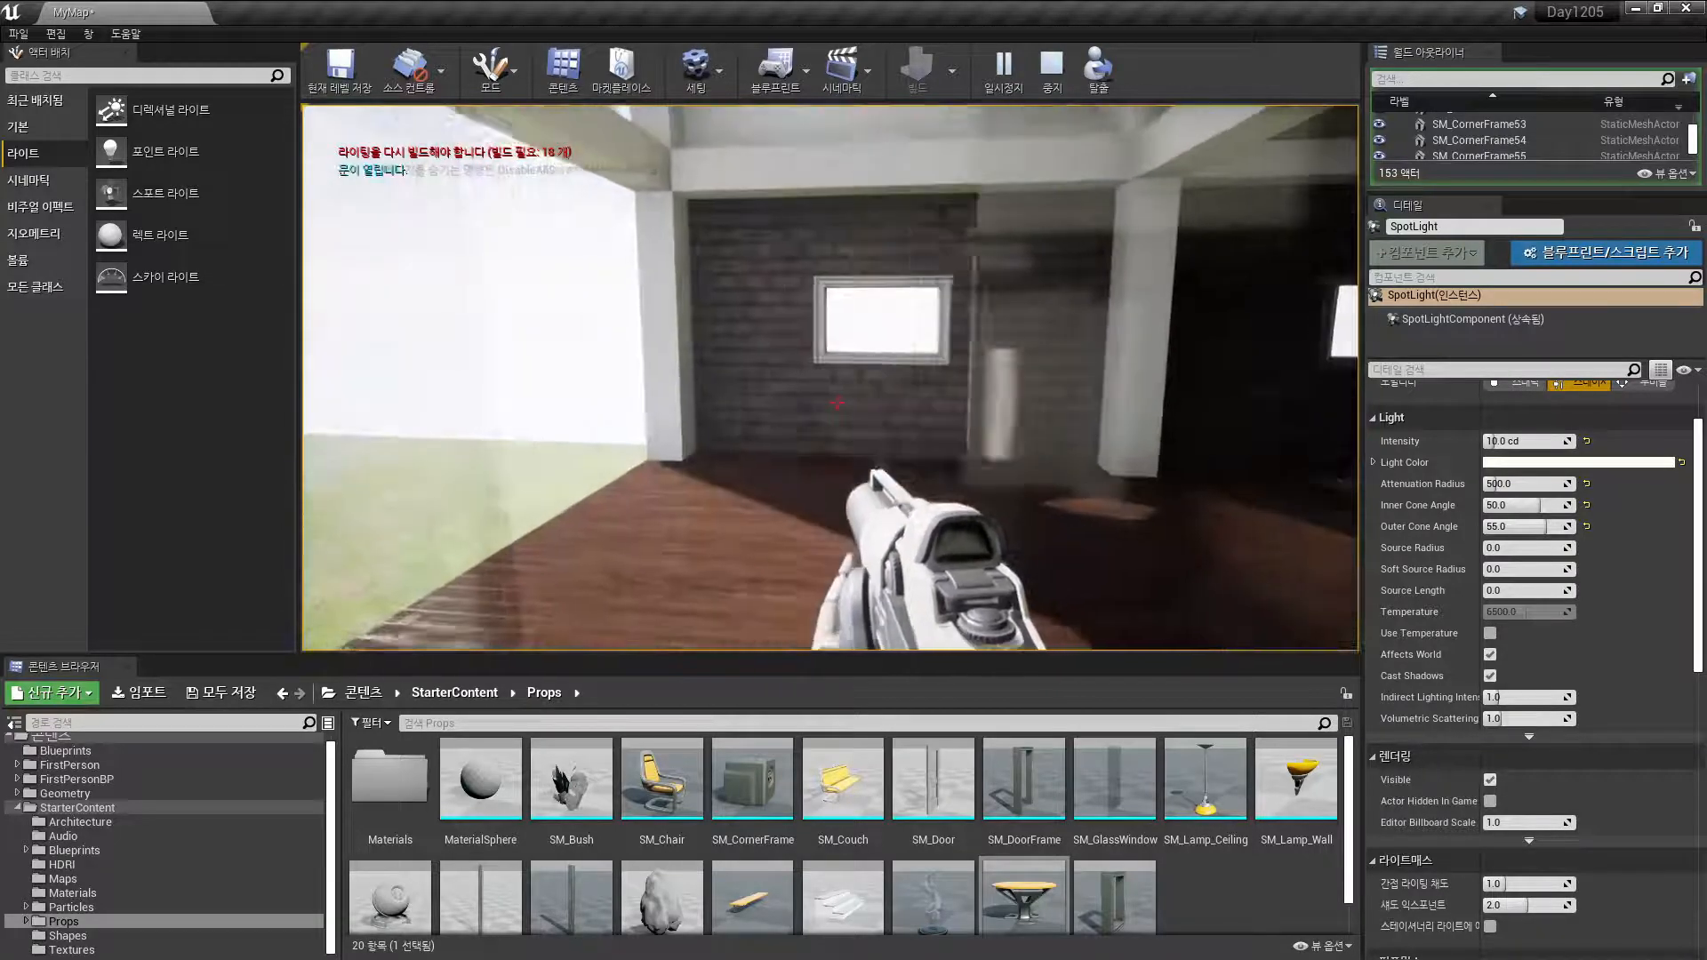
pyautogui.press('s')
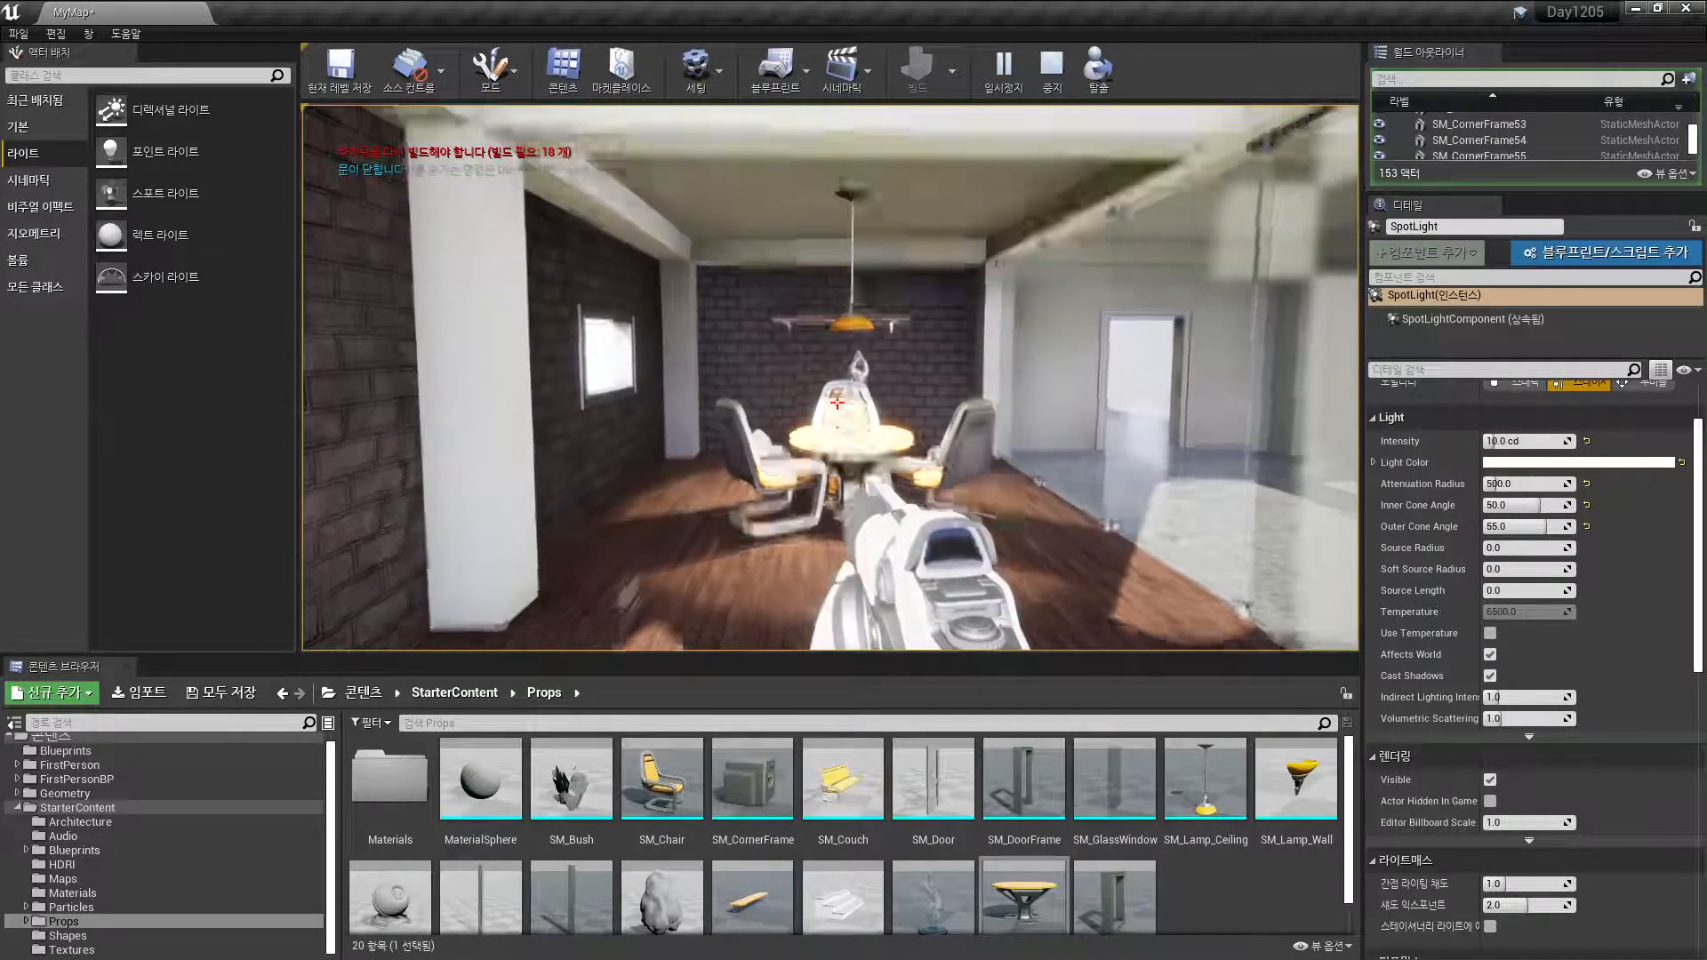
# Walk up to the lit table, examine the lamp's lighting up close, and end play mode
pyautogui.press('w')
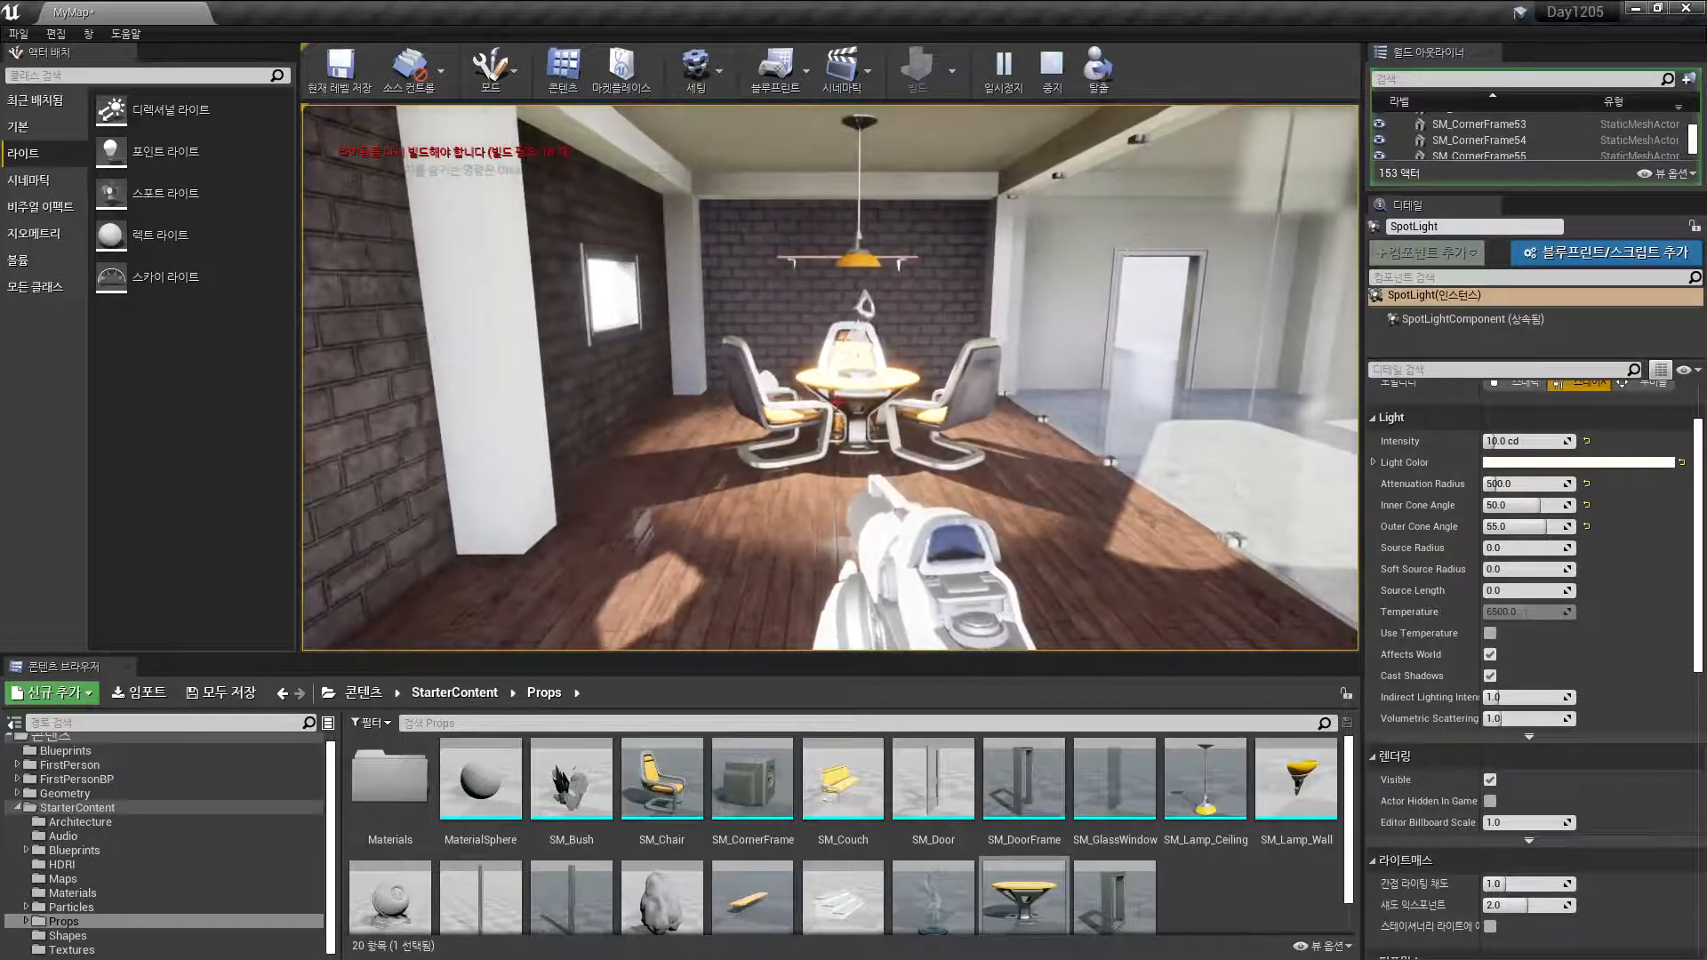
pyautogui.press('d')
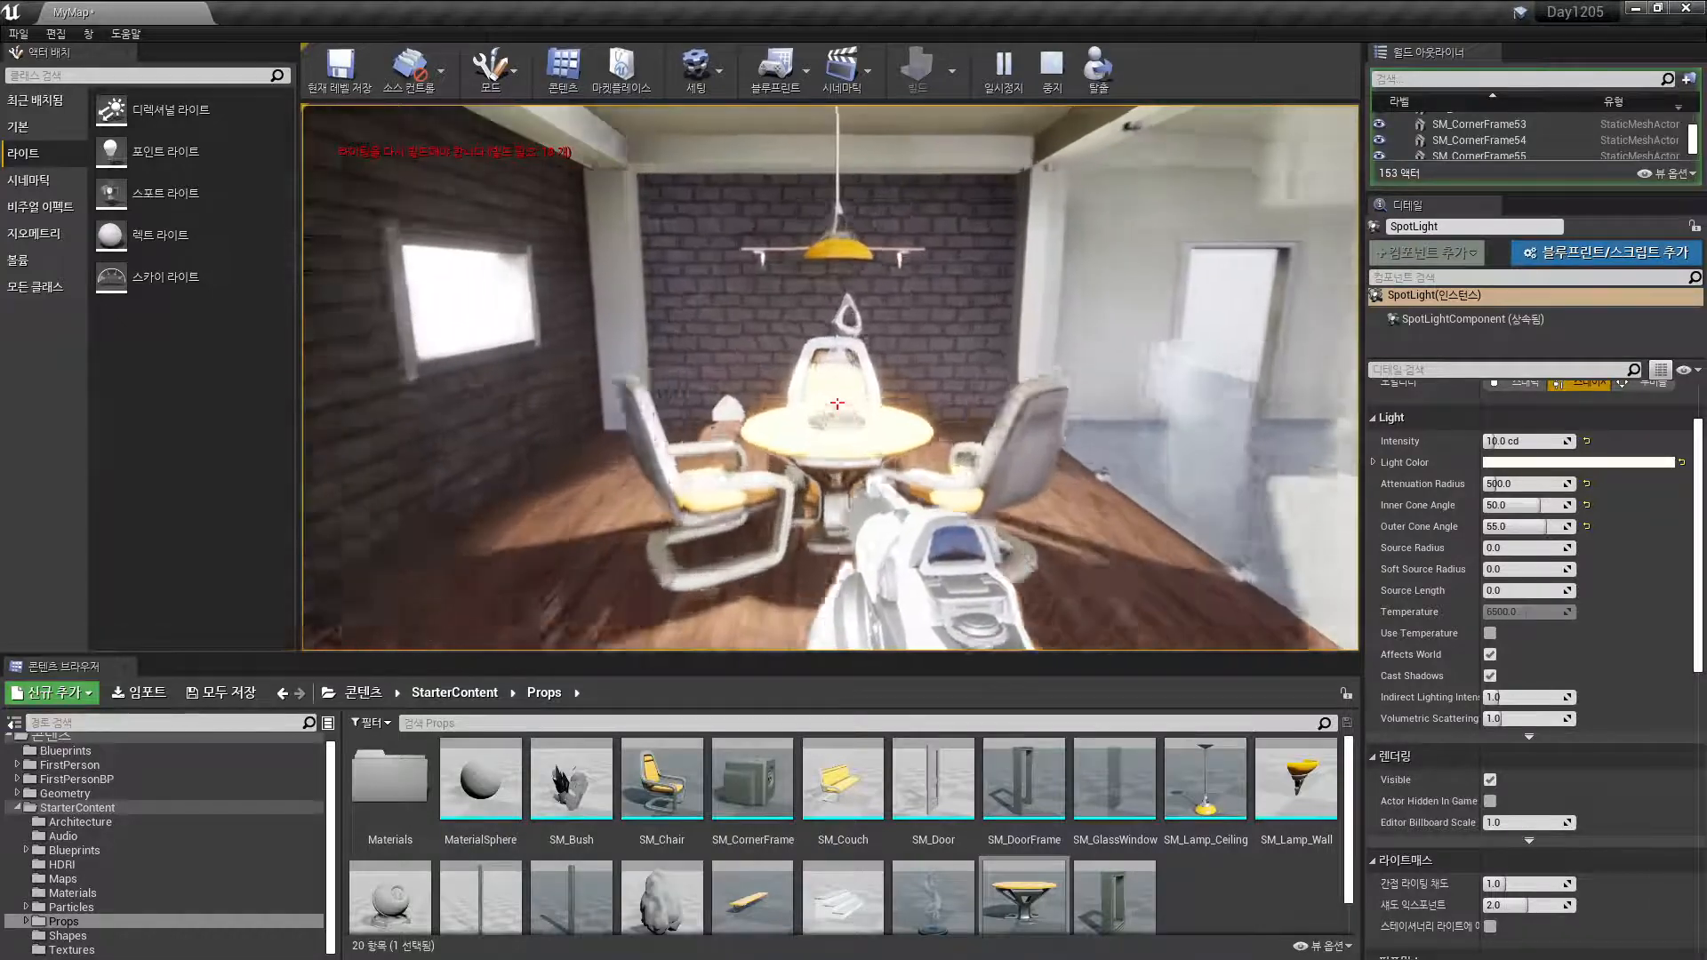
pyautogui.press('w')
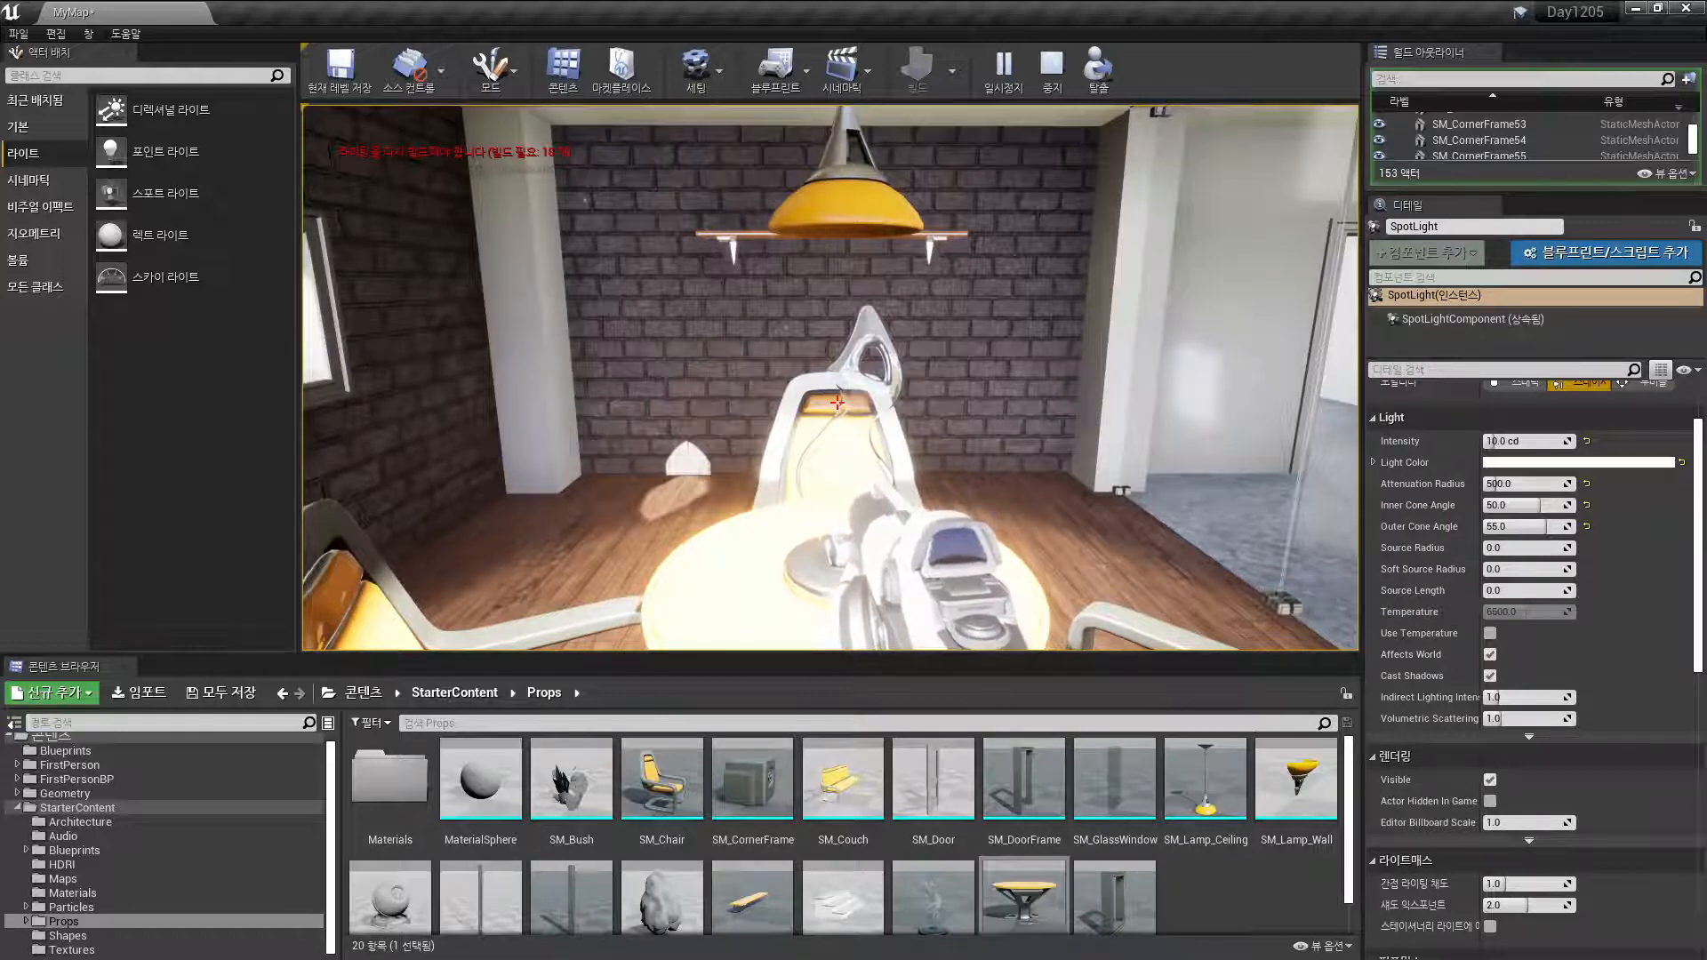
pyautogui.press('Escape')
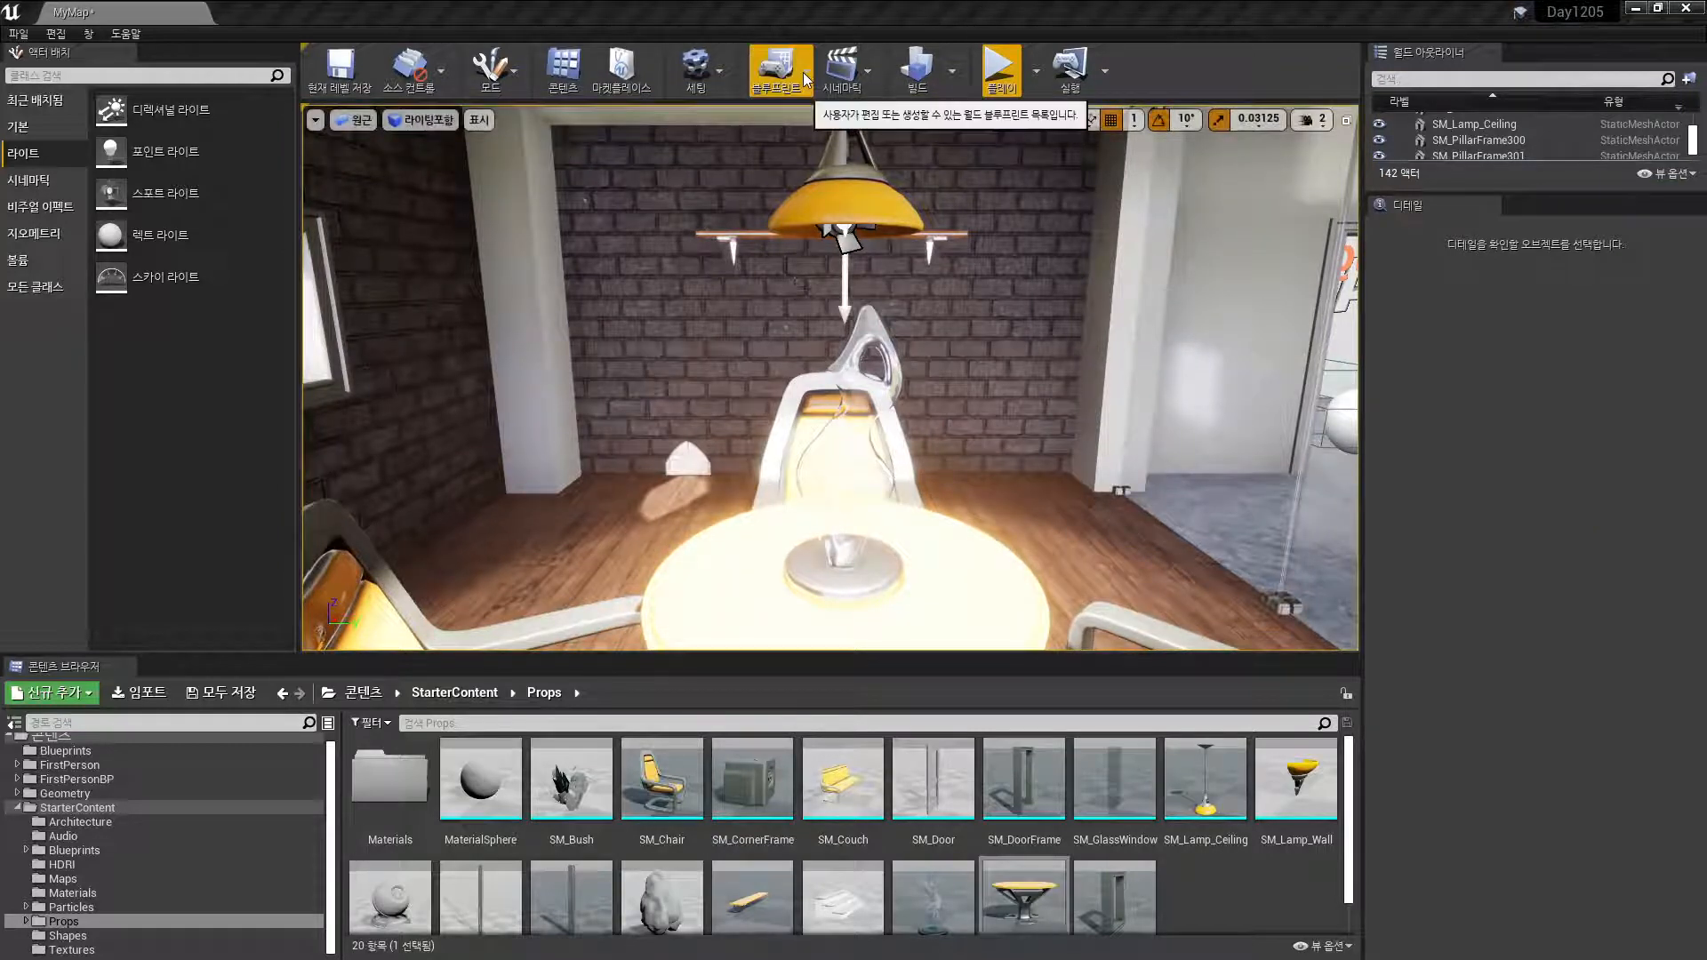
# Open the level blueprint and review the Door_TriggerBox overlap events, Print String, Delay, Door timeline and SetActorLocation nodes
pyautogui.click(775, 71)
pyautogui.click(802, 200)
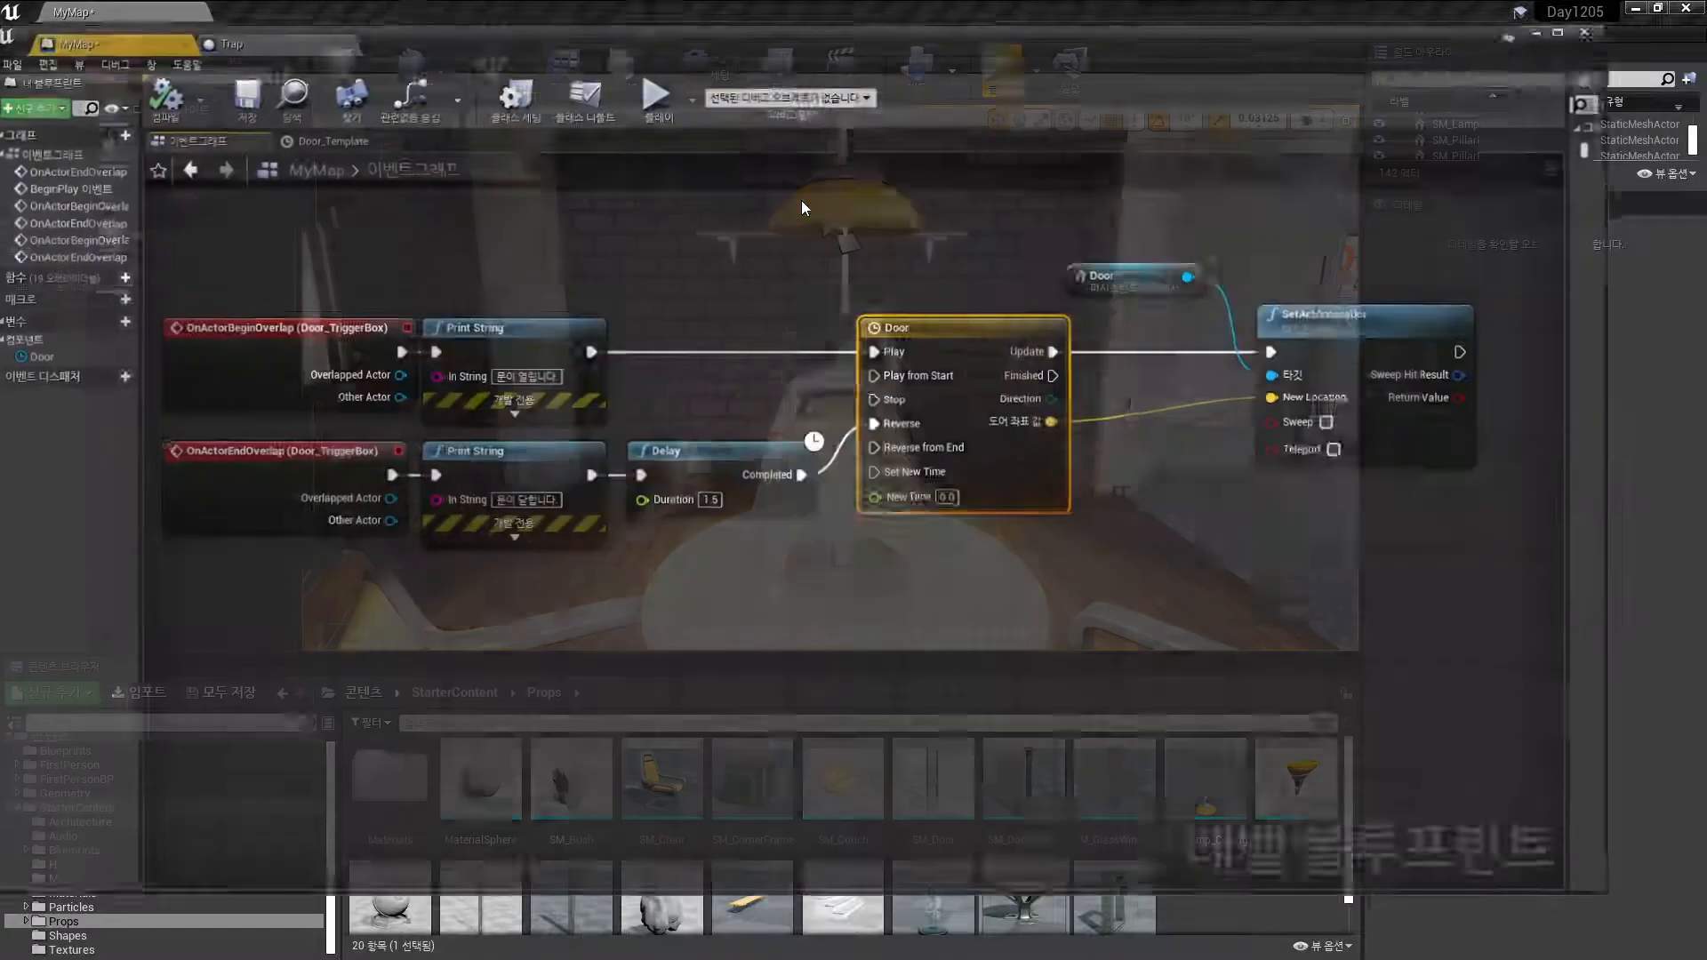
pyautogui.click(752, 289)
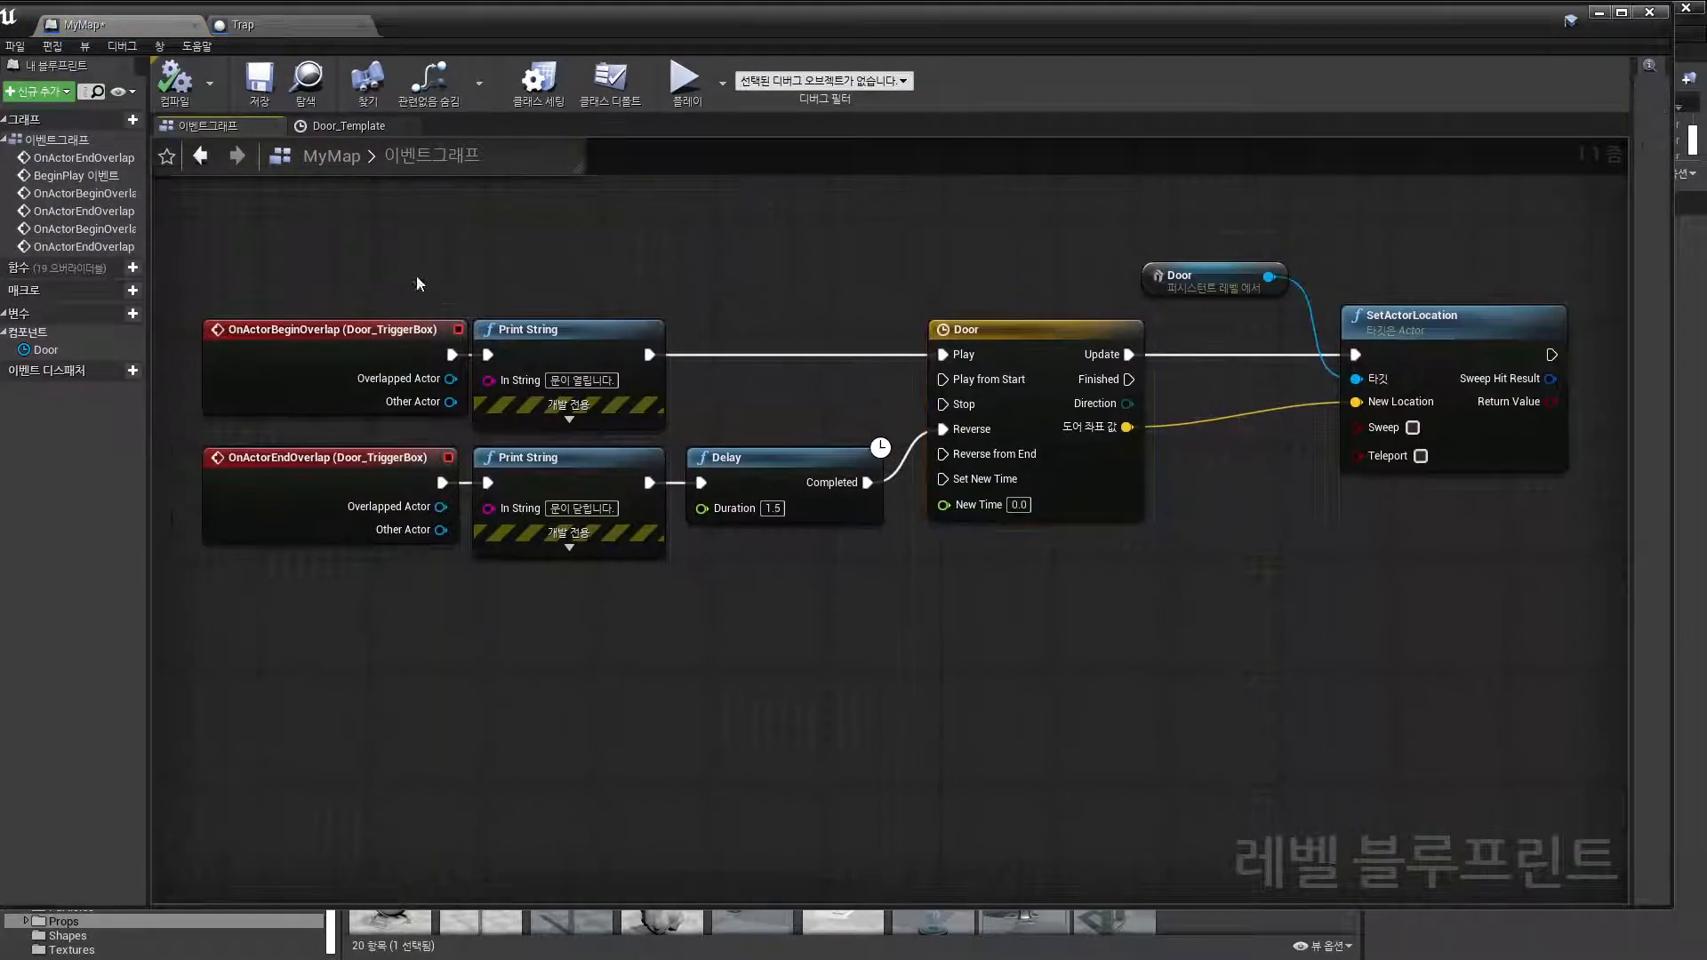
pyautogui.moveTo(232, 248); pyautogui.dragTo(335, 248)
pyautogui.click(1455, 664)
pyautogui.click(760, 637)
pyautogui.moveTo(279, 217); pyautogui.dragTo(1372, 711)
pyautogui.click(328, 521)
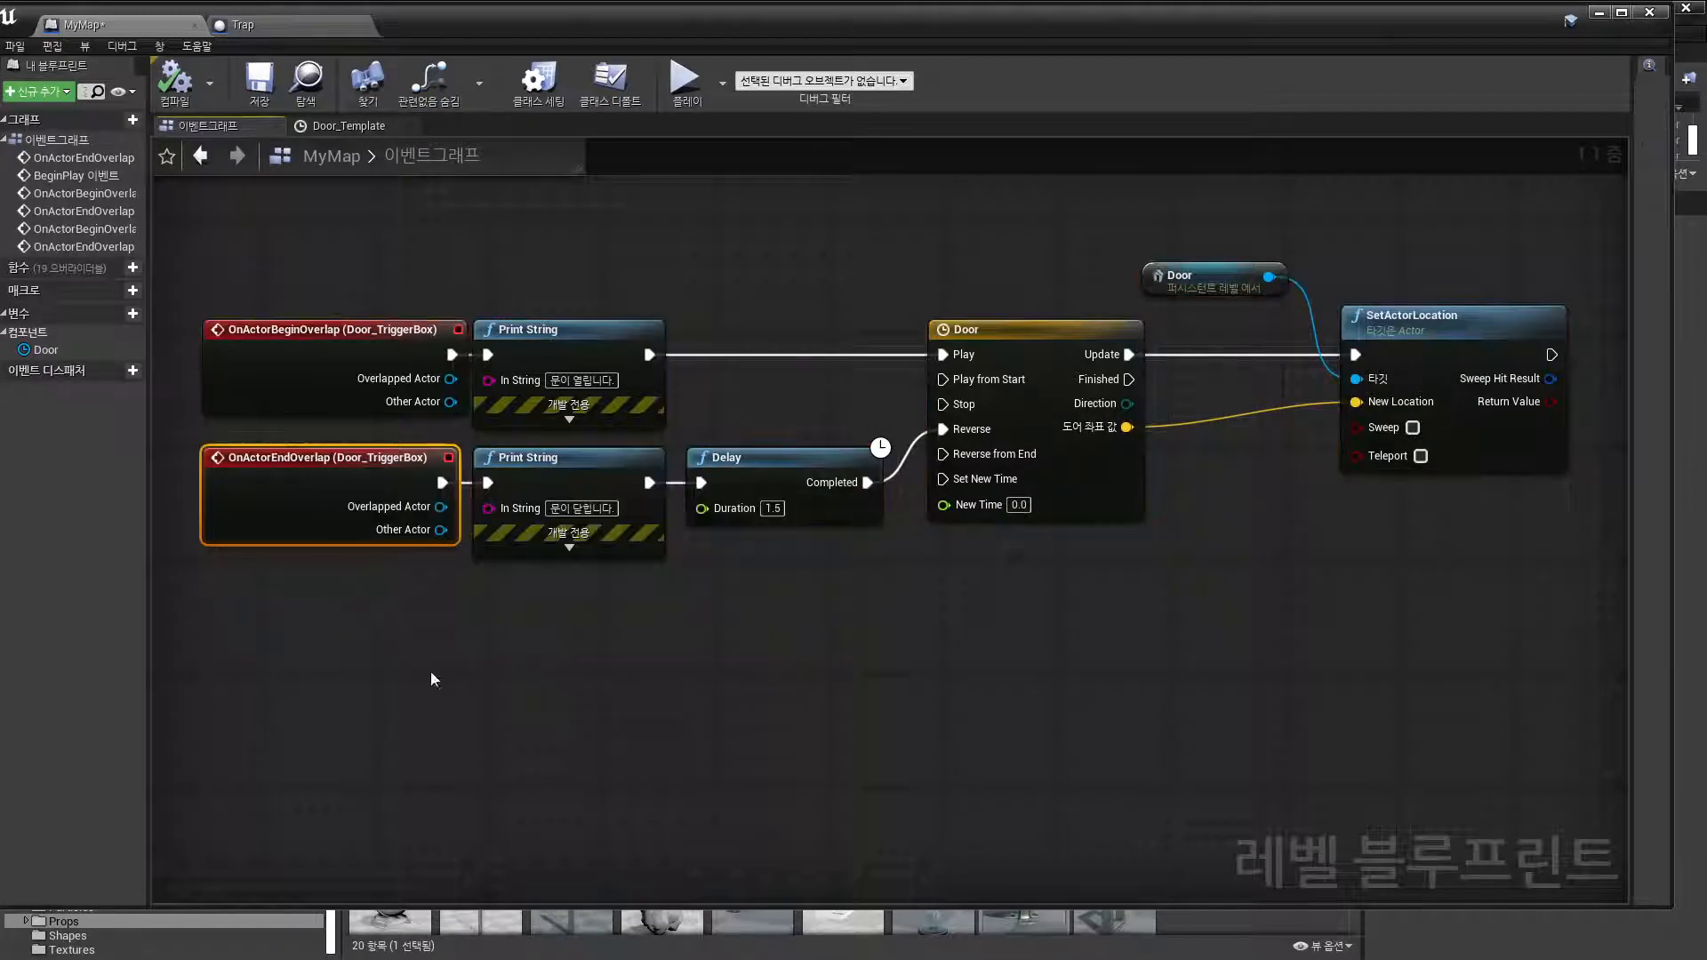
pyautogui.click(771, 516)
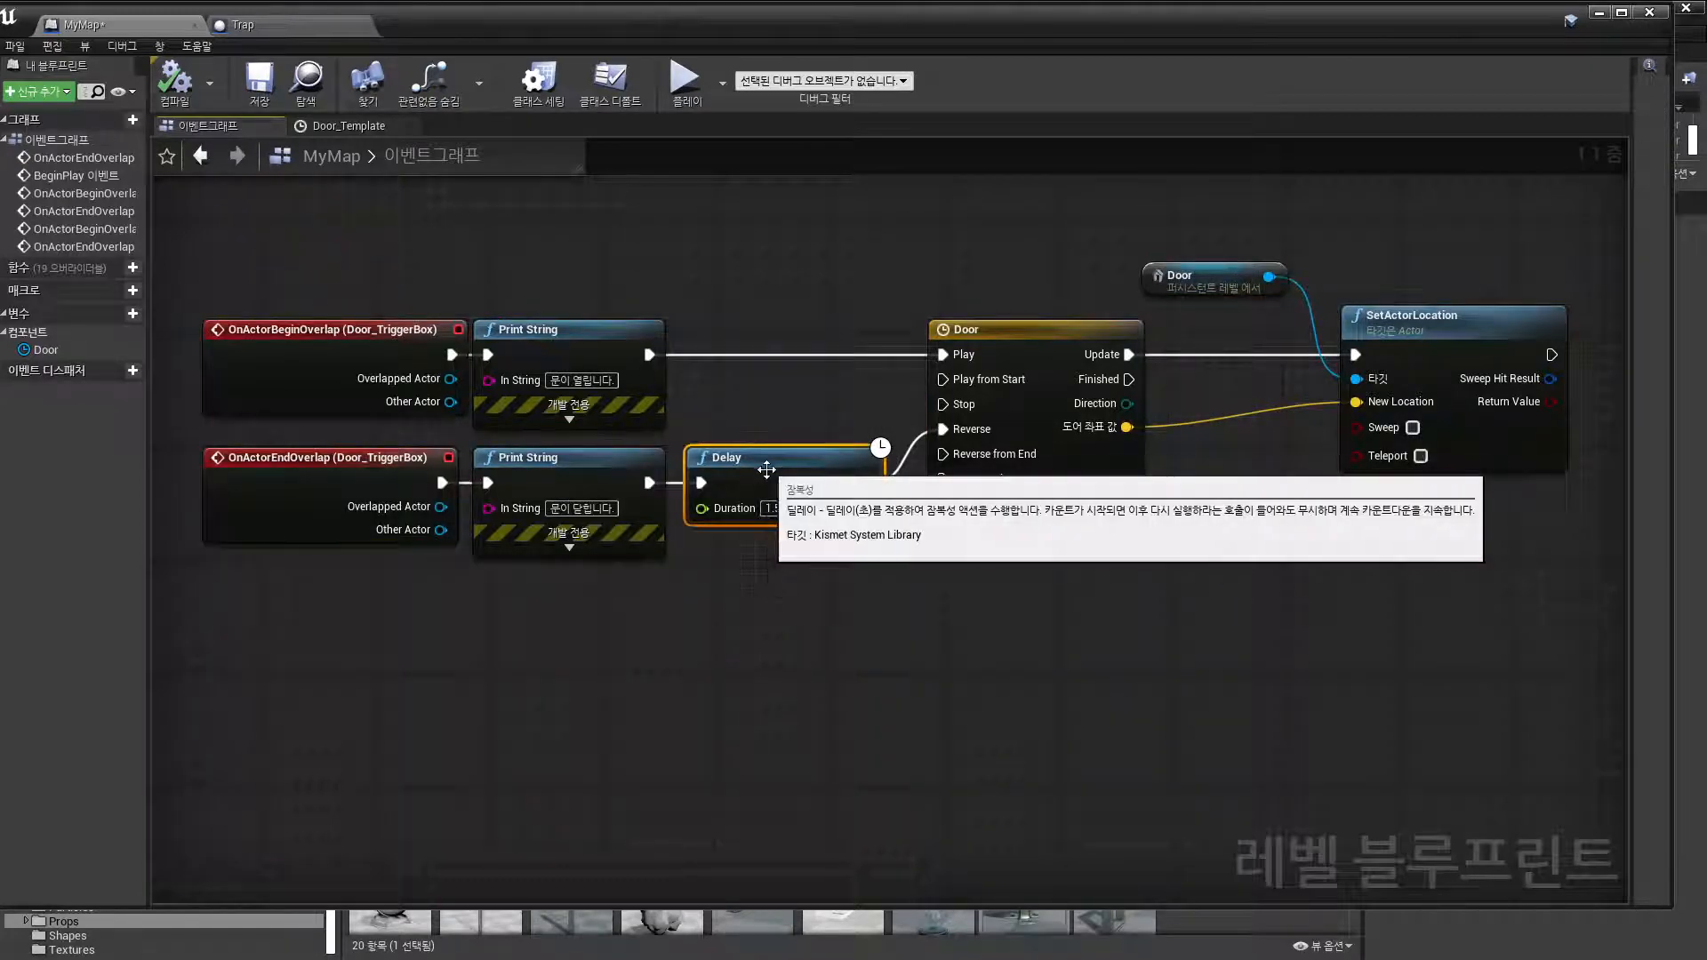
pyautogui.click(964, 368)
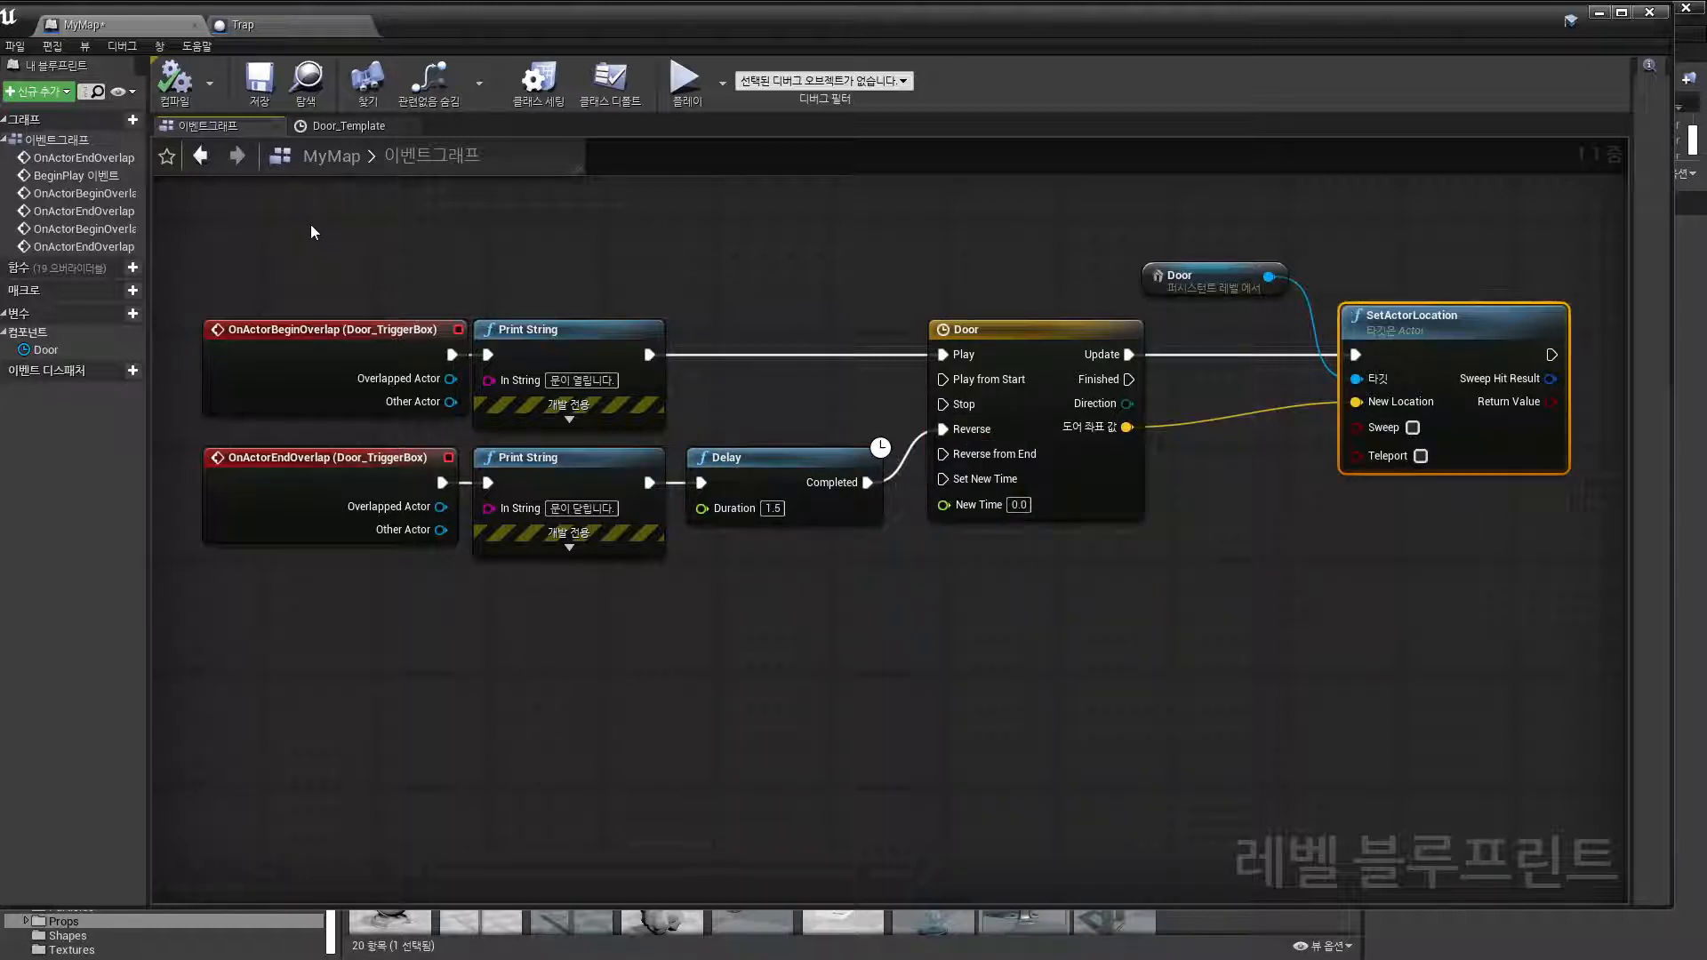
# Save the level blueprint and minimize its window to return to the level
pyautogui.moveTo(306, 224); pyautogui.dragTo(1627, 782)
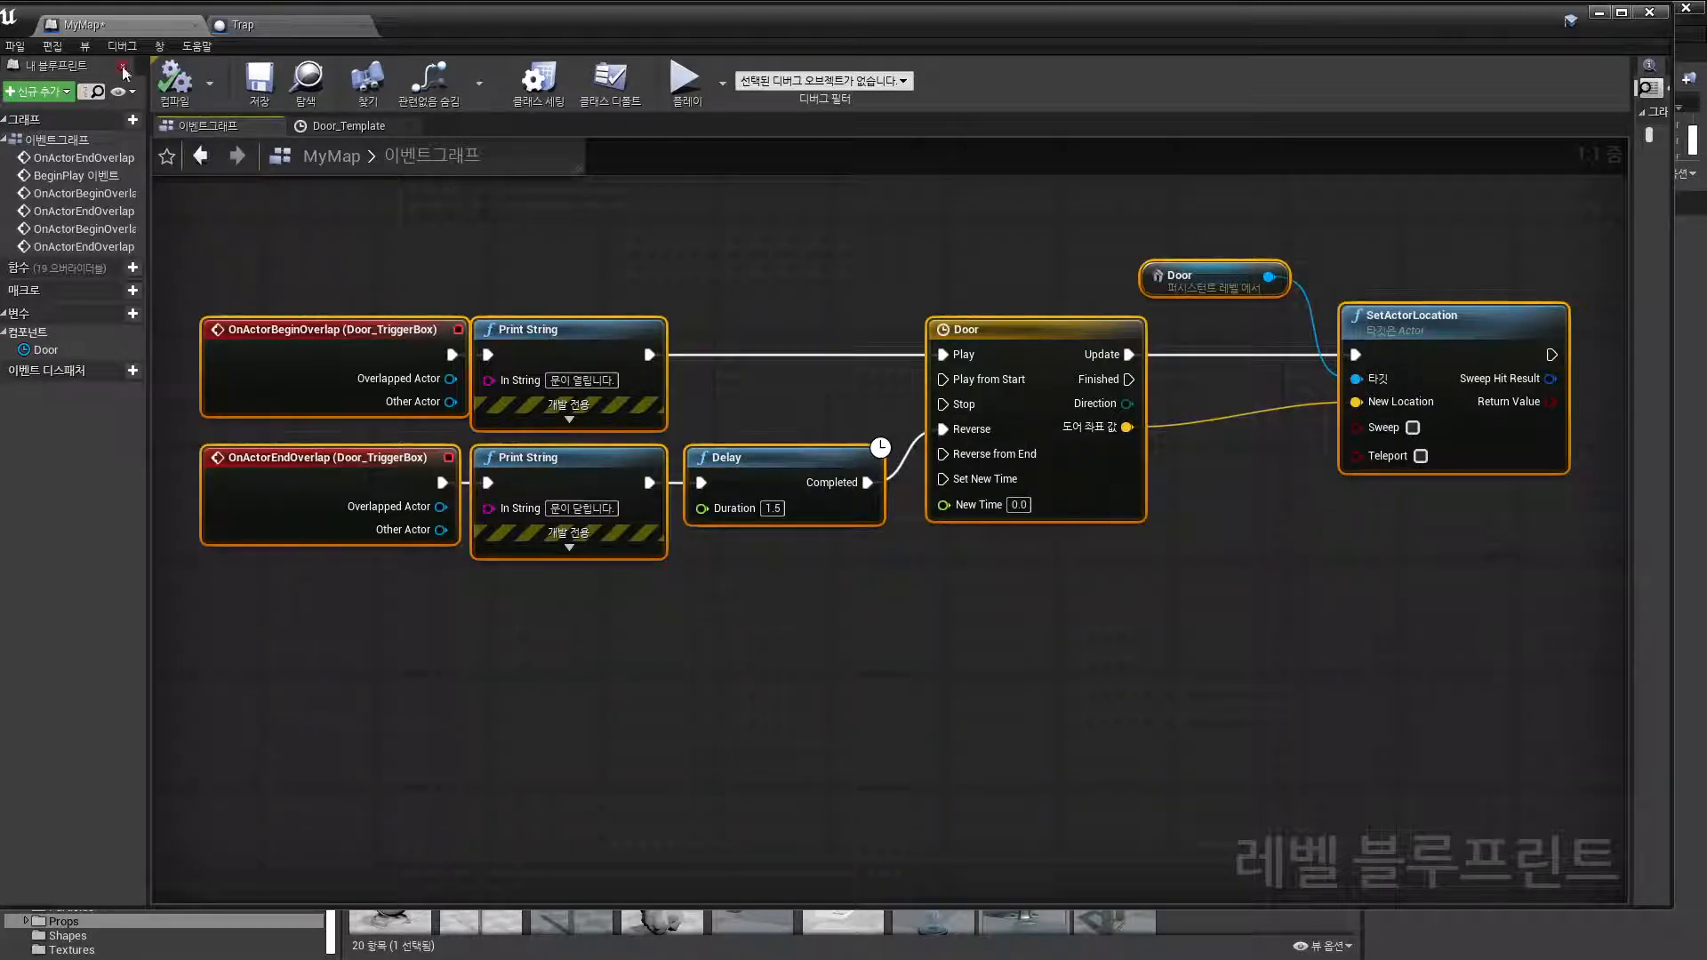
pyautogui.click(258, 81)
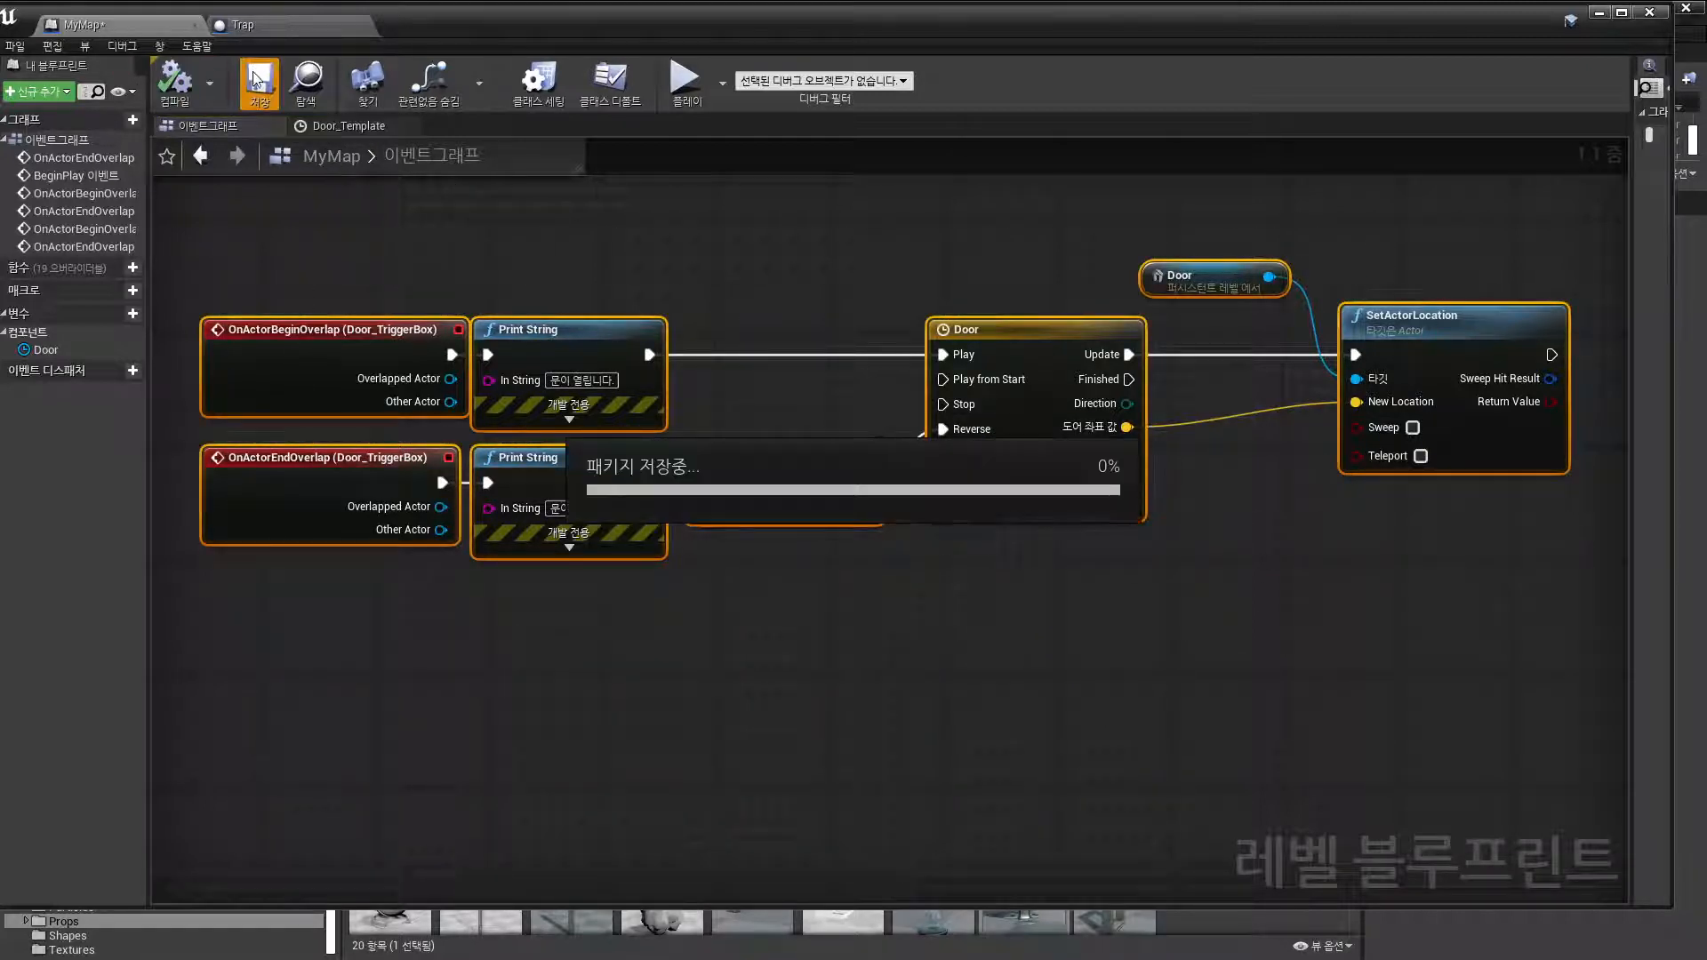
pyautogui.click(1598, 14)
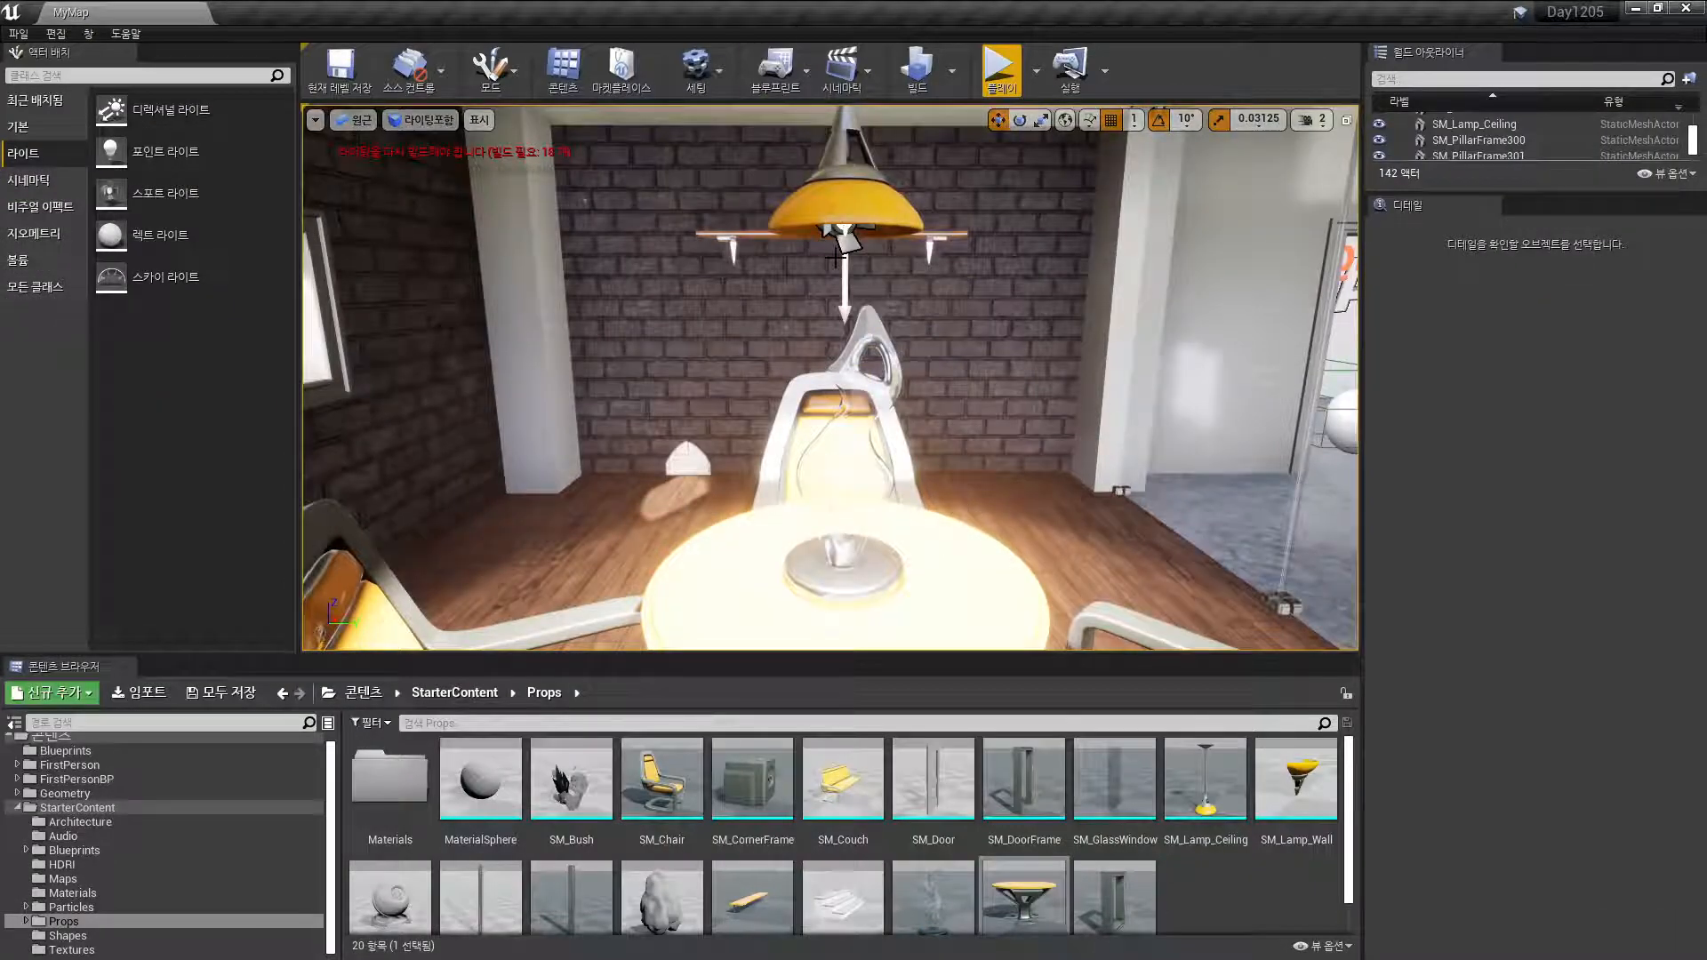
# Set the SpotLight's intensity to 0.1 cd to compare the dimmed lamp, and restore it to 10 cd
pyautogui.scroll(-3, 854, 301)
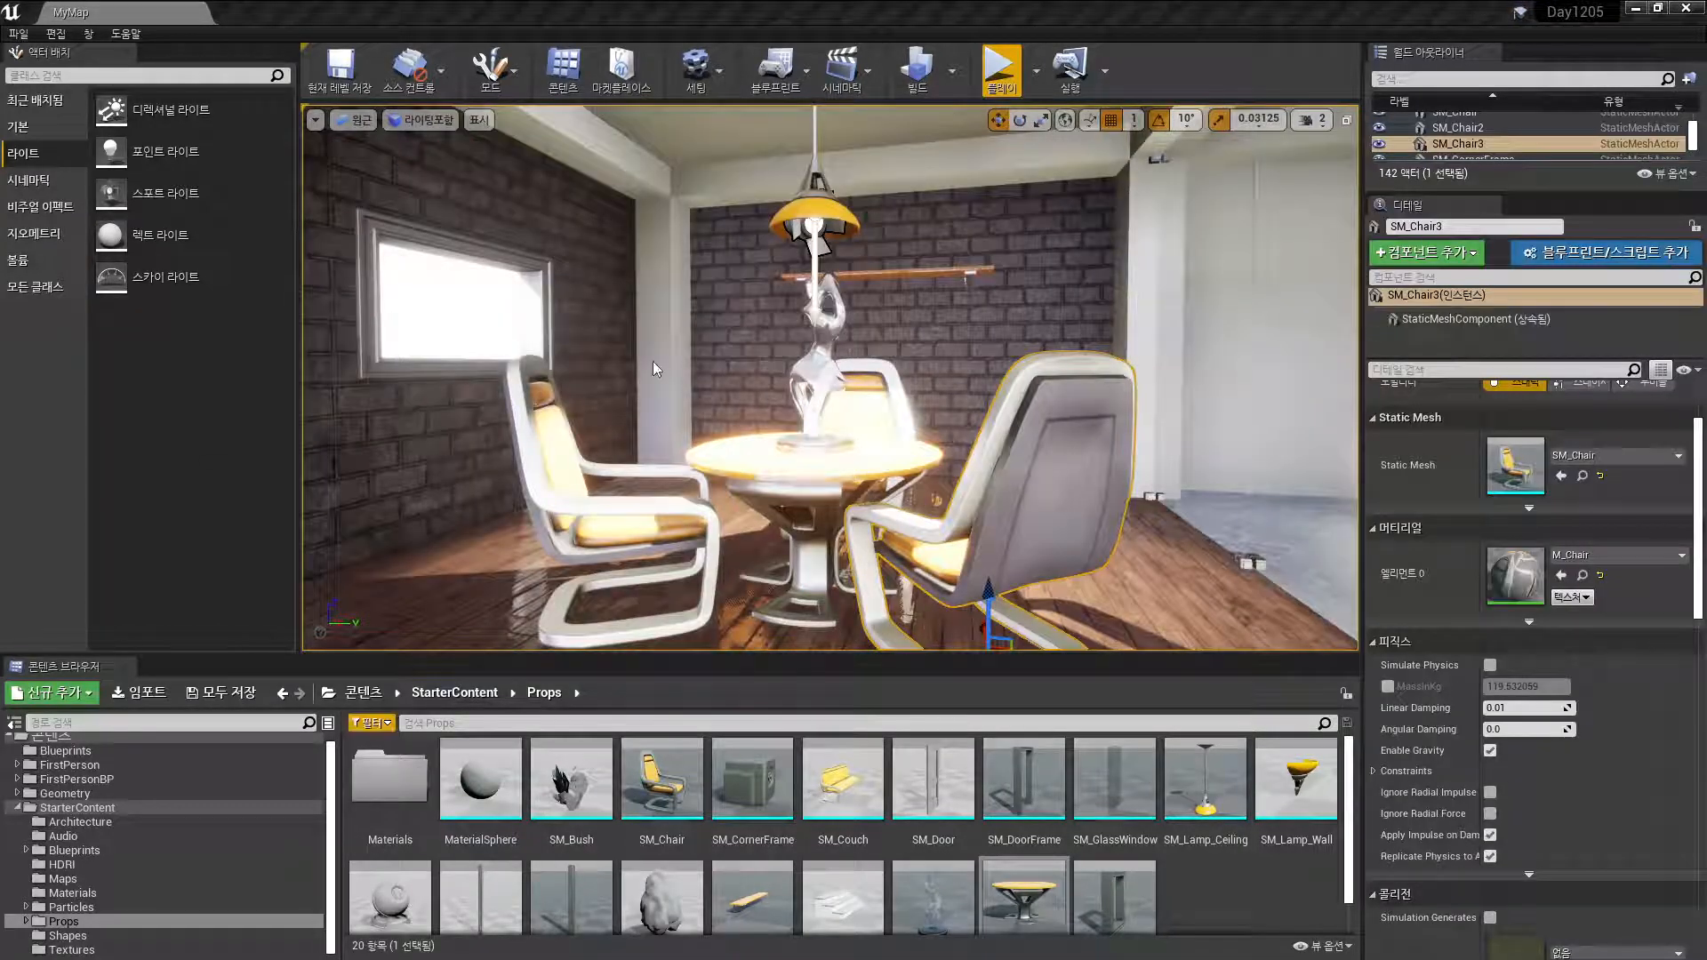
pyautogui.moveTo(805, 441); pyautogui.dragTo(831, 418, button='right')
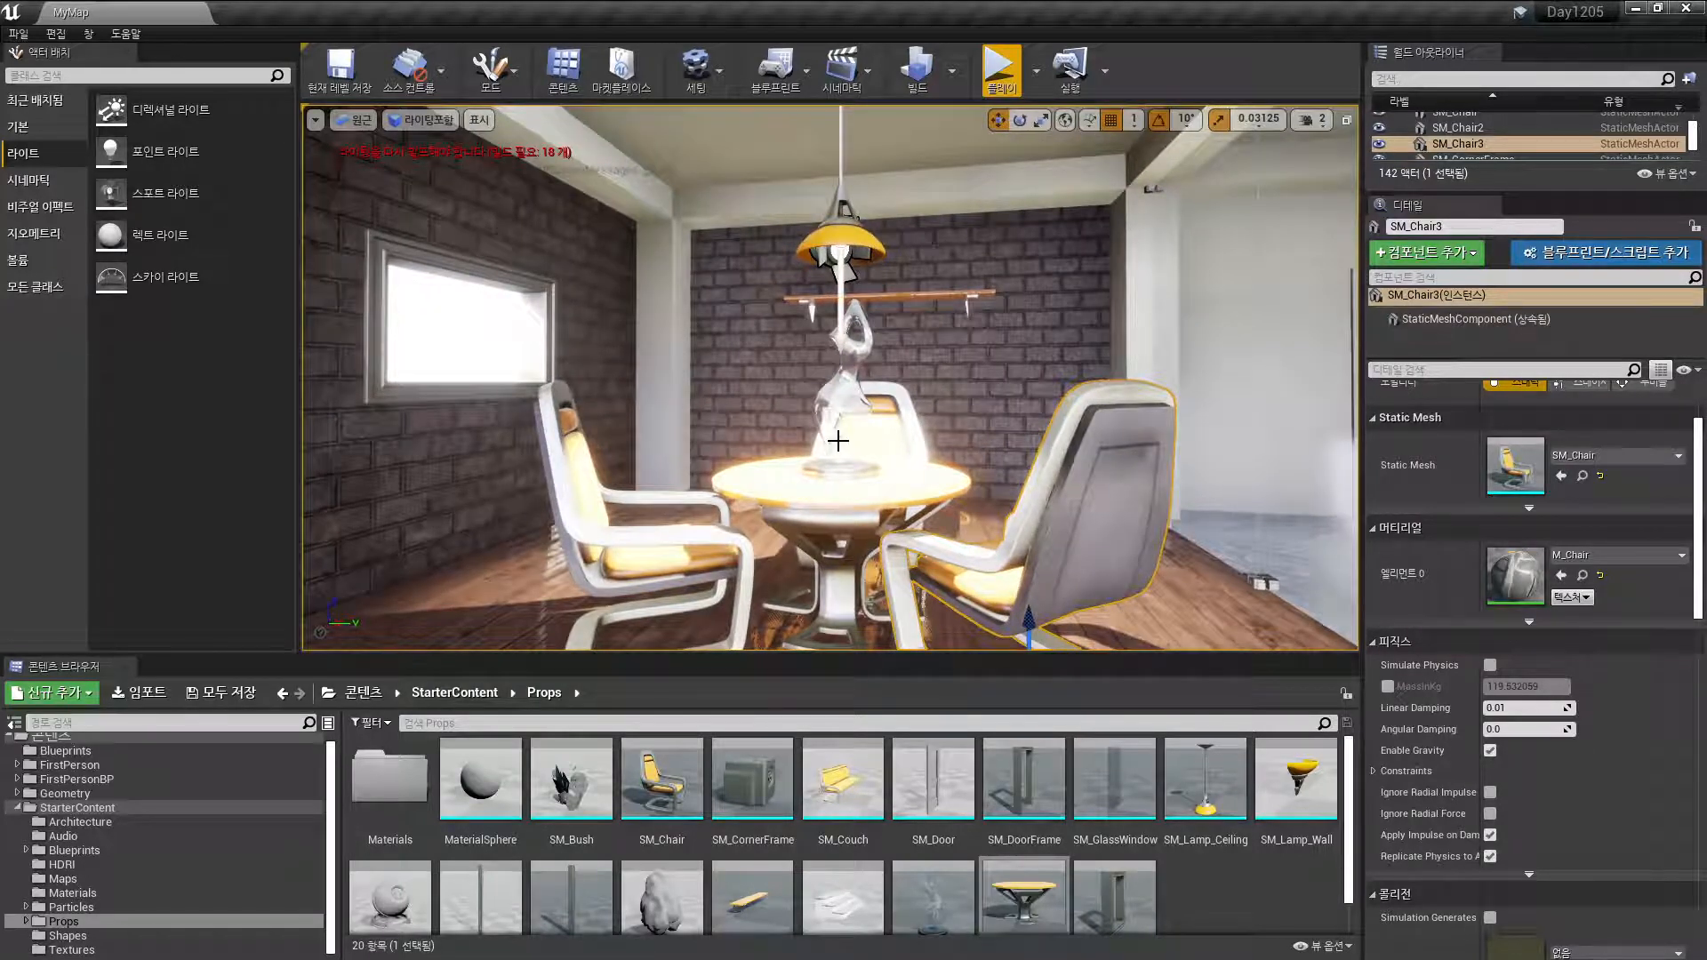
pyautogui.click(842, 258)
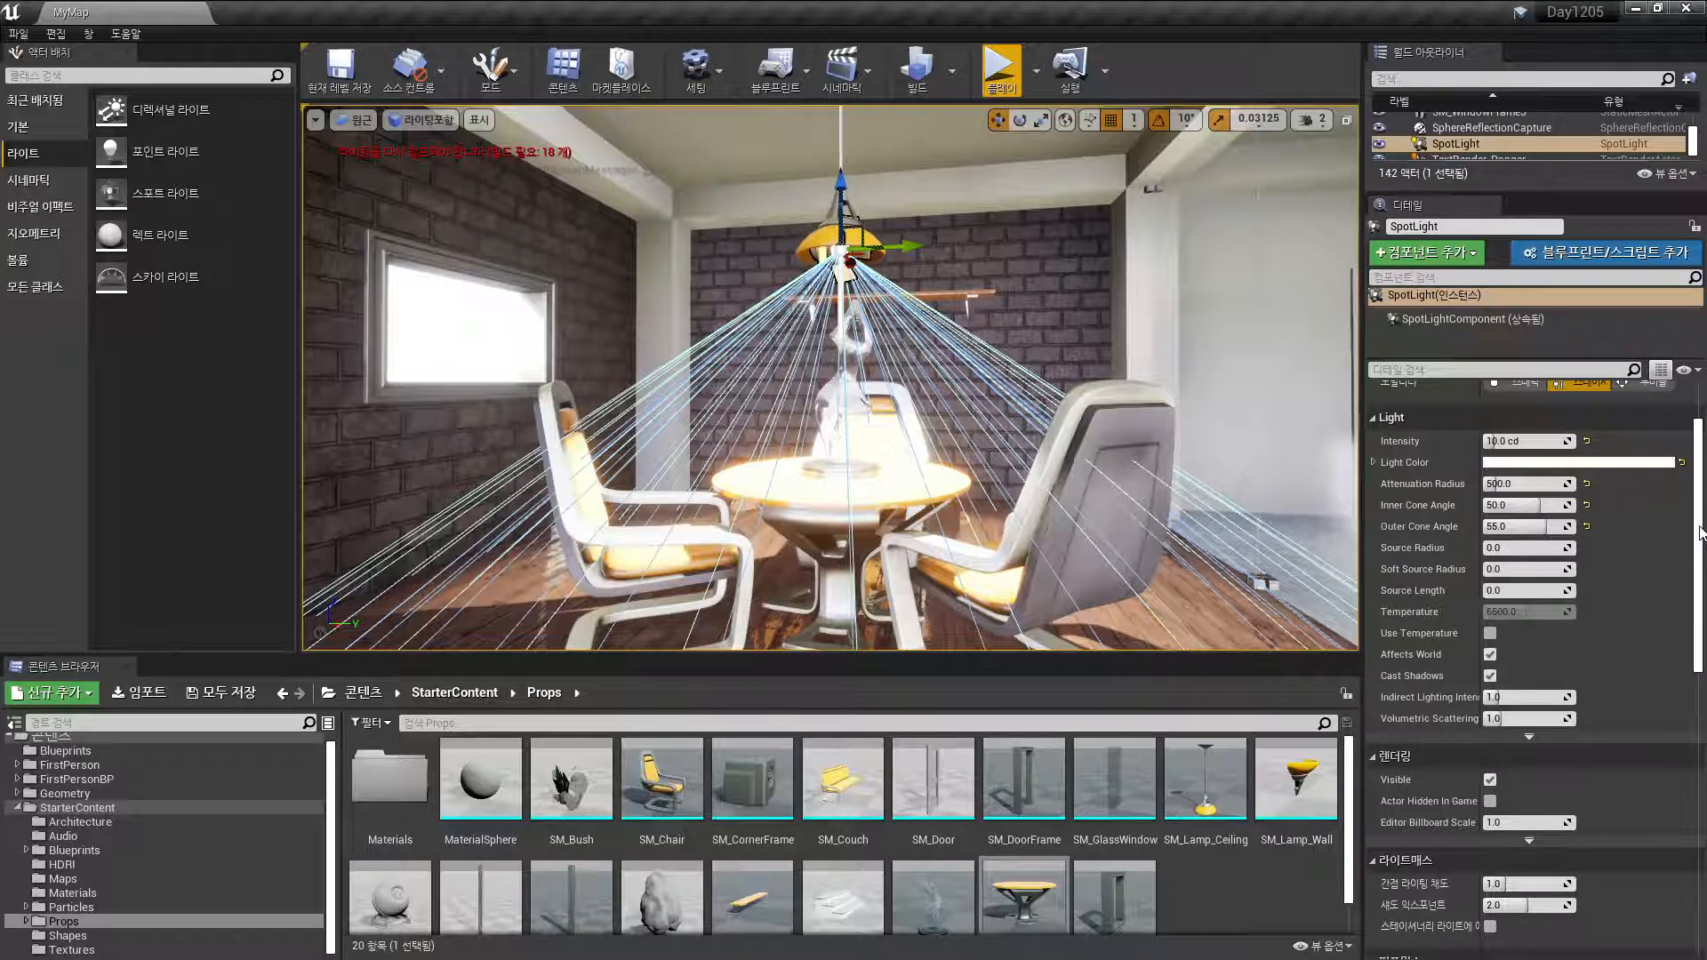
pyautogui.scroll(1, 1700, 532)
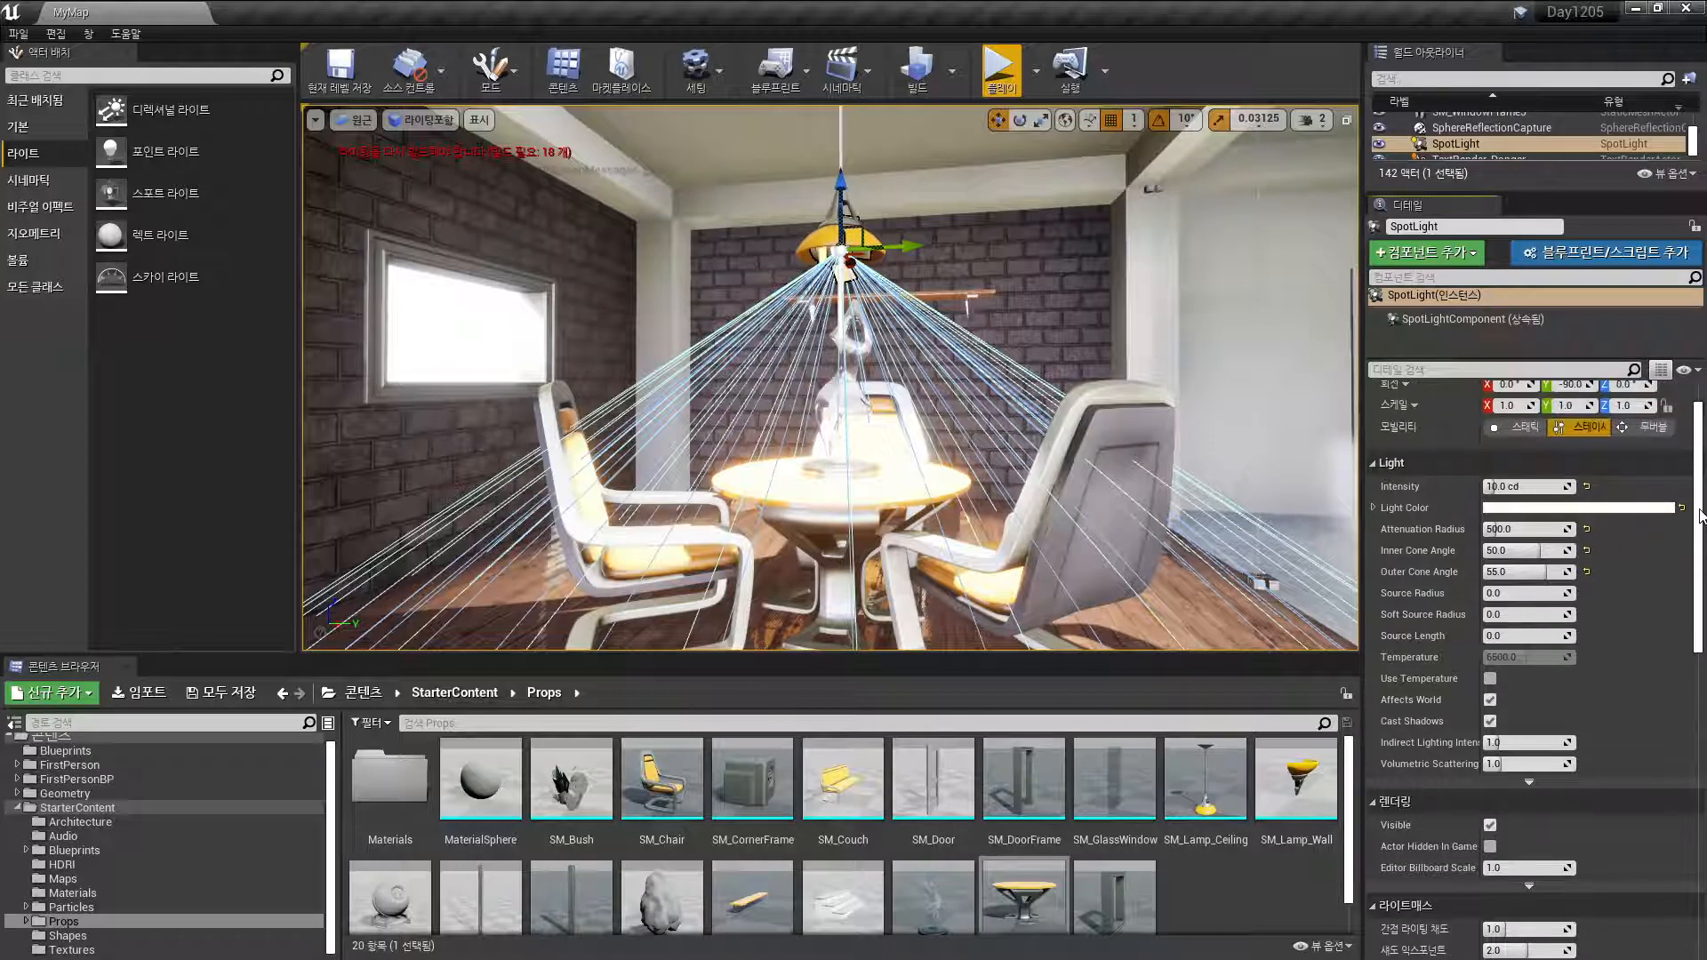
pyautogui.click(1499, 486)
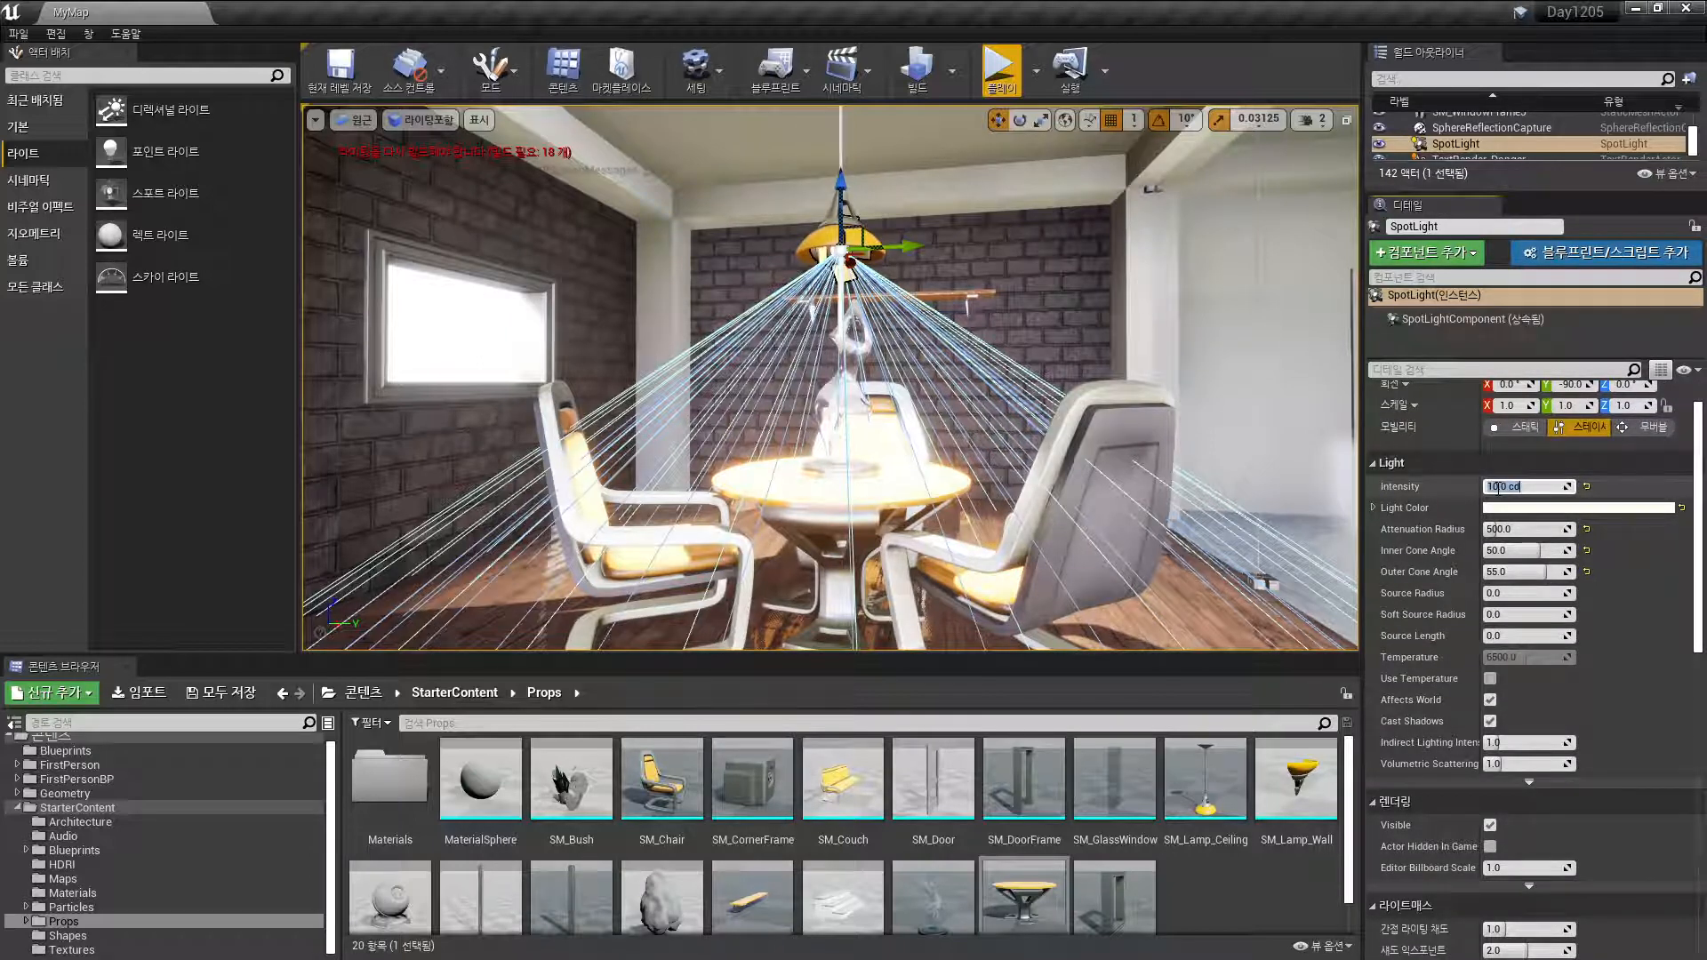
pyautogui.write('0.1')
pyautogui.press('Return')
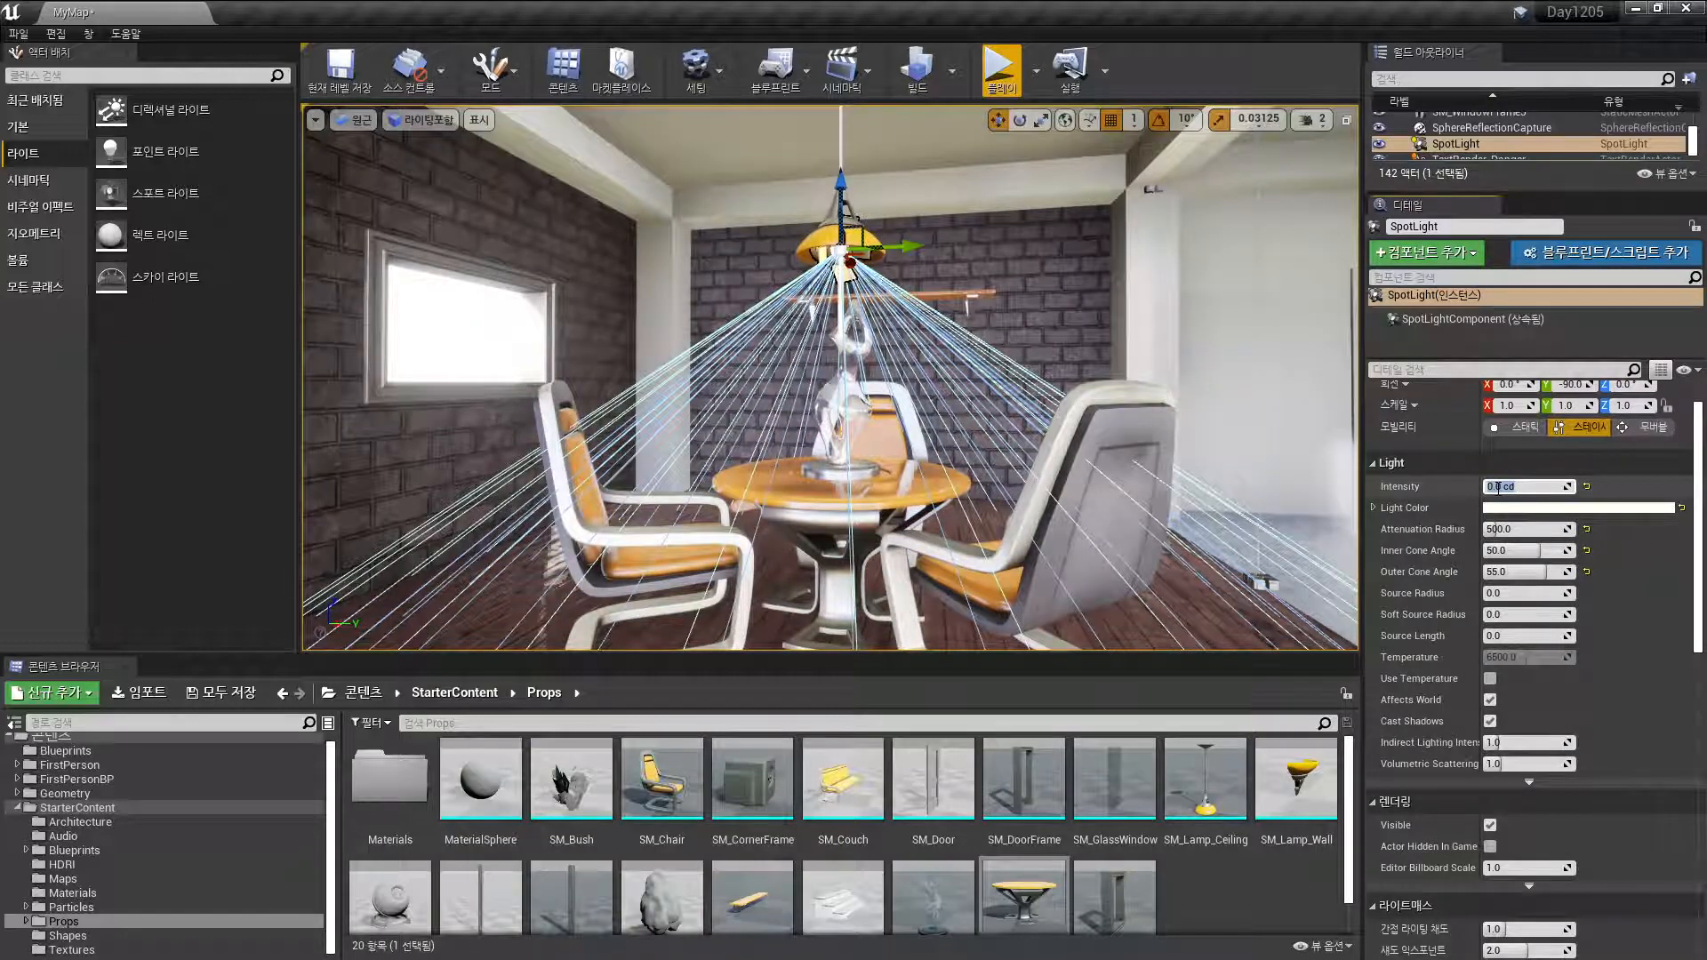
pyautogui.write('10')
pyautogui.press('Return')
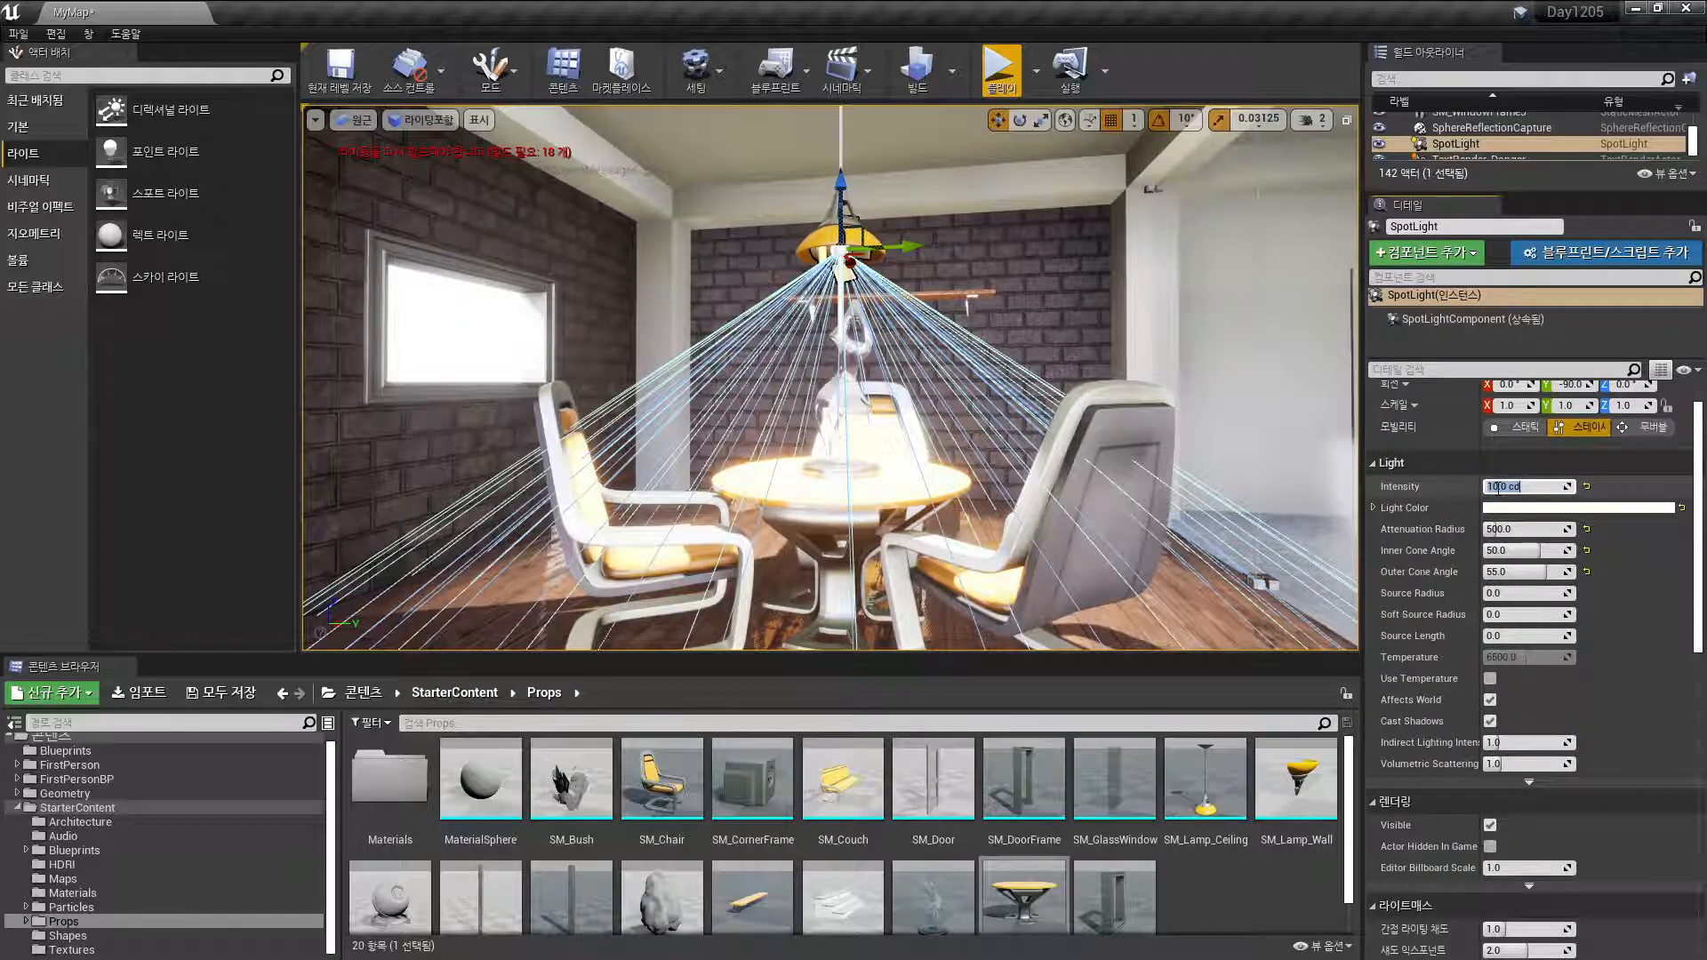
# Turn off the SpotLight's Visible option to compare the room without its light, and turn it back on
pyautogui.scroll(-5, 893, 384)
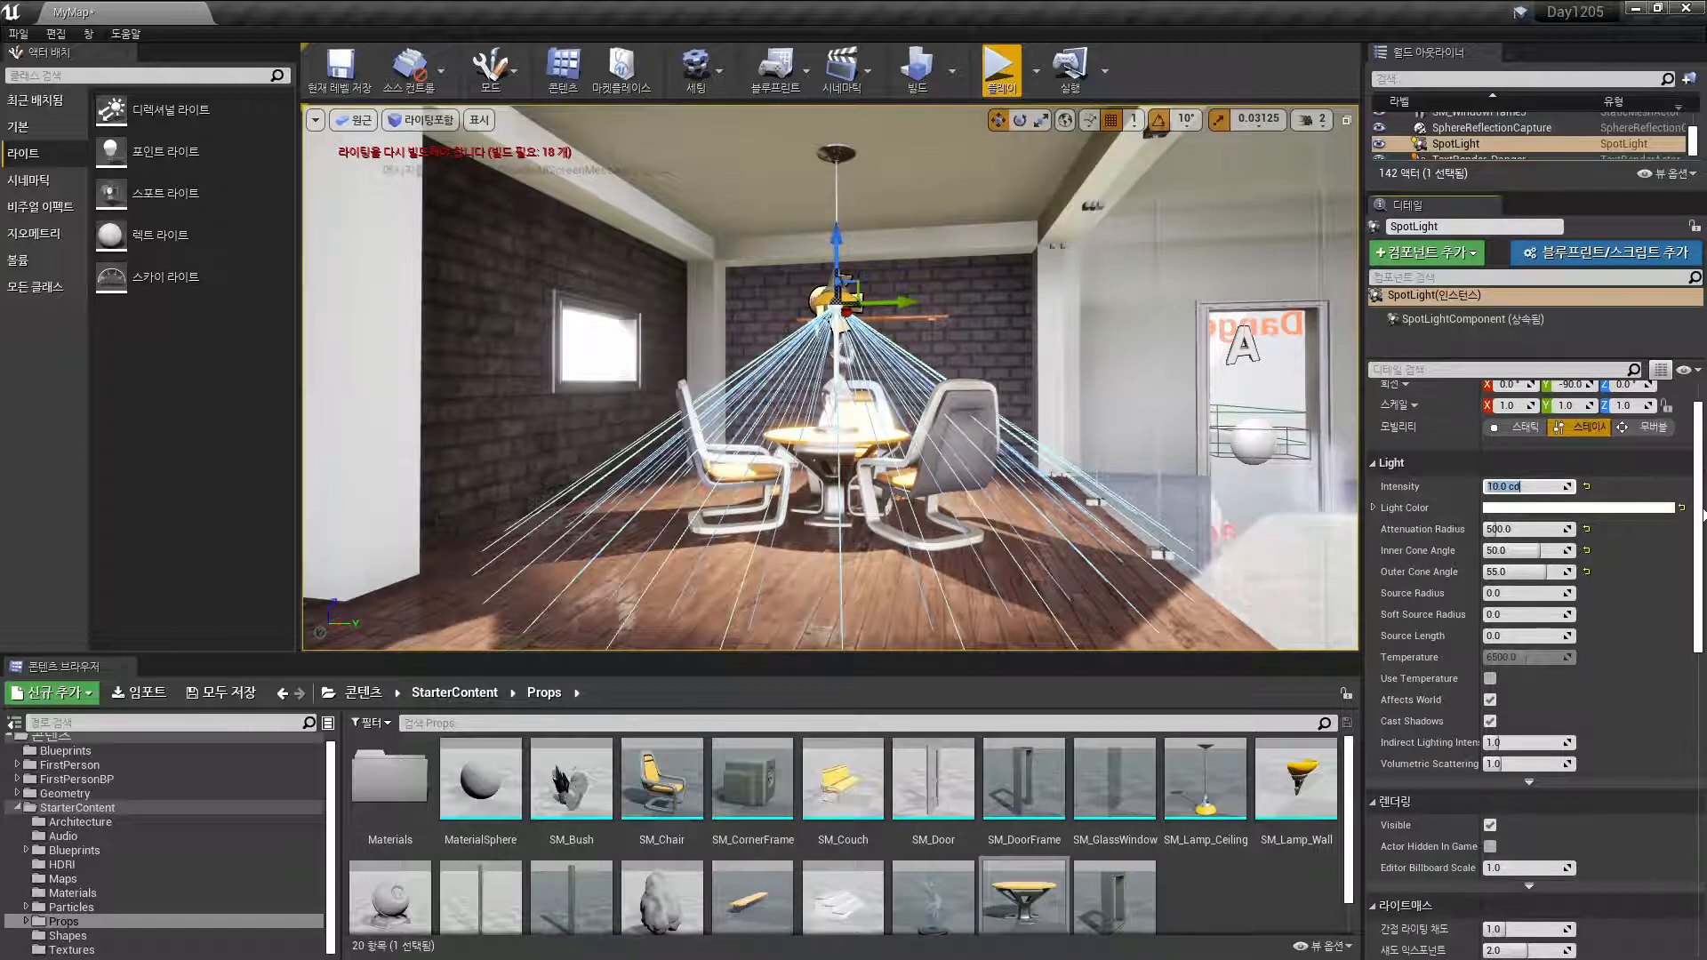
pyautogui.scroll(-4, 1699, 514)
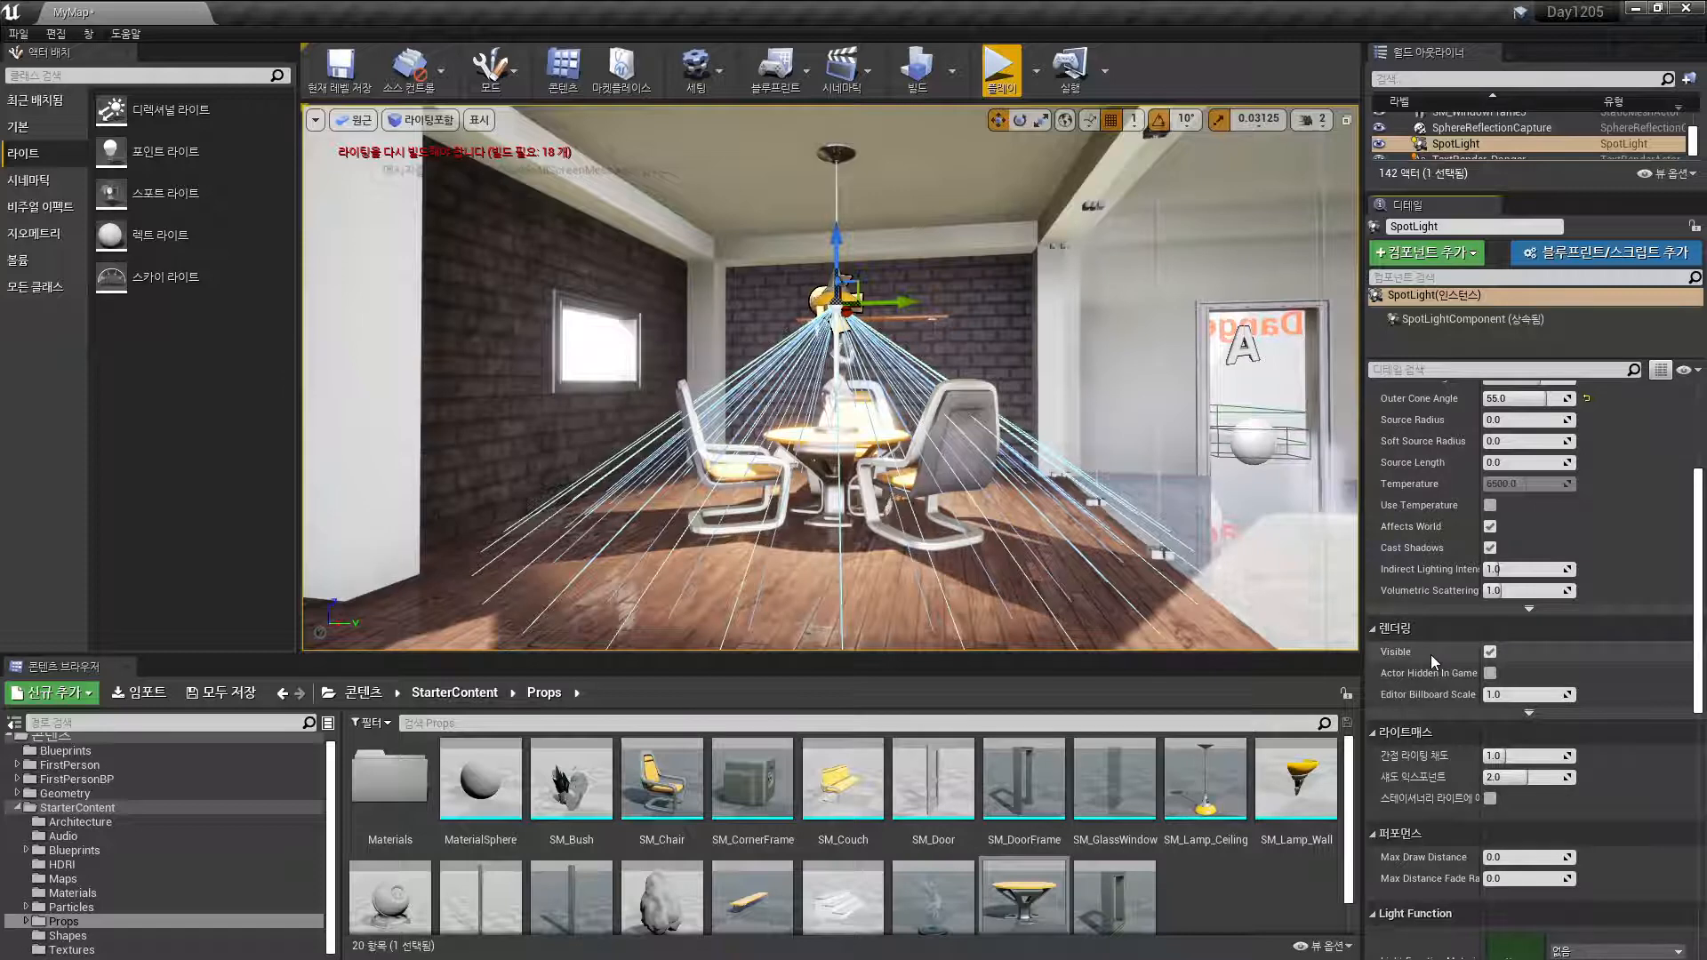
pyautogui.click(1490, 654)
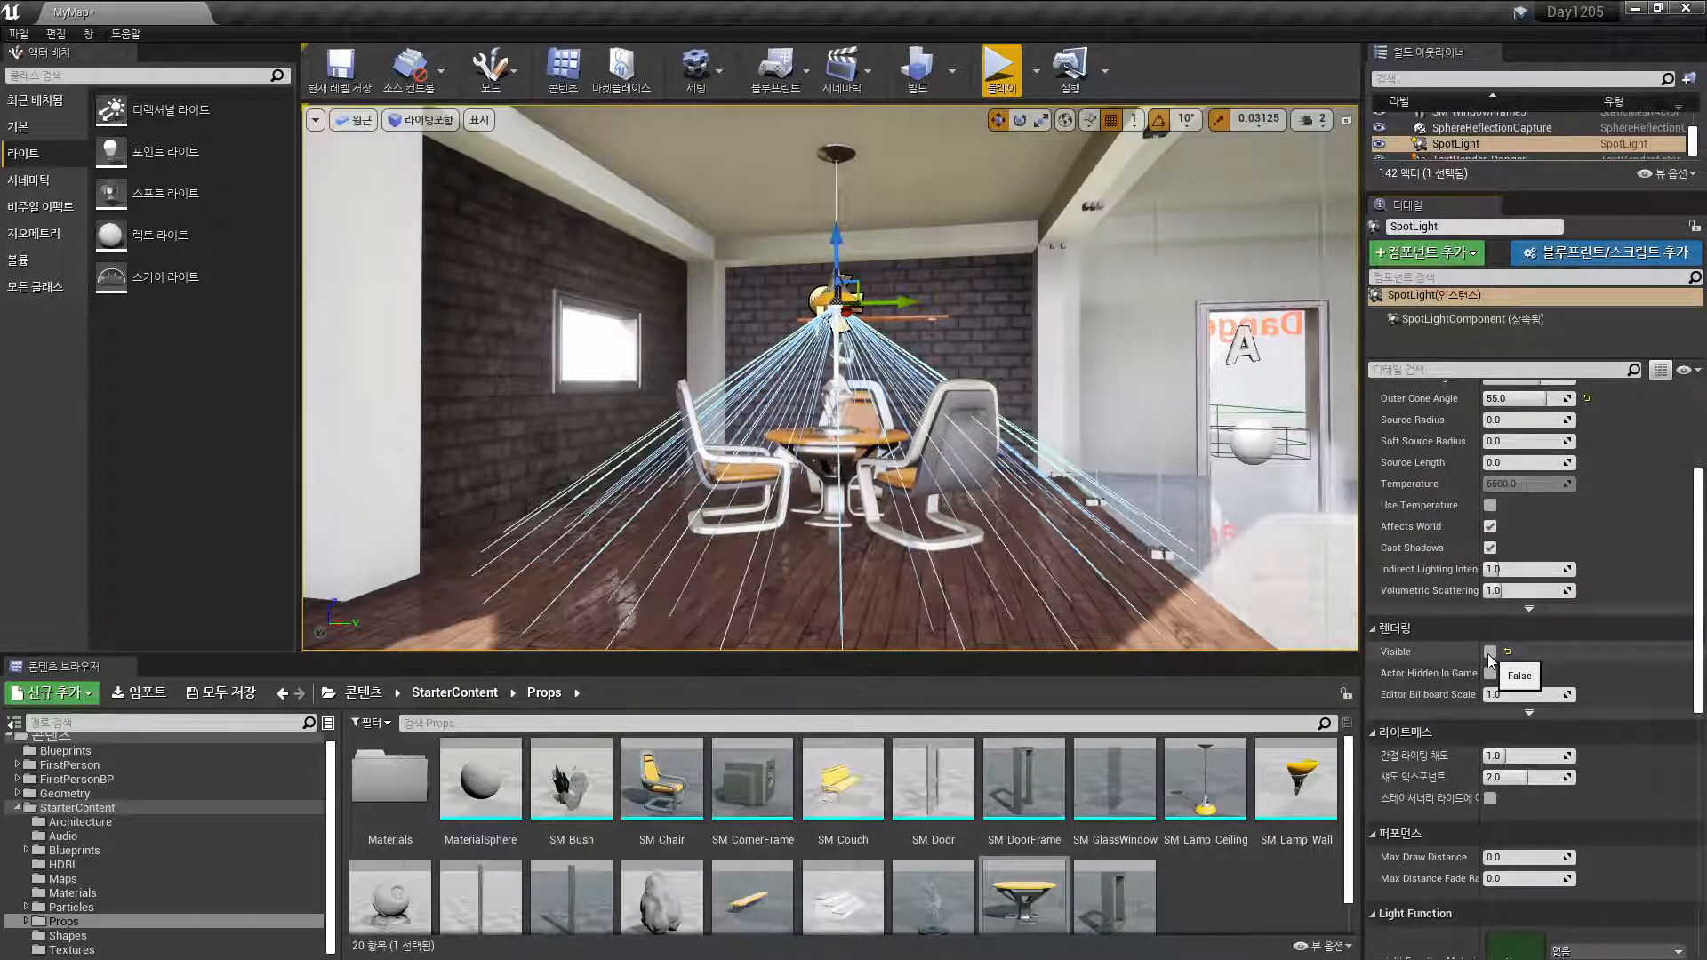
pyautogui.click(1490, 653)
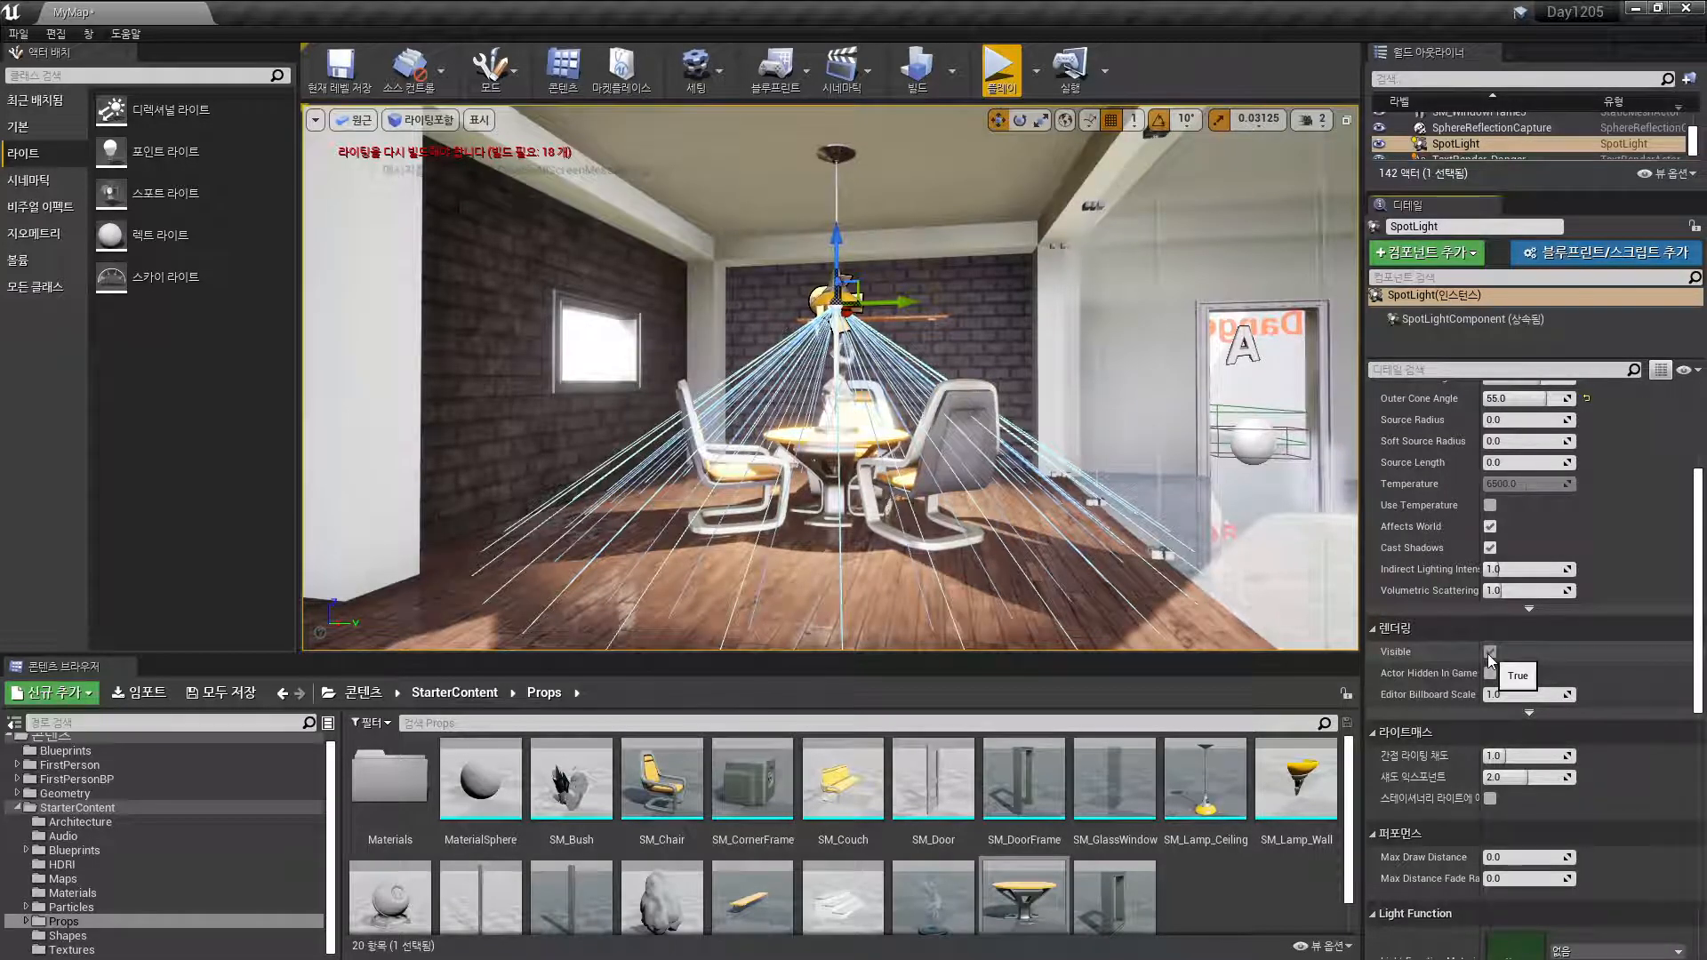
# Place a box trigger beside the table, under the ceiling lamp
pyautogui.scroll(-3, 977, 400)
pyautogui.moveTo(977, 400); pyautogui.dragTo(965, 400, button='right')
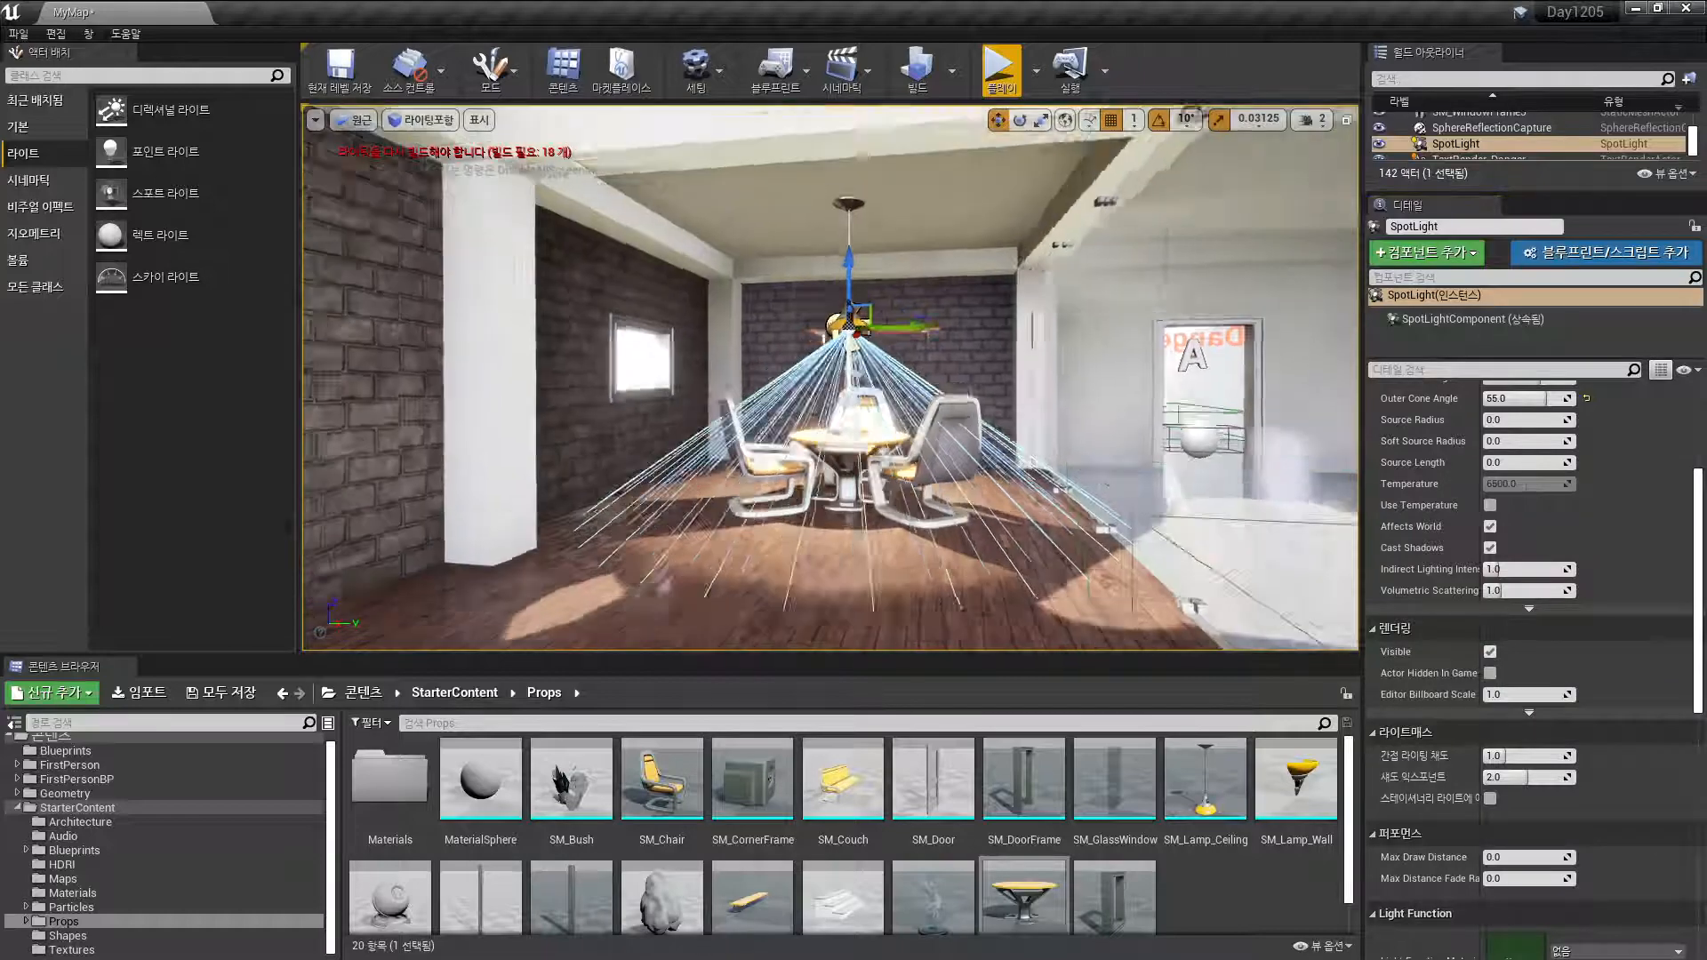
pyautogui.moveTo(960, 534); pyautogui.dragTo(952, 596, button='right')
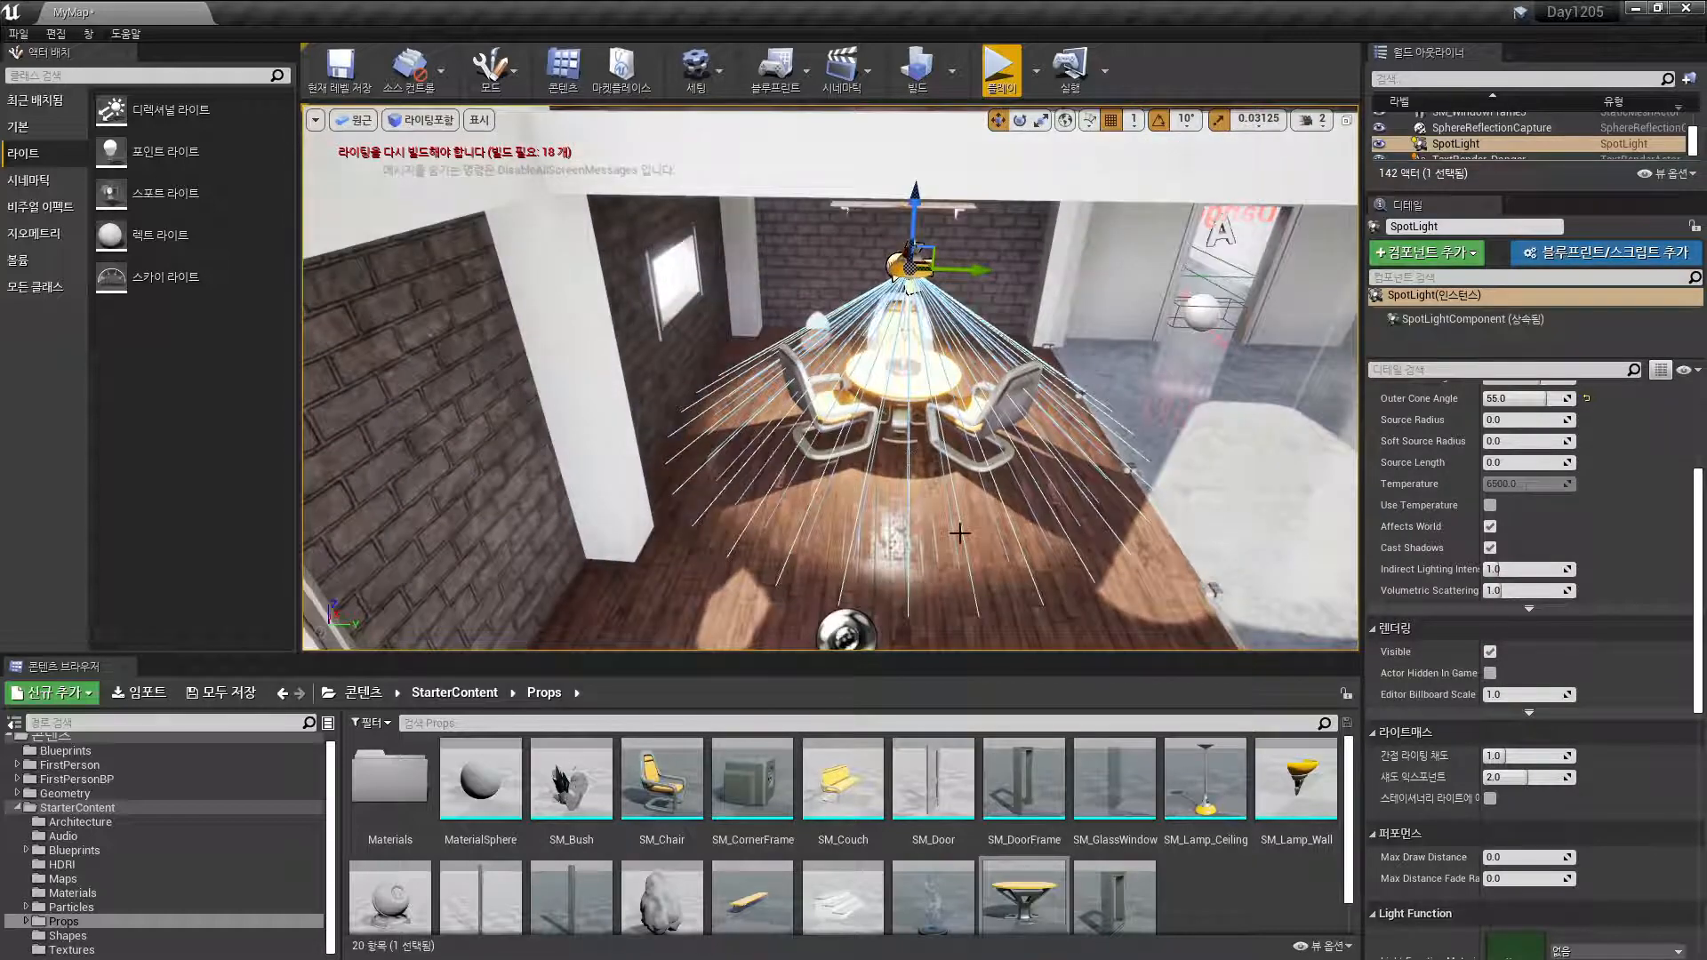
pyautogui.moveTo(960, 533); pyautogui.dragTo(987, 529, button='right')
pyautogui.moveTo(851, 549); pyautogui.dragTo(827, 537, button='right')
pyautogui.moveTo(1027, 535); pyautogui.dragTo(1021, 534, button='right')
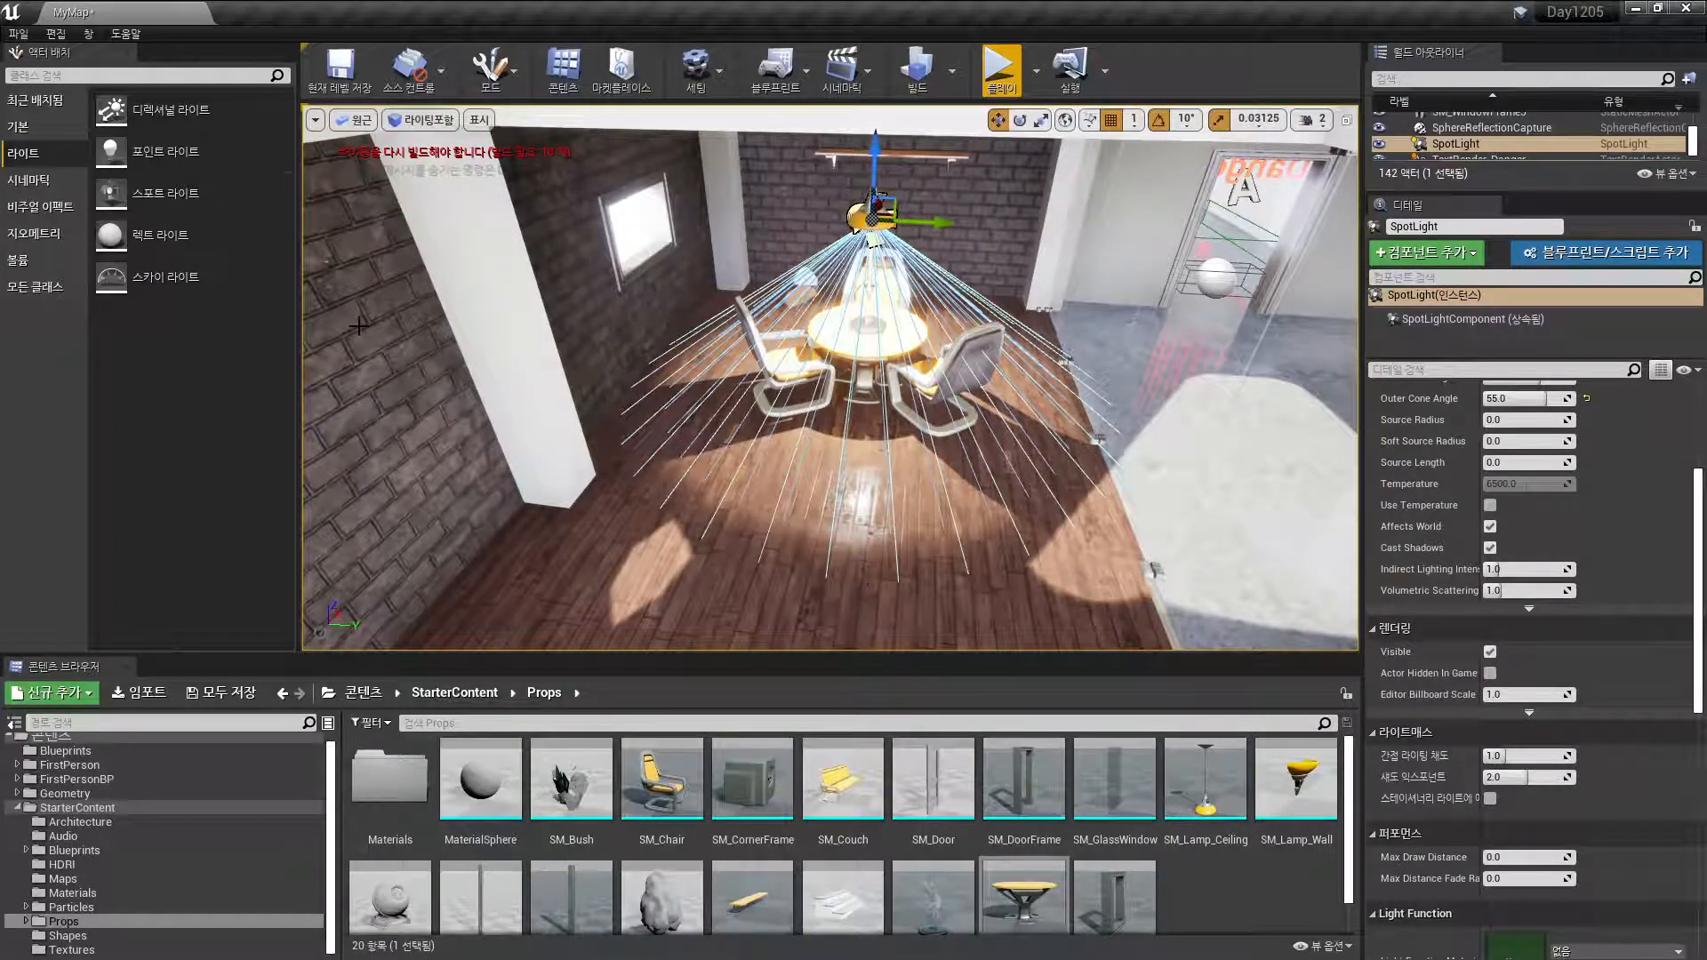
pyautogui.click(33, 134)
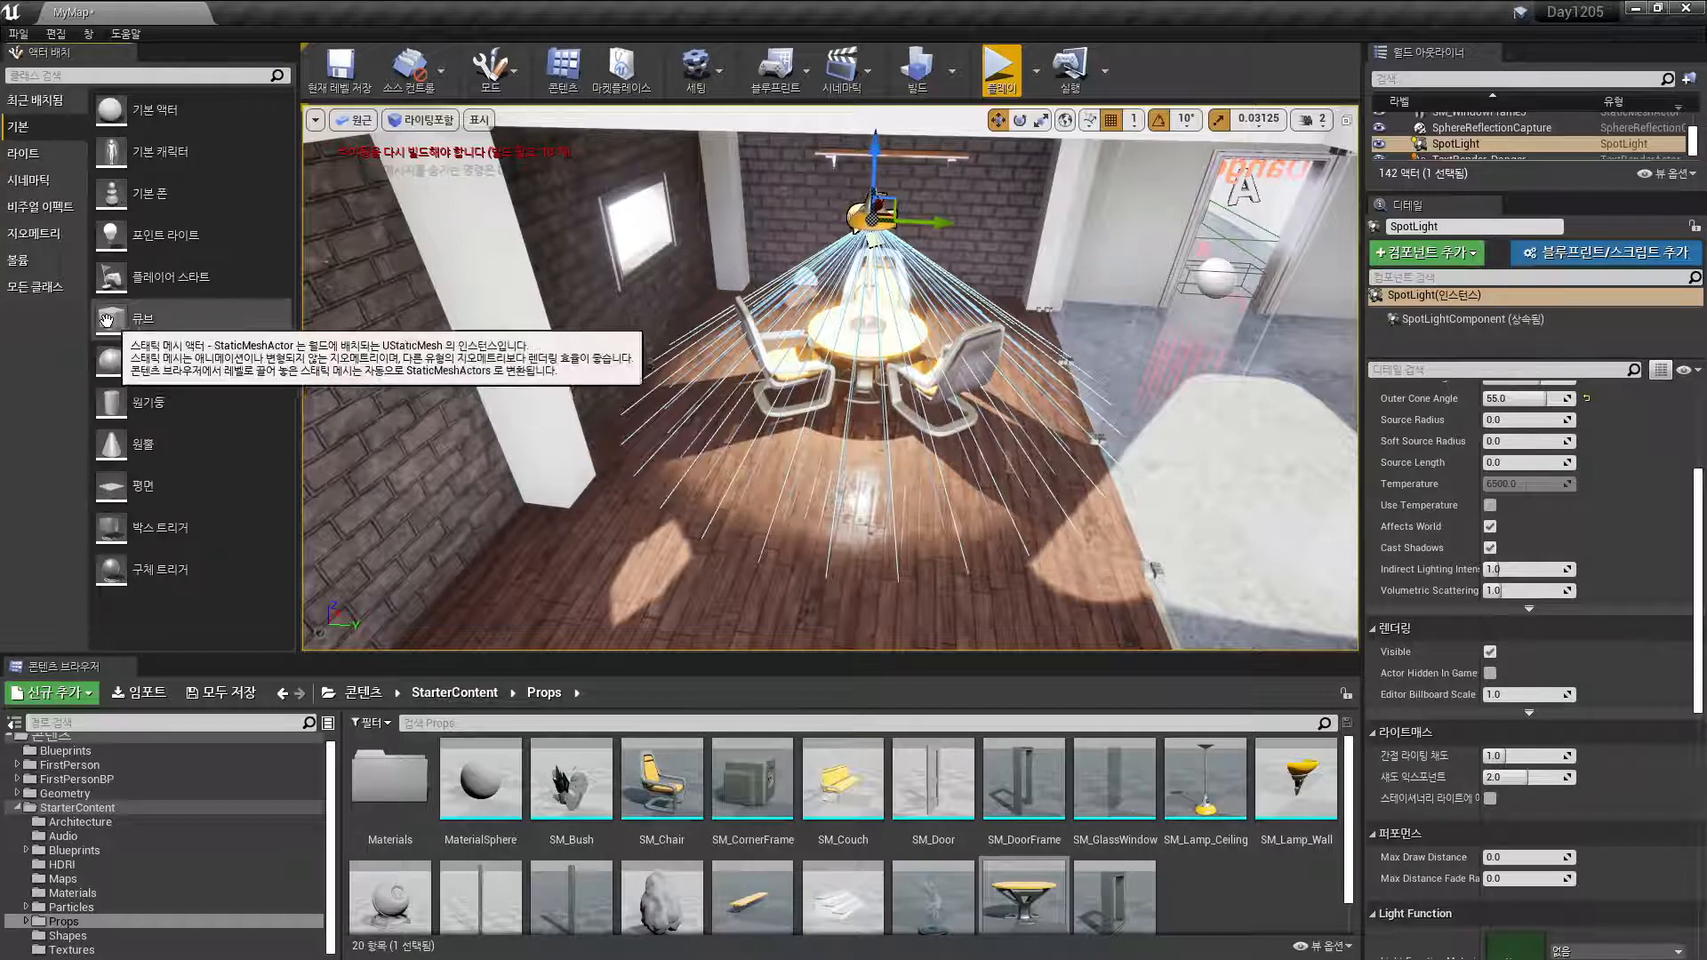
pyautogui.moveTo(160, 527); pyautogui.dragTo(859, 331)
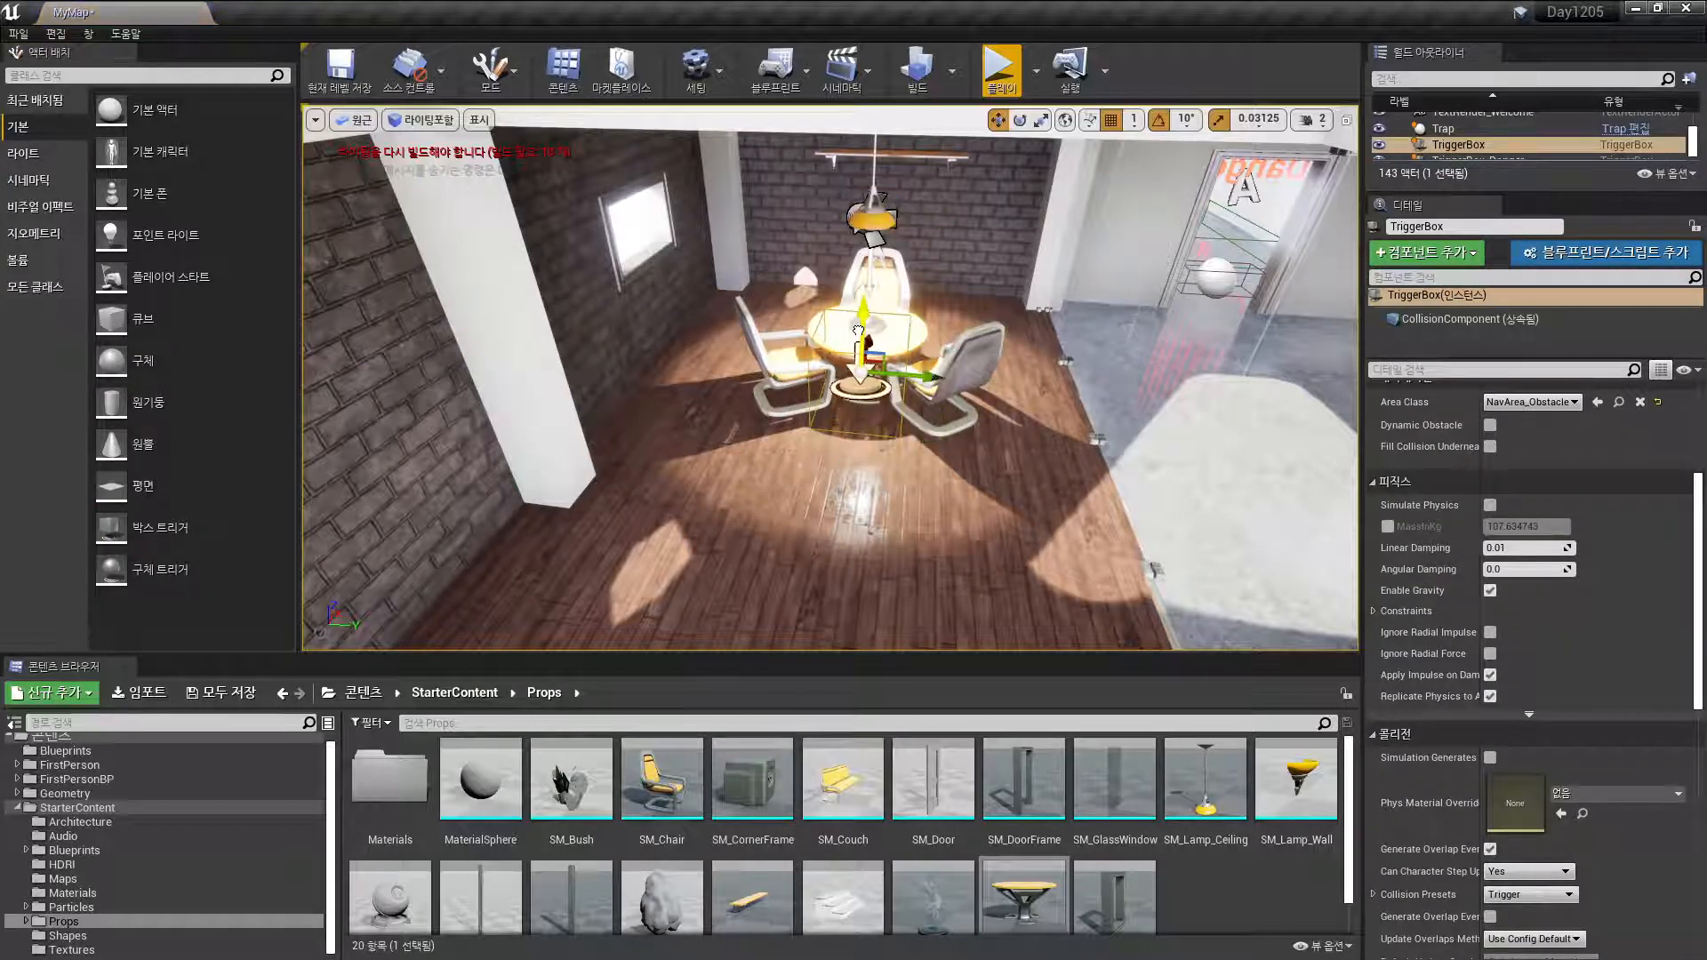
# Scale the trigger box up horizontally to cover the floor around the table and chairs
pyautogui.press('r')
pyautogui.press('f')
pyautogui.moveTo(948, 484); pyautogui.dragTo(880, 464, button='right')
pyautogui.scroll(-2, 903, 494)
pyautogui.scroll(-5, 903, 494)
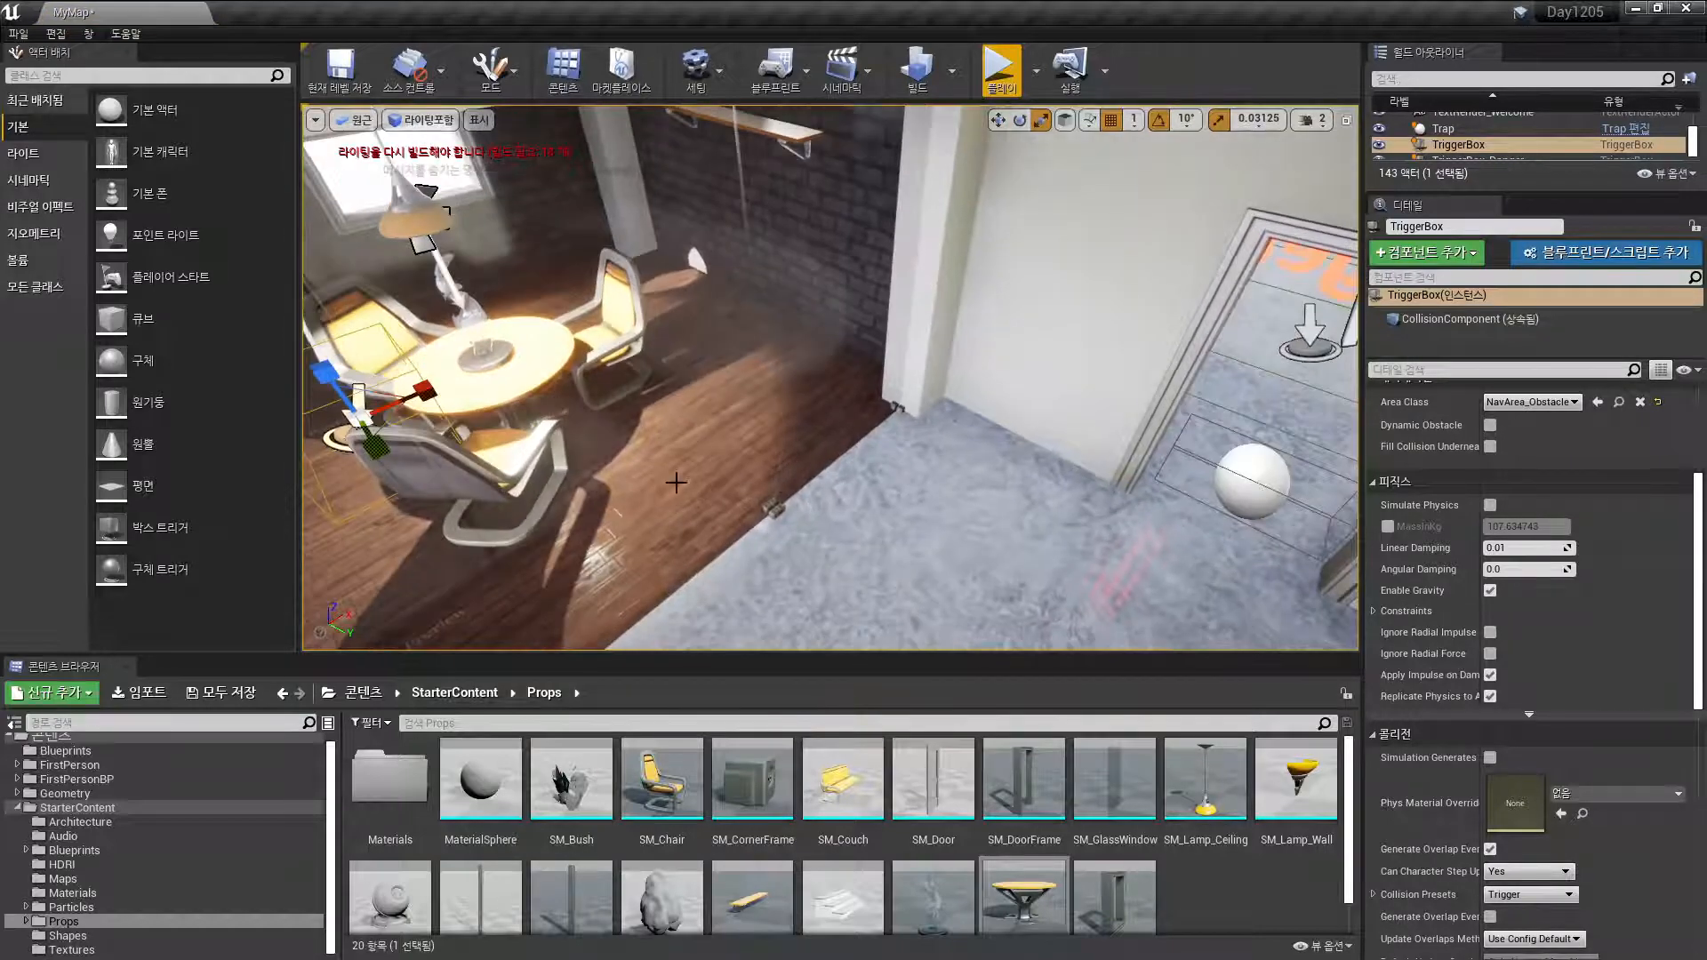
pyautogui.moveTo(676, 482); pyautogui.dragTo(574, 485, button='right')
pyautogui.moveTo(701, 328); pyautogui.dragTo(865, 349)
pyautogui.moveTo(865, 348); pyautogui.dragTo(1022, 360, button='right')
pyautogui.moveTo(1102, 249); pyautogui.dragTo(1102, 233, button='right')
pyautogui.moveTo(1259, 292); pyautogui.dragTo(1253, 214, button='right')
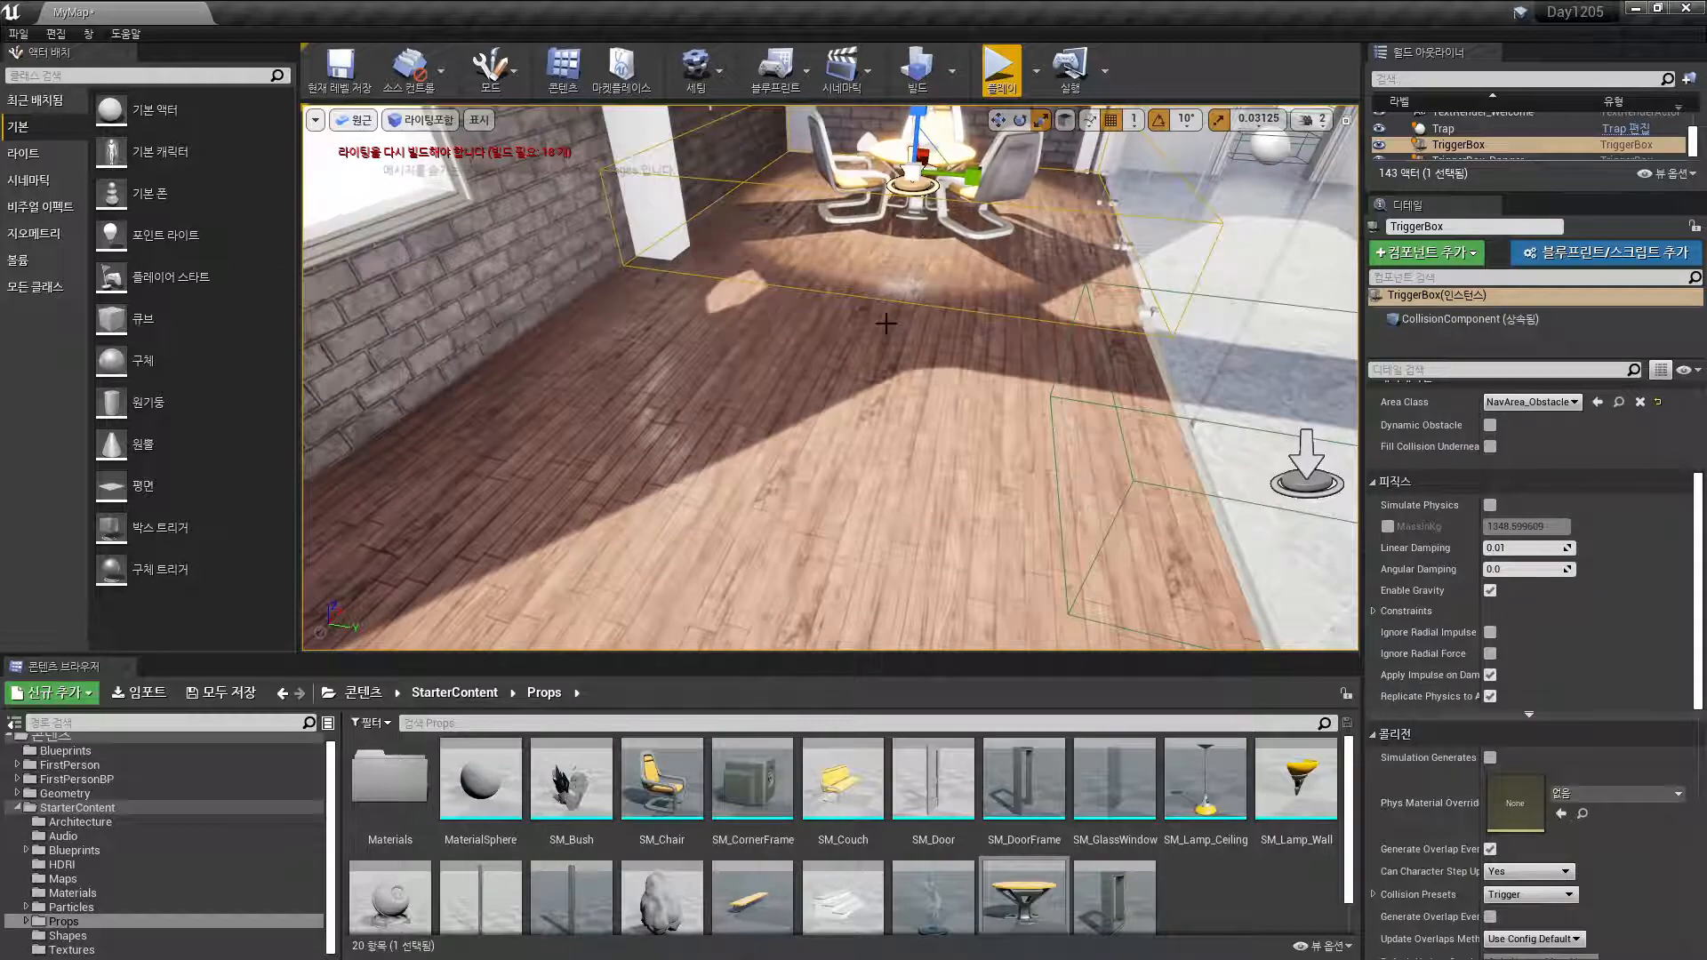
# Move the trigger box along the X axis to centre it on the table, and check its coverage of the dining area
pyautogui.press('w')
pyautogui.moveTo(922, 225); pyautogui.dragTo(681, 245, button='right')
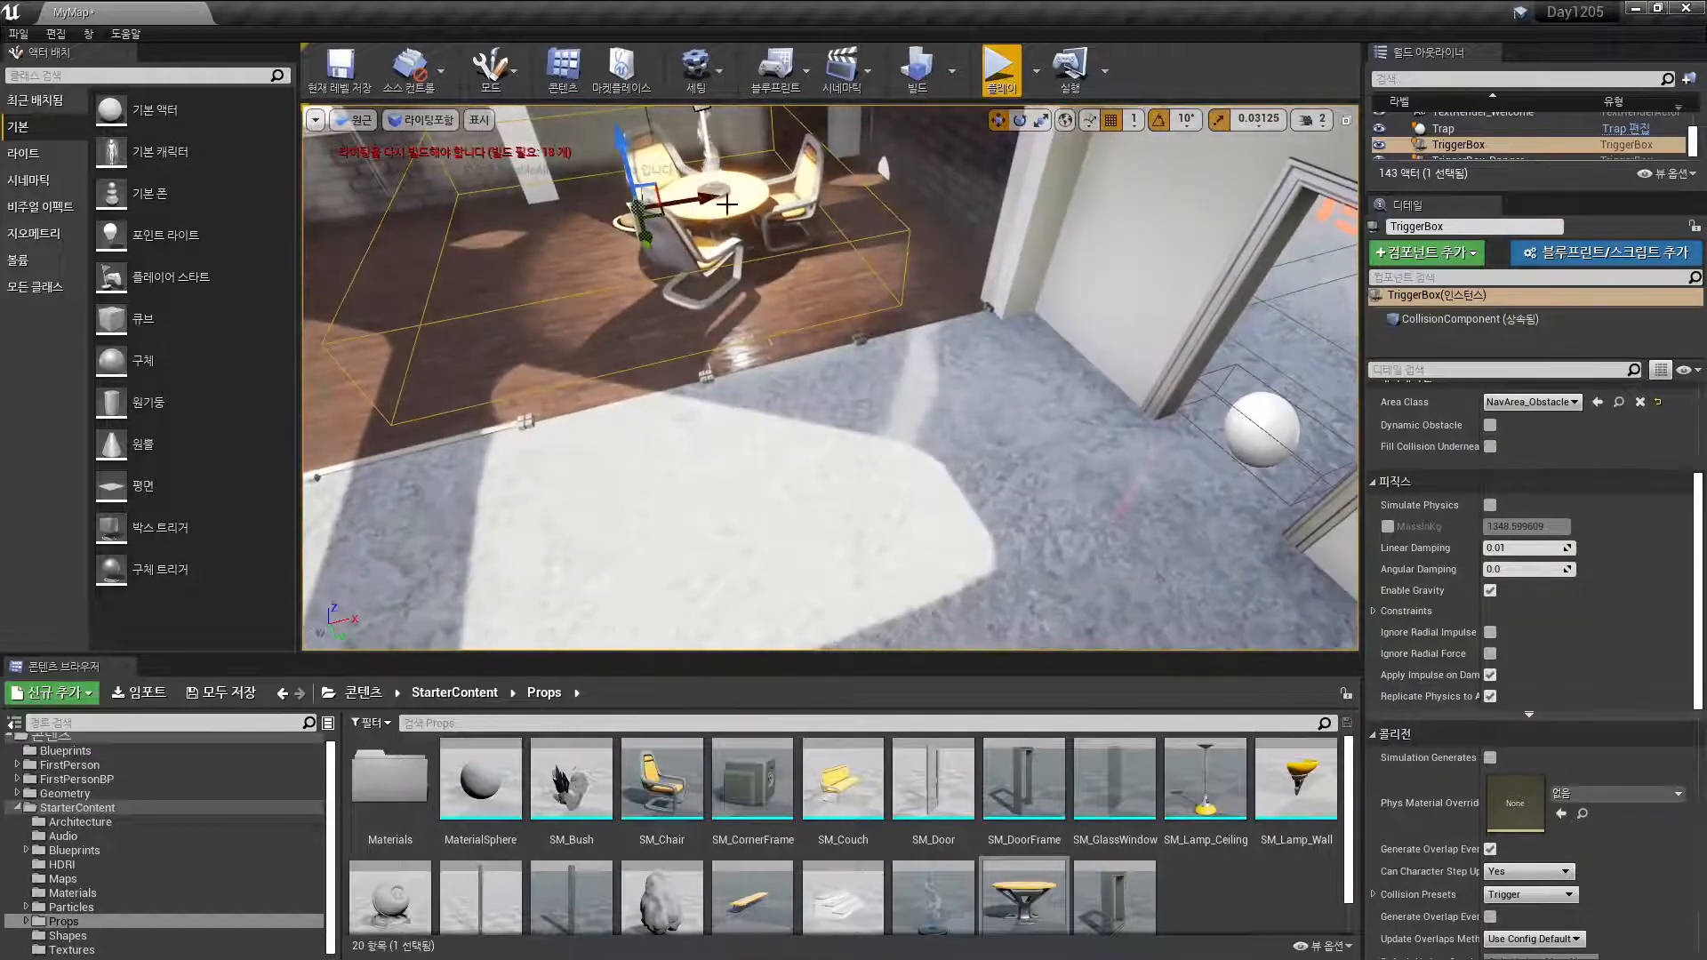
pyautogui.moveTo(693, 198); pyautogui.dragTo(756, 189)
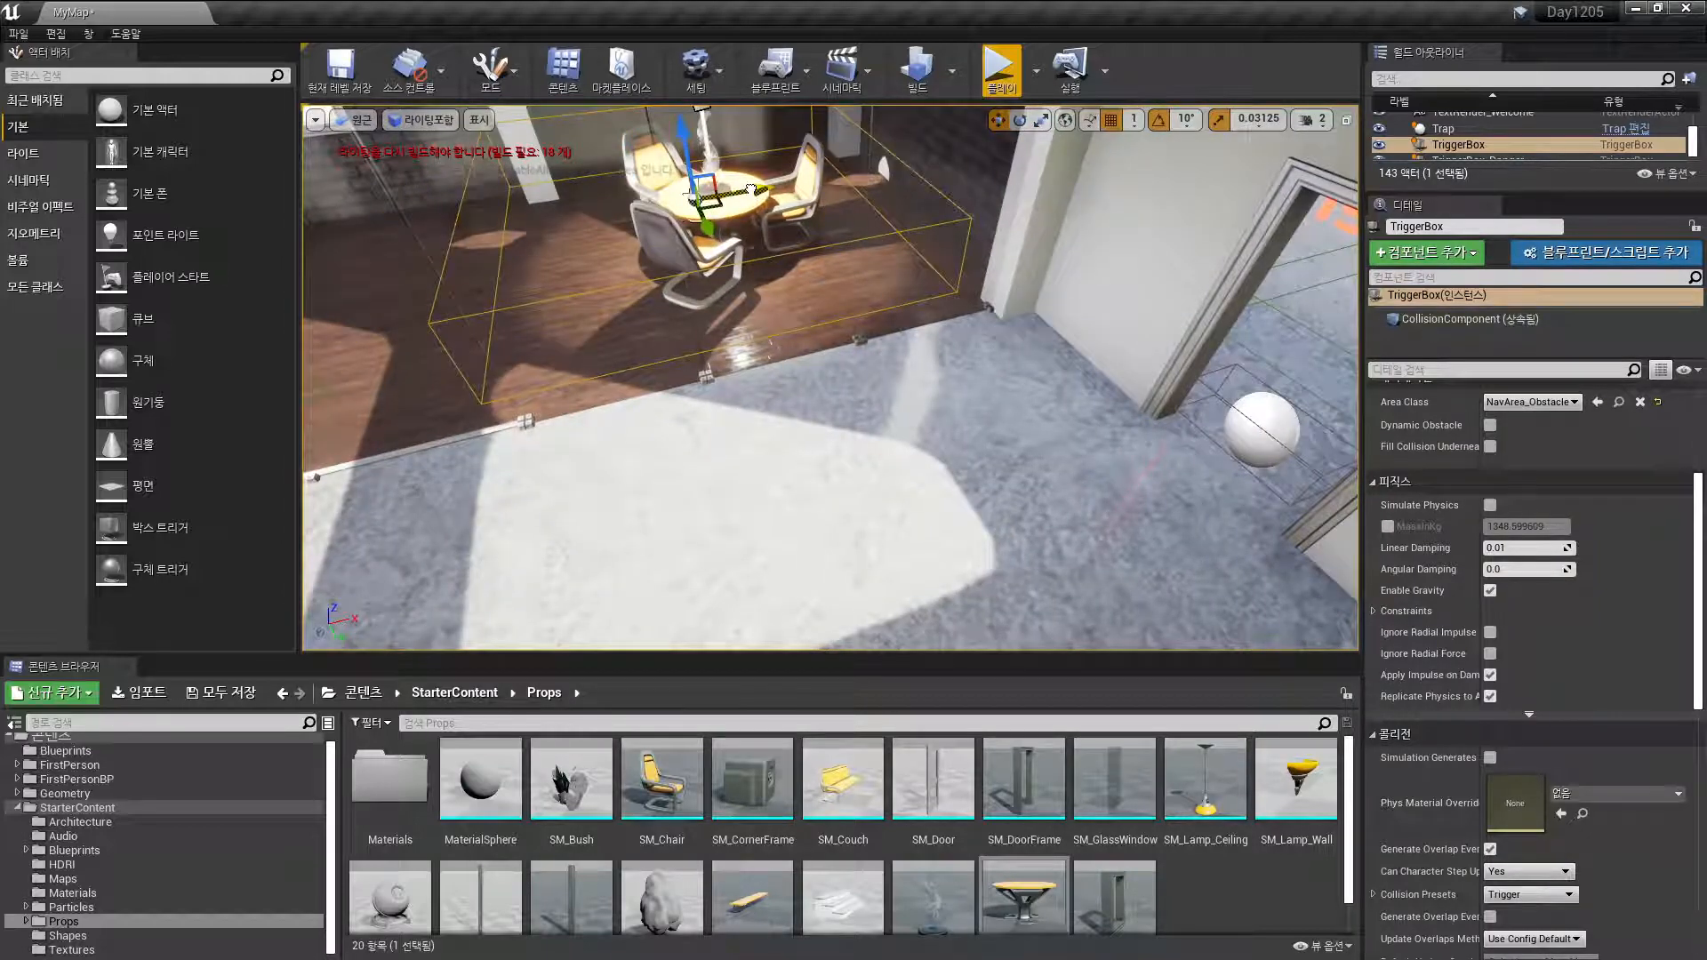
pyautogui.moveTo(755, 188); pyautogui.dragTo(1013, 142, button='right')
pyautogui.moveTo(819, 533); pyautogui.dragTo(871, 484, button='right')
pyautogui.scroll(2, 819, 535)
pyautogui.moveTo(810, 566)
pyautogui.mouseDown(button='right')
pyautogui.moveTo(794, 565)
pyautogui.moveTo(849, 559)
pyautogui.moveTo(804, 588)
pyautogui.mouseUp(button='right')
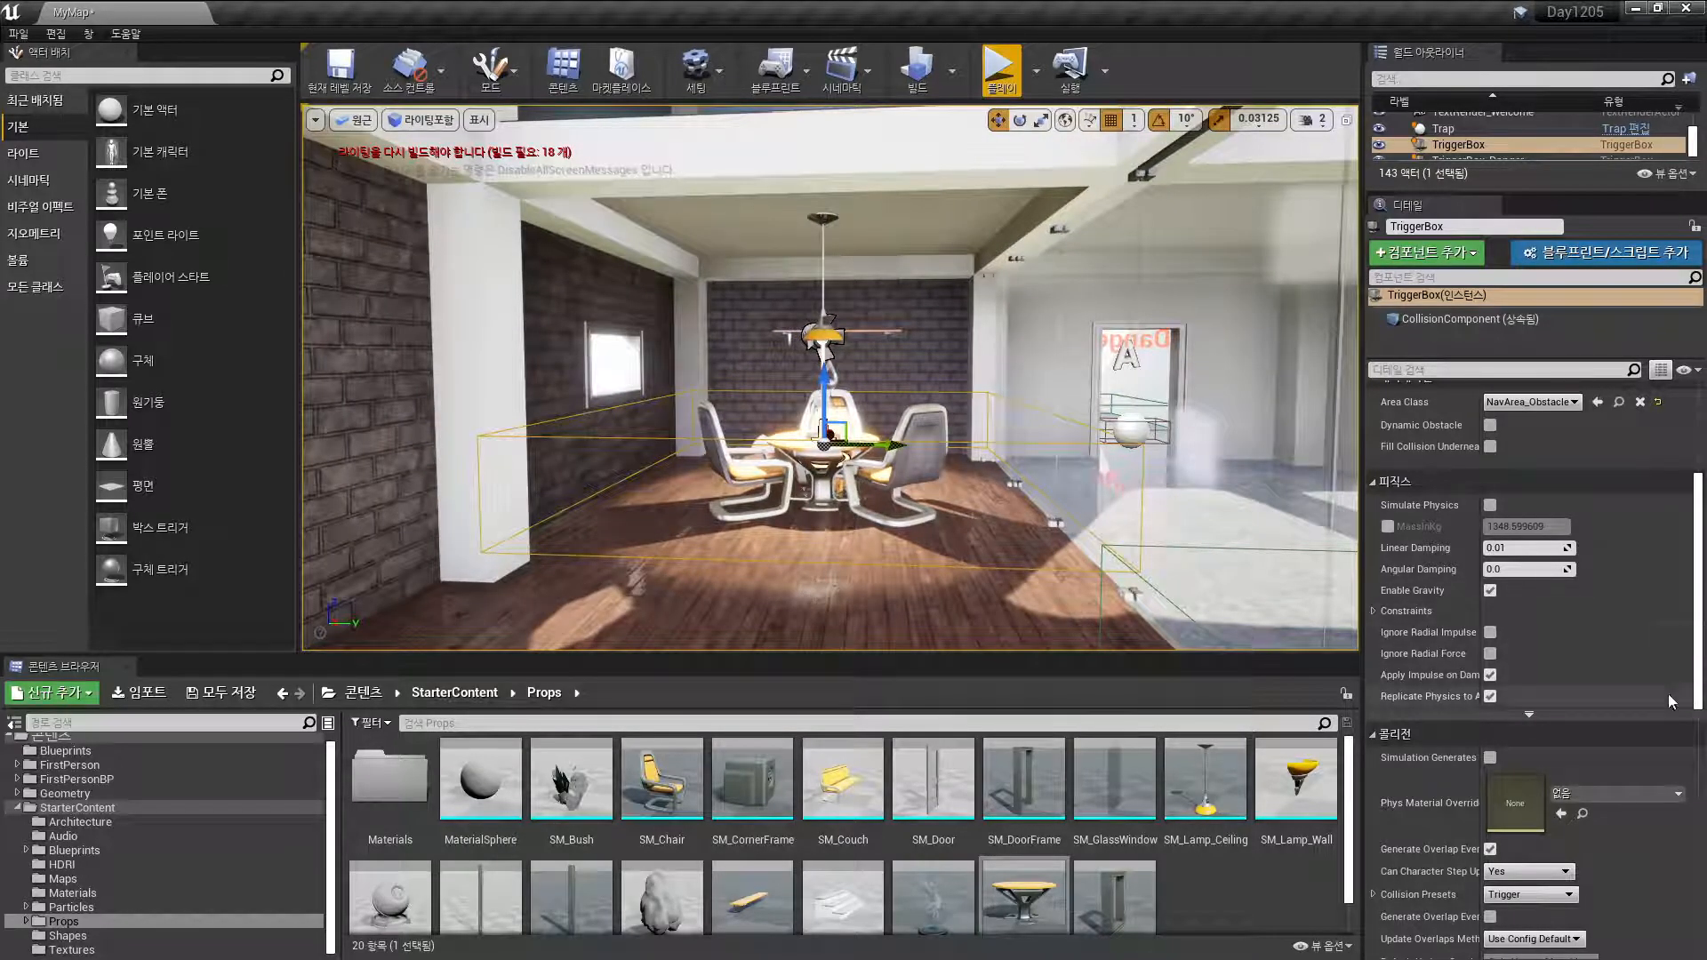
pyautogui.moveTo(705, 565); pyautogui.dragTo(708, 544, button='right')
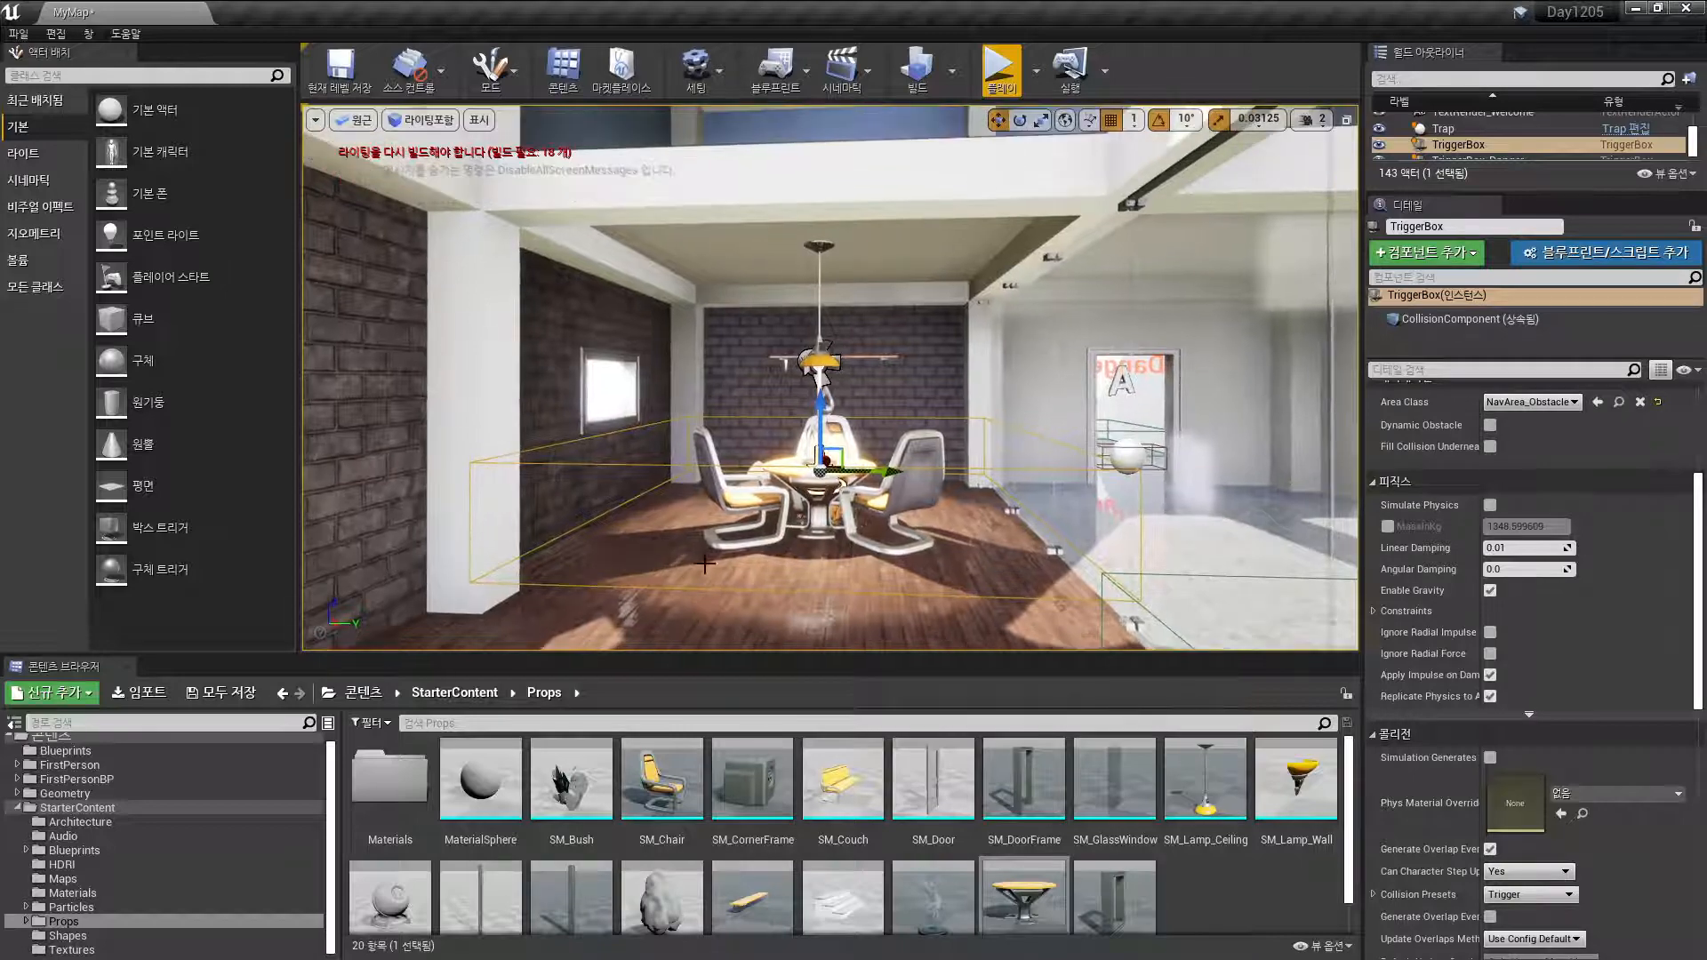
pyautogui.scroll(3, 796, 582)
pyautogui.press('e')
pyautogui.moveTo(1085, 537); pyautogui.dragTo(1087, 640, button='right')
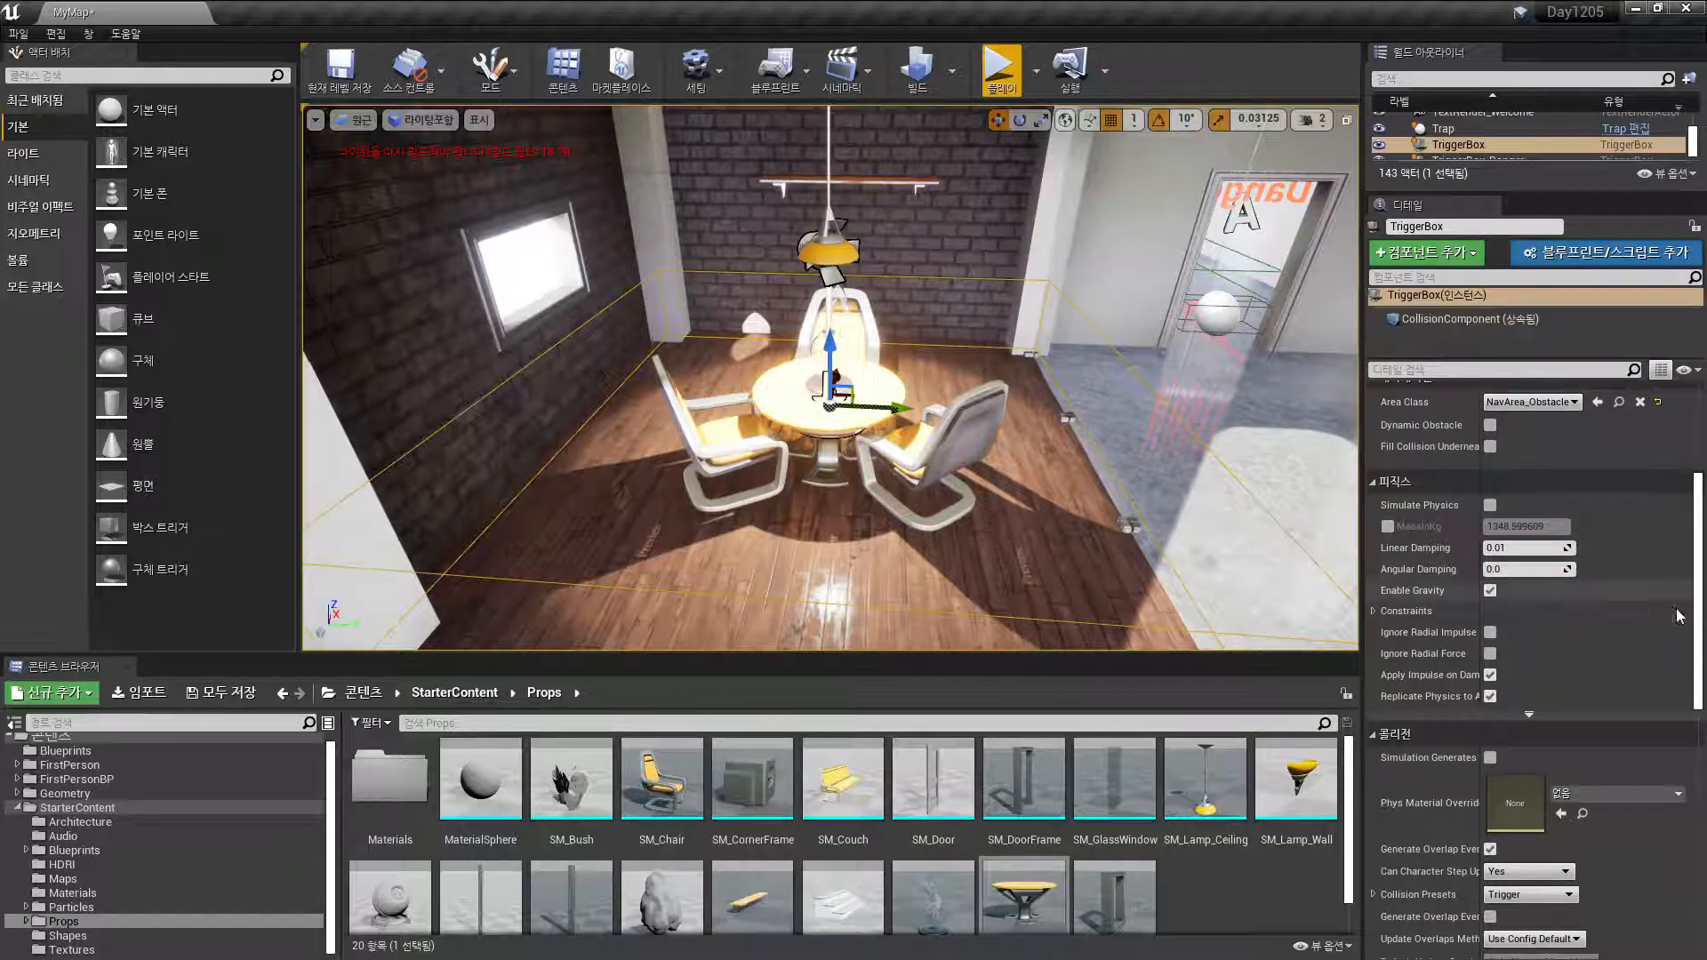
# Open the level blueprint and go to the empty graph area below the door's end-overlap nodes
pyautogui.moveTo(1696, 643); pyautogui.dragTo(1696, 844)
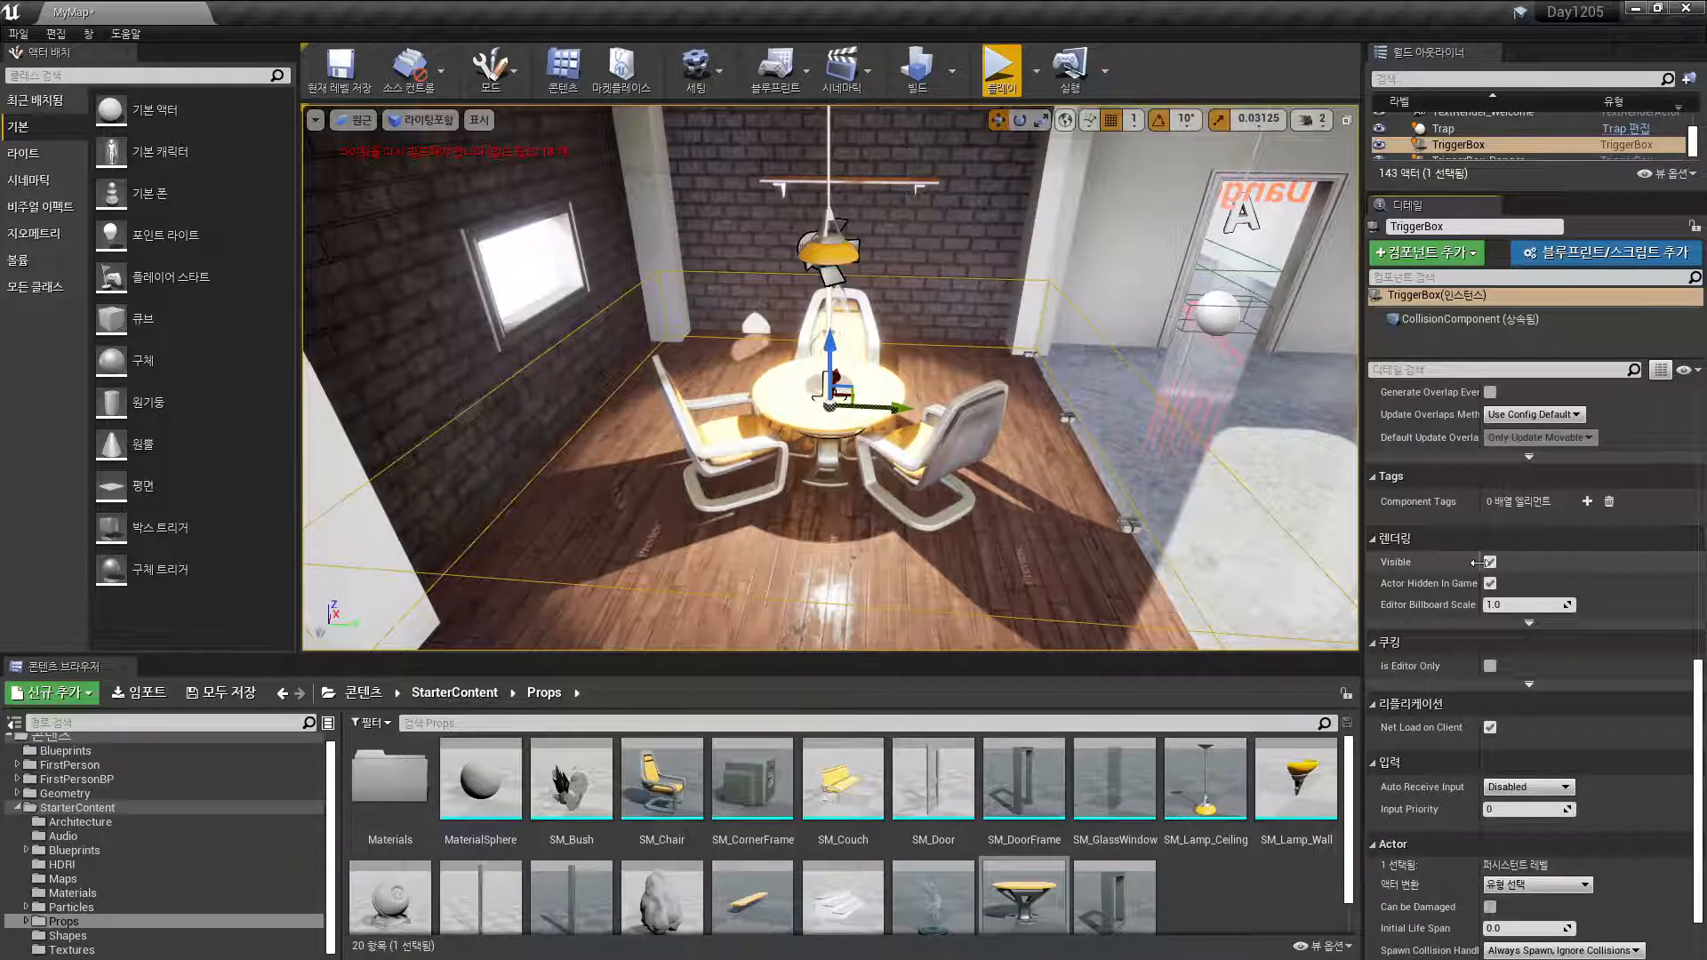
pyautogui.click(776, 71)
pyautogui.moveTo(804, 162)
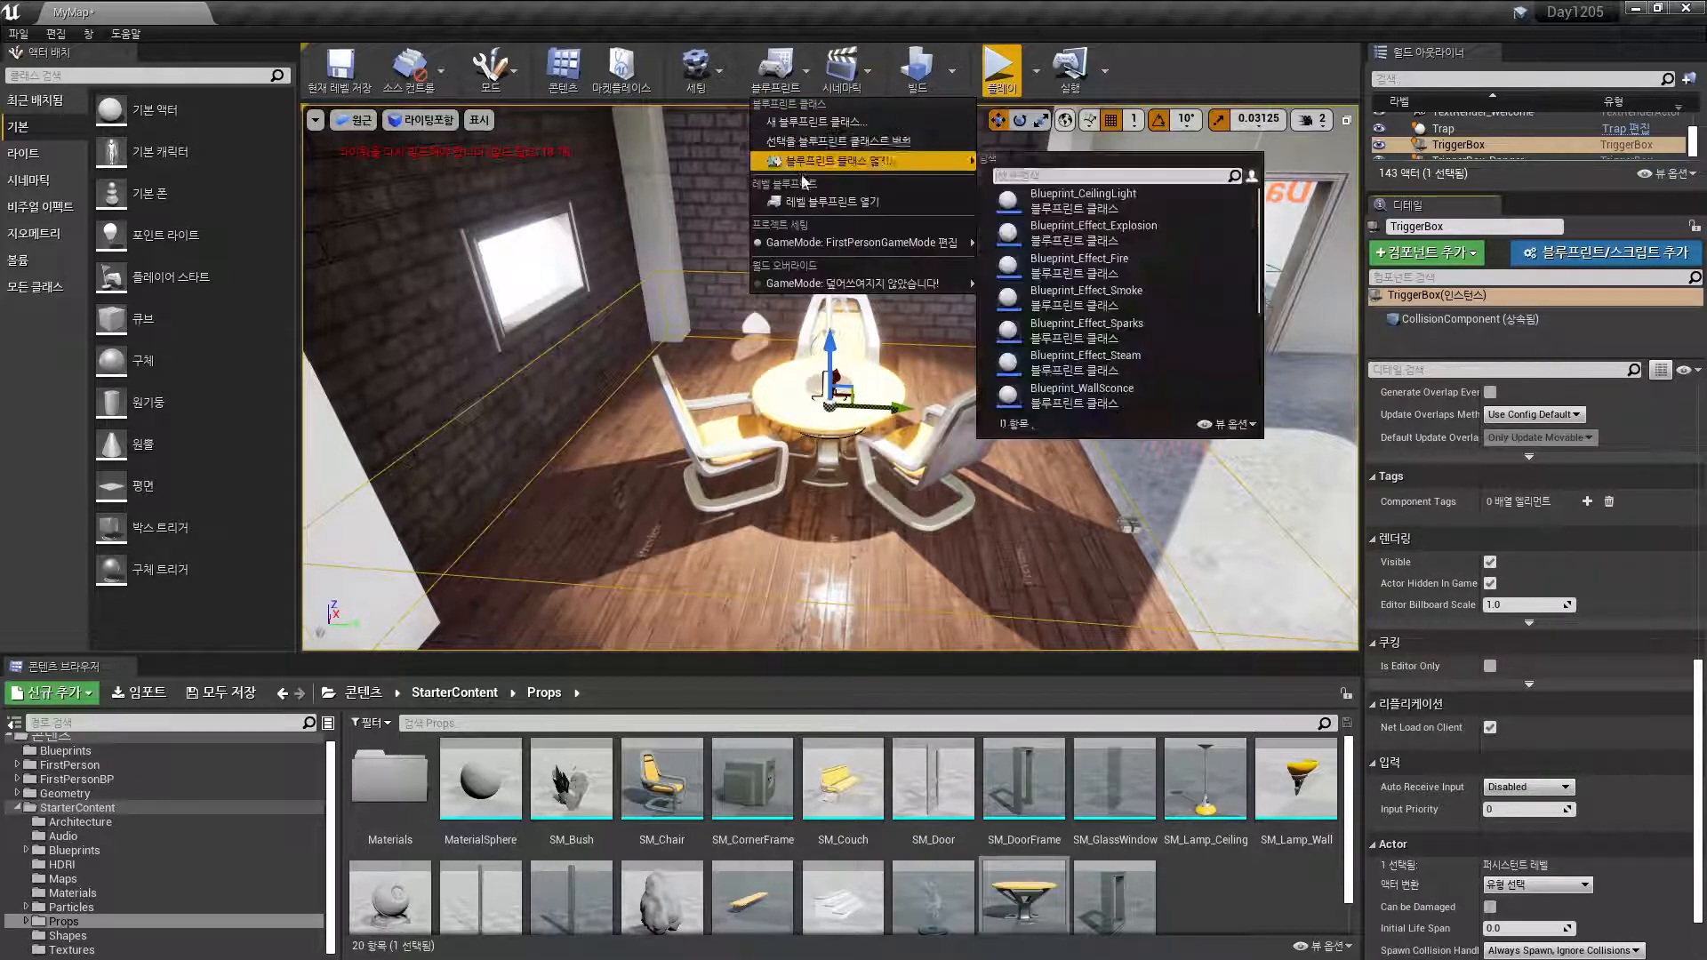
pyautogui.click(807, 201)
pyautogui.moveTo(552, 701); pyautogui.dragTo(746, 396, button='right')
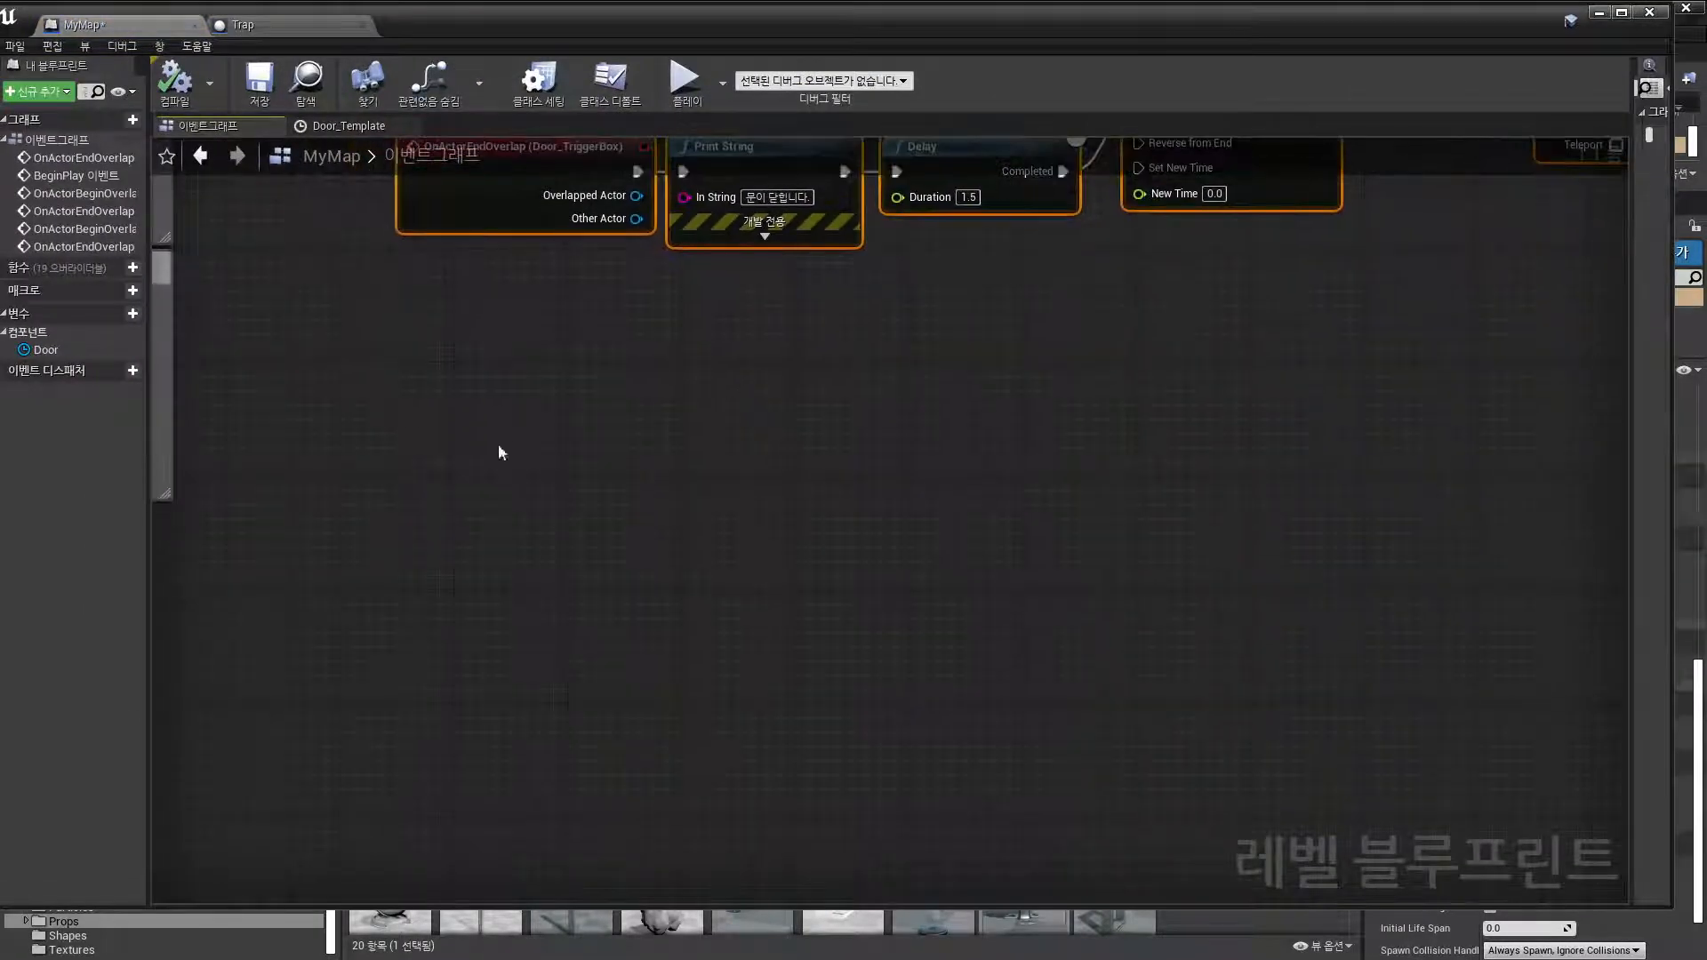
pyautogui.rightClick(447, 435)
pyautogui.click(455, 486)
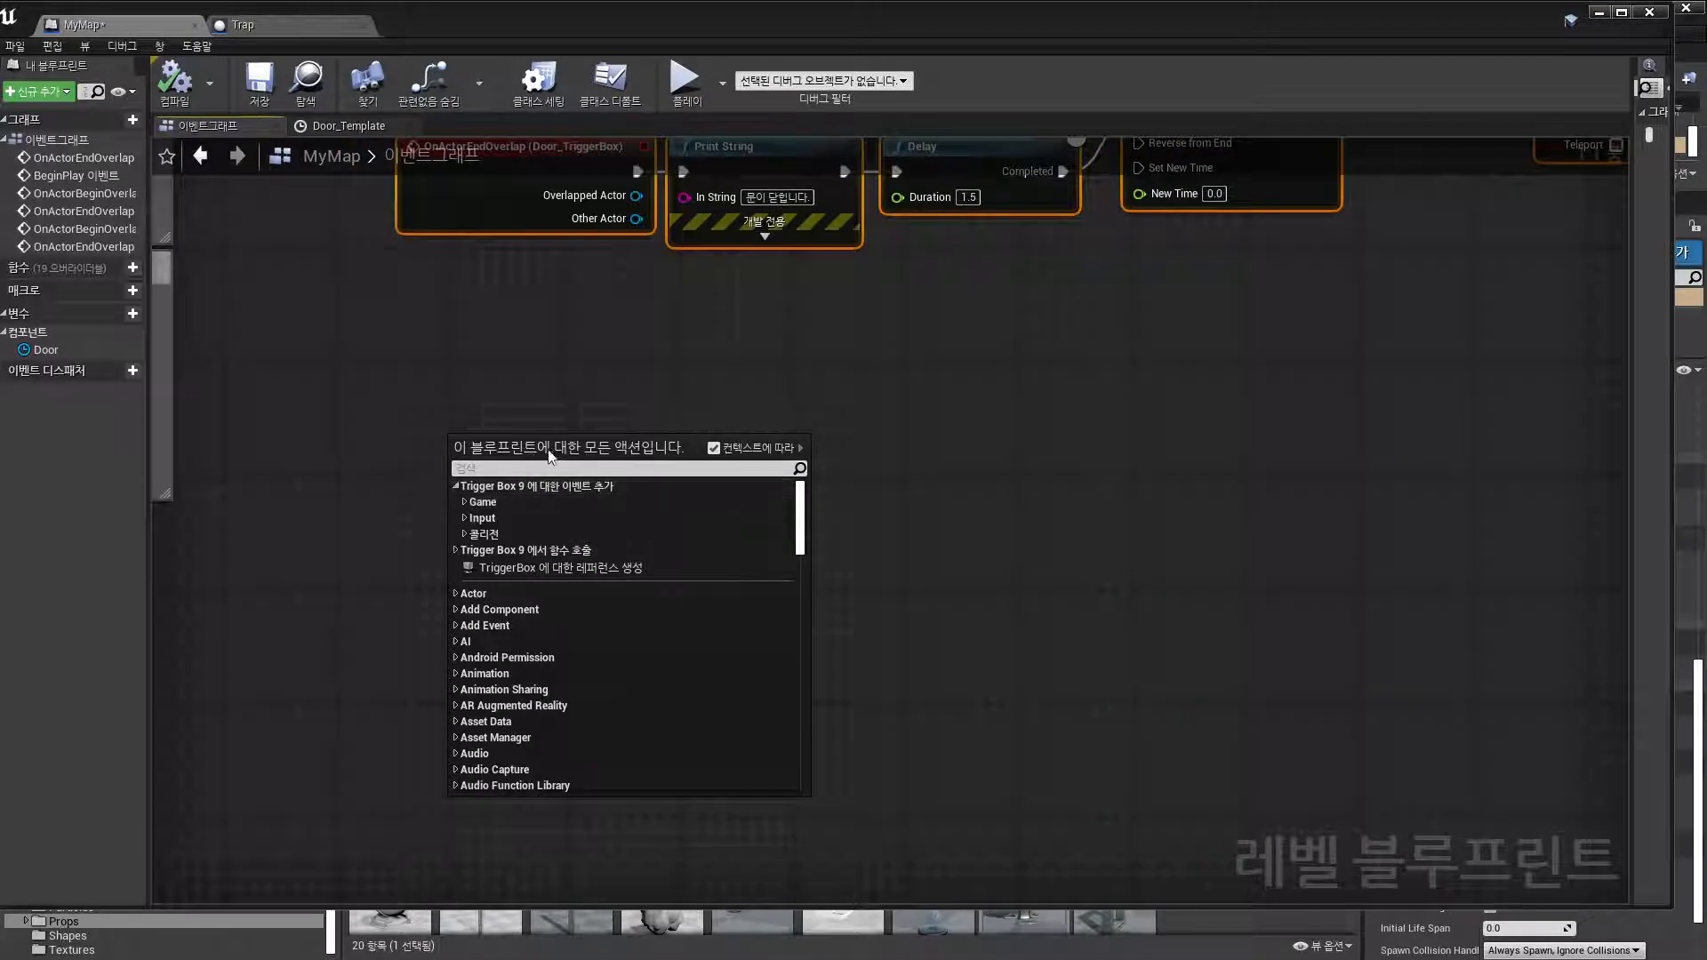
pyautogui.click(1111, 327)
# Rename the trigger box around the table as TriggerBox_SpotLight
pyautogui.moveTo(1471, 27); pyautogui.dragTo(1463, 695)
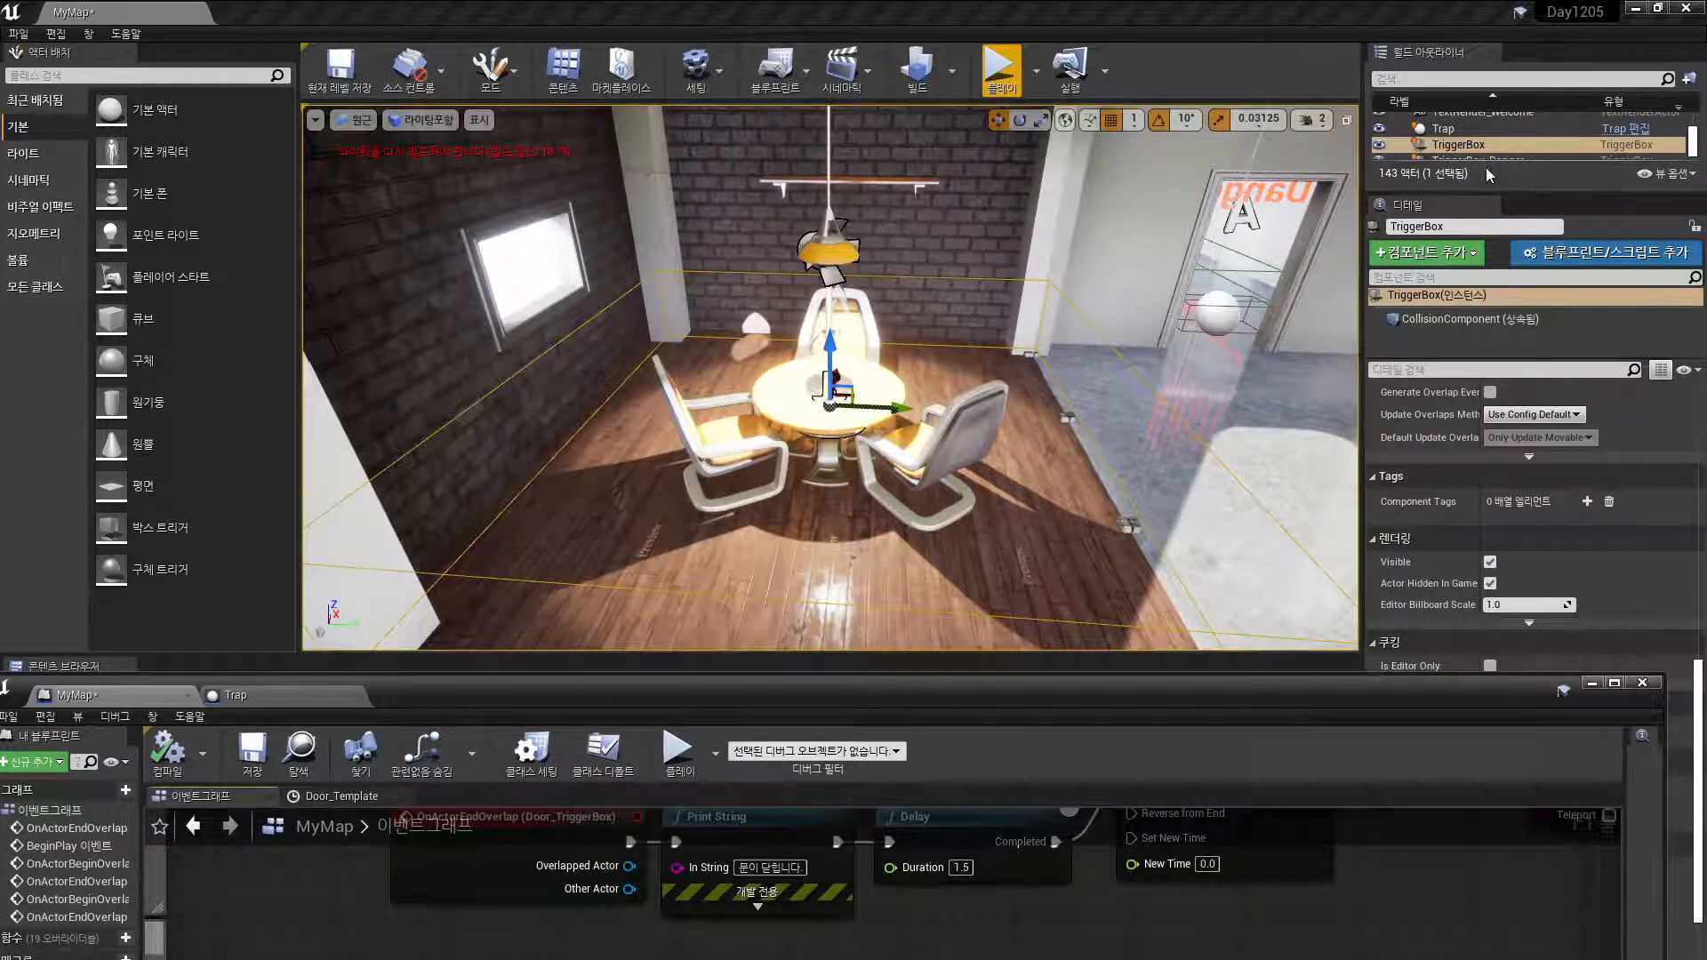
pyautogui.click(1471, 230)
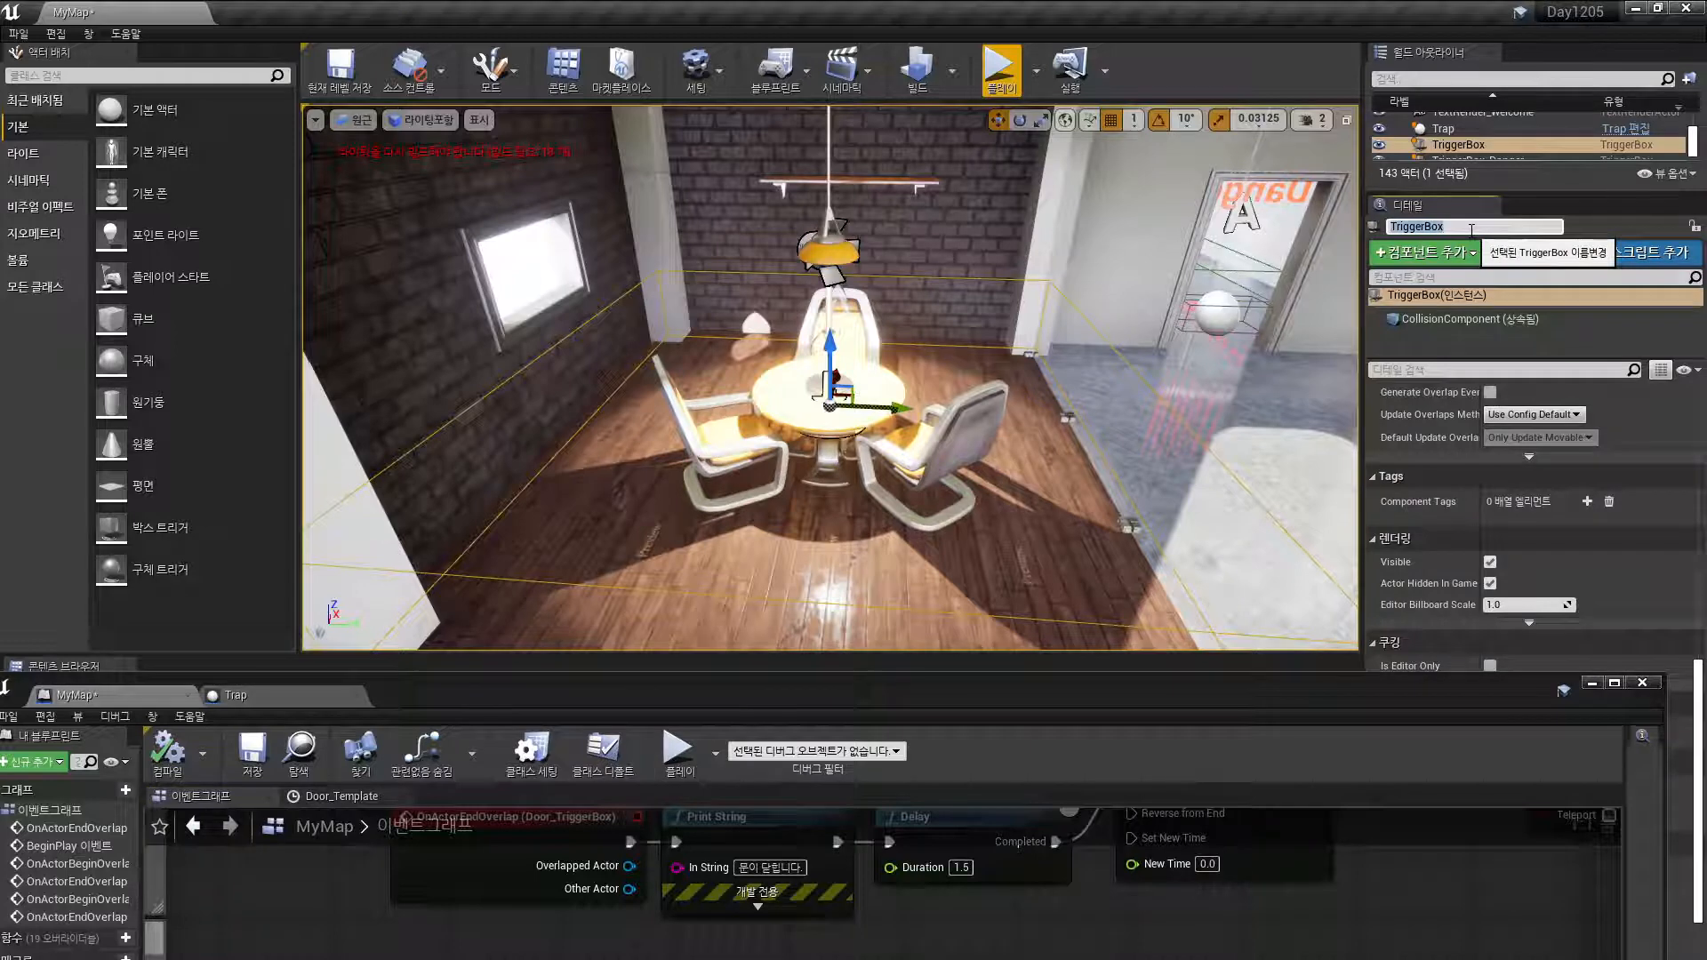
pyautogui.click(1472, 230)
pyautogui.write('_Li')
pyautogui.press('BackSpace')
pyautogui.press('BackSpace')
pyautogui.write('Sponlight')
pyautogui.press('Return')
# Add an OnActorBeginOverlap event for TriggerBox_SpotLight in the empty area of the level blueprint's event graph
pyautogui.moveTo(823, 668); pyautogui.dragTo(813, 55)
pyautogui.rightClick(352, 515)
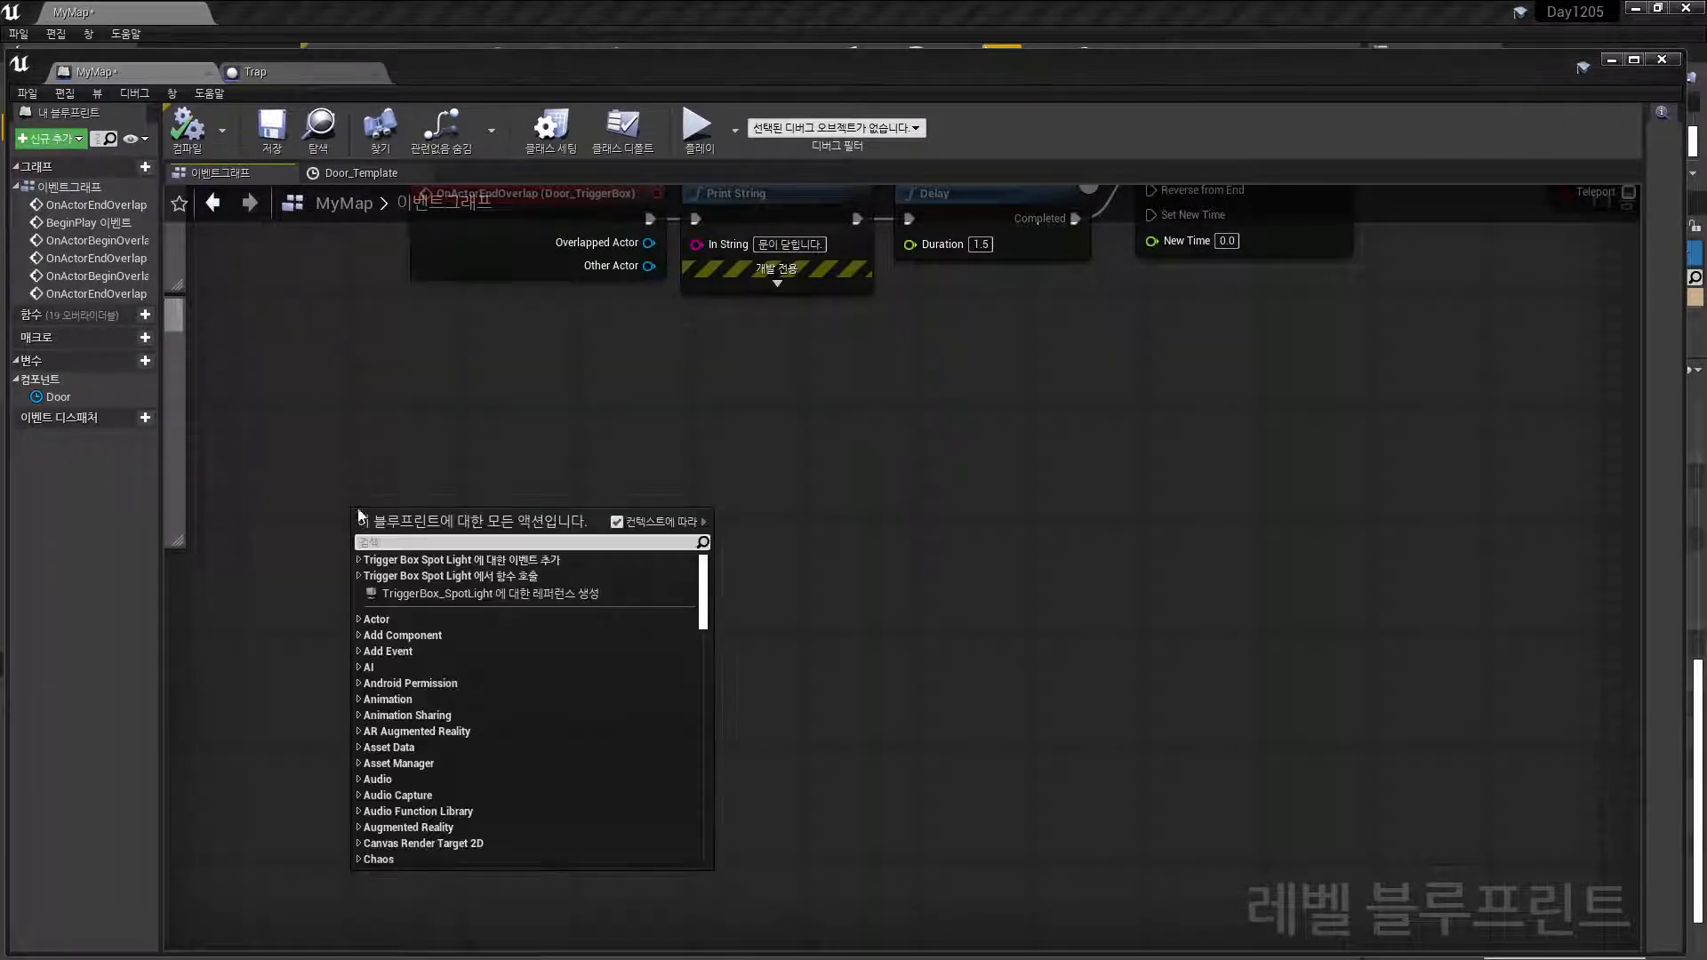
pyautogui.click(361, 560)
pyautogui.click(381, 608)
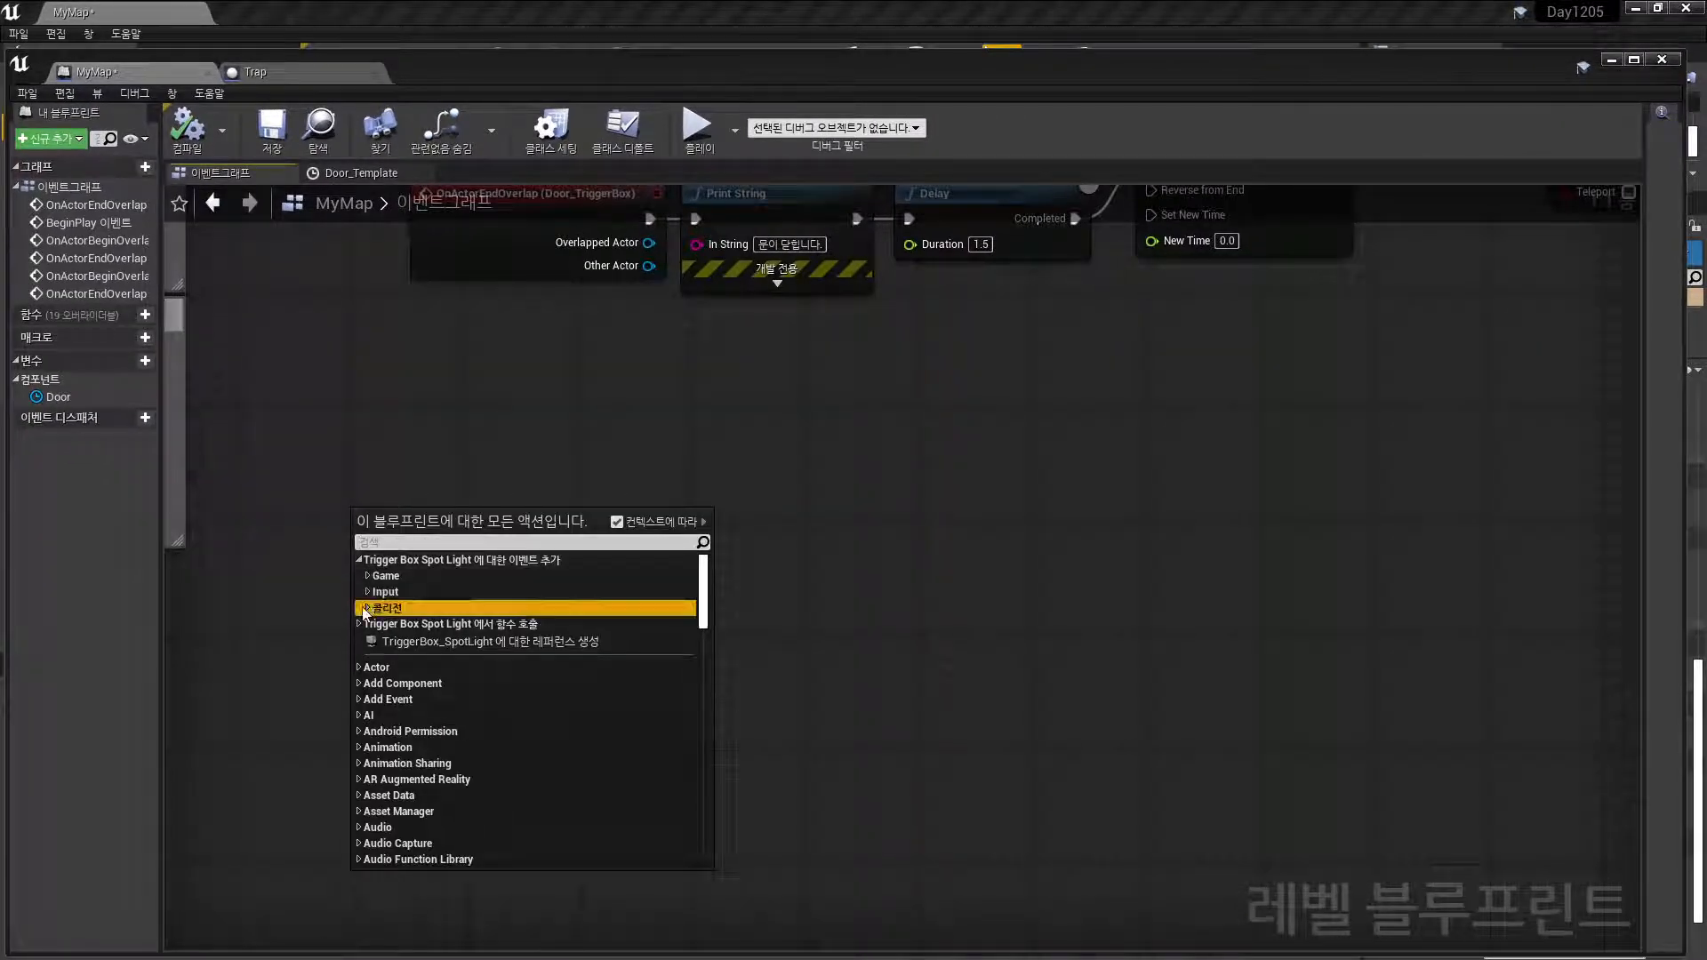
pyautogui.click(368, 608)
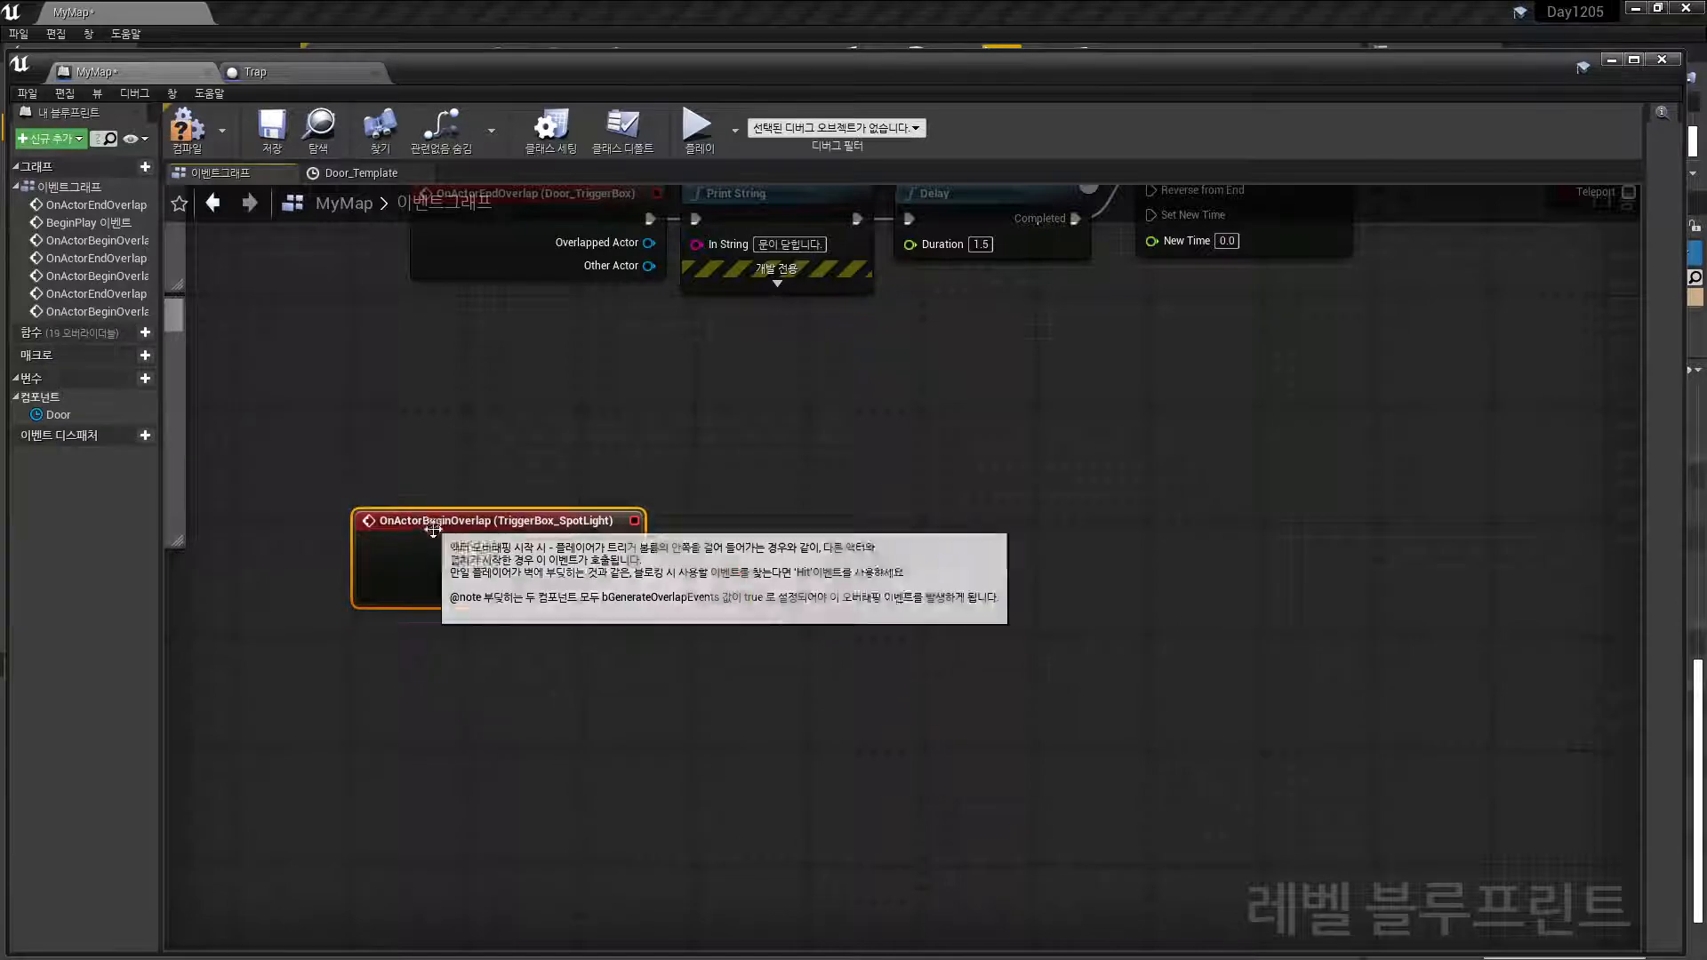
# Add a reference to the ceiling lamp's SpotLight to the level blueprint, below the begin-overlap event
pyautogui.moveTo(912, 65); pyautogui.dragTo(915, 502)
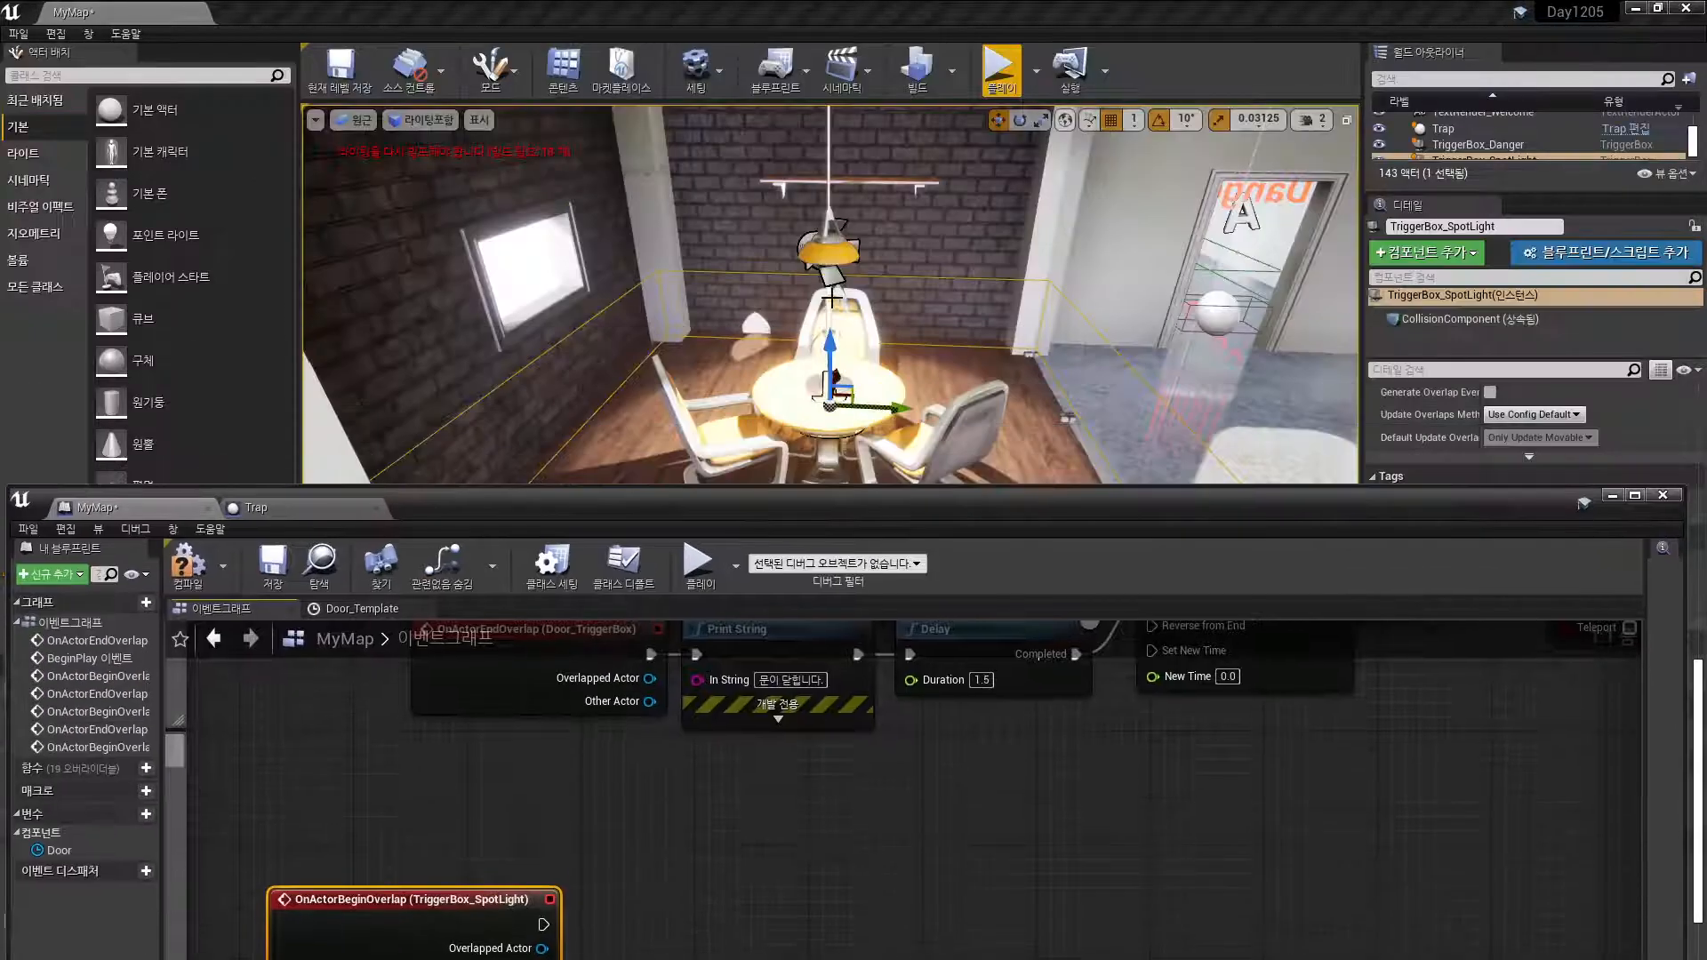
pyautogui.click(827, 282)
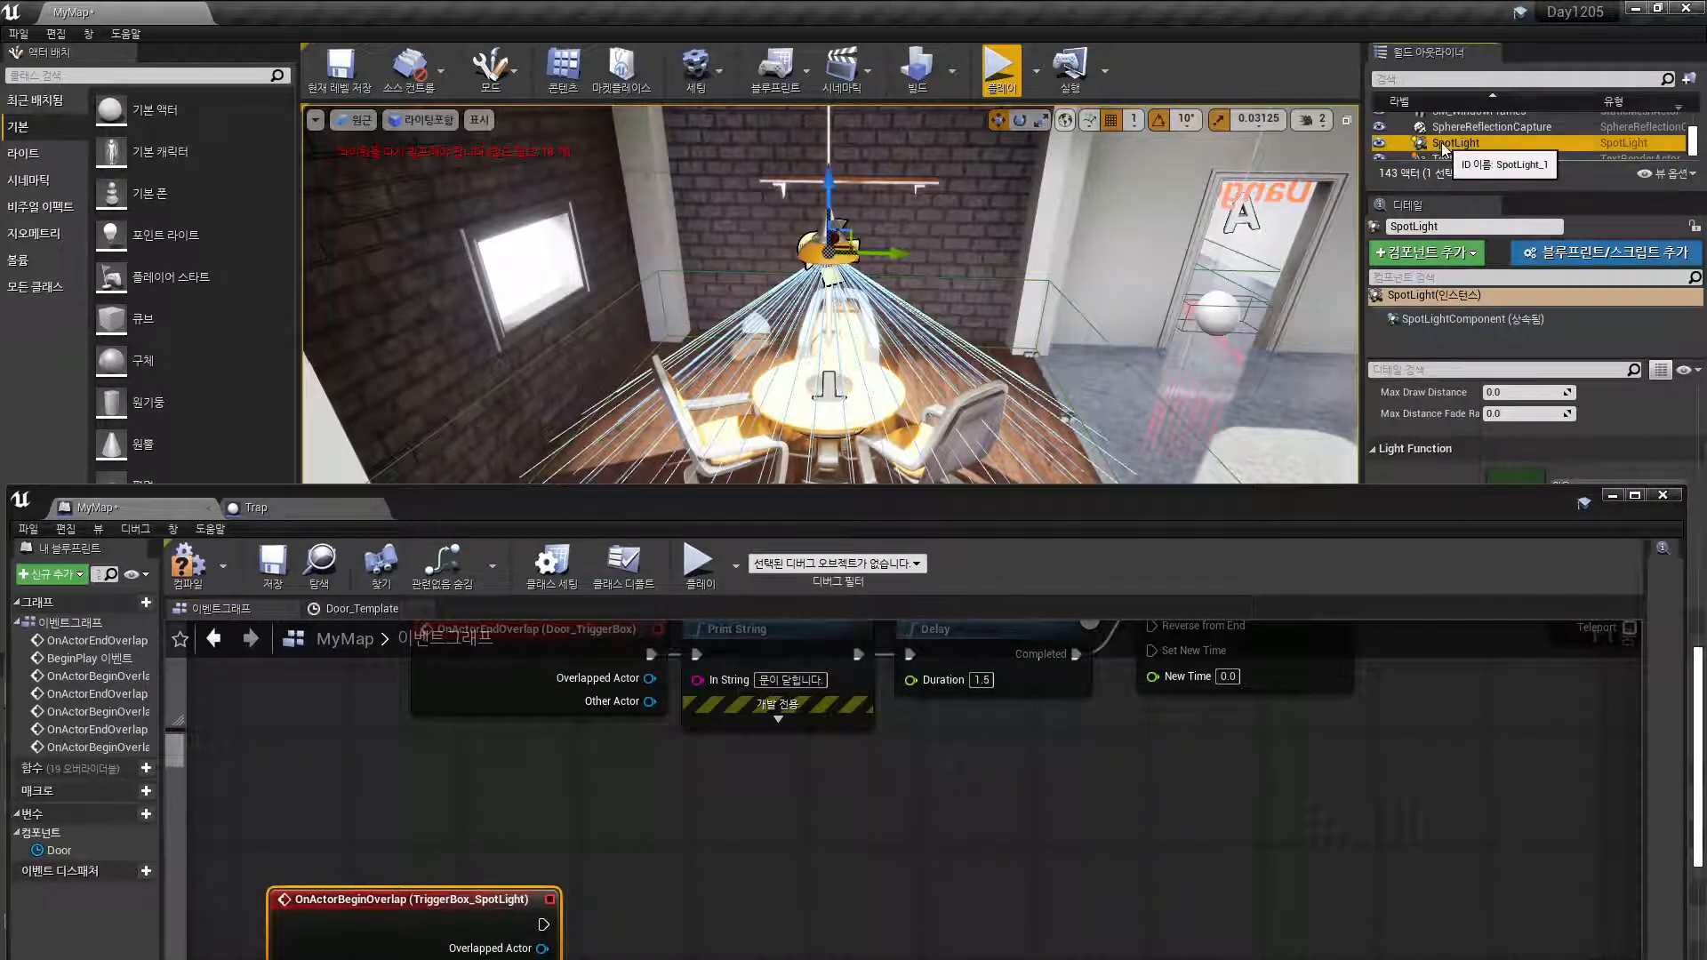
pyautogui.moveTo(1441, 149); pyautogui.dragTo(711, 929)
pyautogui.moveTo(770, 513); pyautogui.dragTo(777, 146)
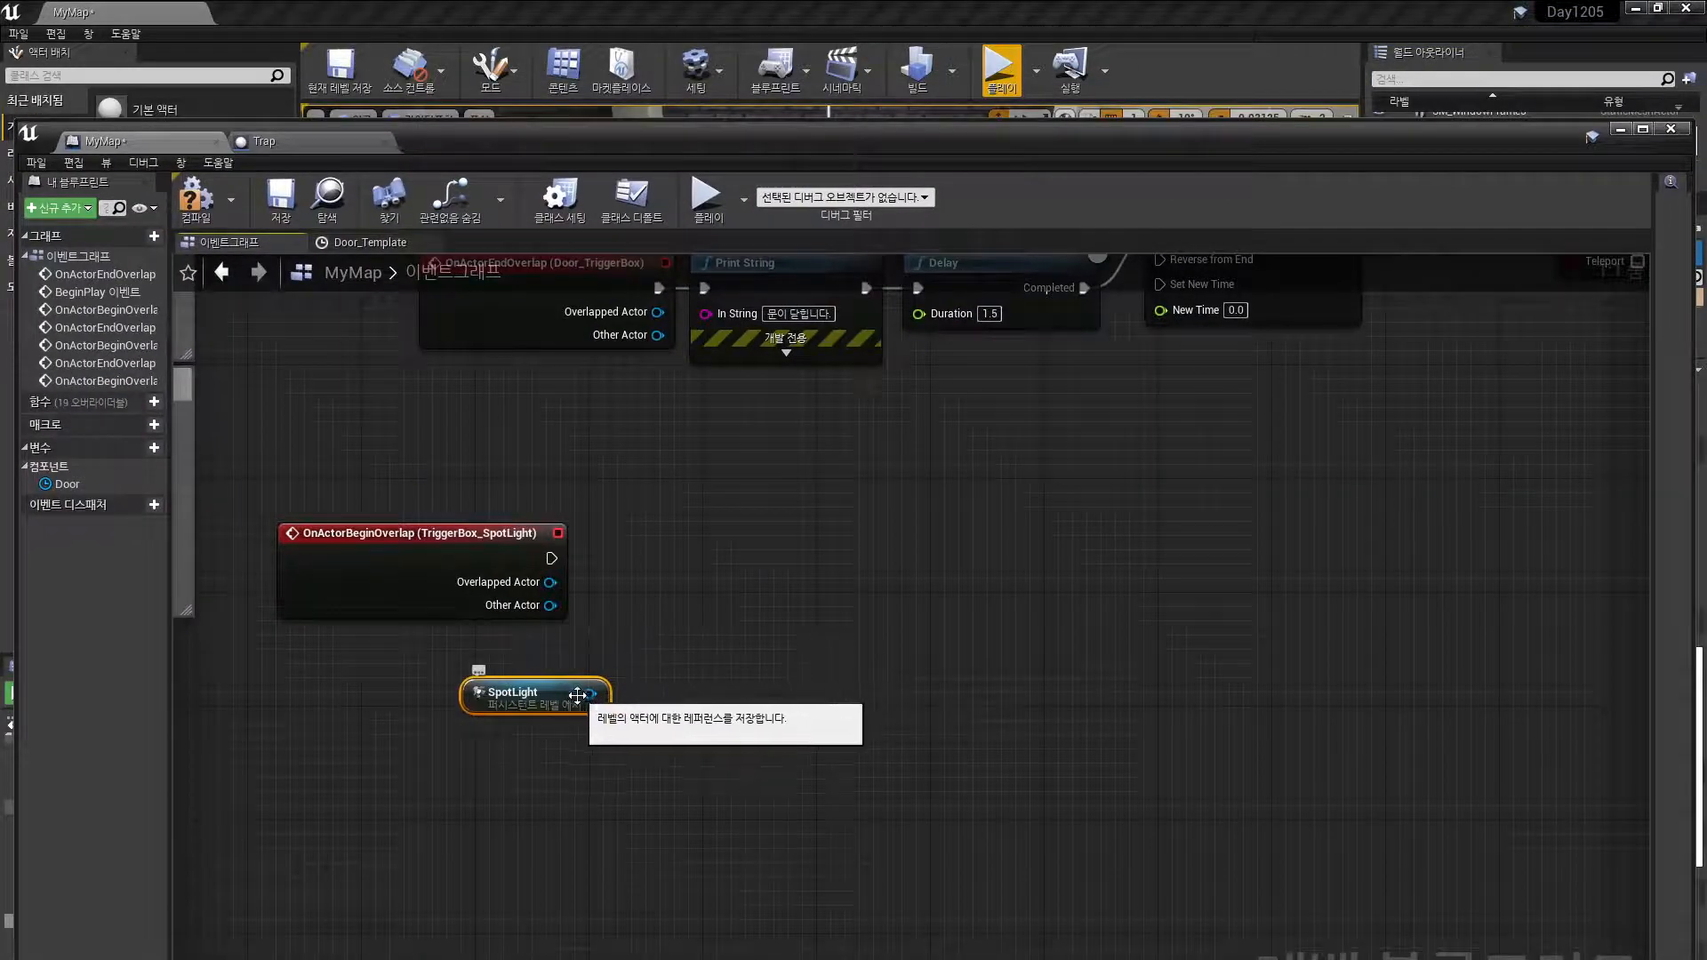
# Try a Set Visibility node on the SpotLight reference, and delete it together with its component node
pyautogui.moveTo(588, 693); pyautogui.dragTo(762, 550)
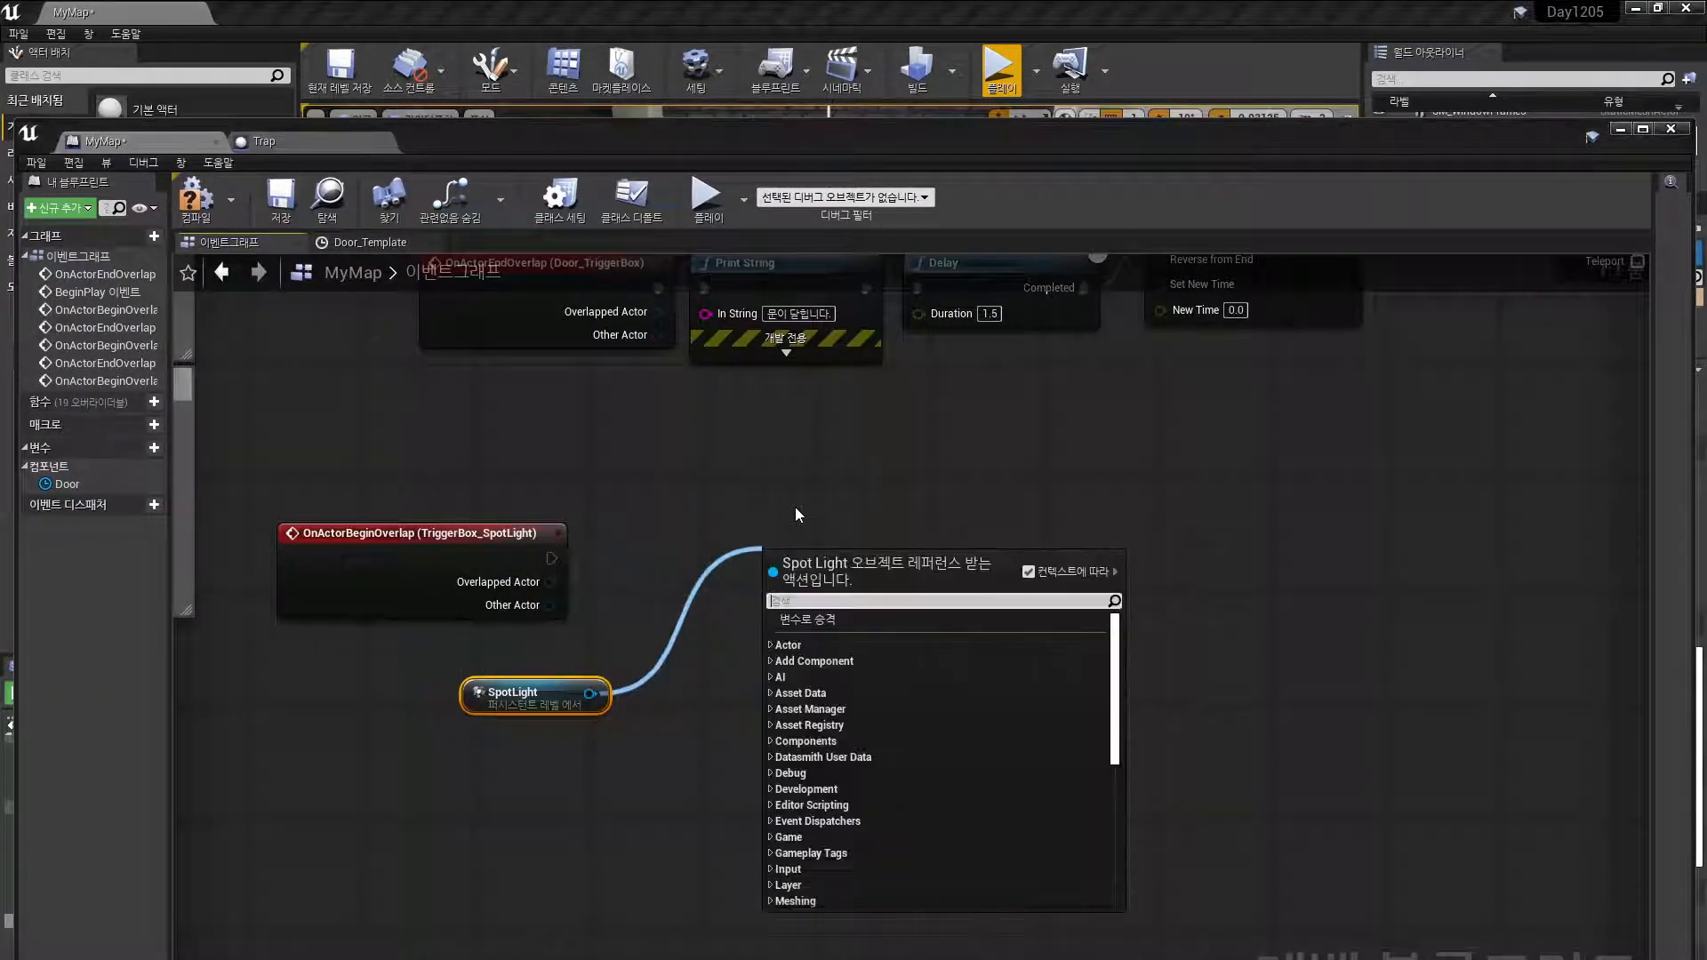
pyautogui.write('vis')
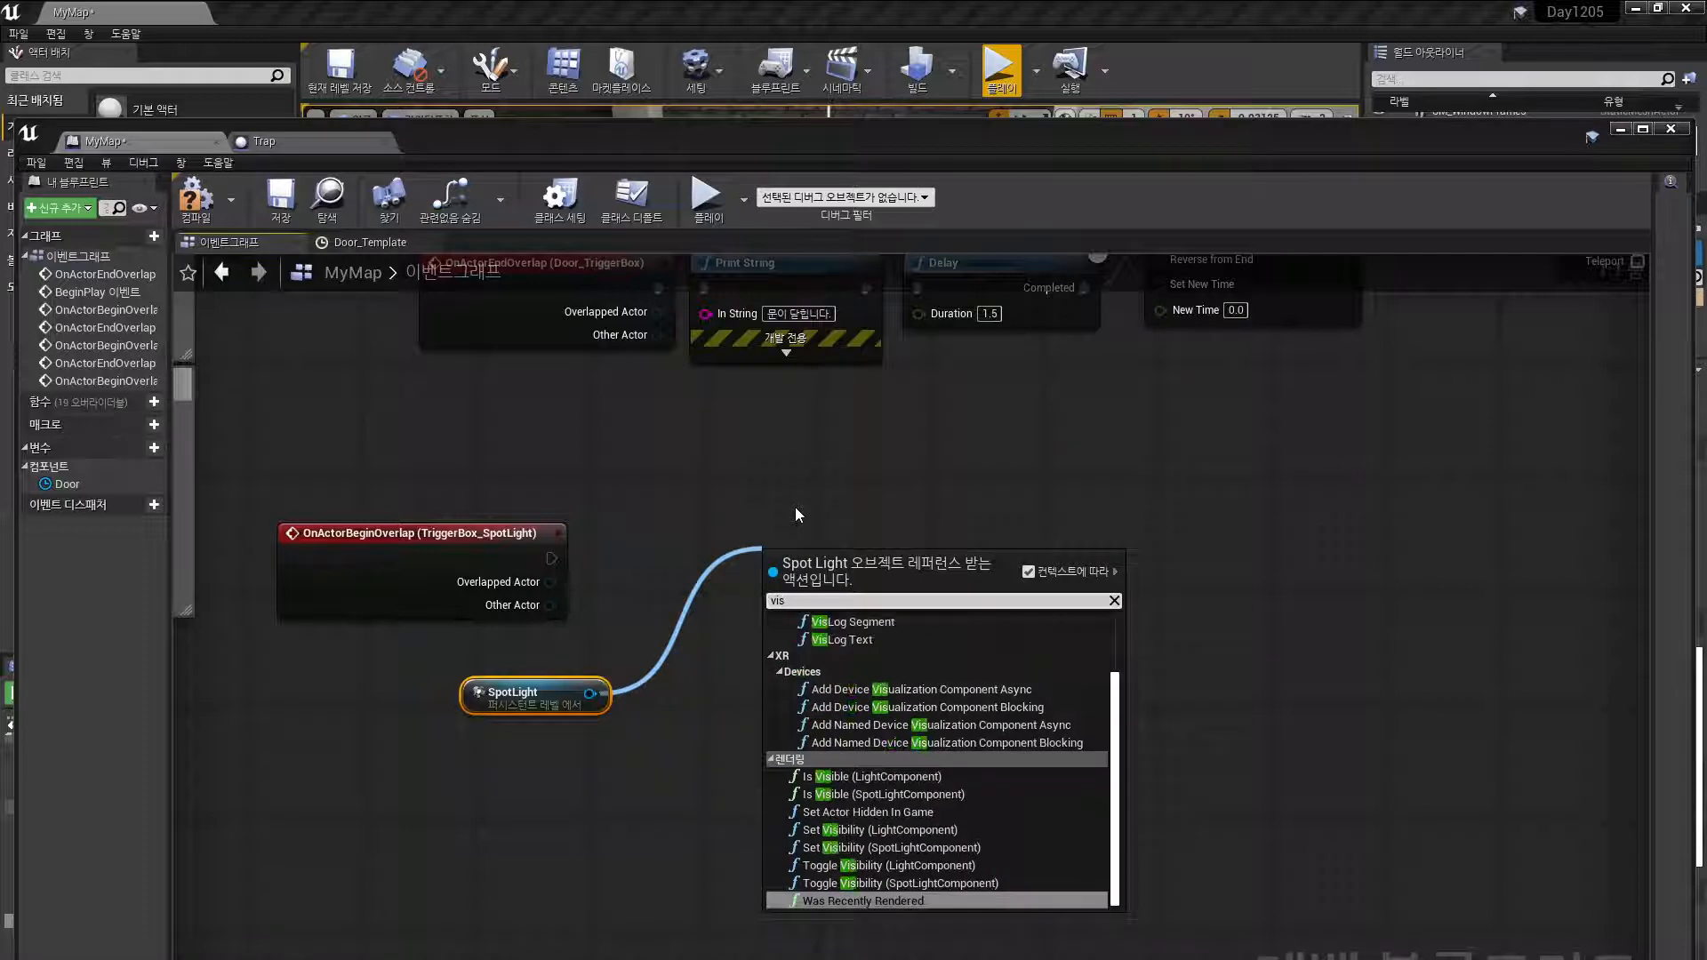
pyautogui.click(828, 854)
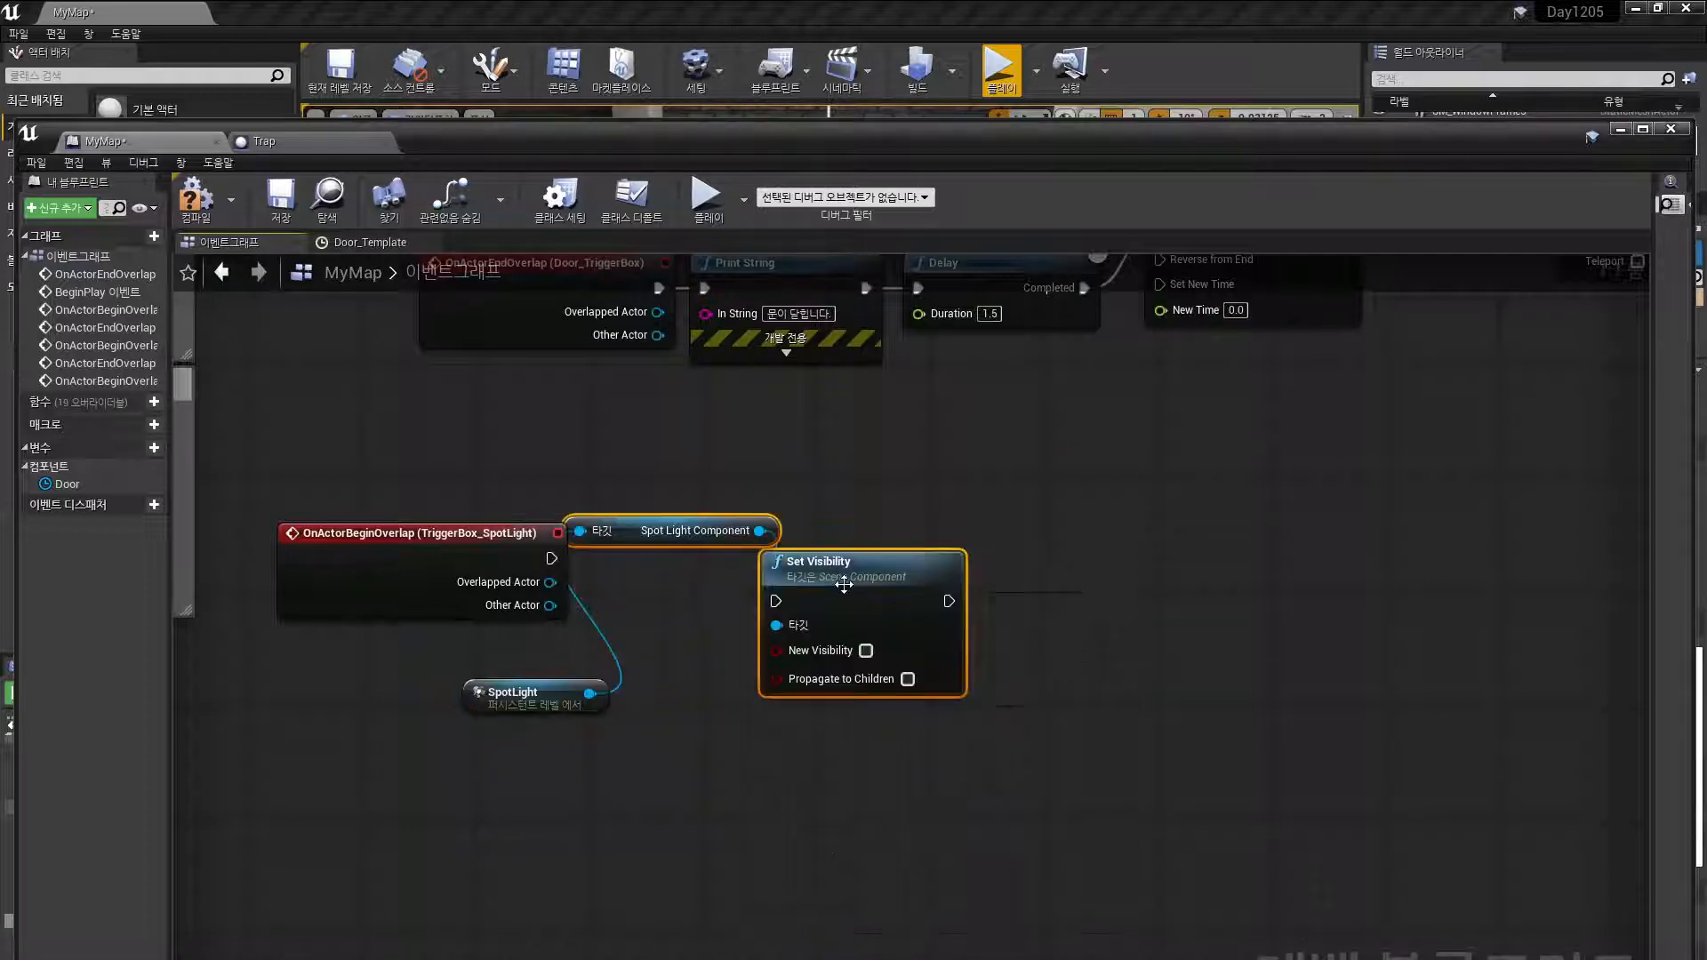
pyautogui.moveTo(841, 576); pyautogui.dragTo(997, 549)
pyautogui.moveTo(874, 620); pyautogui.dragTo(711, 681)
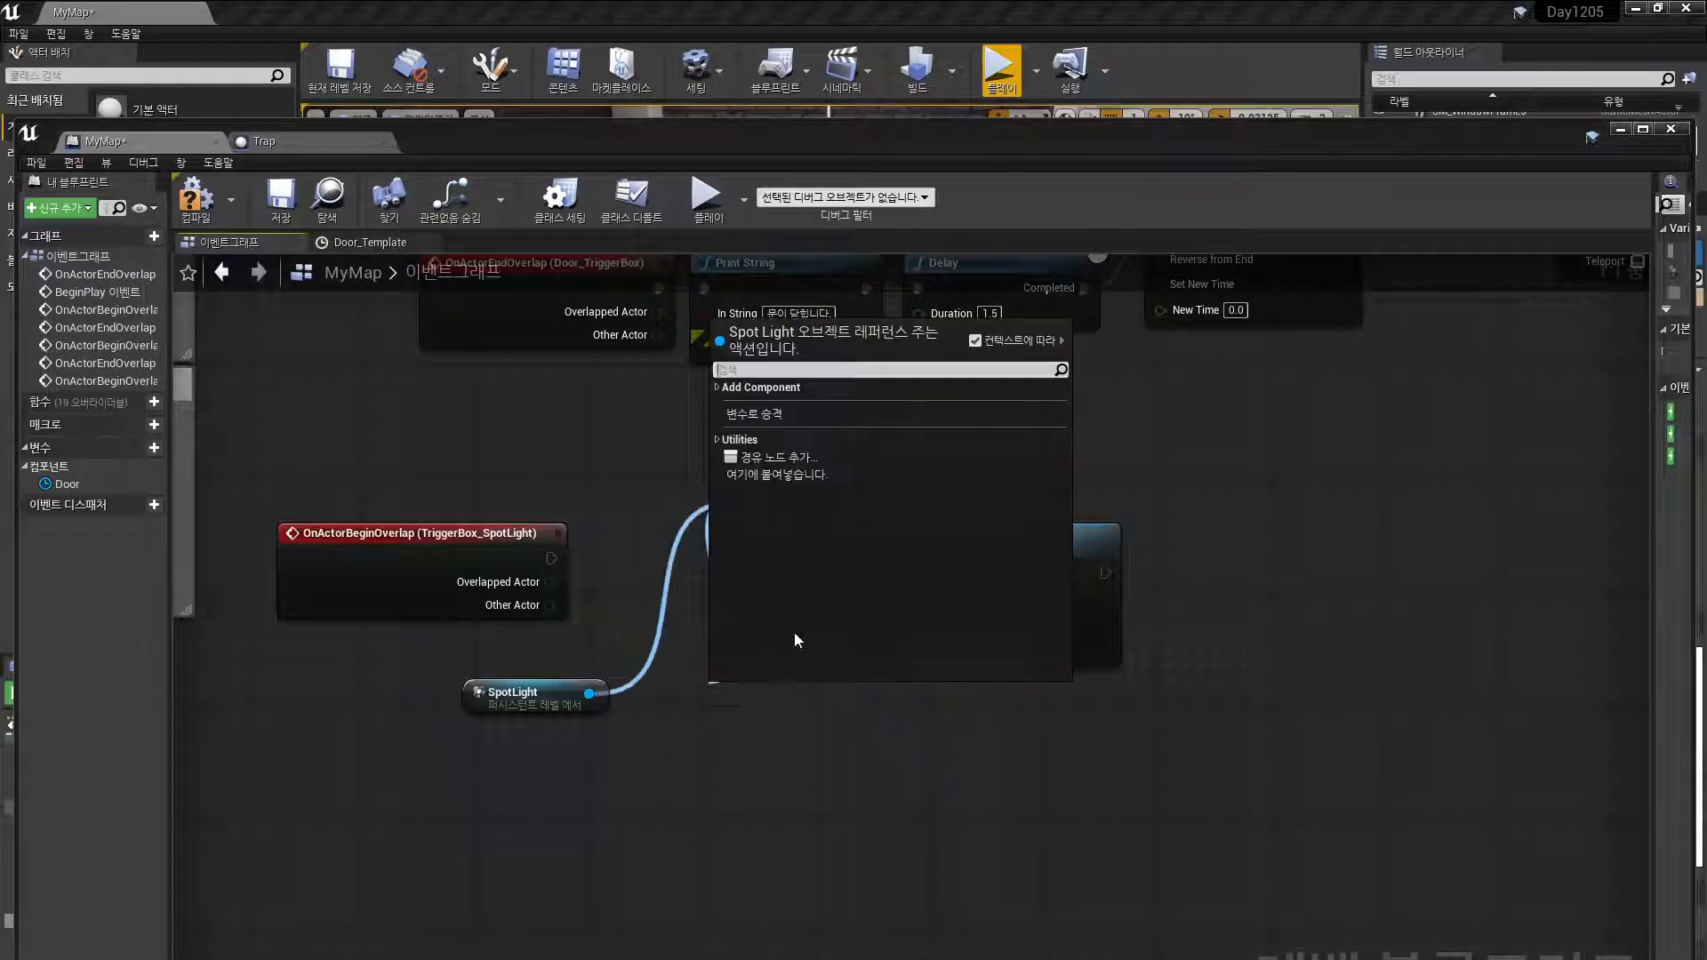
pyautogui.click(644, 452)
pyautogui.moveTo(847, 475); pyautogui.dragTo(968, 624)
pyautogui.press('Delete')
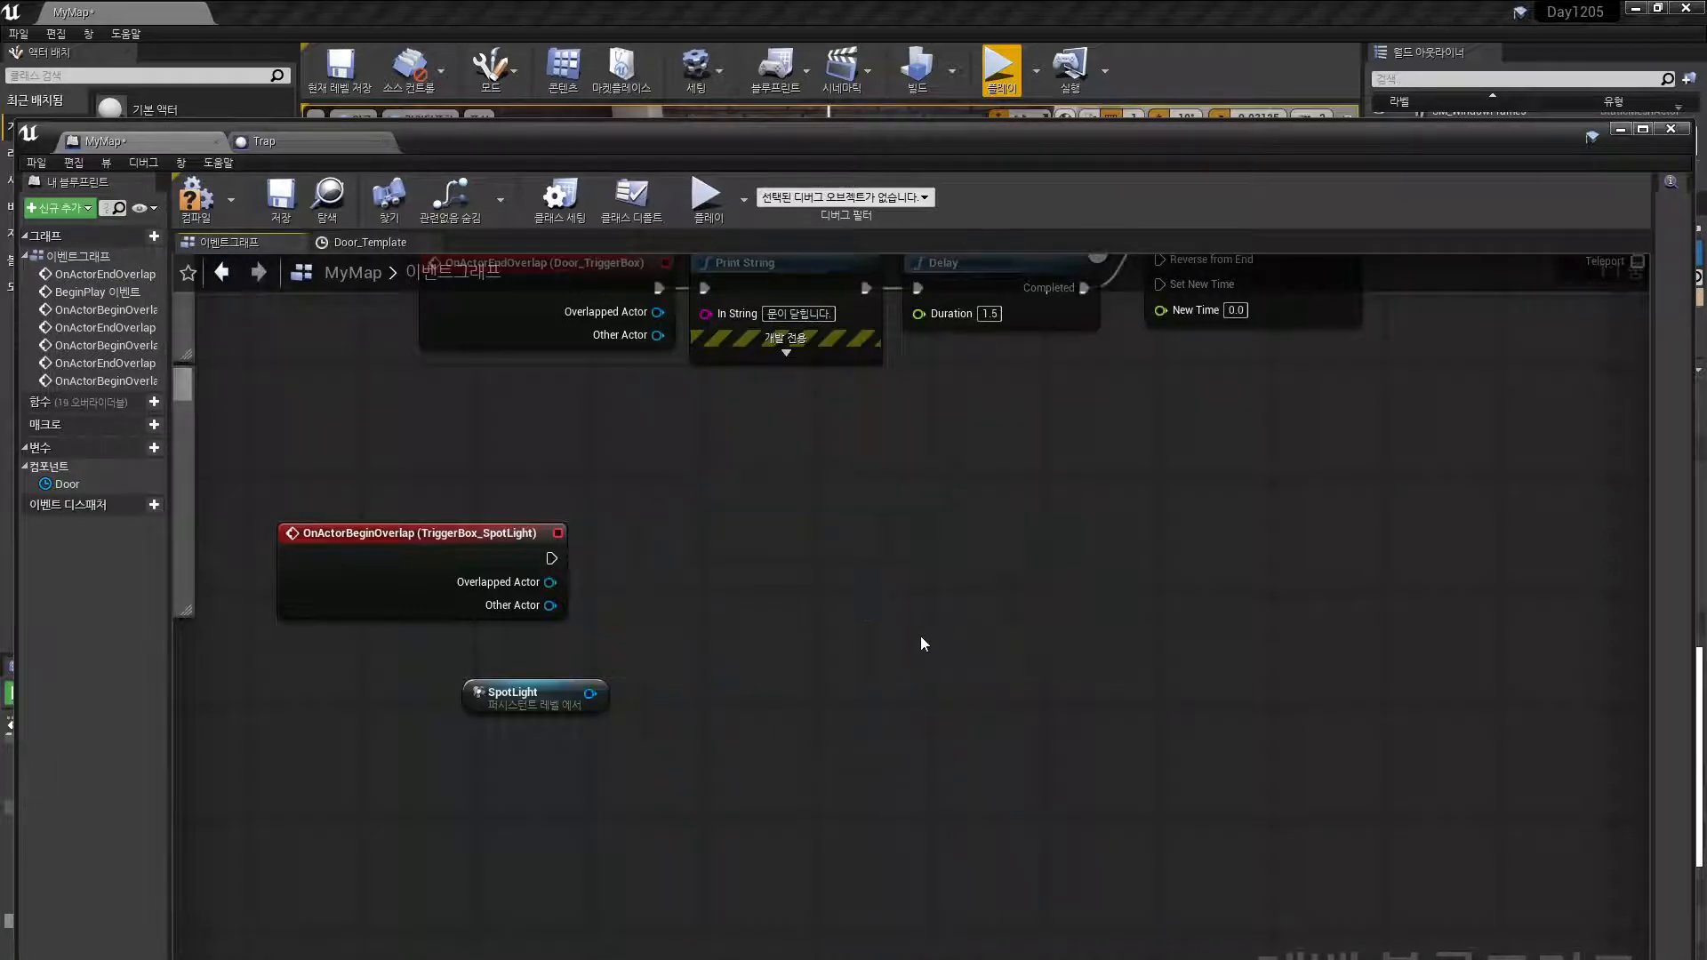
# Add a Set Visibility (SpotLightComponent) node from the SpotLight reference and place it further along the graph
pyautogui.moveTo(850, 680); pyautogui.dragTo(912, 537, button='right')
pyautogui.moveTo(653, 552); pyautogui.dragTo(724, 493)
pyautogui.write('set vi')
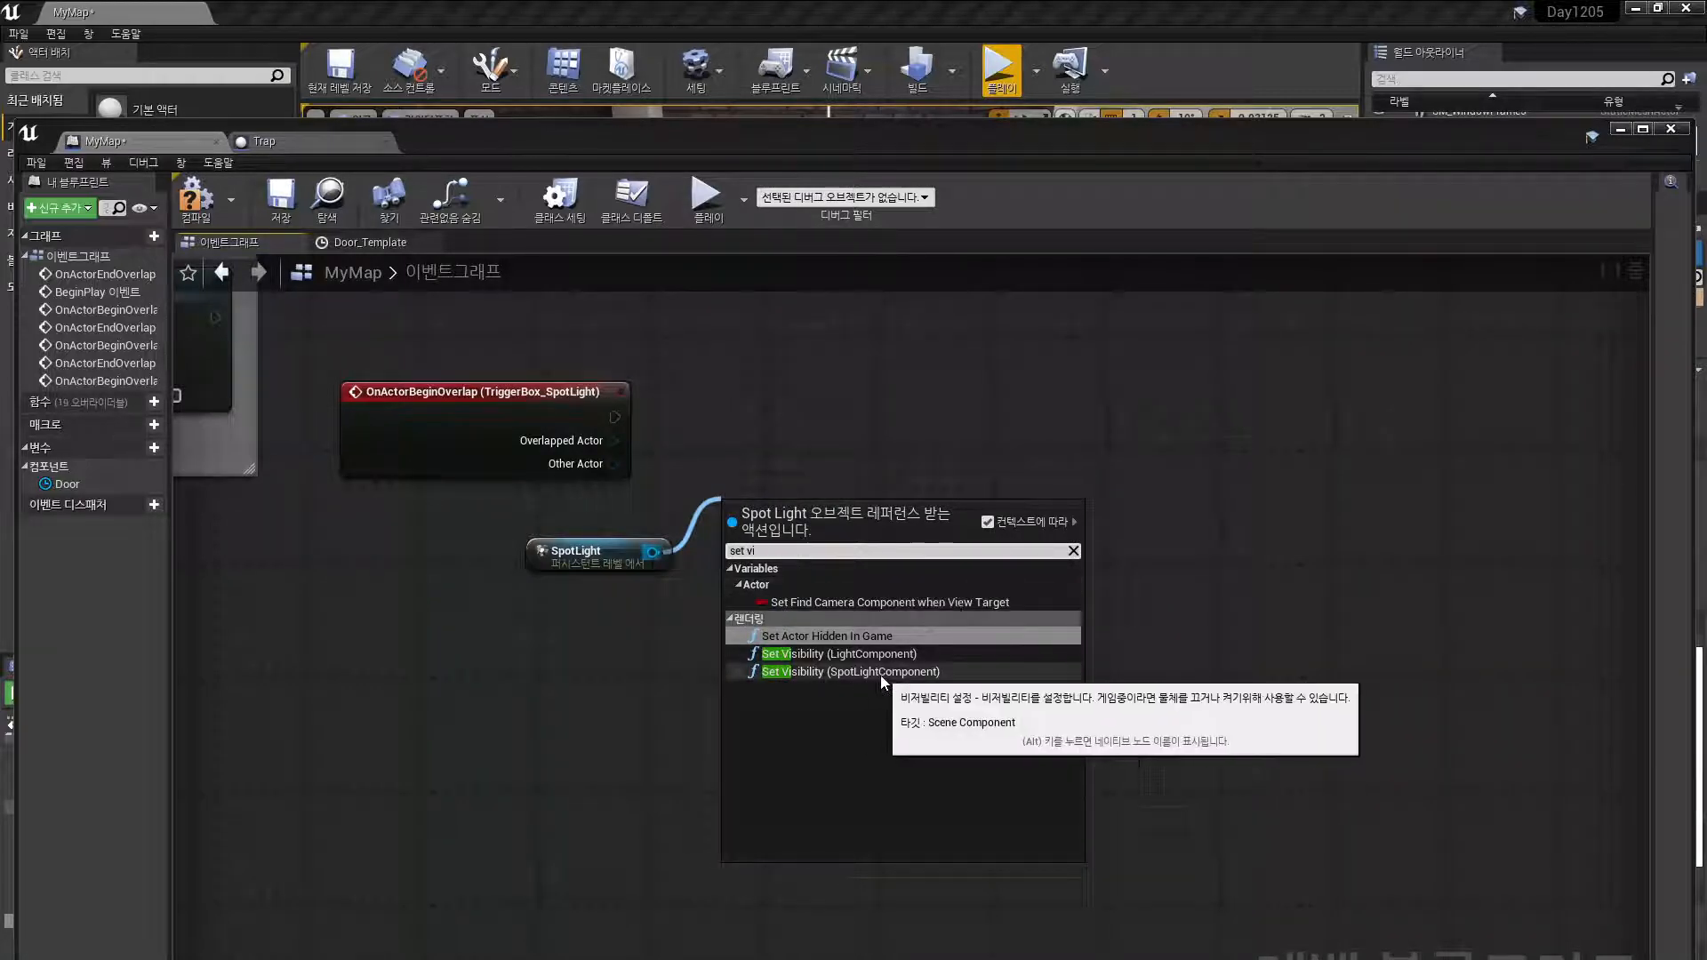
pyautogui.click(817, 672)
pyautogui.moveTo(778, 516); pyautogui.dragTo(1110, 556)
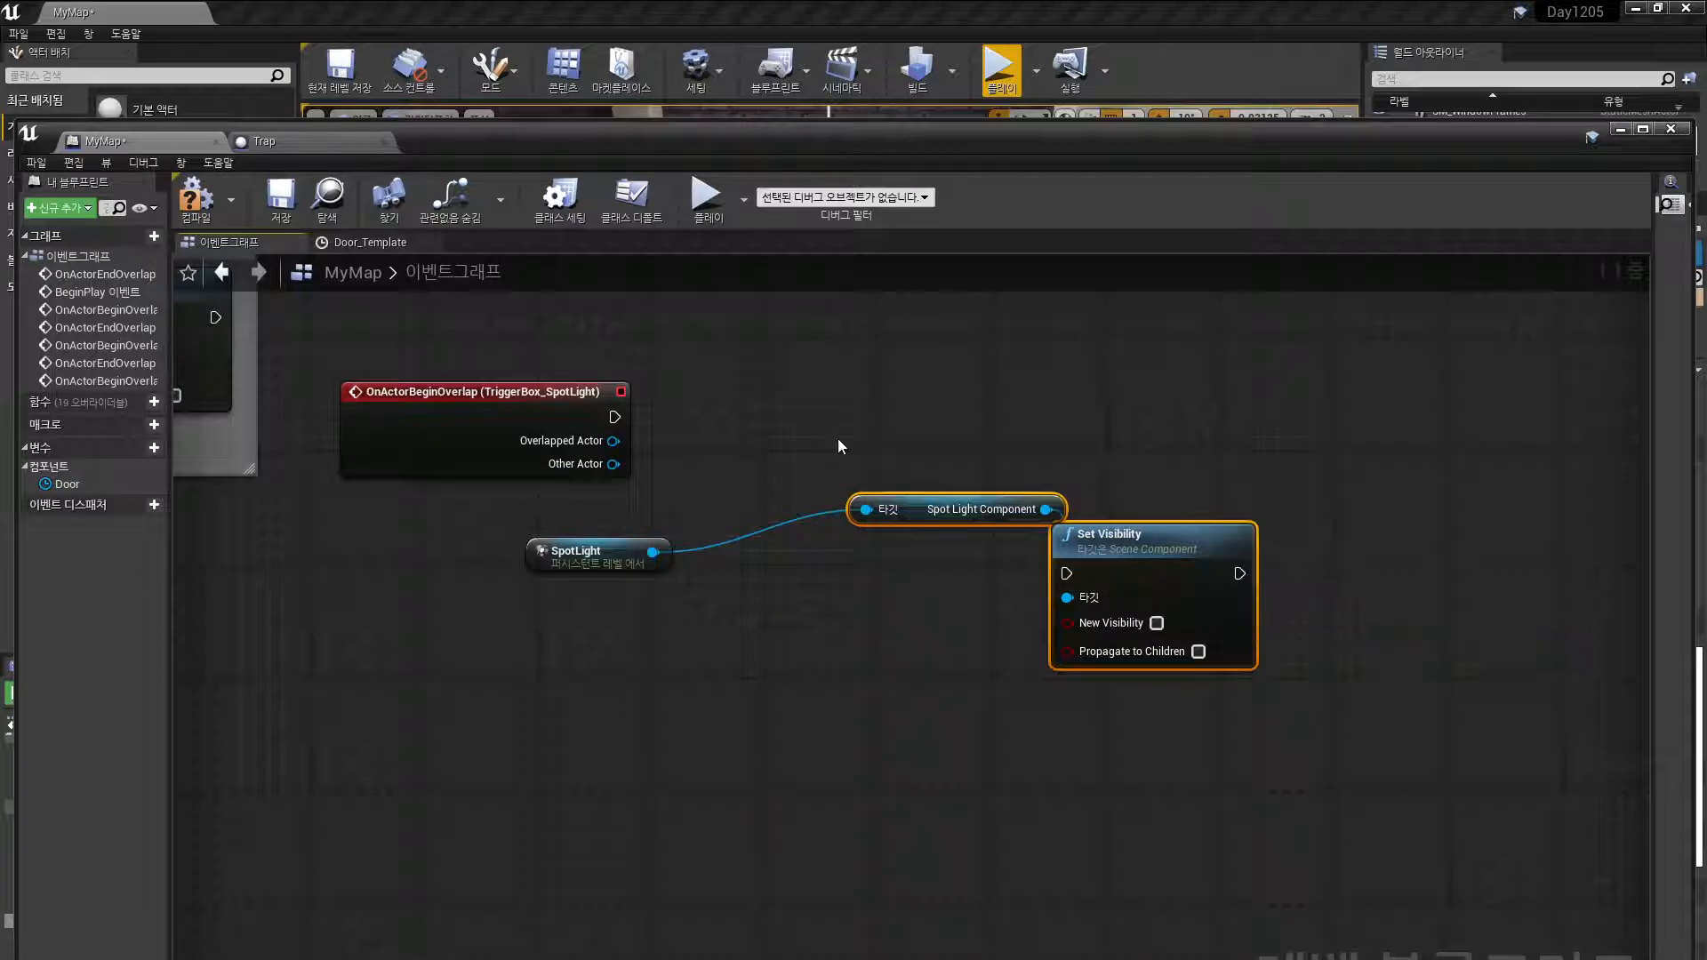
# Arrange the SpotLight and Spot Light Component nodes in a row under the event, with Set Visibility level beside the event
pyautogui.click(913, 508)
pyautogui.moveTo(921, 497); pyautogui.dragTo(785, 540)
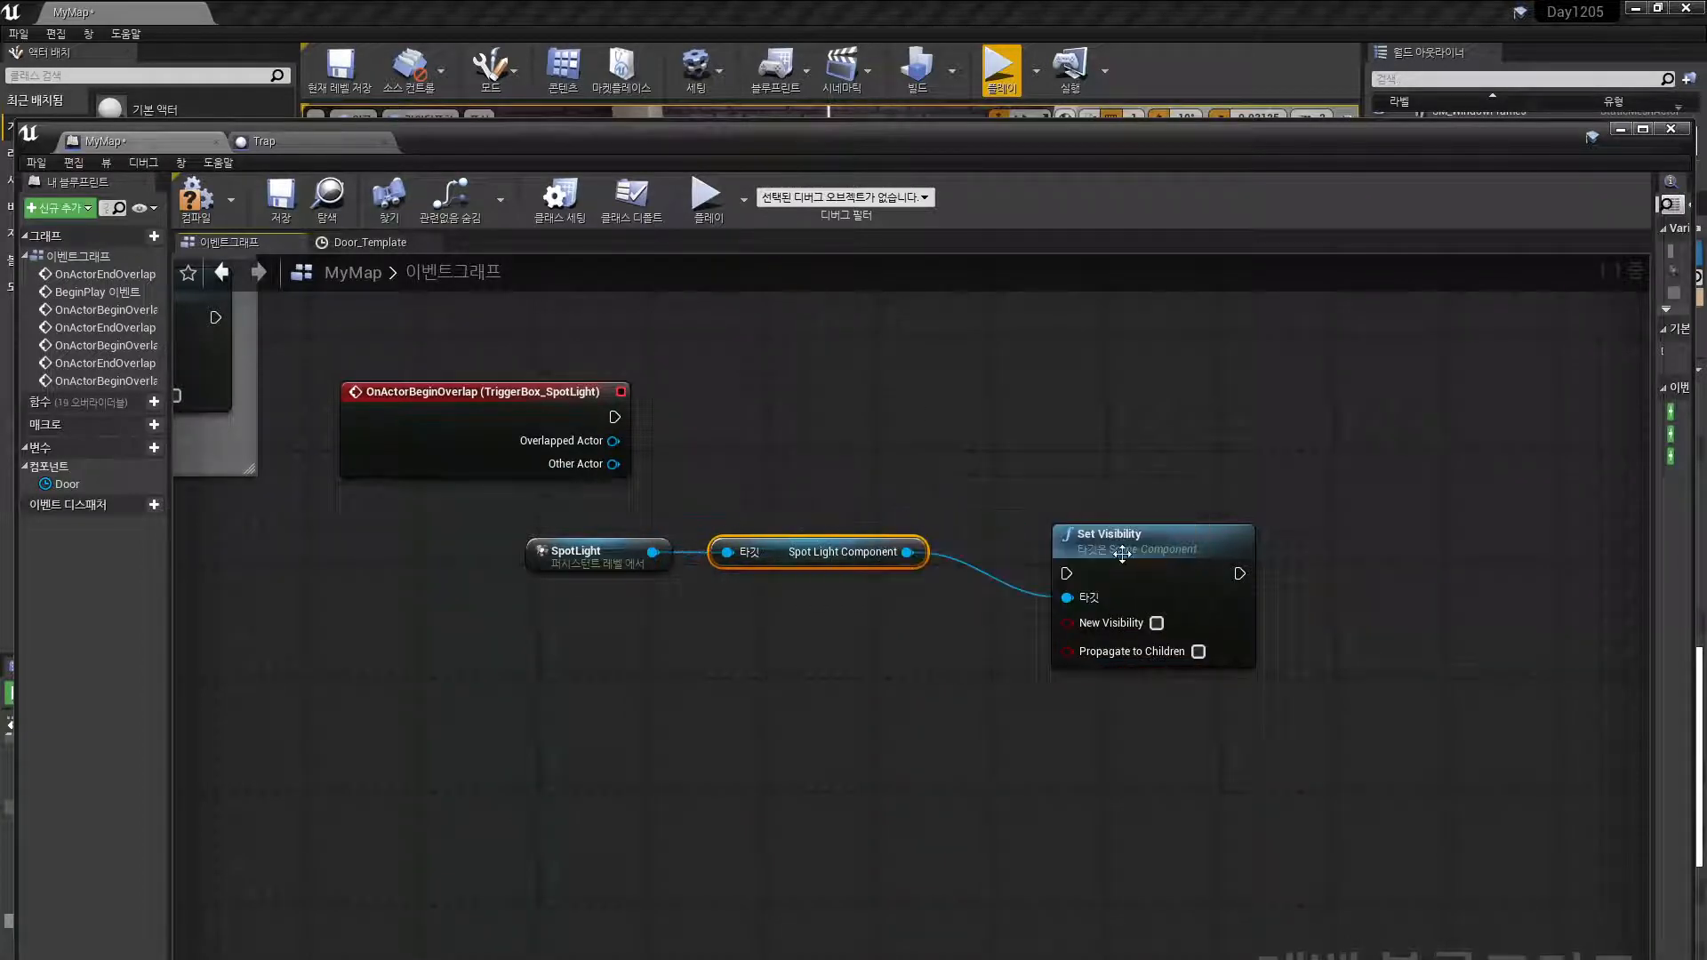
pyautogui.moveTo(1124, 552); pyautogui.dragTo(1108, 407)
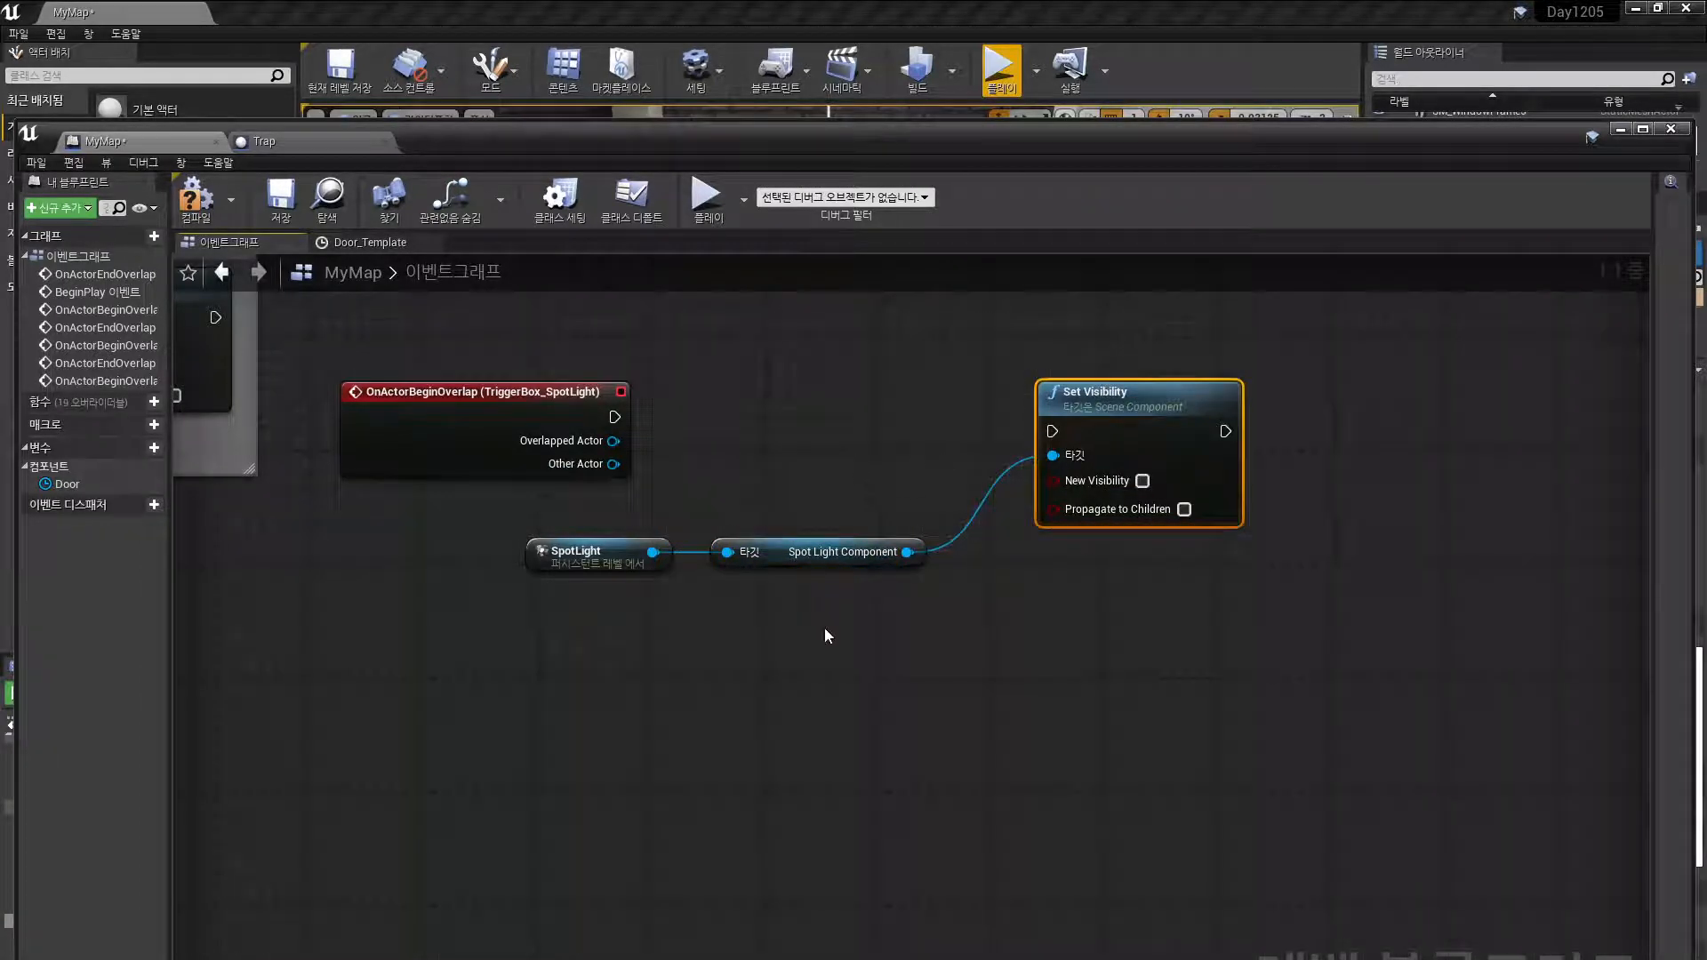
pyautogui.moveTo(576, 599); pyautogui.dragTo(501, 539)
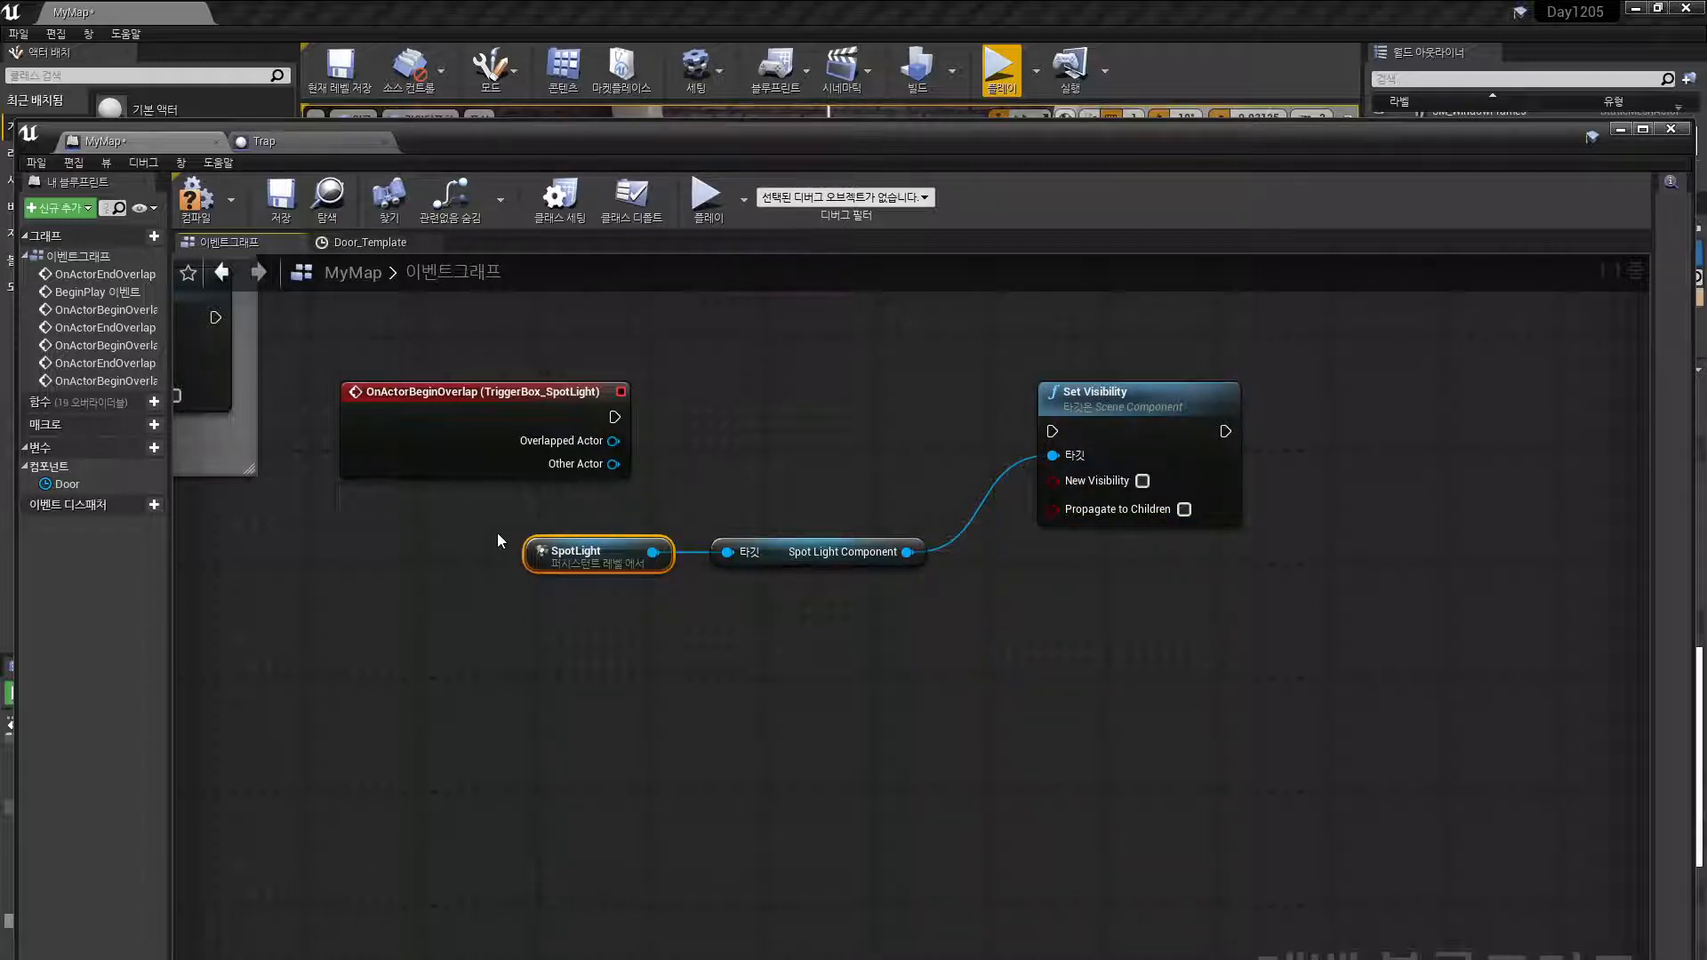
pyautogui.moveTo(916, 674); pyautogui.dragTo(441, 529)
pyautogui.moveTo(1162, 664); pyautogui.dragTo(599, 499)
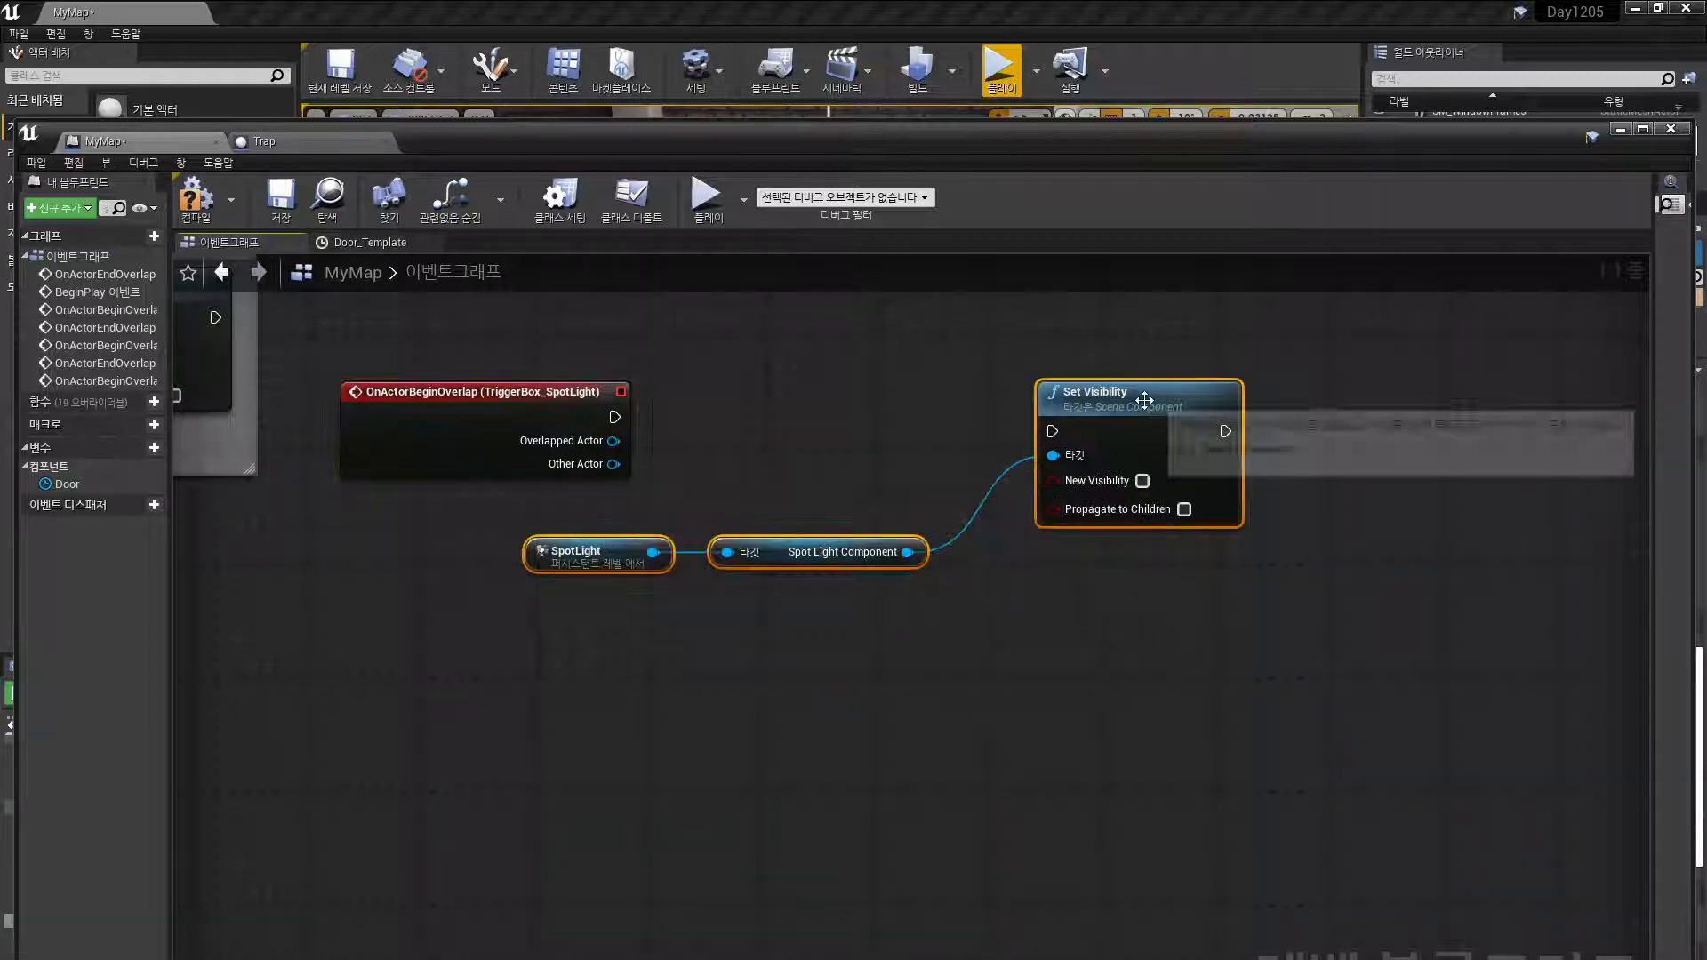
pyautogui.moveTo(1152, 400); pyautogui.dragTo(981, 394)
pyautogui.moveTo(842, 610); pyautogui.dragTo(400, 514)
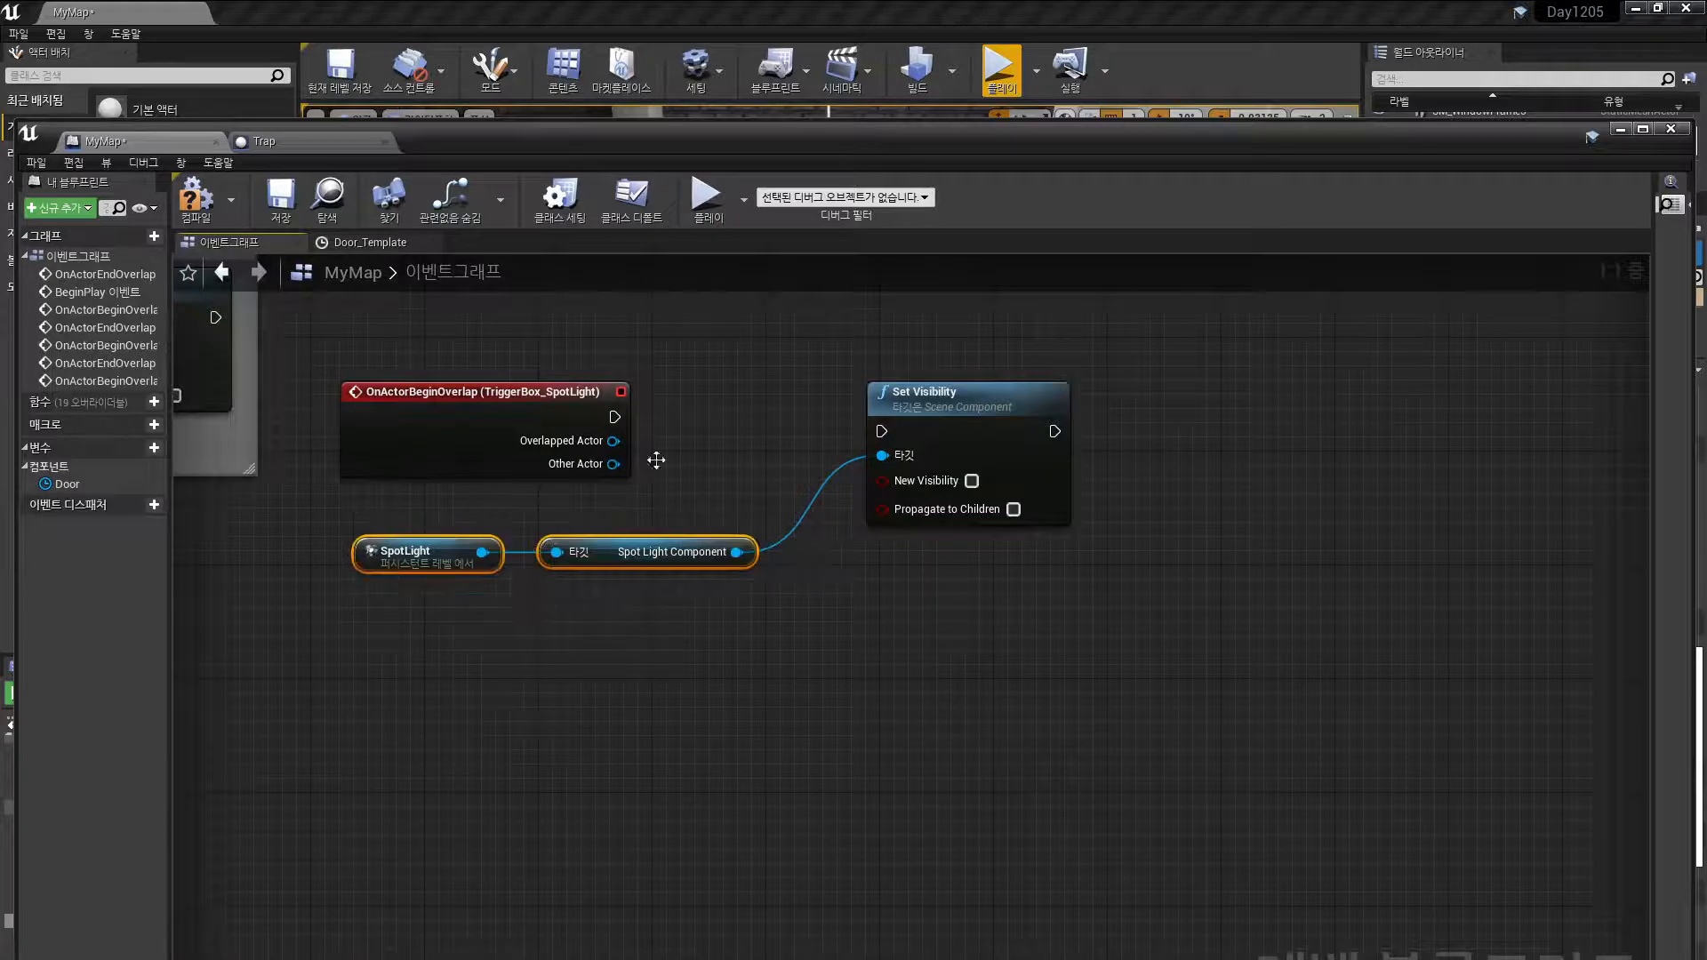
pyautogui.moveTo(996, 405); pyautogui.dragTo(953, 393)
# Connect the TriggerBox_SpotLight begin-overlap event to Set Visibility with New Visibility enabled, and compile and save the level blueprint
pyautogui.click(722, 408)
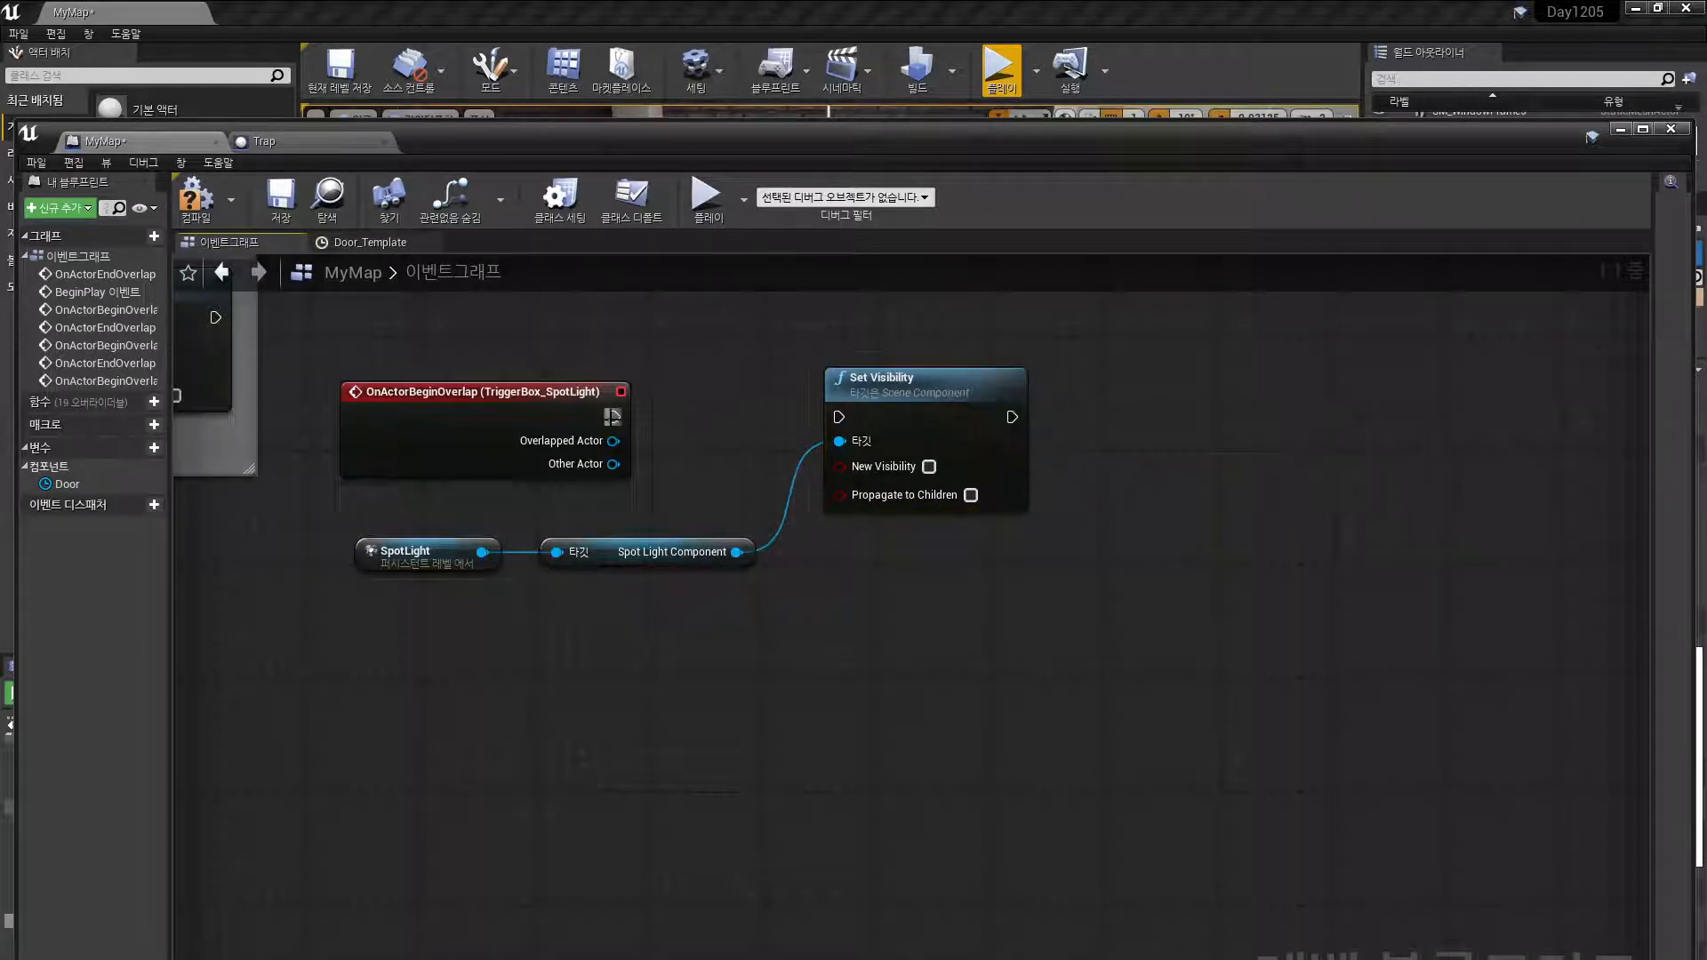
pyautogui.moveTo(614, 417); pyautogui.dragTo(813, 422)
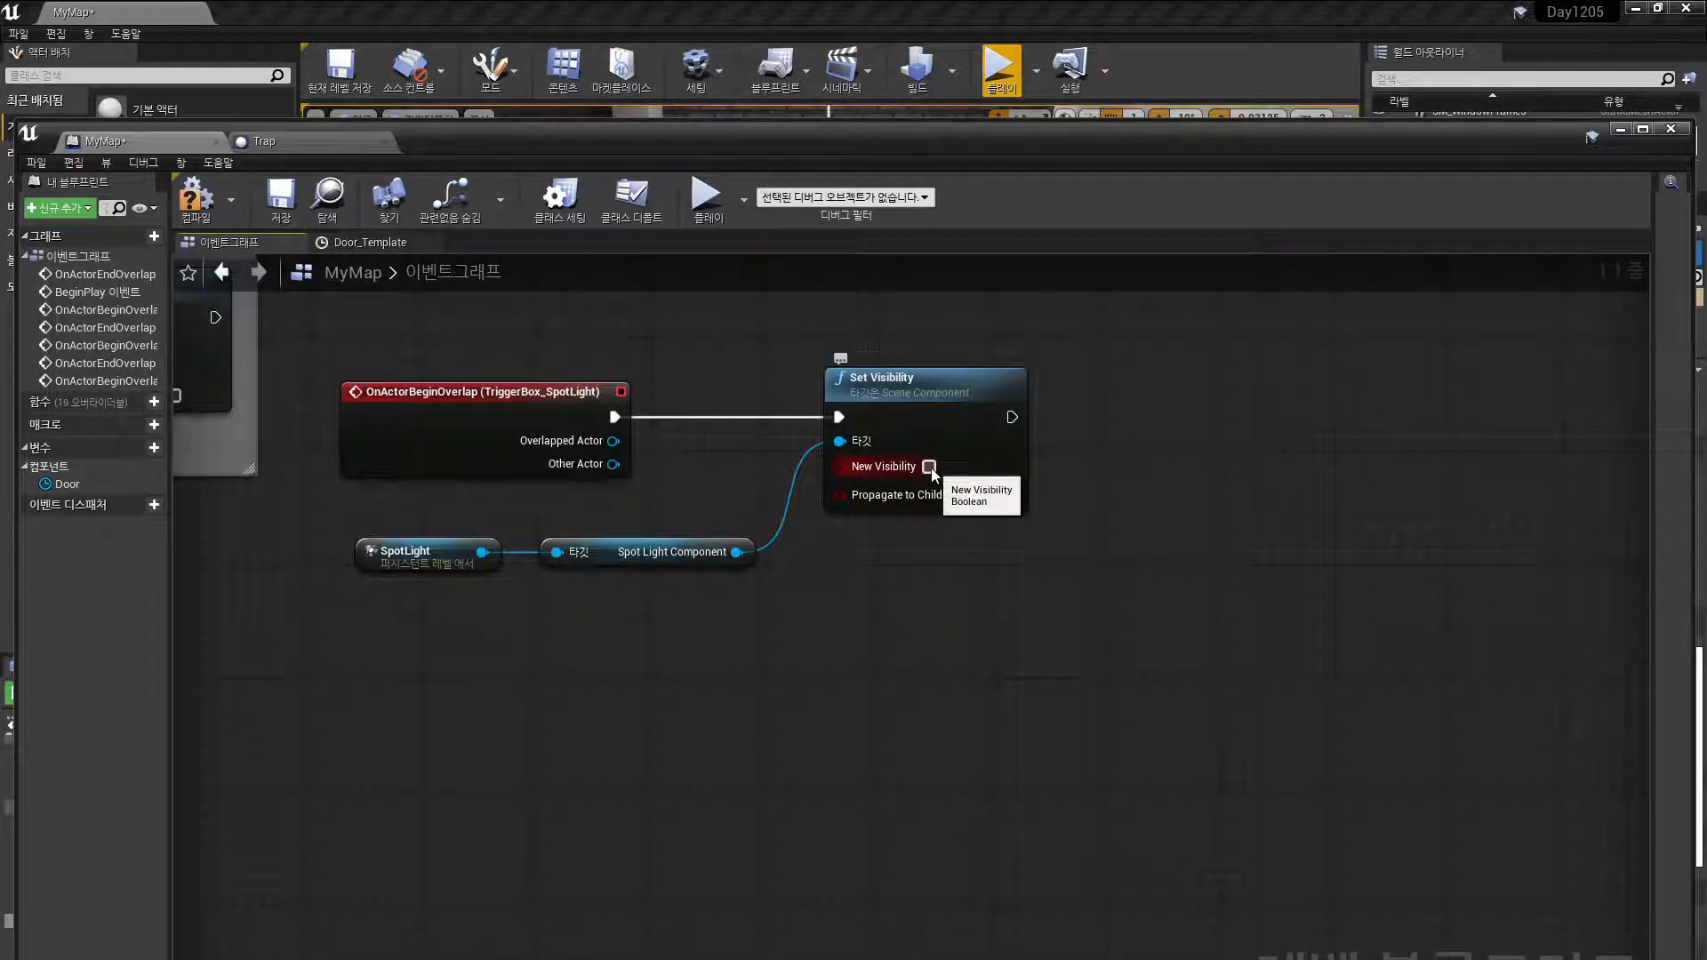
pyautogui.click(265, 219)
# Copy the SpotLight, Spot Light Component and Set Visibility nodes and paste them after the "Danger 글자 안보이기" group in the BeginPlay chain
pyautogui.moveTo(723, 341); pyautogui.dragTo(779, 438, button='right')
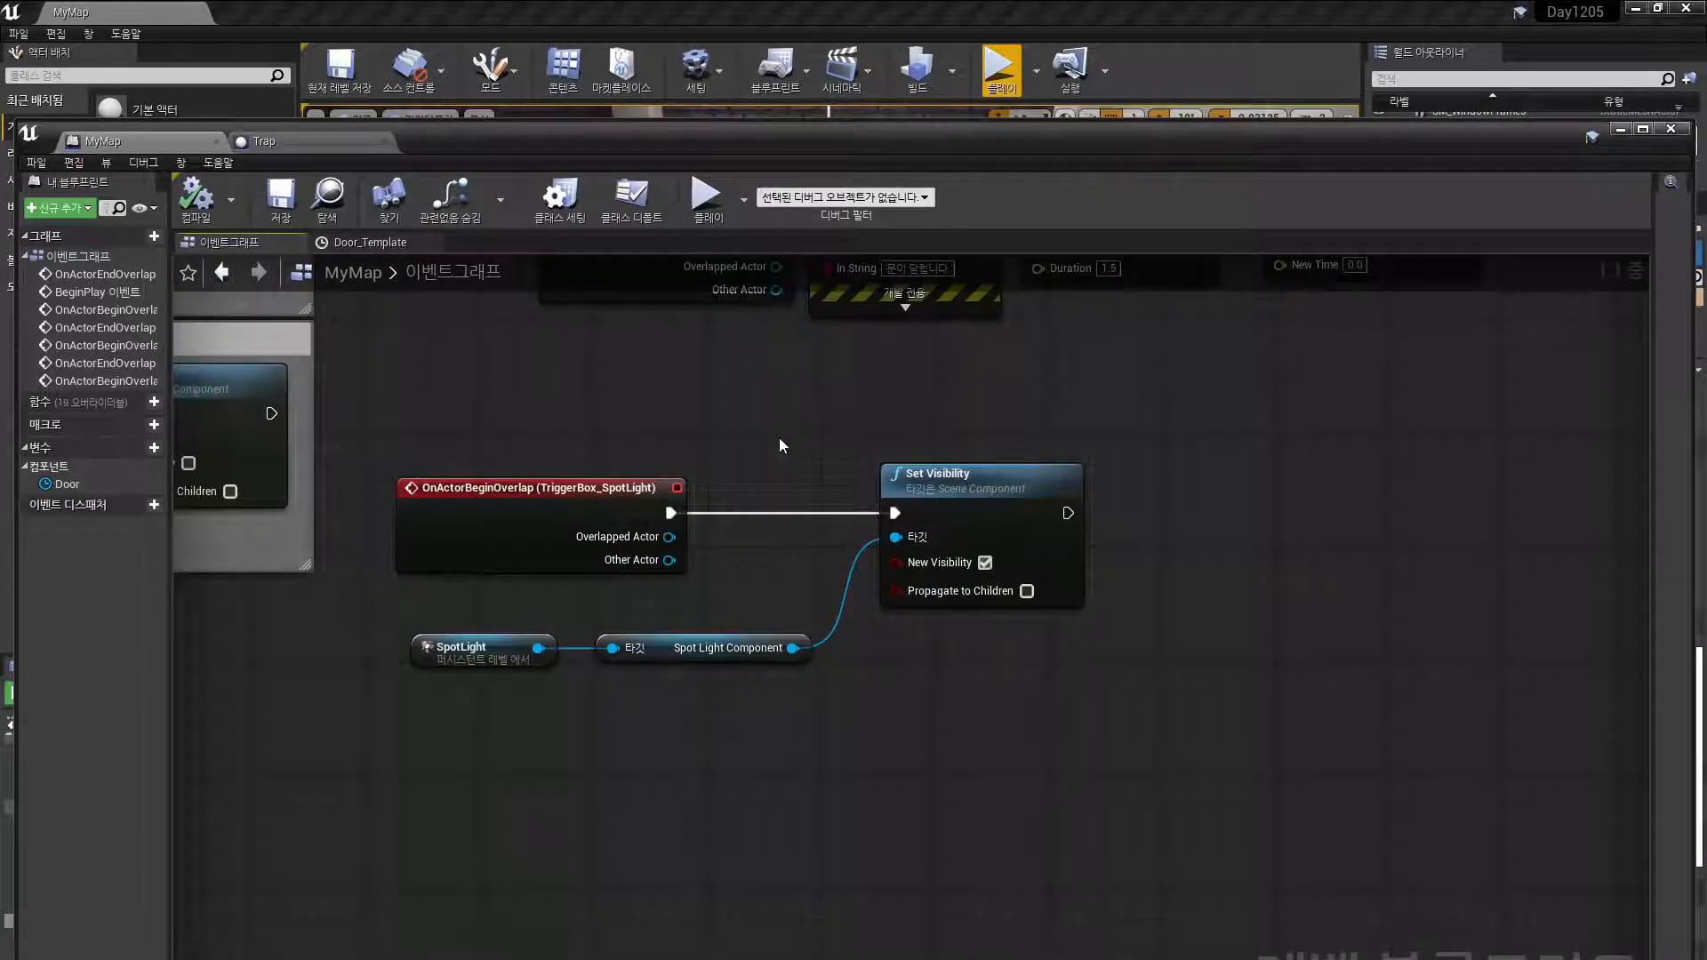
pyautogui.moveTo(792, 434); pyautogui.dragTo(1049, 706)
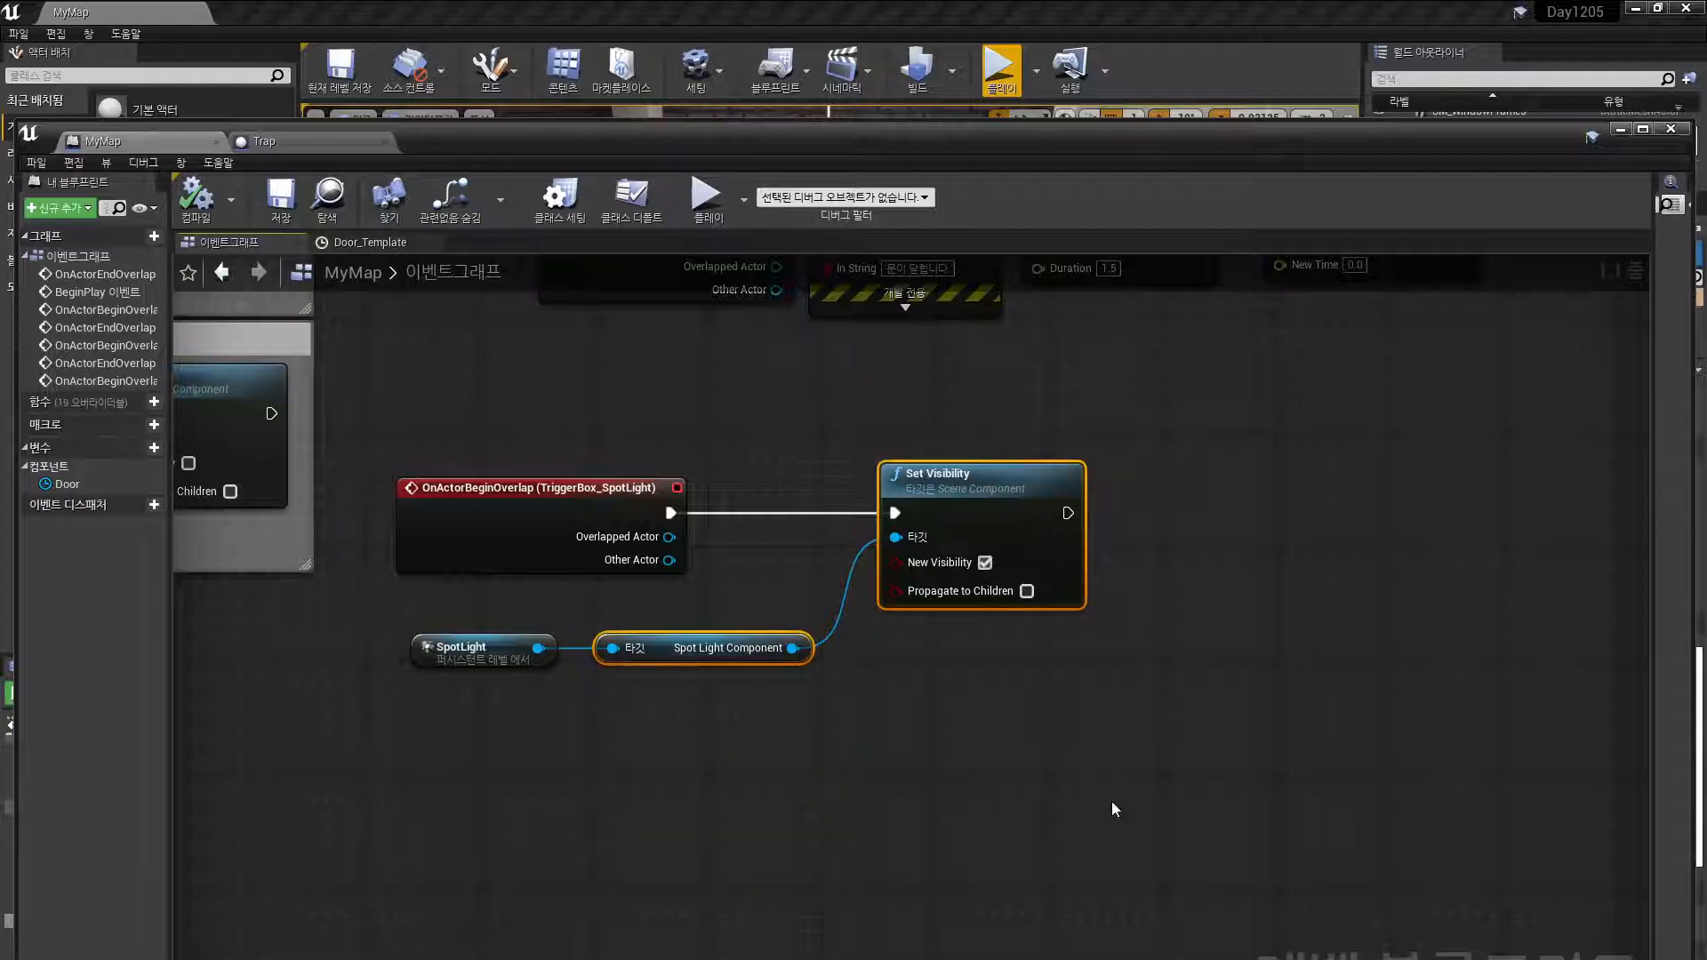
pyautogui.moveTo(1111, 803); pyautogui.dragTo(438, 604)
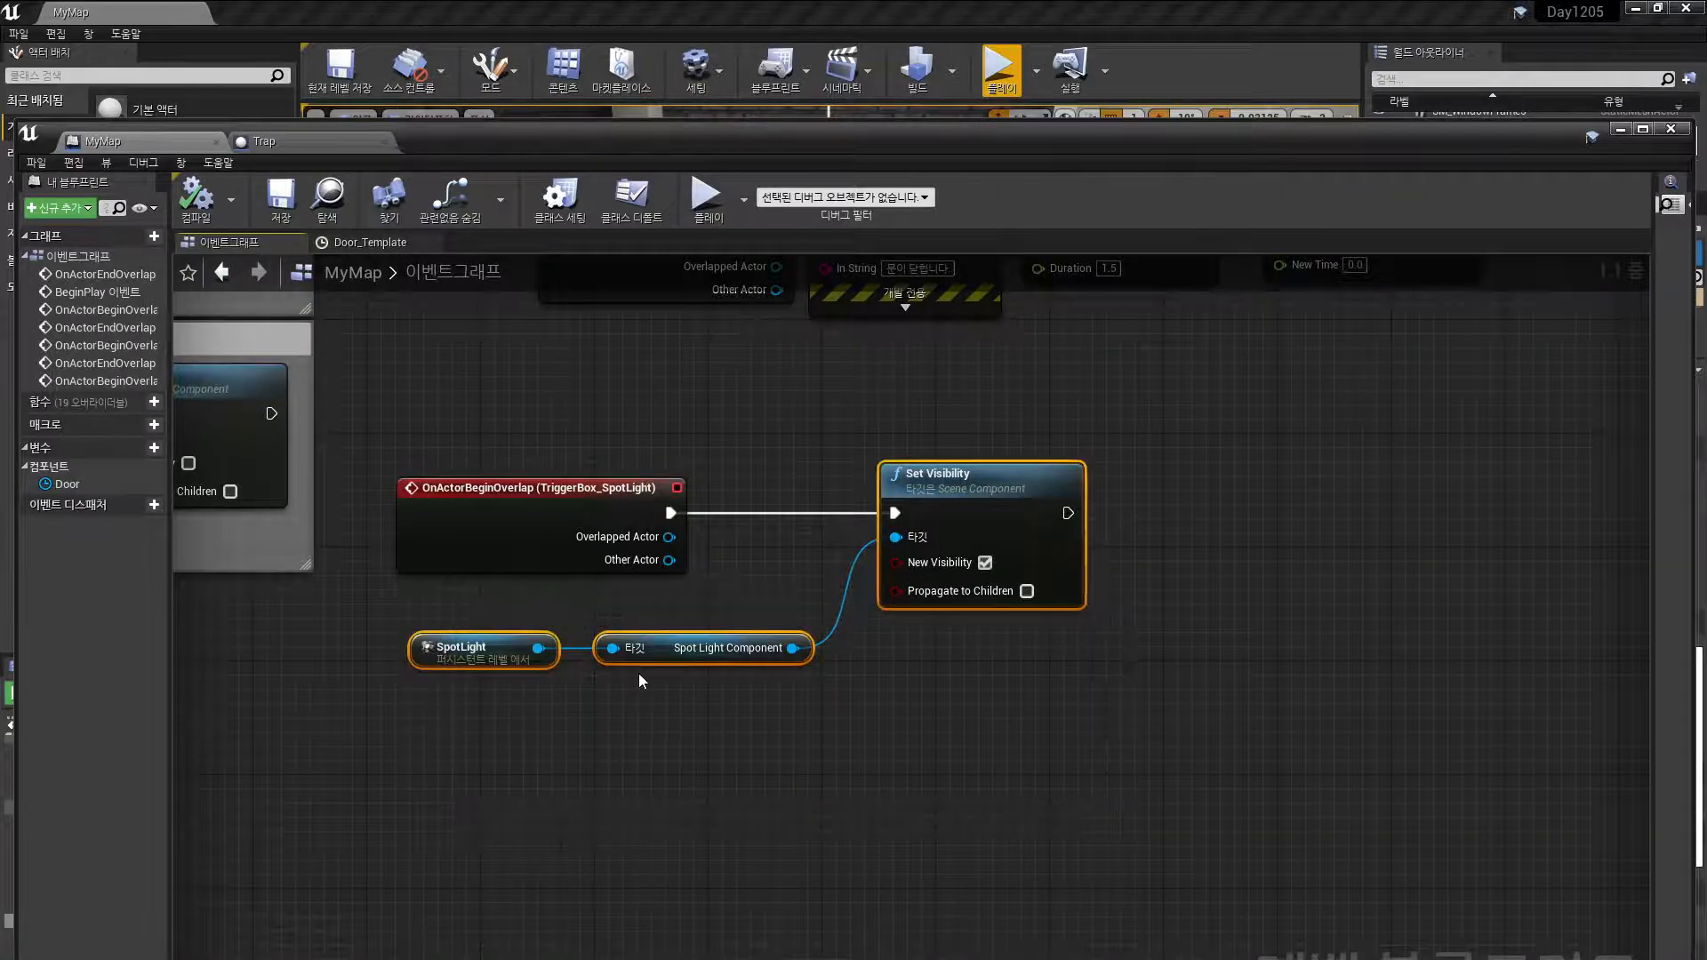
pyautogui.moveTo(772, 421); pyautogui.dragTo(766, 836, button='right')
pyautogui.moveTo(821, 512); pyautogui.dragTo(992, 552, button='right')
pyautogui.moveTo(1227, 395); pyautogui.dragTo(1510, 494, button='right')
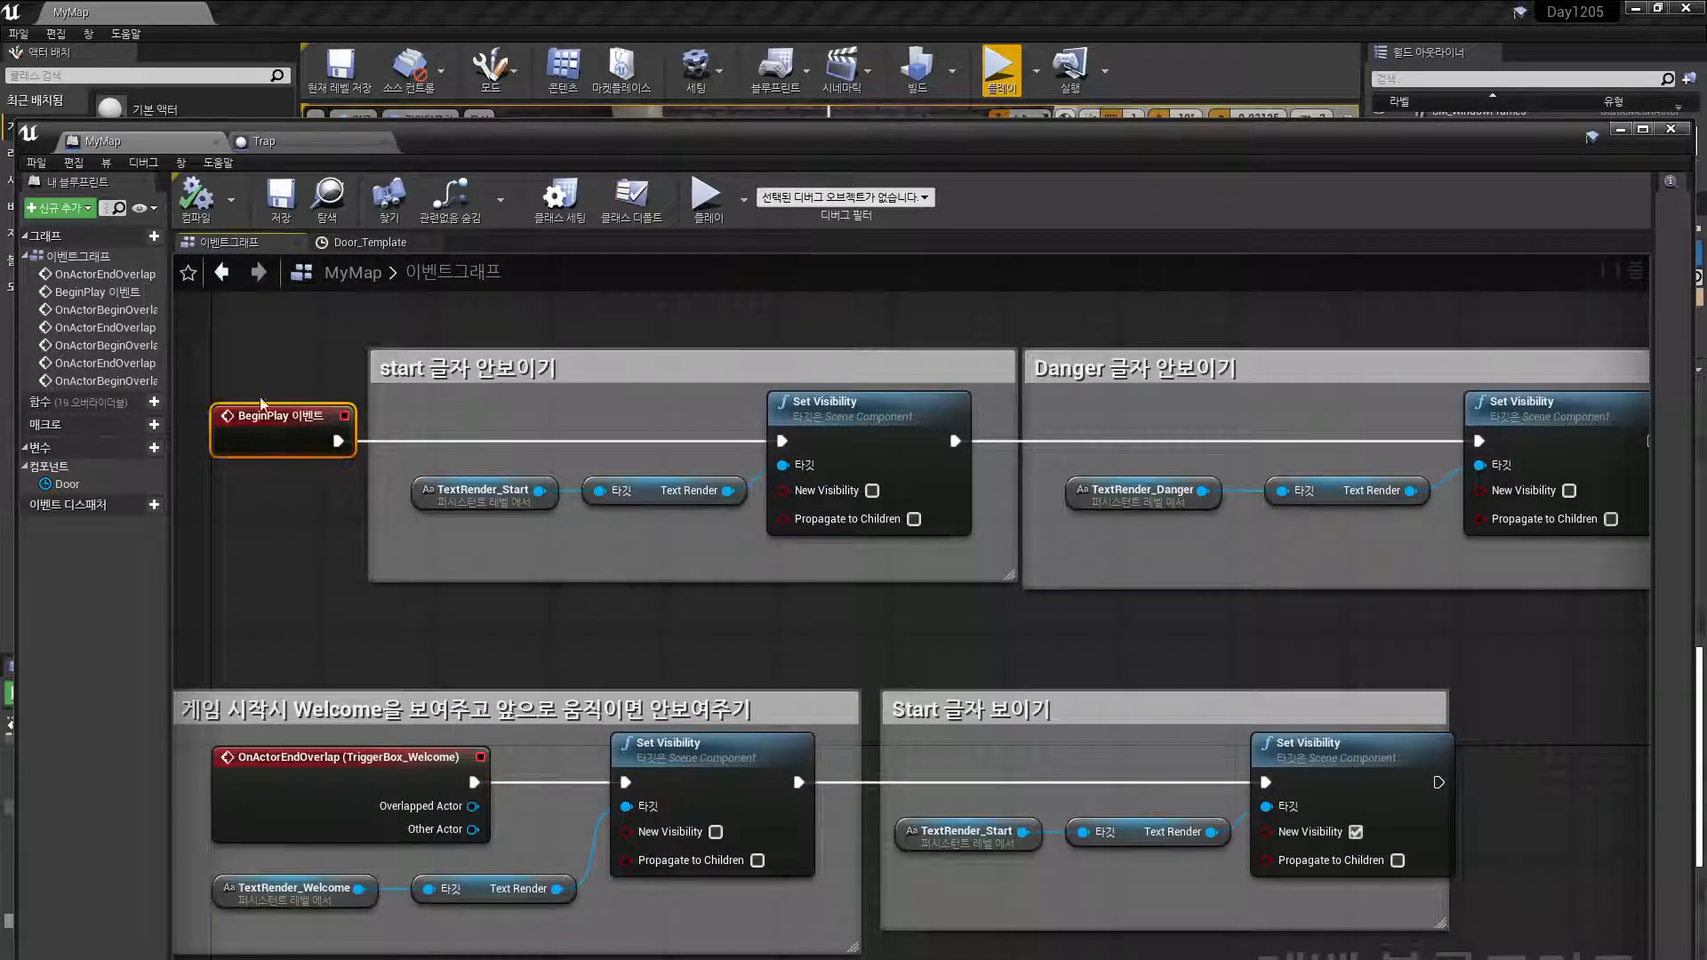
pyautogui.moveTo(1350, 558); pyautogui.dragTo(470, 582, button='right')
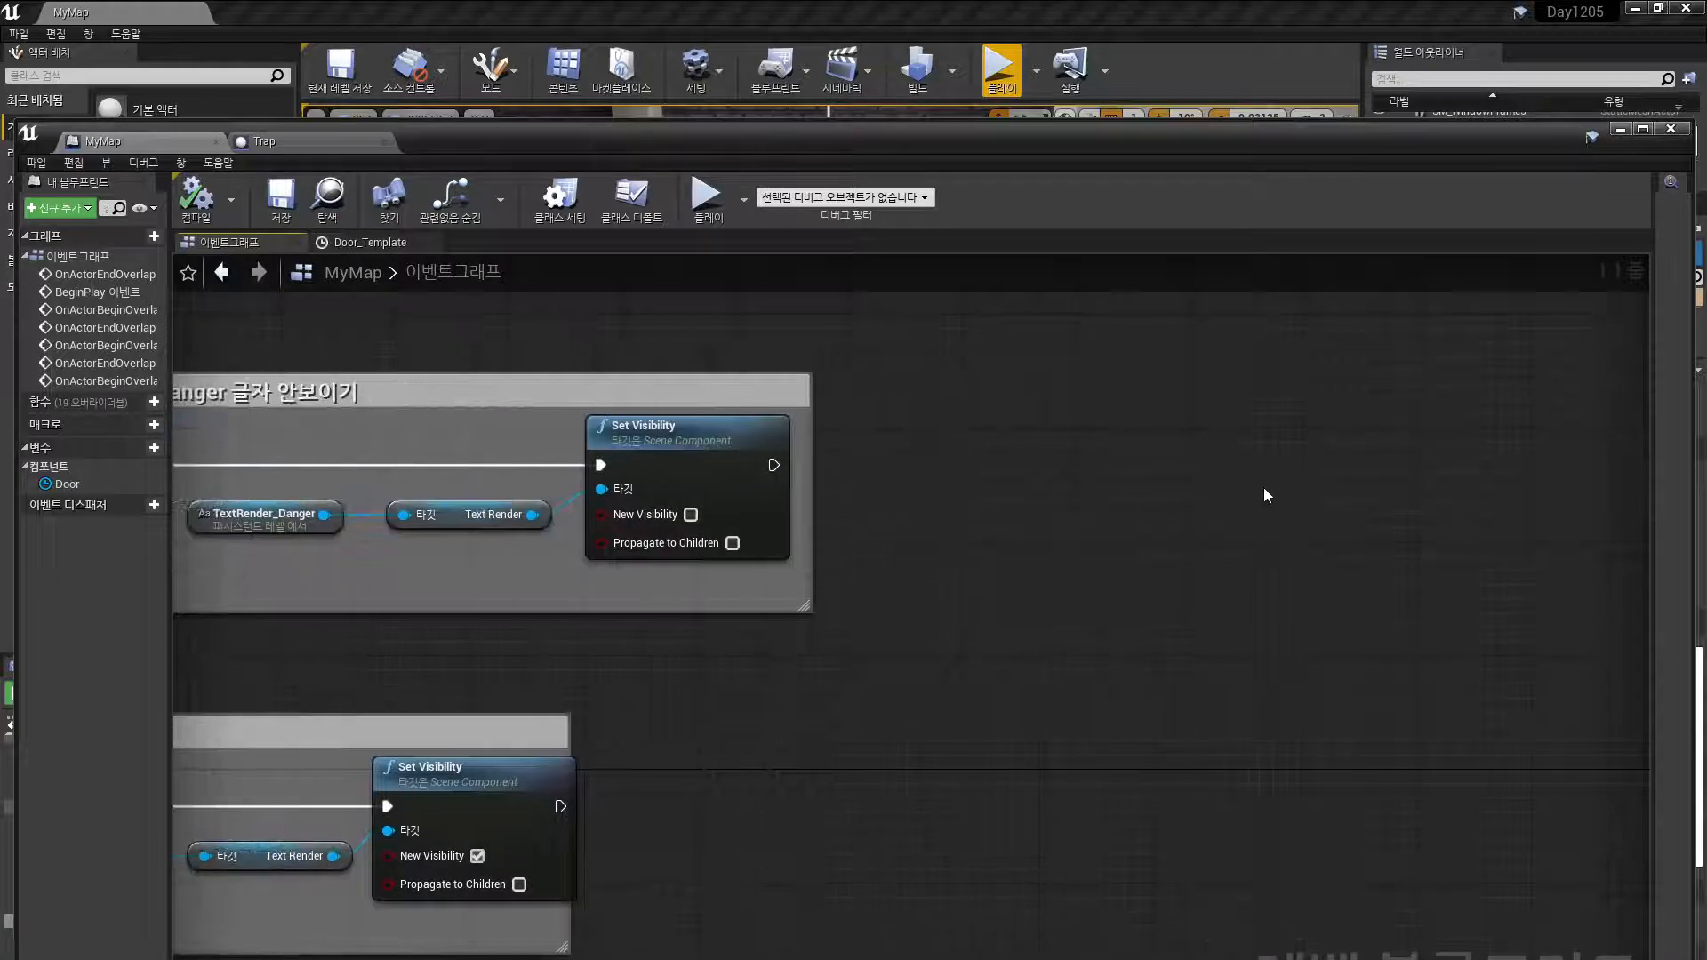
pyautogui.hotkey('ctrl', 'v')
pyautogui.moveTo(1491, 421); pyautogui.dragTo(1308, 424)
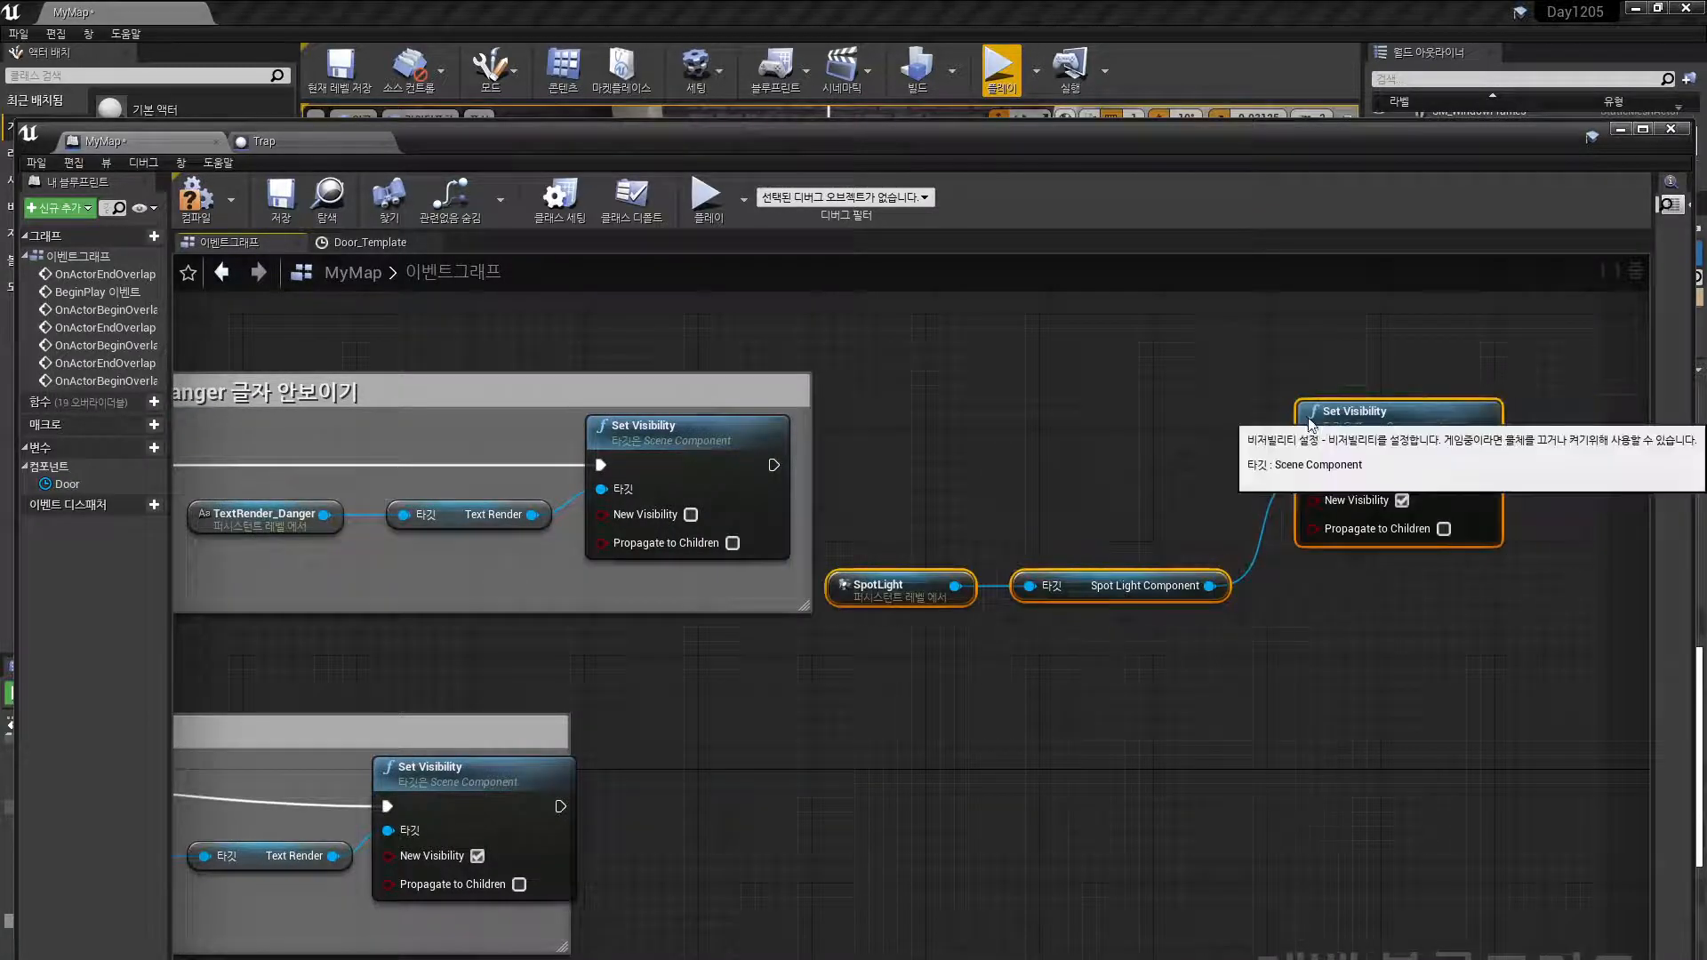
# Connect the Danger text's Set Visibility to the pasted one with New Visibility disabled, and align the pasted SpotLight nodes below the connection
pyautogui.moveTo(773, 464); pyautogui.dragTo(1397, 436)
pyautogui.moveTo(1240, 737); pyautogui.dragTo(1105, 665)
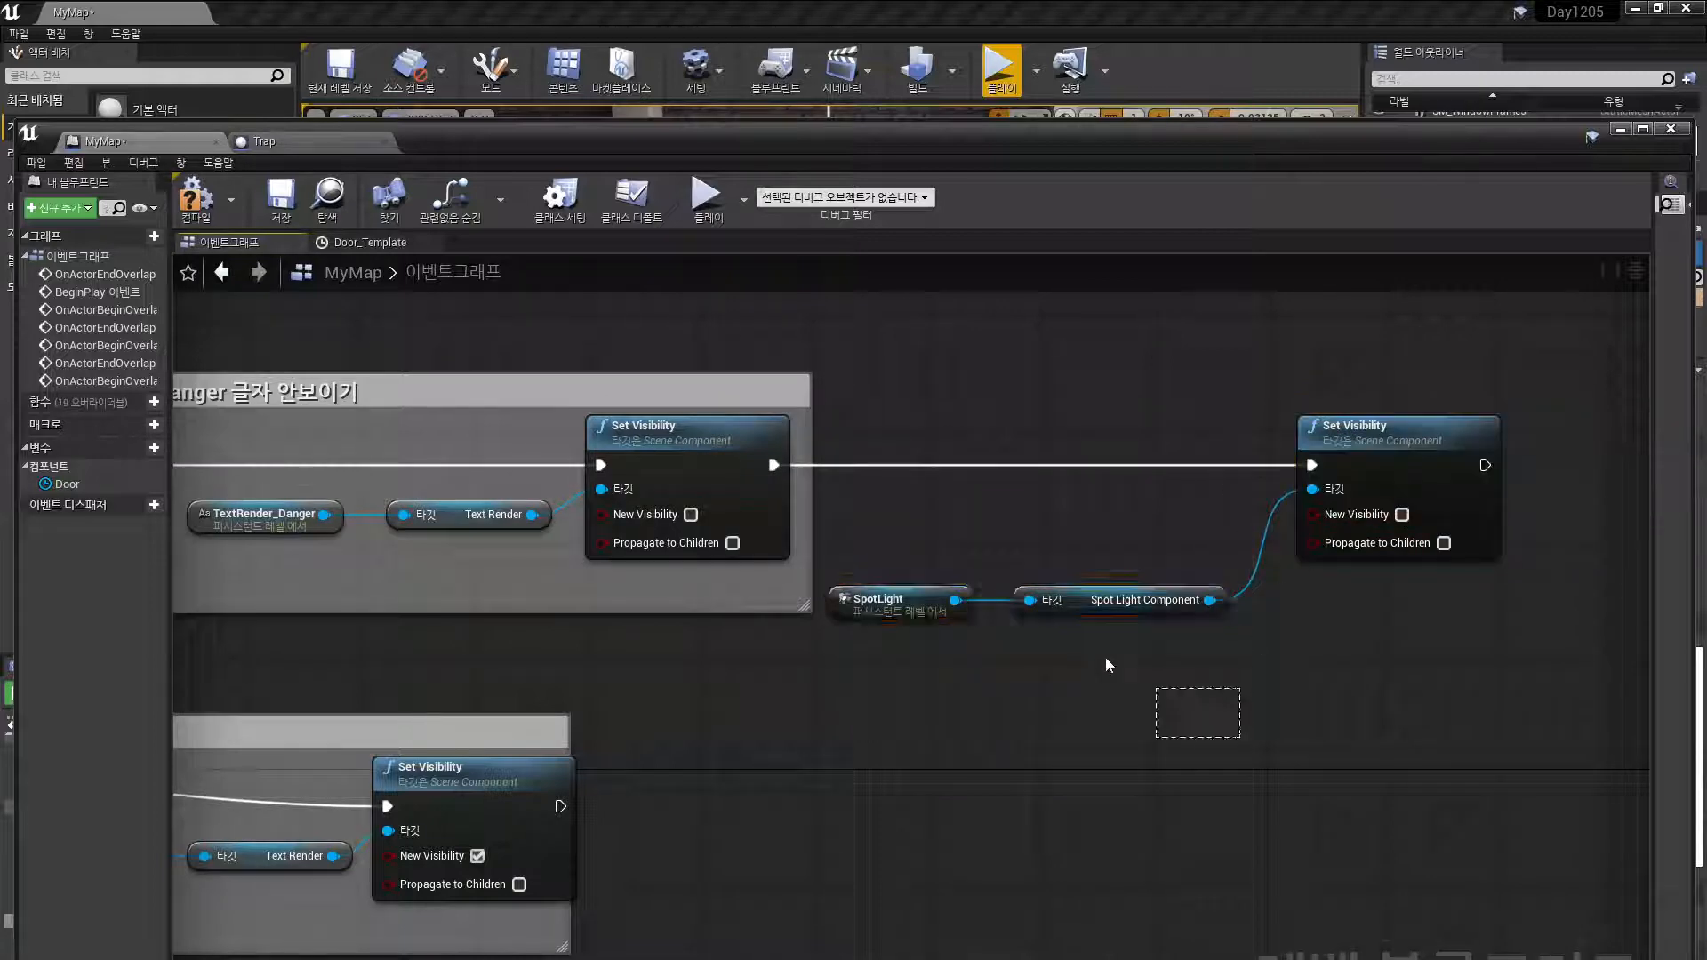
pyautogui.moveTo(899, 594); pyautogui.dragTo(899, 508)
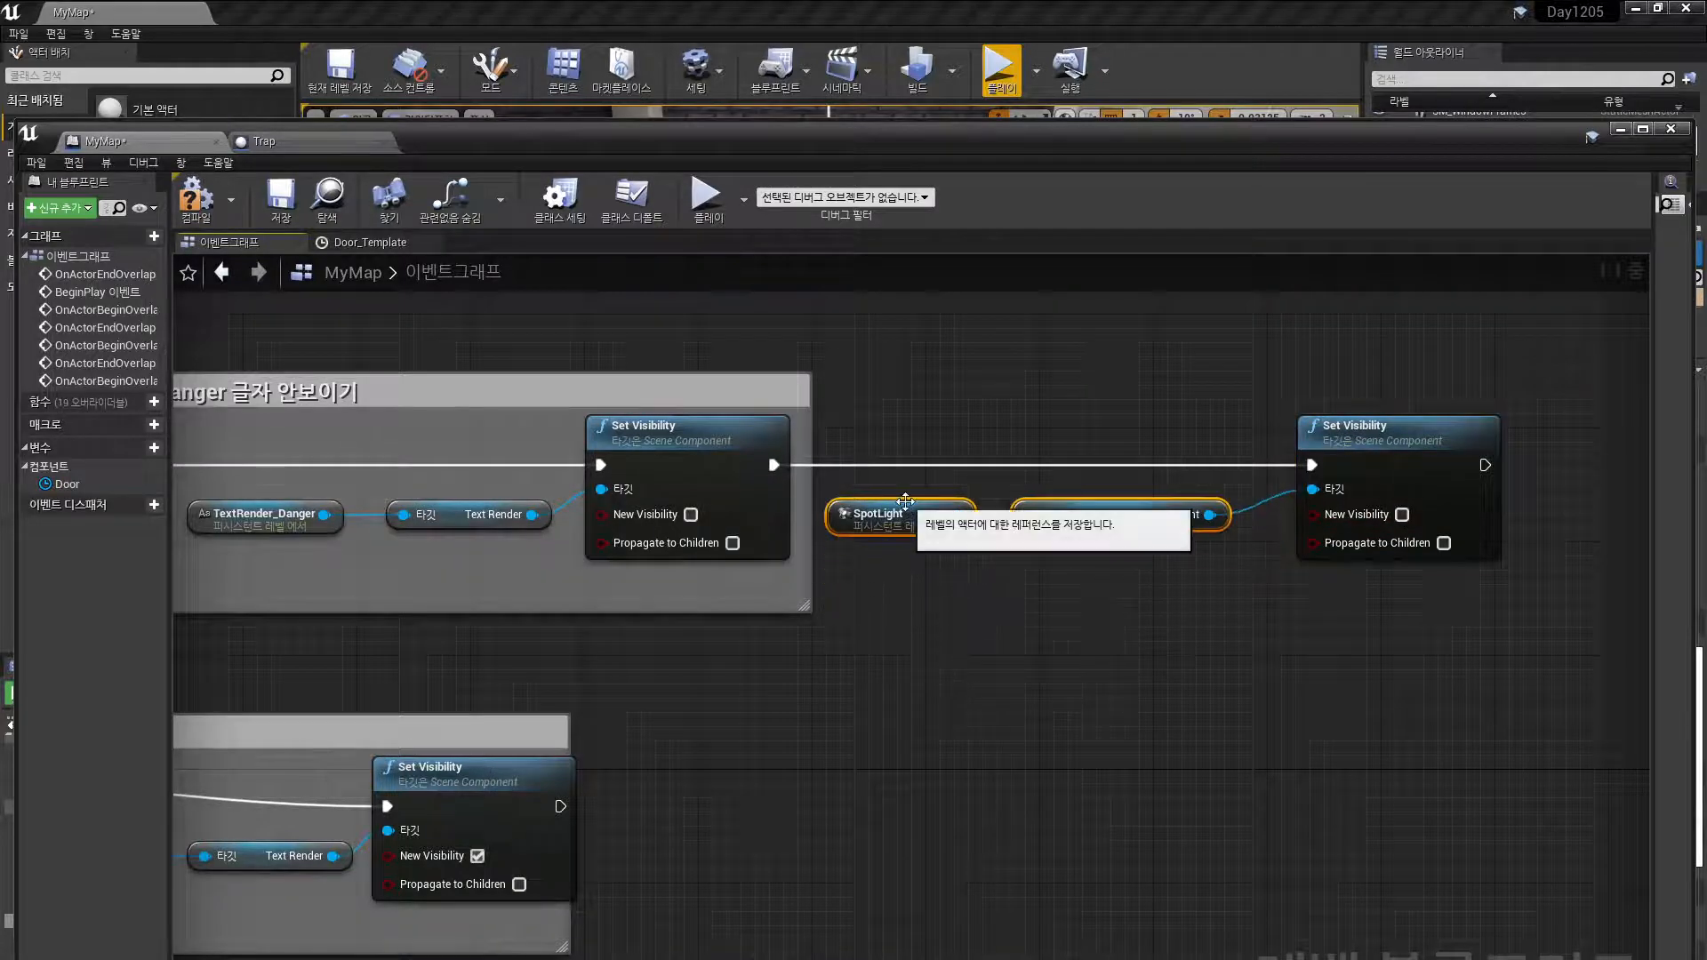
pyautogui.click(1199, 606)
pyautogui.click(1105, 520)
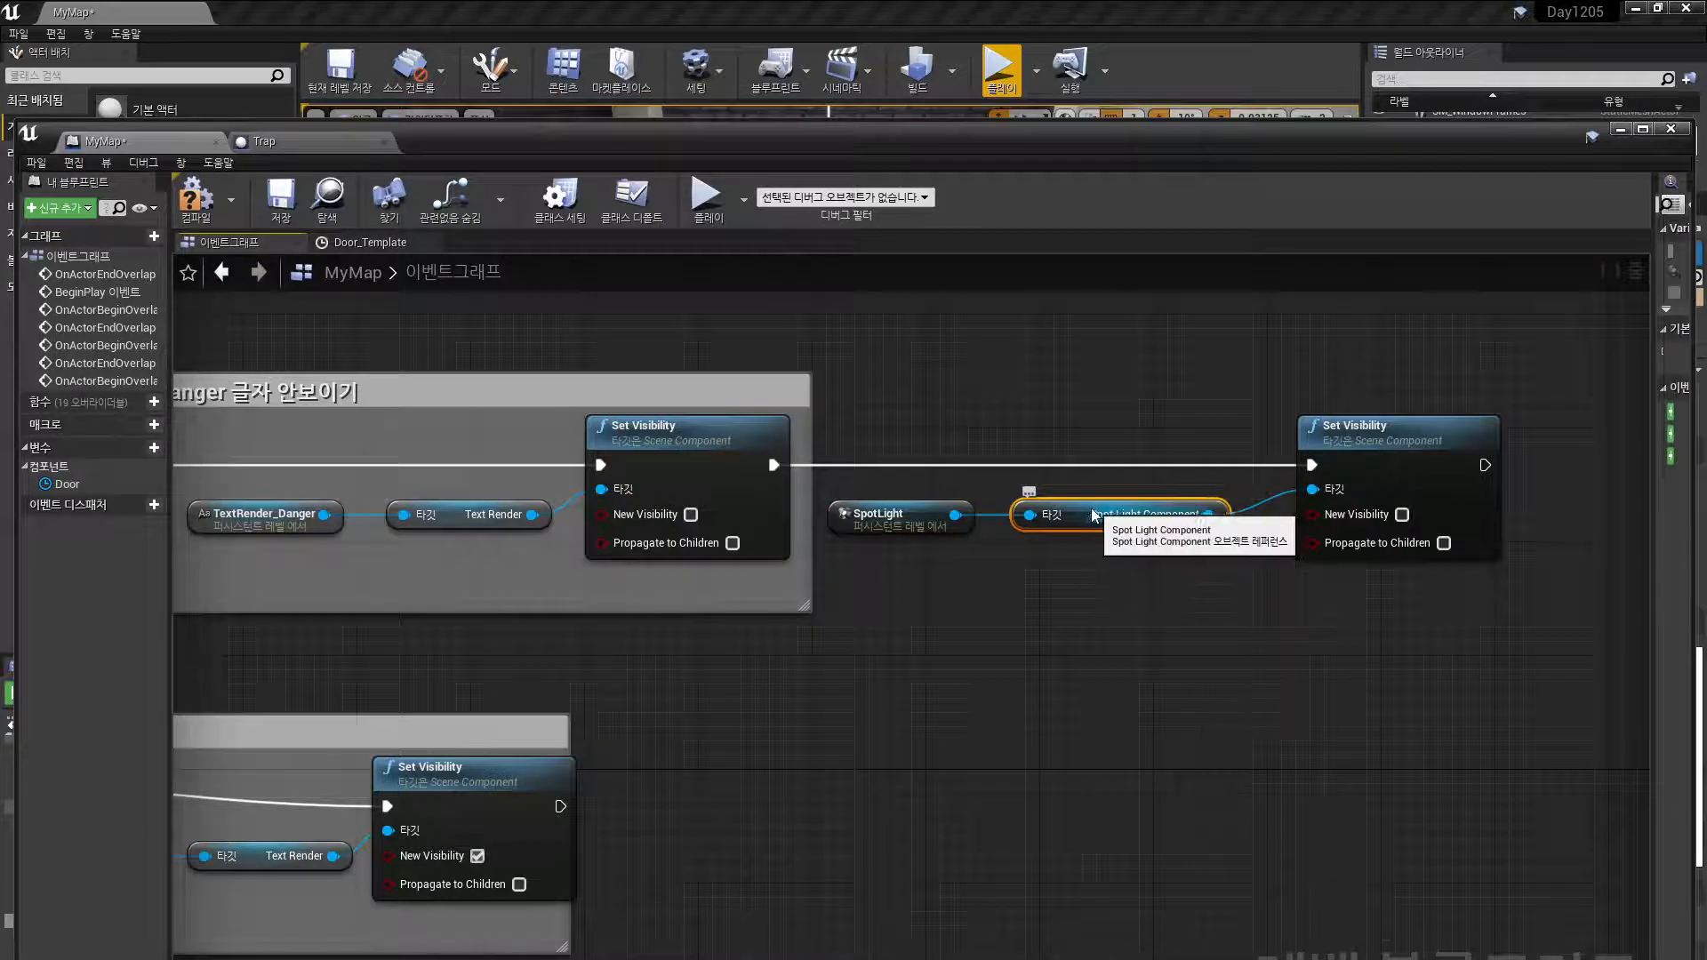
# Move the pasted SpotLight nodes closer together, tighten the nodes in the "Danger 글자 안보이기" group and narrow its comment box
pyautogui.moveTo(1095, 516); pyautogui.dragTo(1081, 516)
pyautogui.moveTo(1407, 440); pyautogui.dragTo(1321, 442)
pyautogui.click(1070, 665)
pyautogui.moveTo(932, 681); pyautogui.dragTo(1251, 669, button='right')
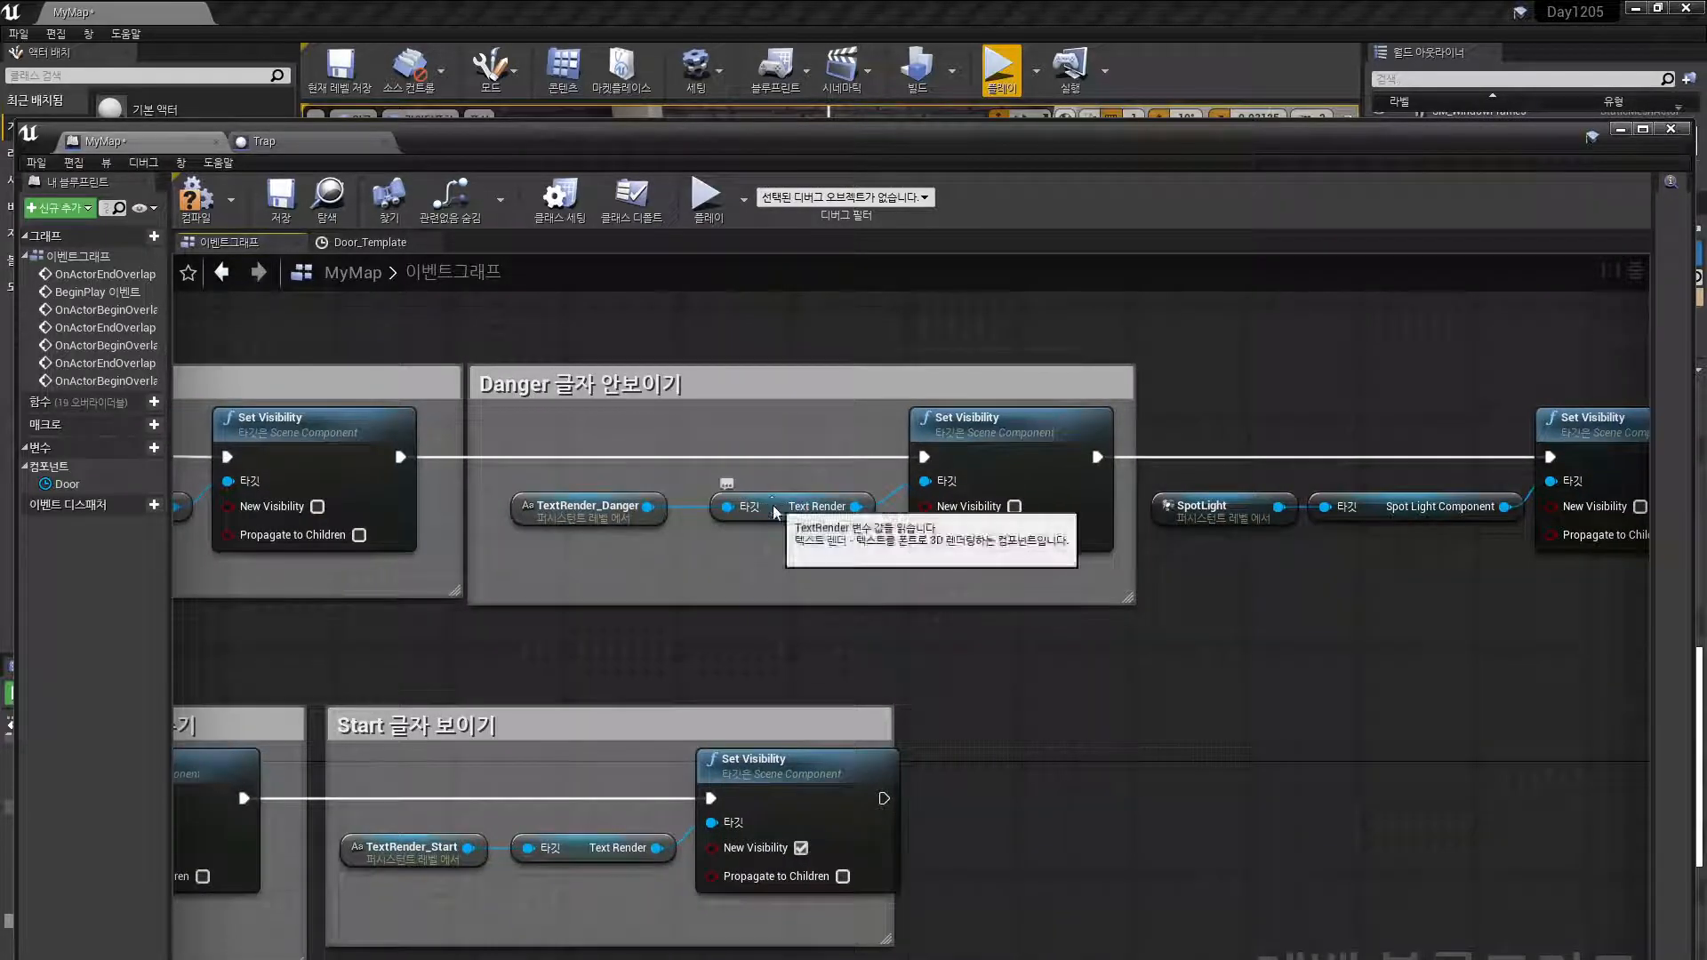
pyautogui.moveTo(809, 514); pyautogui.dragTo(766, 514)
pyautogui.moveTo(927, 433); pyautogui.dragTo(870, 433)
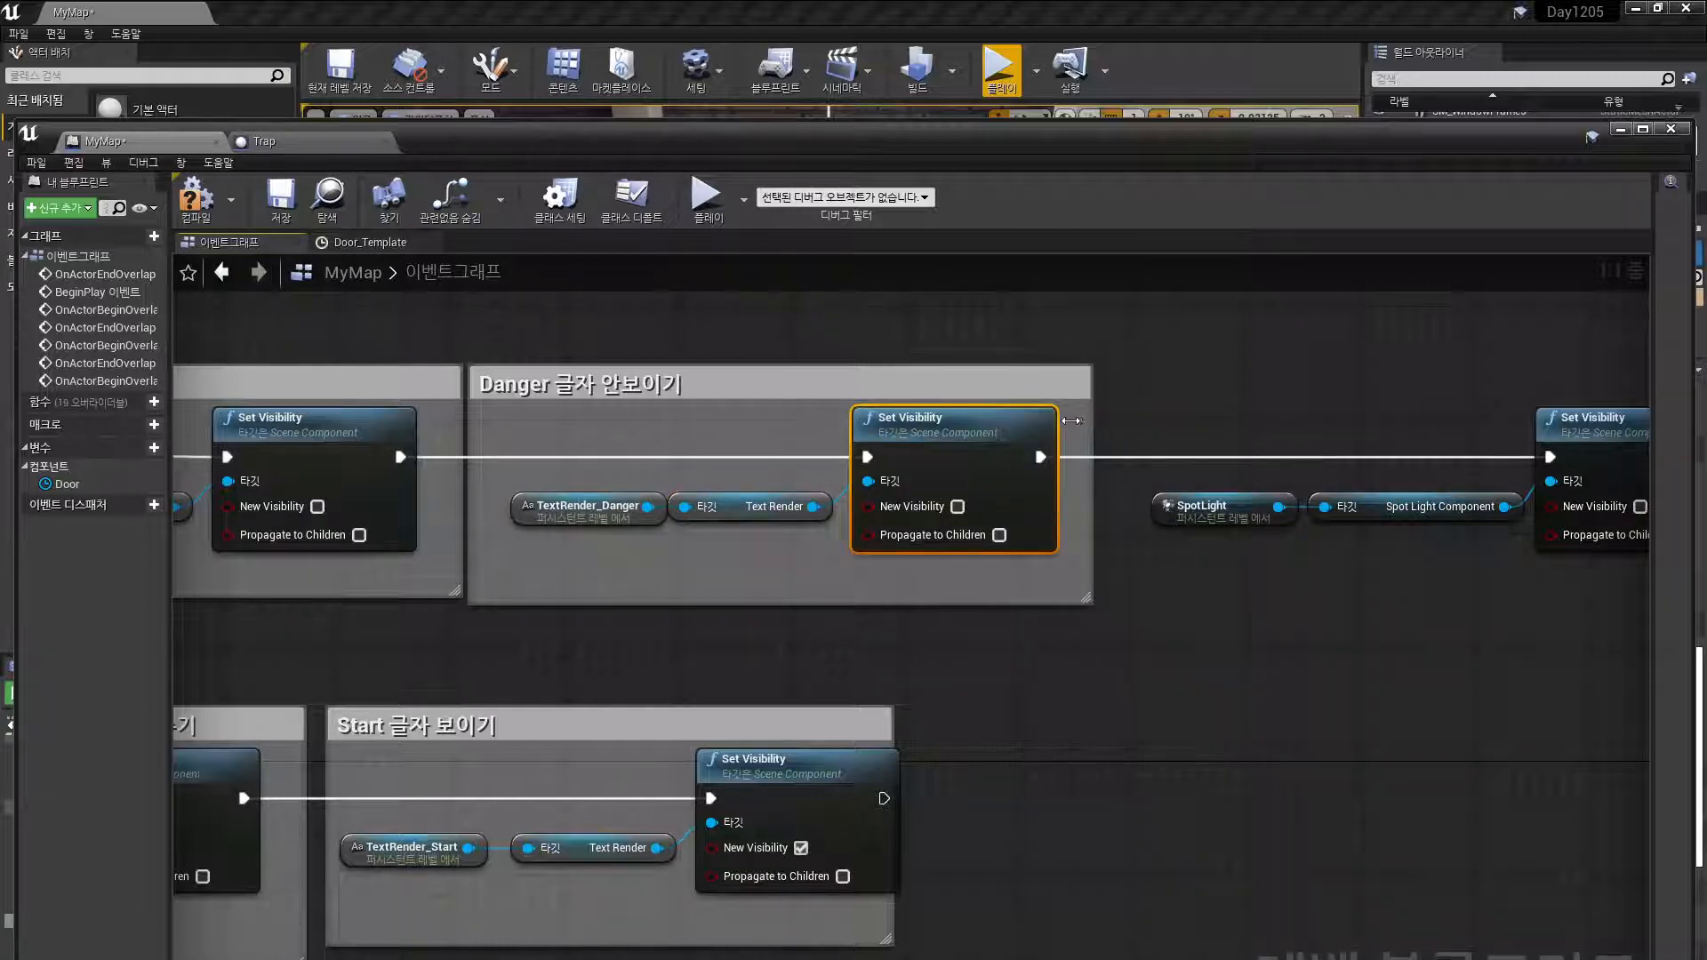
# Tighten the nodes in the "start 글자 안보이기" group, narrow its comment box and move the Danger group up against it
pyautogui.moveTo(569, 662); pyautogui.dragTo(984, 656, button='right')
pyautogui.moveTo(505, 501); pyautogui.dragTo(491, 499)
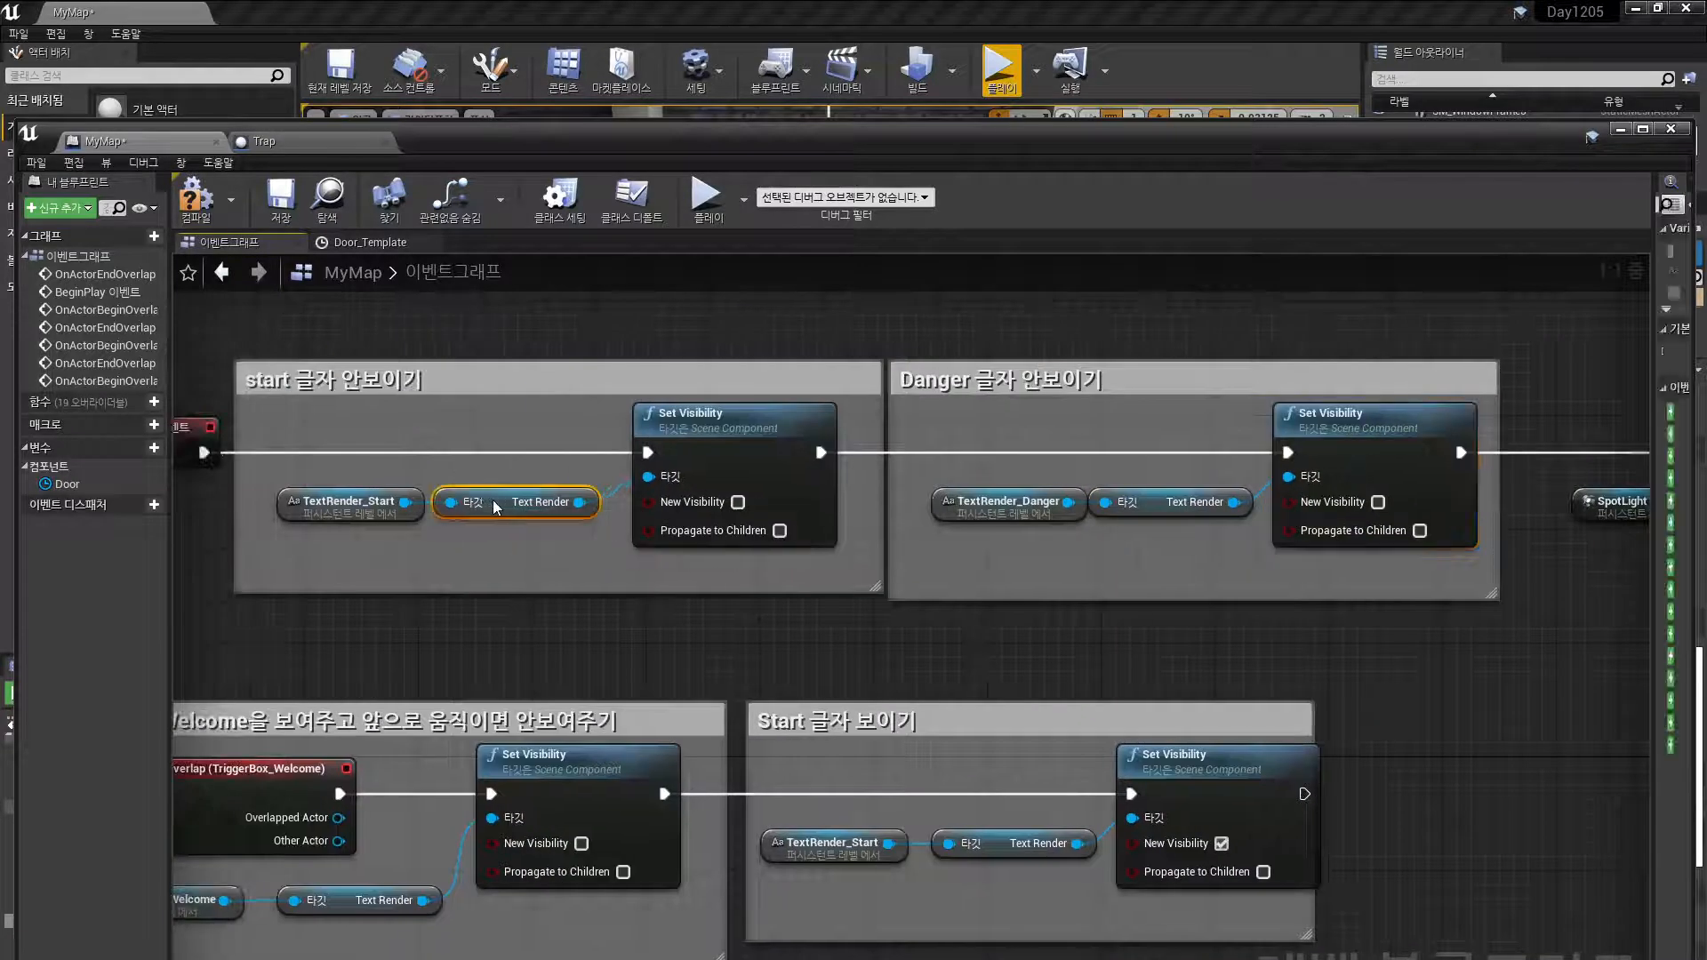
pyautogui.moveTo(701, 445); pyautogui.dragTo(687, 445)
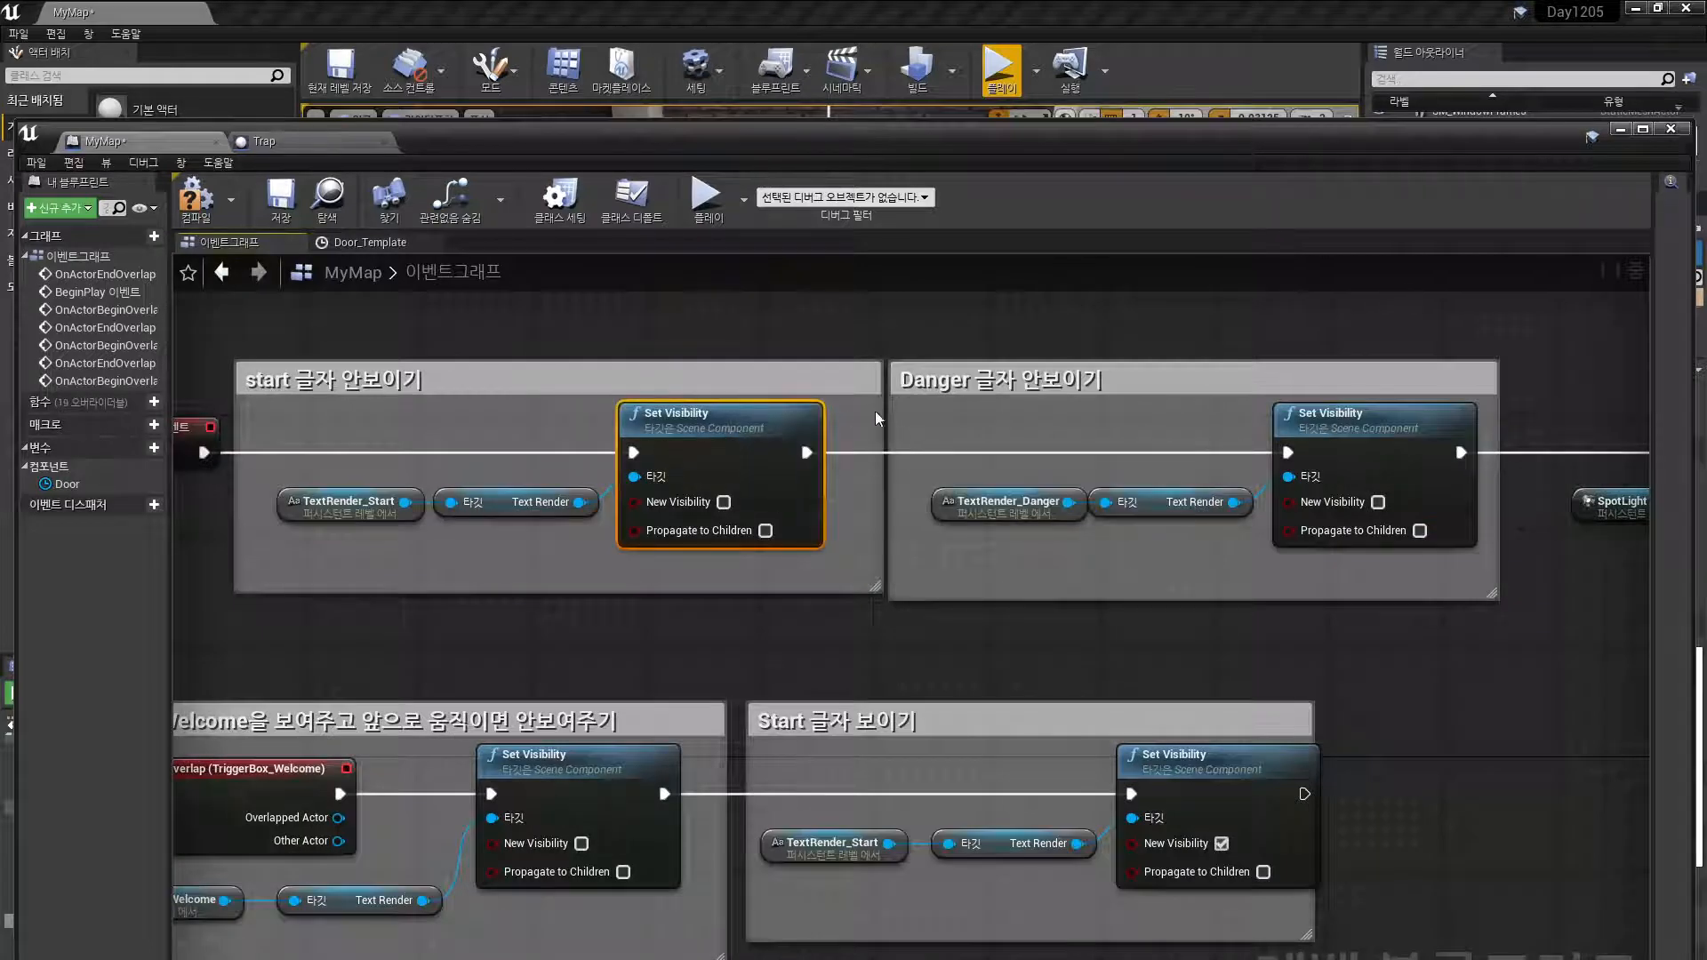
pyautogui.moveTo(880, 410); pyautogui.dragTo(840, 410)
pyautogui.moveTo(950, 373); pyautogui.dragTo(906, 372)
# Wrap the pasted SpotLight, Spot Light Component and Set Visibility nodes in a comment titled "스포트 라이트 끄기" and place it beside the Danger group
pyautogui.moveTo(1493, 359); pyautogui.dragTo(798, 370, button='right')
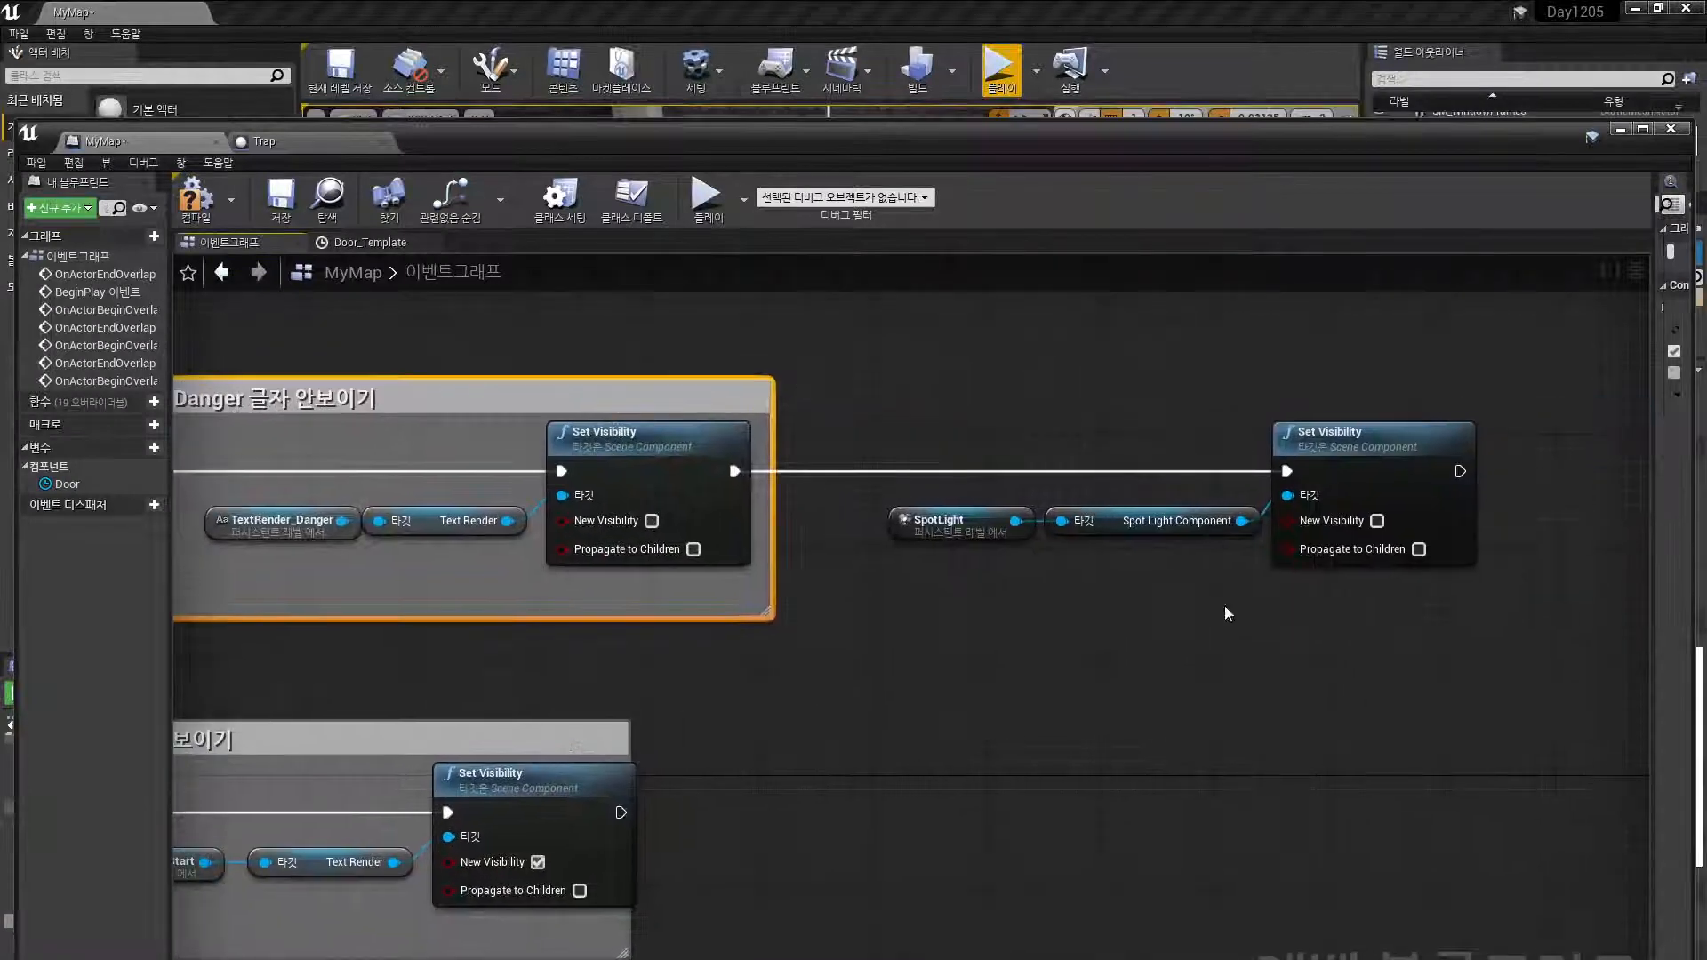
pyautogui.moveTo(1378, 663); pyautogui.dragTo(888, 370)
pyautogui.press('c')
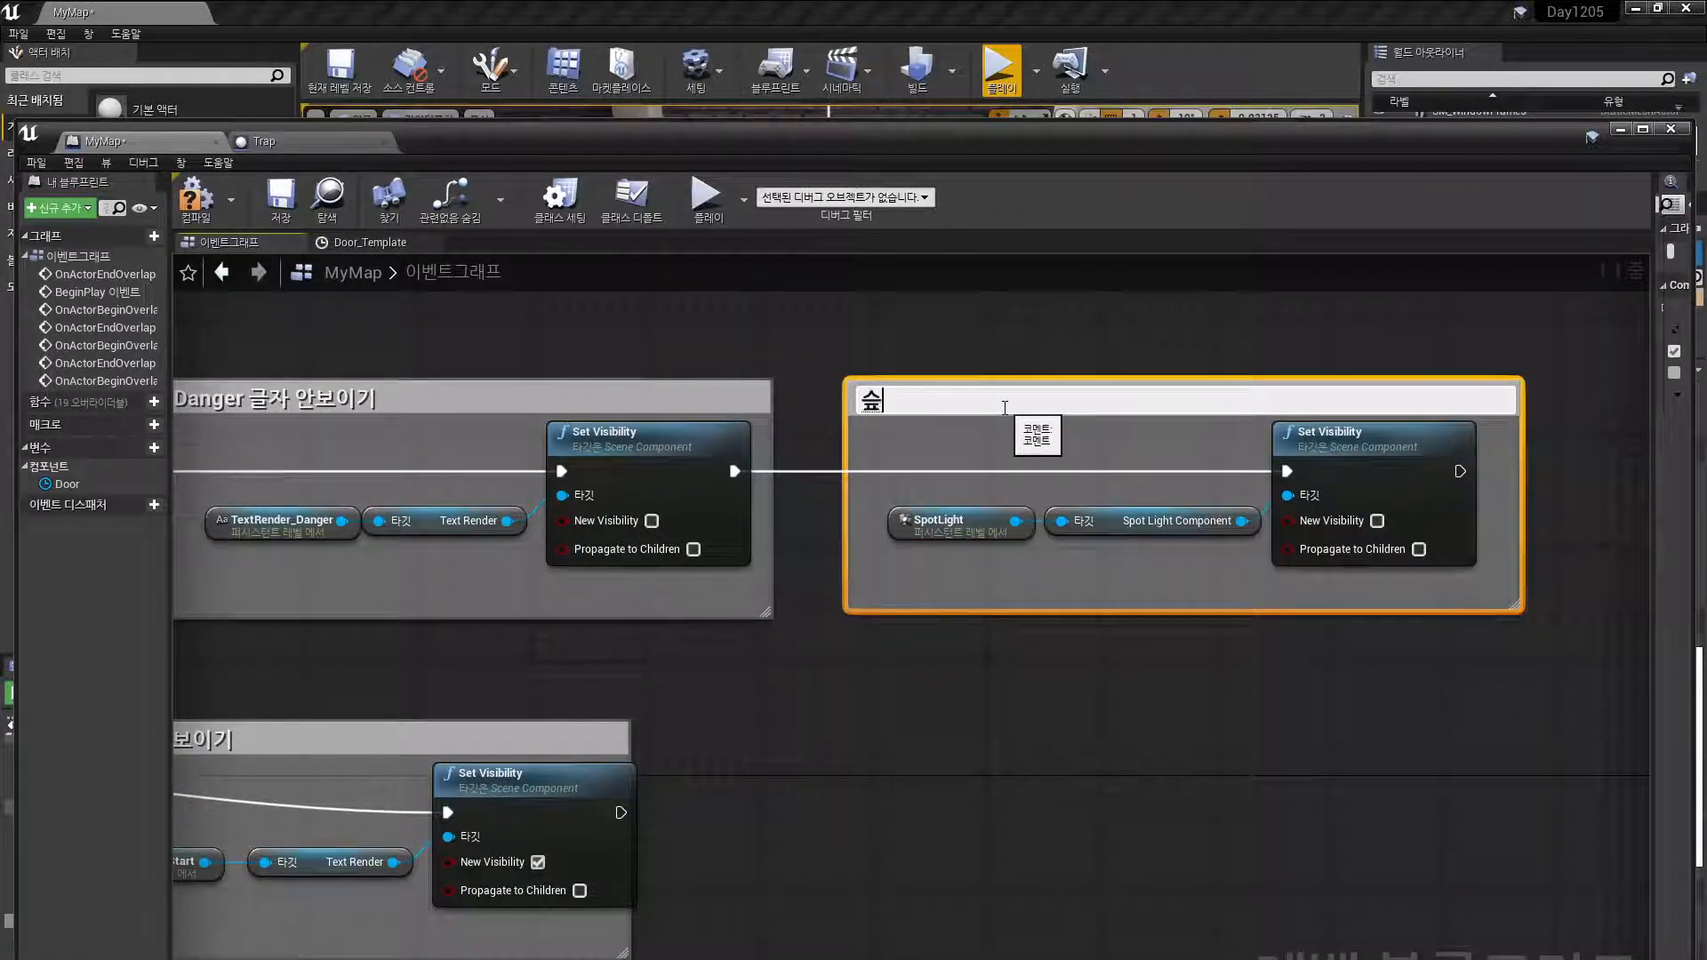
pyautogui.write('스포트 라이트 끄기')
pyautogui.press('Return')
pyautogui.moveTo(940, 407); pyautogui.dragTo(881, 410)
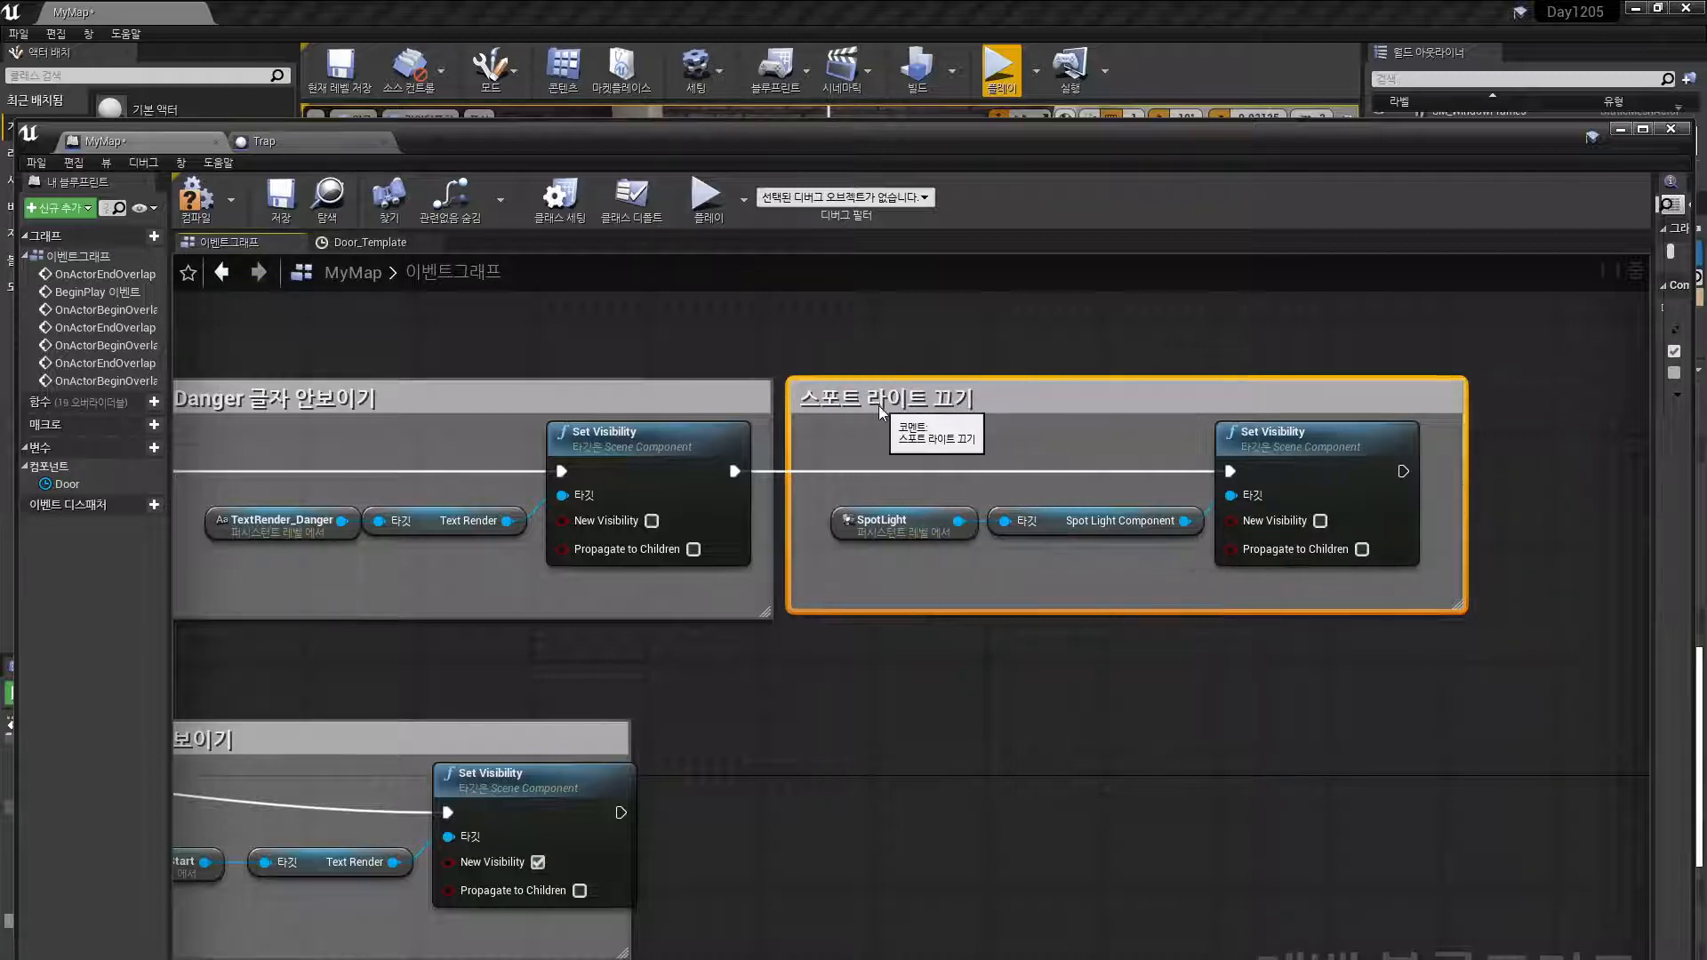
pyautogui.click(894, 681)
# Wrap the Door_TriggerBox overlap events, door timeline and SetActorLocation nodes in a comment titled "슬라이딩 도어"
pyautogui.moveTo(923, 828); pyautogui.dragTo(981, 469, button='right')
pyautogui.moveTo(1013, 651); pyautogui.dragTo(1021, 374, button='right')
pyautogui.moveTo(391, 382); pyautogui.dragTo(1523, 691)
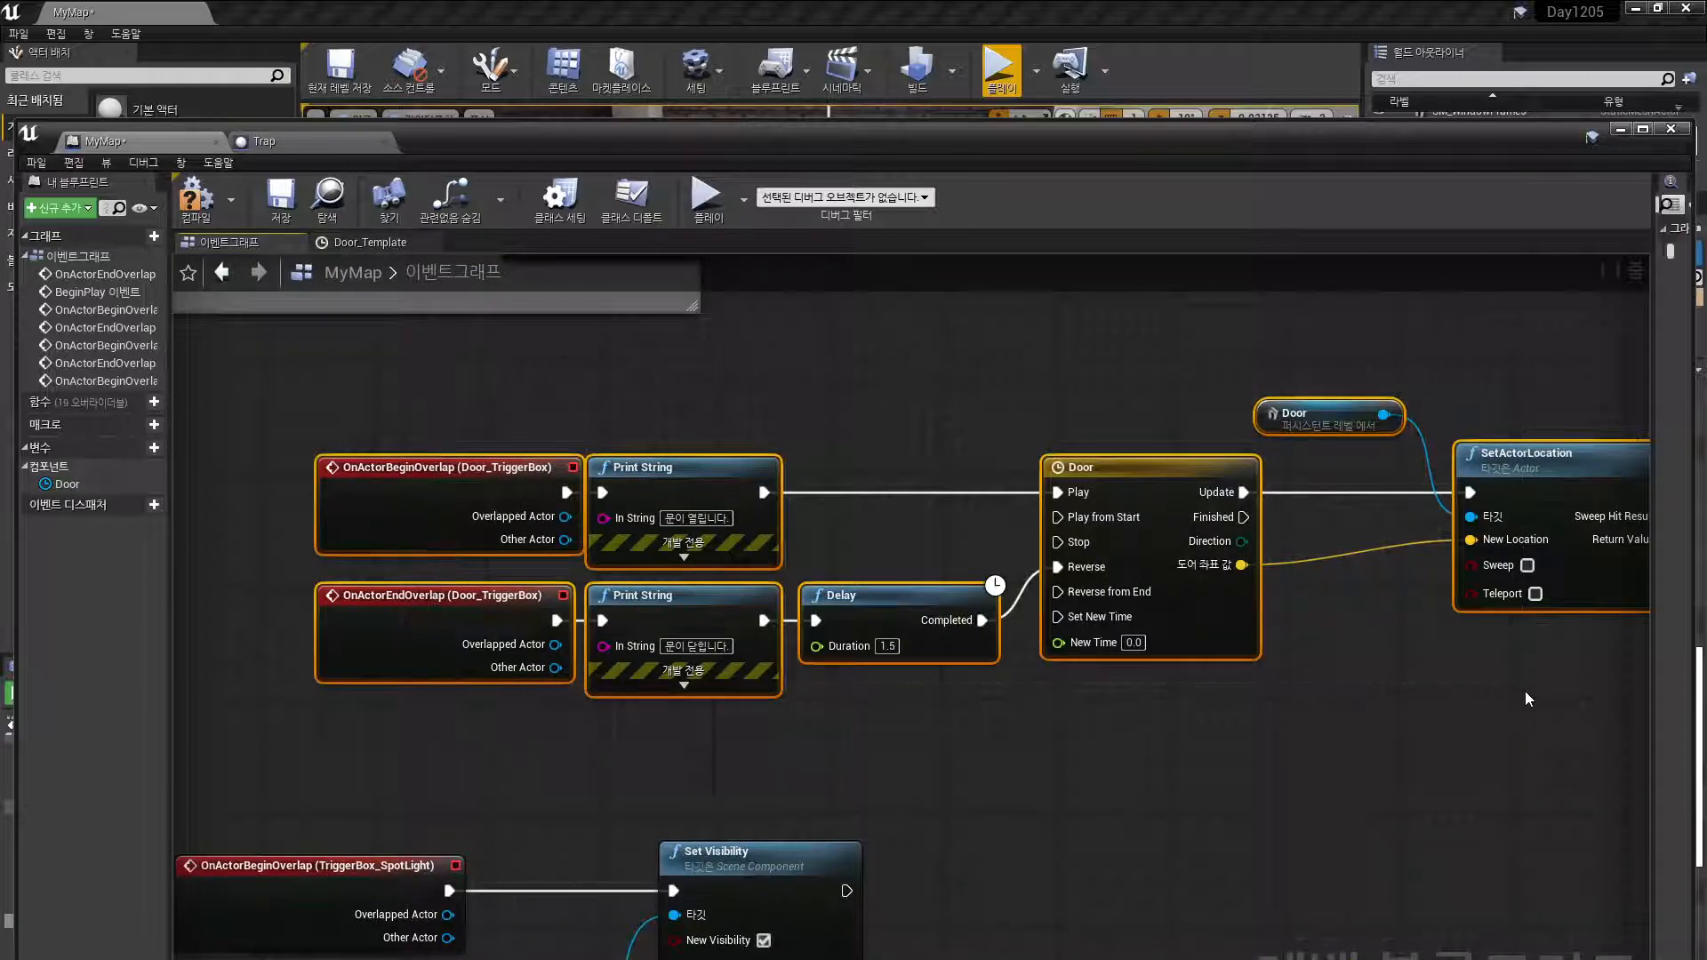
pyautogui.write('c스')
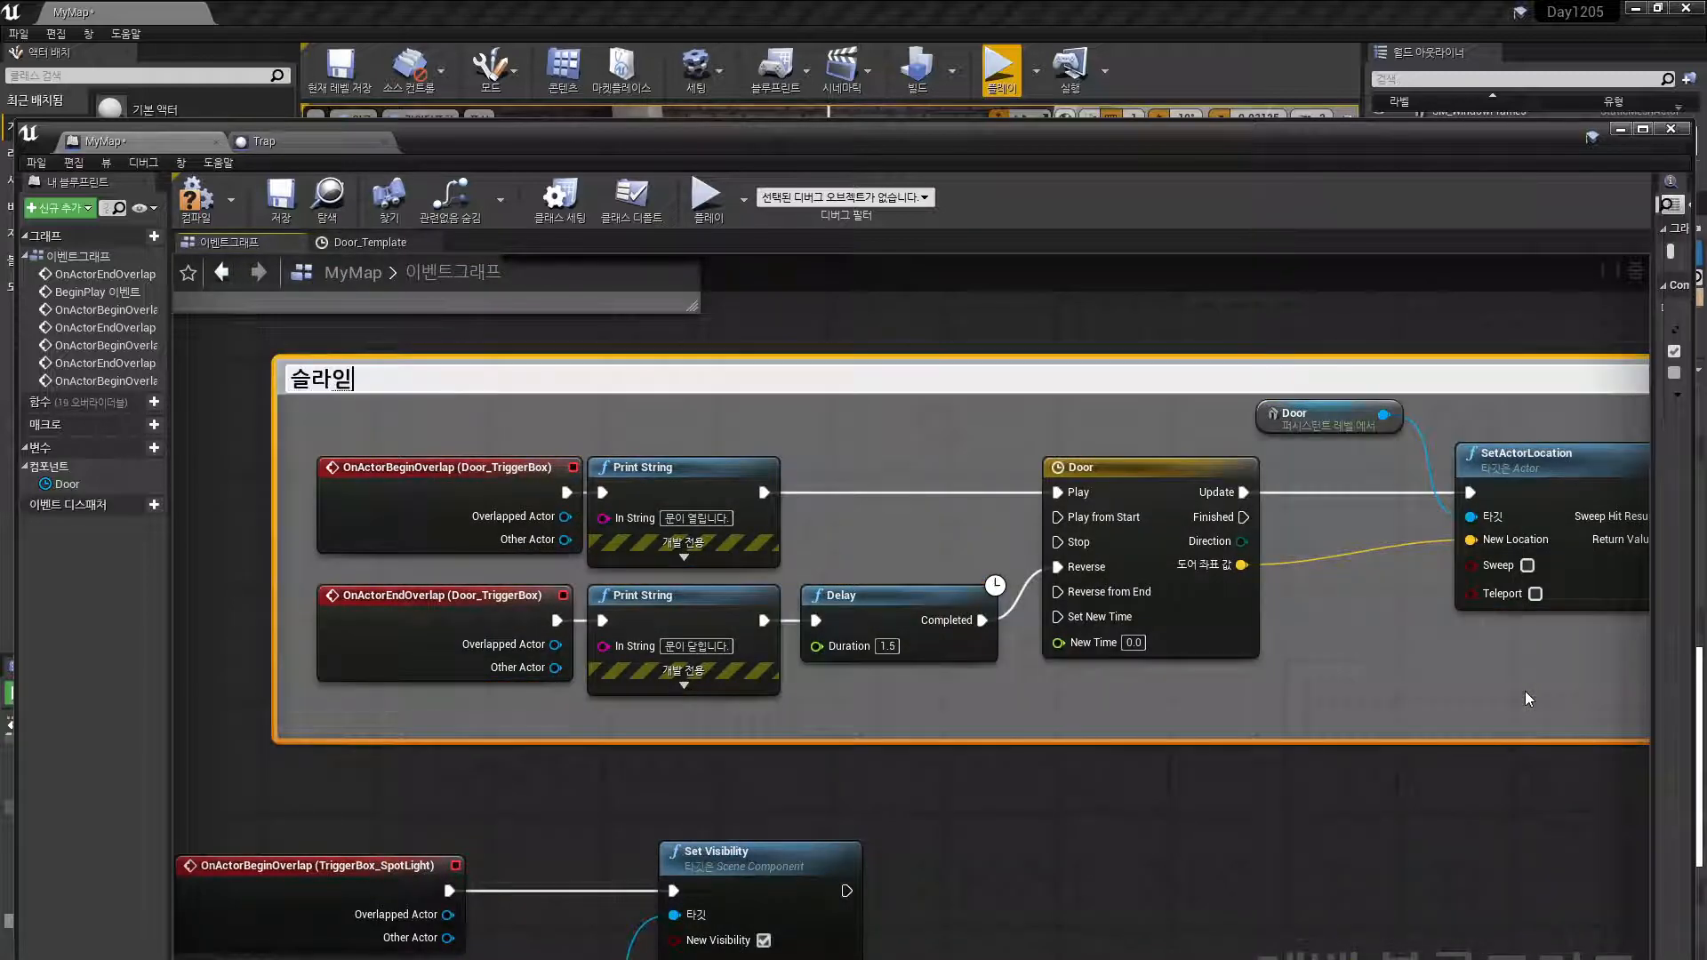
pyautogui.write('라이딩 도어')
pyautogui.press('Return')
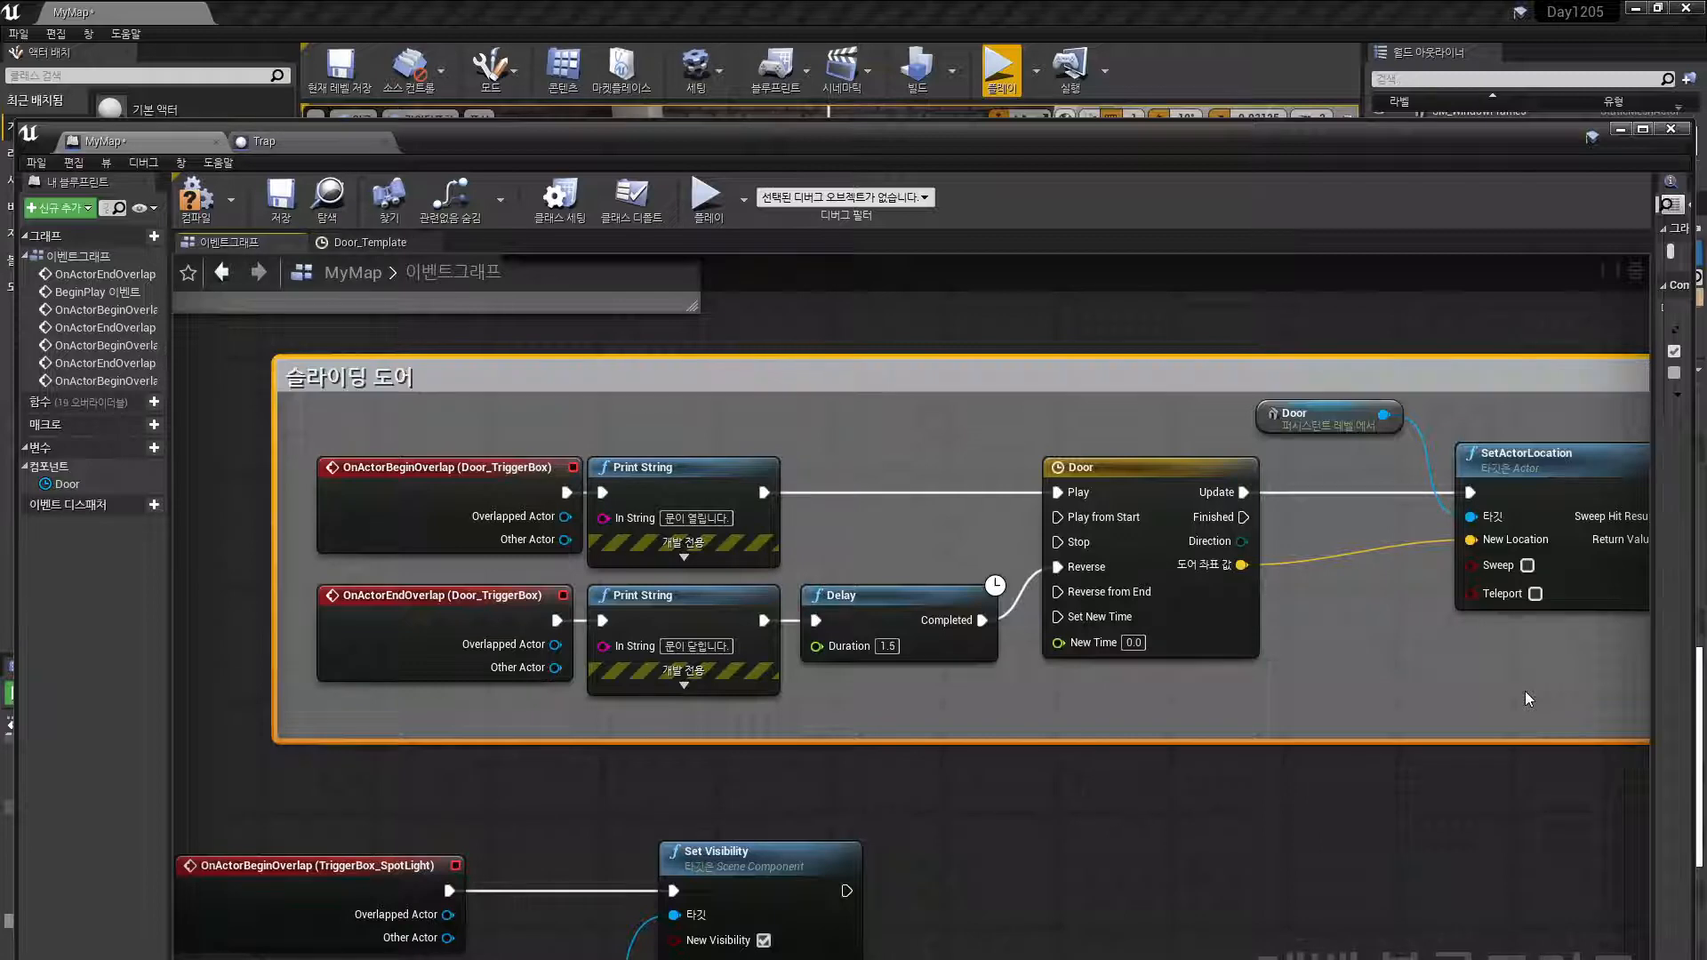
# Wrap the TriggerBox_SpotLight begin-overlap event and its visibility nodes in a comment titled "스포트 라이트 켜기"
pyautogui.moveTo(1052, 843); pyautogui.dragTo(1271, 485, button='right')
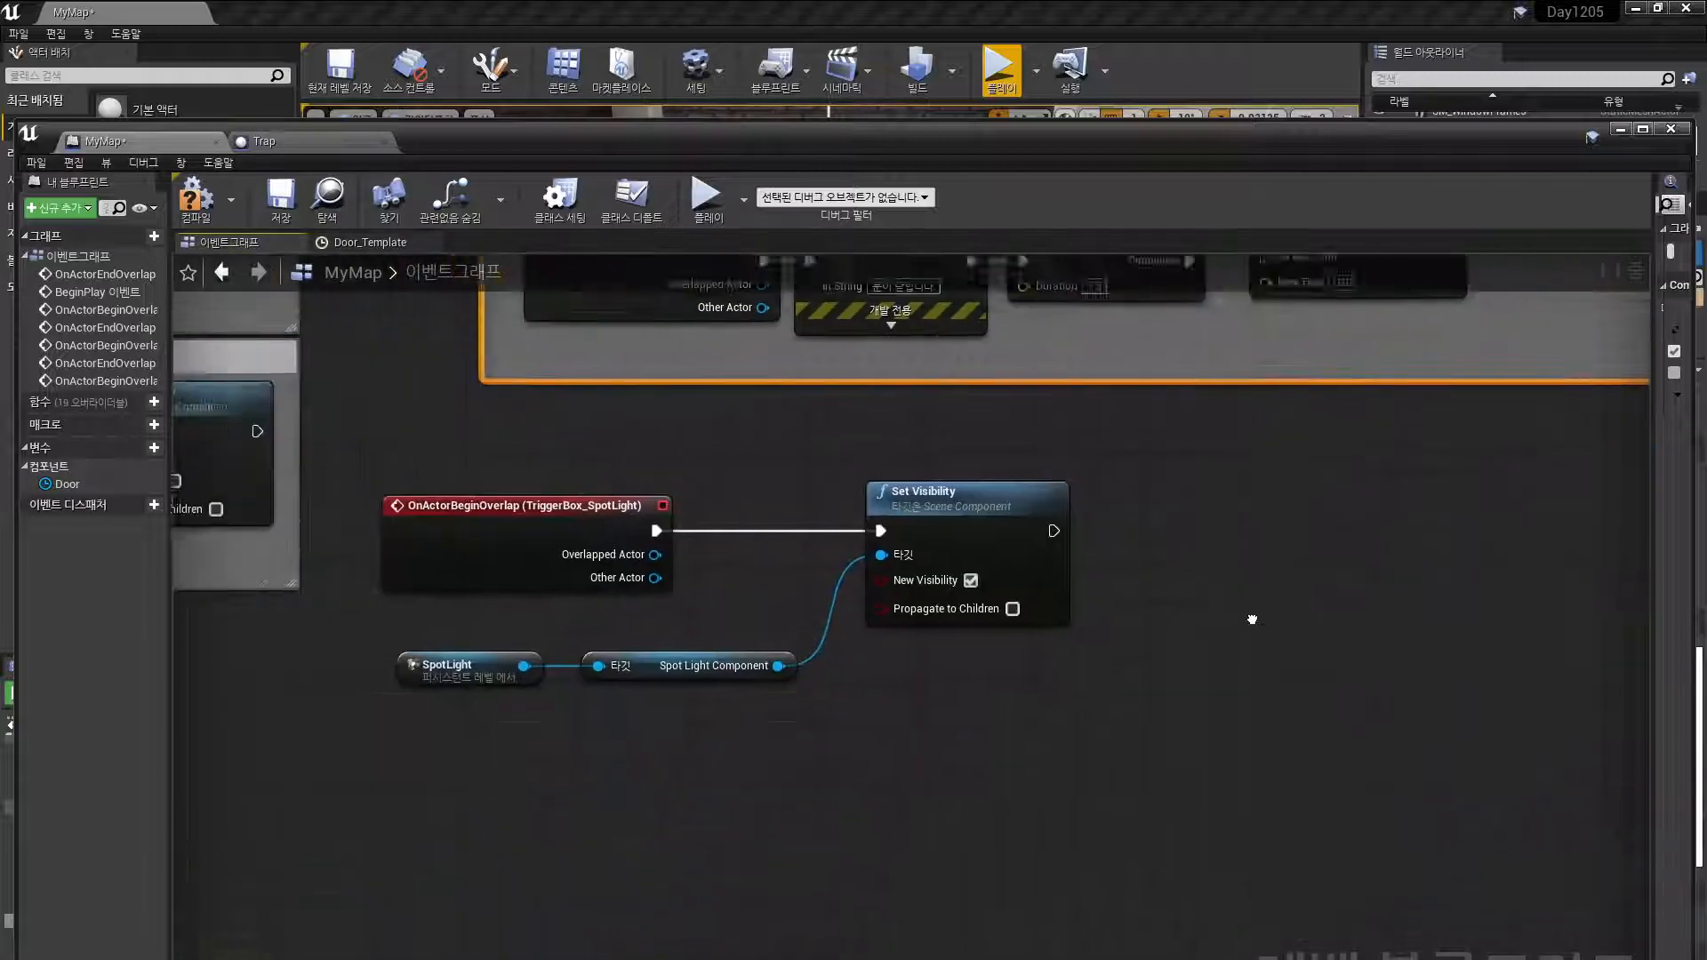
pyautogui.moveTo(1109, 834); pyautogui.dragTo(480, 543)
pyautogui.press('c')
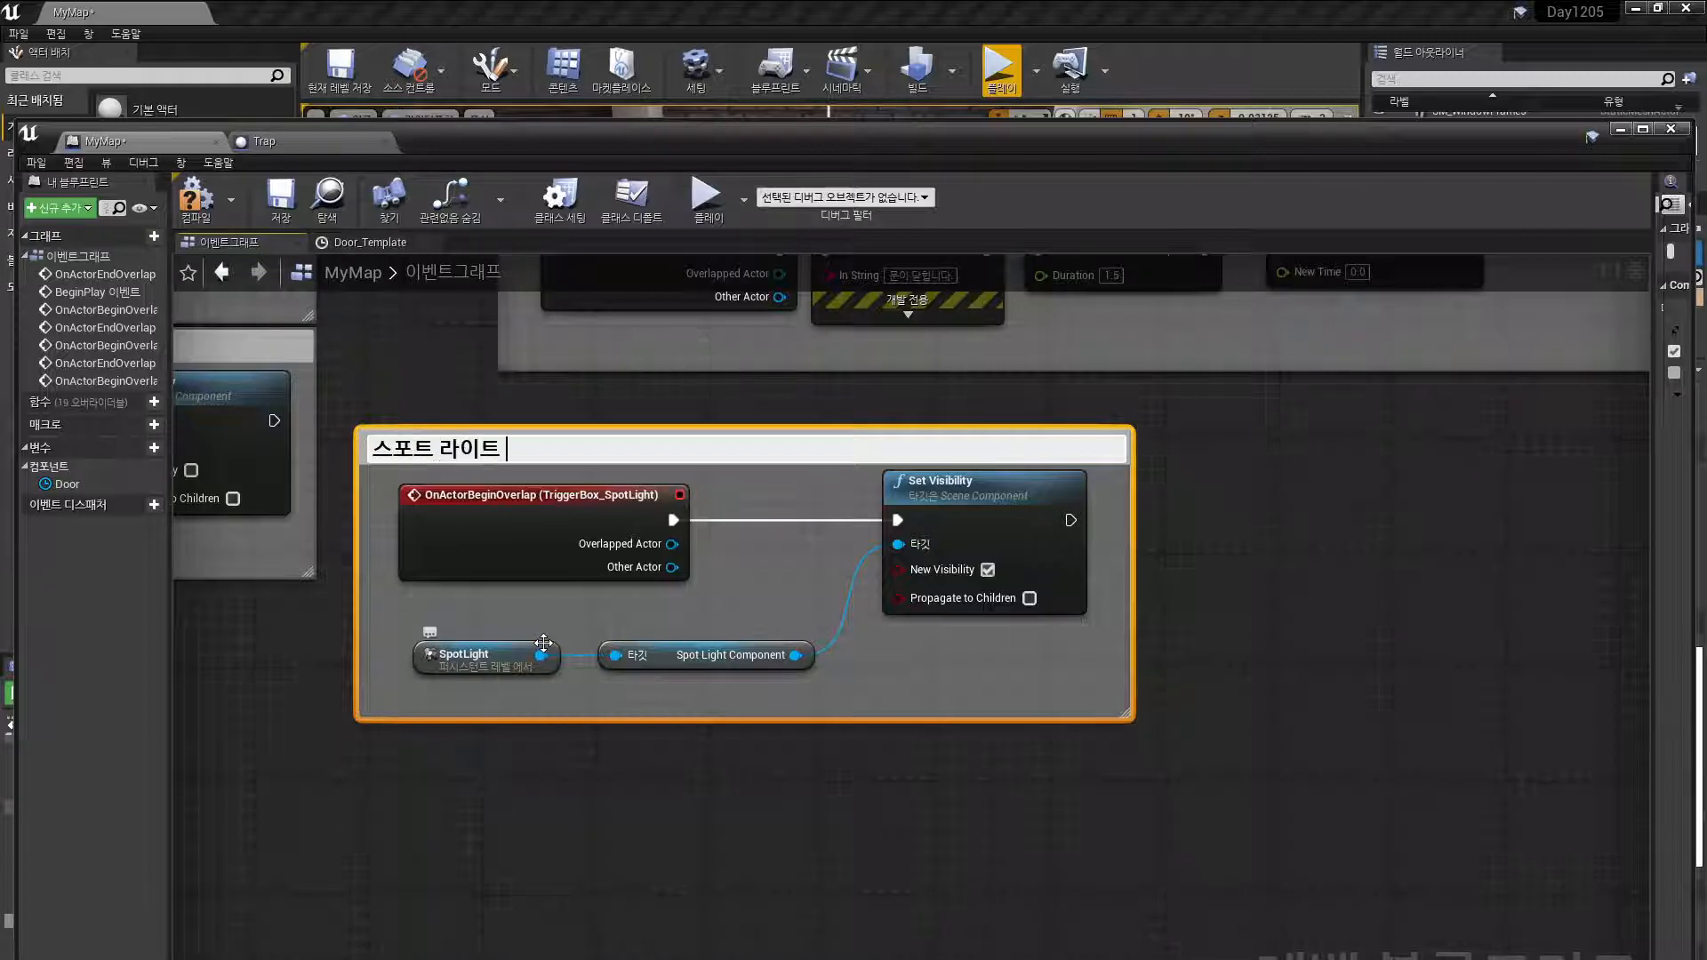
pyautogui.press('Return')
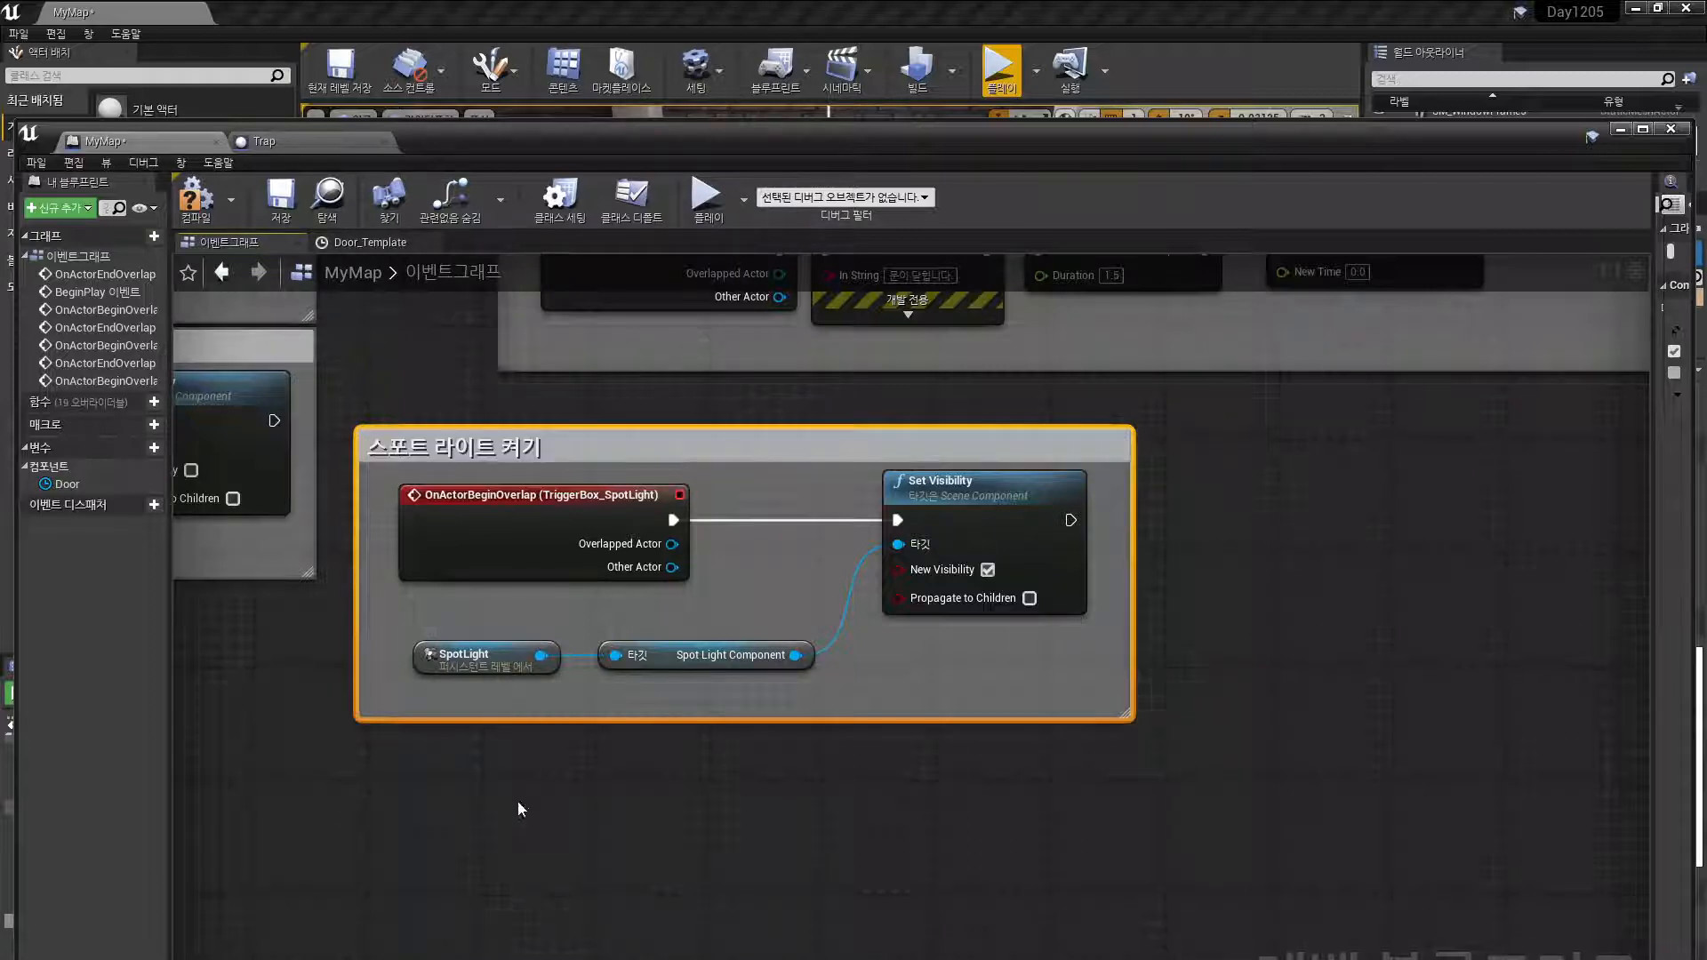
# Move the "슬라이딩 도어" group closer to the other groups and align the "스포트 라이트 켜기" group directly beneath it
pyautogui.moveTo(374, 488); pyautogui.dragTo(408, 450)
pyautogui.scroll(-4, 472, 488)
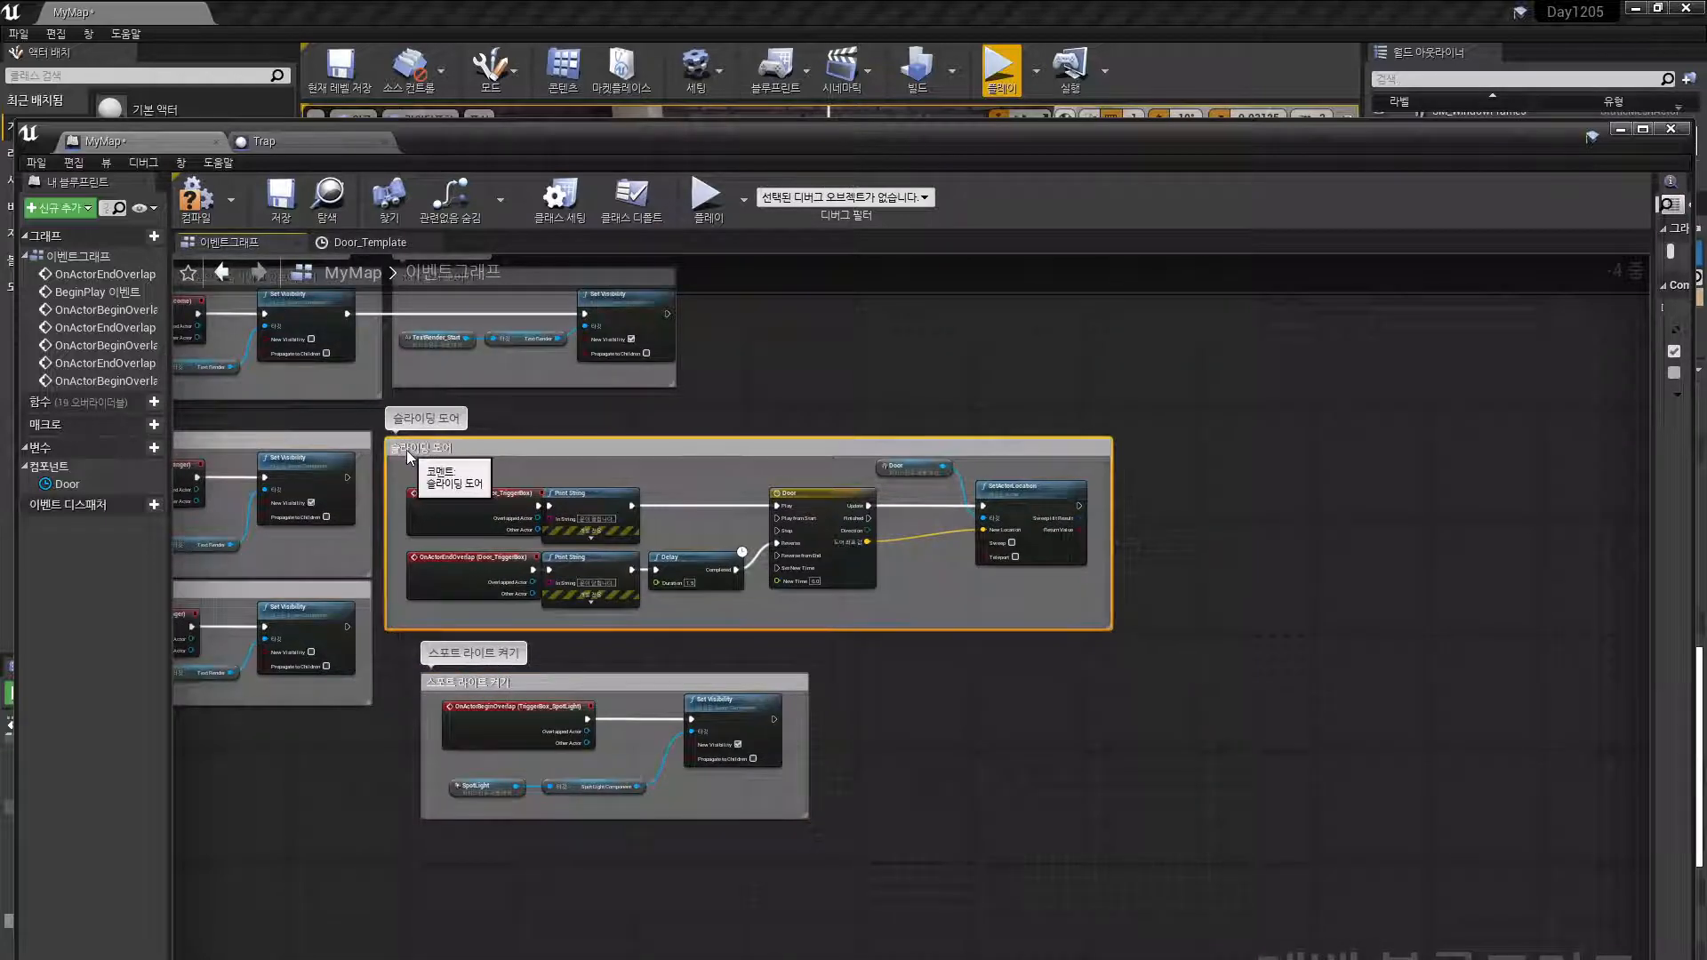
pyautogui.moveTo(601, 653); pyautogui.dragTo(760, 423, button='right')
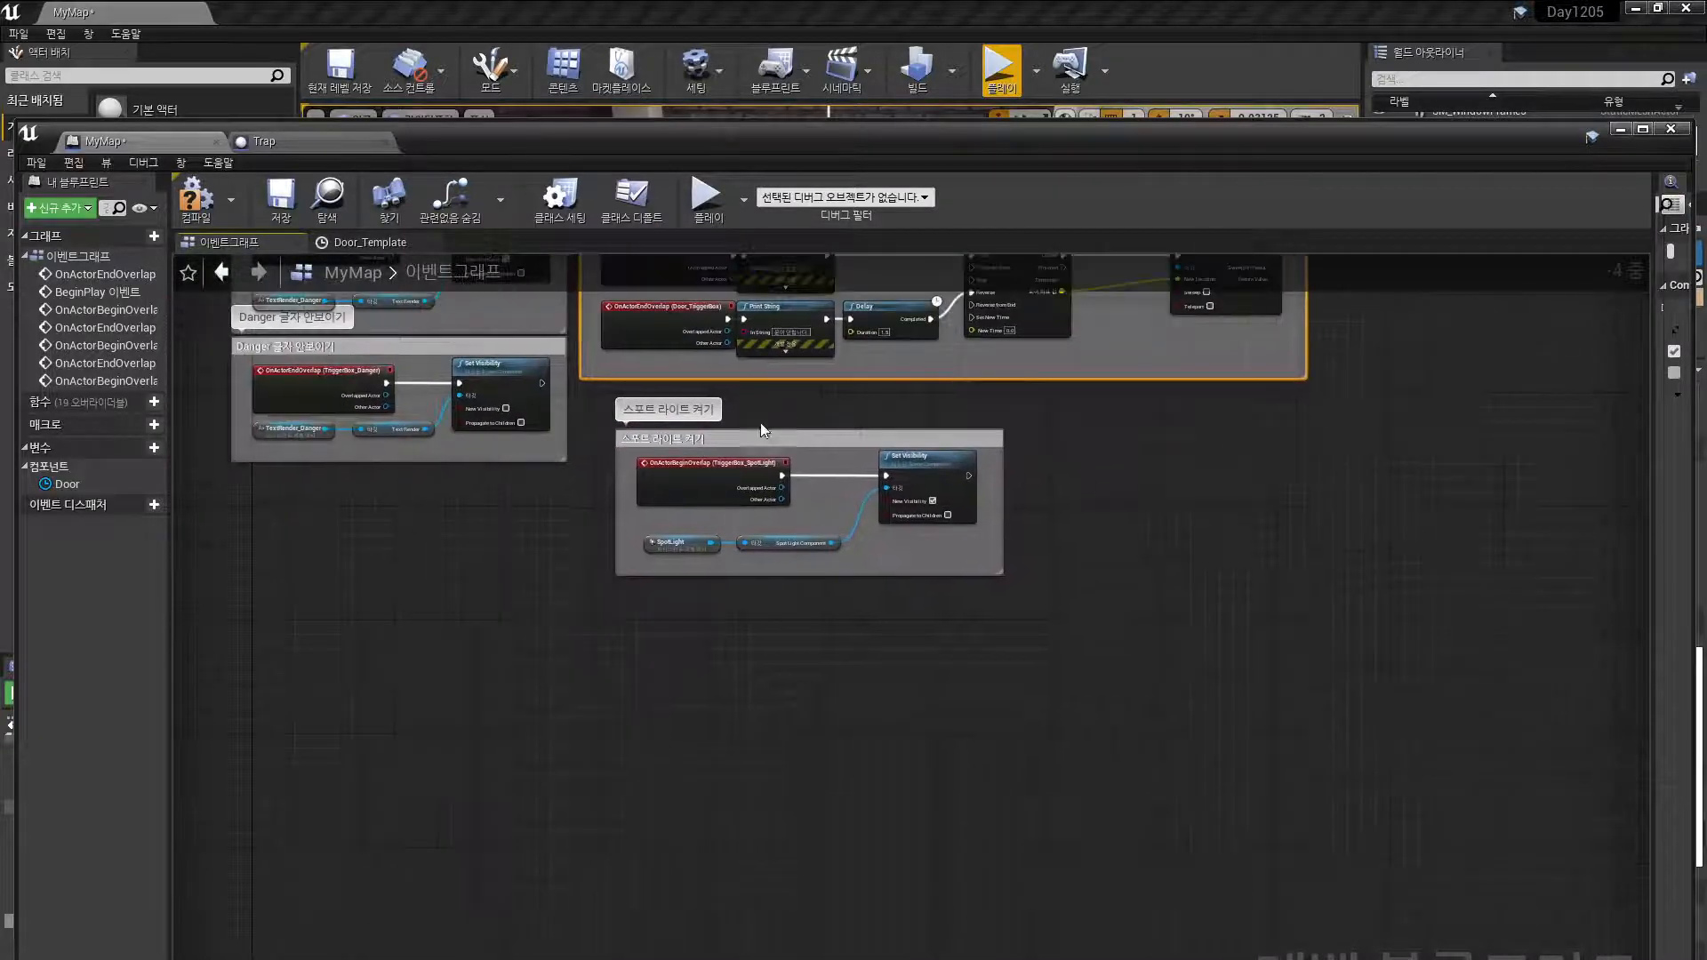
pyautogui.scroll(4, 702, 440)
pyautogui.moveTo(662, 455); pyautogui.dragTo(588, 391)
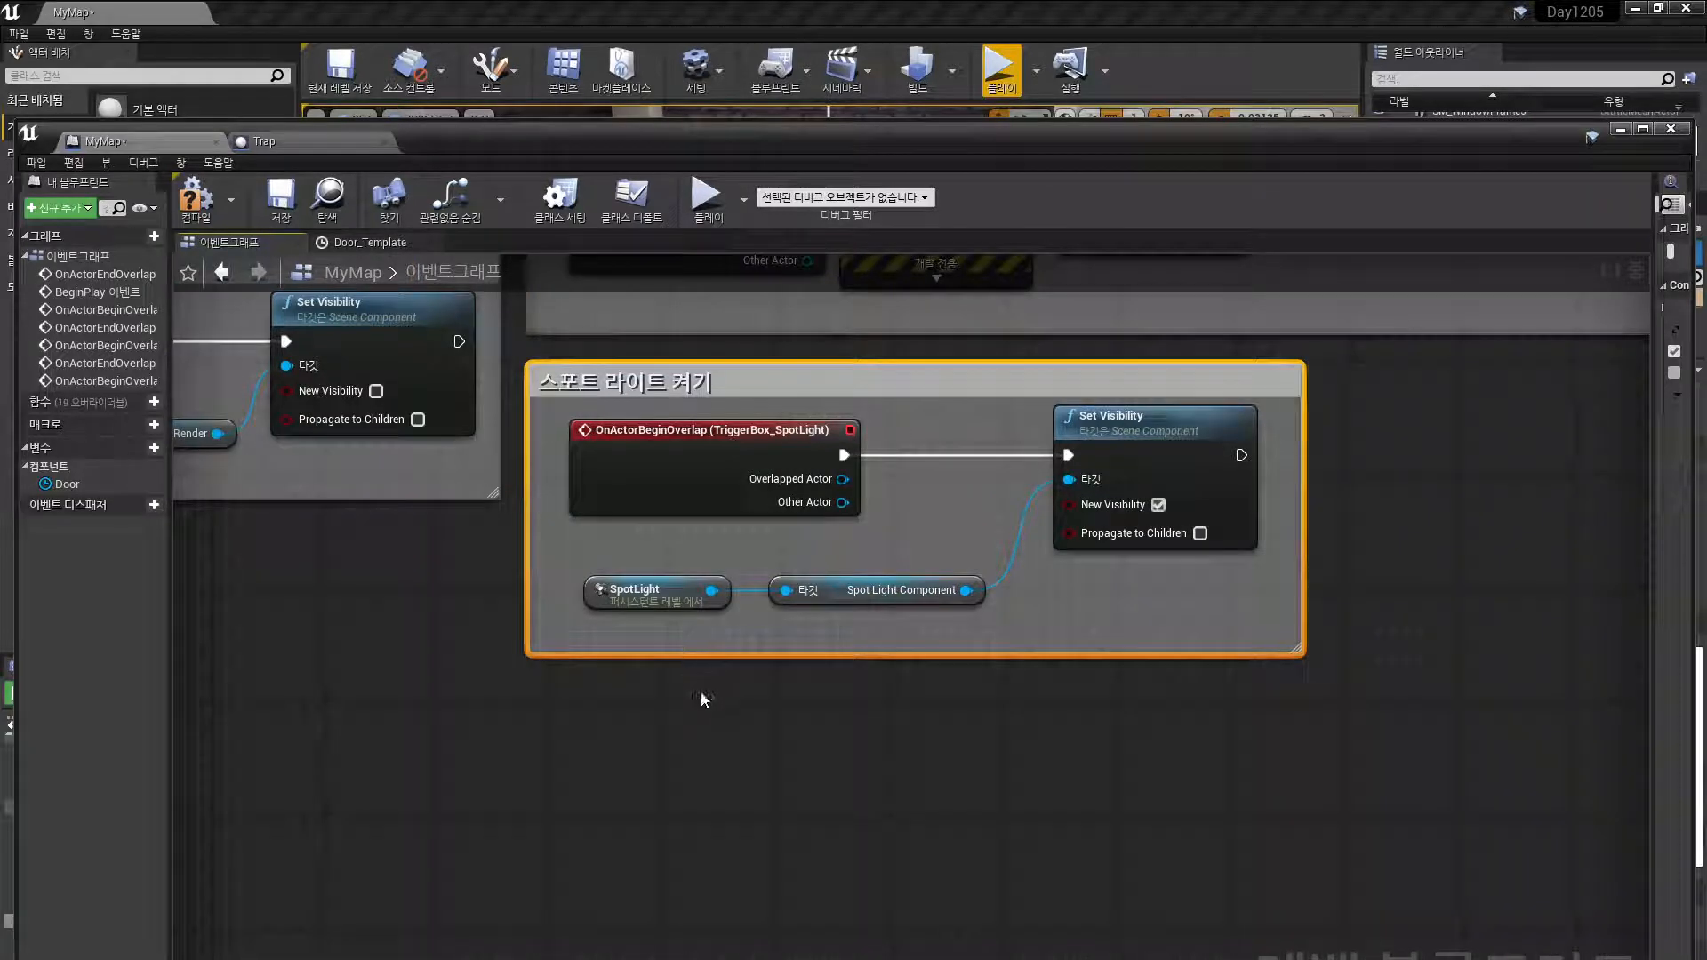
pyautogui.click(703, 738)
# Select the table's TriggerBox_SpotLight in the level and add its On Actor End Overlap event below the "스포트 라이트 켜기" group
pyautogui.moveTo(1278, 127); pyautogui.dragTo(1309, 633)
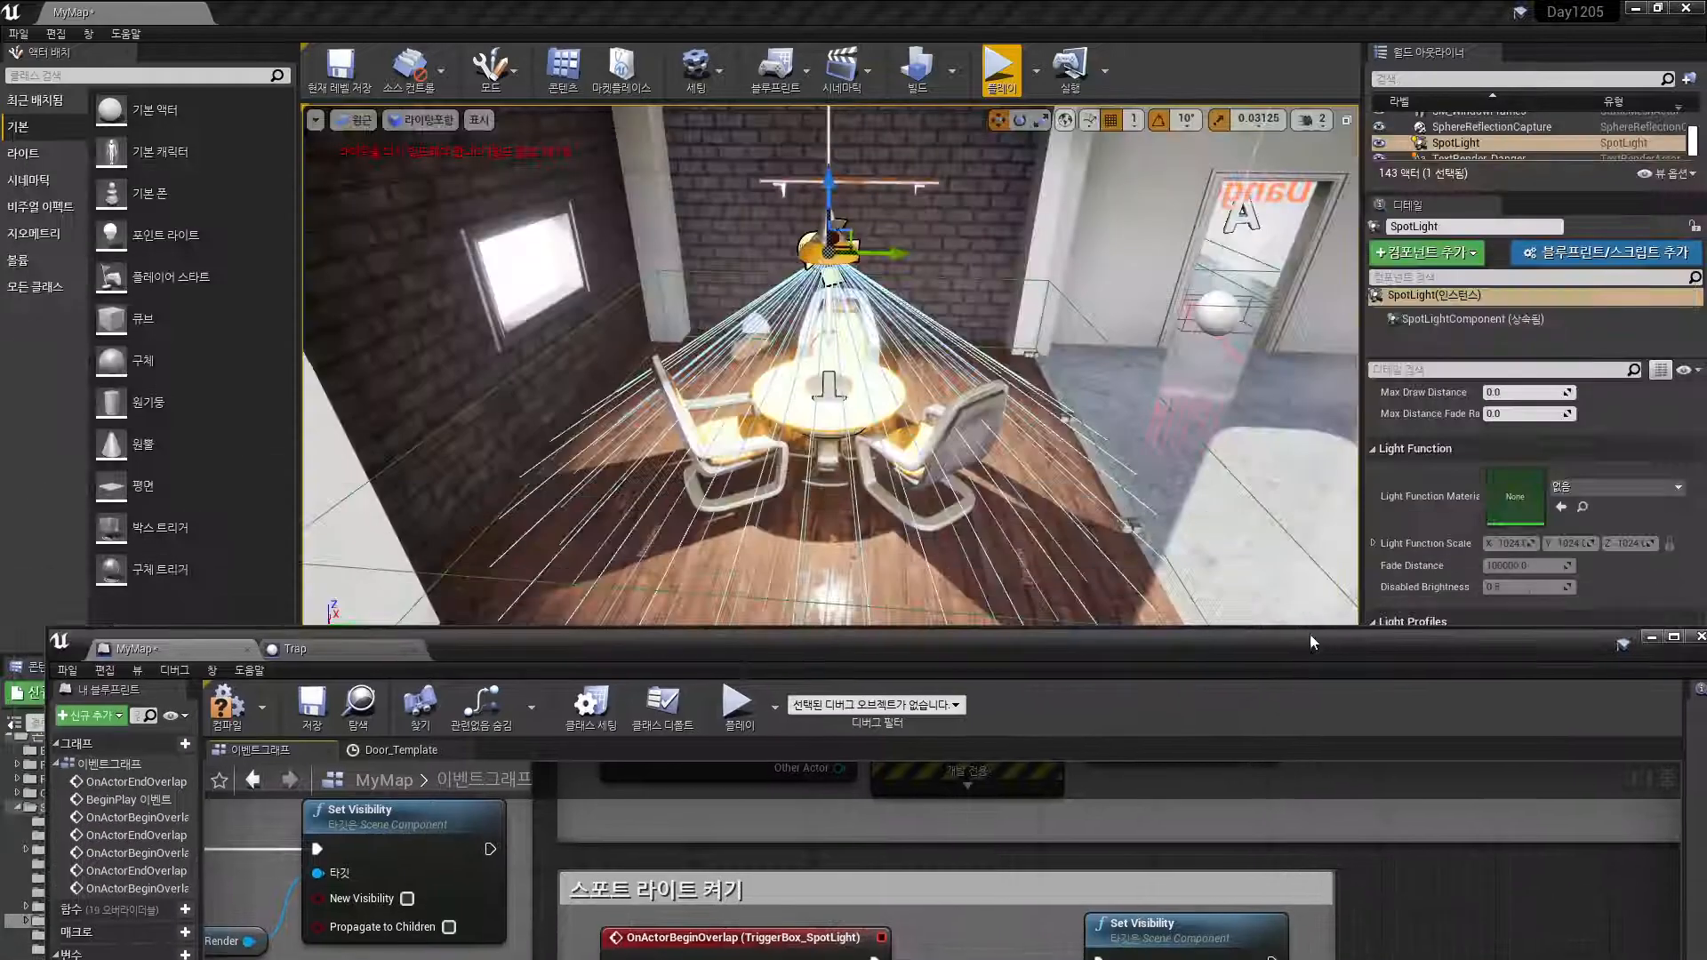
pyautogui.click(832, 394)
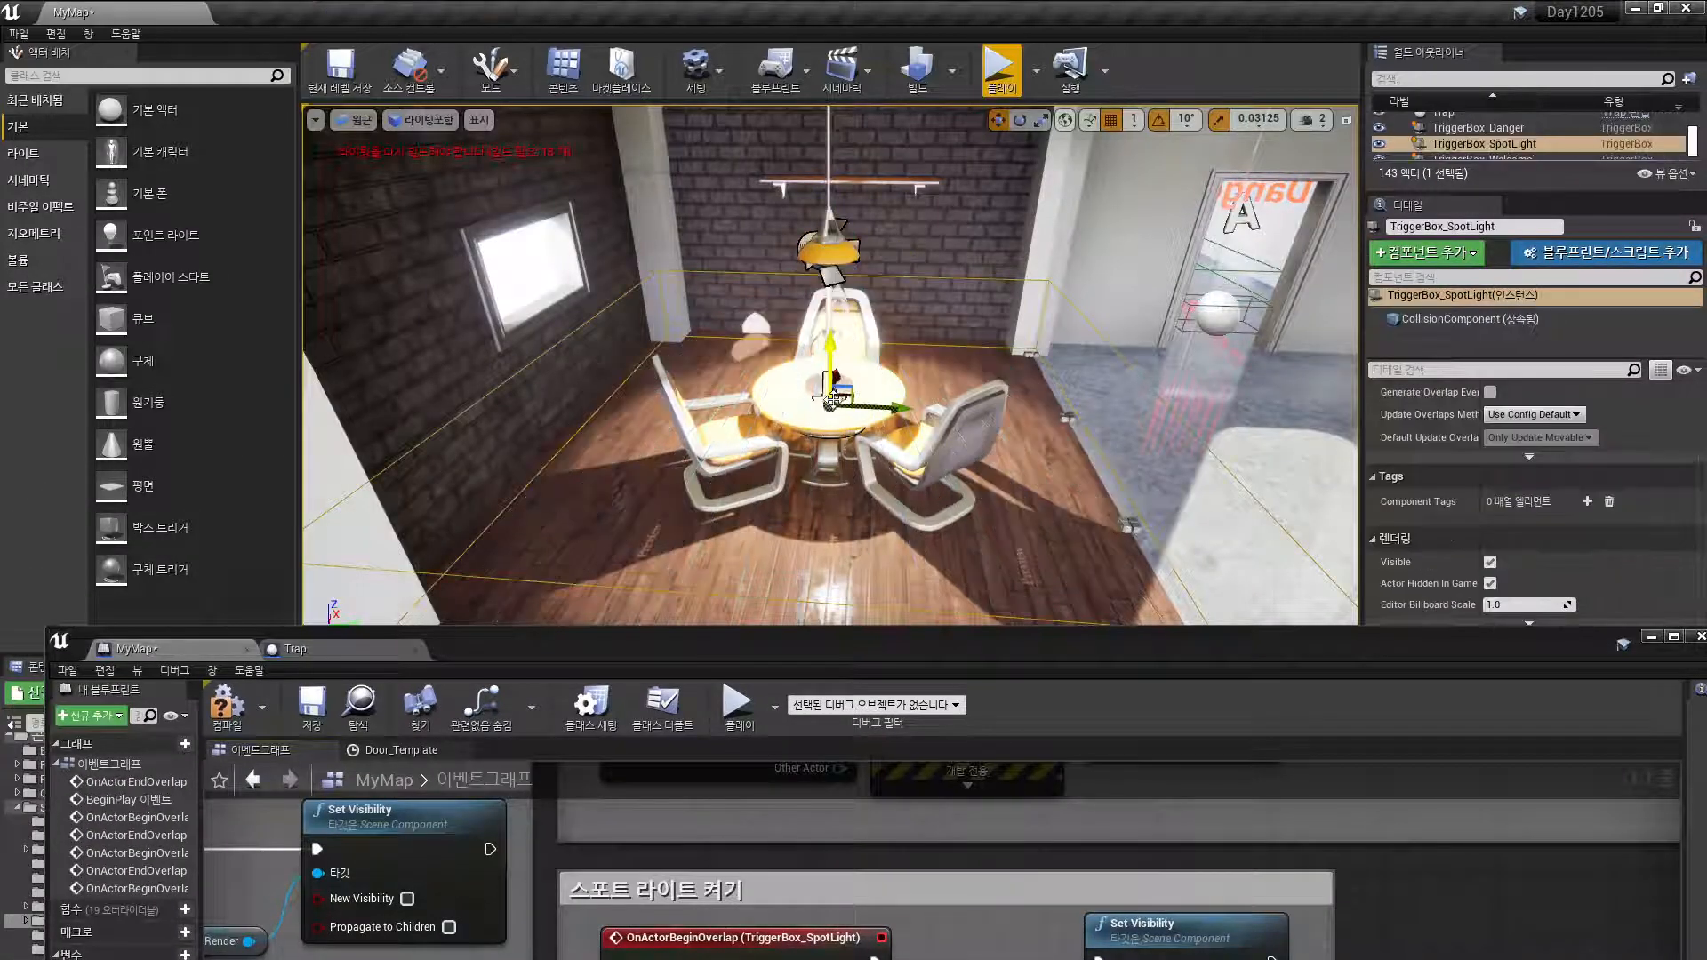
pyautogui.moveTo(803, 660); pyautogui.dragTo(779, 78)
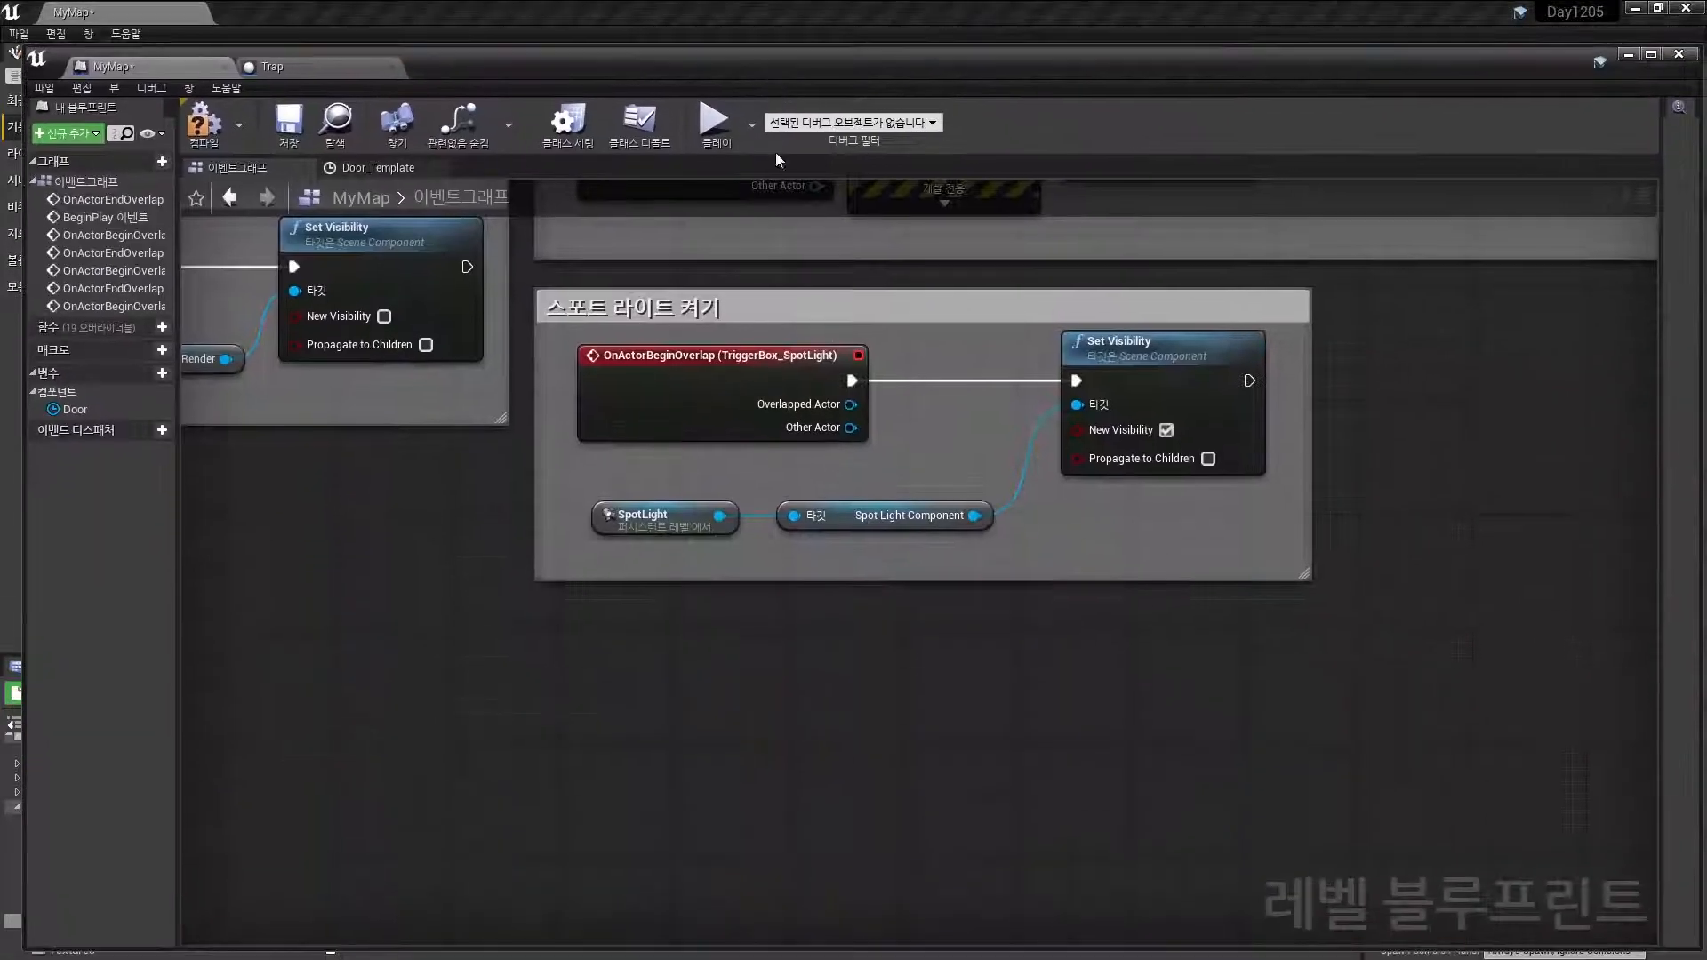
pyautogui.rightClick(608, 650)
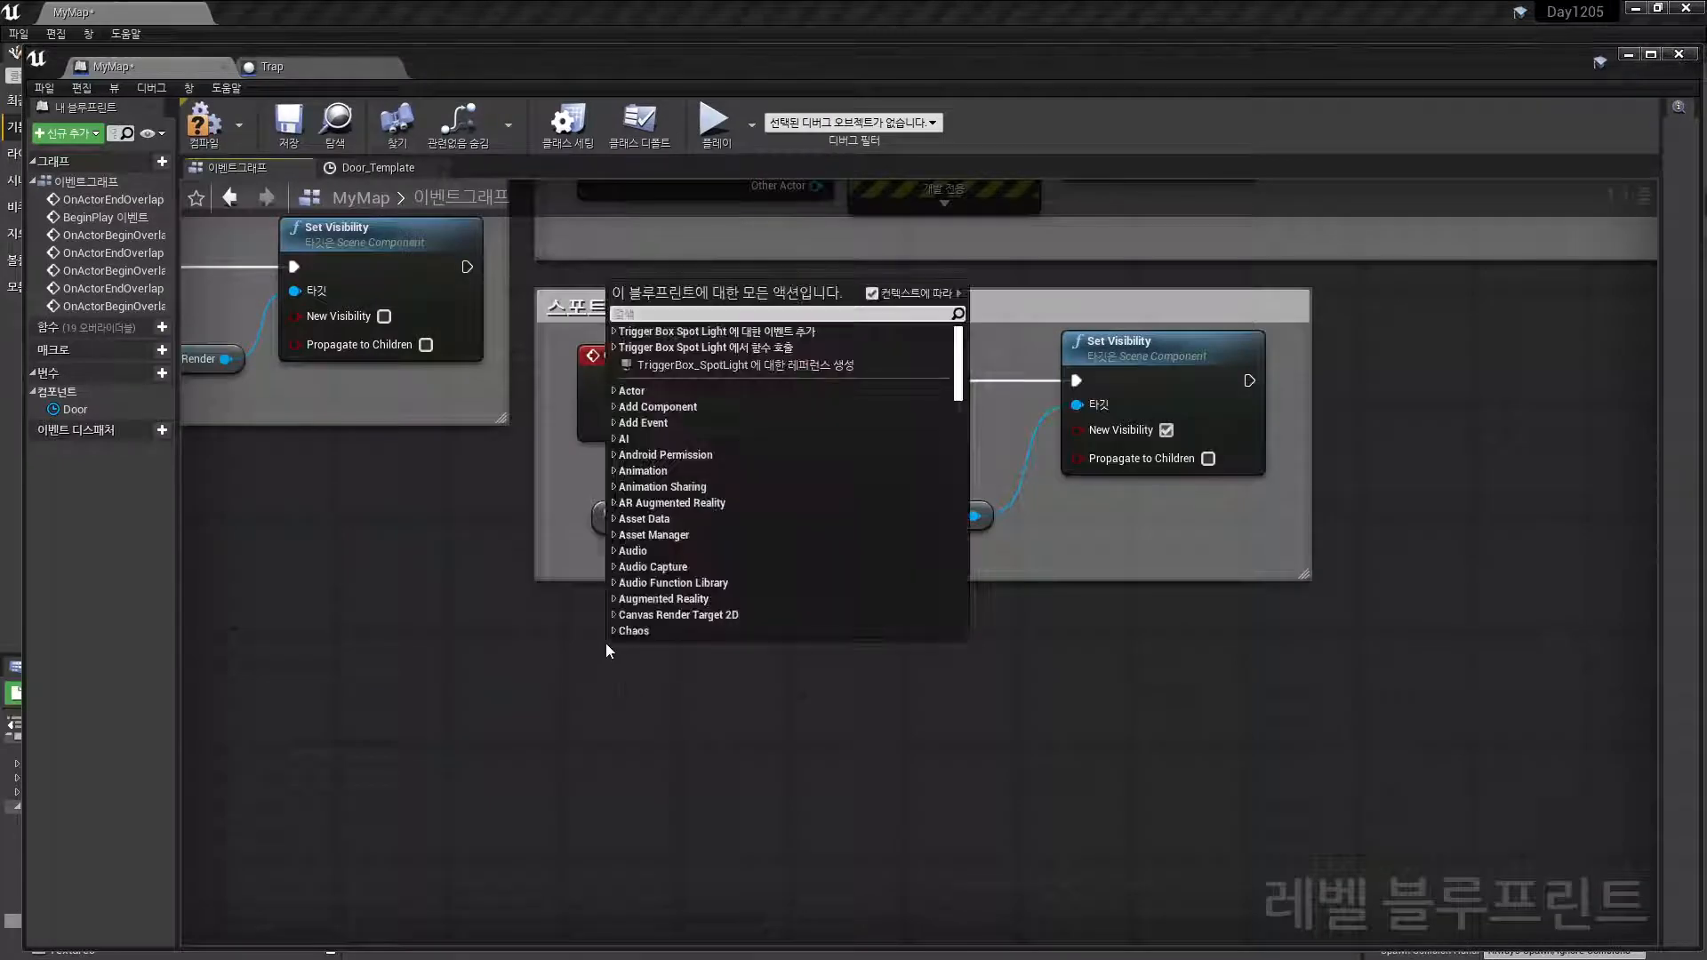
pyautogui.click(613, 331)
pyautogui.click(625, 379)
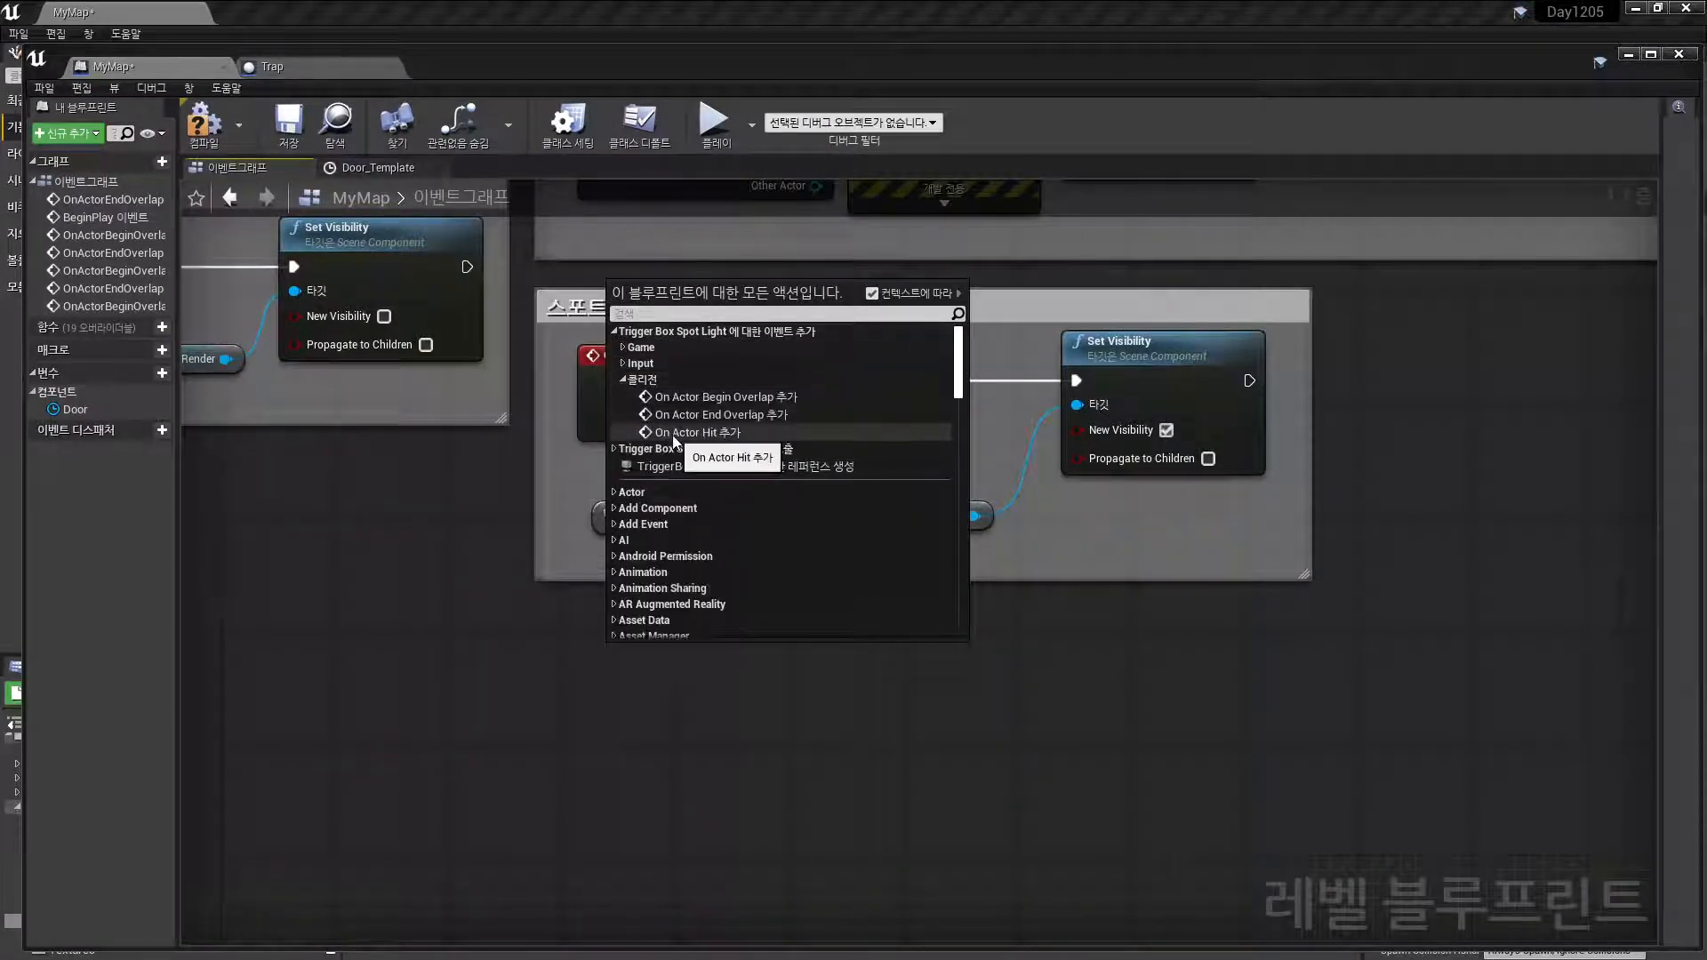
pyautogui.click(674, 413)
pyautogui.moveTo(718, 659); pyautogui.dragTo(690, 616)
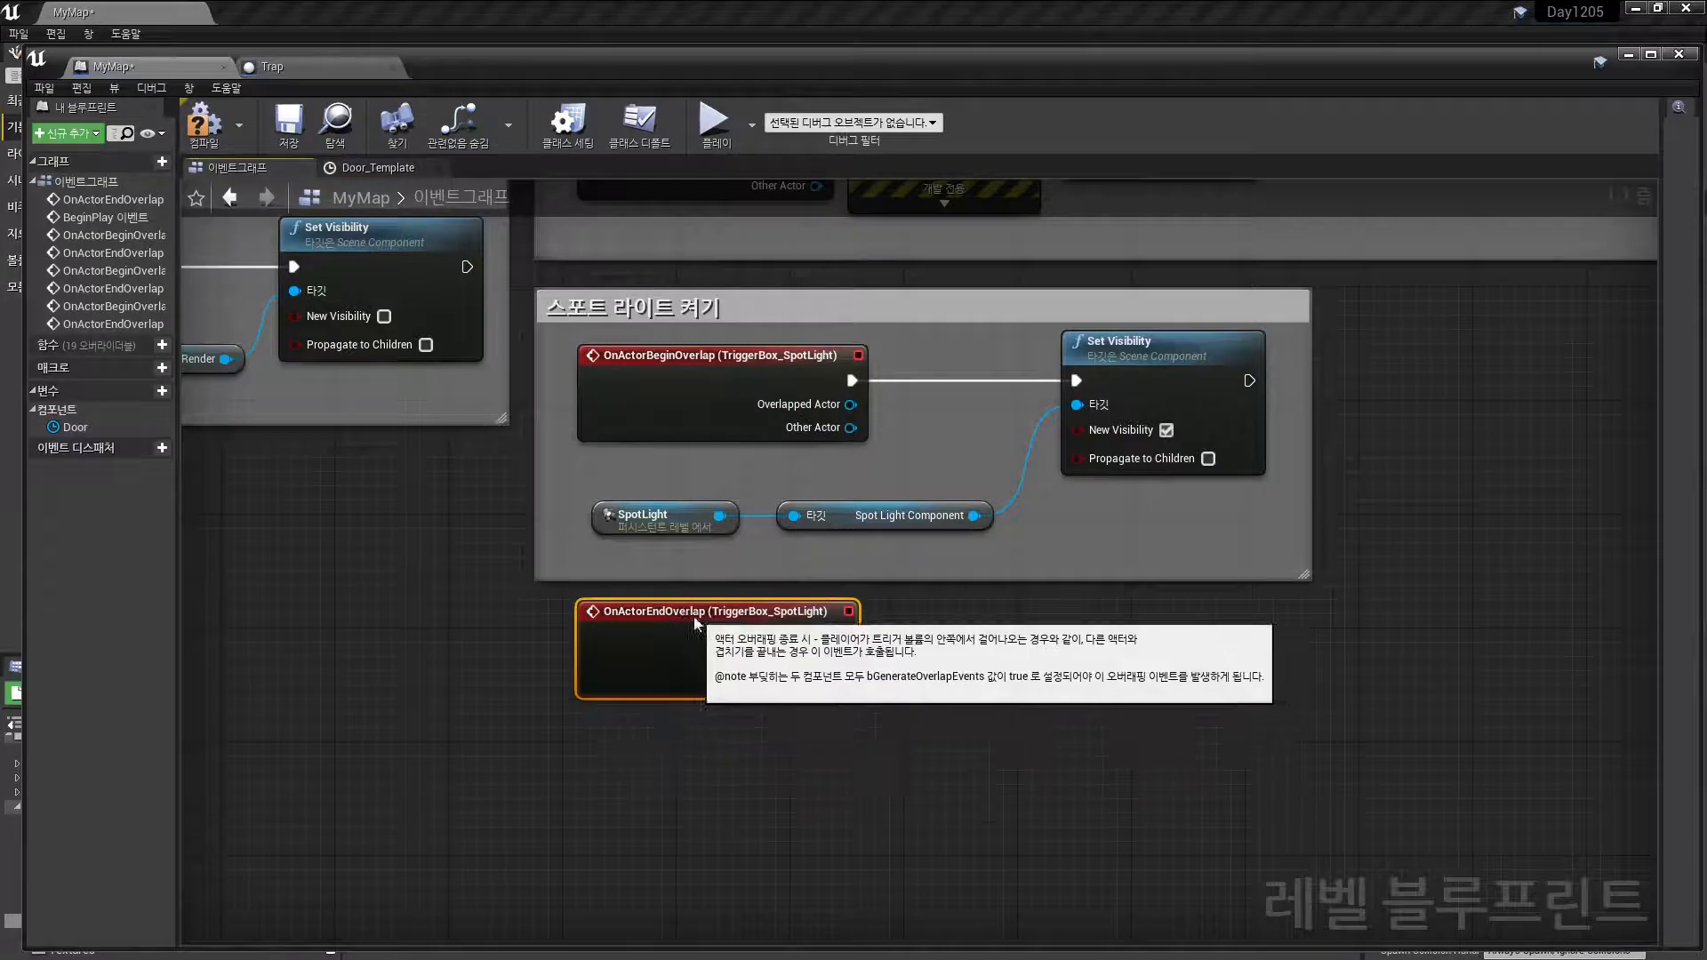
# Duplicate Set Visibility beside the end-overlap event, connect the event and Spot Light Component to it, and disable New Visibility
pyautogui.click(1102, 364)
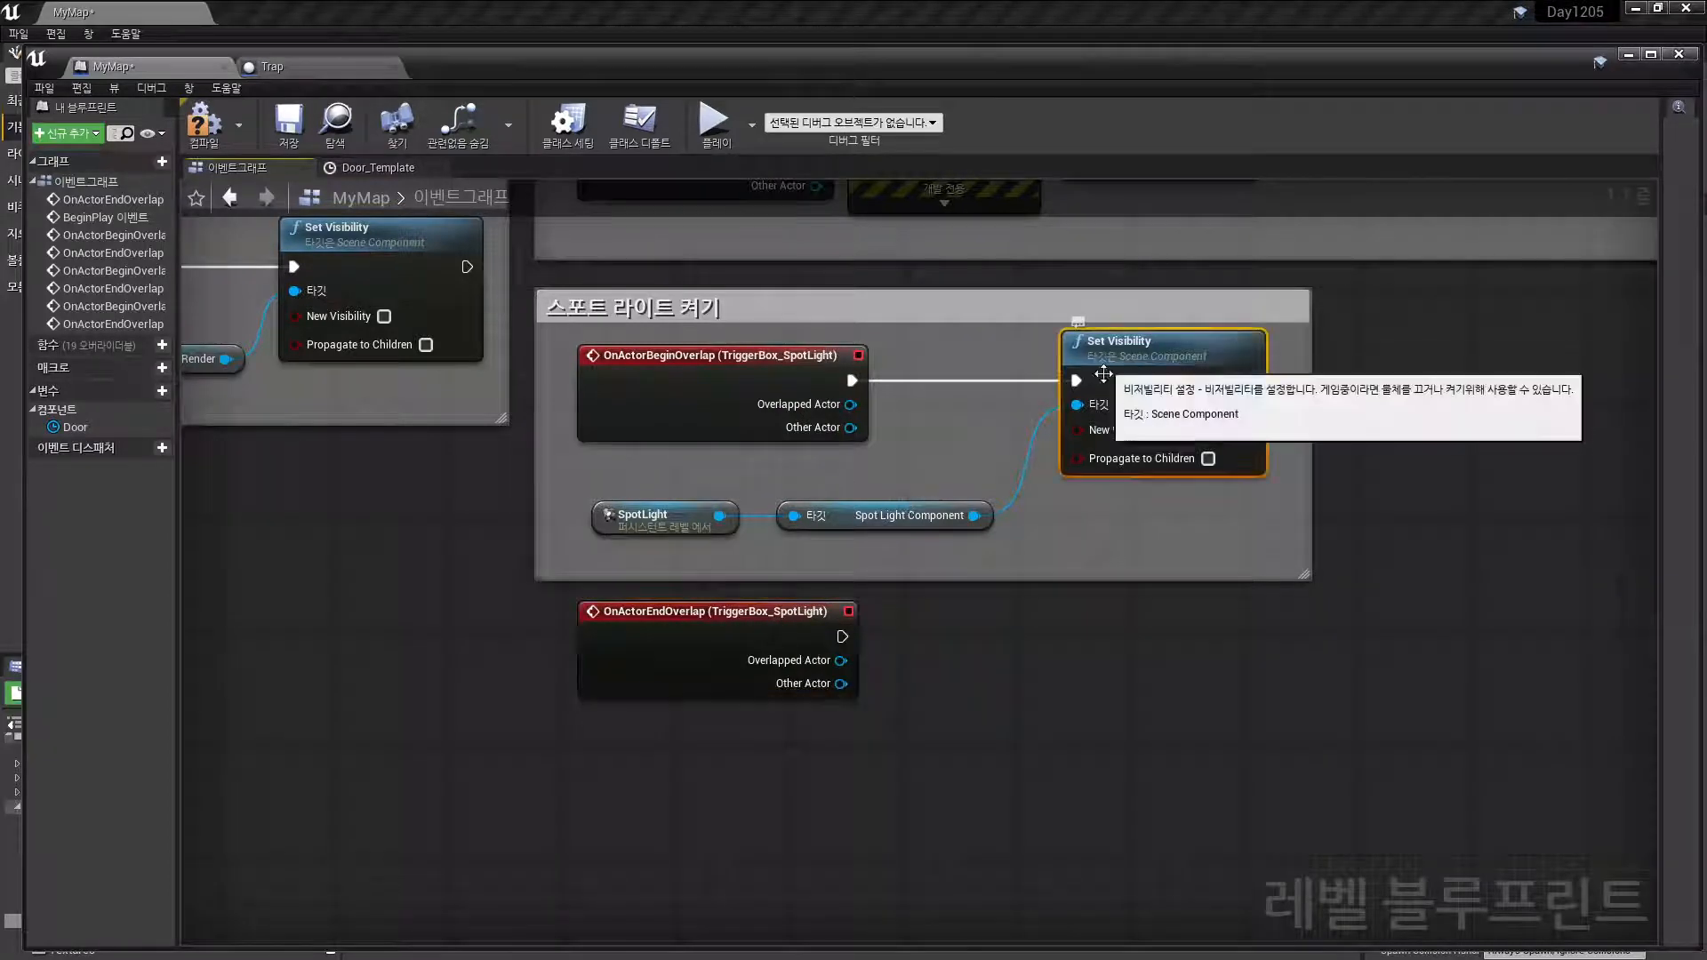
pyautogui.hotkey('ctrl', 'v')
pyautogui.moveTo(1182, 676); pyautogui.dragTo(1113, 615)
pyautogui.moveTo(975, 515); pyautogui.dragTo(1091, 676)
pyautogui.moveTo(841, 637); pyautogui.dragTo(1153, 614)
pyautogui.click(1180, 700)
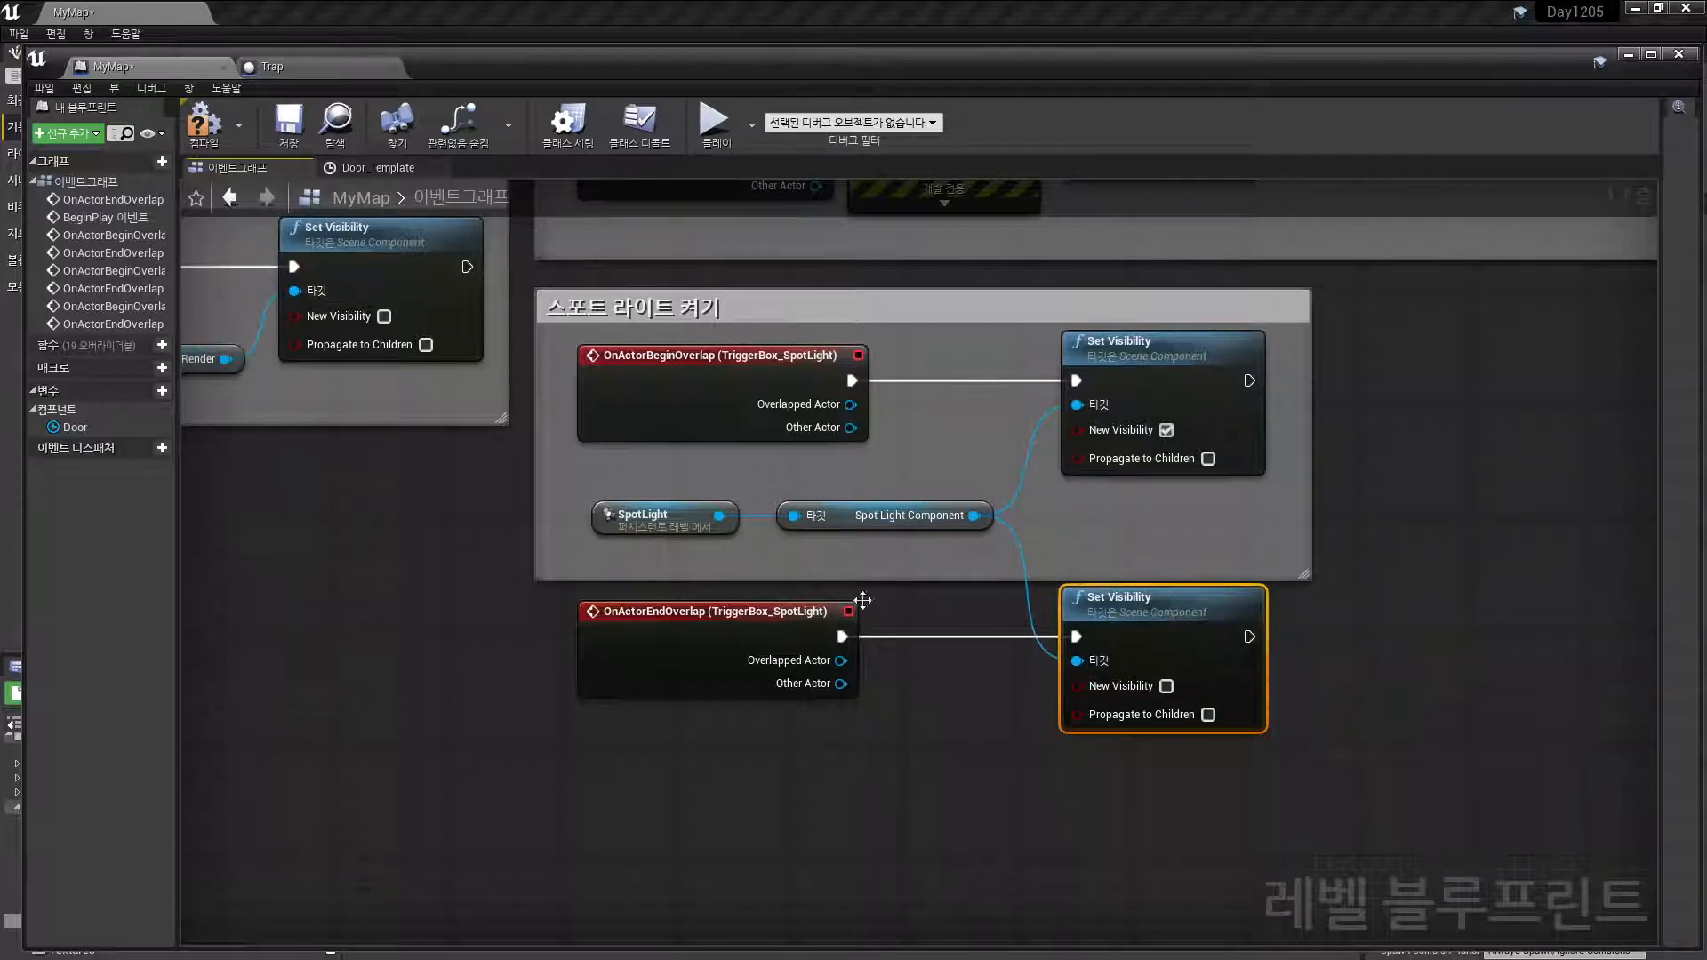
# Extend the "스포트 라이트 켜기" comment box around the end-overlap nodes, and compile and save the level blueprint
pyautogui.moveTo(876, 578); pyautogui.dragTo(876, 756)
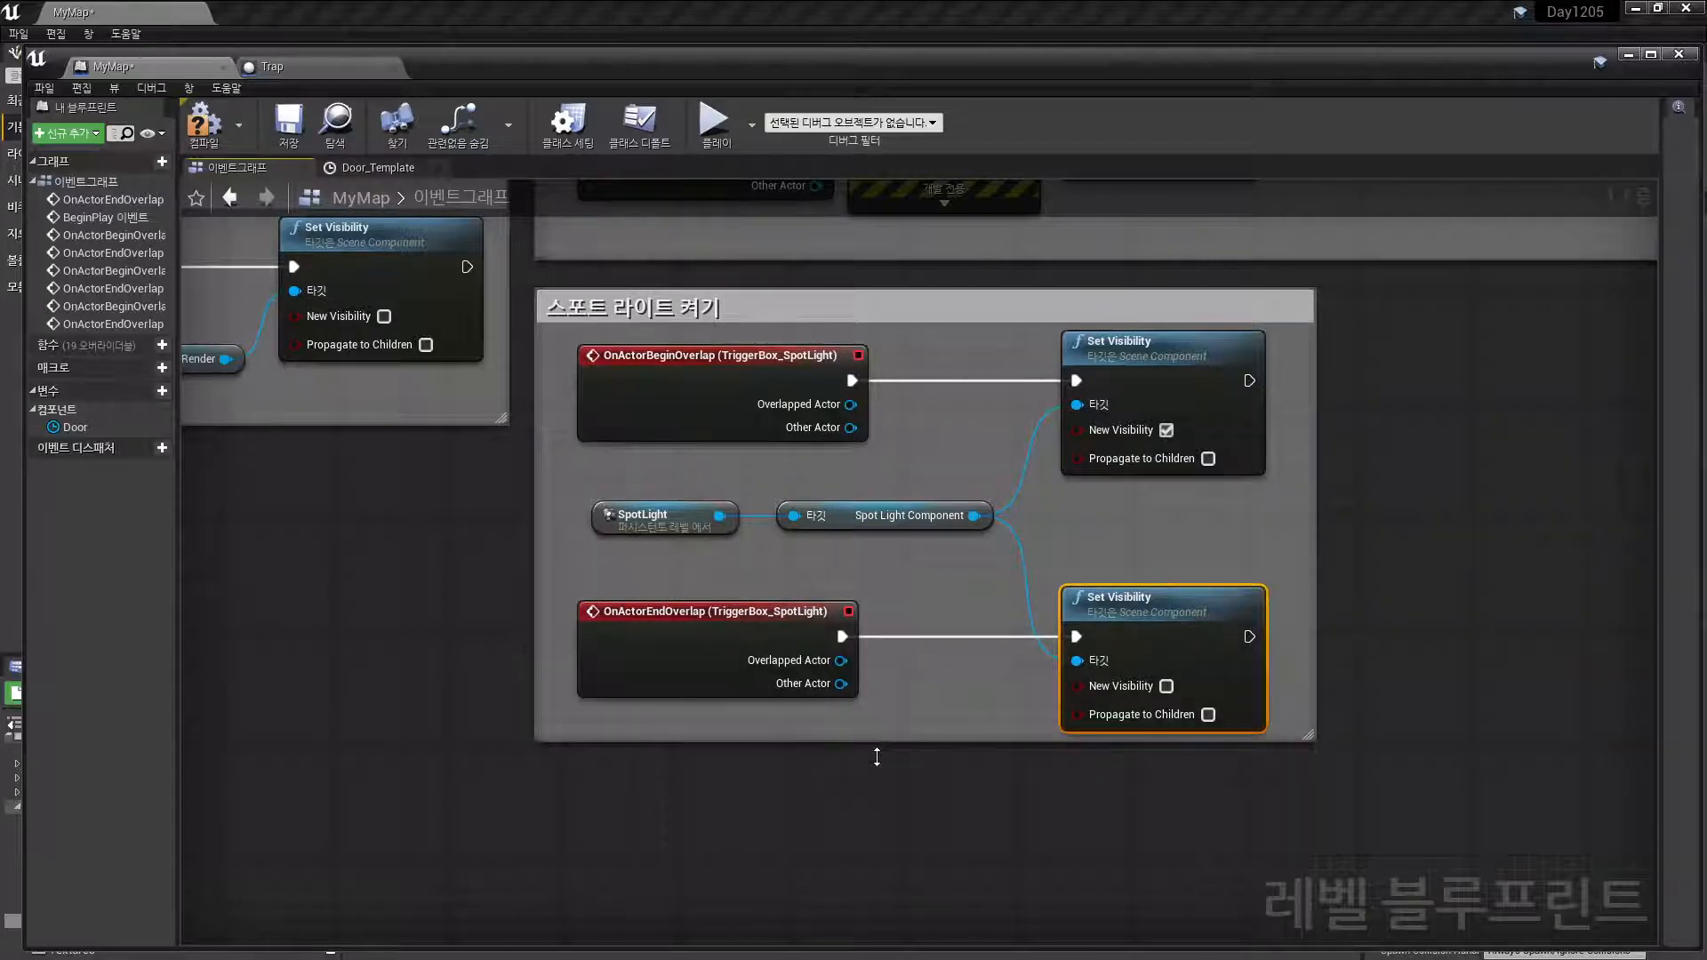
pyautogui.click(203, 125)
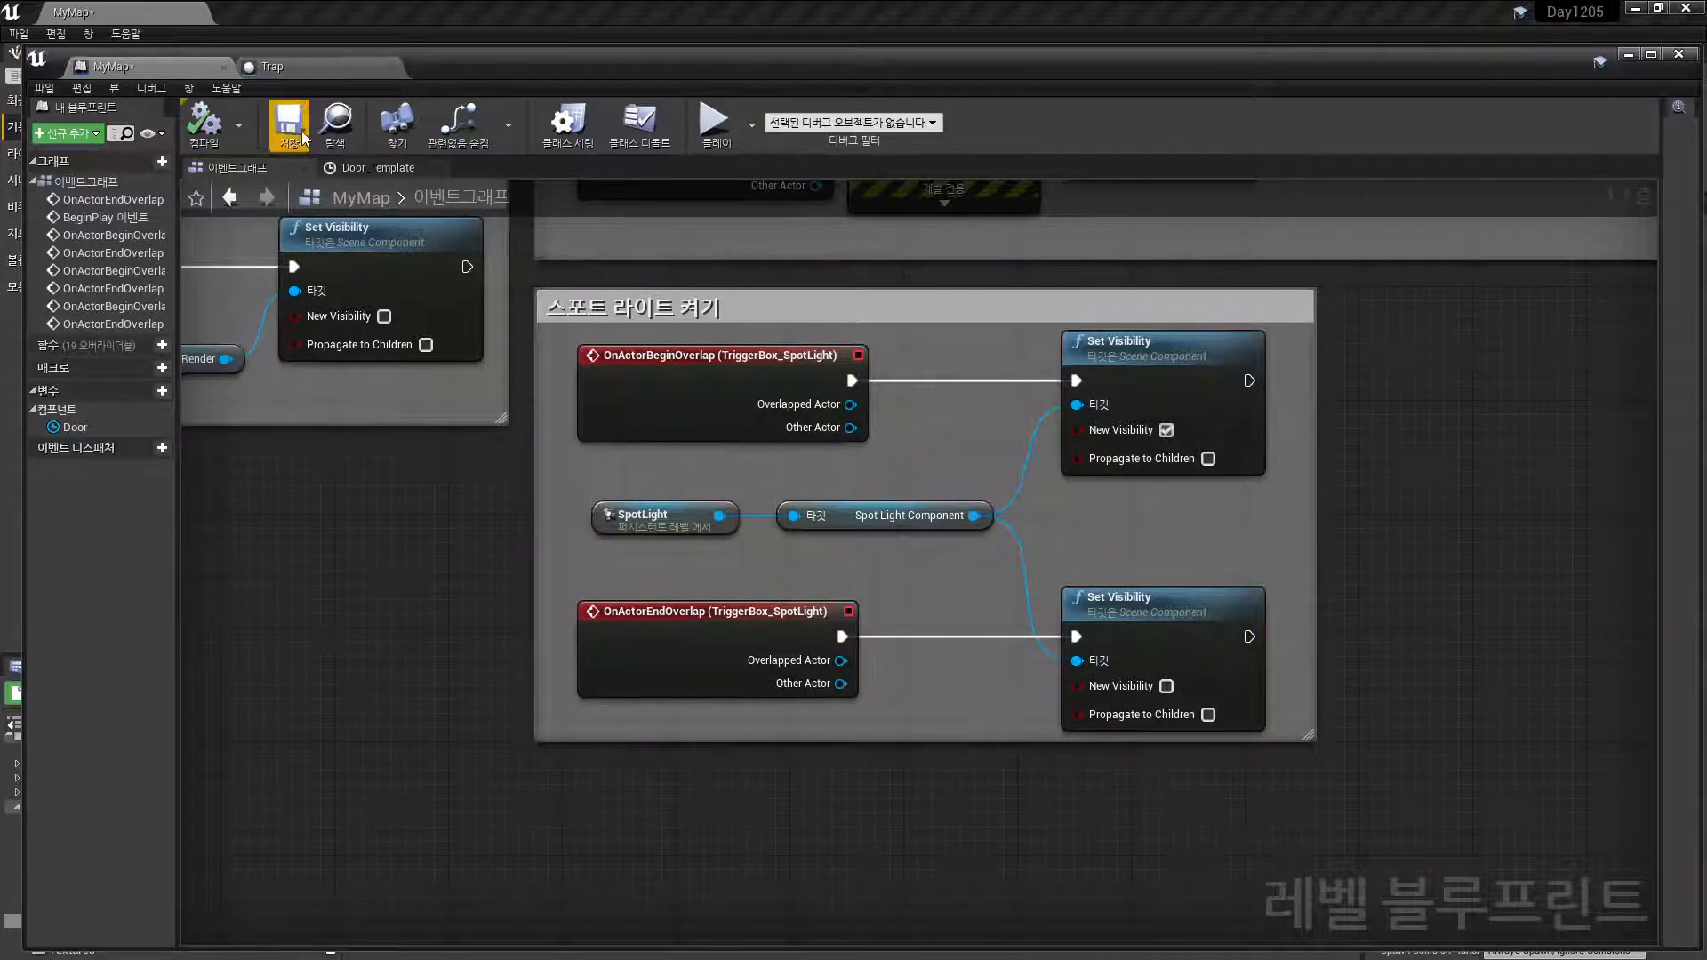
pyautogui.click(289, 124)
pyautogui.moveTo(1227, 731); pyautogui.dragTo(1211, 768, button='right')
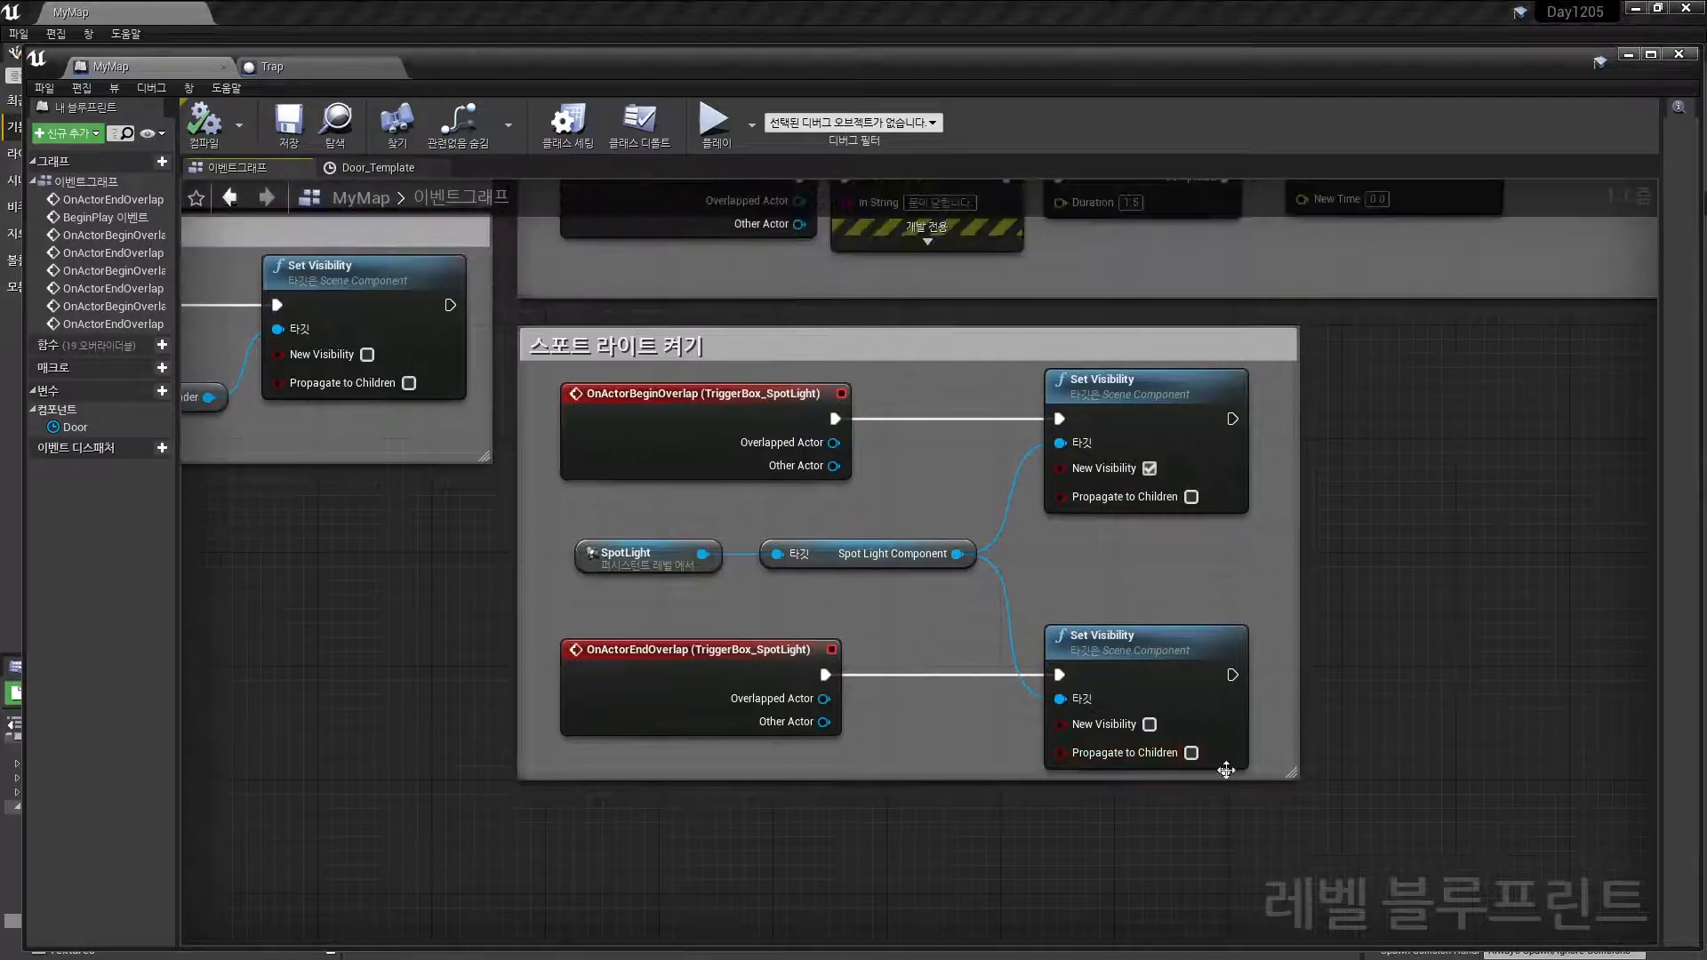
# Play the level and walk through the Danger doorway and the sliding door to the table under the ceiling lamp
pyautogui.click(1636, 56)
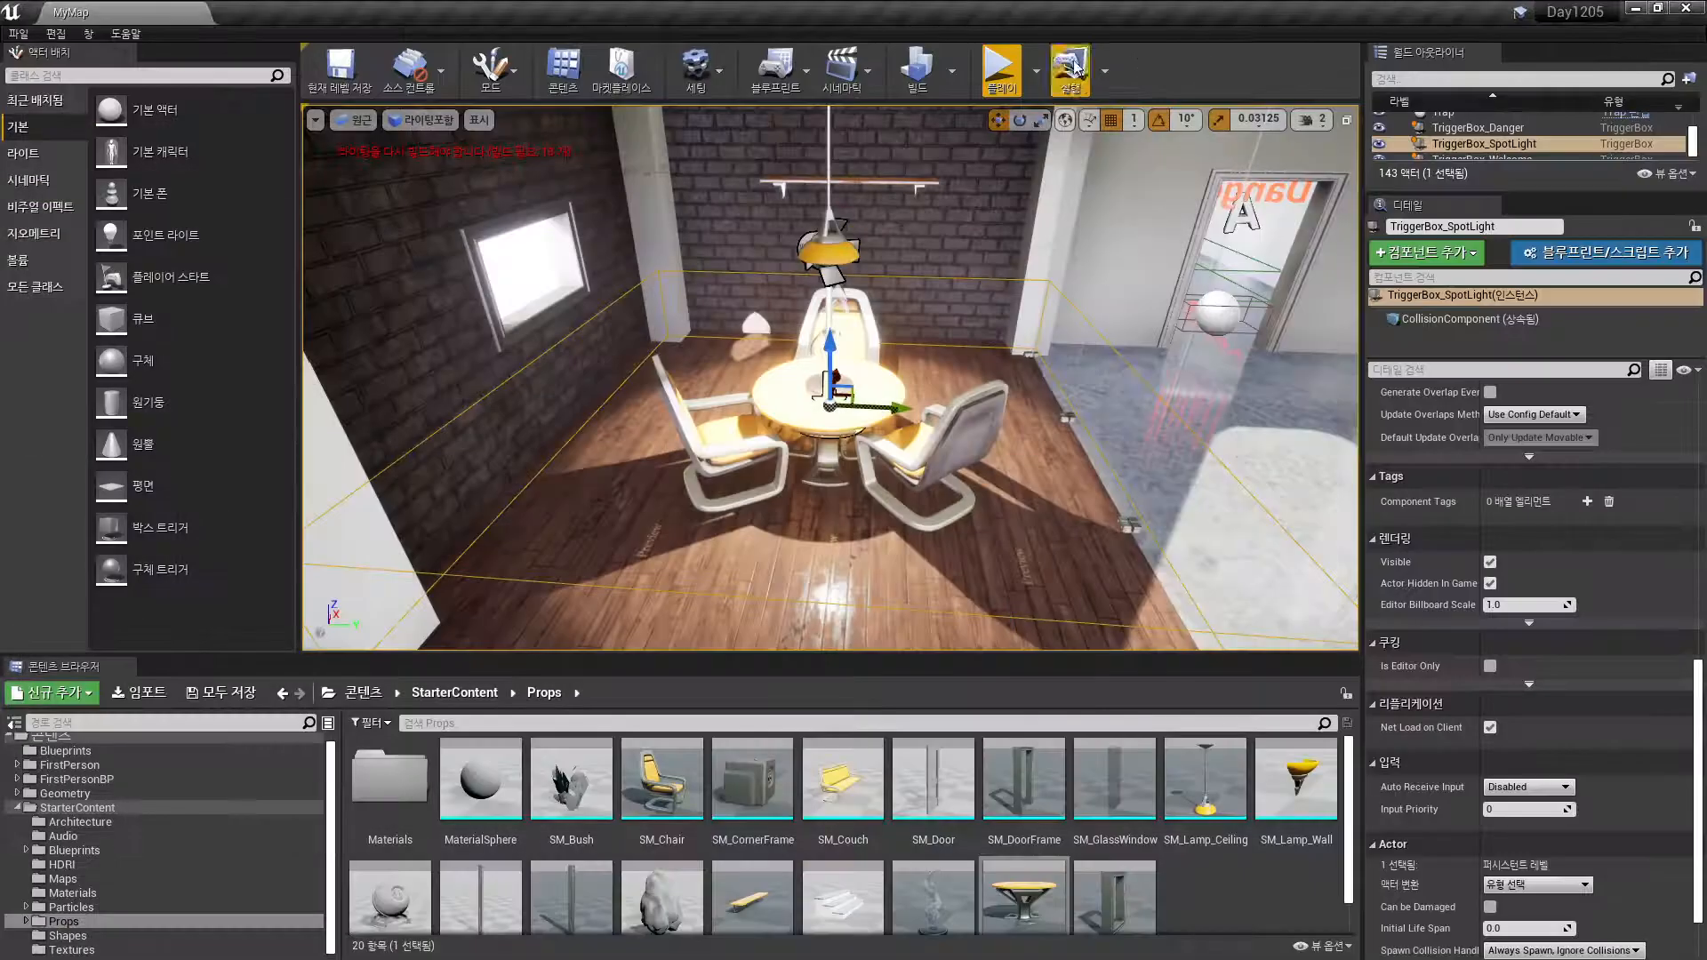
pyautogui.click(998, 66)
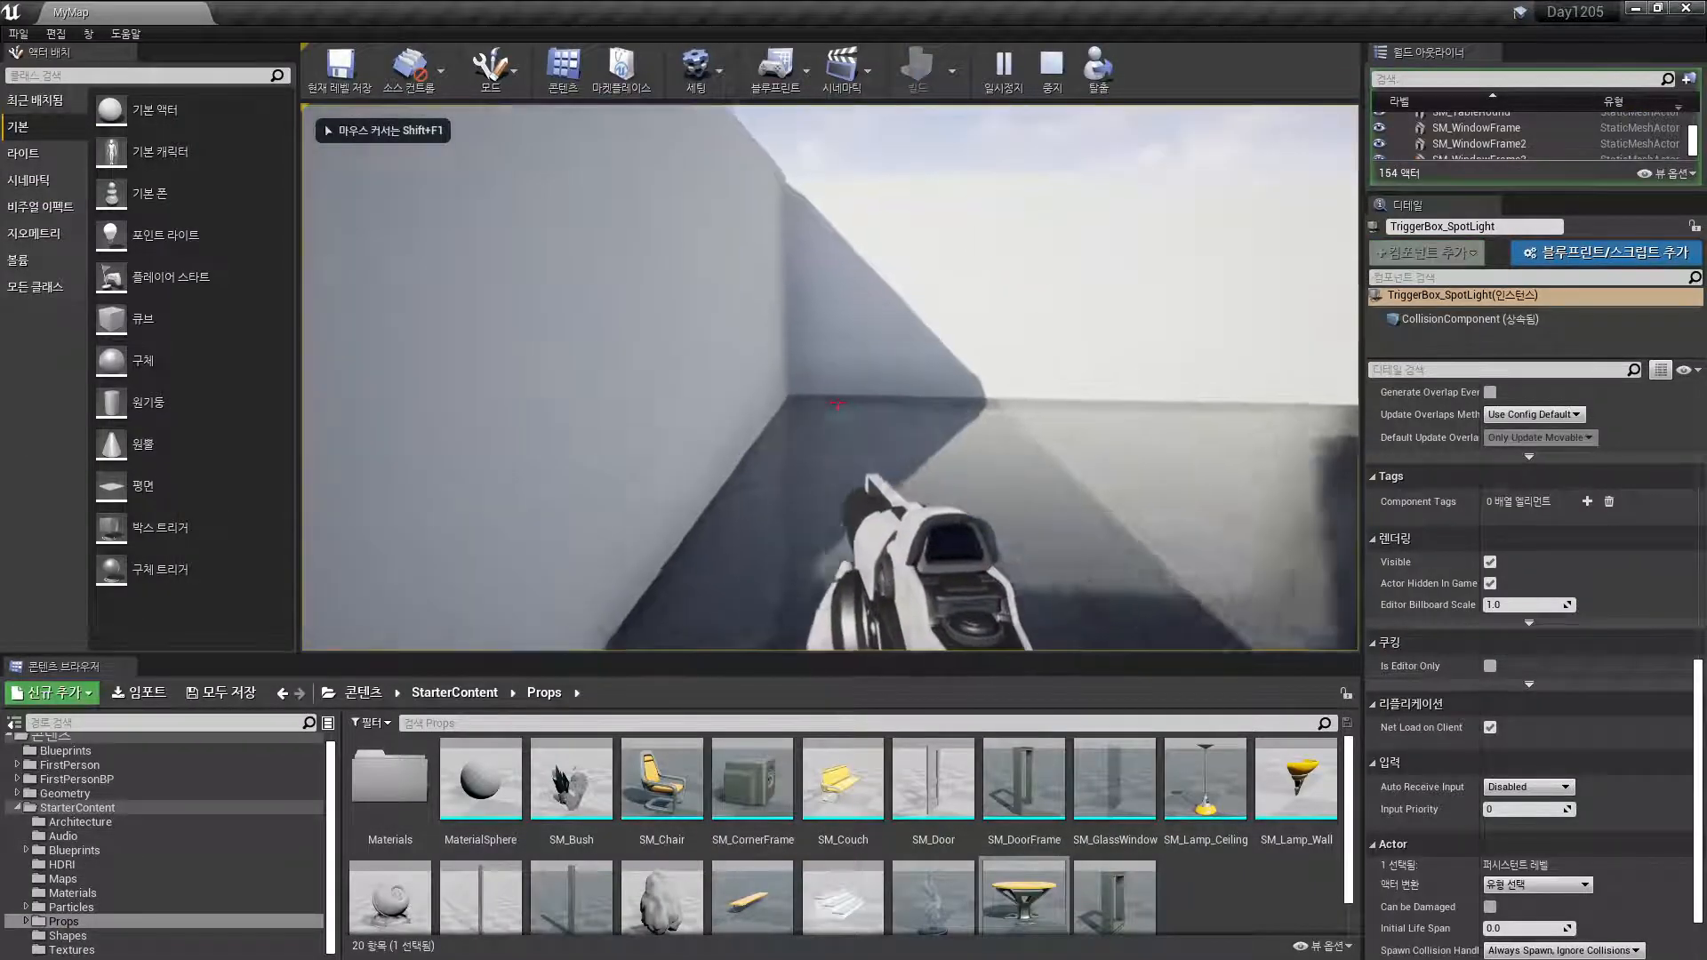
pyautogui.press('w')
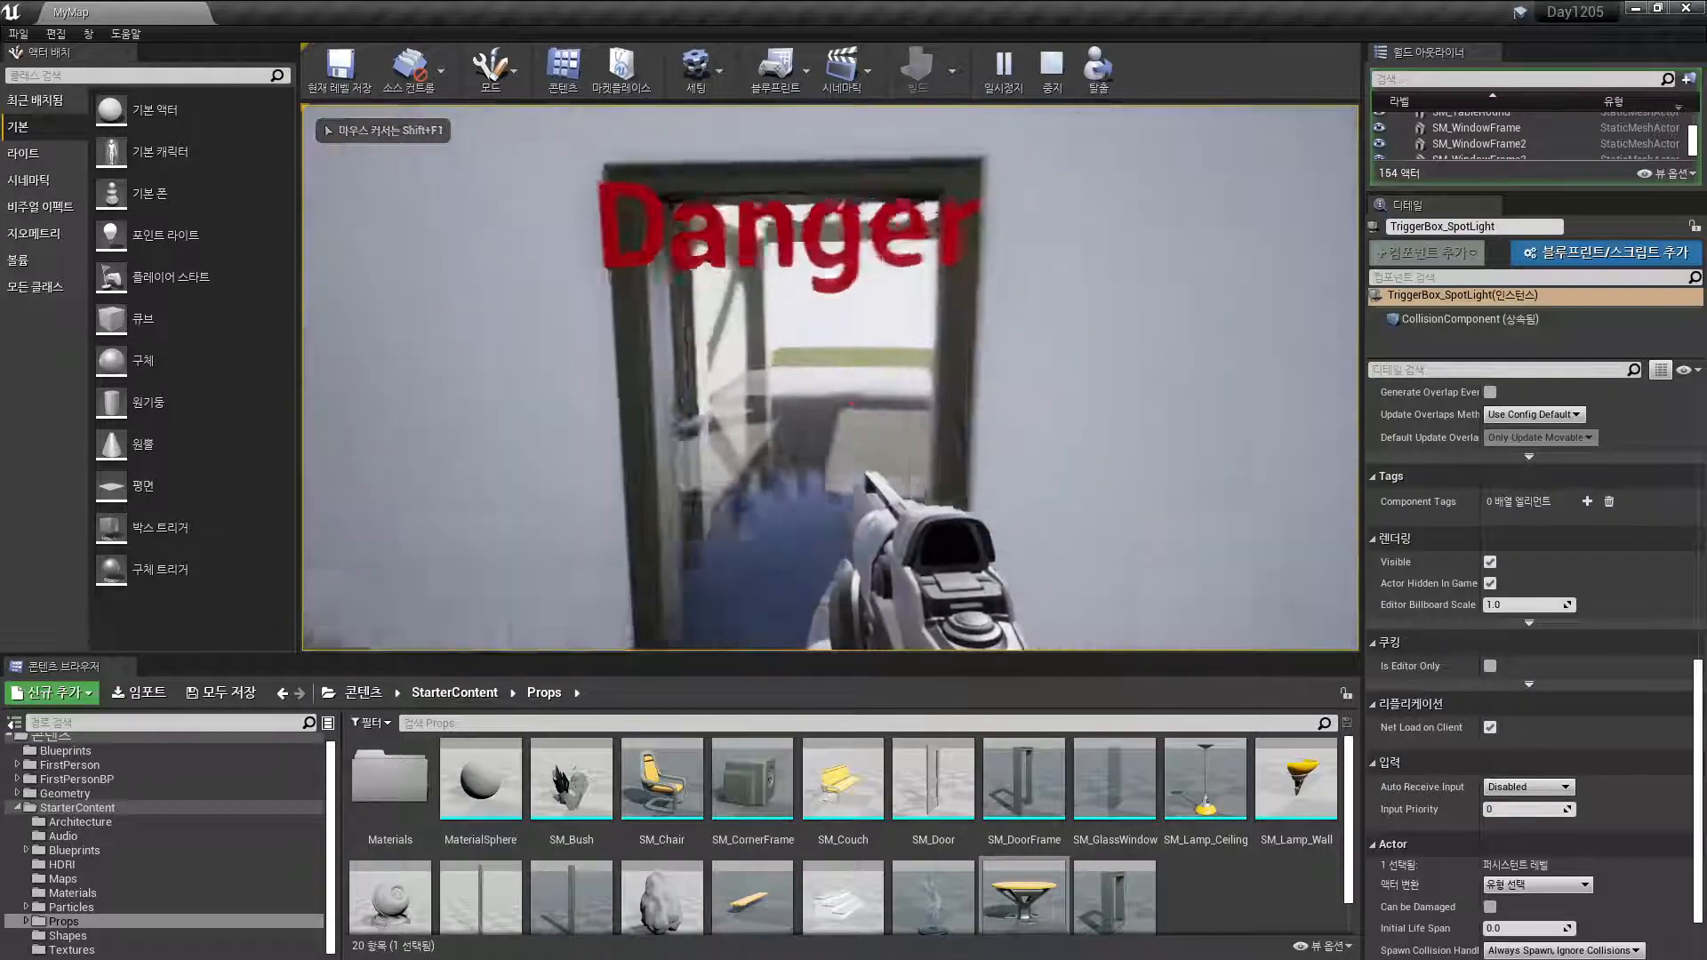
pyautogui.press('w')
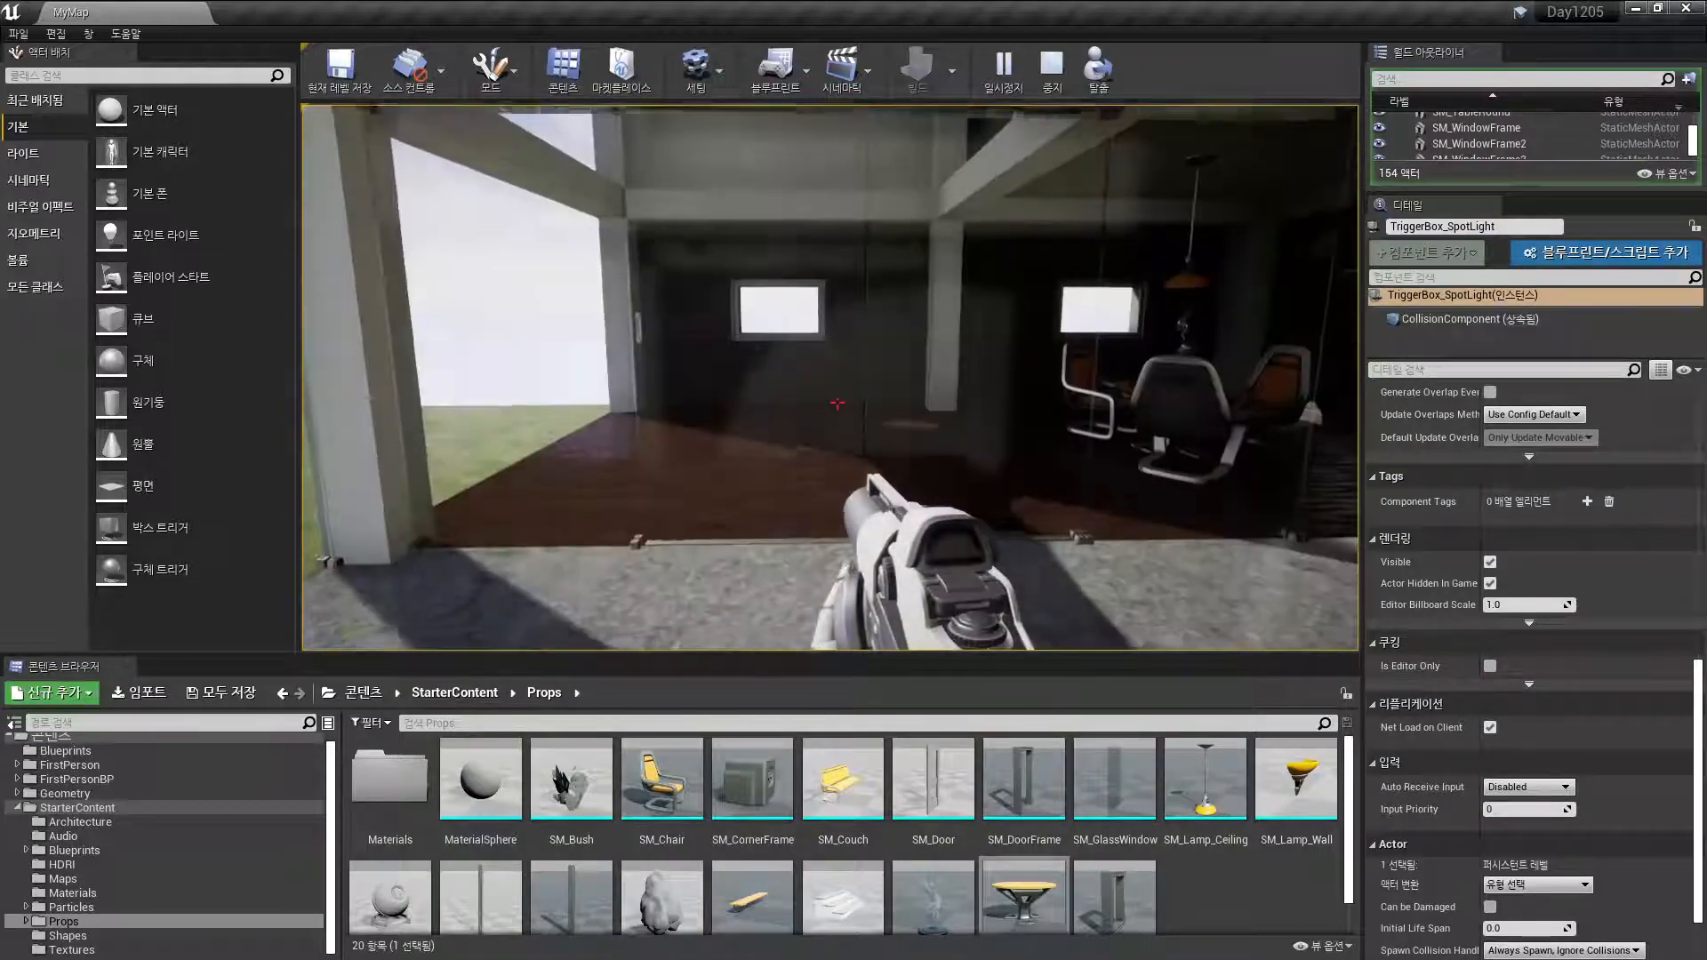
pyautogui.press('w')
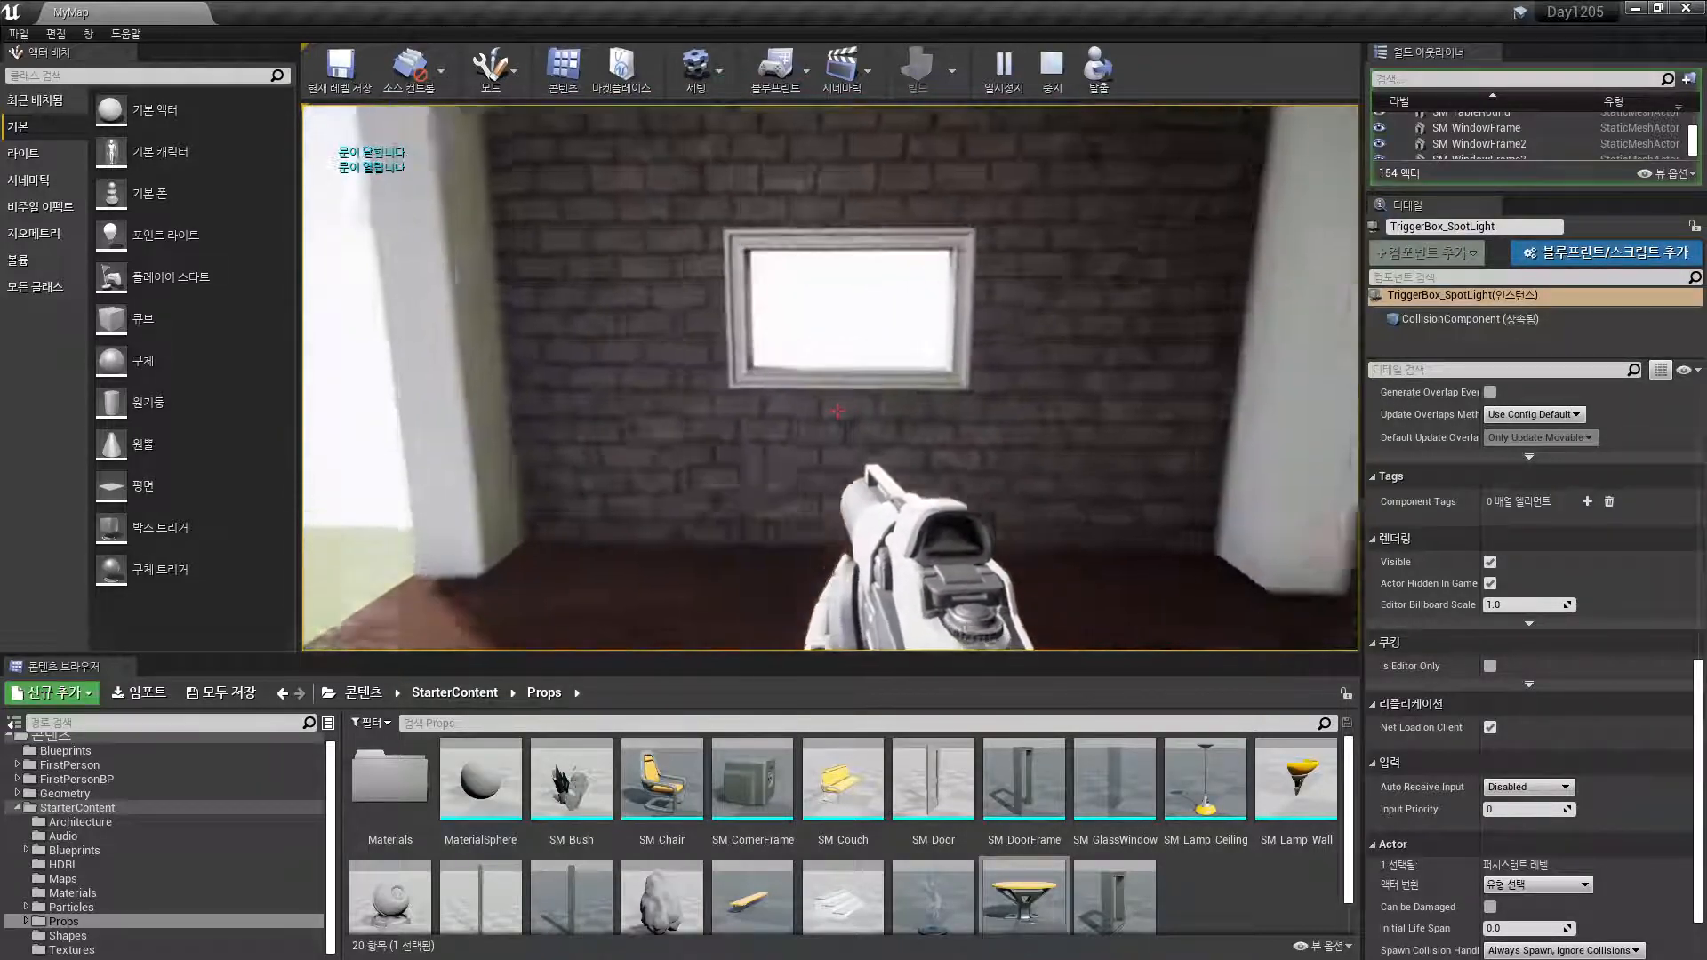
pyautogui.press('w')
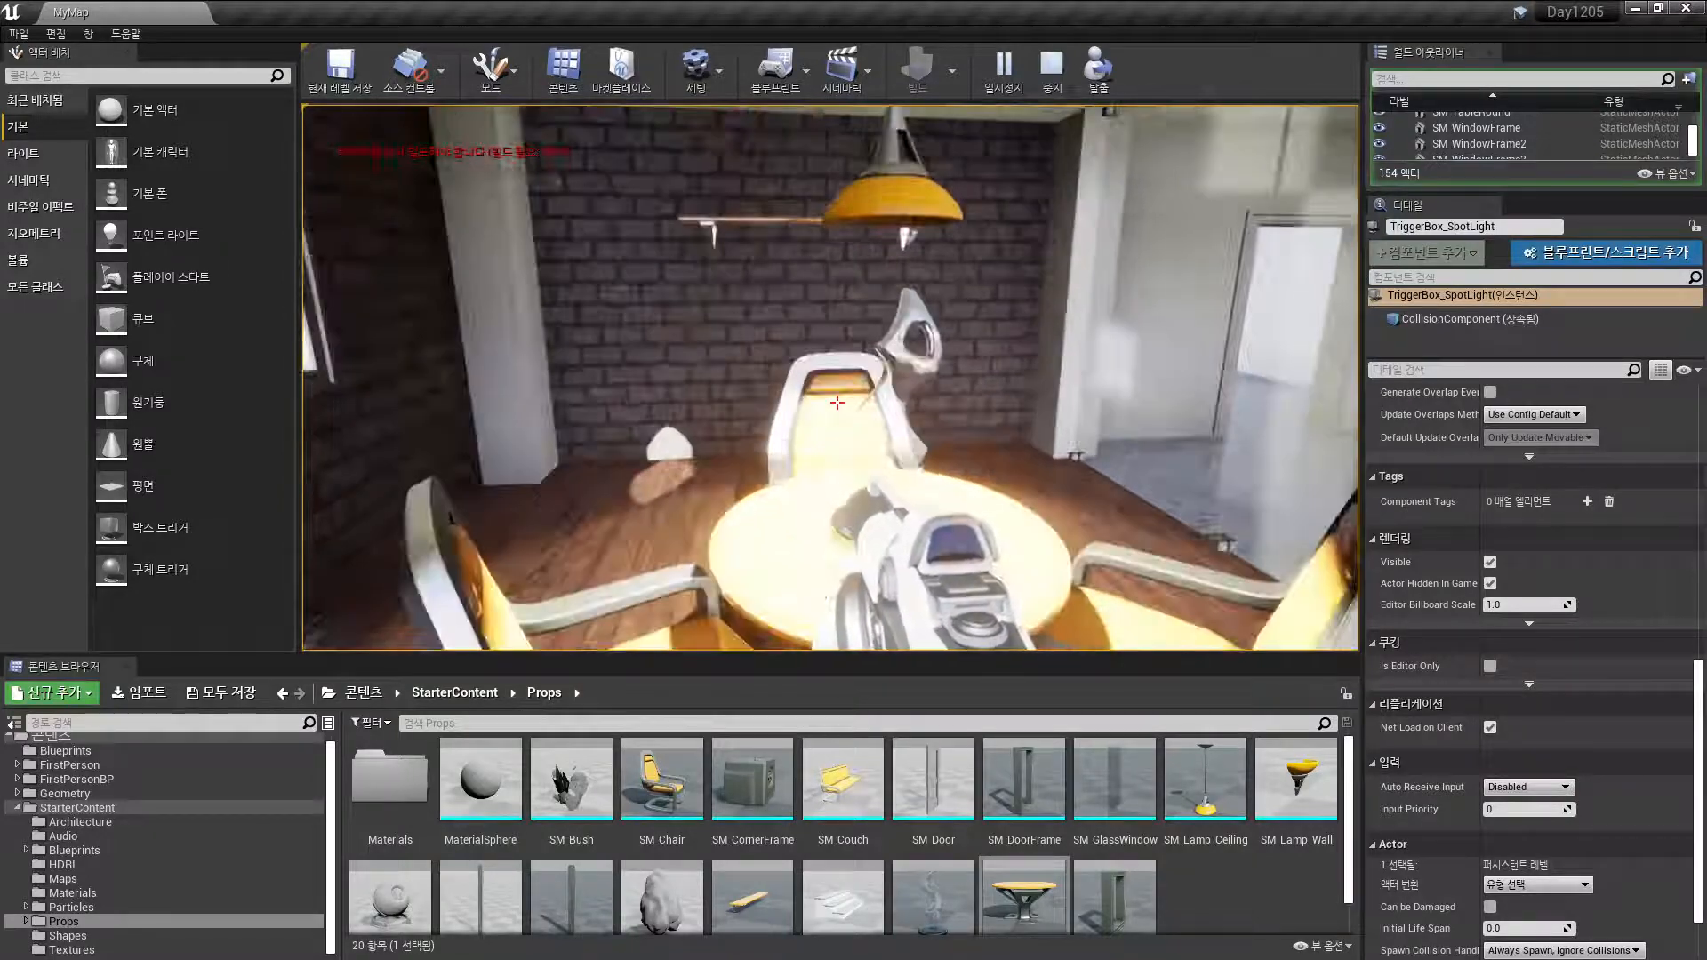
# Walk repeatedly out of and into the table's trigger box to check the SpotLight switching, and end the play session
pyautogui.press('s')
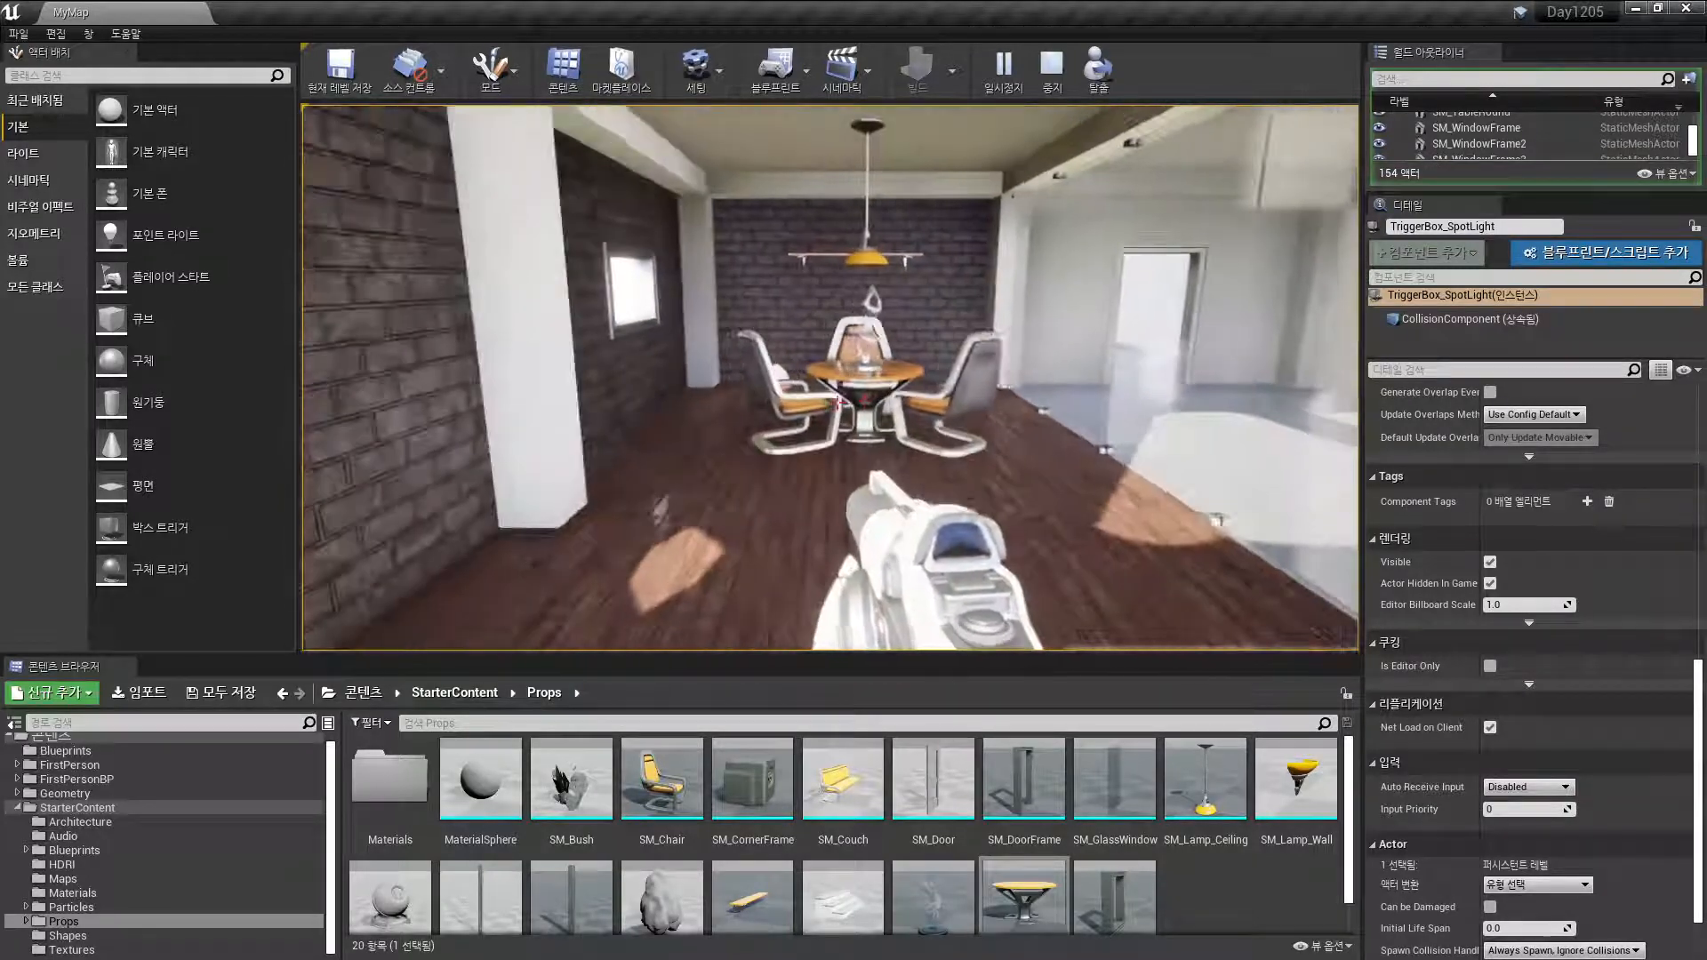
pyautogui.press('w')
pyautogui.press('s')
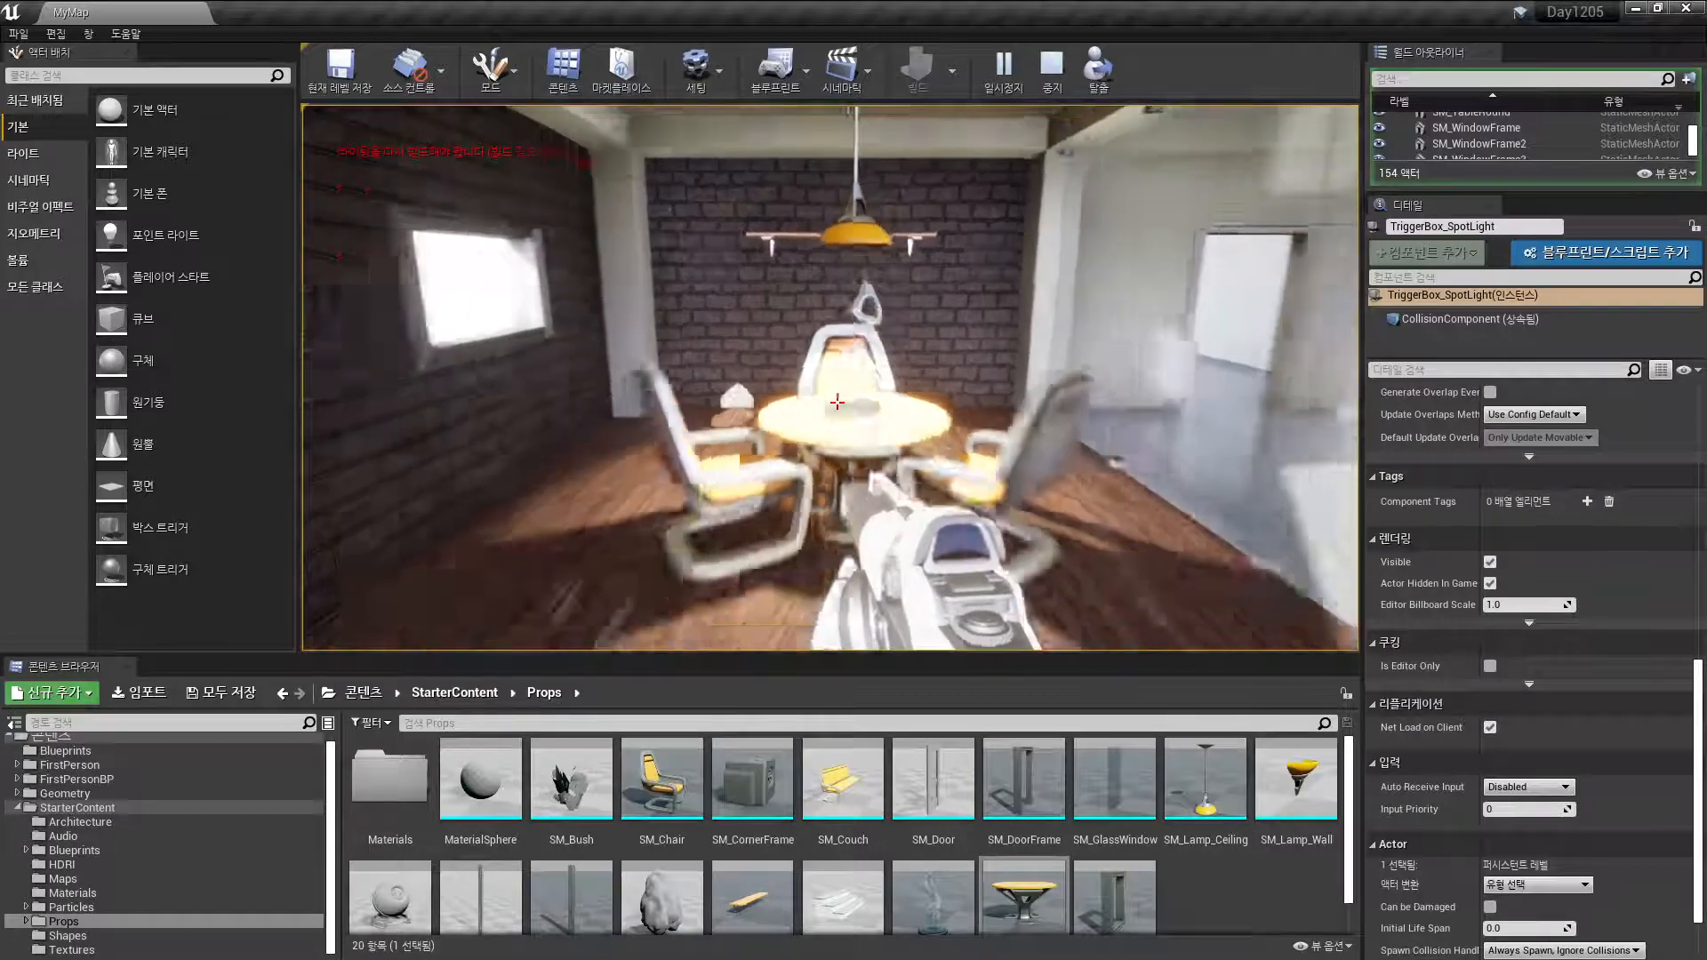
pyautogui.press('w')
pyautogui.press('s')
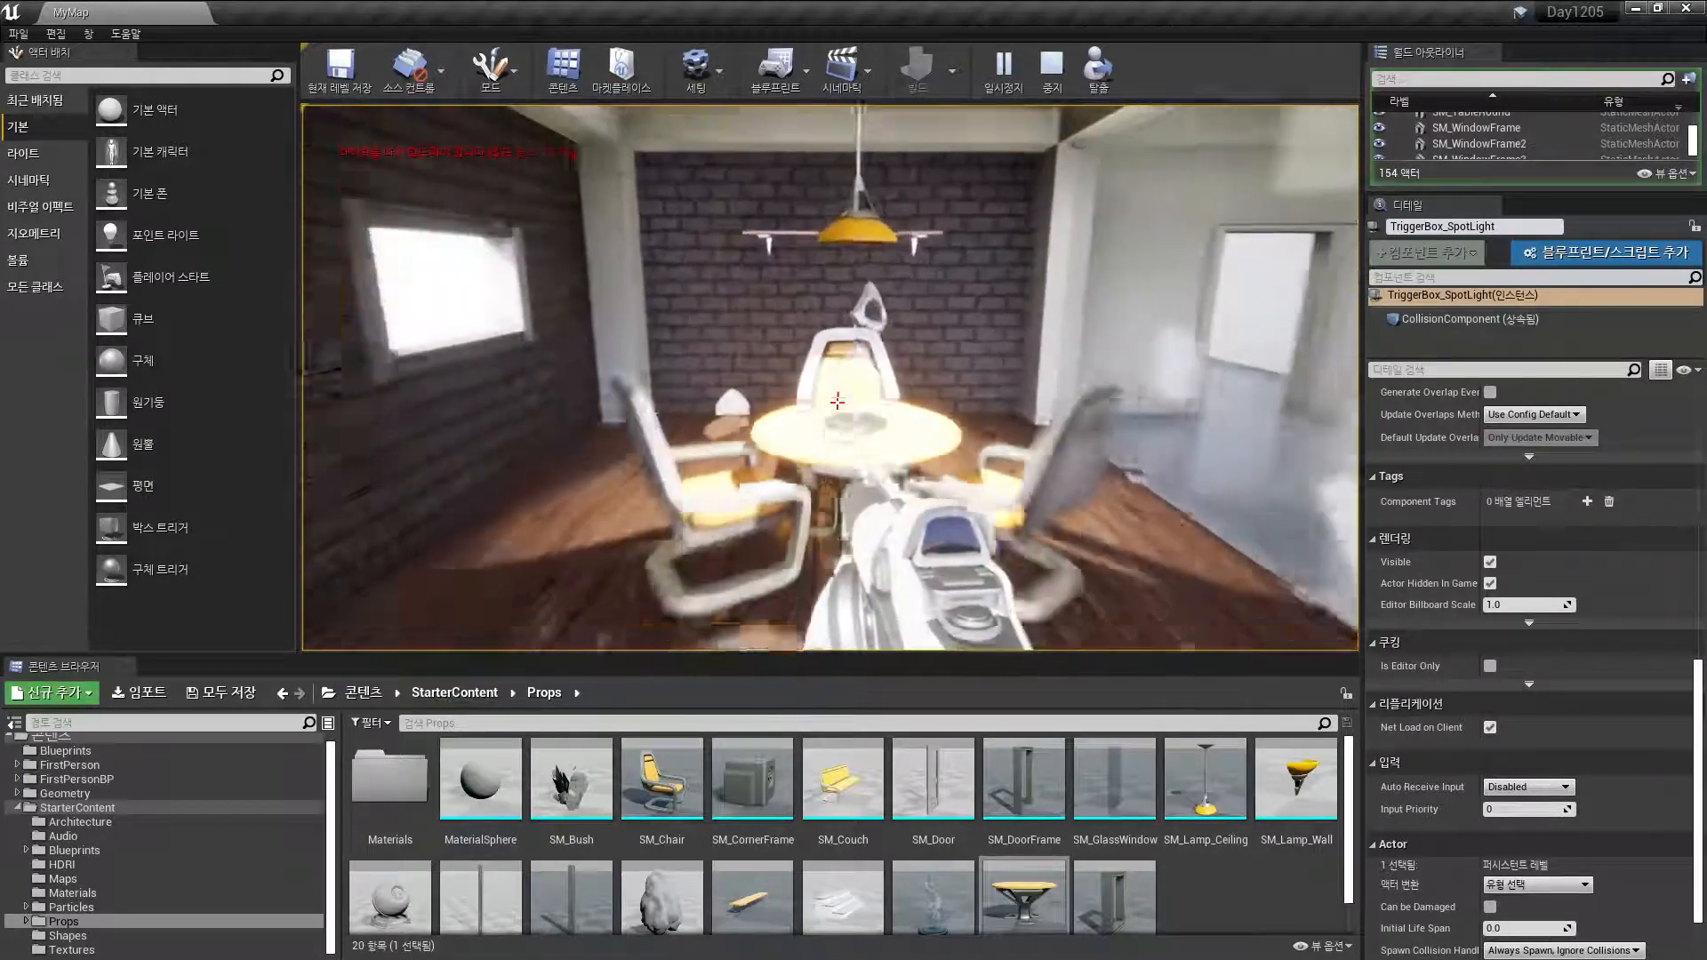
pyautogui.press('w')
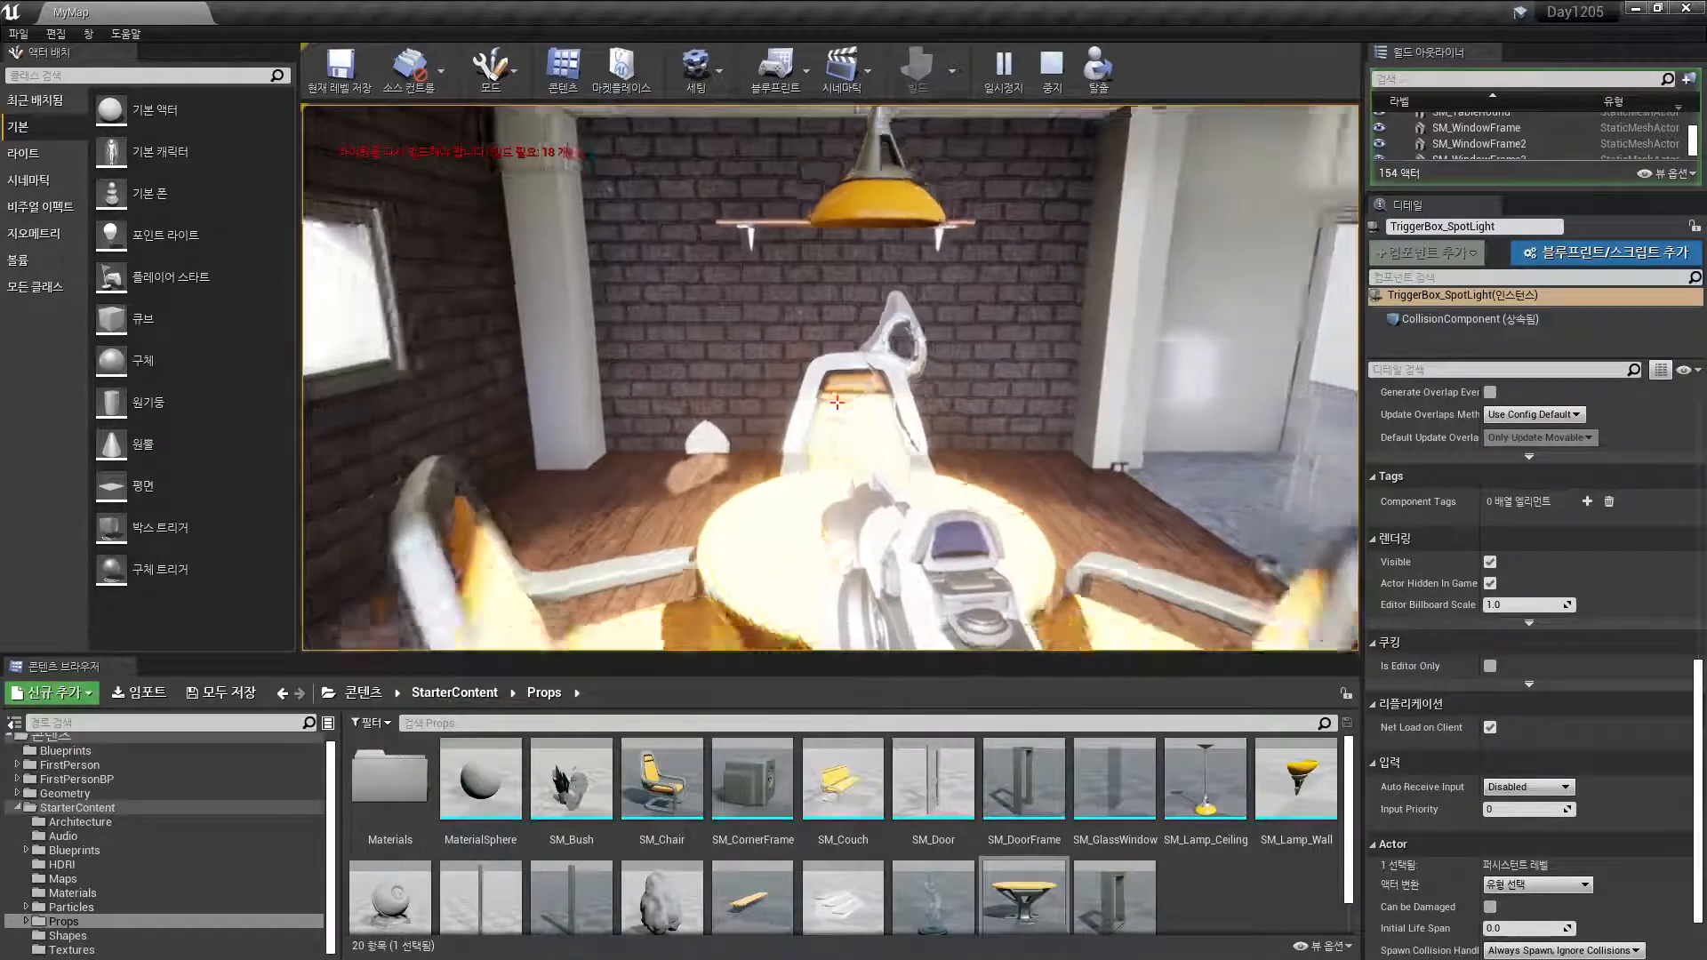
pyautogui.press('s')
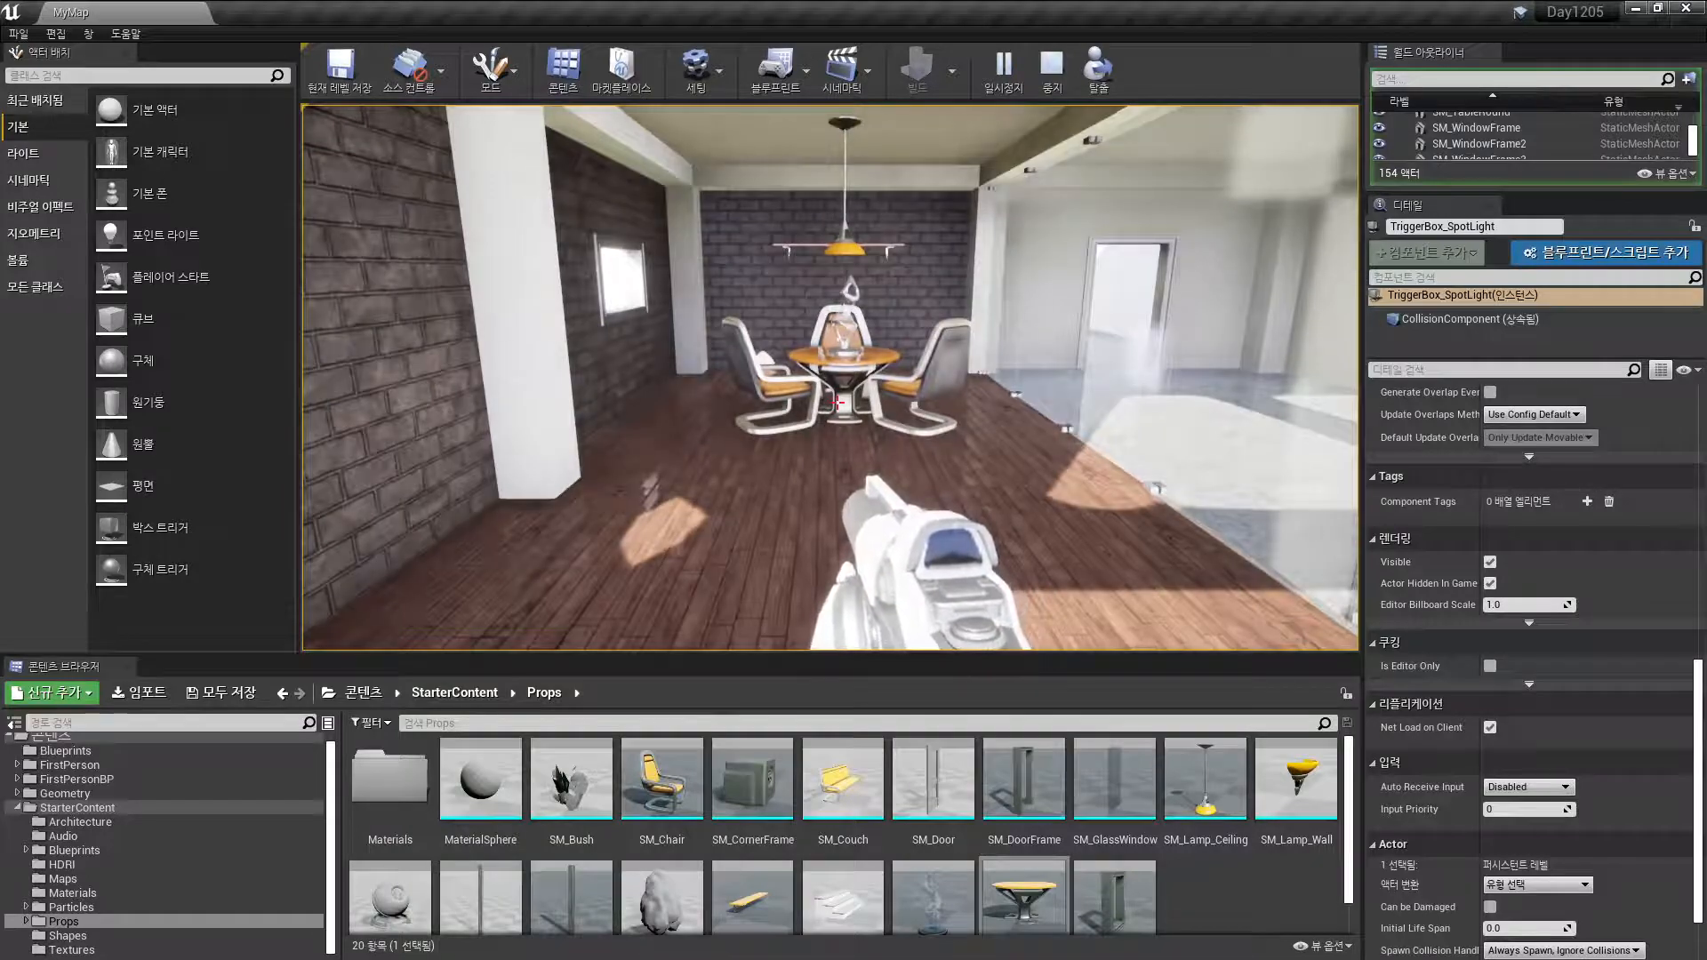
pyautogui.press('w')
pyautogui.press('s')
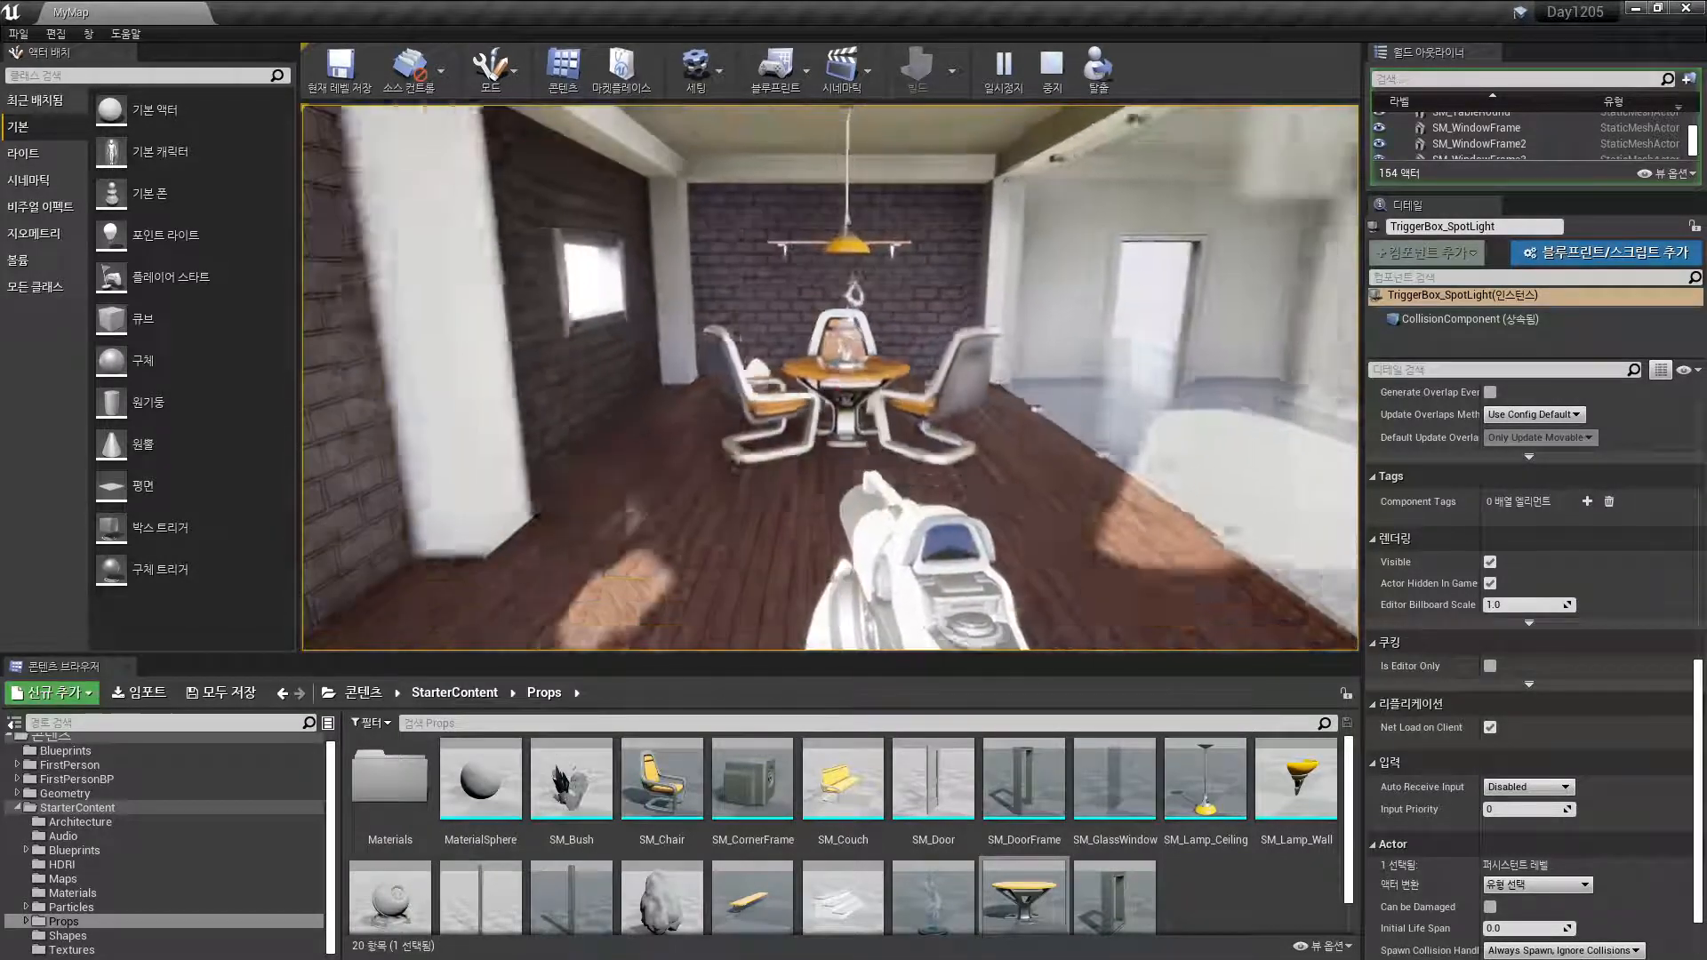
pyautogui.press('Escape')
# In the level blueprint, insert a Delay between OnActorEndOverlap (TriggerBox_SpotLight) and its Set Visibility, and shift both Set Visibility nodes of the group to make room
pyautogui.click(785, 95)
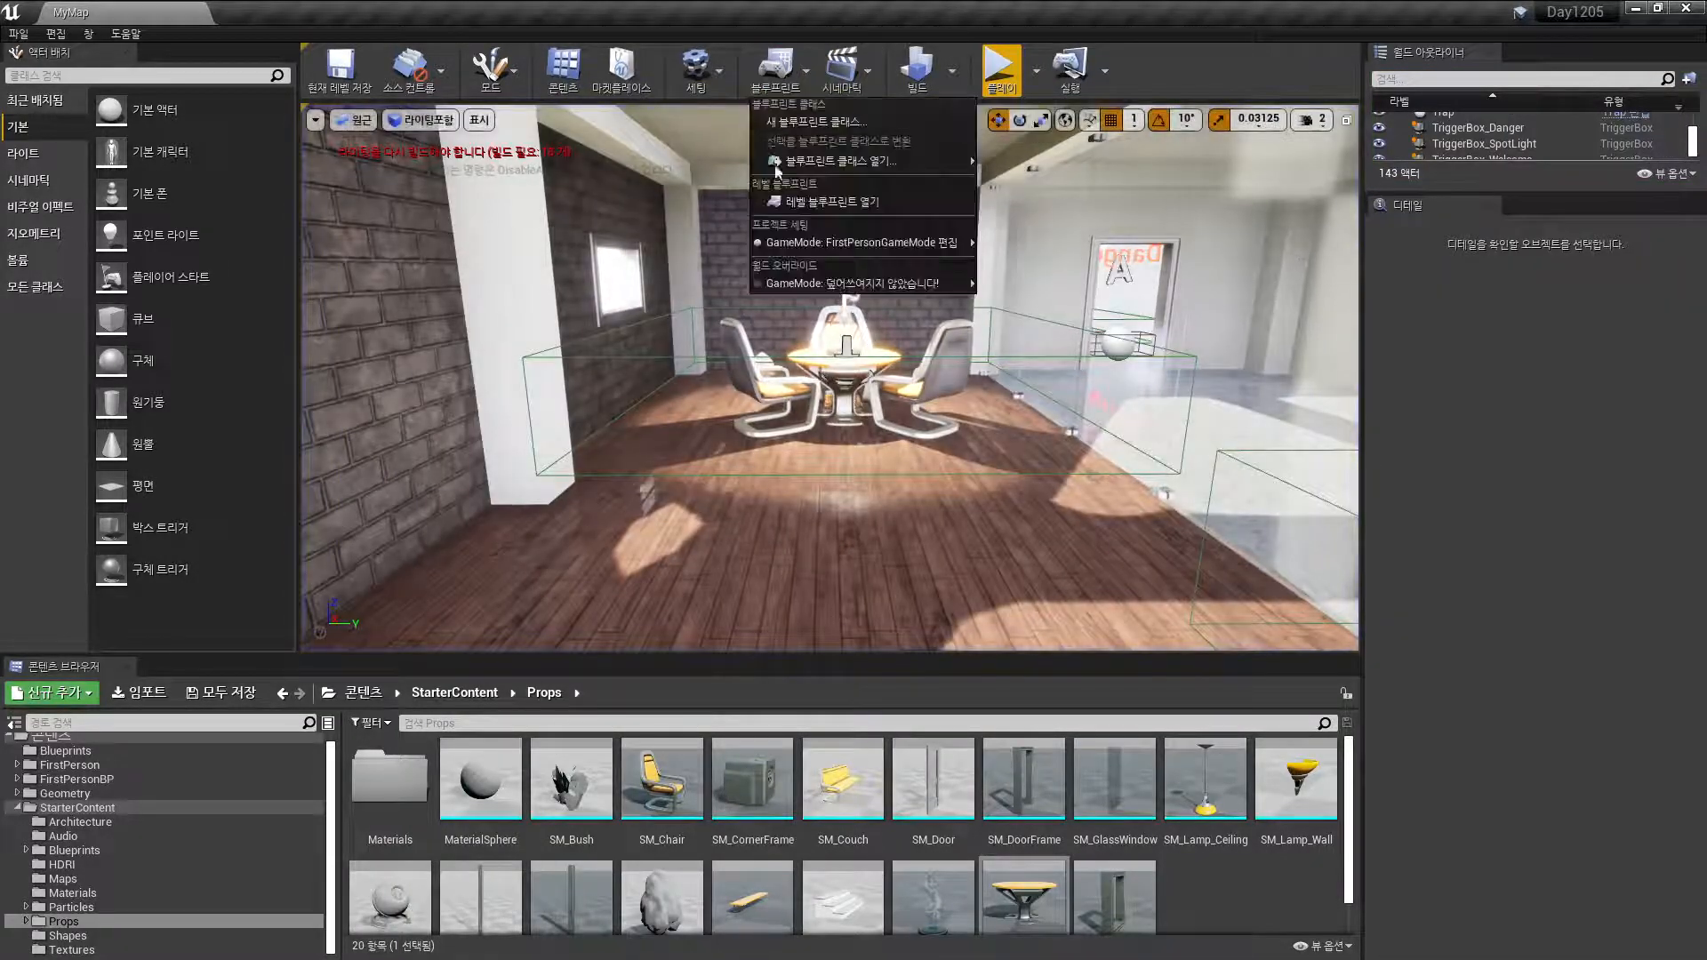
pyautogui.click(780, 209)
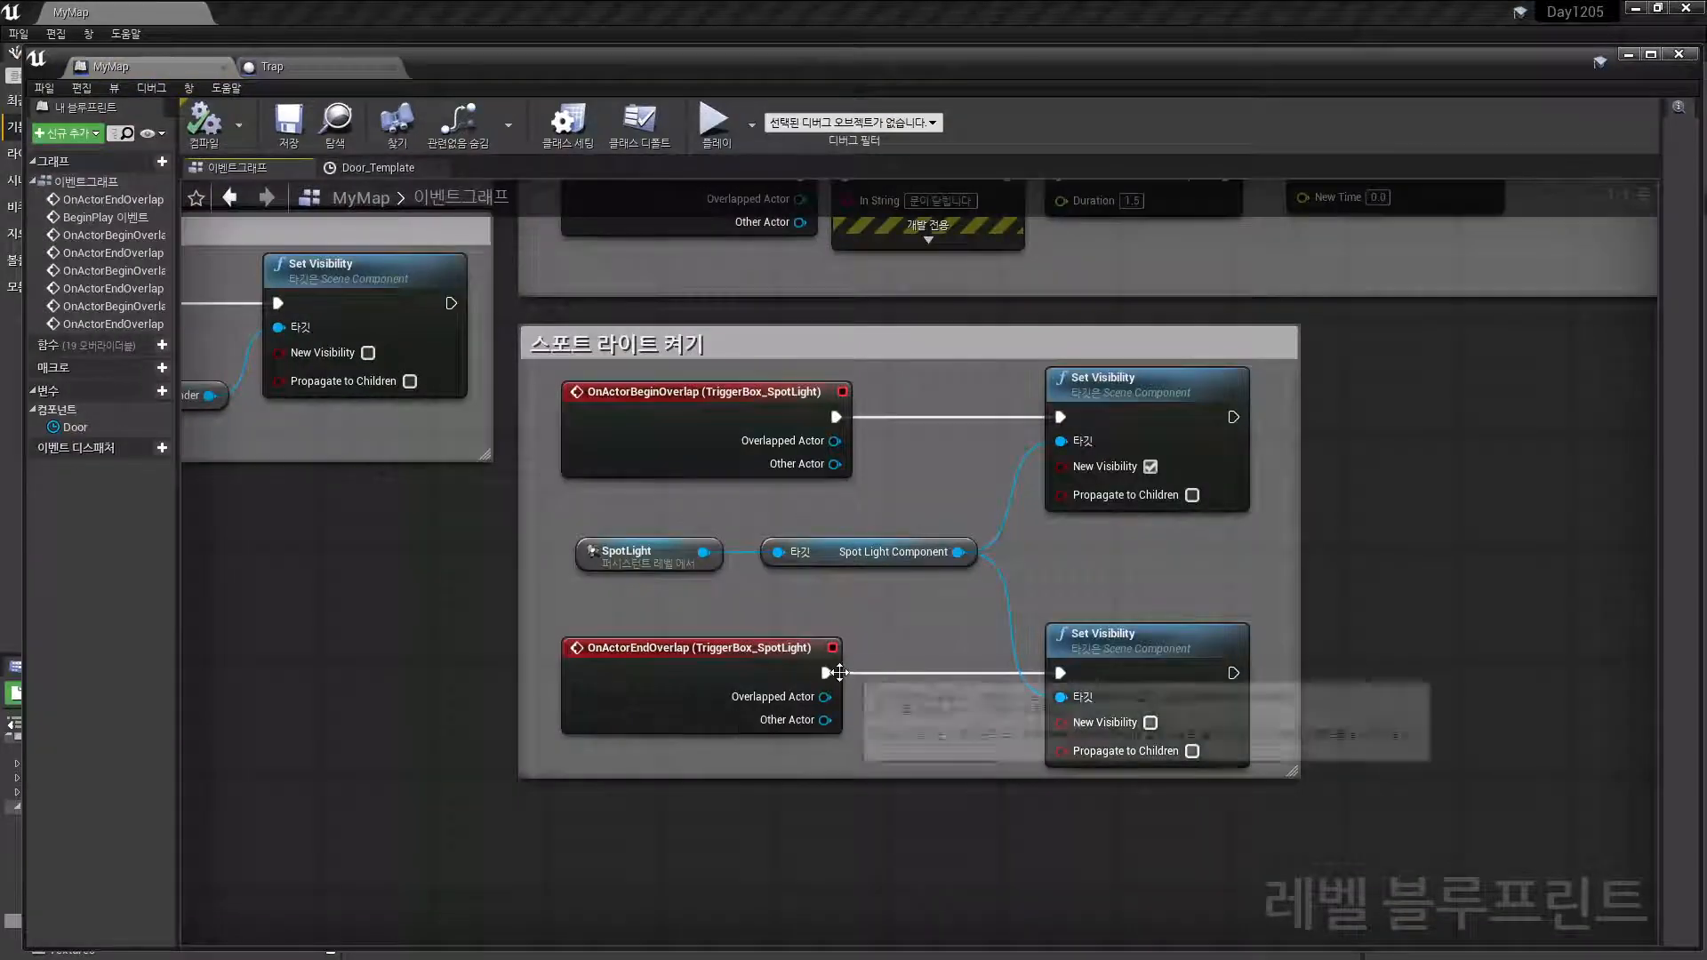
pyautogui.moveTo(825, 673); pyautogui.dragTo(894, 648)
pyautogui.write('이딜')
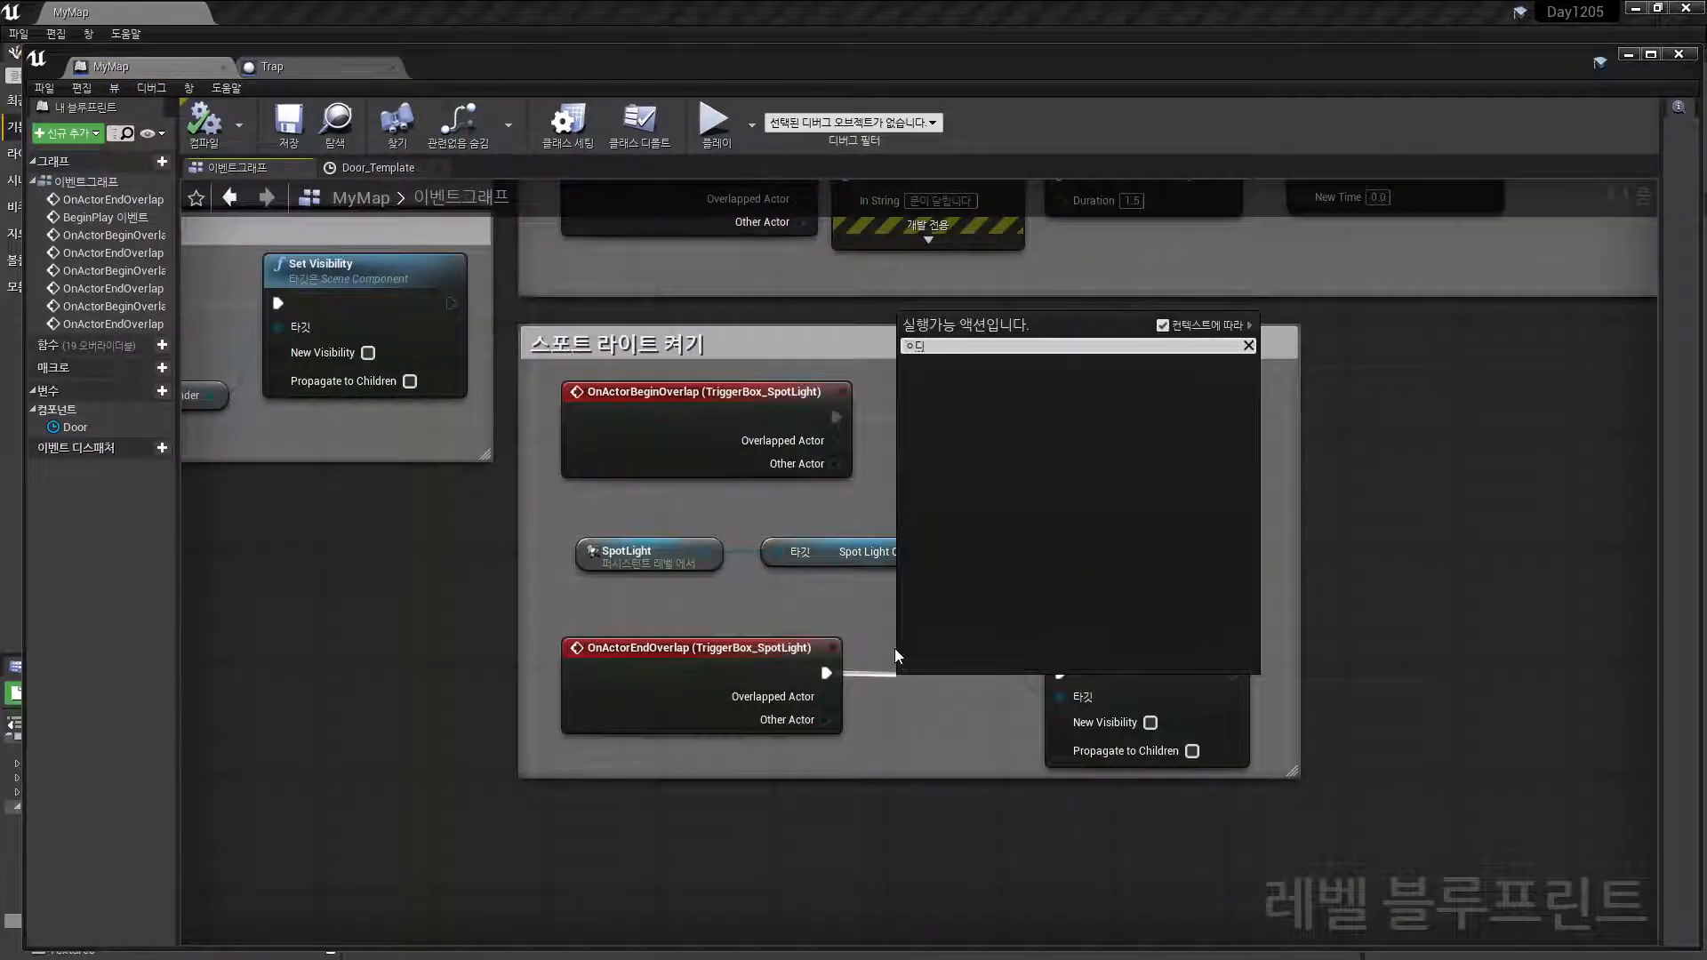
pyautogui.press('BackSpace')
pyautogui.press('BackSpace')
pyautogui.write('del')
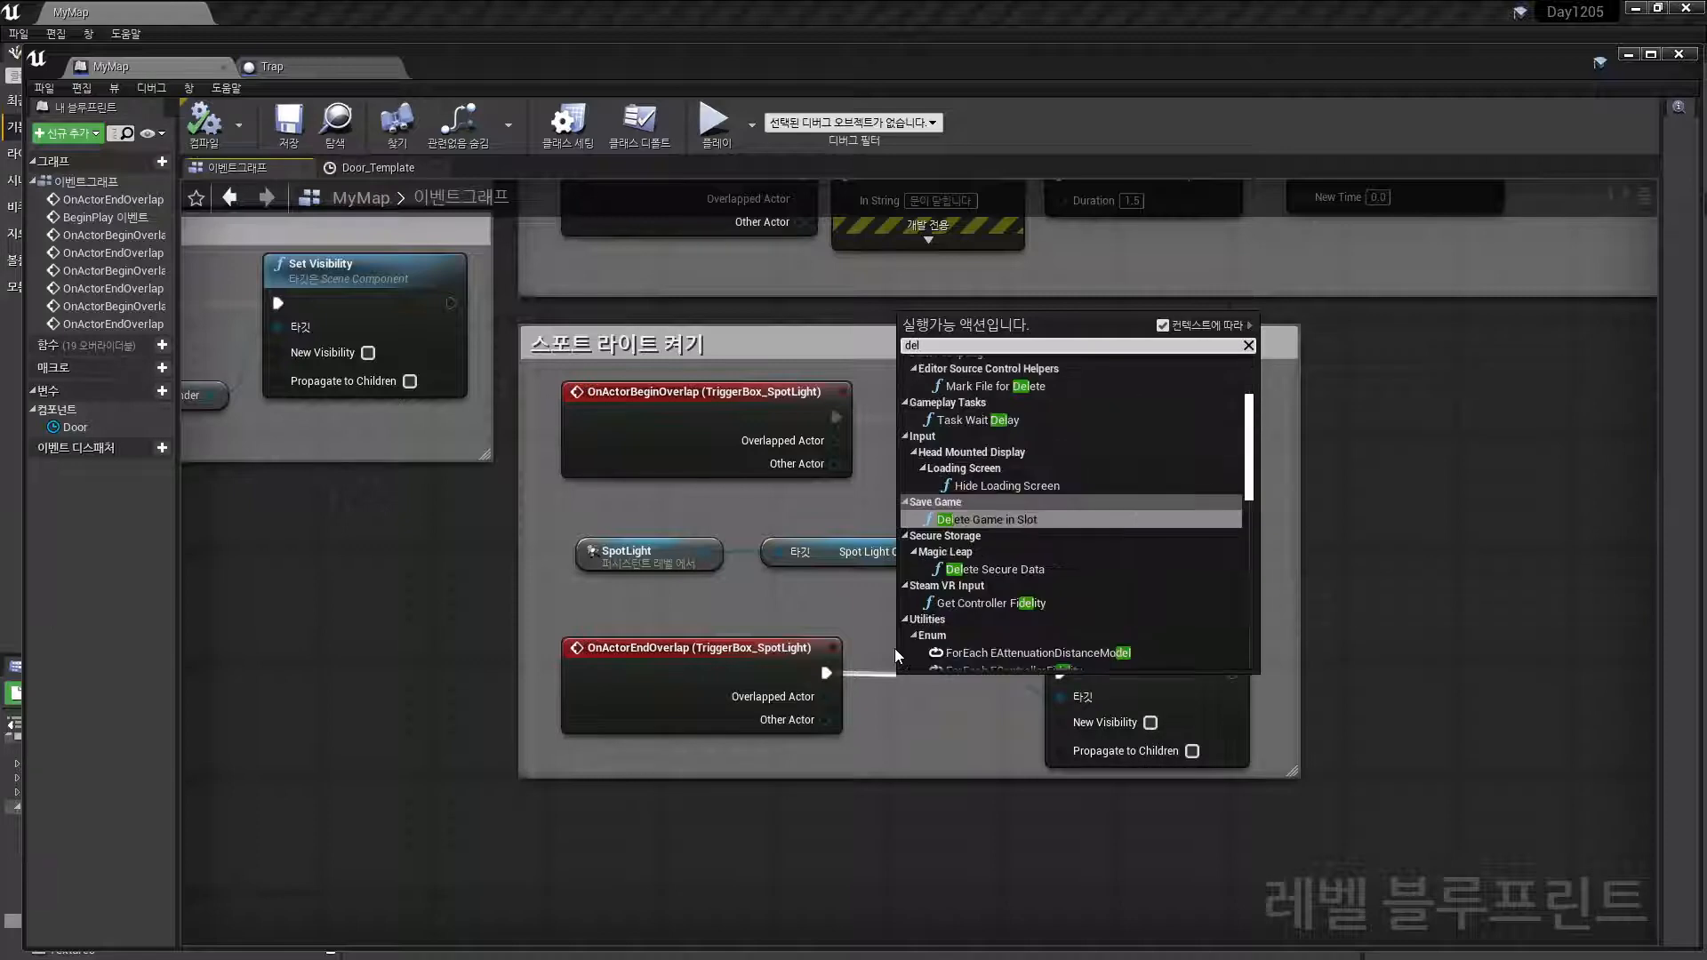
pyautogui.write('ay')
pyautogui.press('BackSpace')
pyautogui.press('BackSpace')
pyautogui.write('ay')
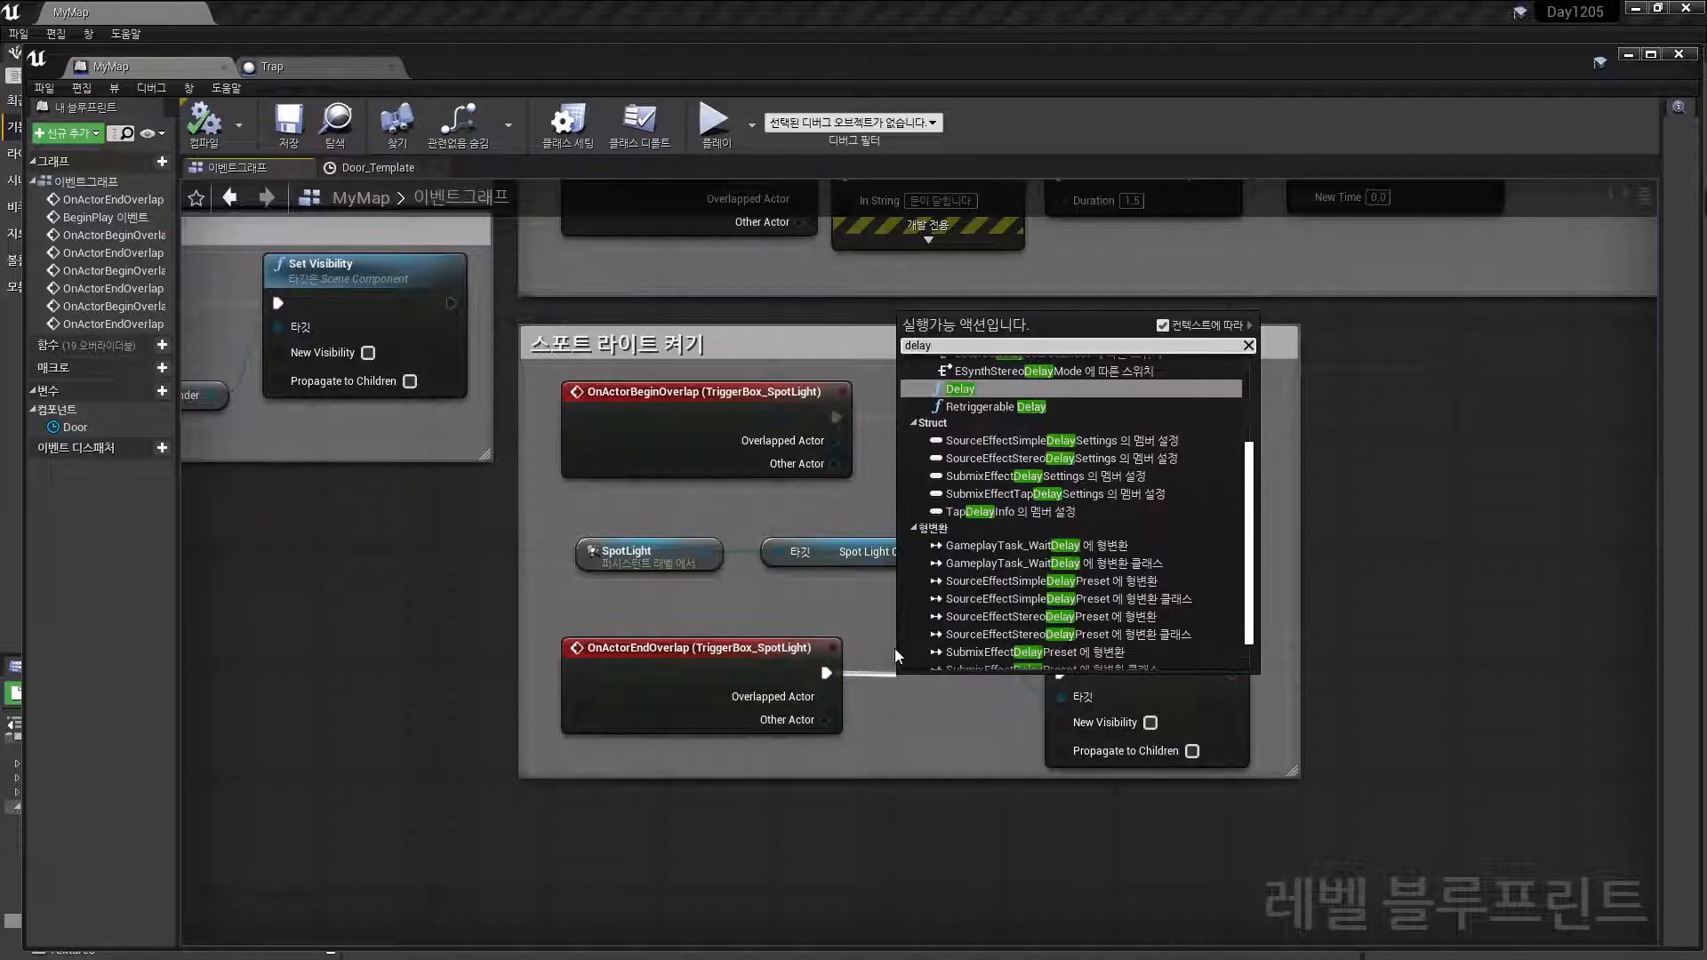
pyautogui.click(958, 389)
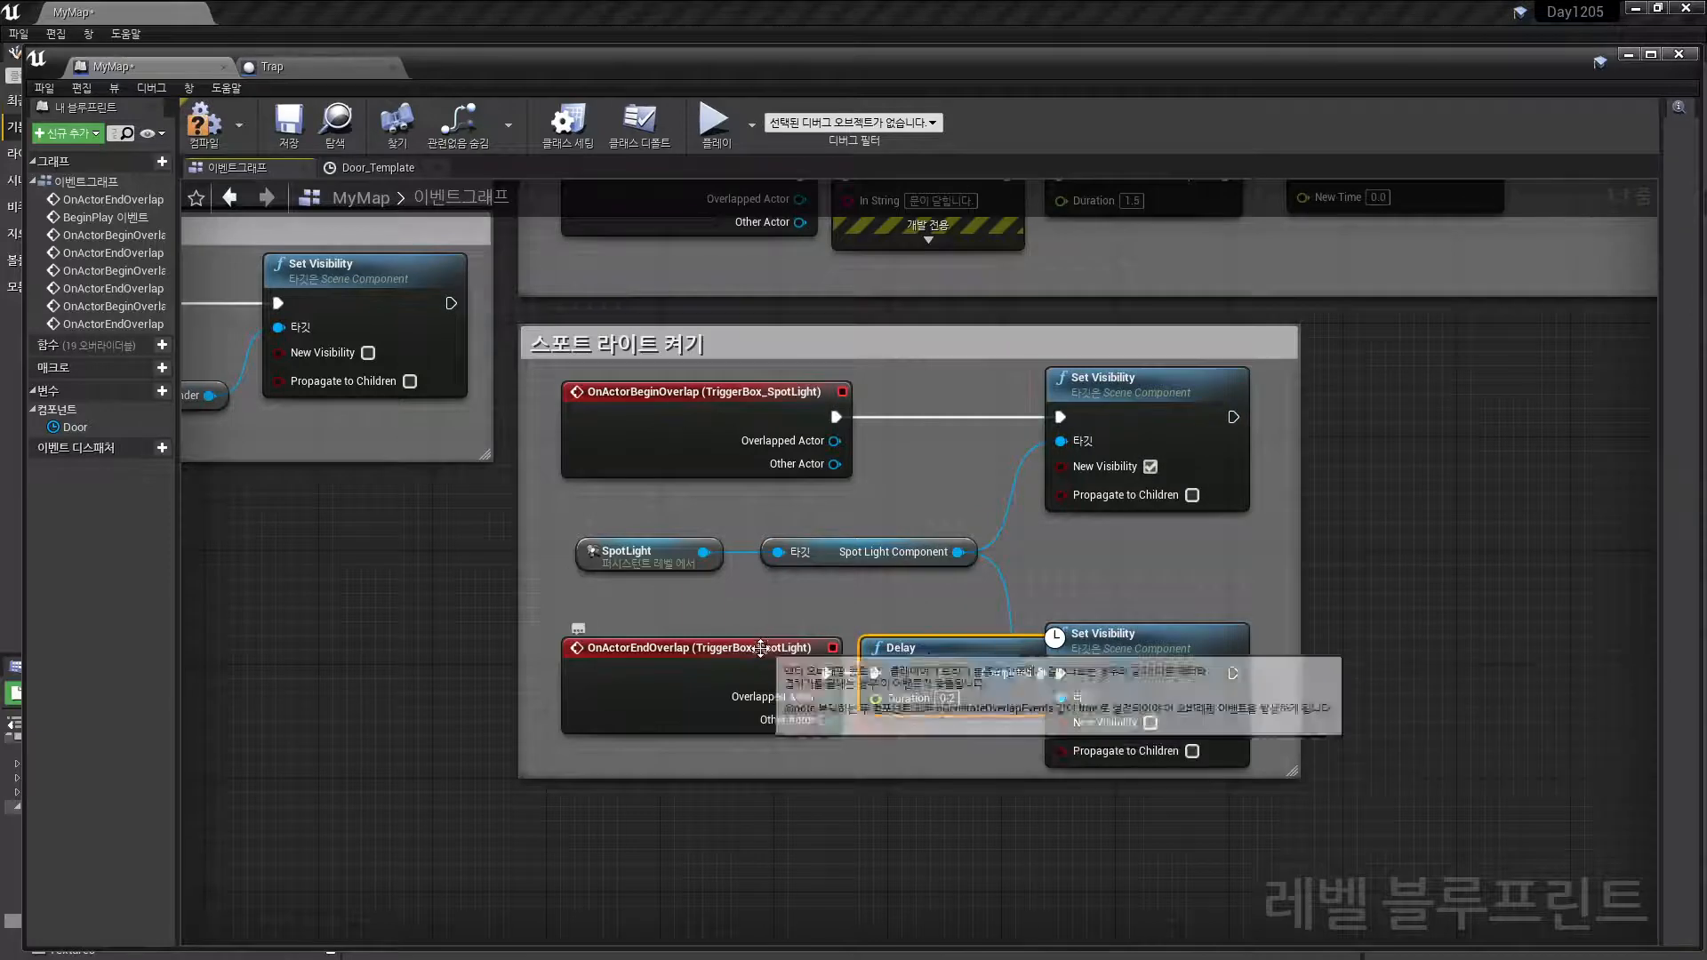
pyautogui.moveTo(1116, 649); pyautogui.dragTo(1131, 649)
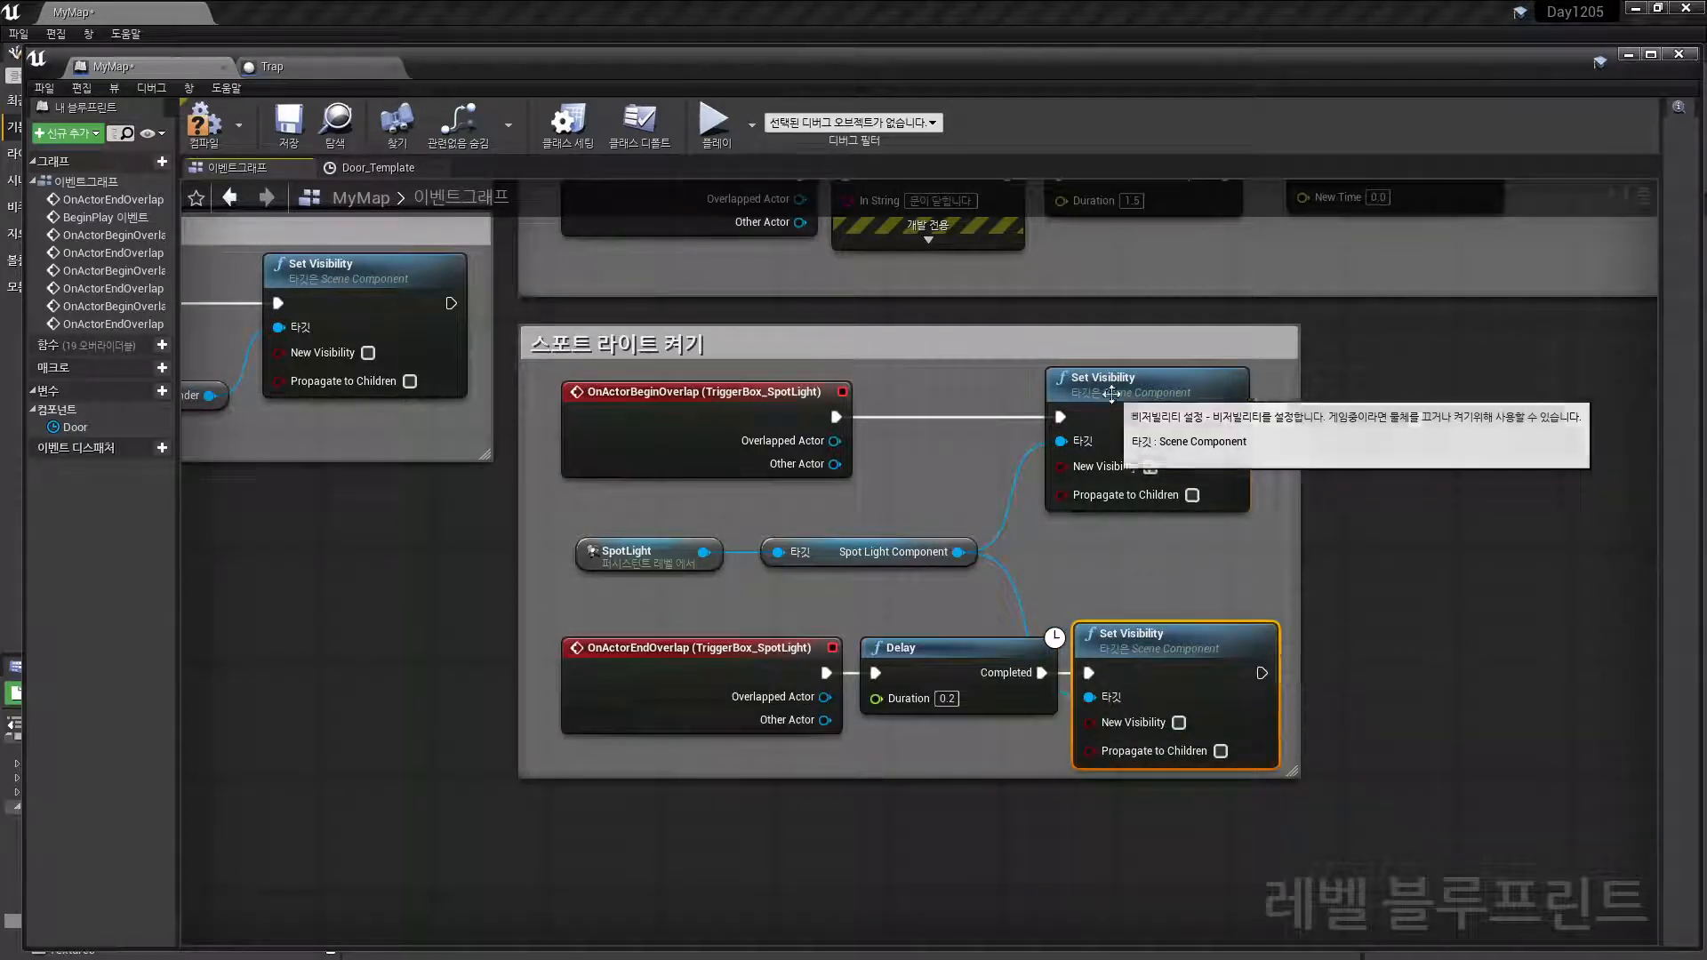
pyautogui.moveTo(1122, 378); pyautogui.dragTo(1150, 378)
# Set the Delay's Duration to 1.0, and compile and save the level blueprint
pyautogui.click(947, 699)
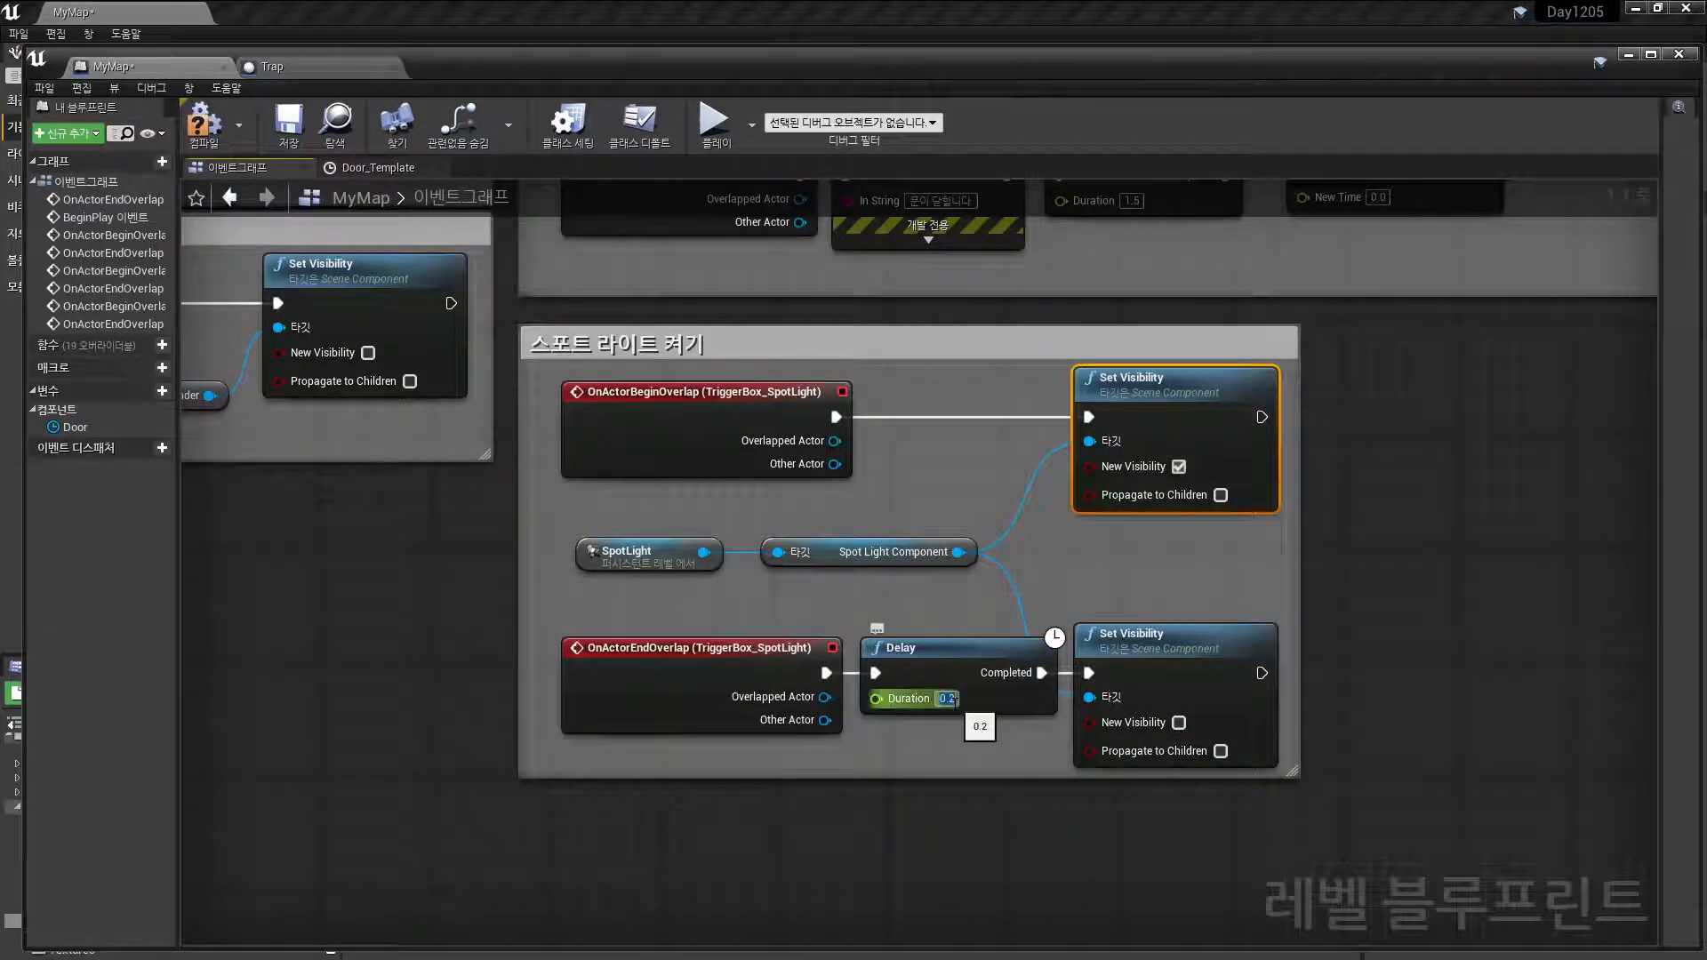
pyautogui.write('1')
pyautogui.press('Return')
pyautogui.click(203, 124)
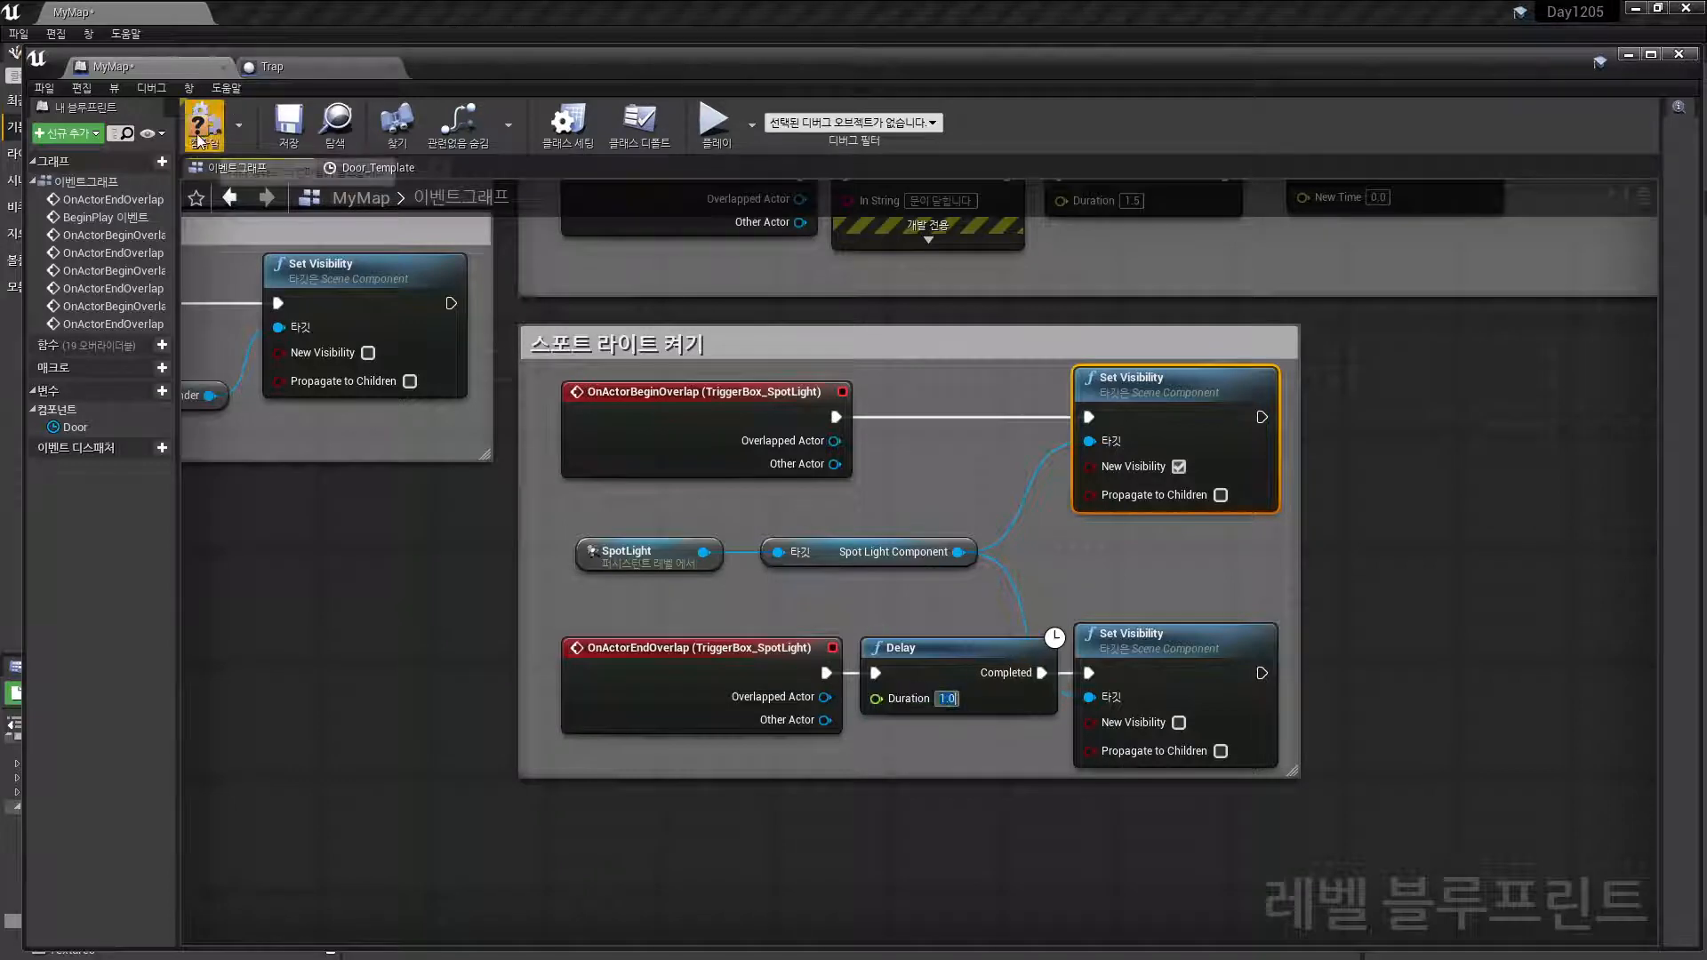
pyautogui.click(295, 131)
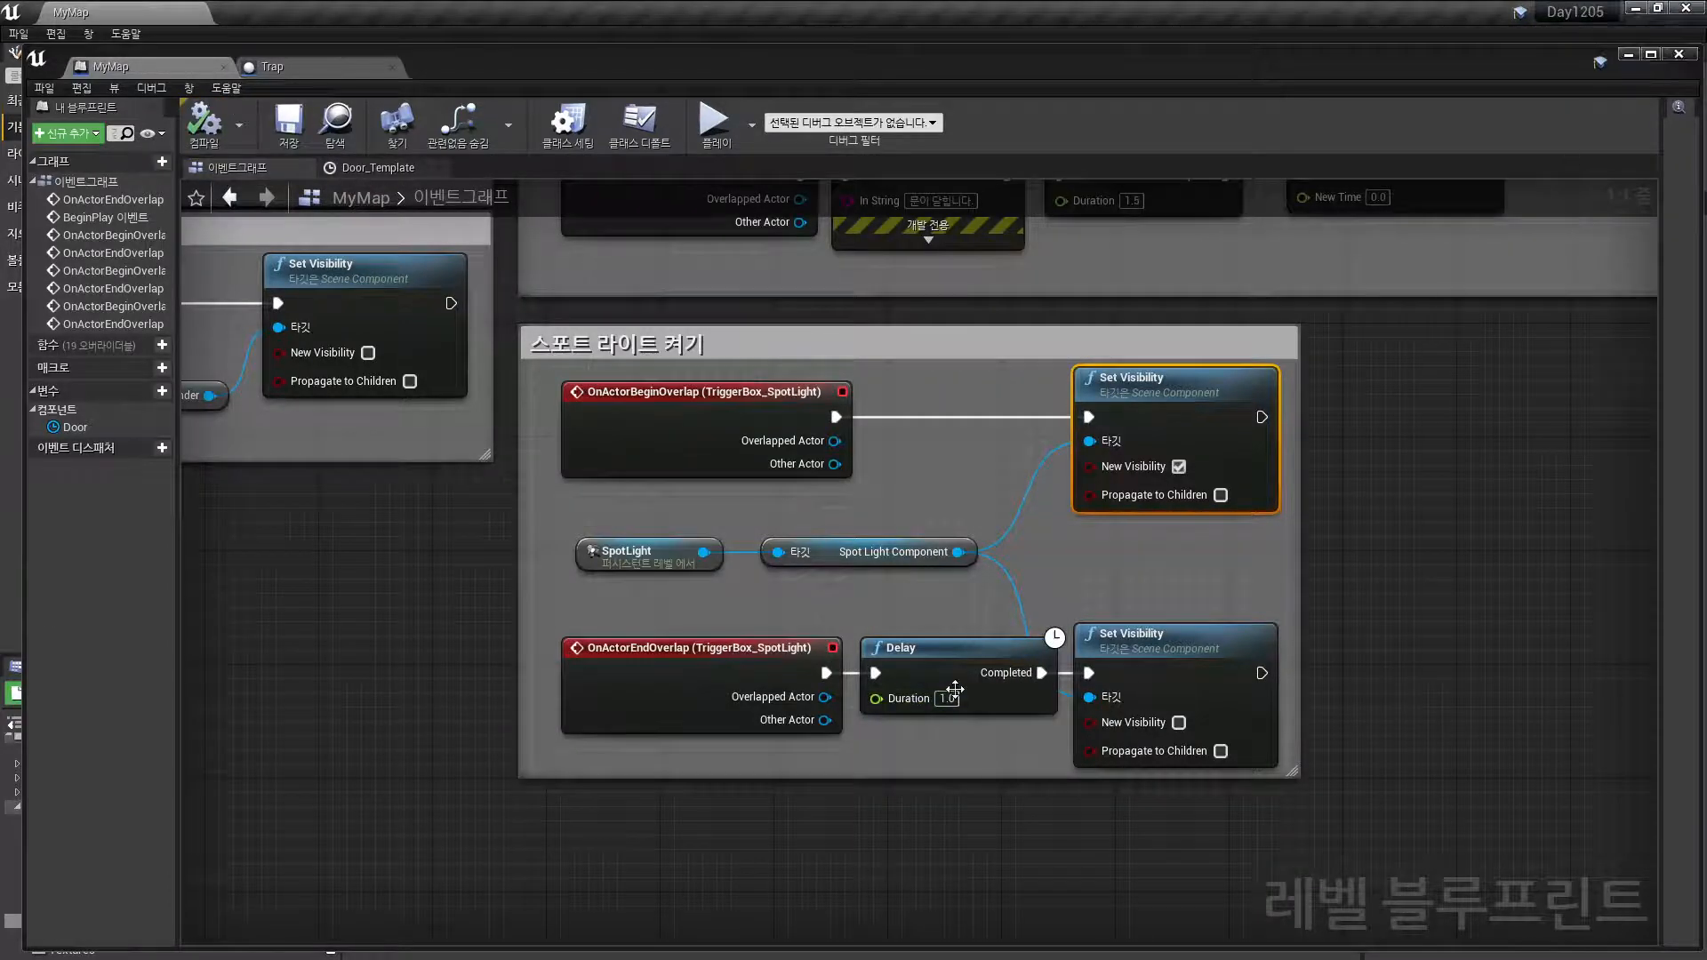
# Set the Delay's Duration to 3.0, and compile and save the level blueprint
pyautogui.click(951, 698)
pyautogui.write('3')
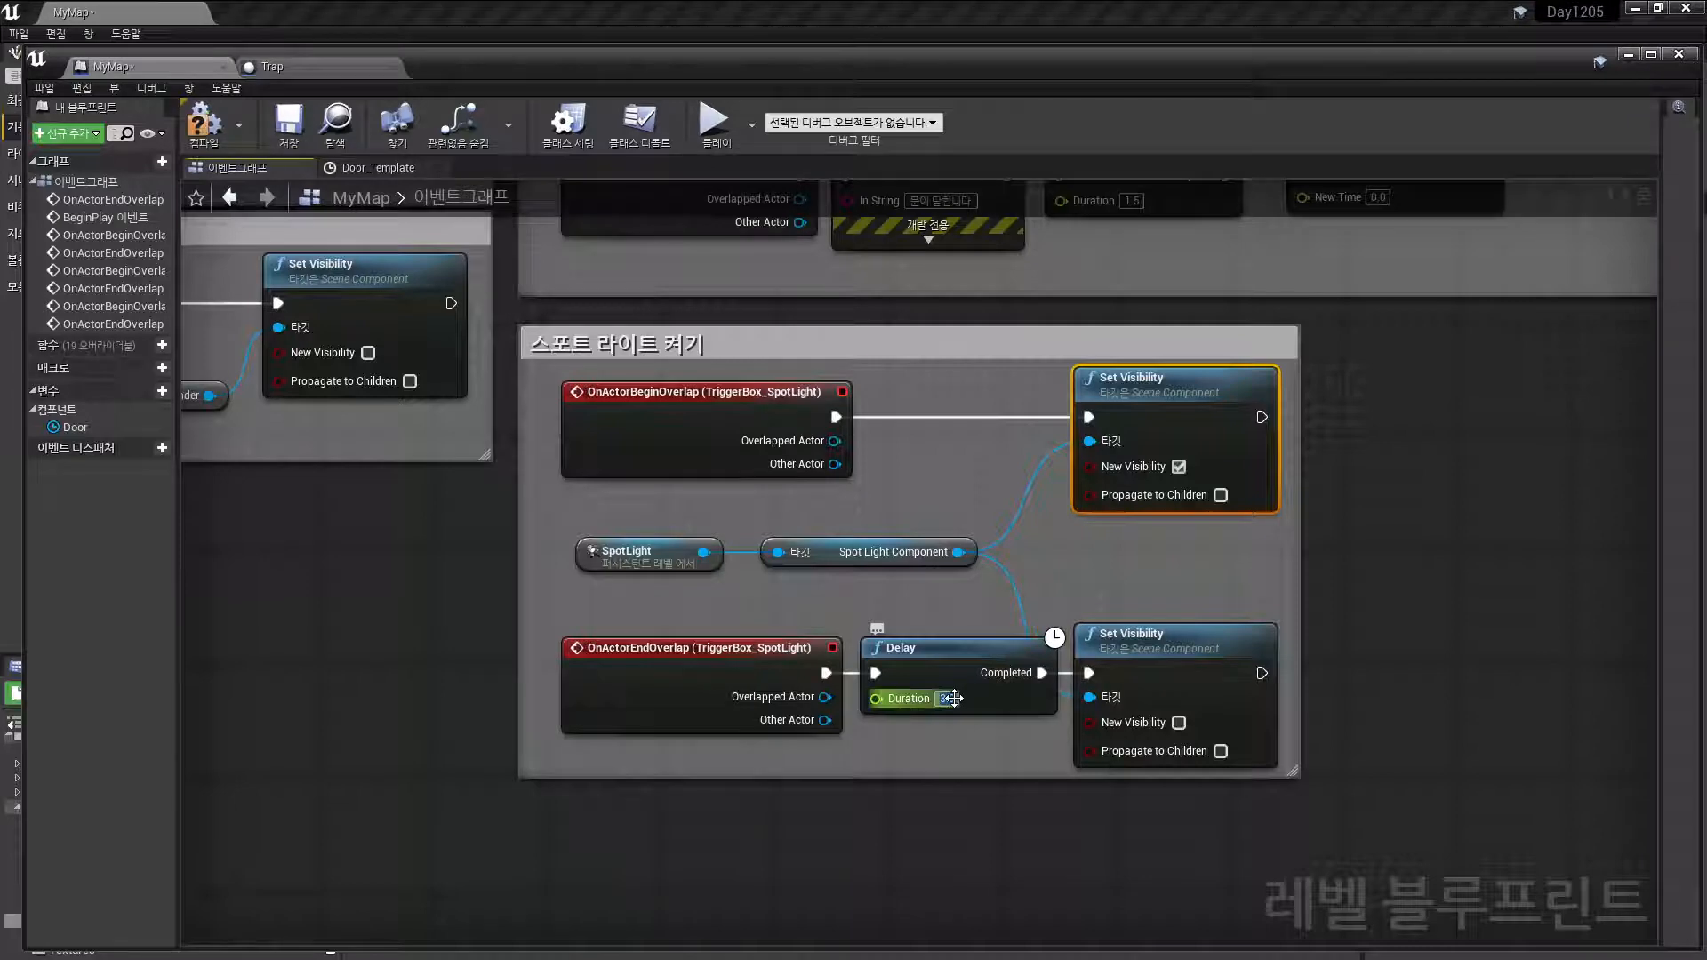
pyautogui.press('Return')
pyautogui.click(203, 125)
pyautogui.click(289, 124)
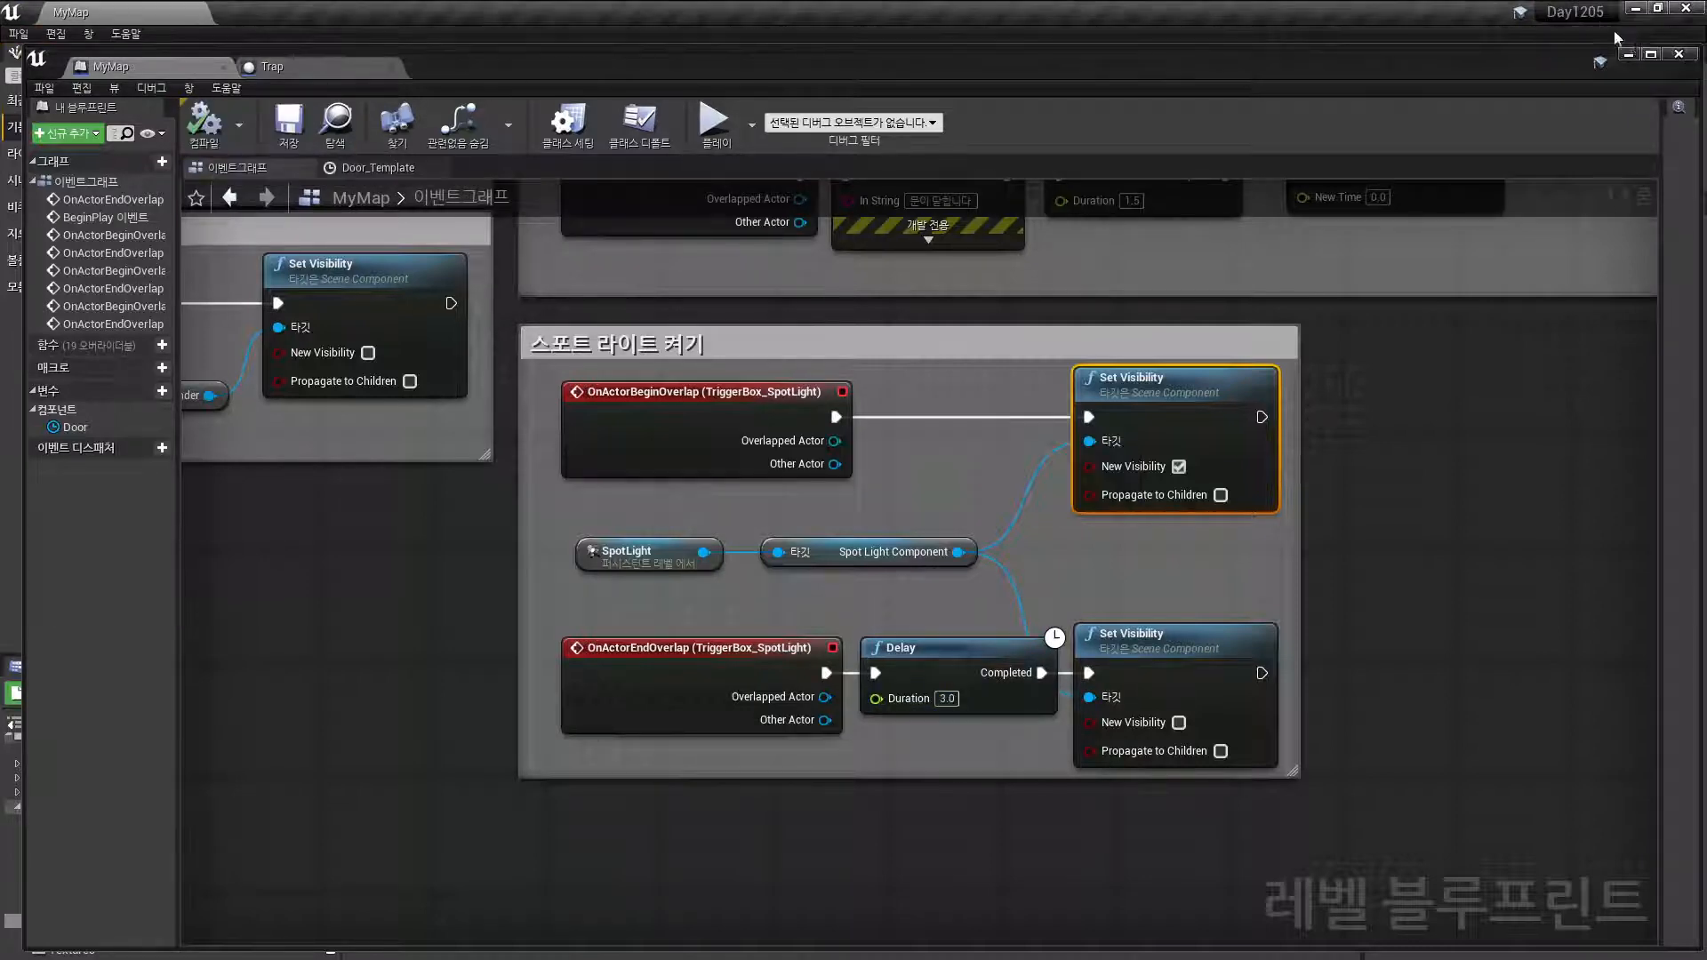
# Play the level, enter and leave the table's trigger box to check the delayed SpotLight switch-off, and end the play session
pyautogui.click(1628, 54)
pyautogui.click(1003, 71)
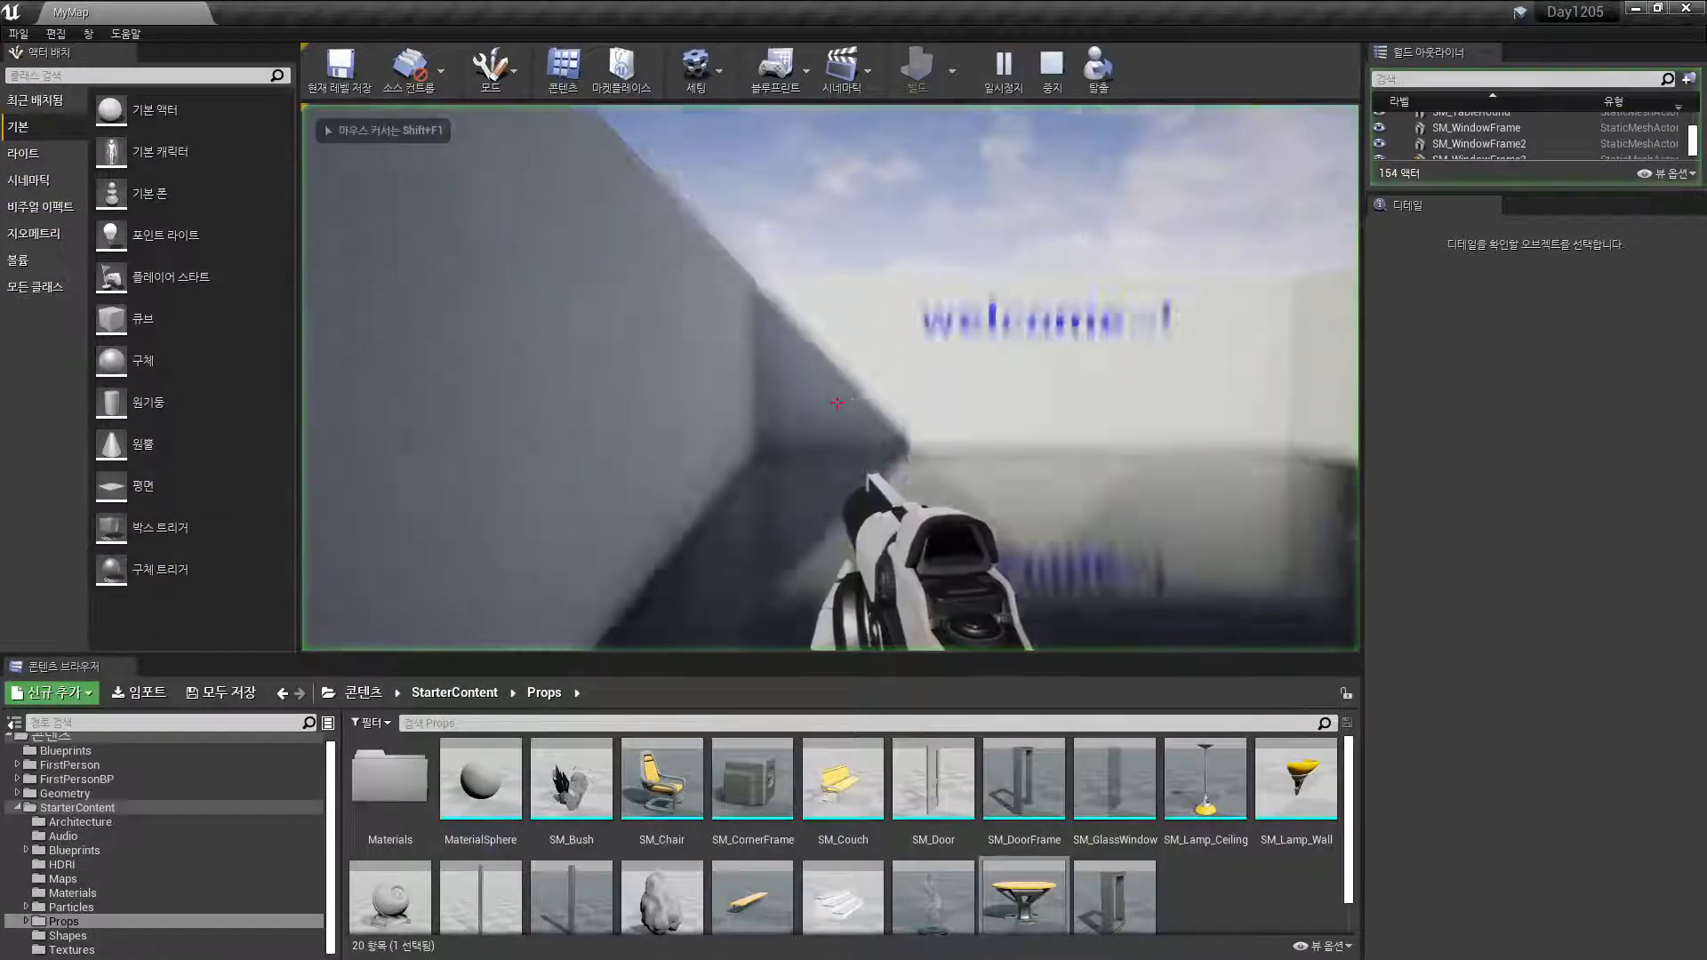
pyautogui.press('w')
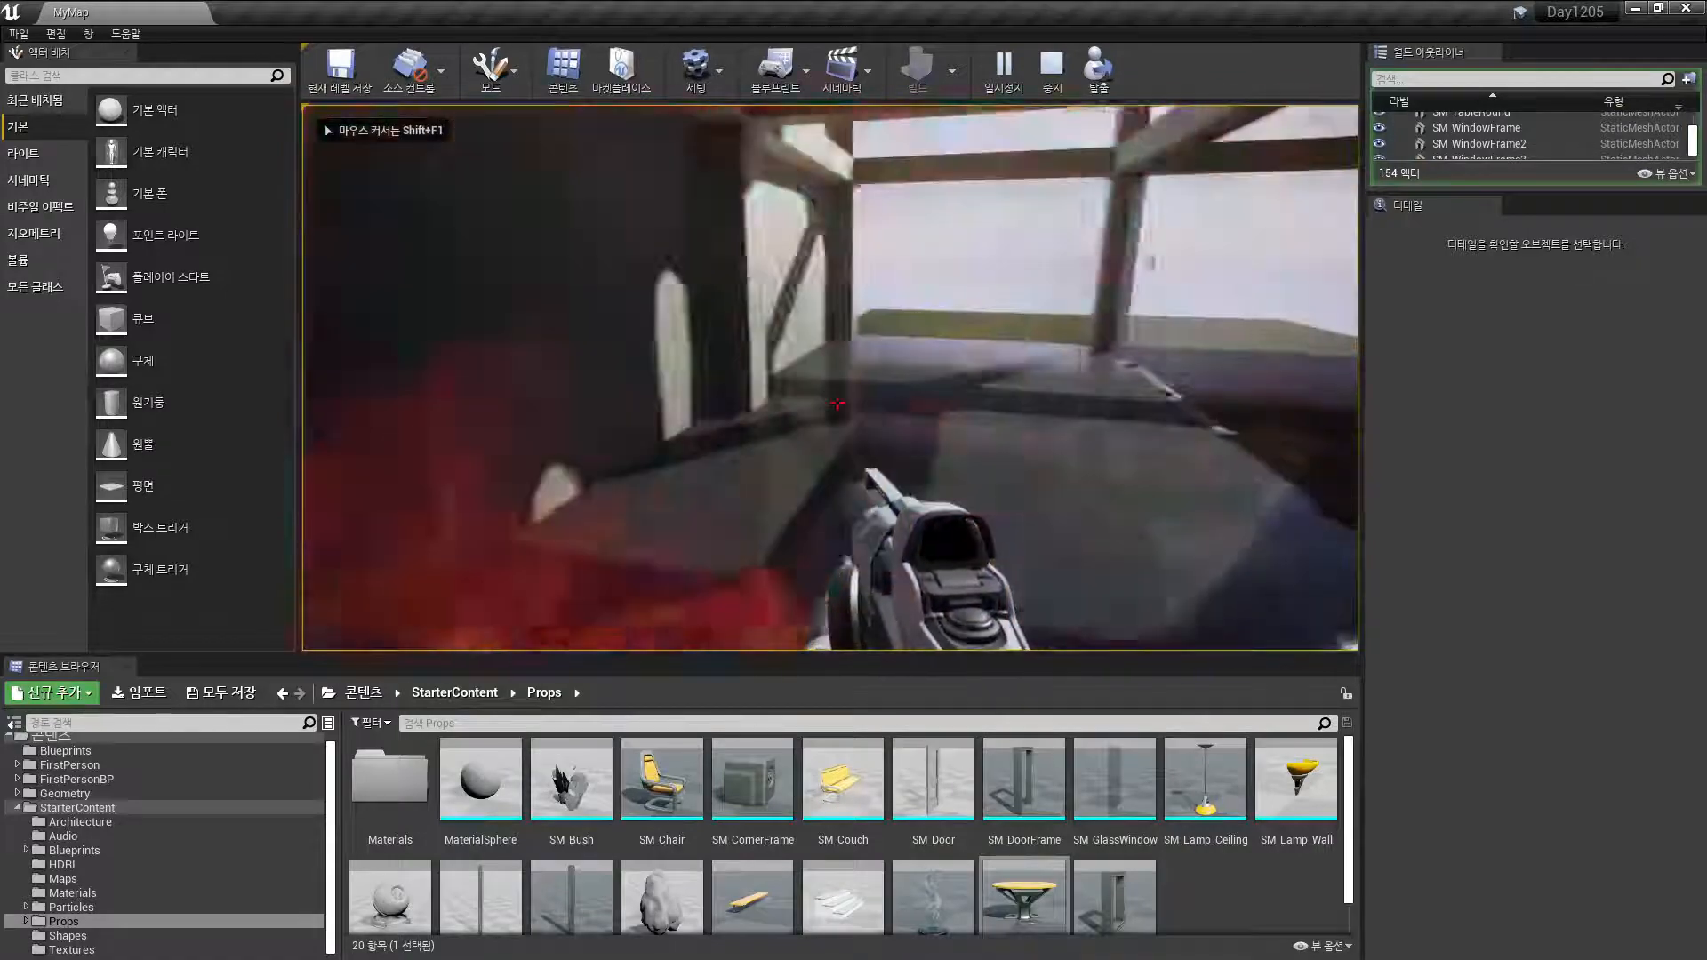
pyautogui.press('w')
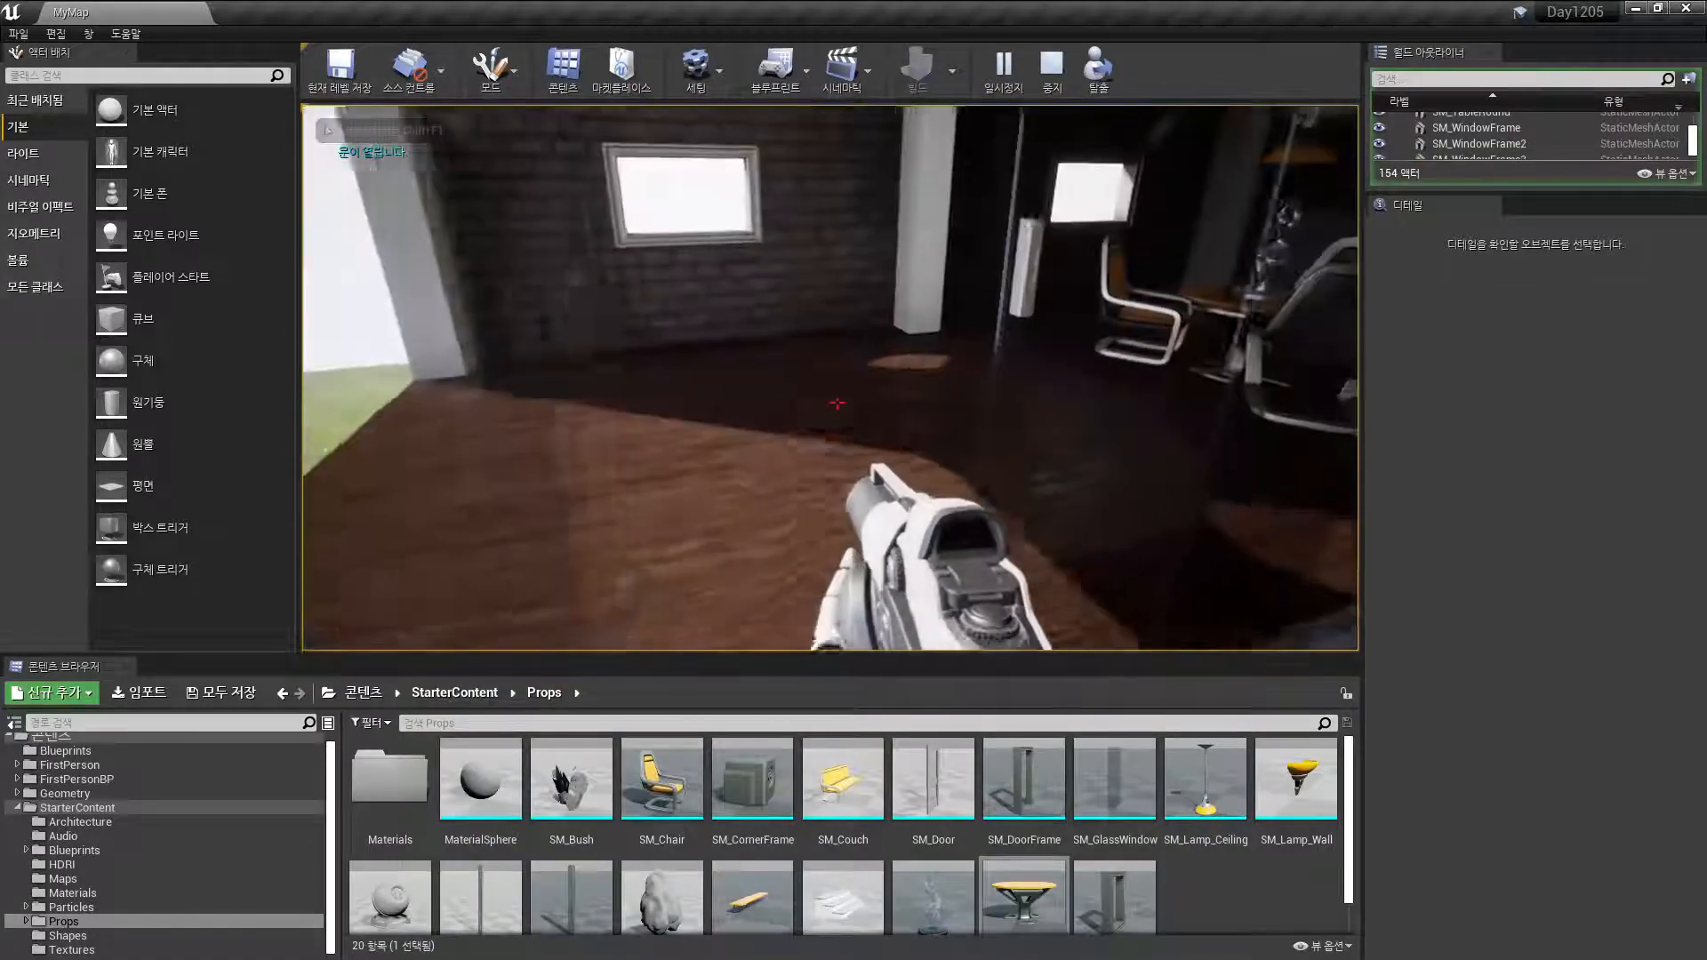
pyautogui.press('w')
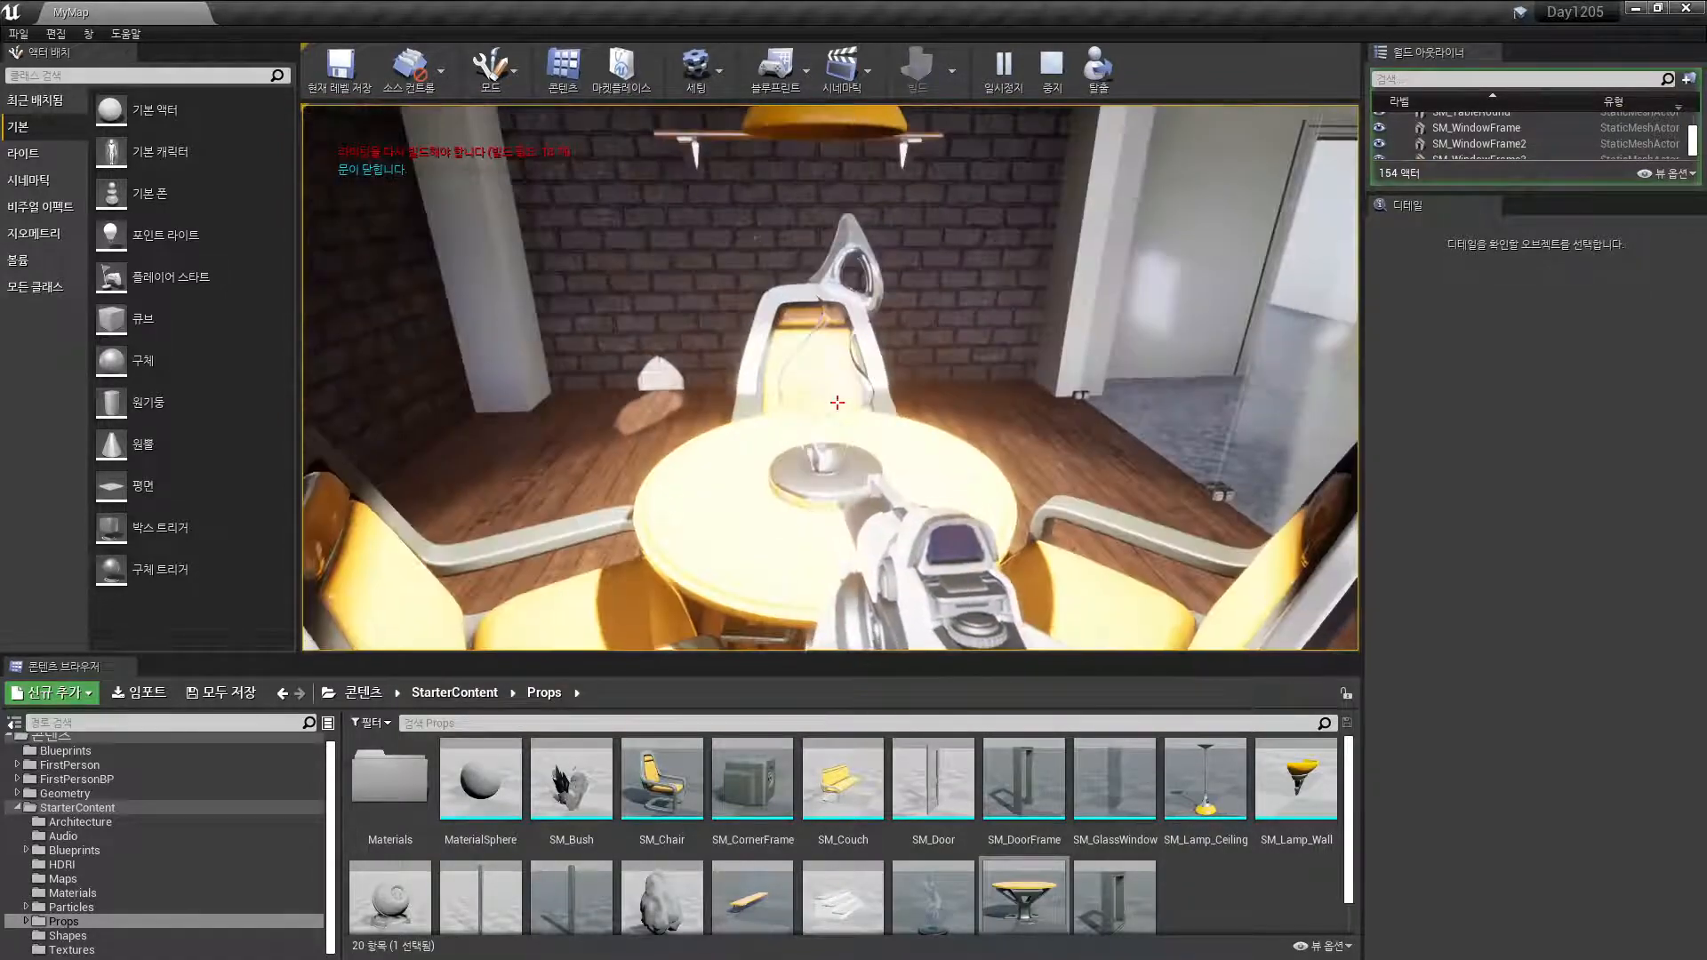
pyautogui.press('s')
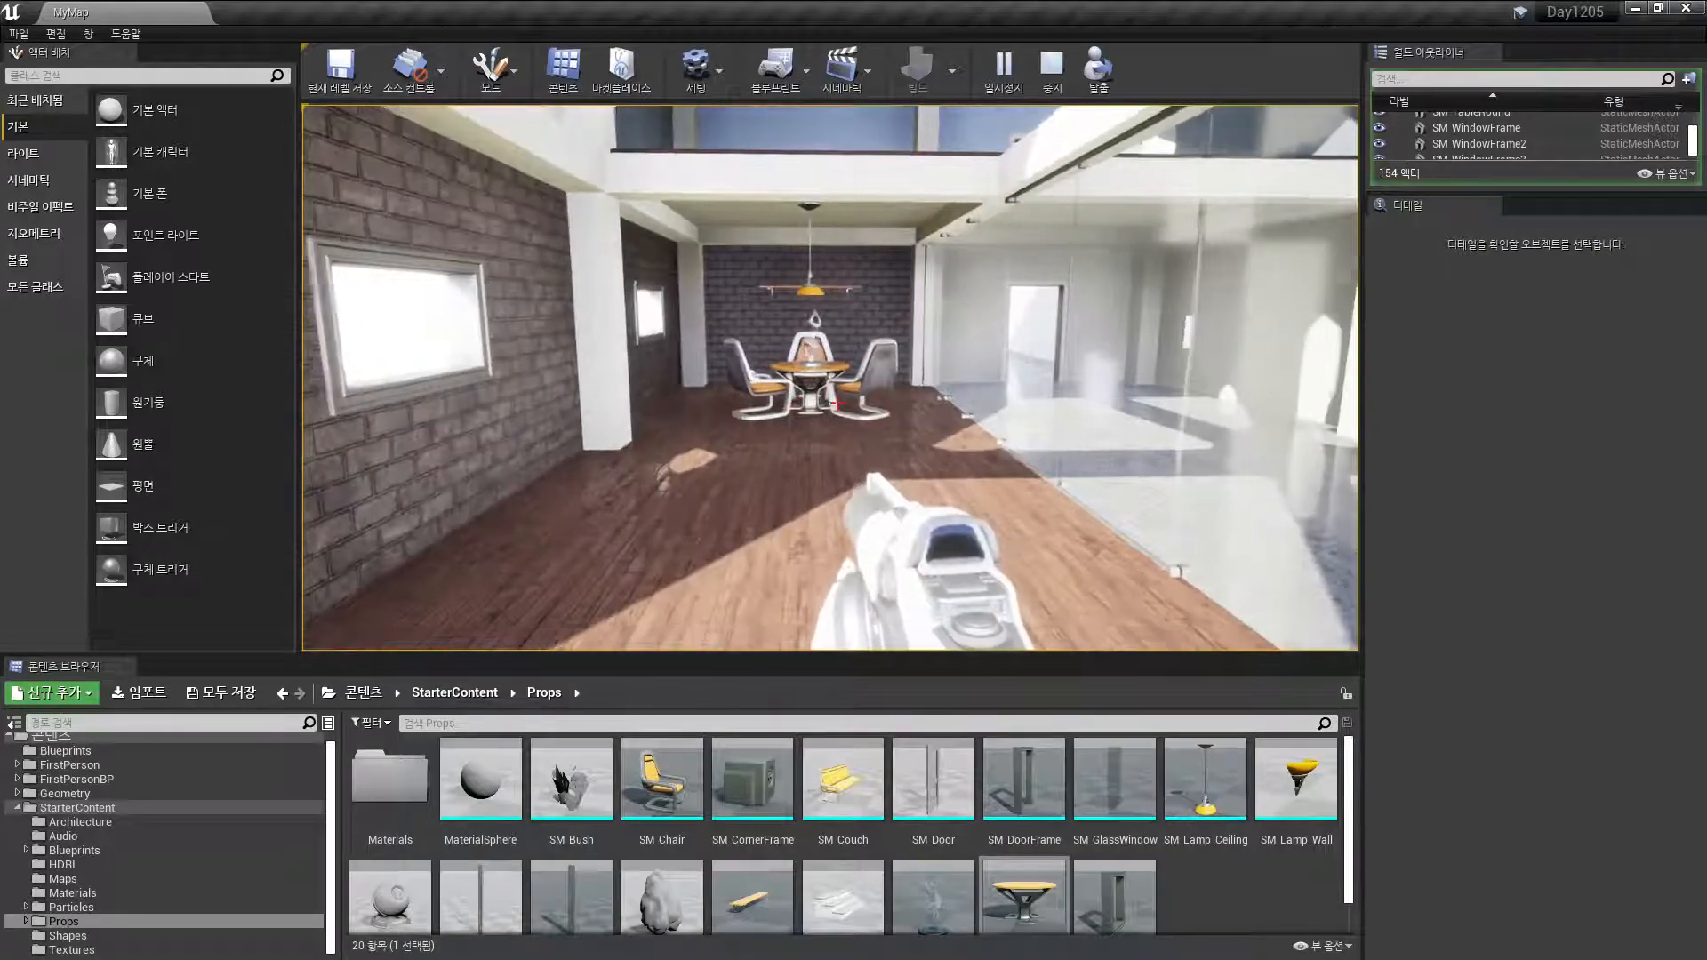
pyautogui.press('w')
pyautogui.press('s')
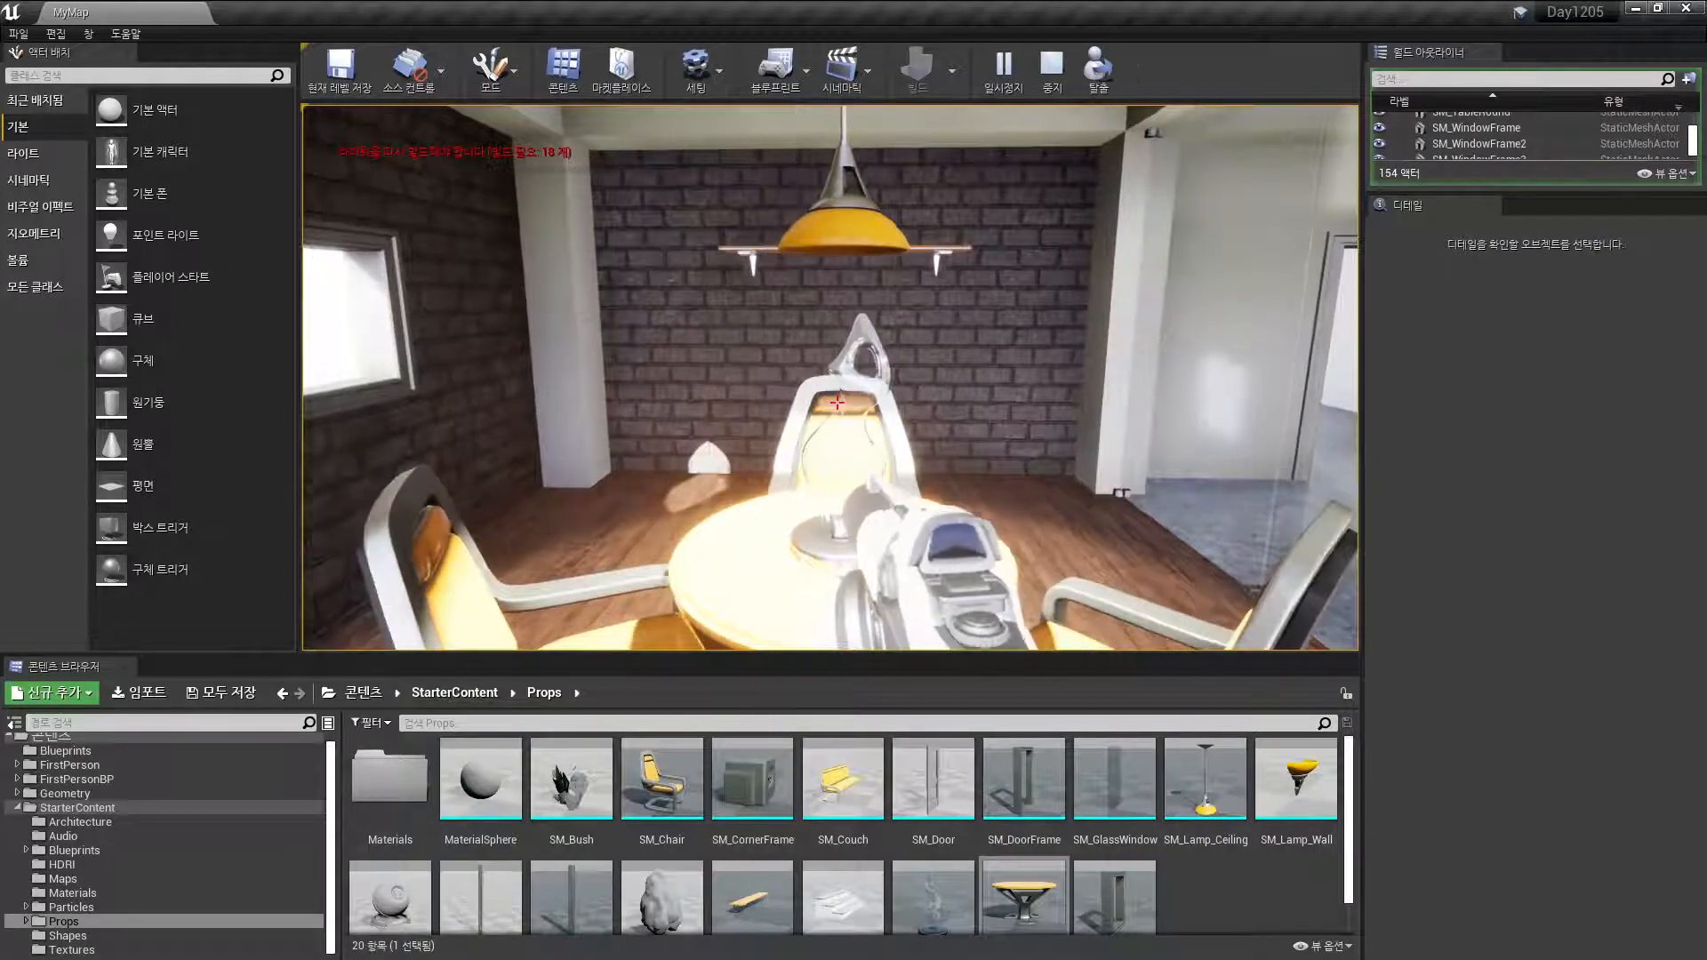
pyautogui.press('s')
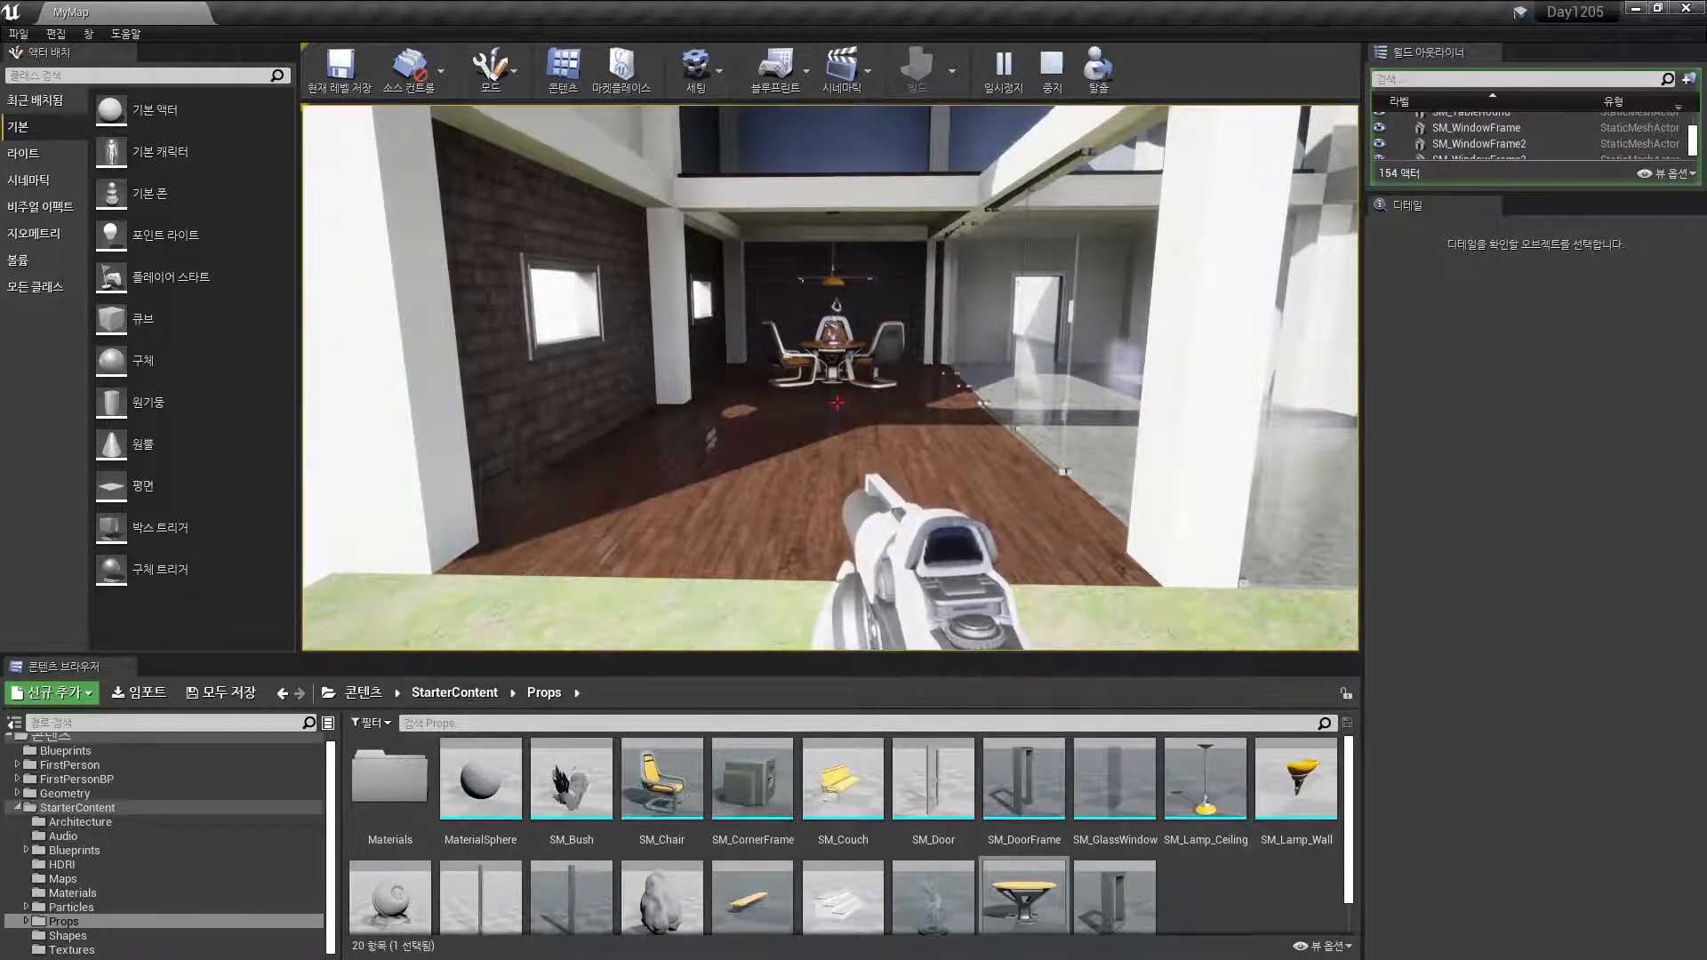
pyautogui.press('Escape')
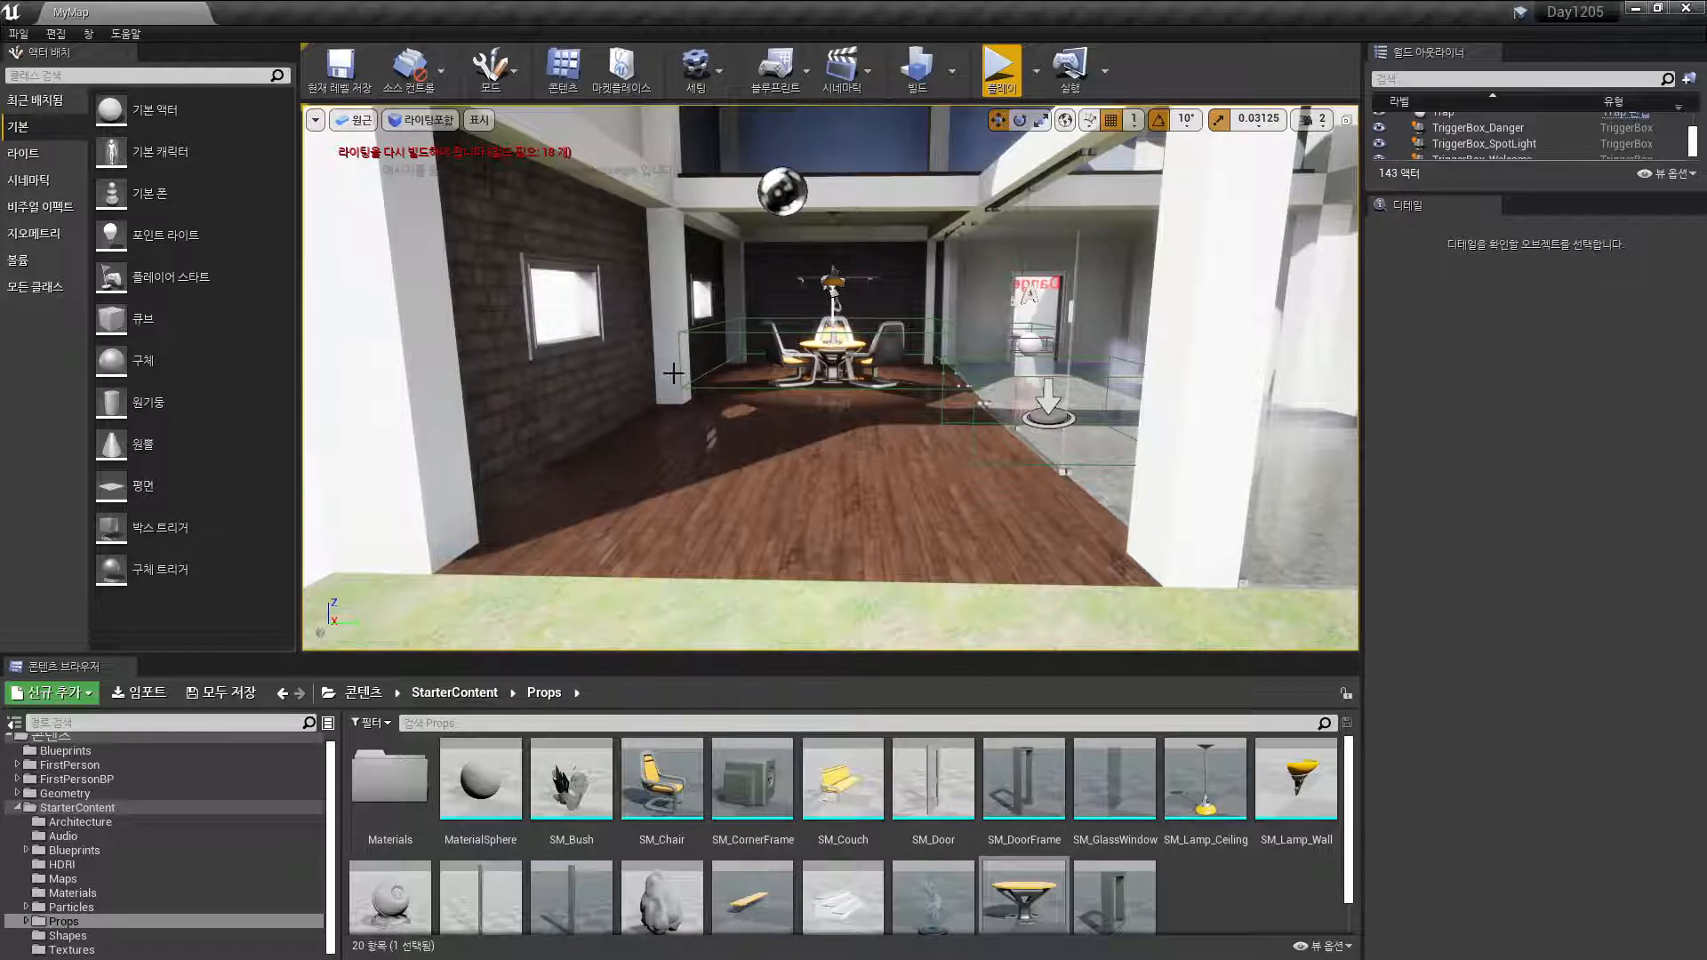
# Select the ceiling lamp's SpotLight in the level and set its mobility to Movable (무버블)
pyautogui.scroll(6, 834, 249)
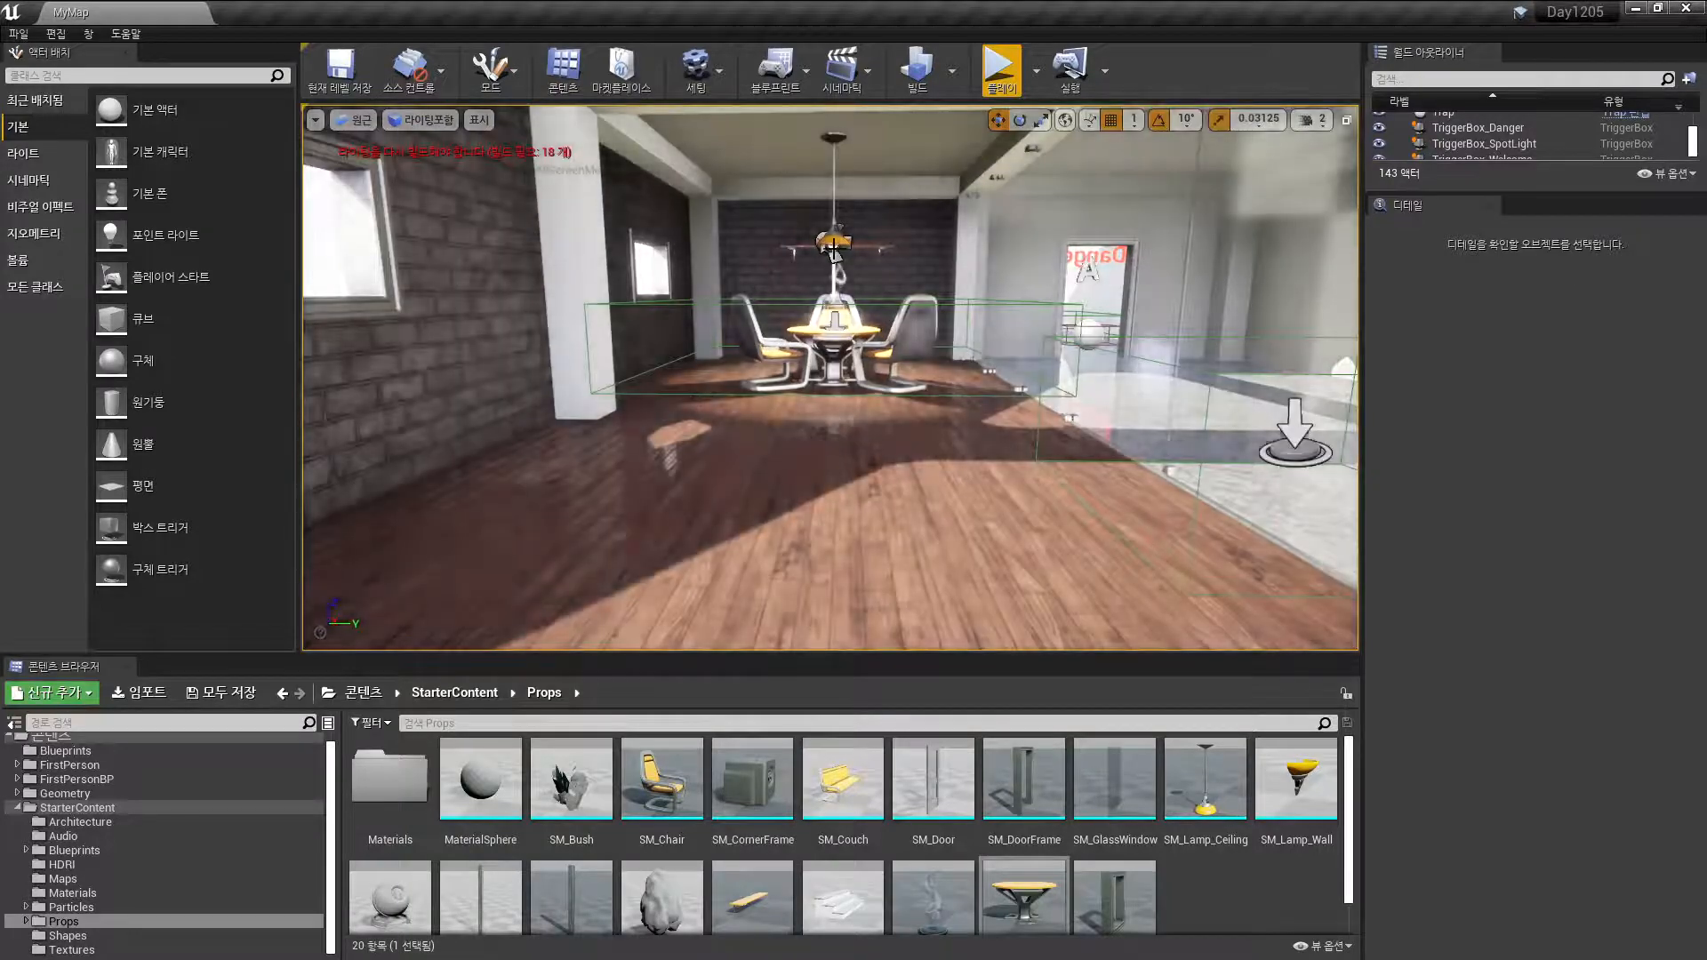
pyautogui.click(834, 249)
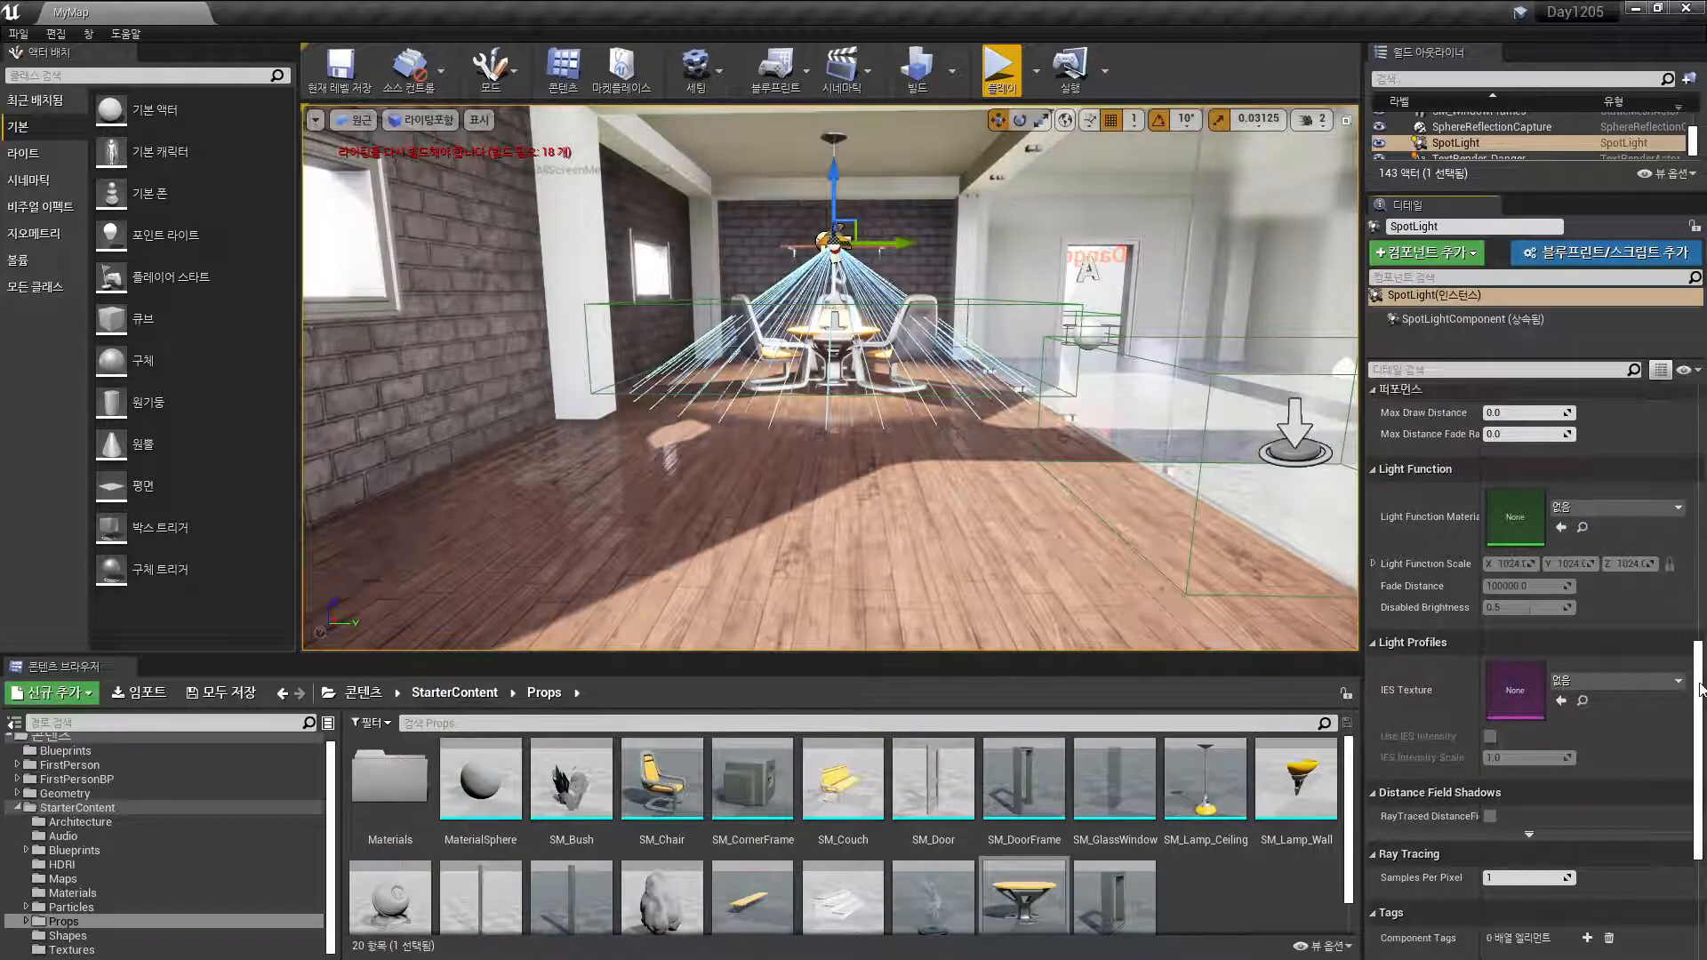
pyautogui.moveTo(1699, 688); pyautogui.dragTo(1699, 431)
pyautogui.click(1646, 481)
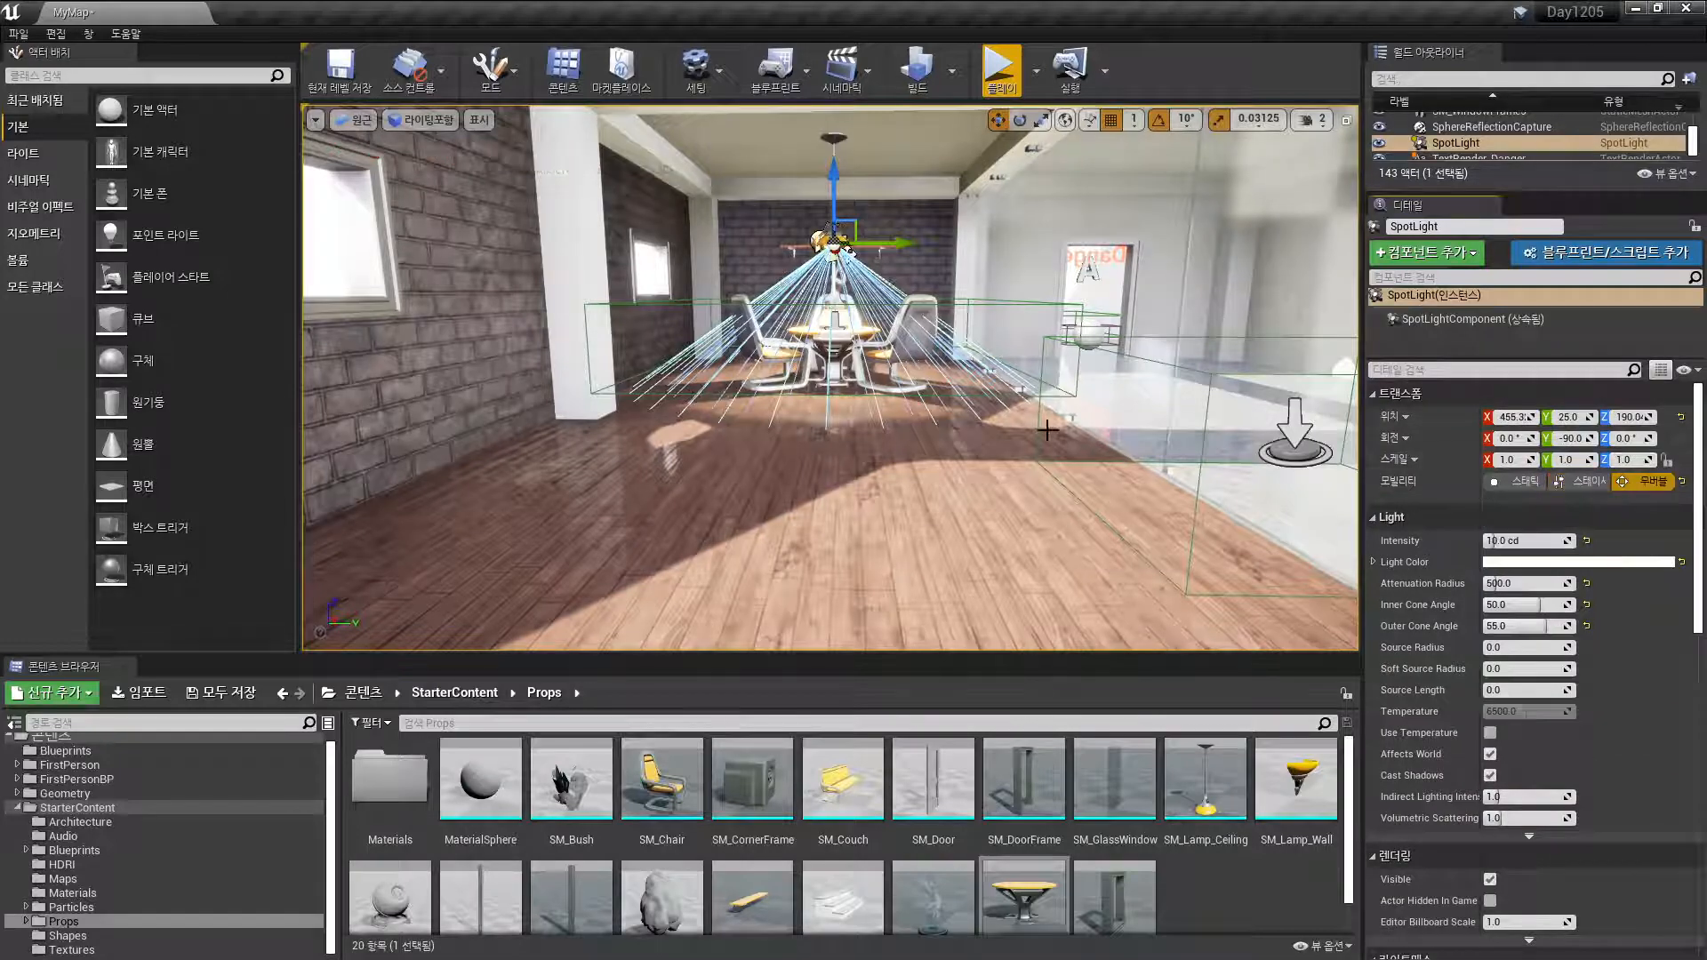
# Try the ceiling lamp SpotLight's mobility as Stationary and as Static (스태틱), and leave it on Stationary
pyautogui.scroll(5, 939, 406)
pyautogui.moveTo(939, 406); pyautogui.dragTo(919, 402, button='right')
pyautogui.click(1579, 480)
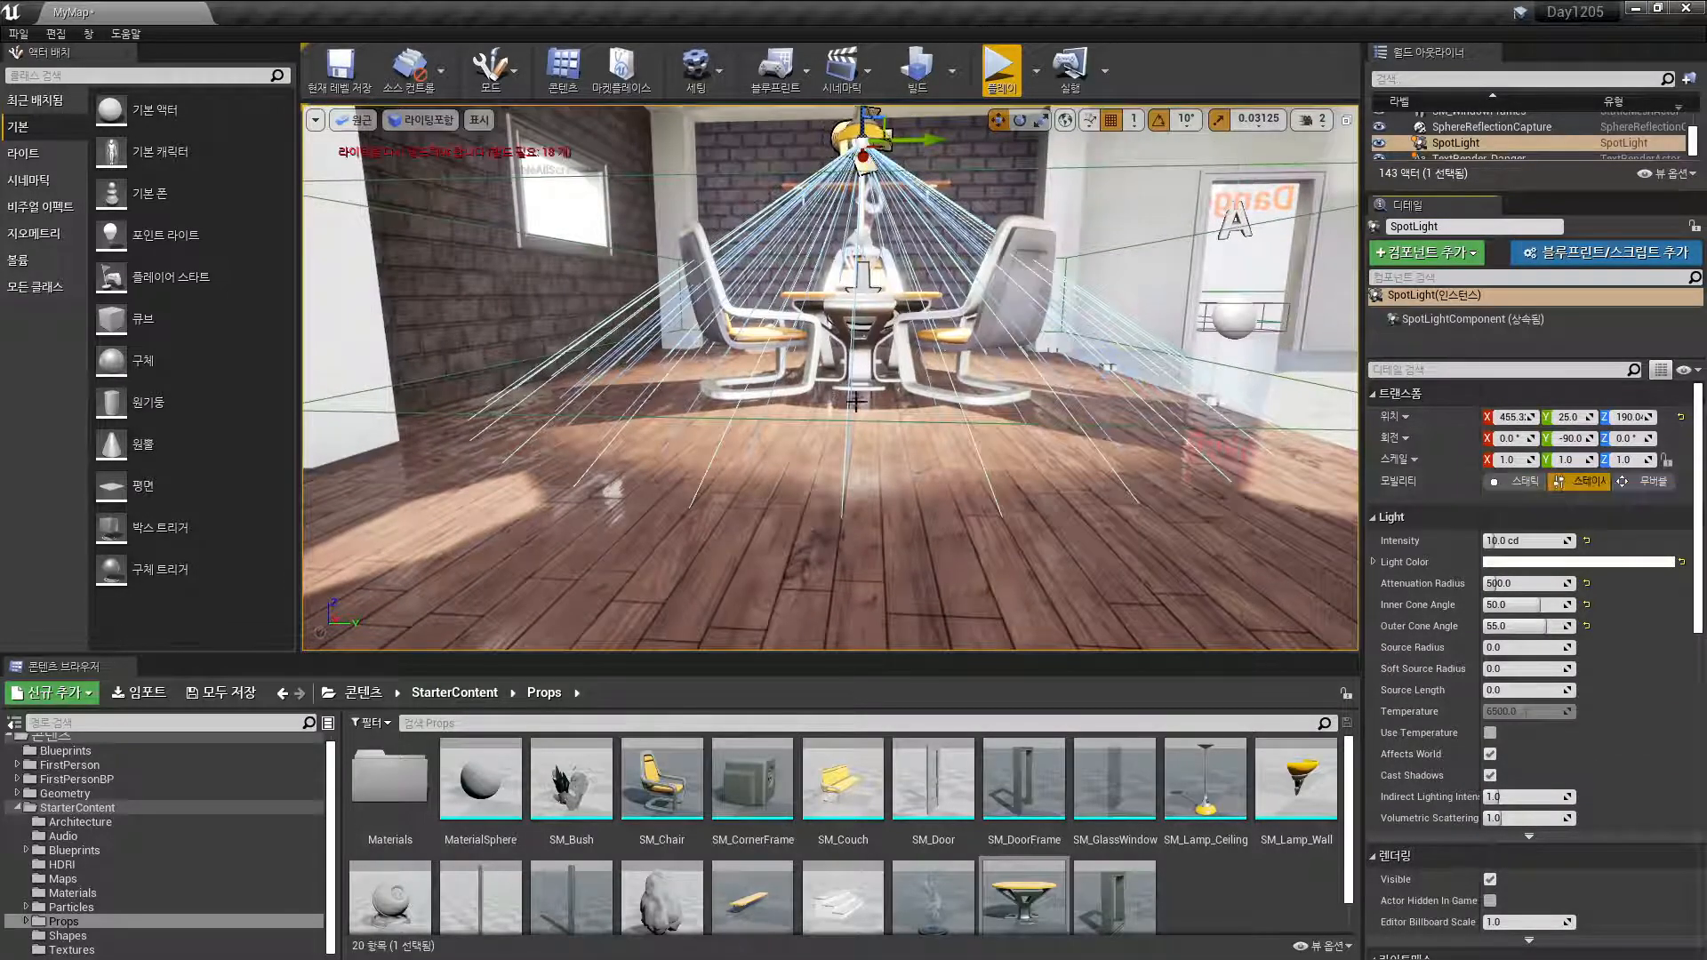
pyautogui.press('e')
pyautogui.moveTo(924, 391); pyautogui.dragTo(921, 426, button='right')
pyautogui.click(1517, 485)
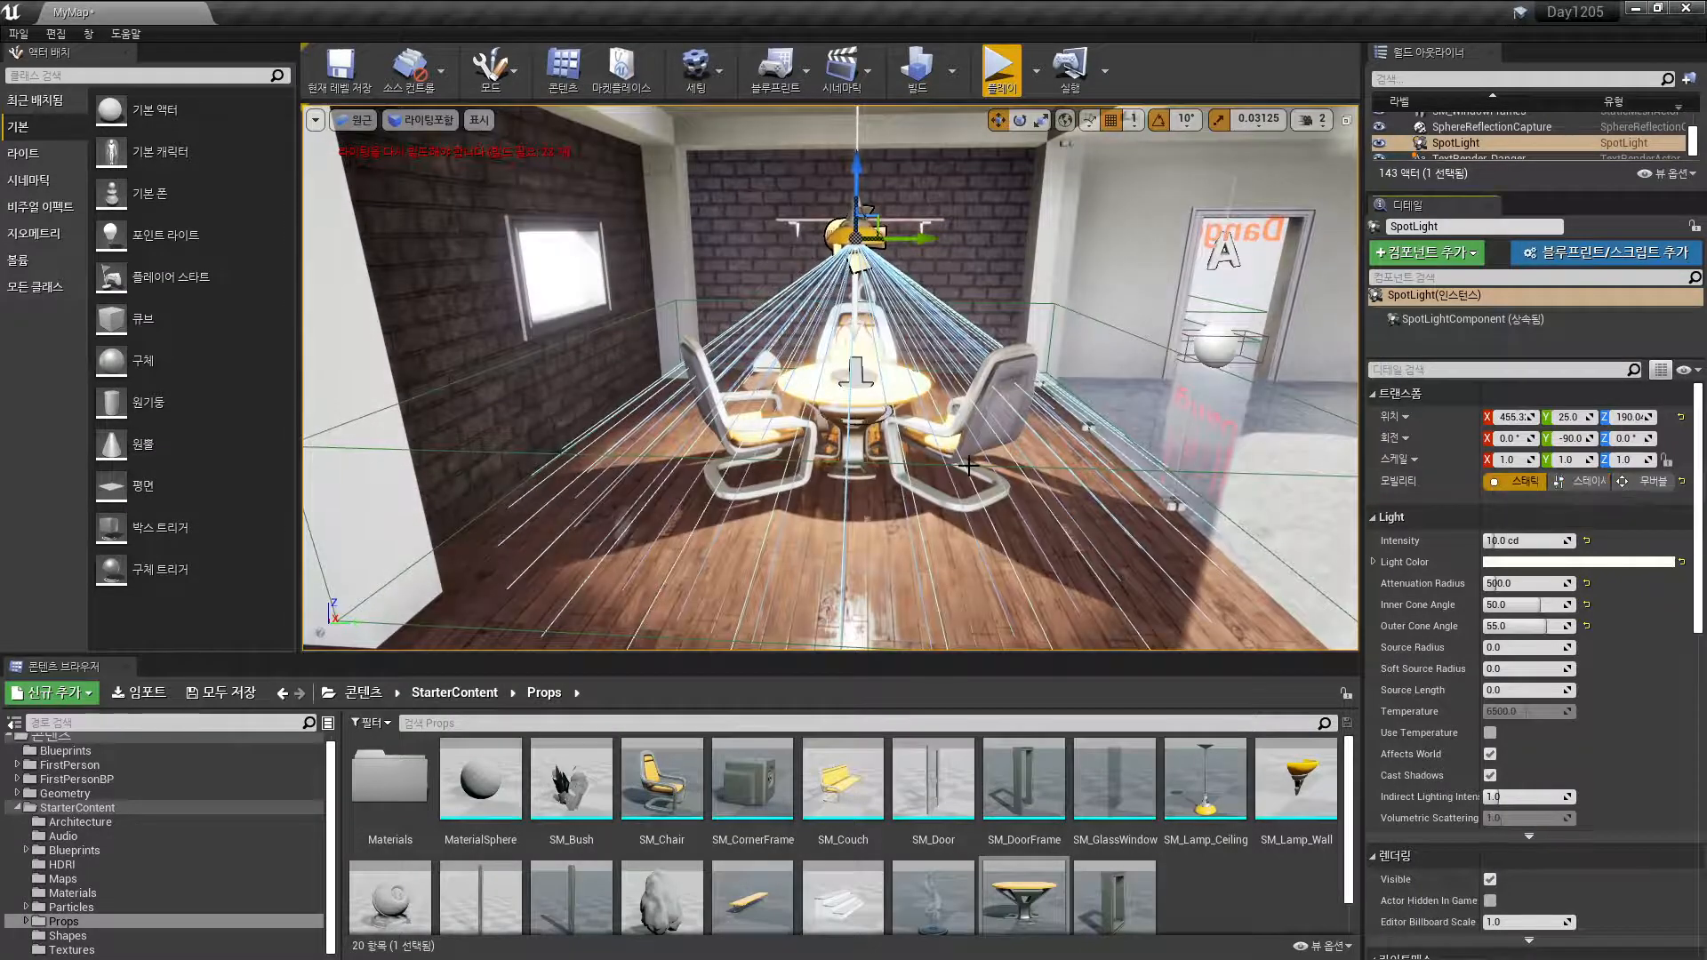
pyautogui.click(1582, 486)
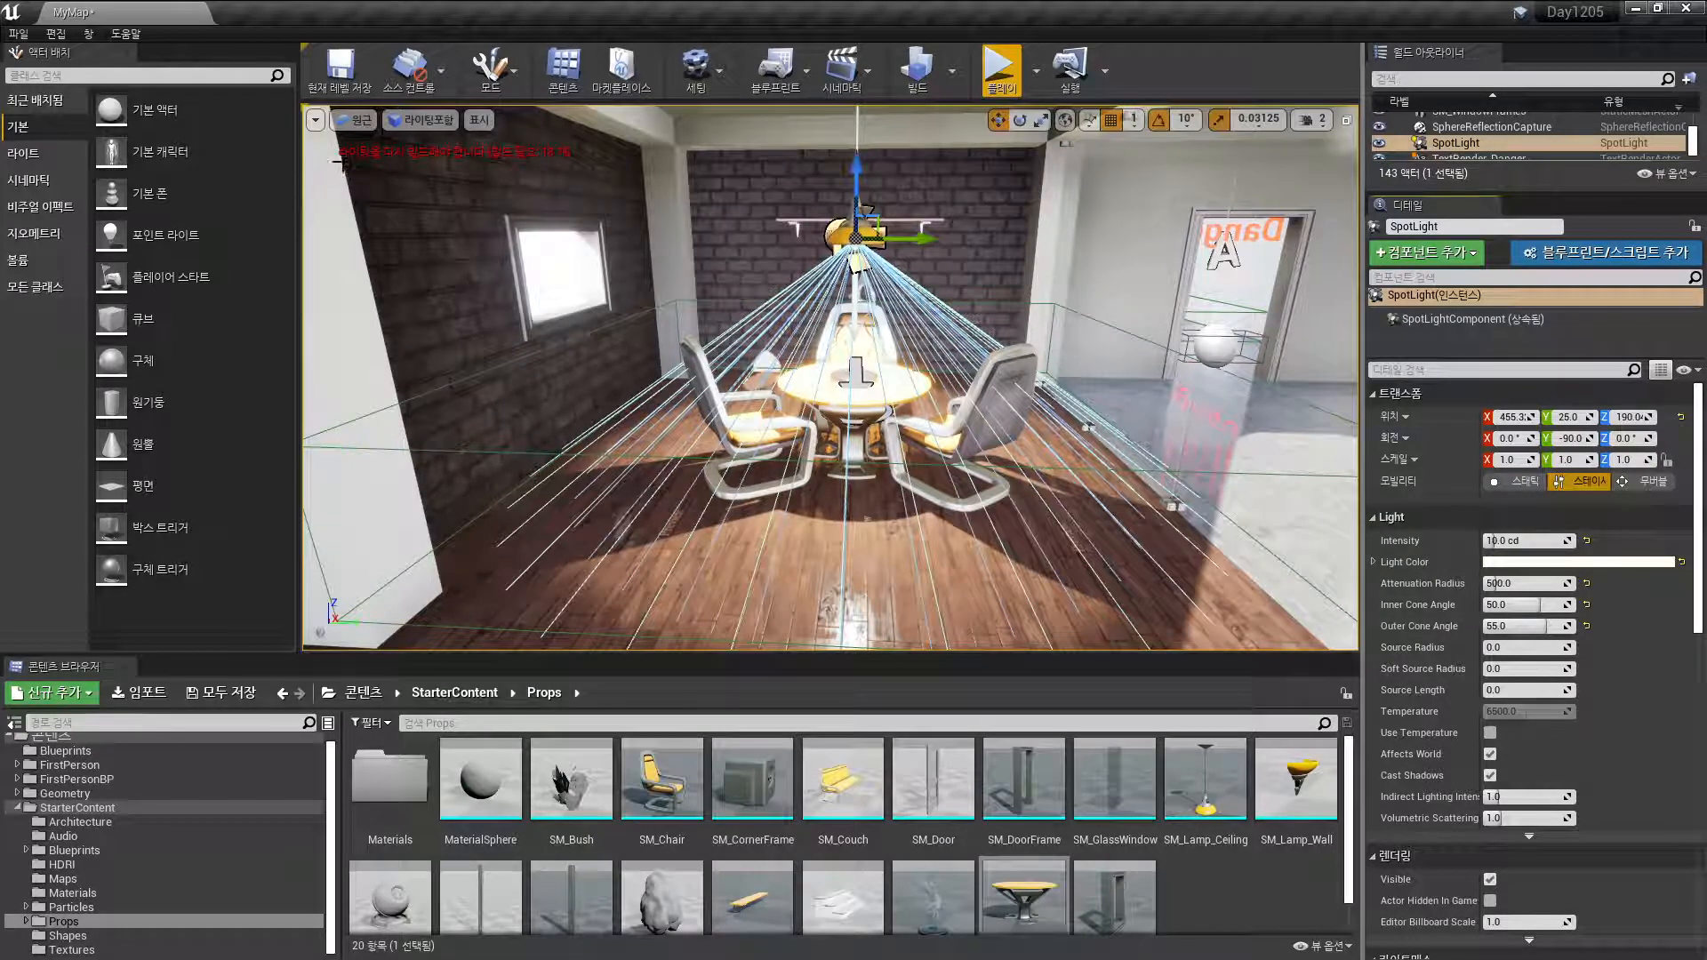
# Play the level with the Stationary SpotLight, walk into the table's trigger box to check the light, and end the play session
pyautogui.click(998, 69)
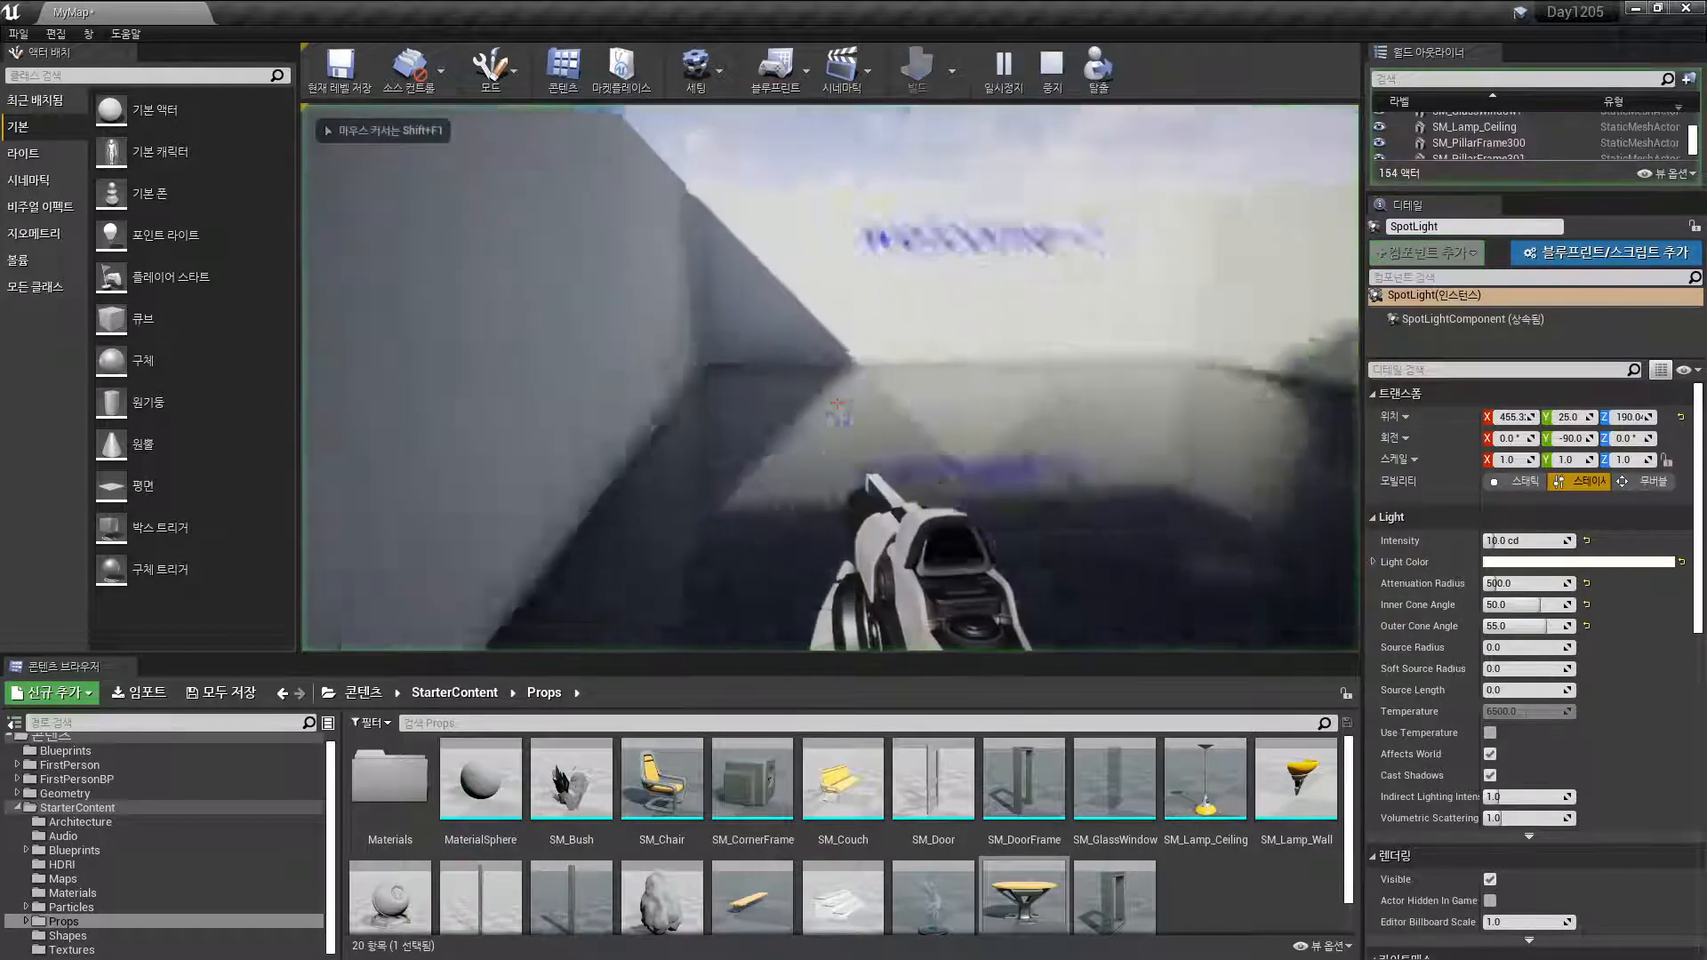
pyautogui.press('w')
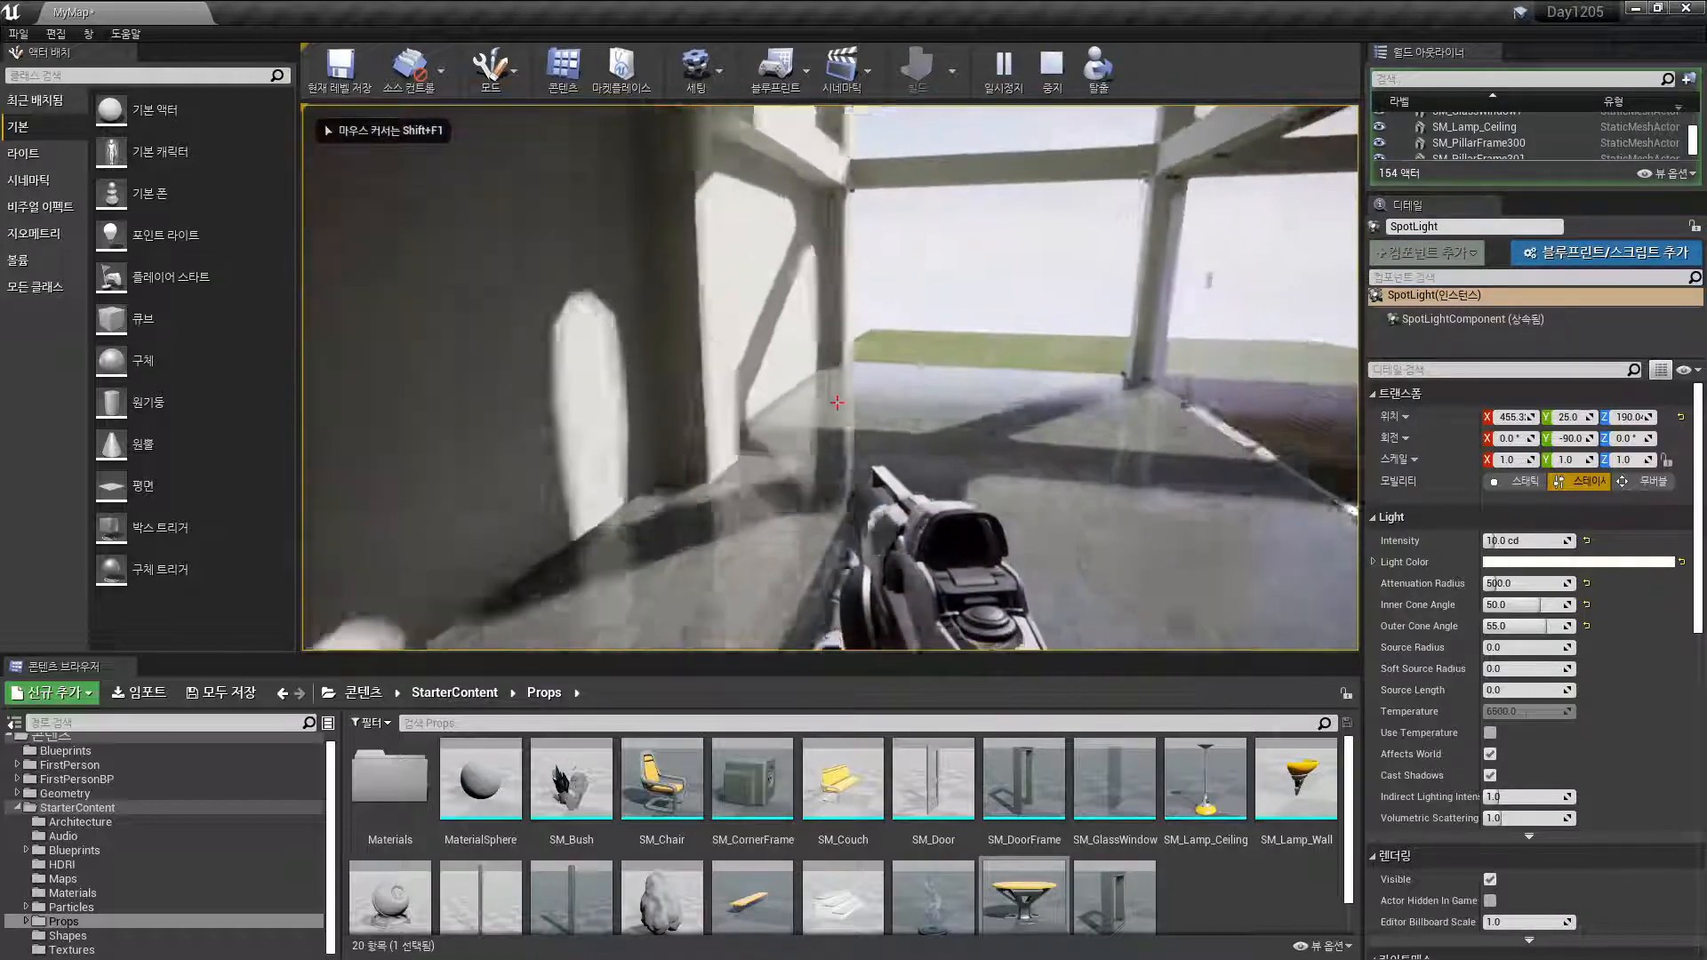
pyautogui.press('w')
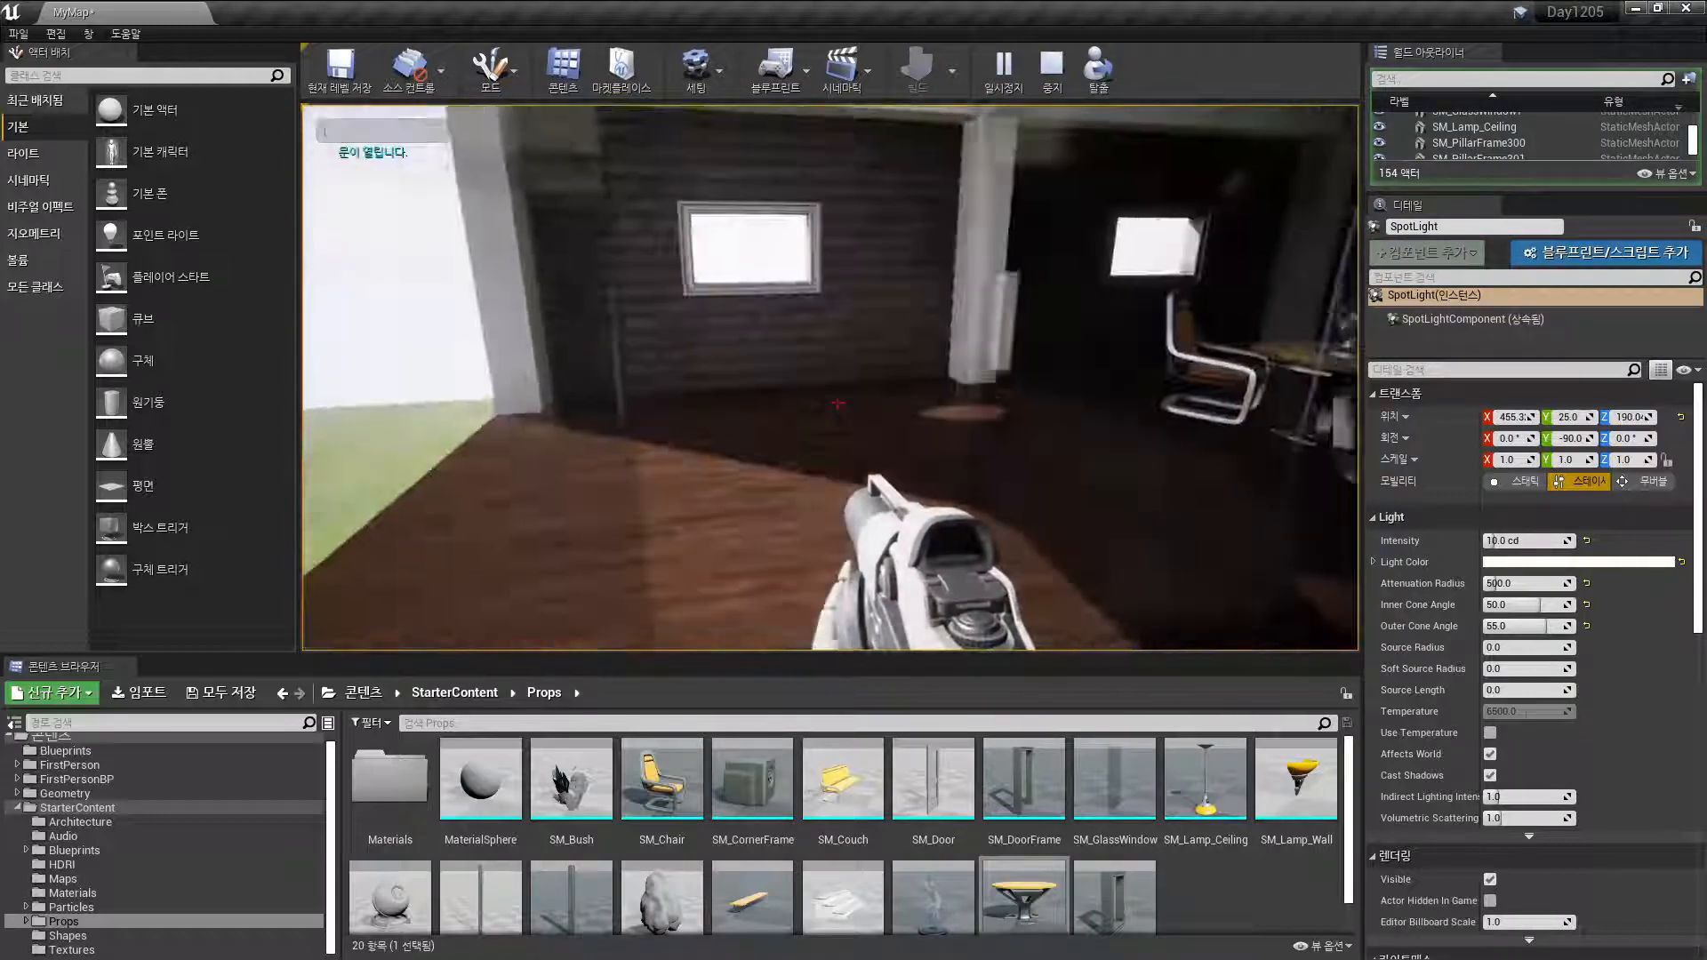
pyautogui.press('w')
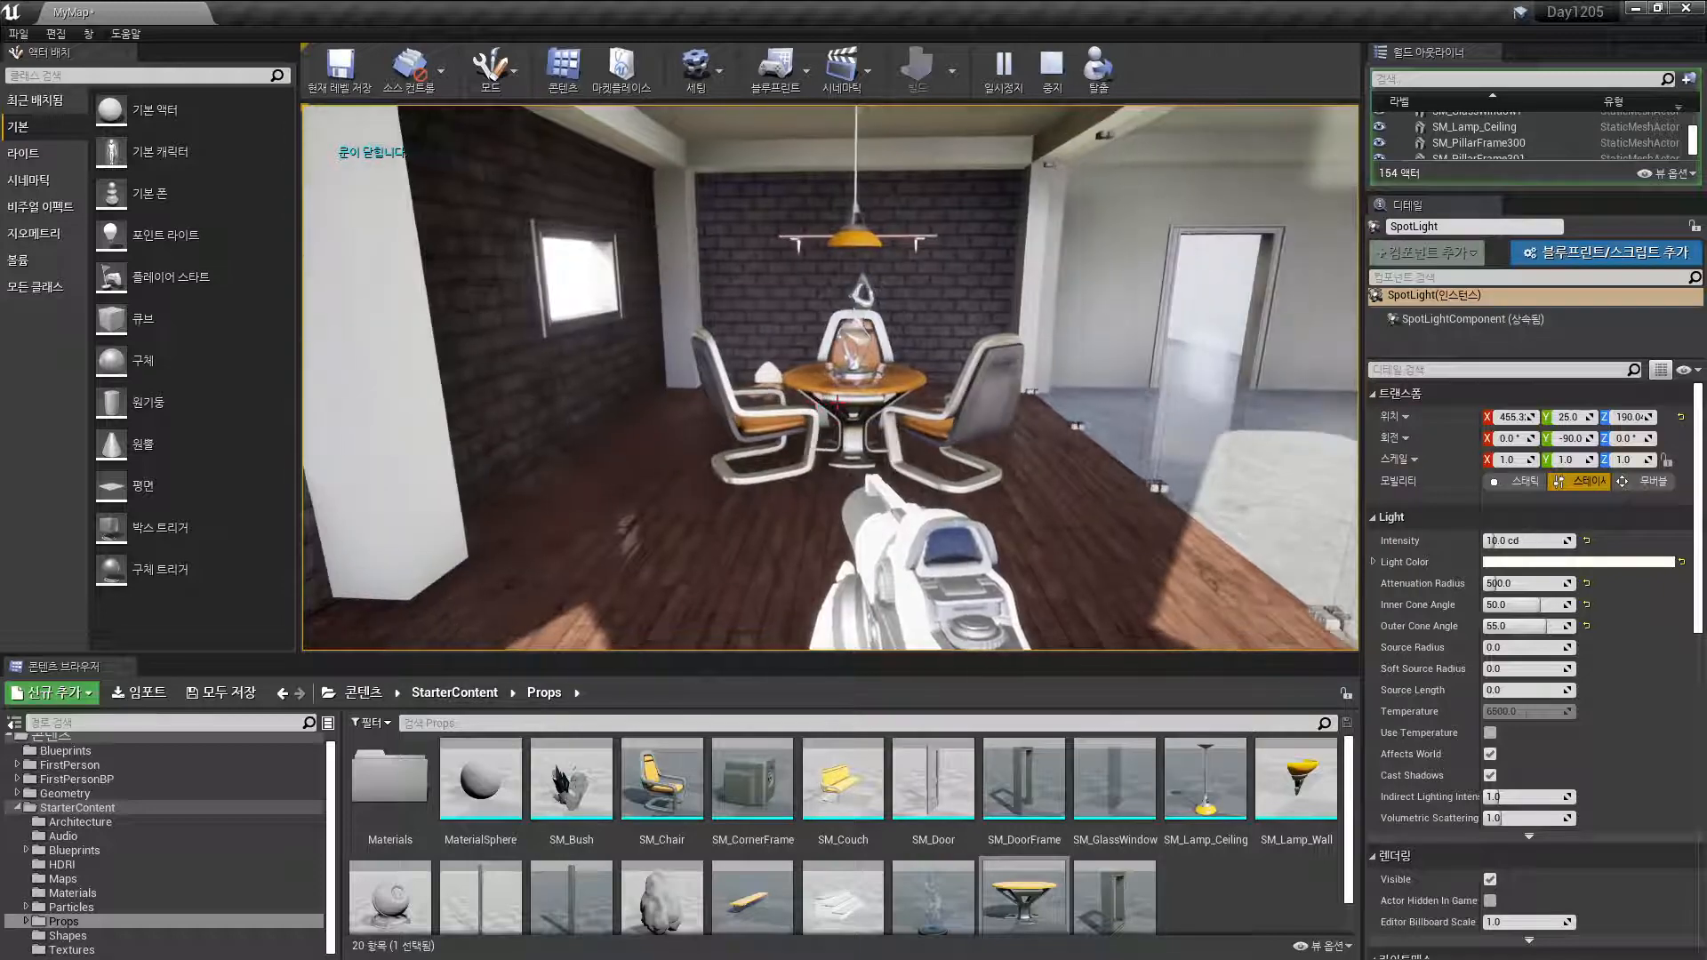
pyautogui.press('w')
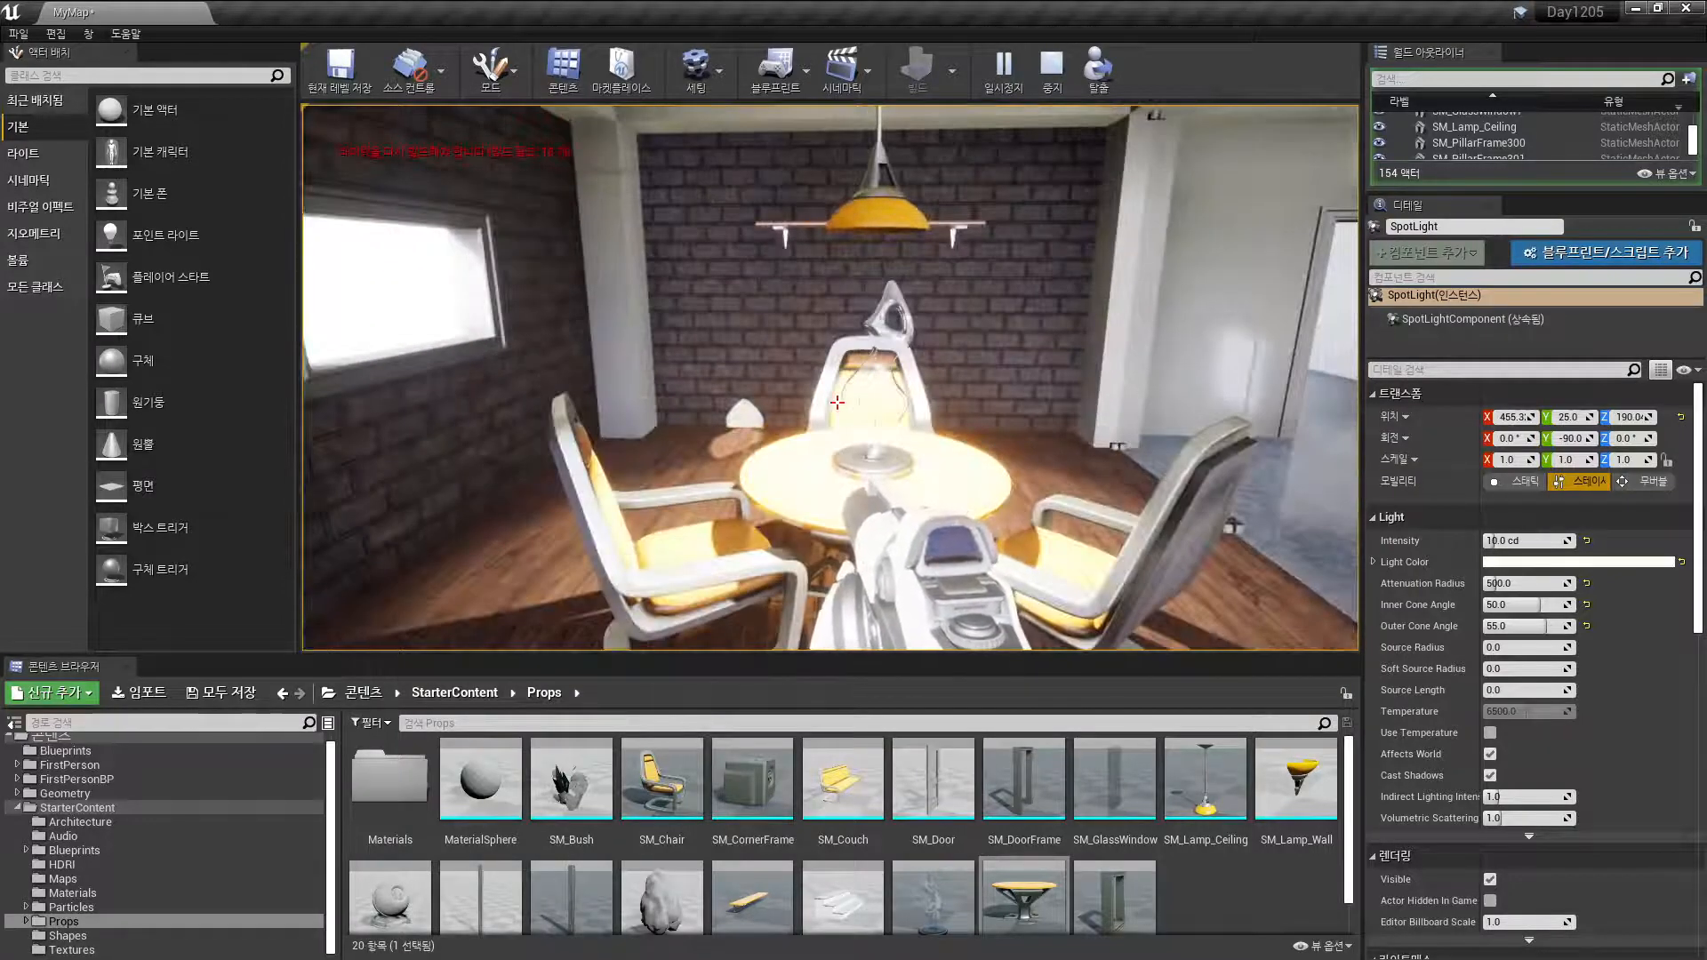
pyautogui.press('Escape')
# Set the ceiling lamp SpotLight's mobility to Movable (무버블), and play the level to check the table area's lighting
pyautogui.click(880, 245)
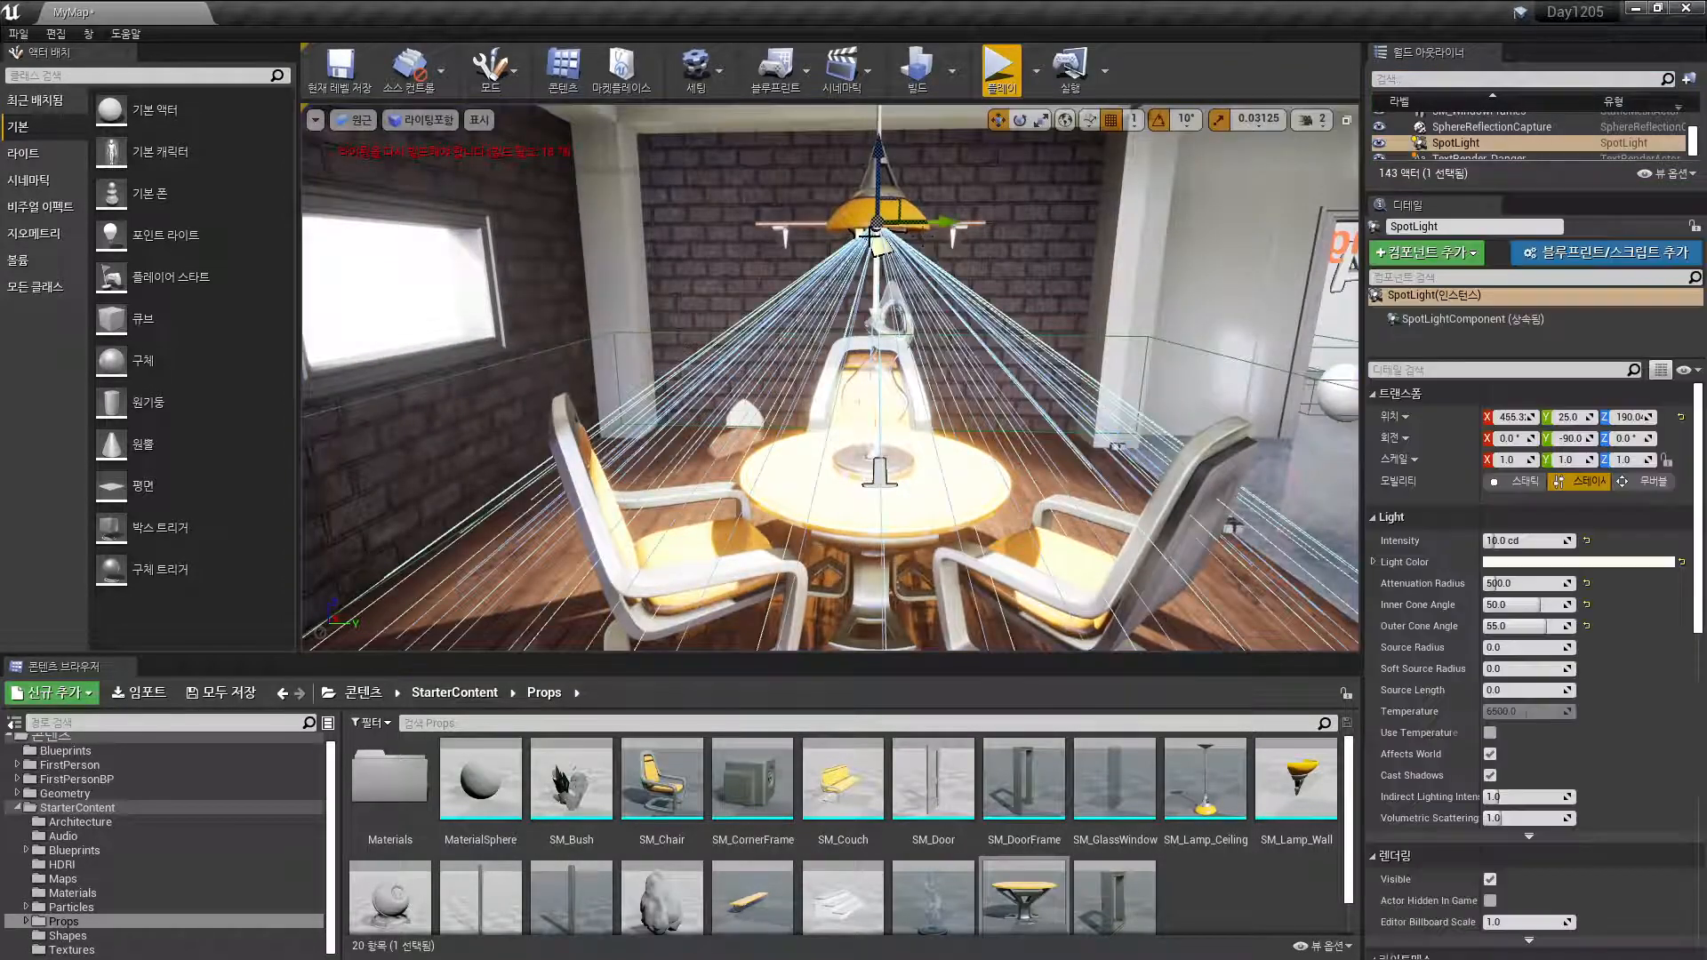
pyautogui.click(1652, 480)
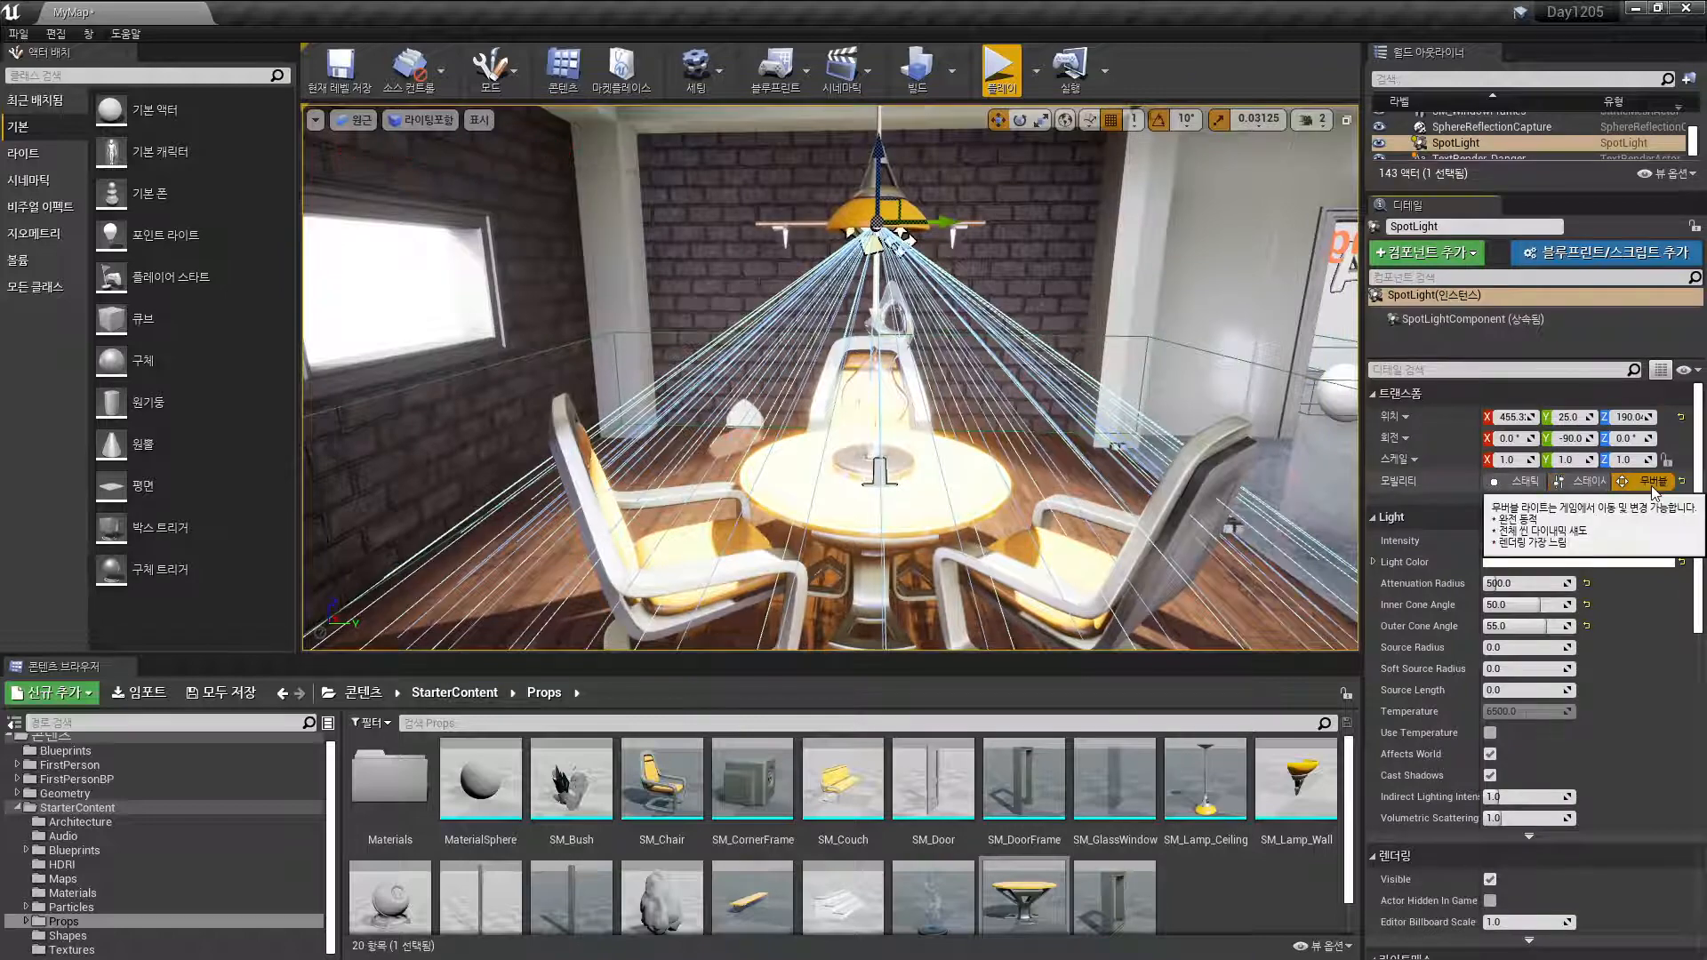
pyautogui.click(999, 71)
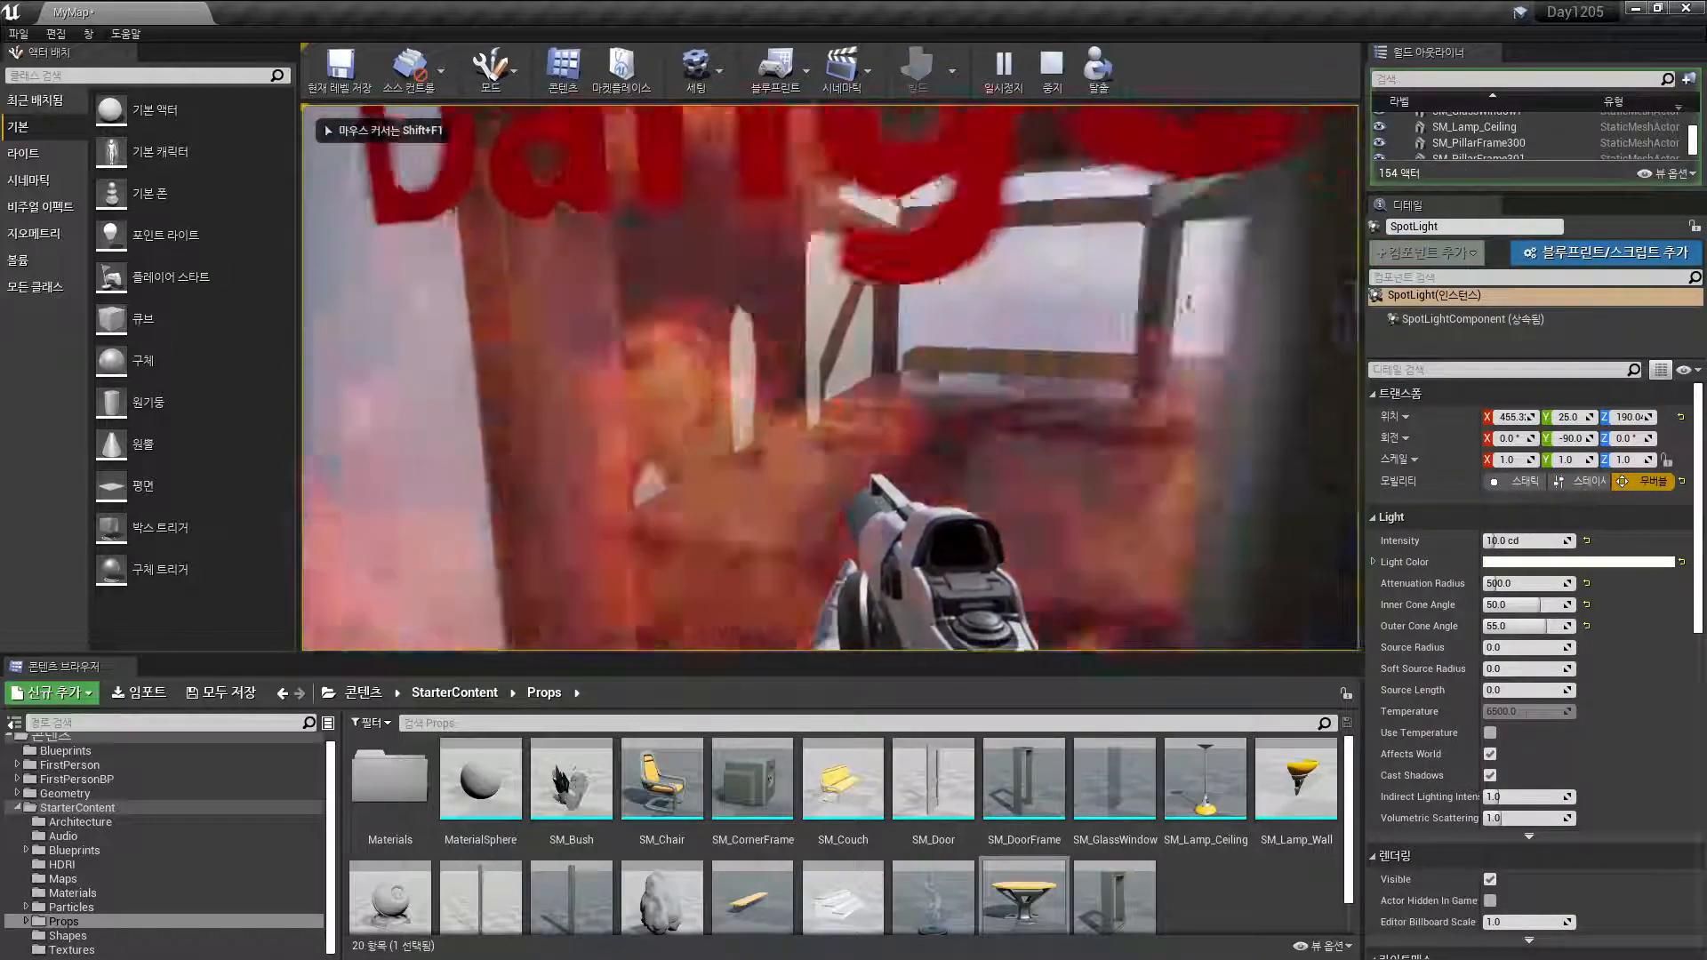
pyautogui.press('w')
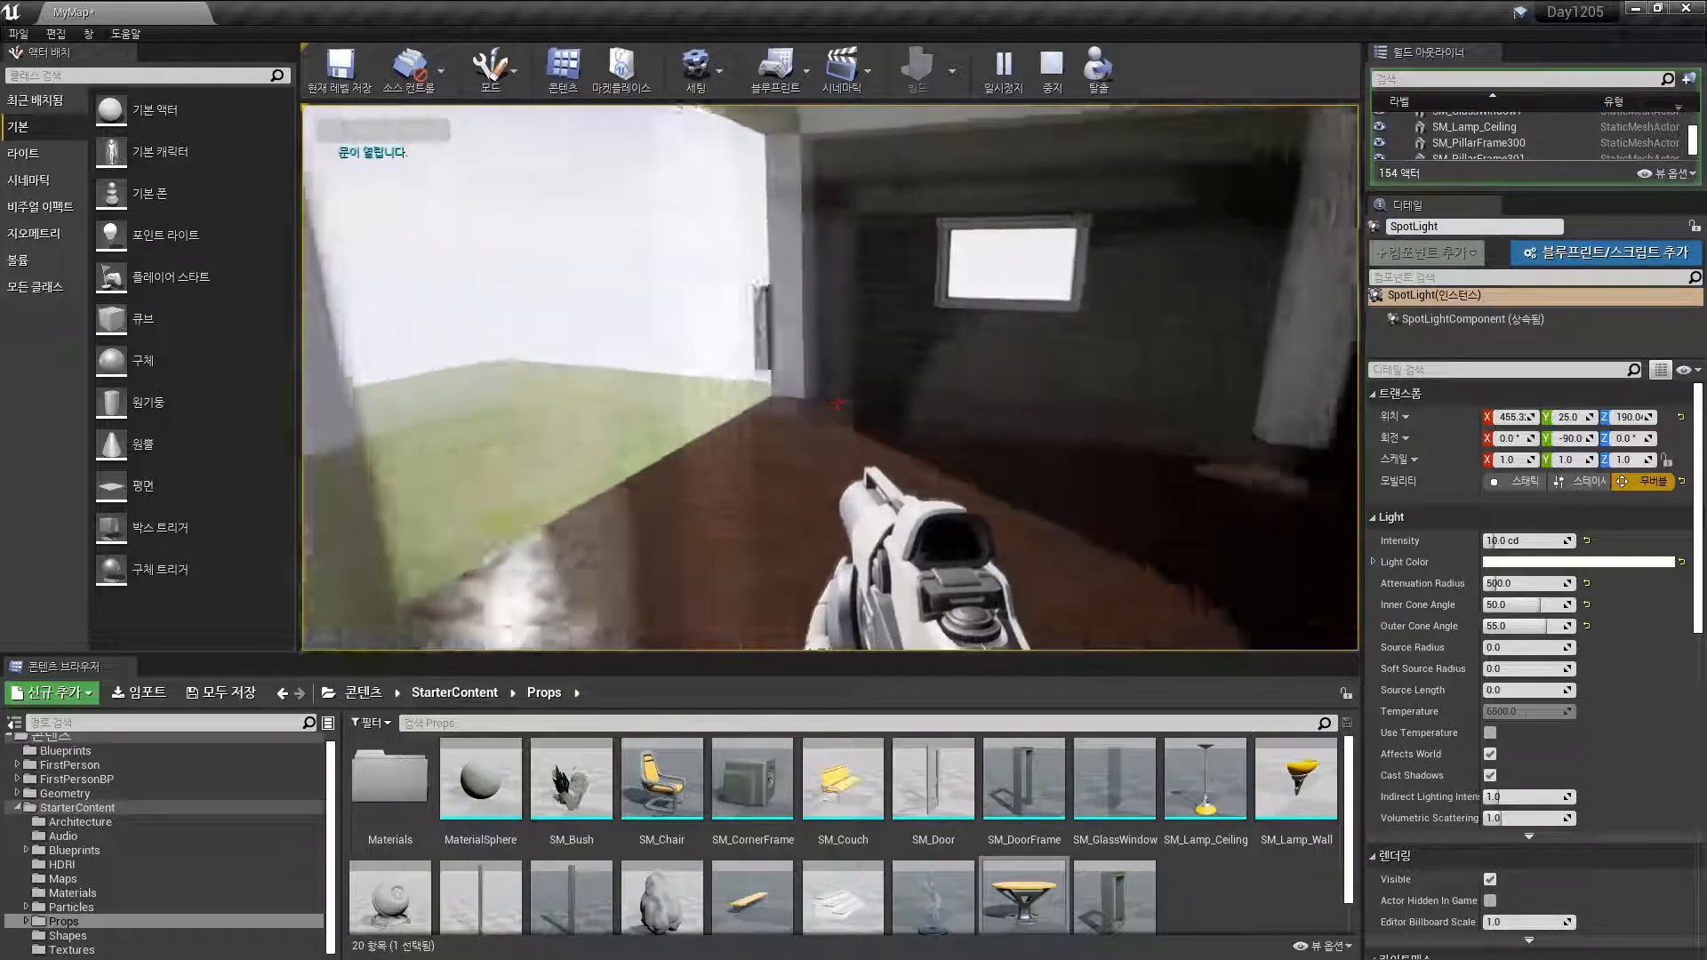
pyautogui.press('w')
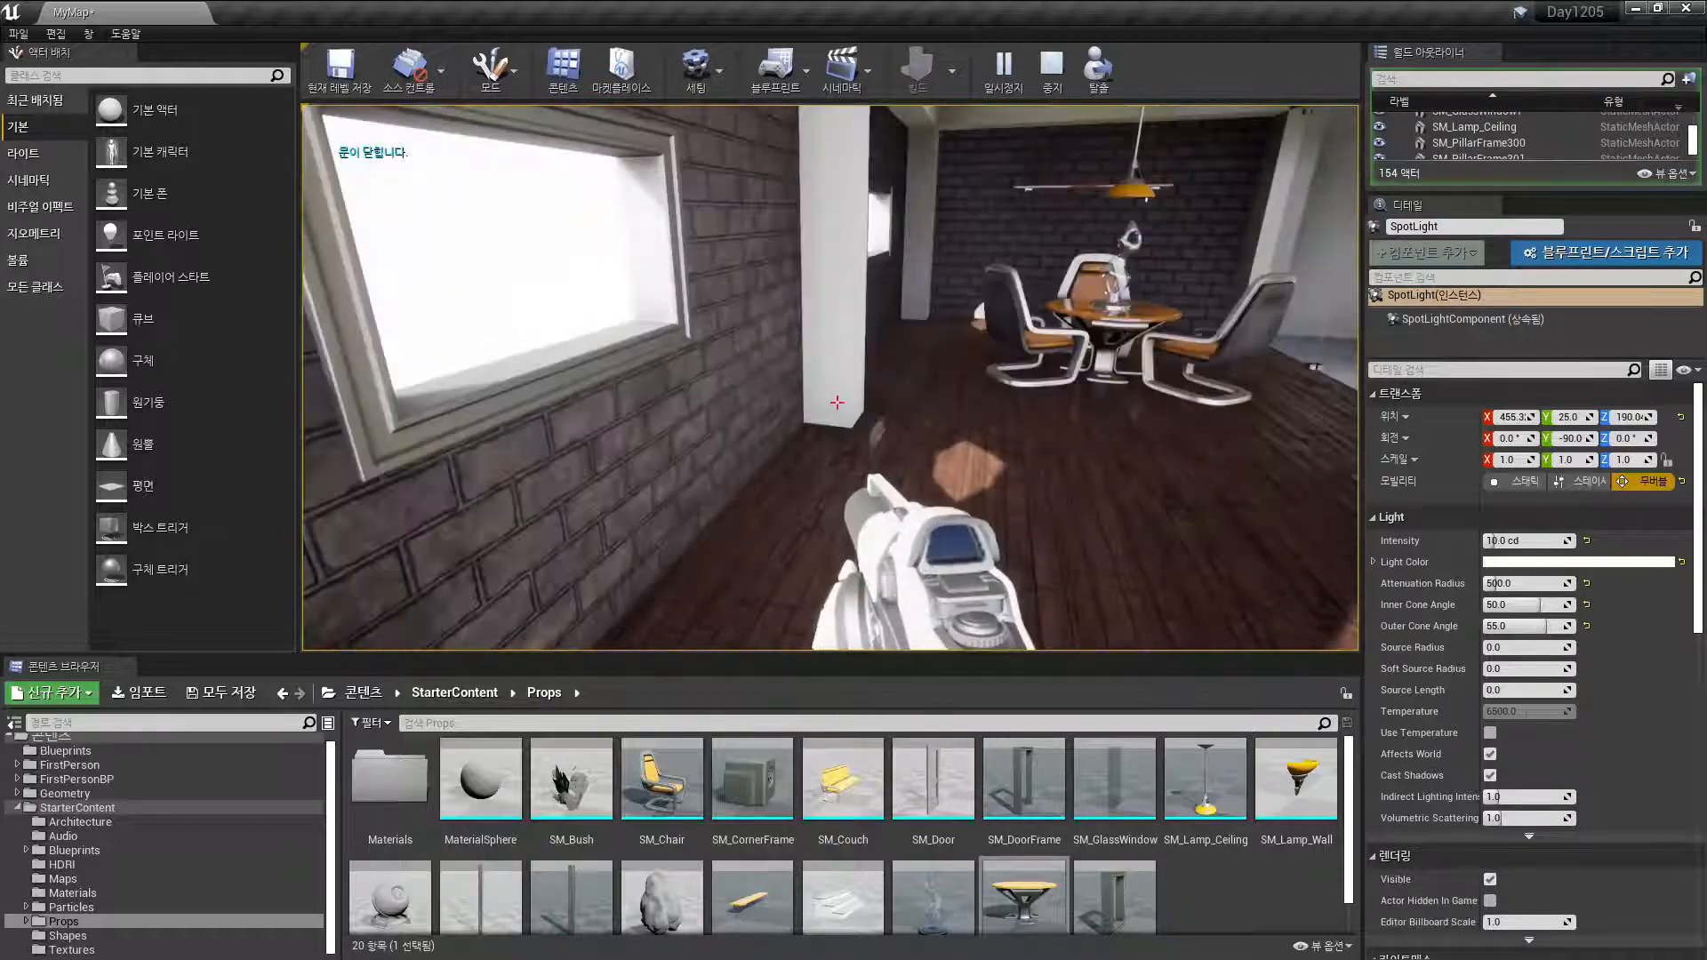
pyautogui.press('w')
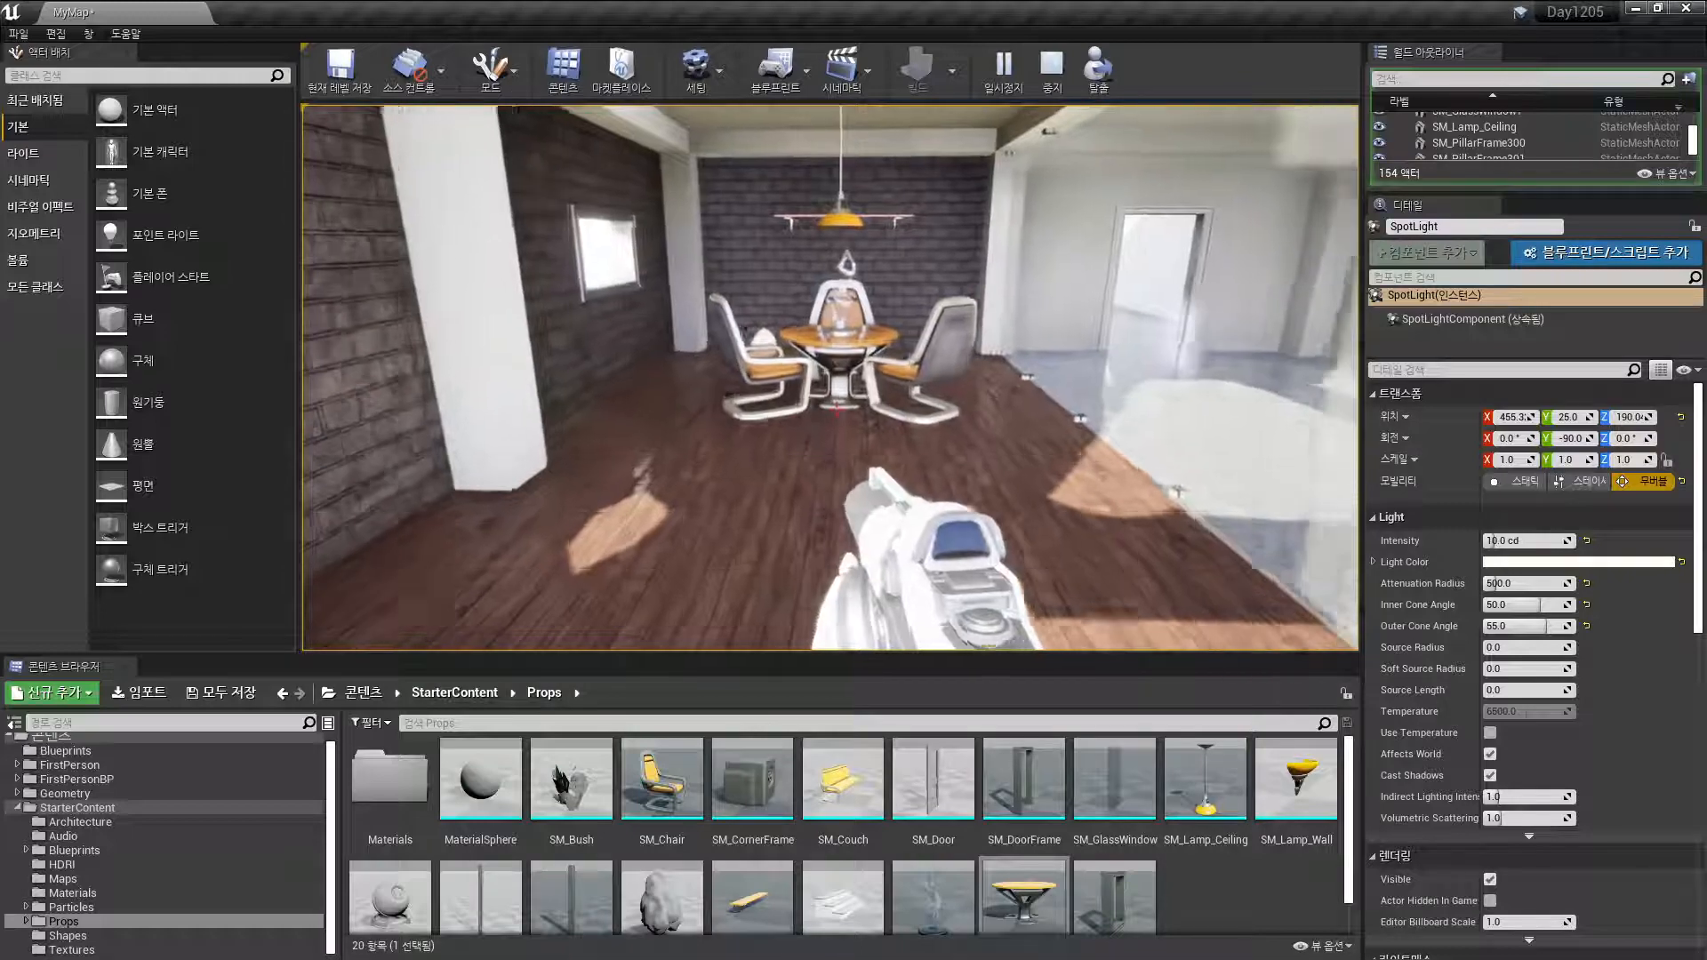
pyautogui.press('s')
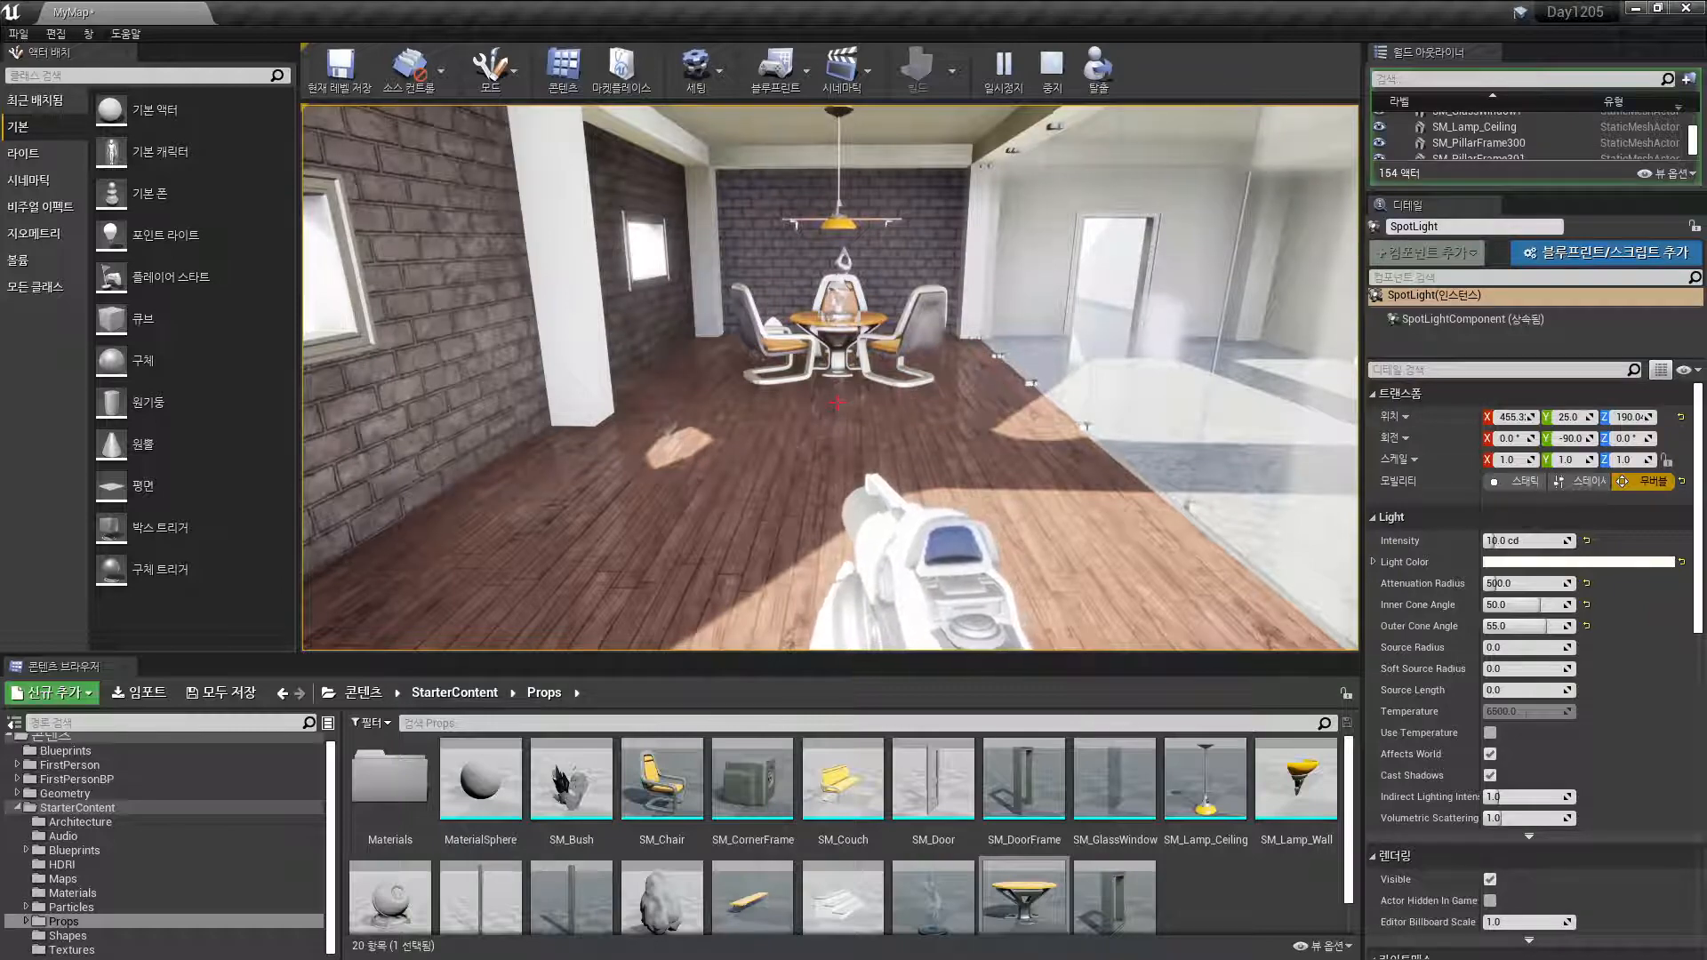
pyautogui.press('Escape')
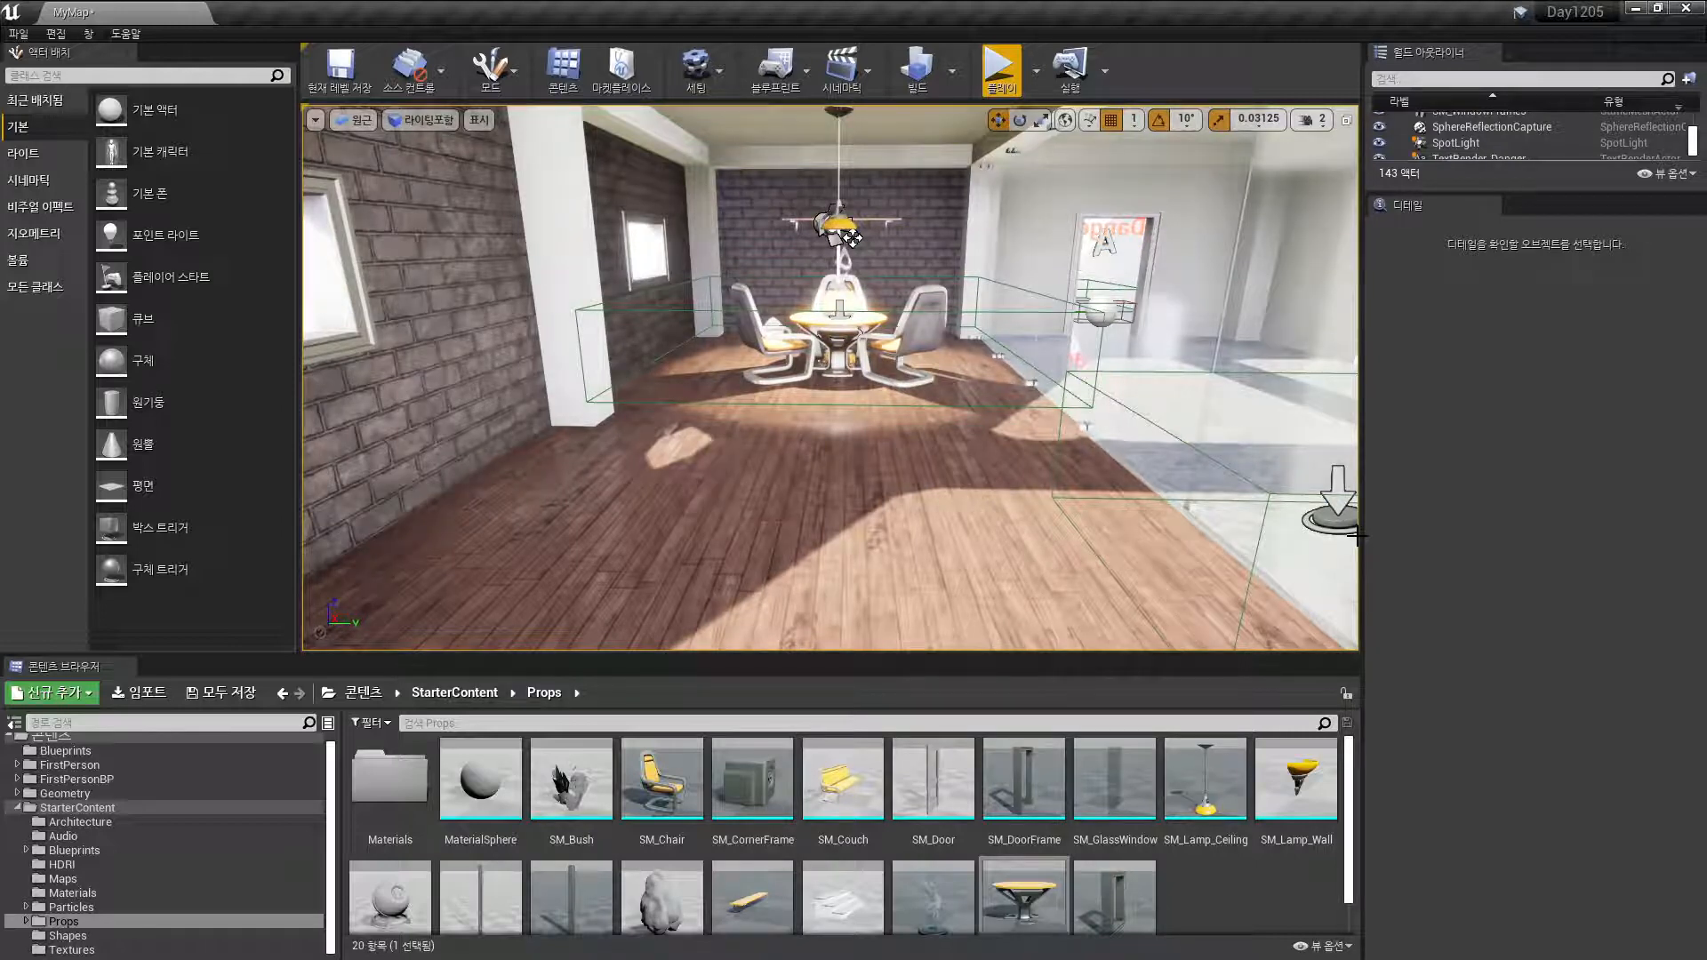
# Play the level and walk from the start room into the table's trigger box to check the SpotLight switch-on
pyautogui.click(1000, 69)
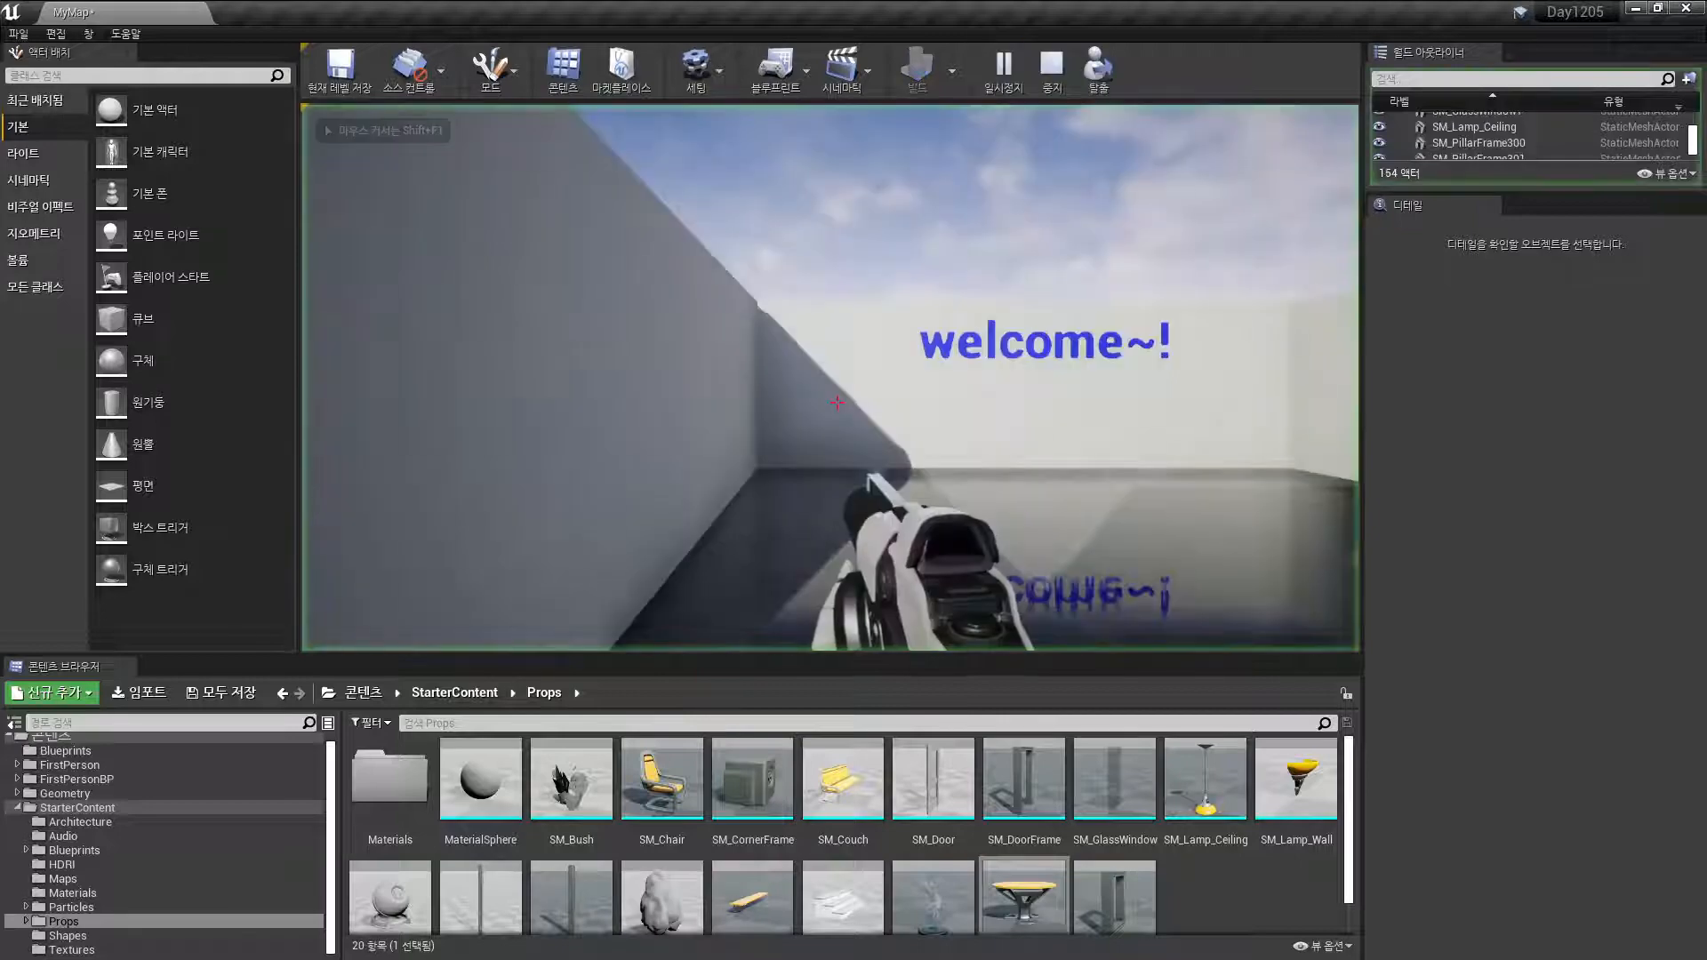
pyautogui.press('w')
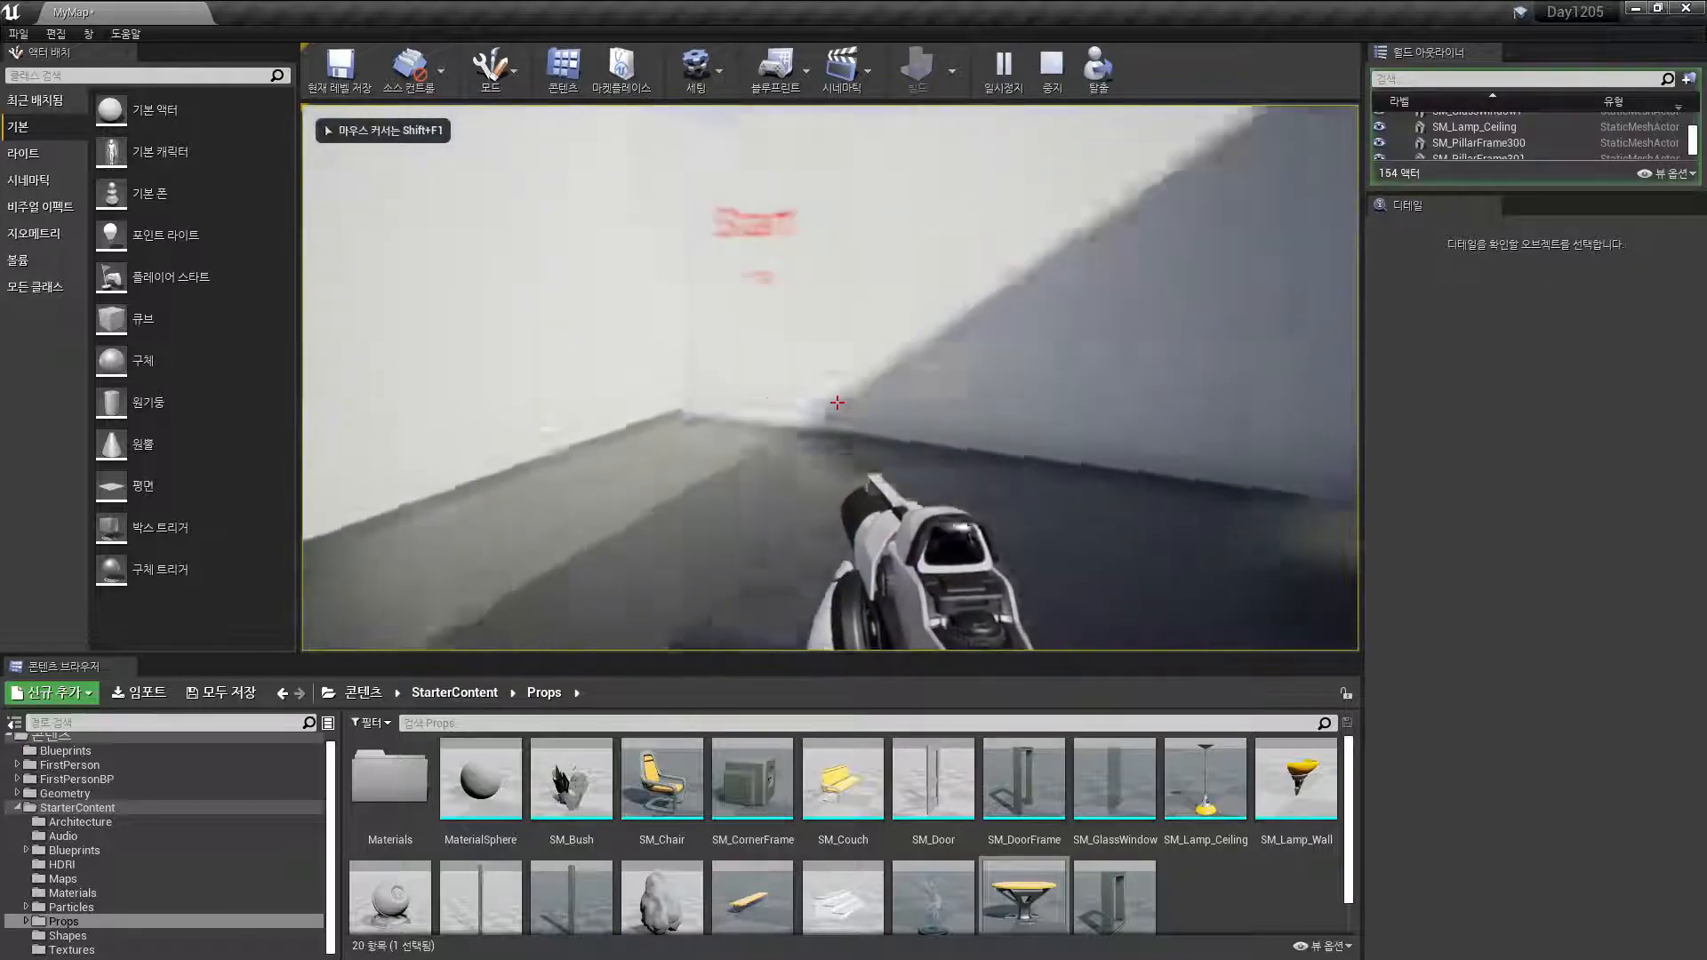
pyautogui.press('w')
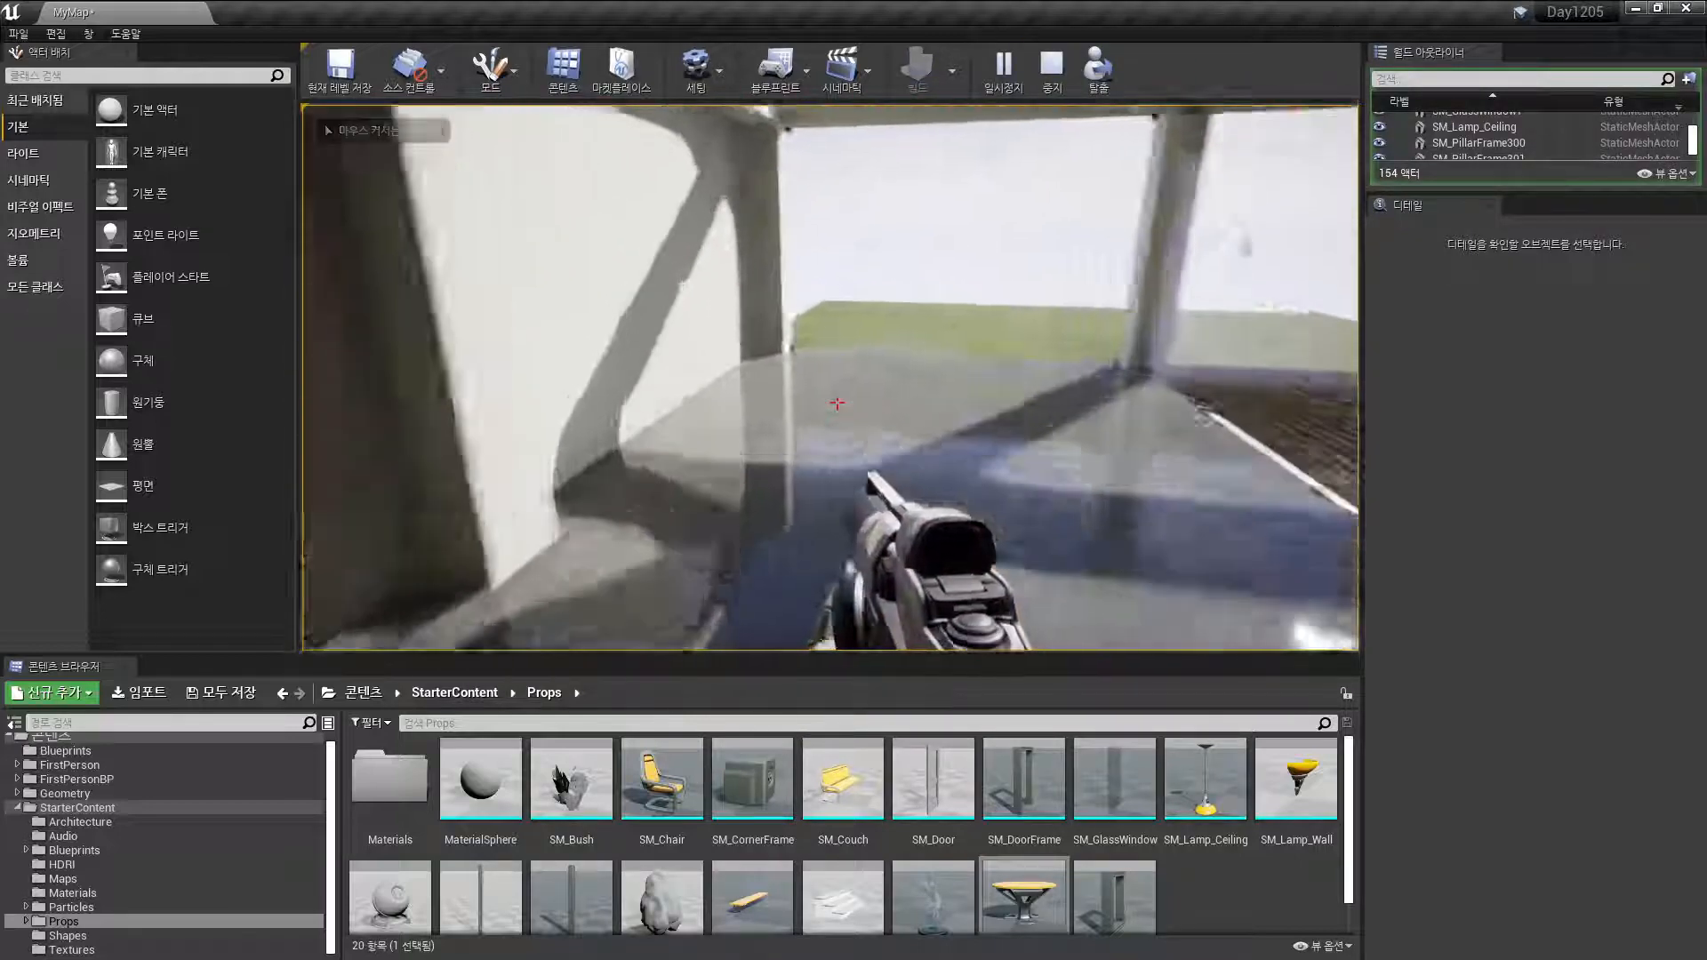
pyautogui.press('w')
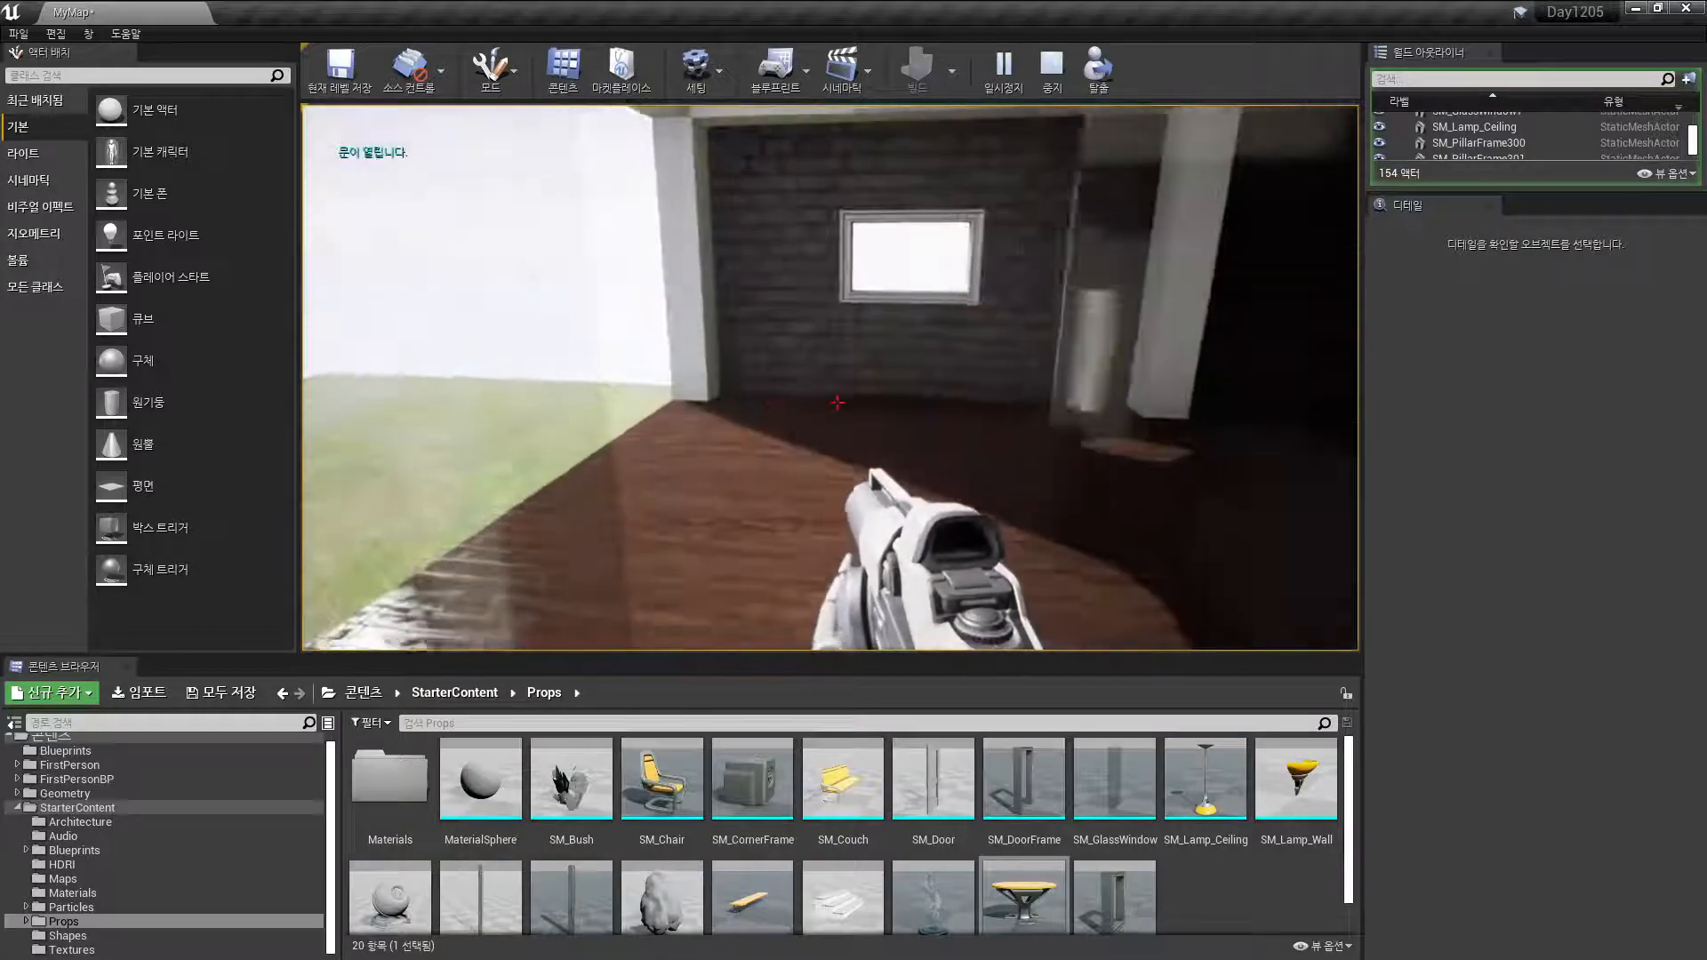
pyautogui.press('w')
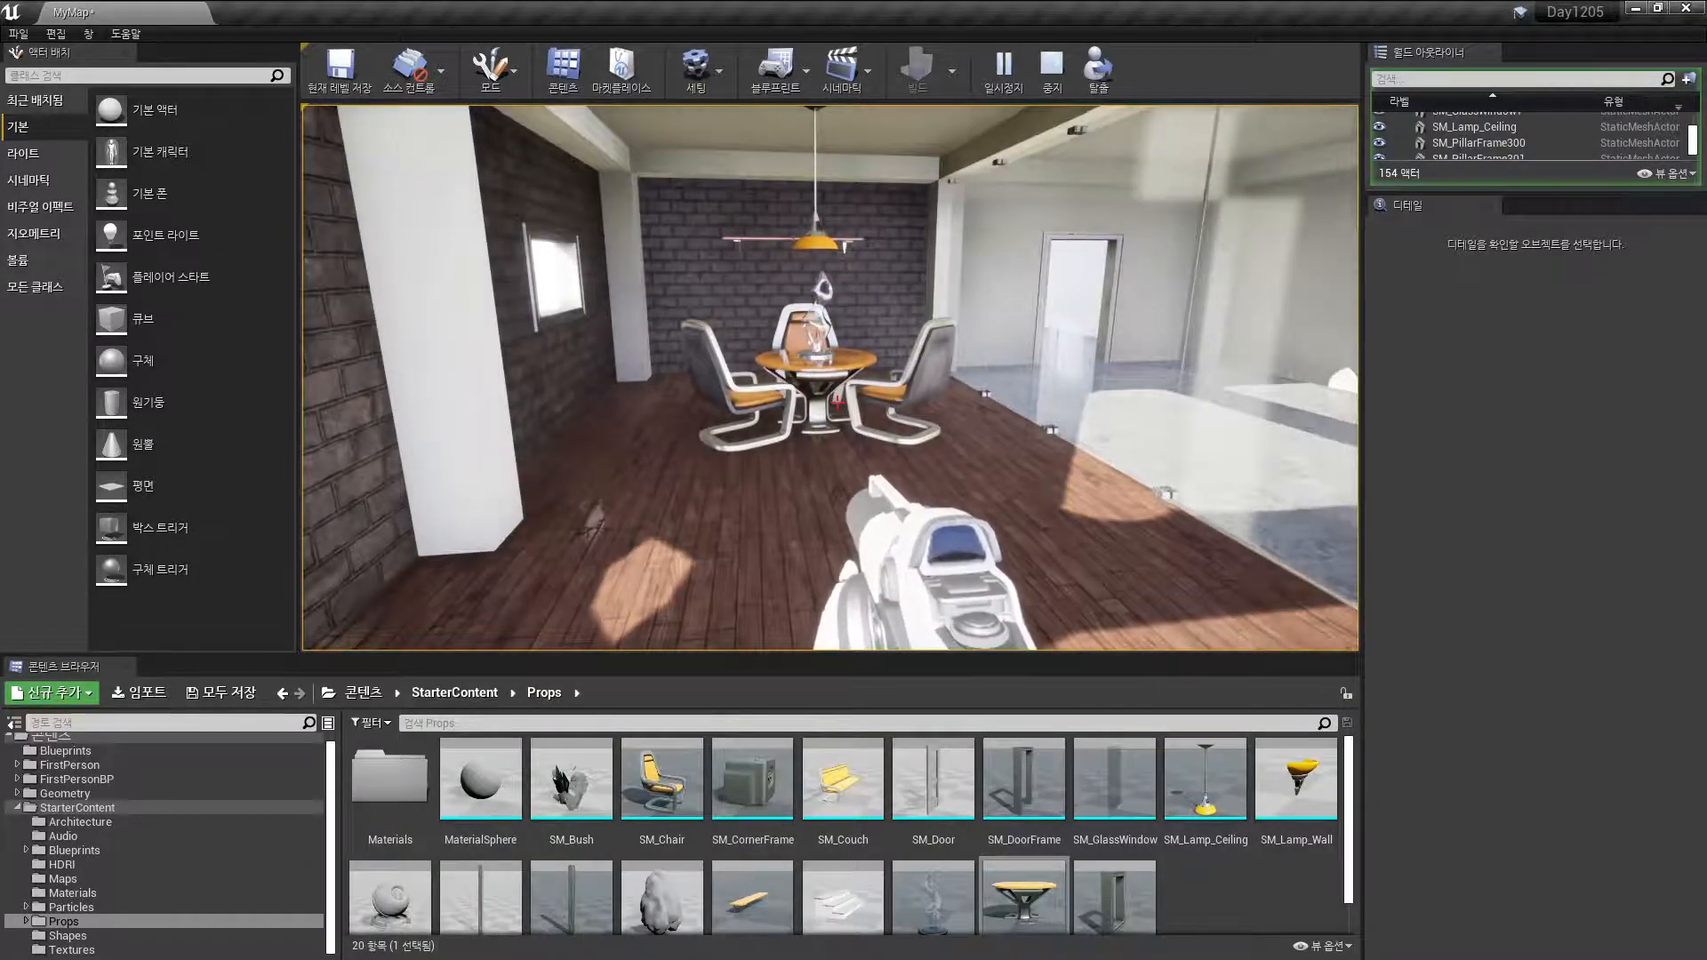
pyautogui.press('w')
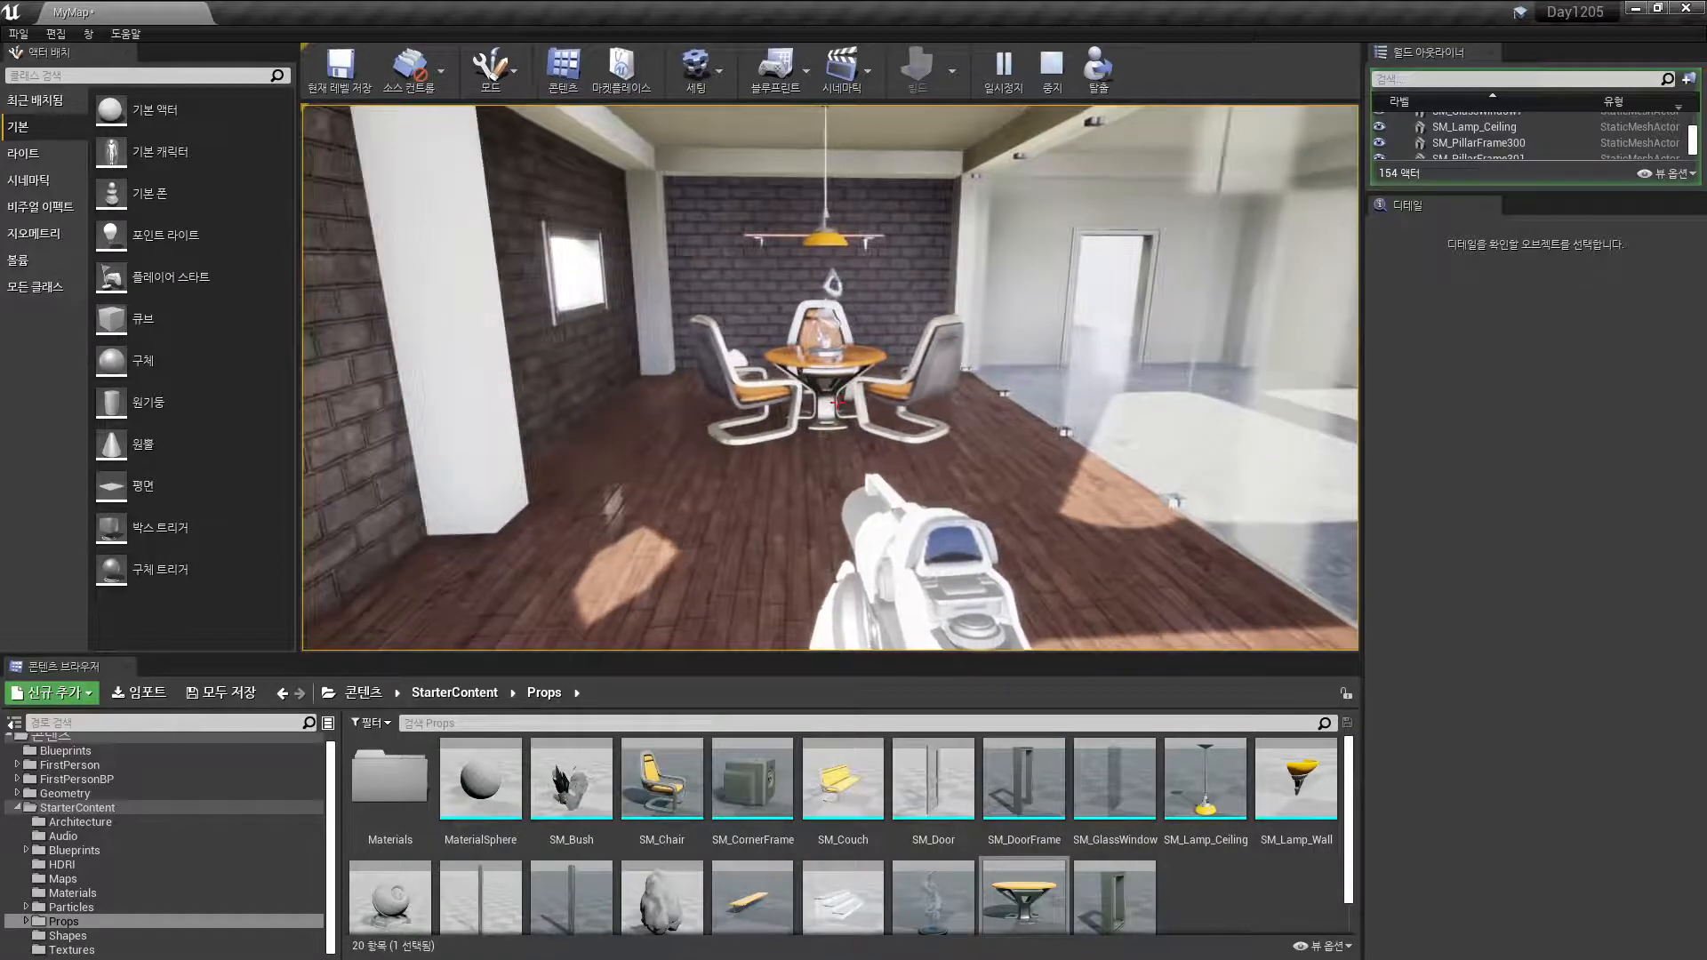
pyautogui.press('w')
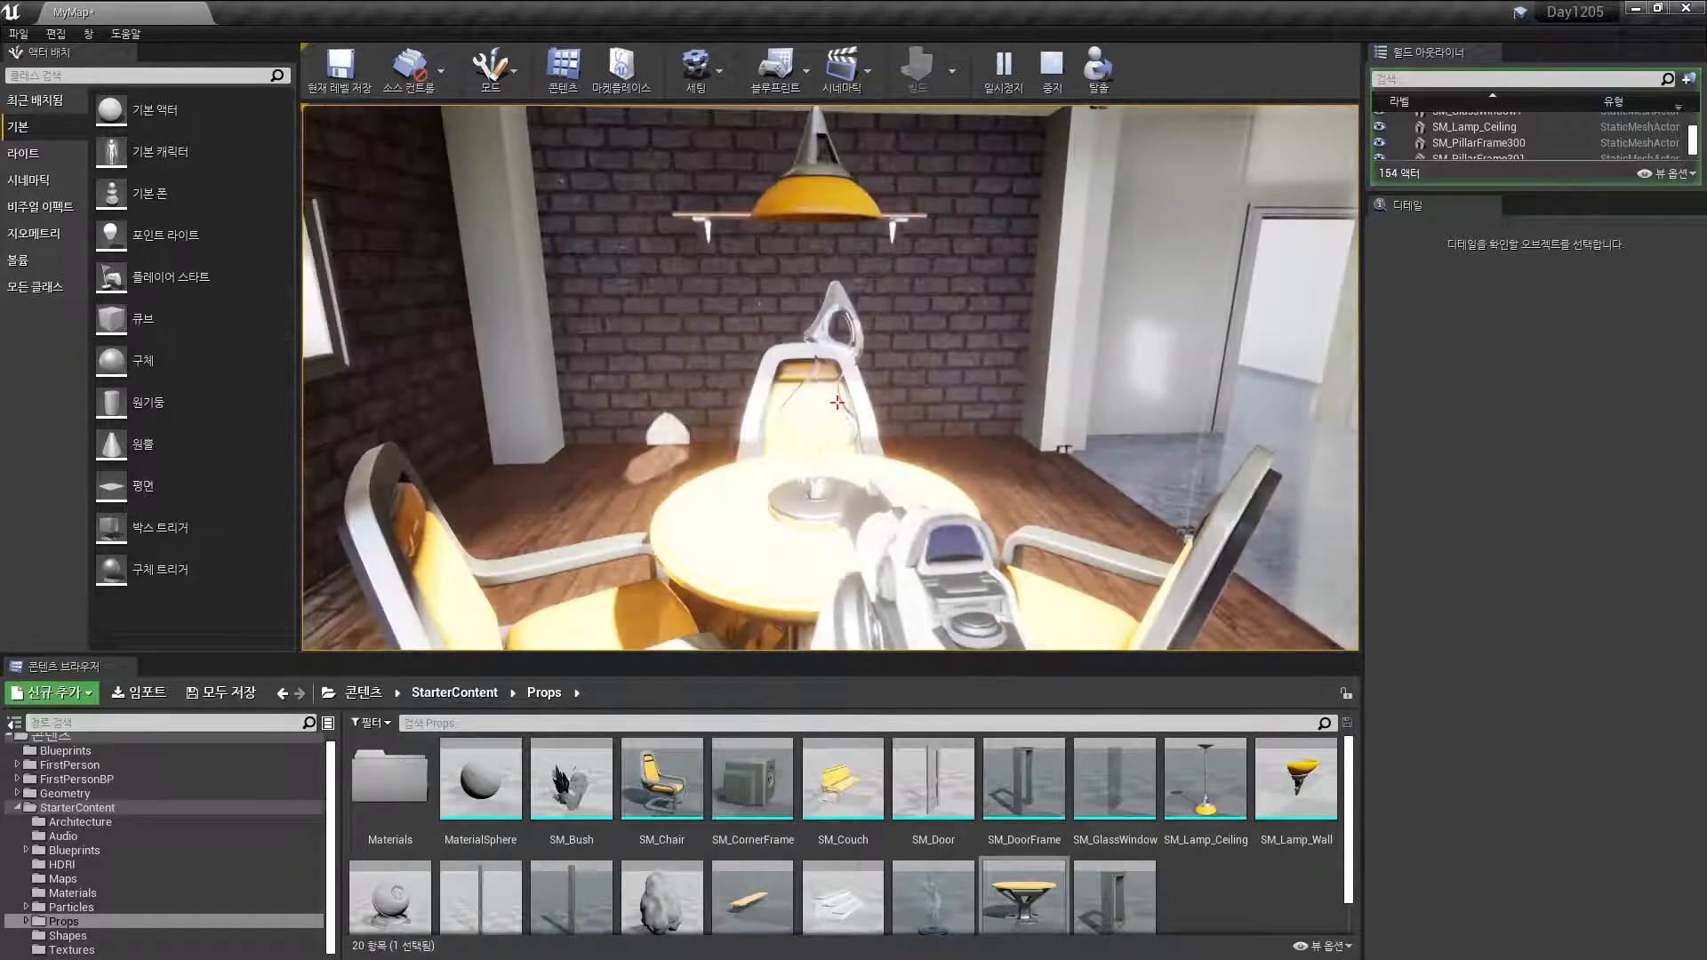
# Move back and forth at the table, and back out onto the grass to watch the delayed SpotLight switch-off
pyautogui.press('s')
pyautogui.press('w')
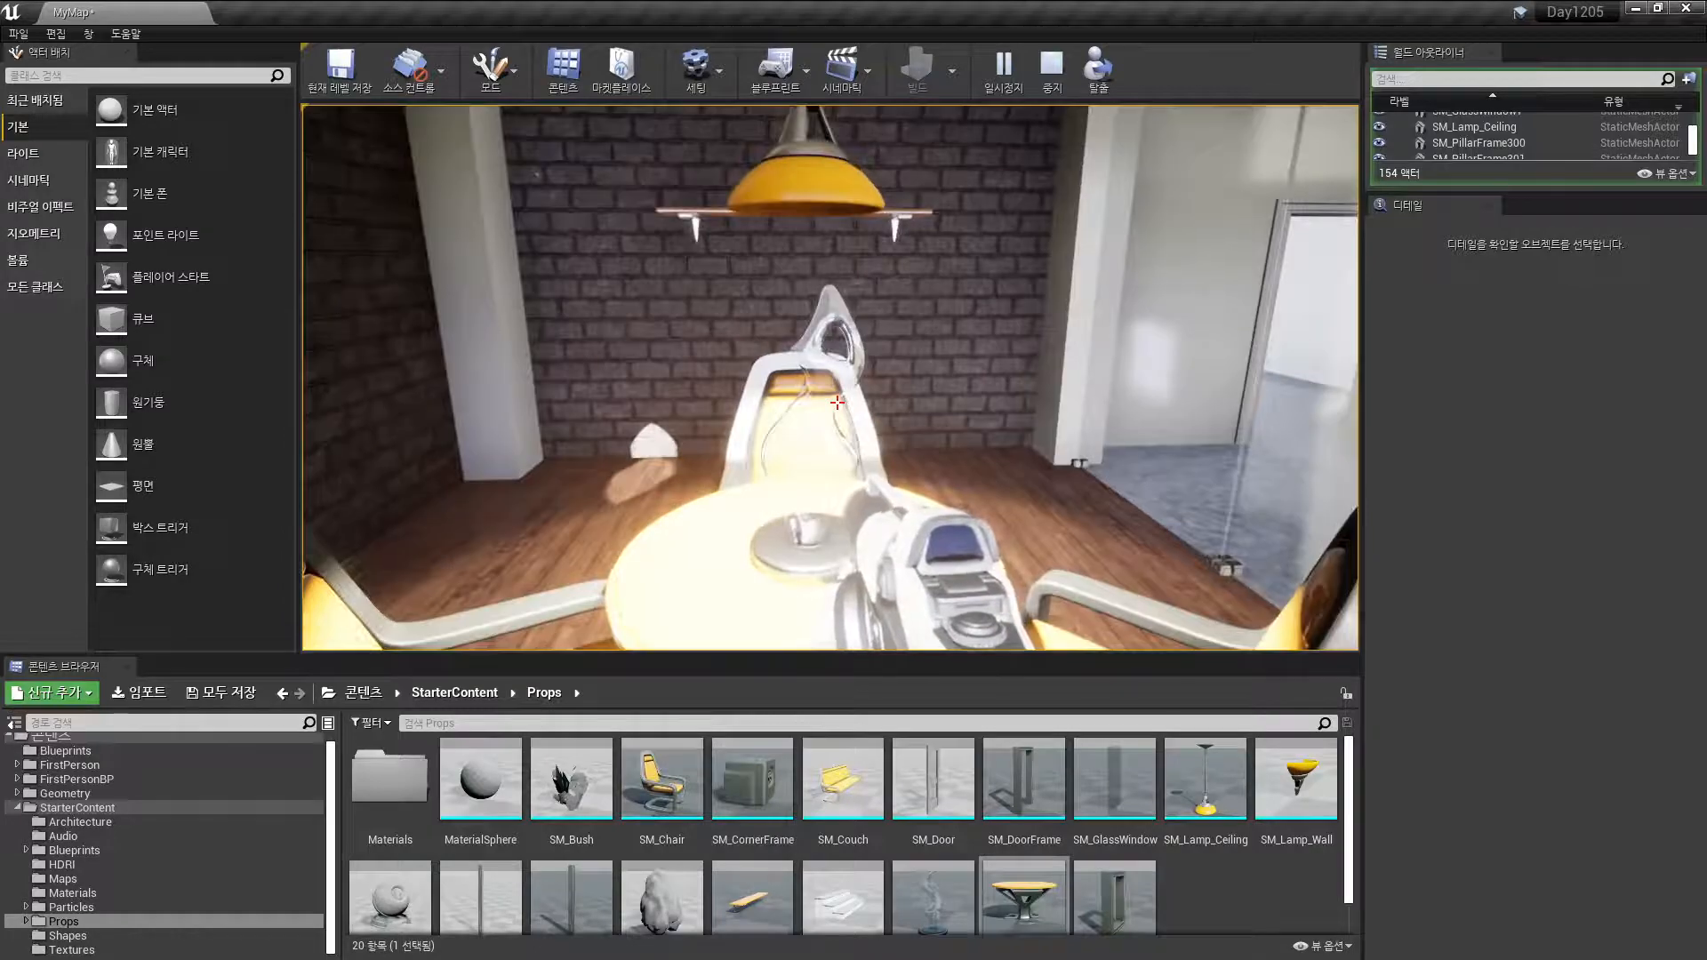
pyautogui.press('s')
pyautogui.press('w')
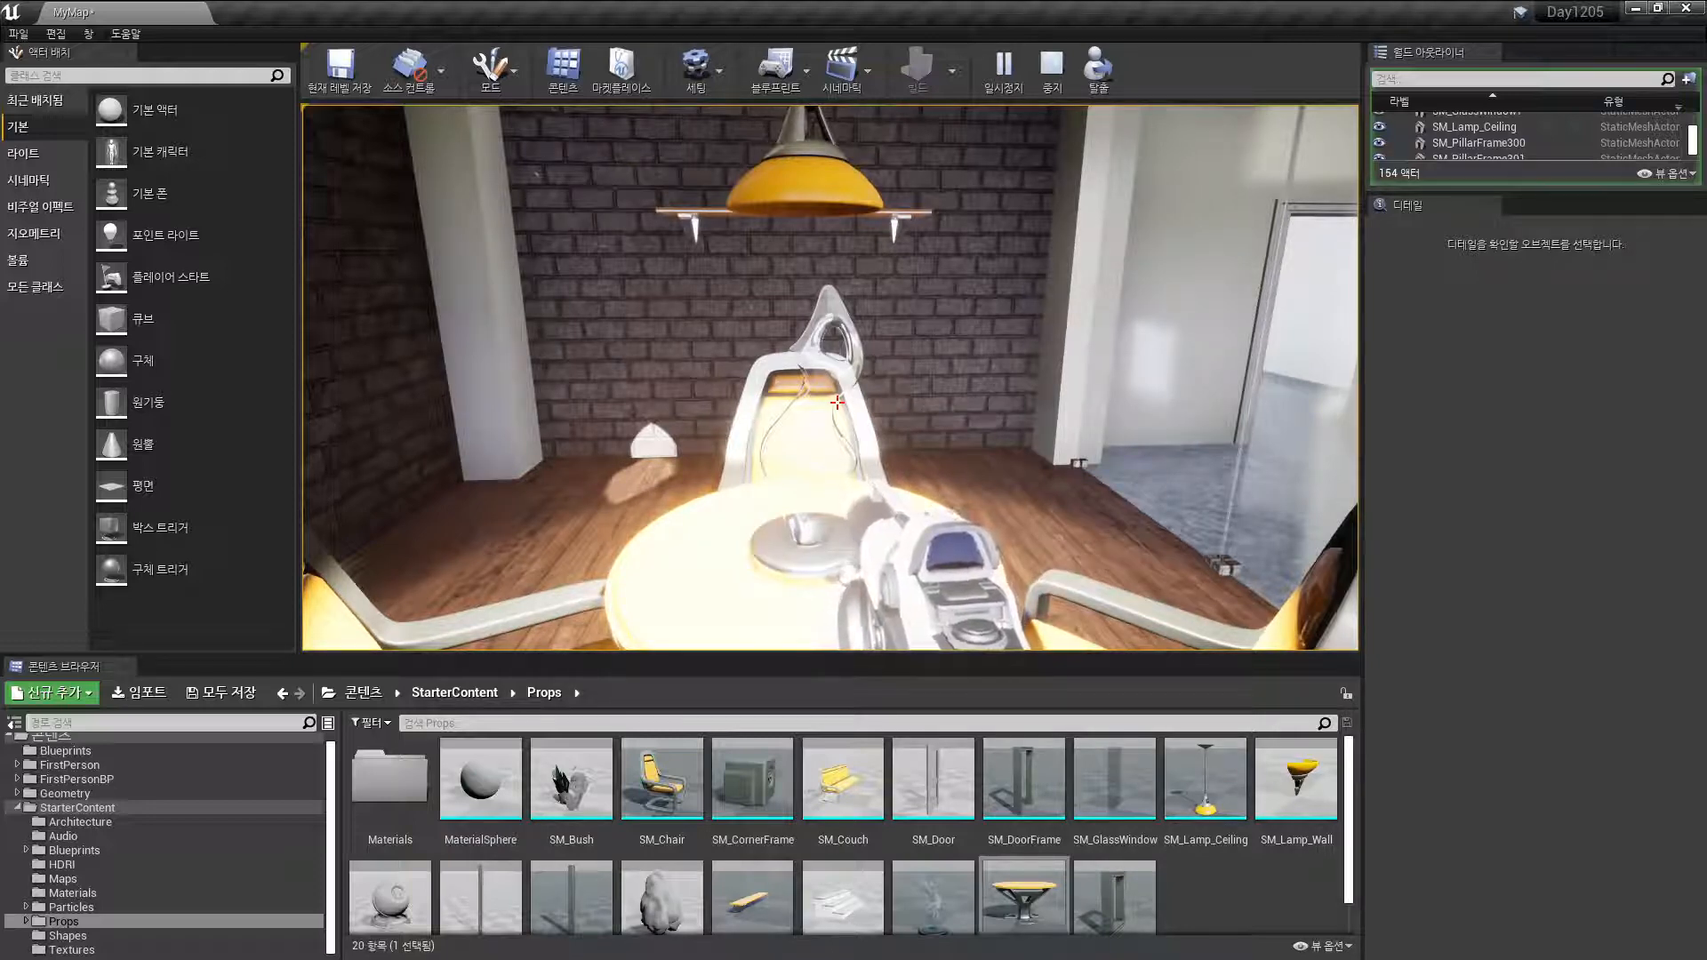
pyautogui.press('s')
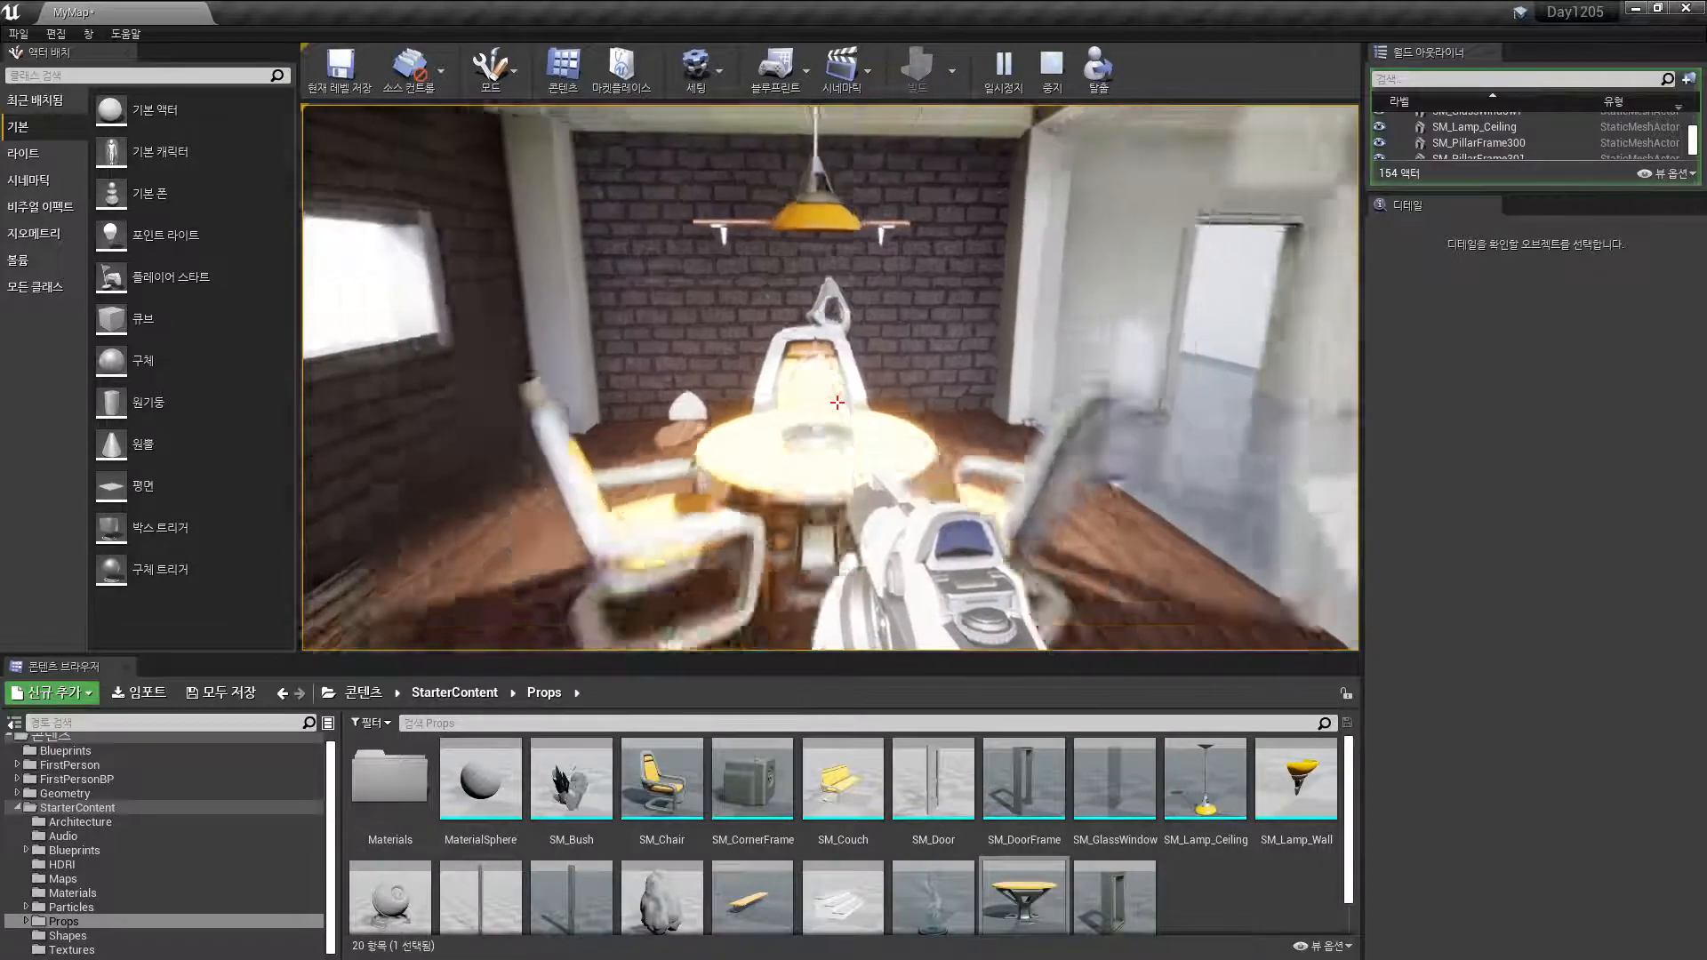
pyautogui.press('s')
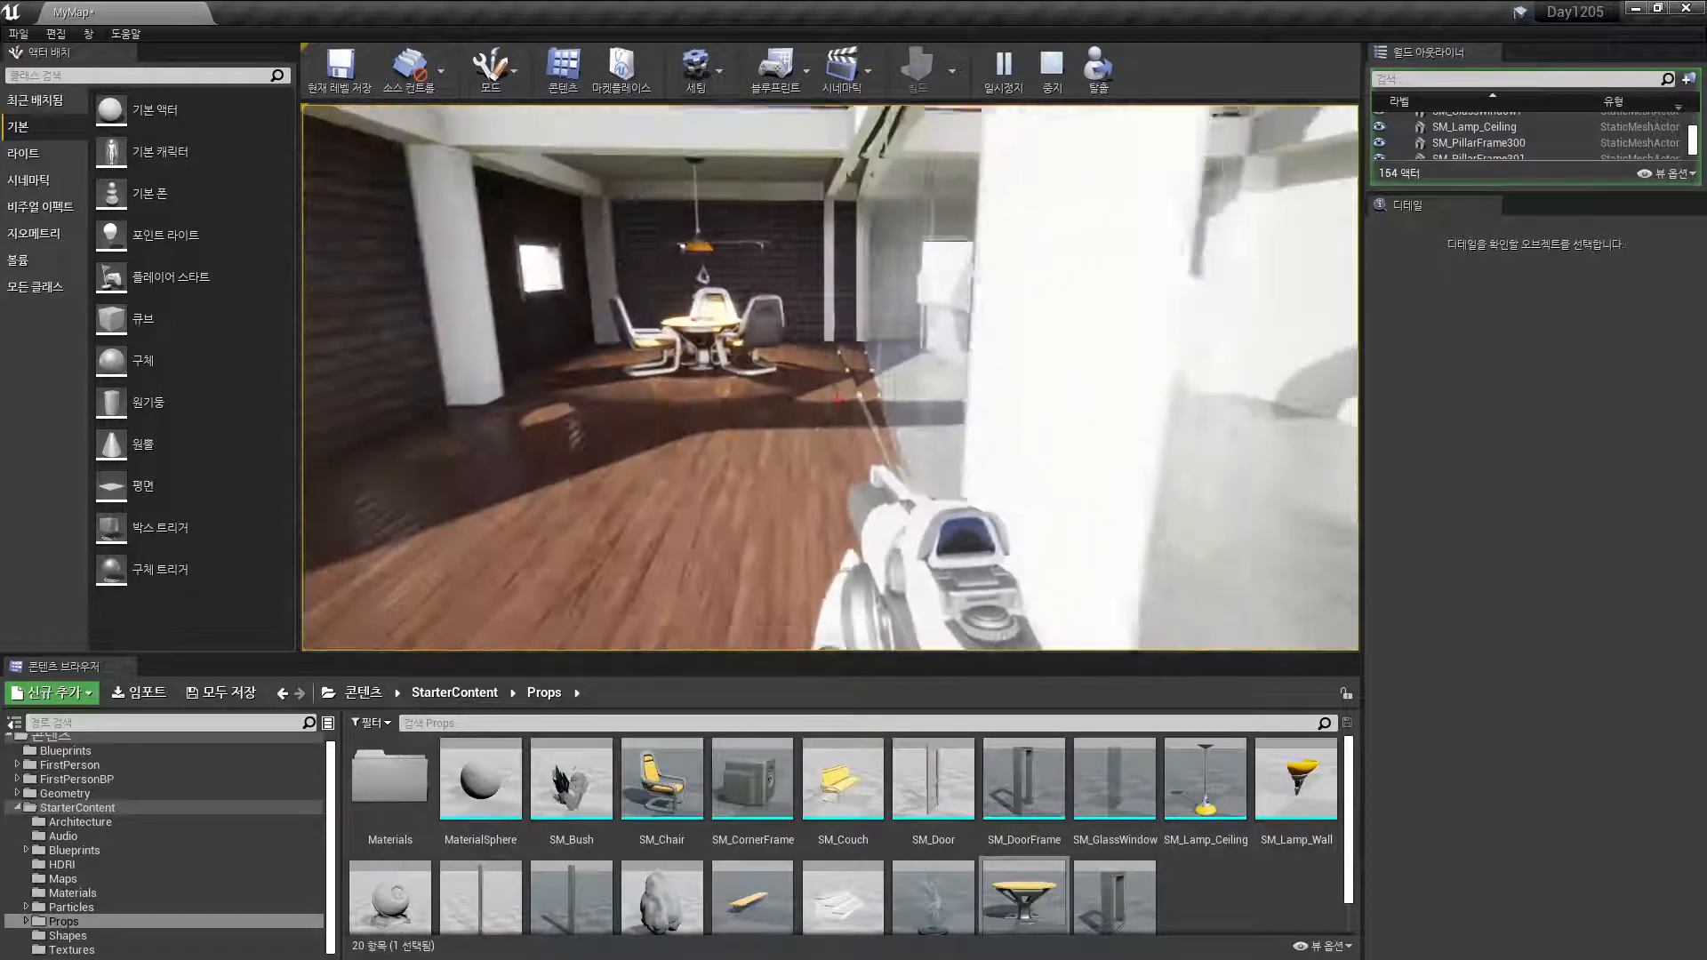
pyautogui.press('d')
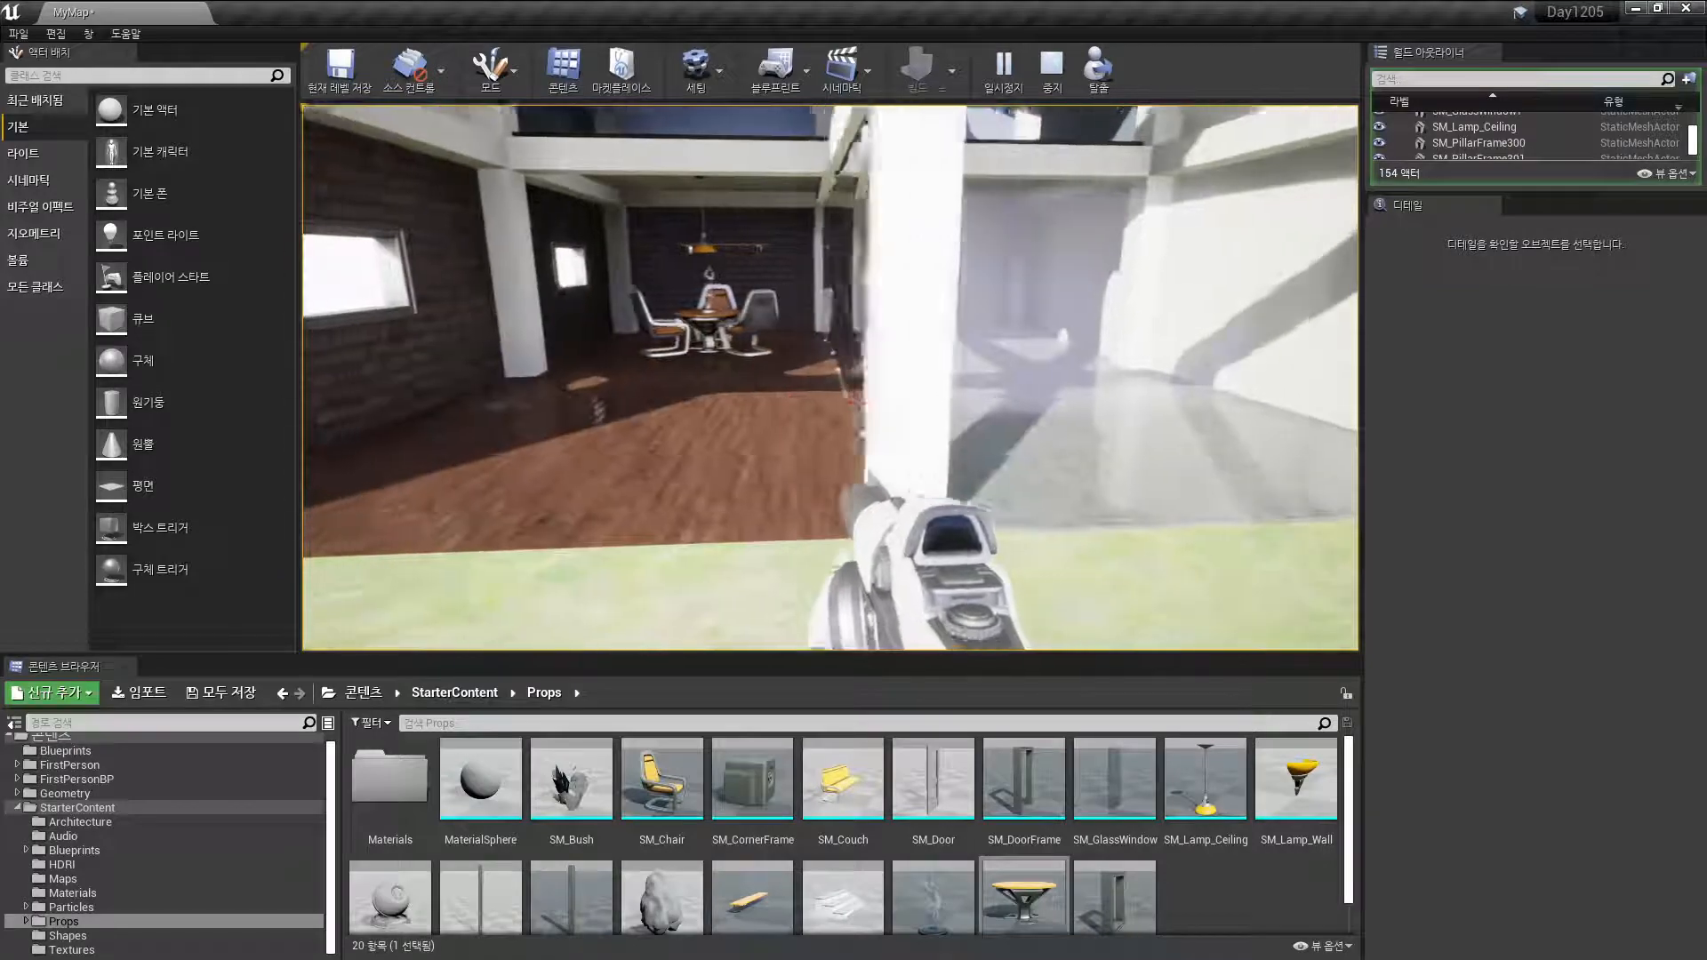
# Walk back into the table's trigger box and out to the grass again to recheck the SpotLight switching
pyautogui.press('a')
pyautogui.press('w')
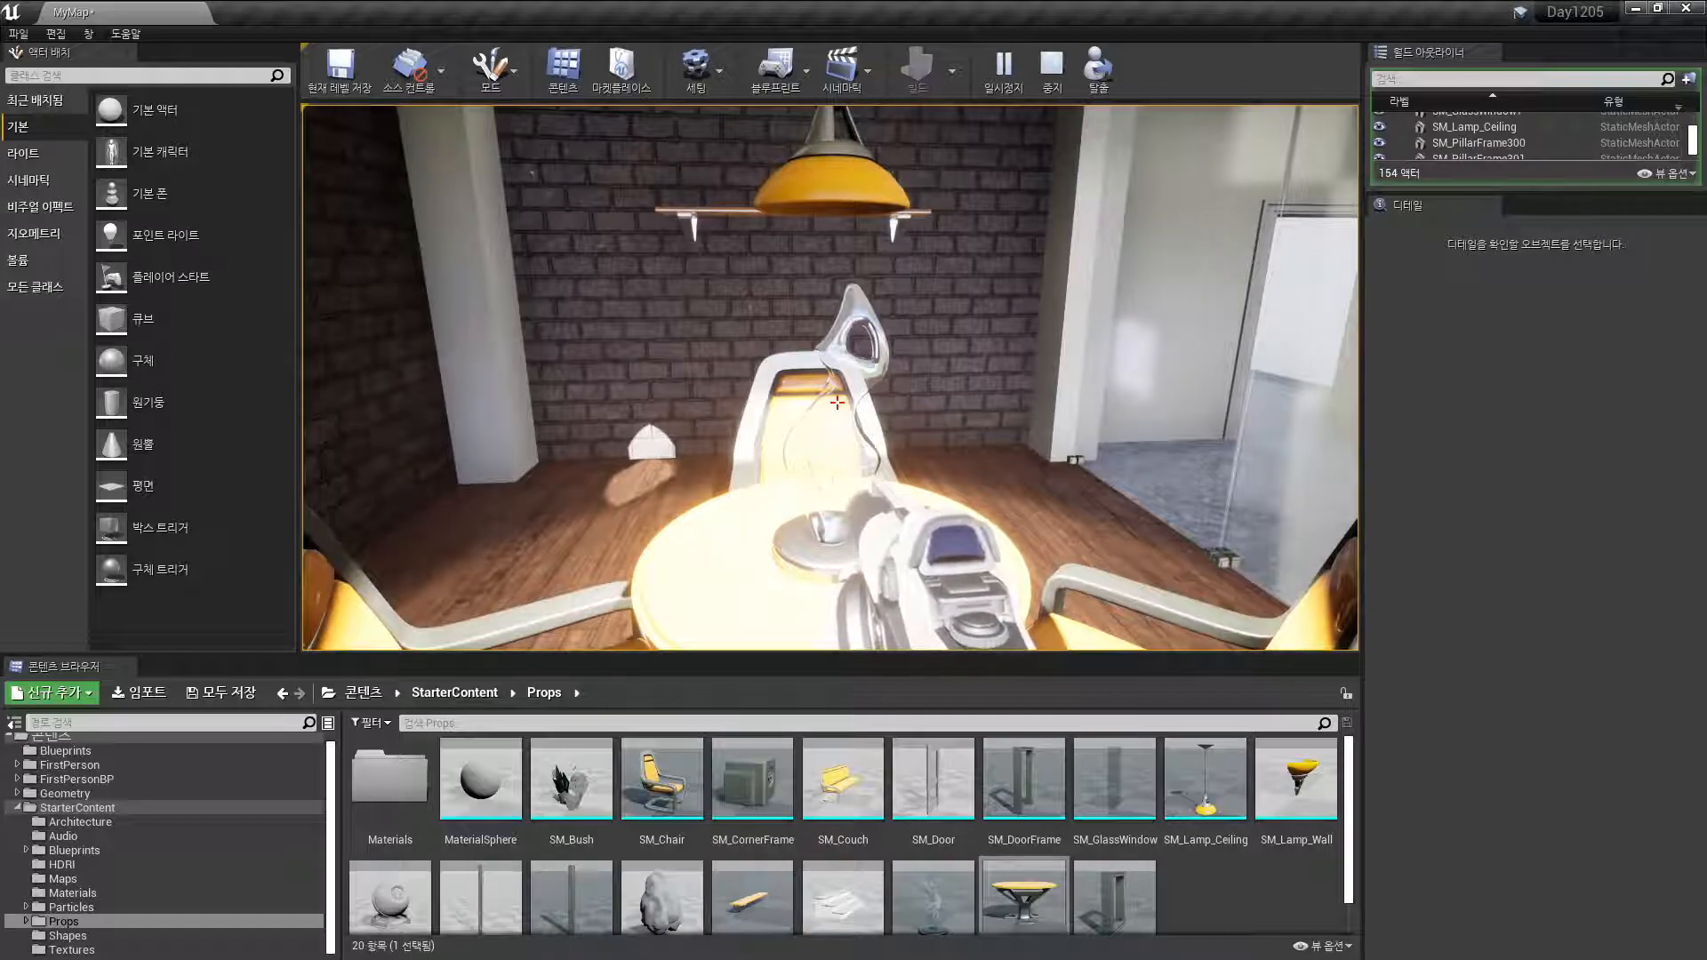
pyautogui.press('s')
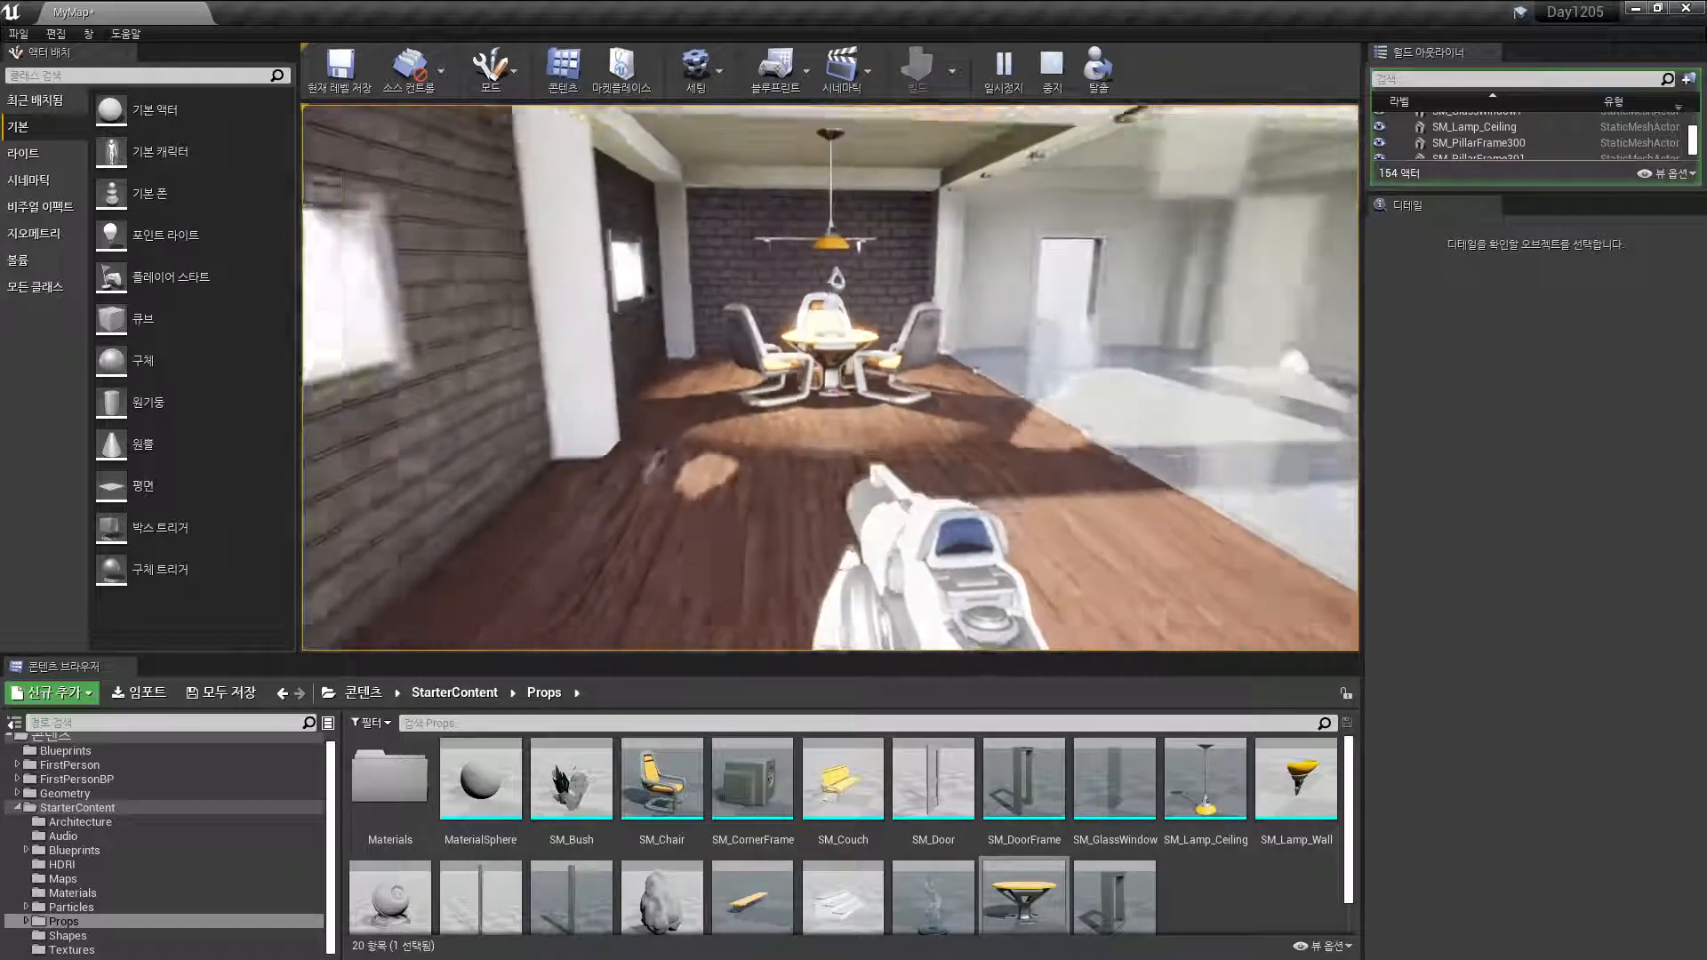
pyautogui.press('d')
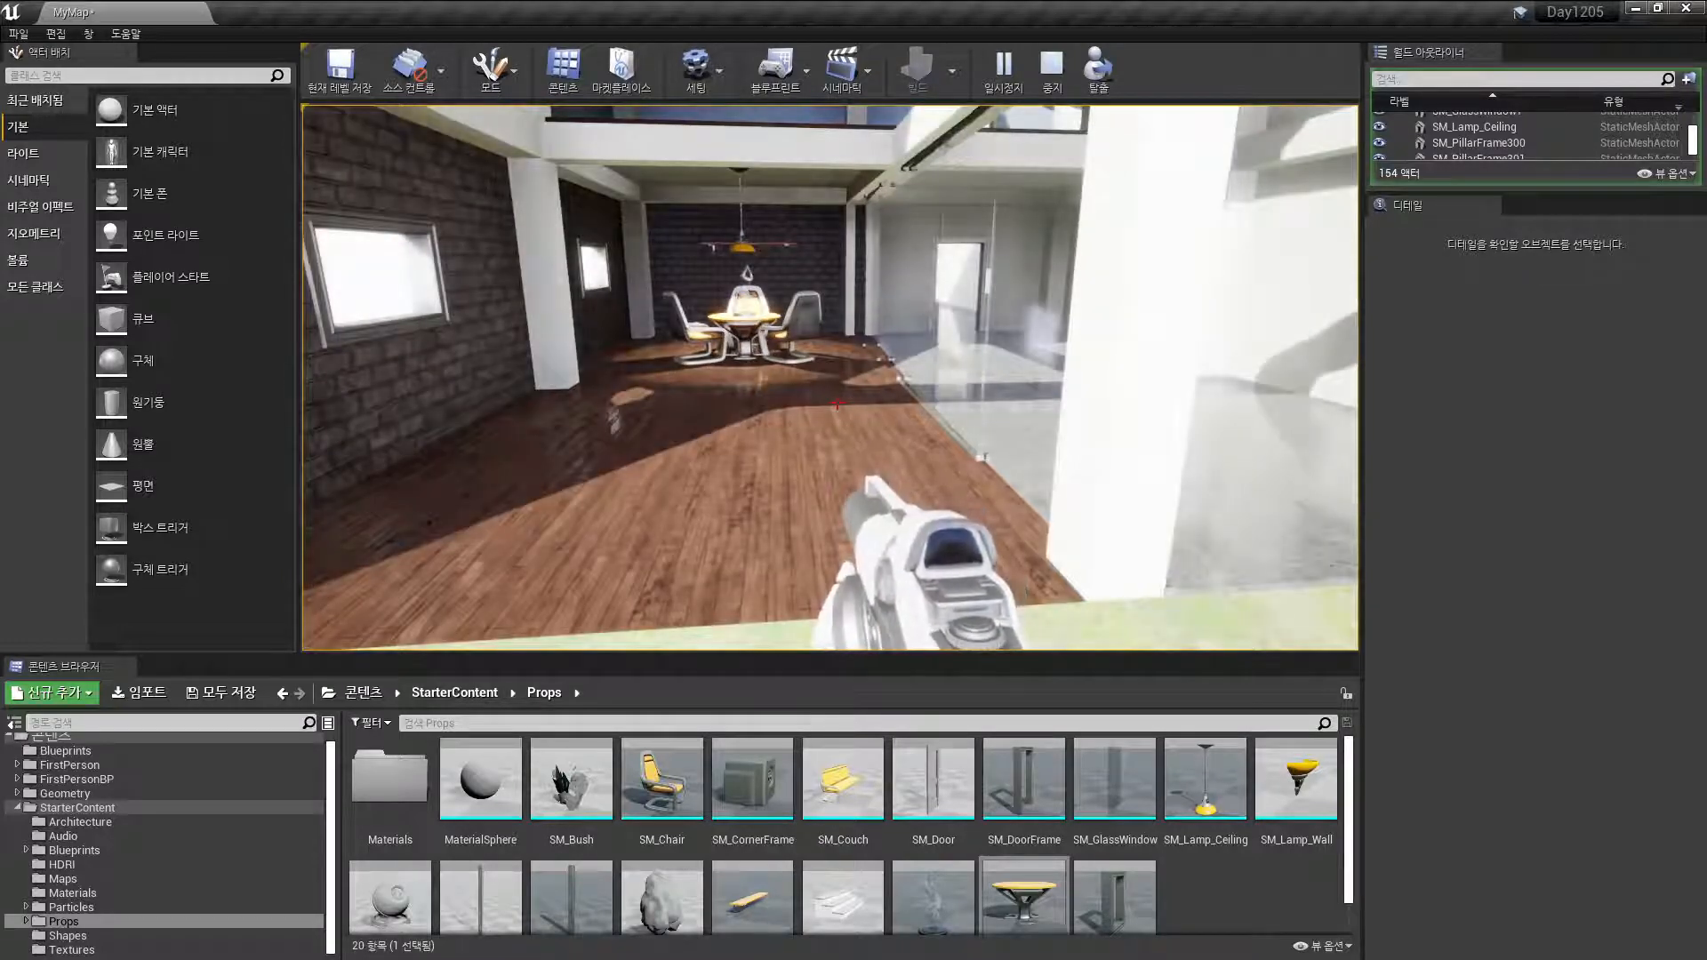
pyautogui.press('d')
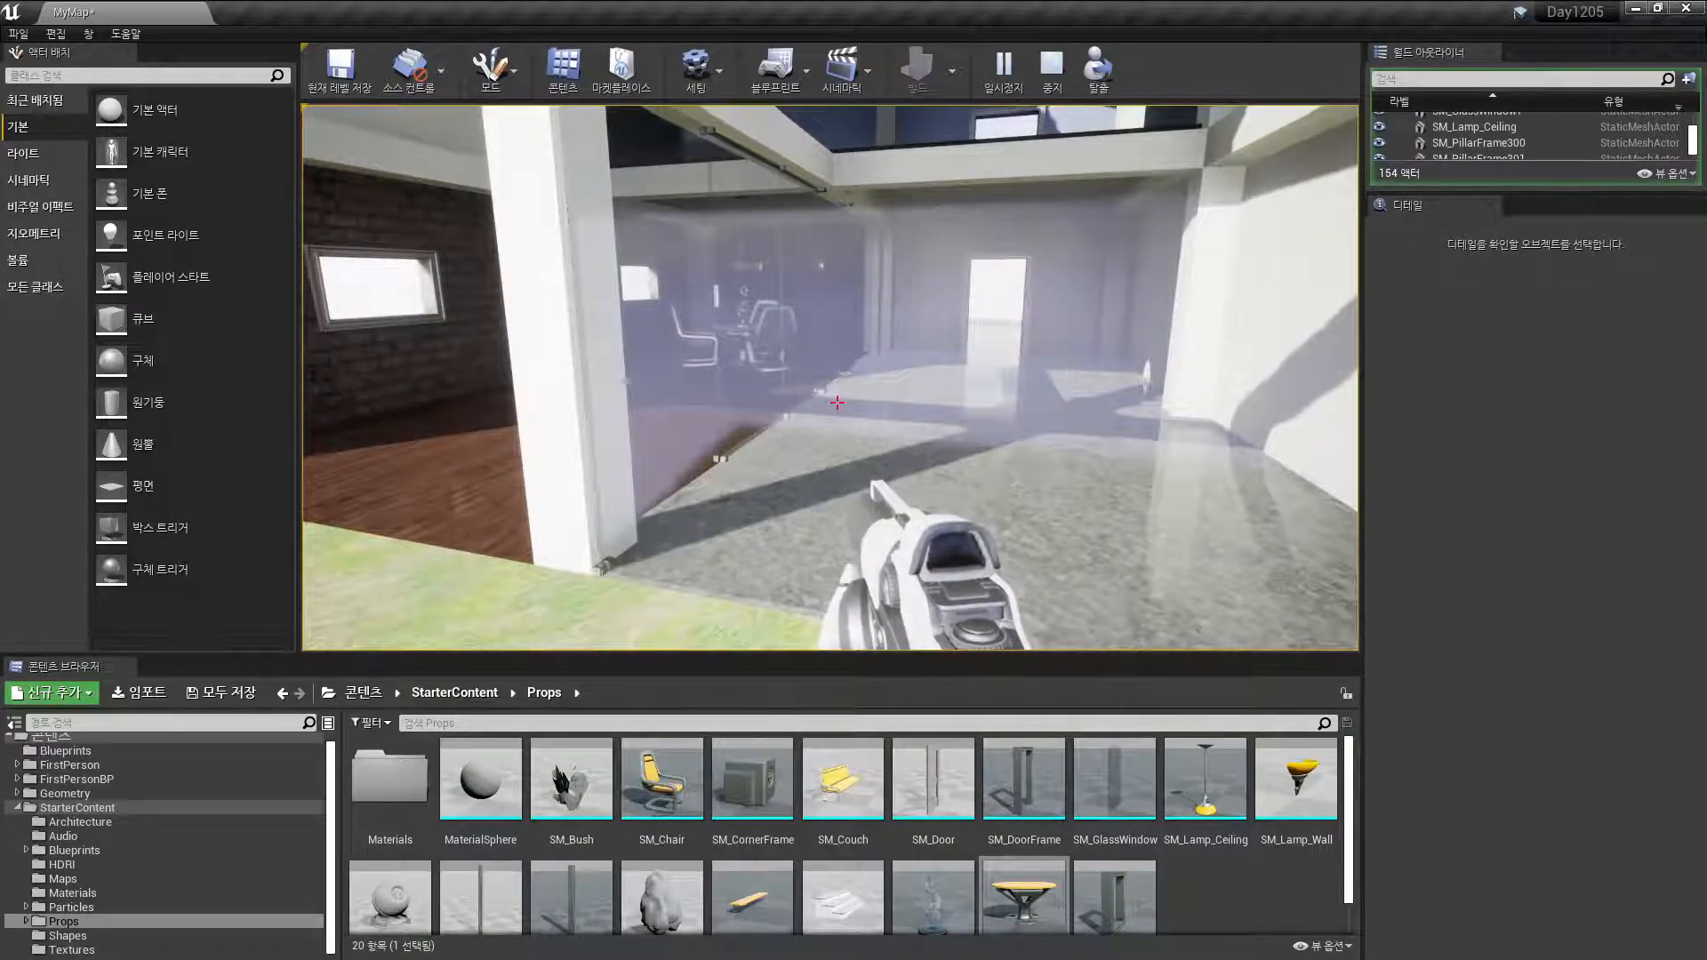
# Return to the table, step back out of its trigger box to watch the SpotLight switch off, and end the play session
pyautogui.press('w')
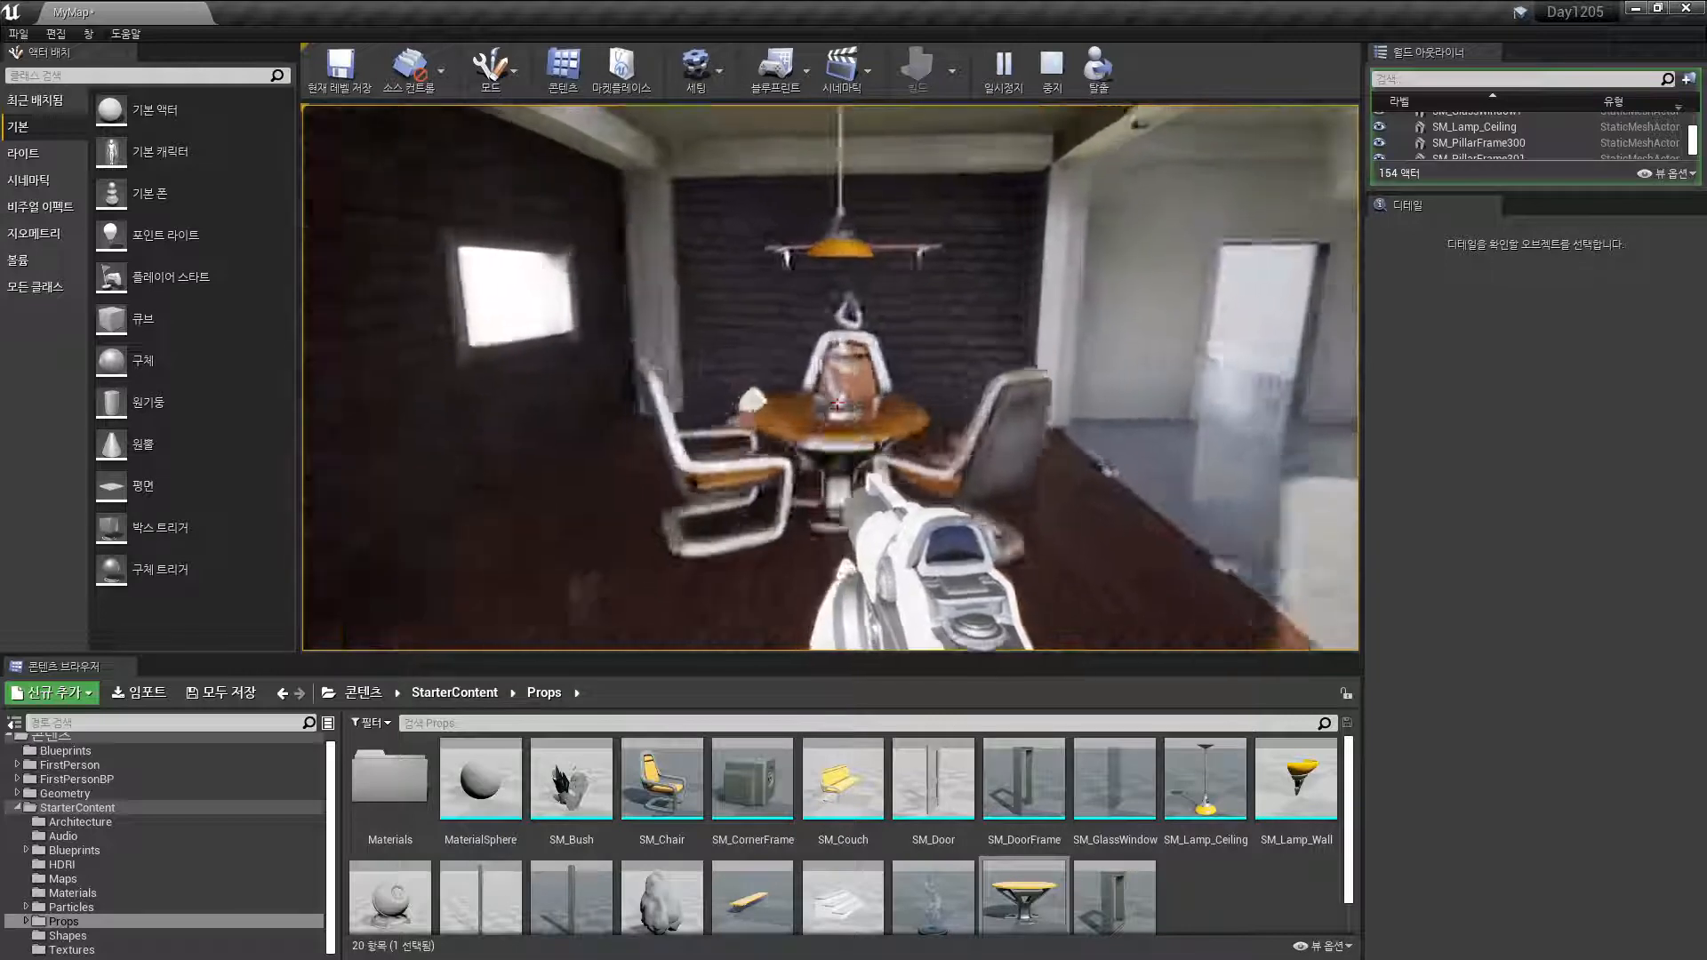
pyautogui.press('w')
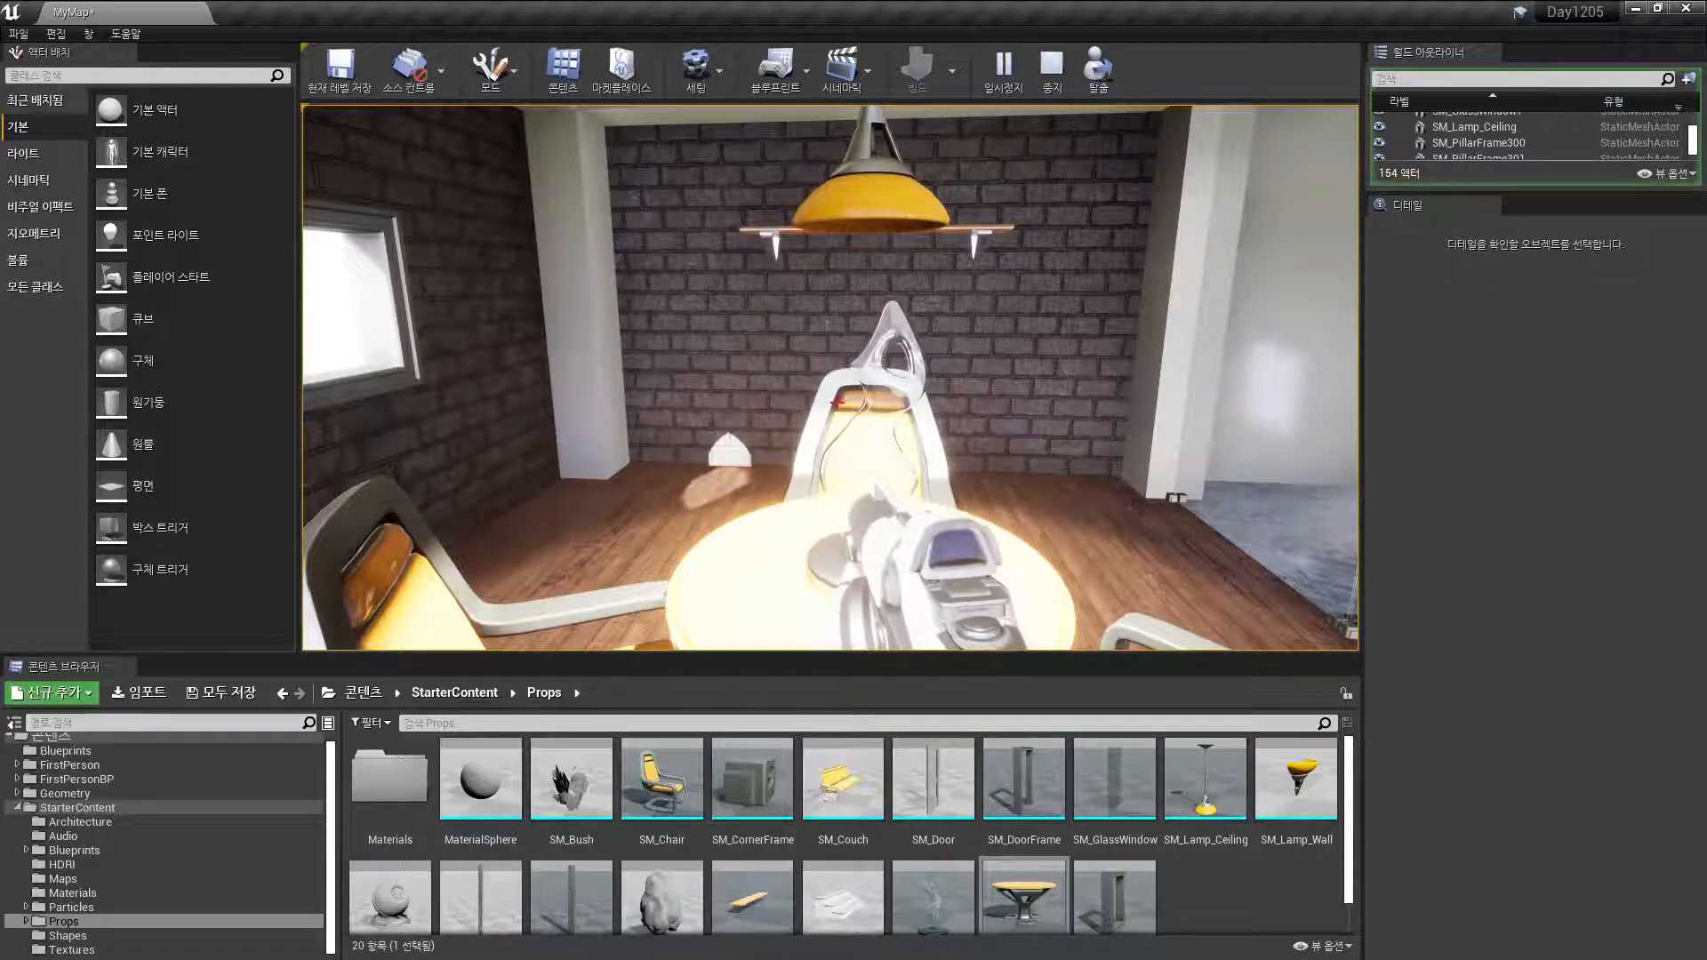
pyautogui.press('s')
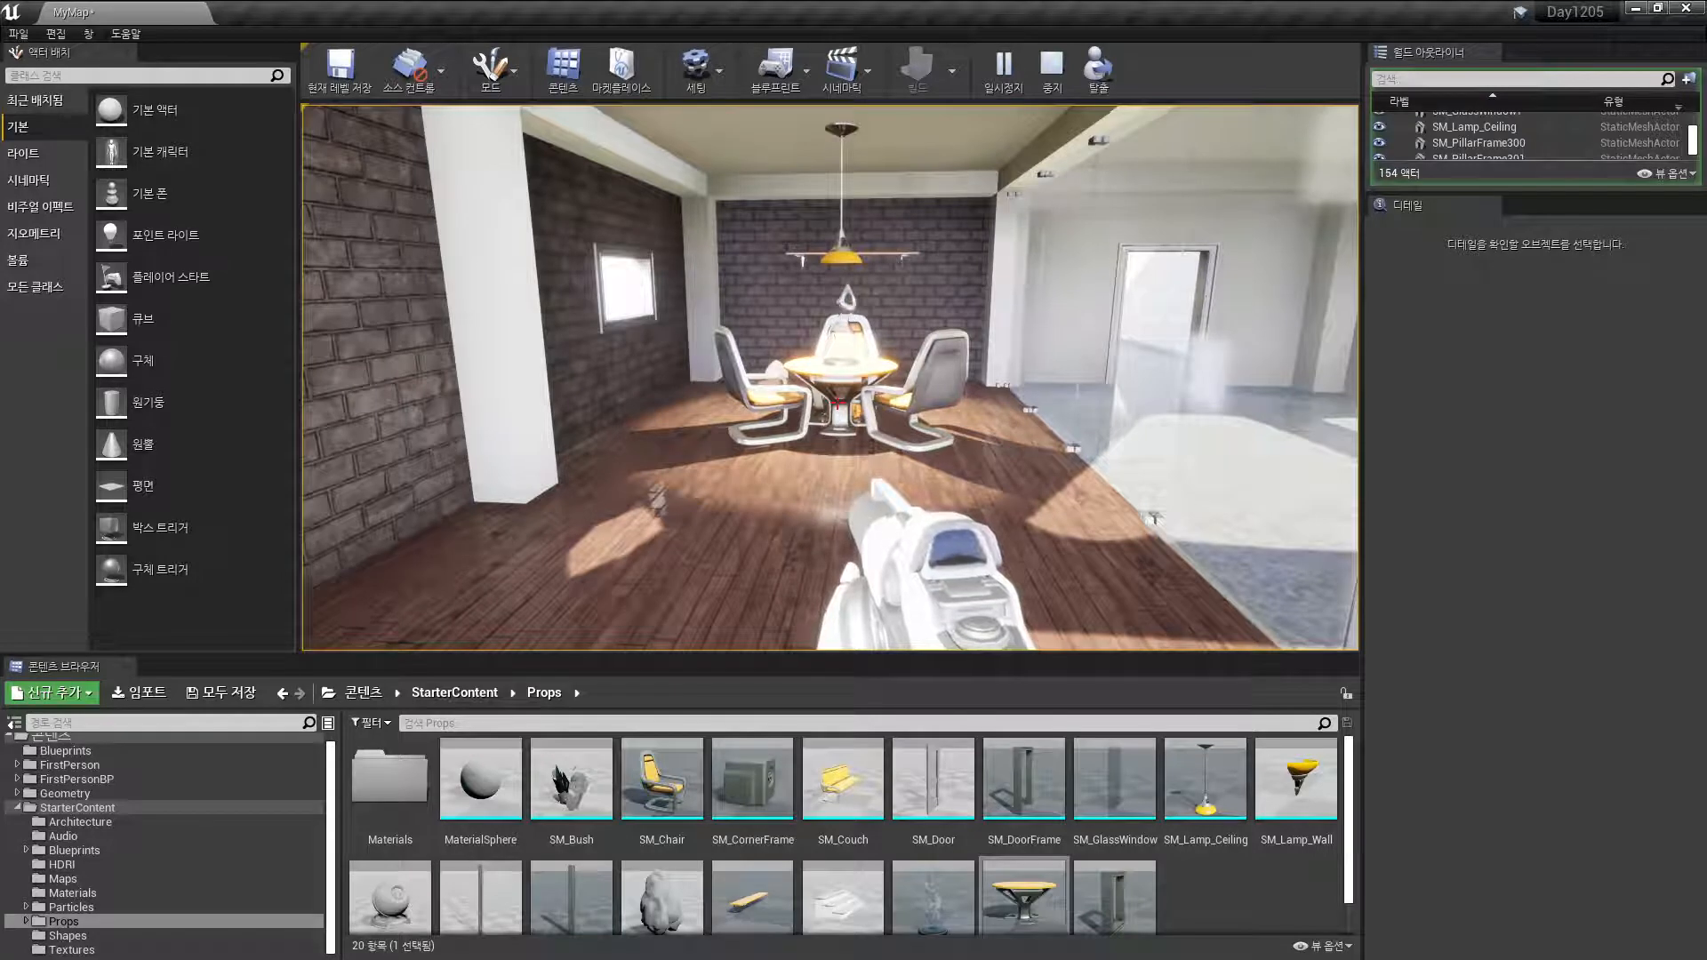
pyautogui.press('f')
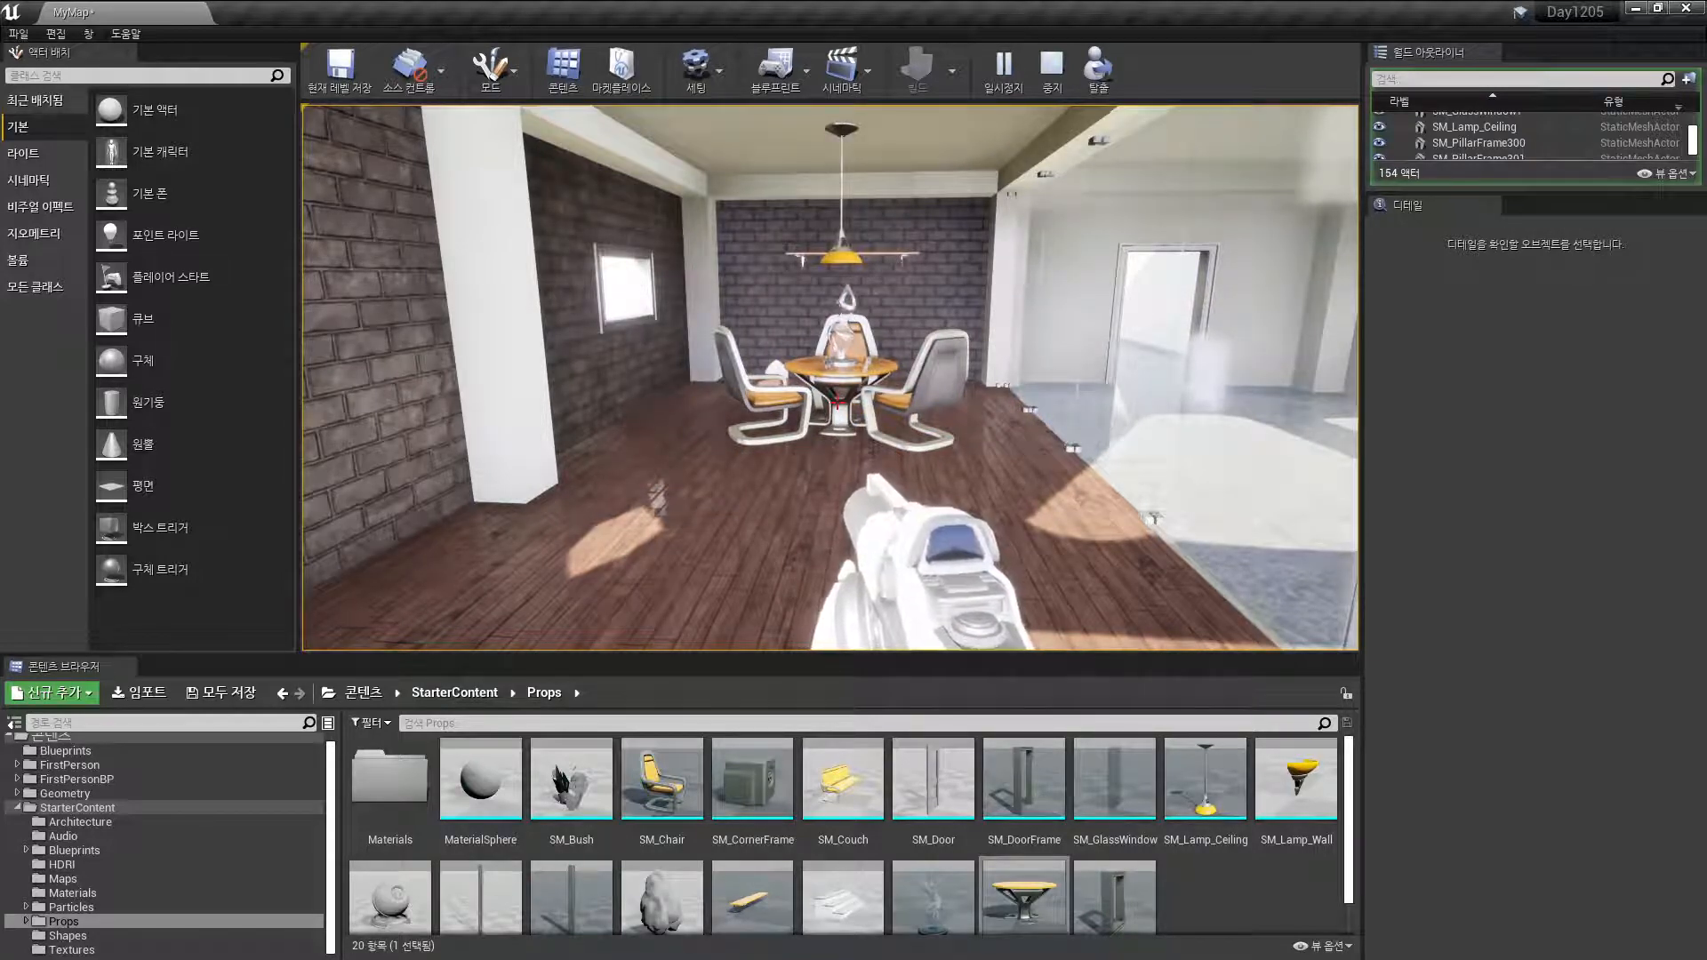
pyautogui.press('Escape')
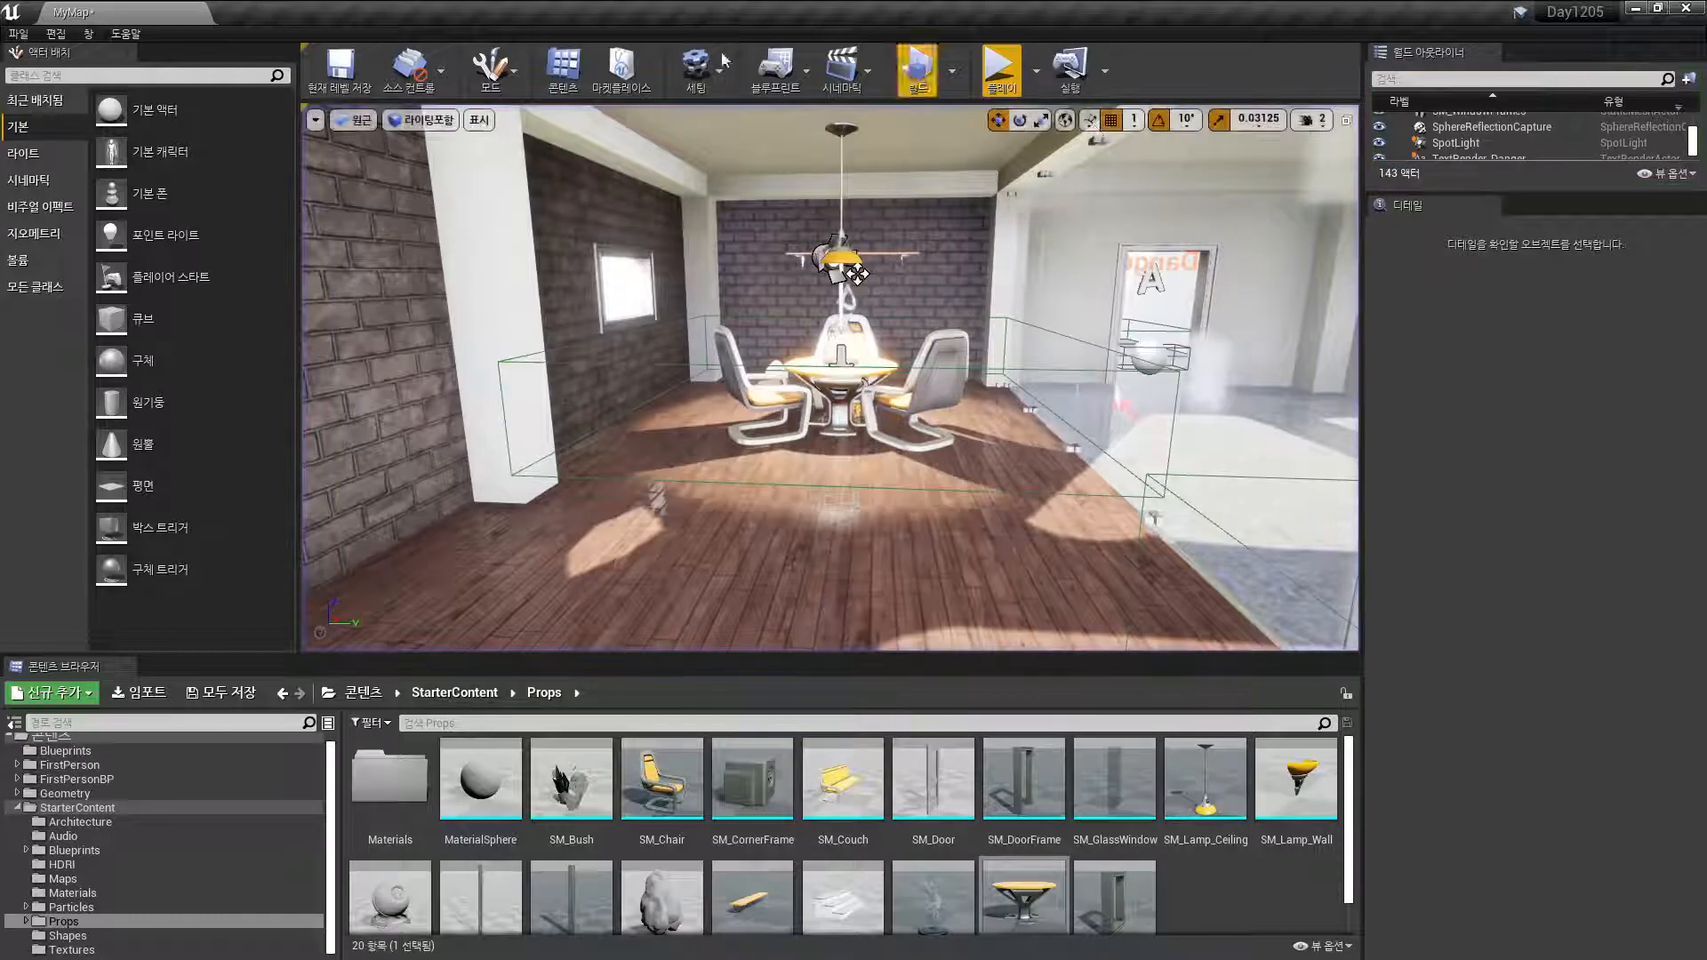